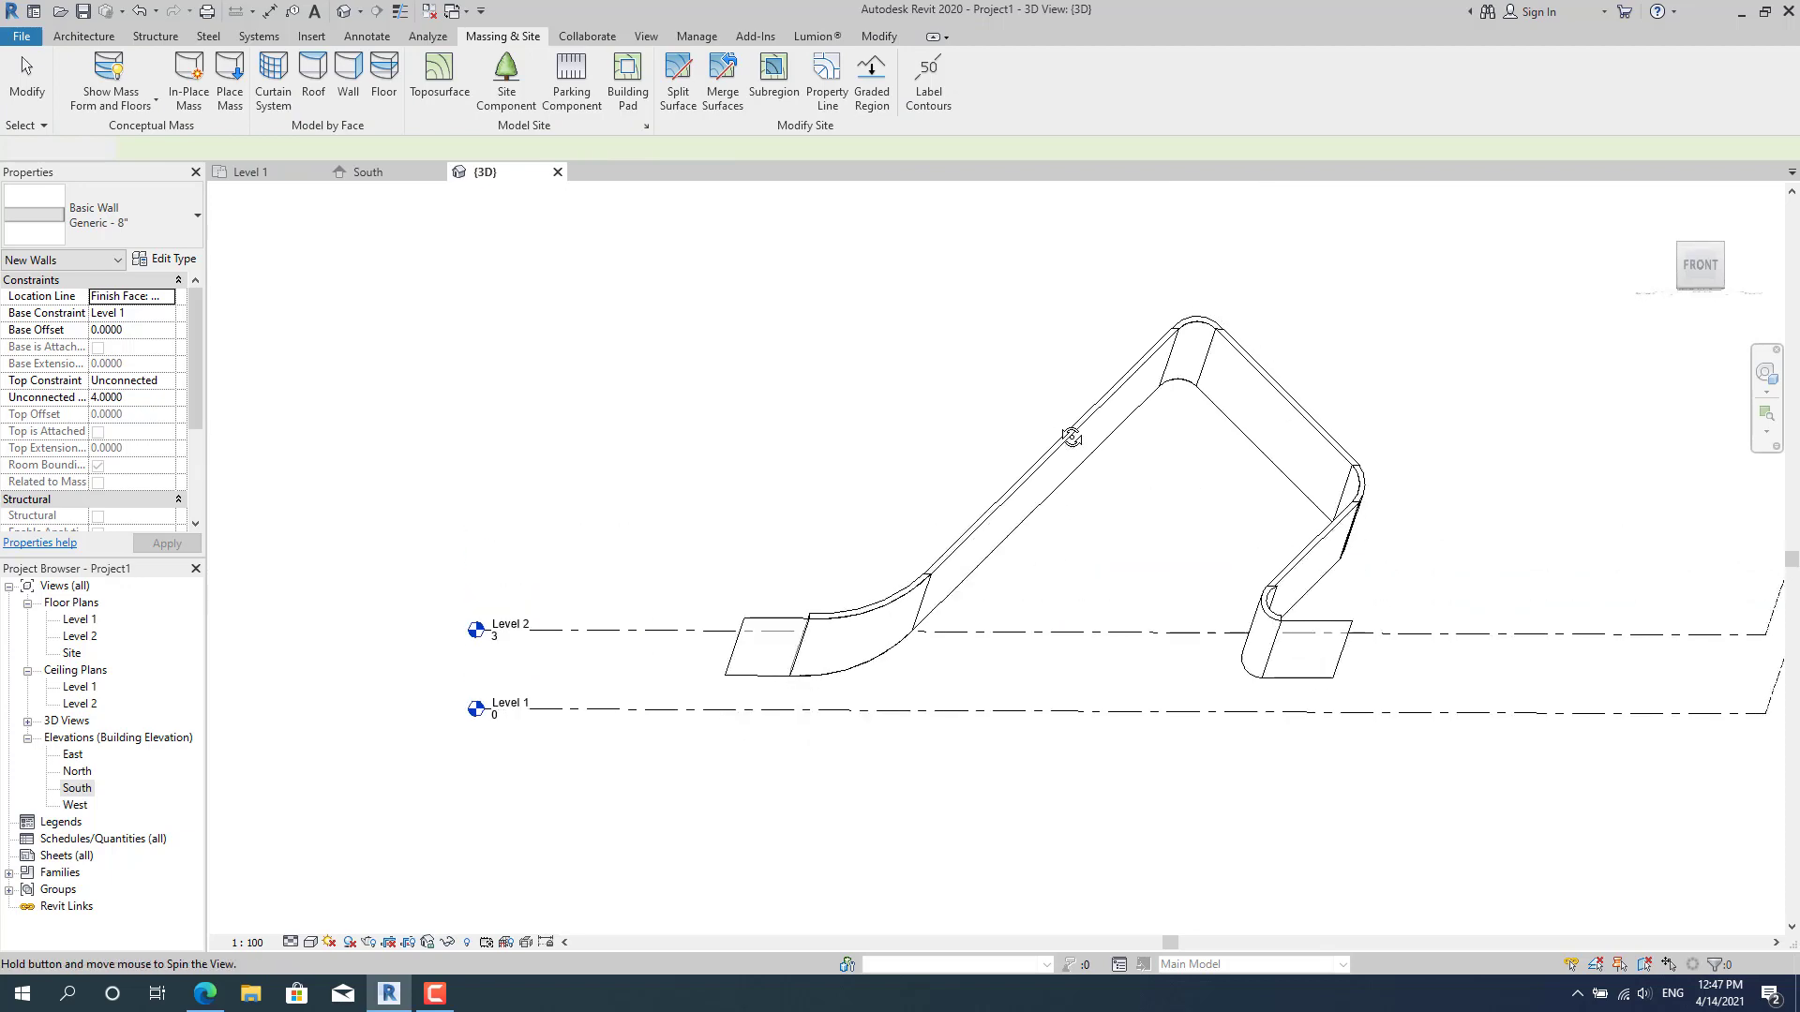
Change the seven sloped and curved wall segments of the folded ribbon to the Generic - 5" wall type.
middle_click_drag(1113, 647, 1056, 516, "shift")
key("Escape")
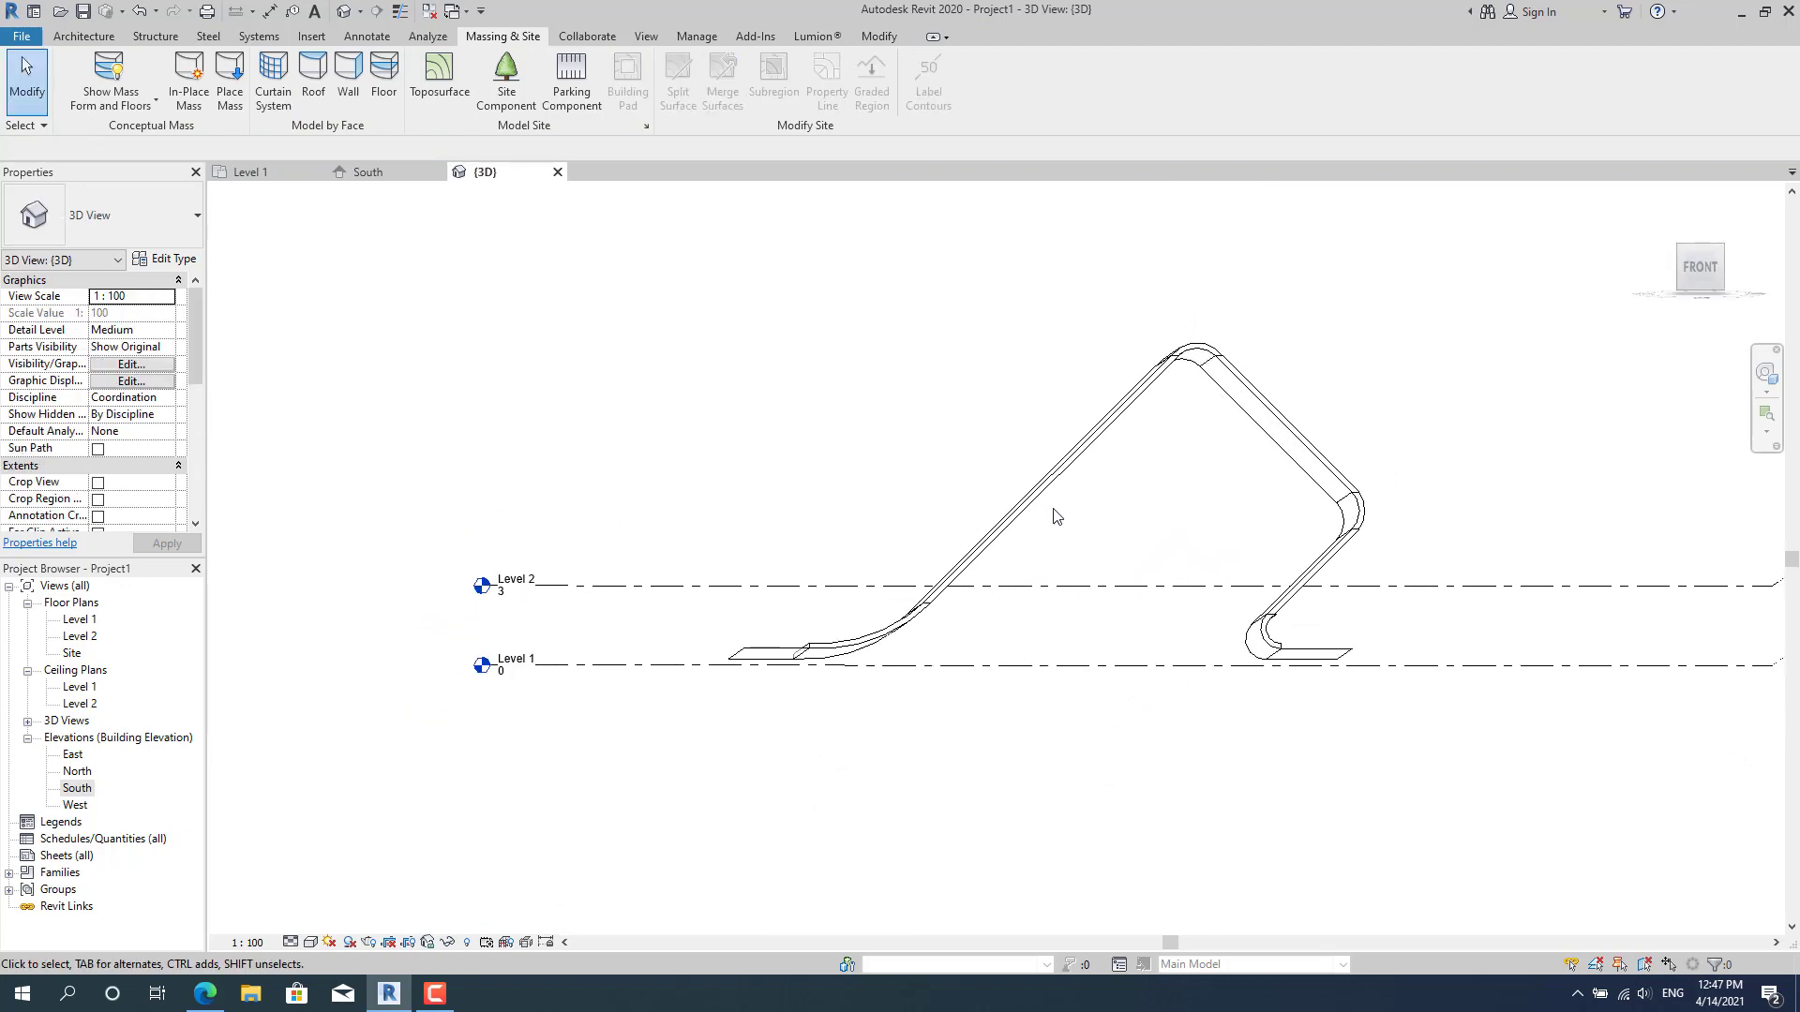
scroll(1193, 466, "down", 3)
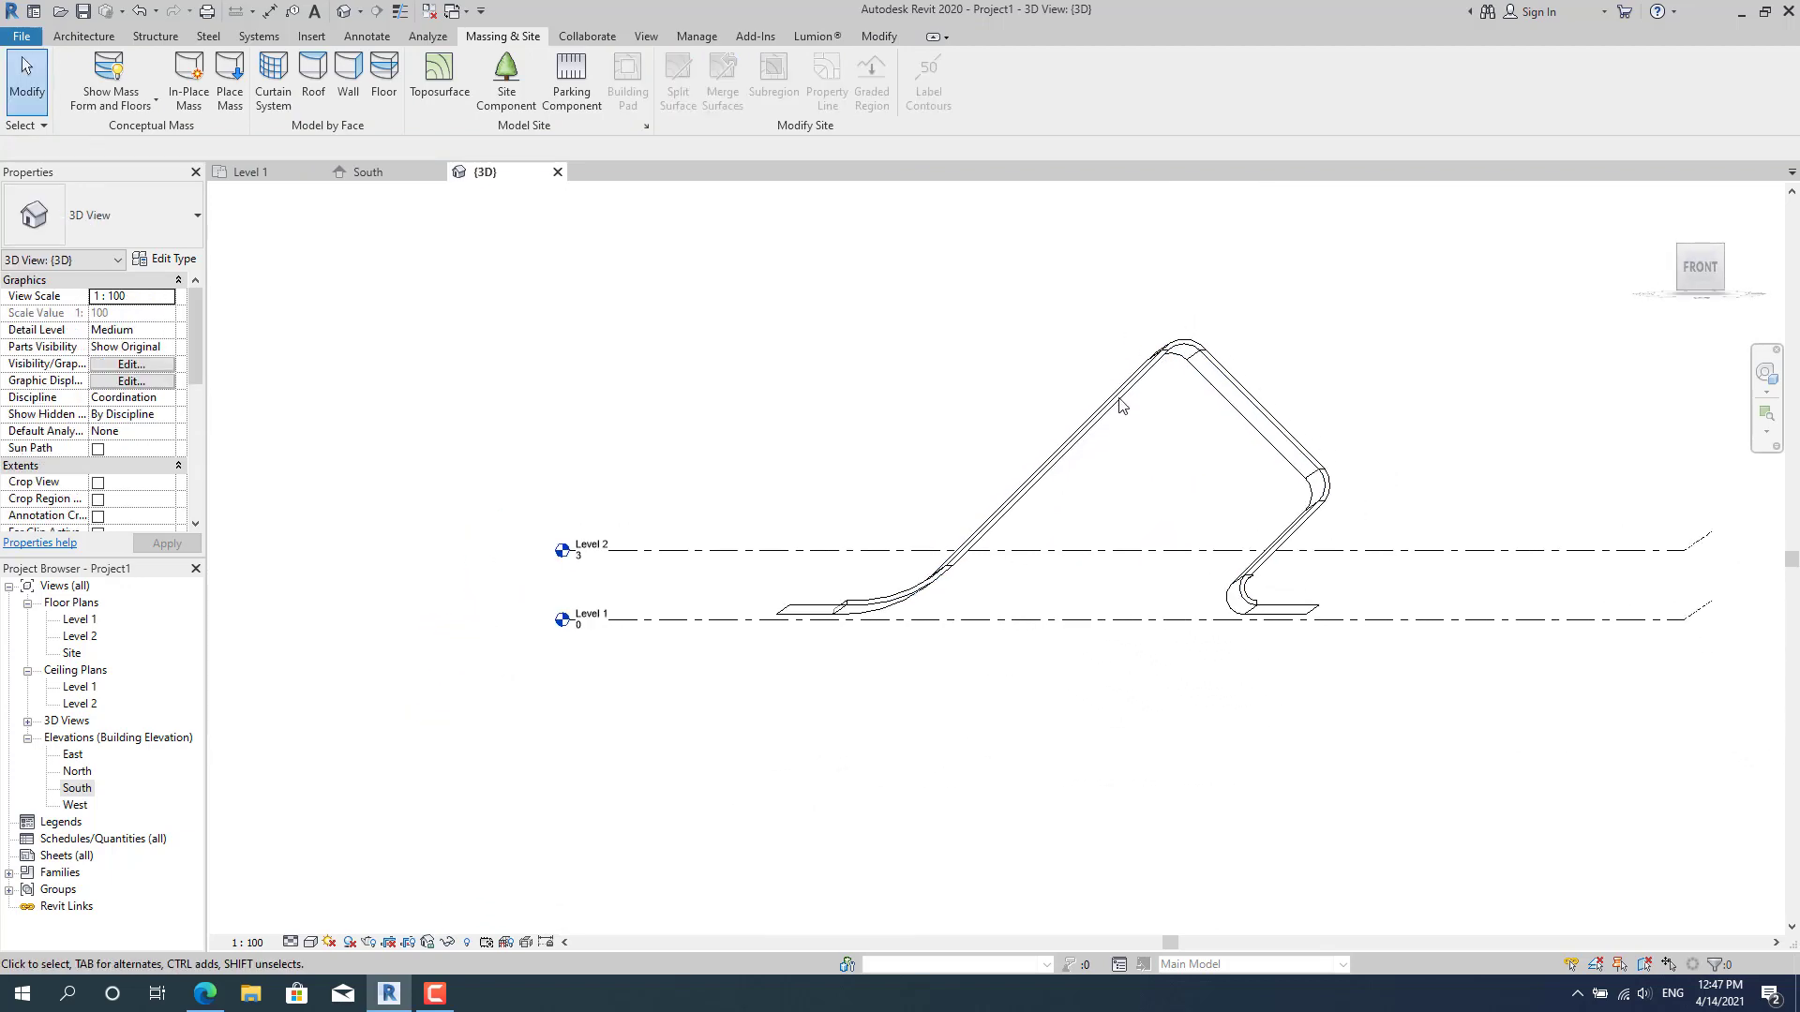
middle_click_drag(1200, 497, 1154, 389, "shift")
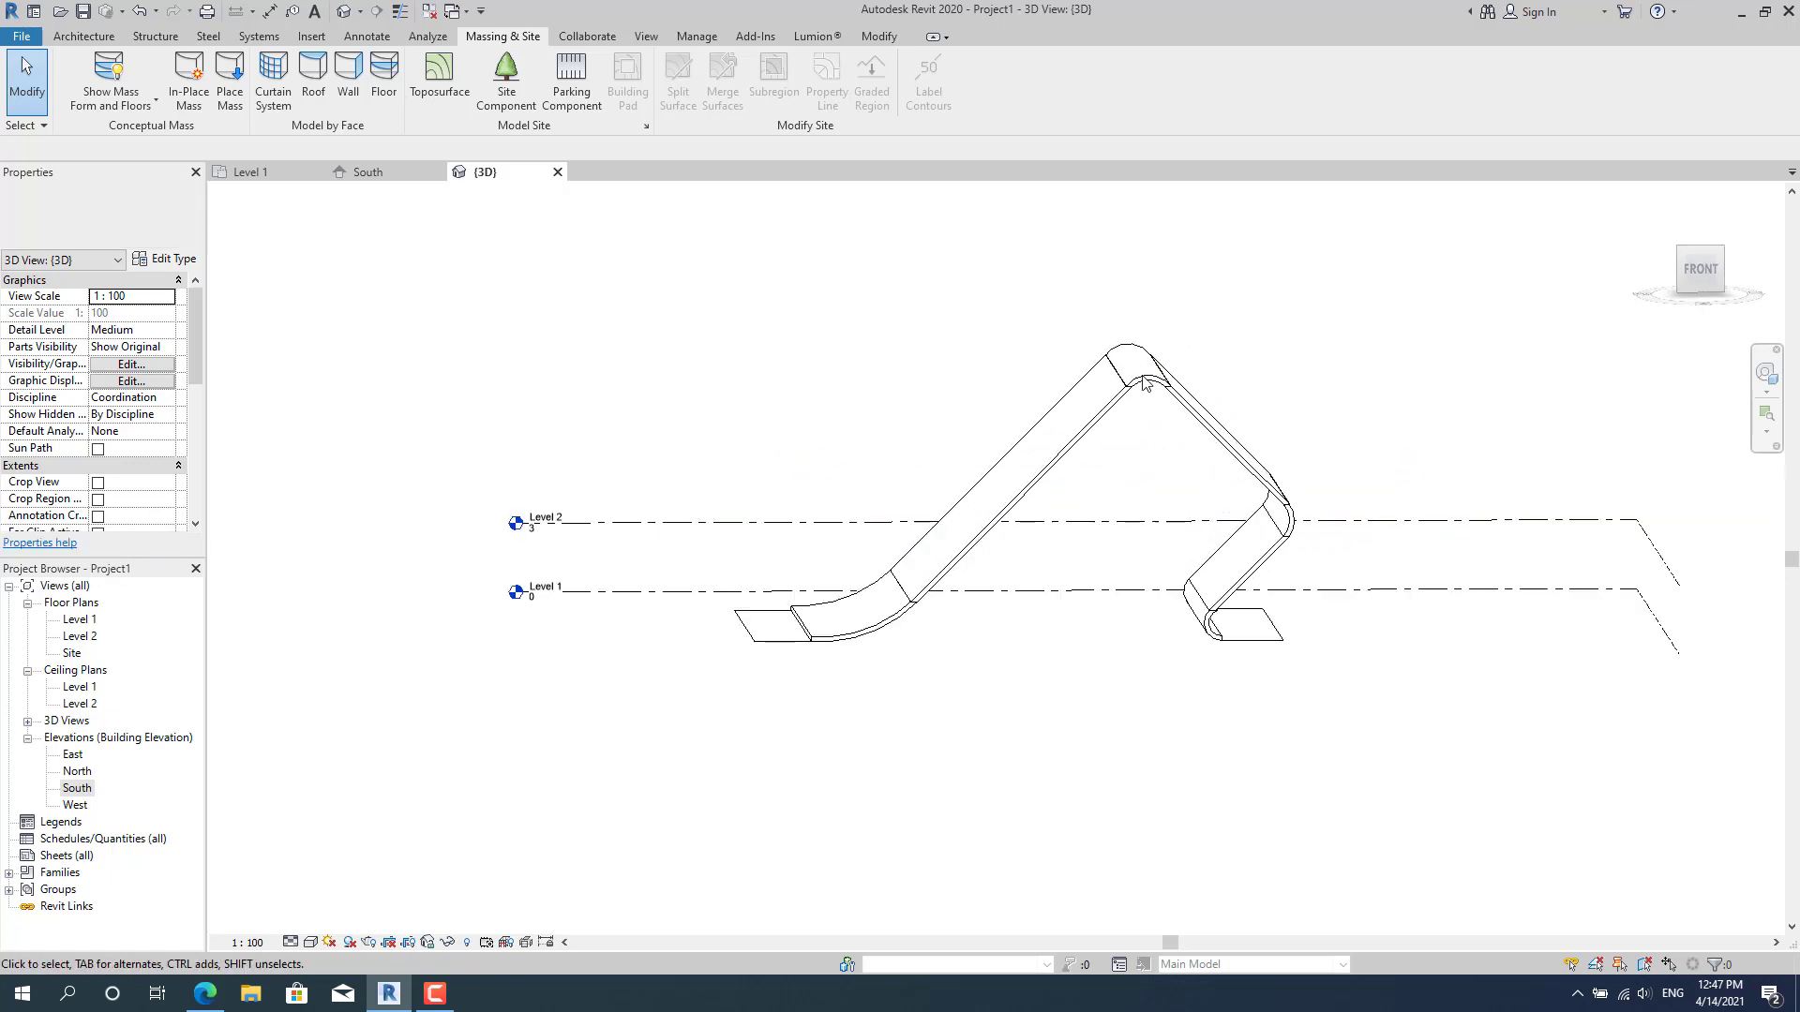
left_click(1149, 382)
left_click(1149, 375, "ctrl")
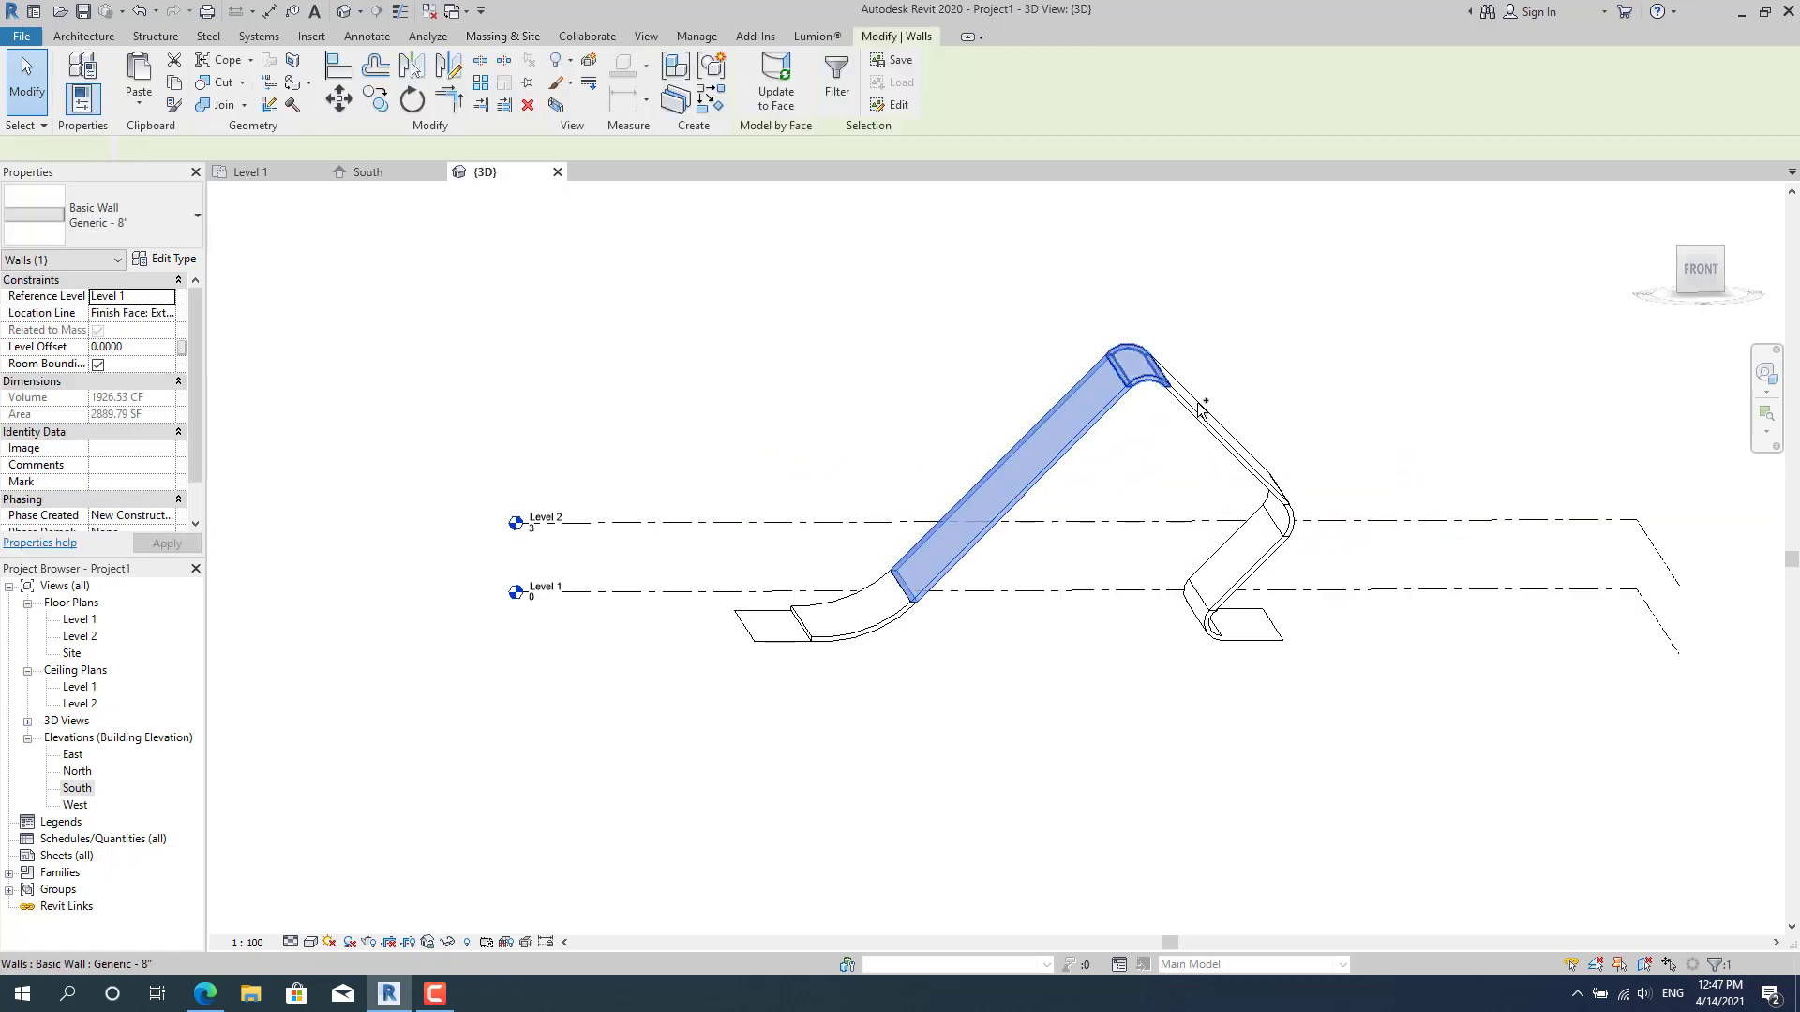
left_click(1219, 439, "ctrl")
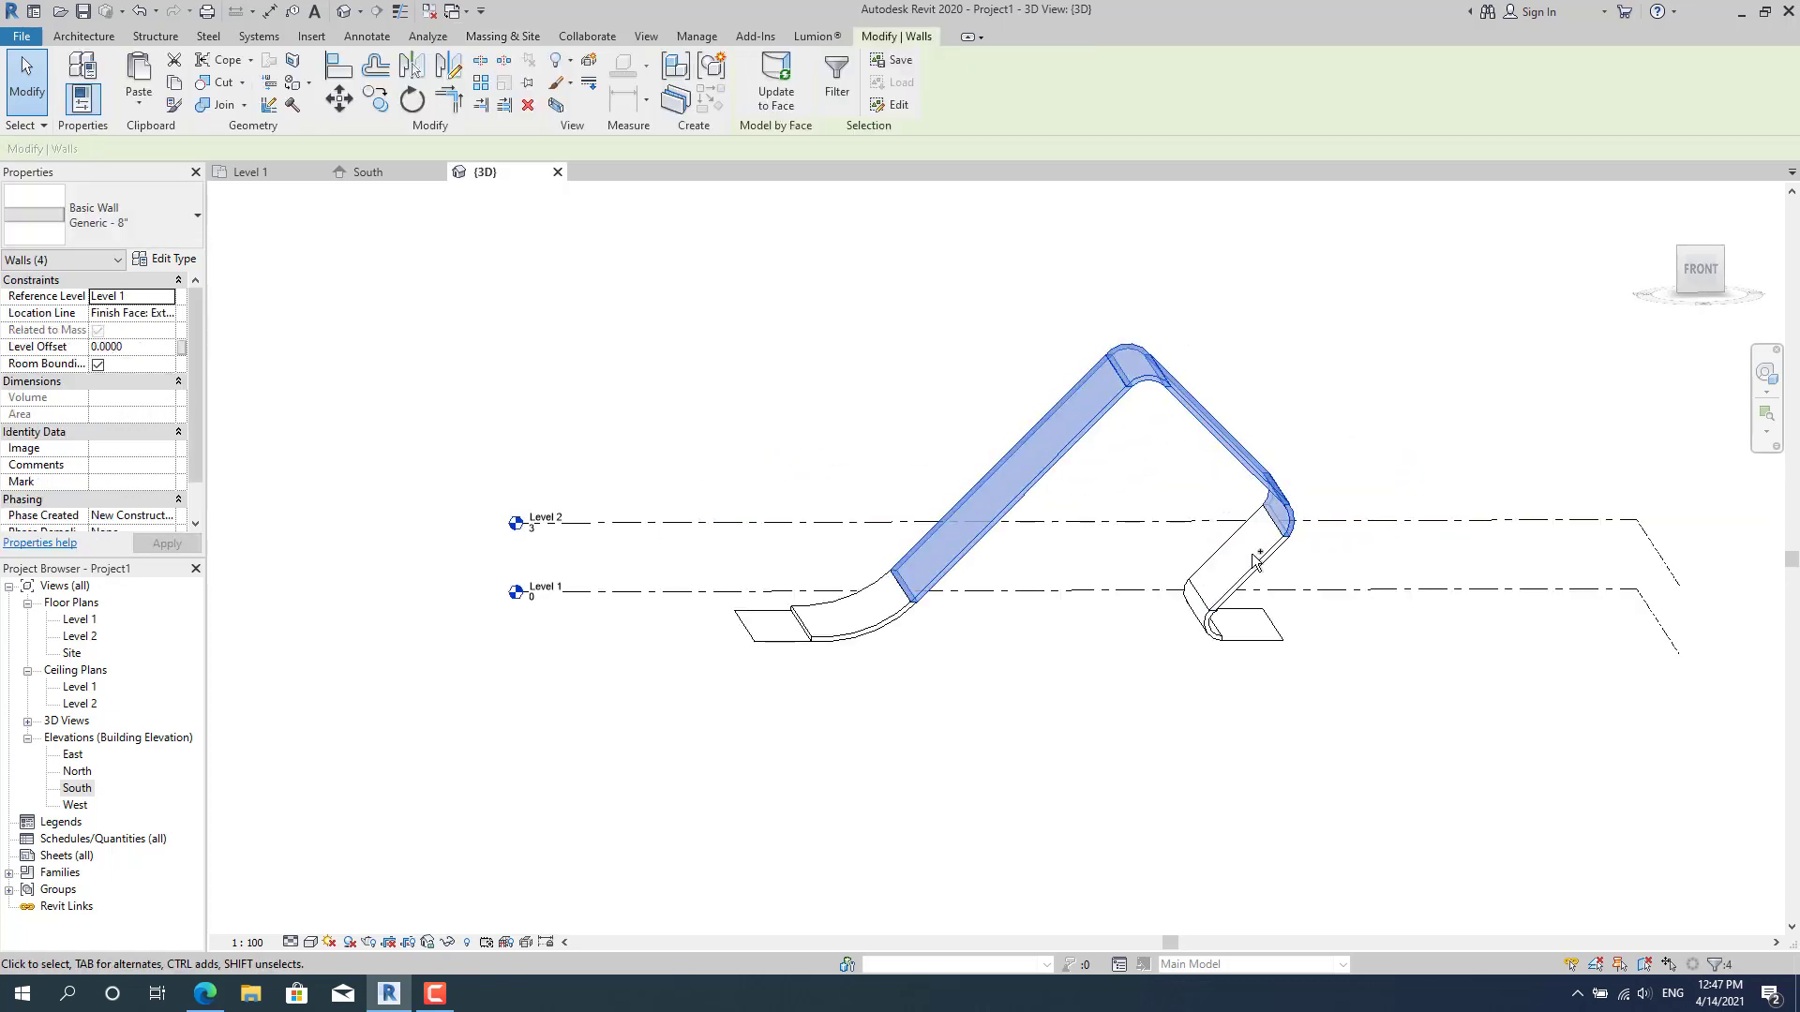
left_click(1223, 581, "ctrl")
left_click(1136, 611, "ctrl")
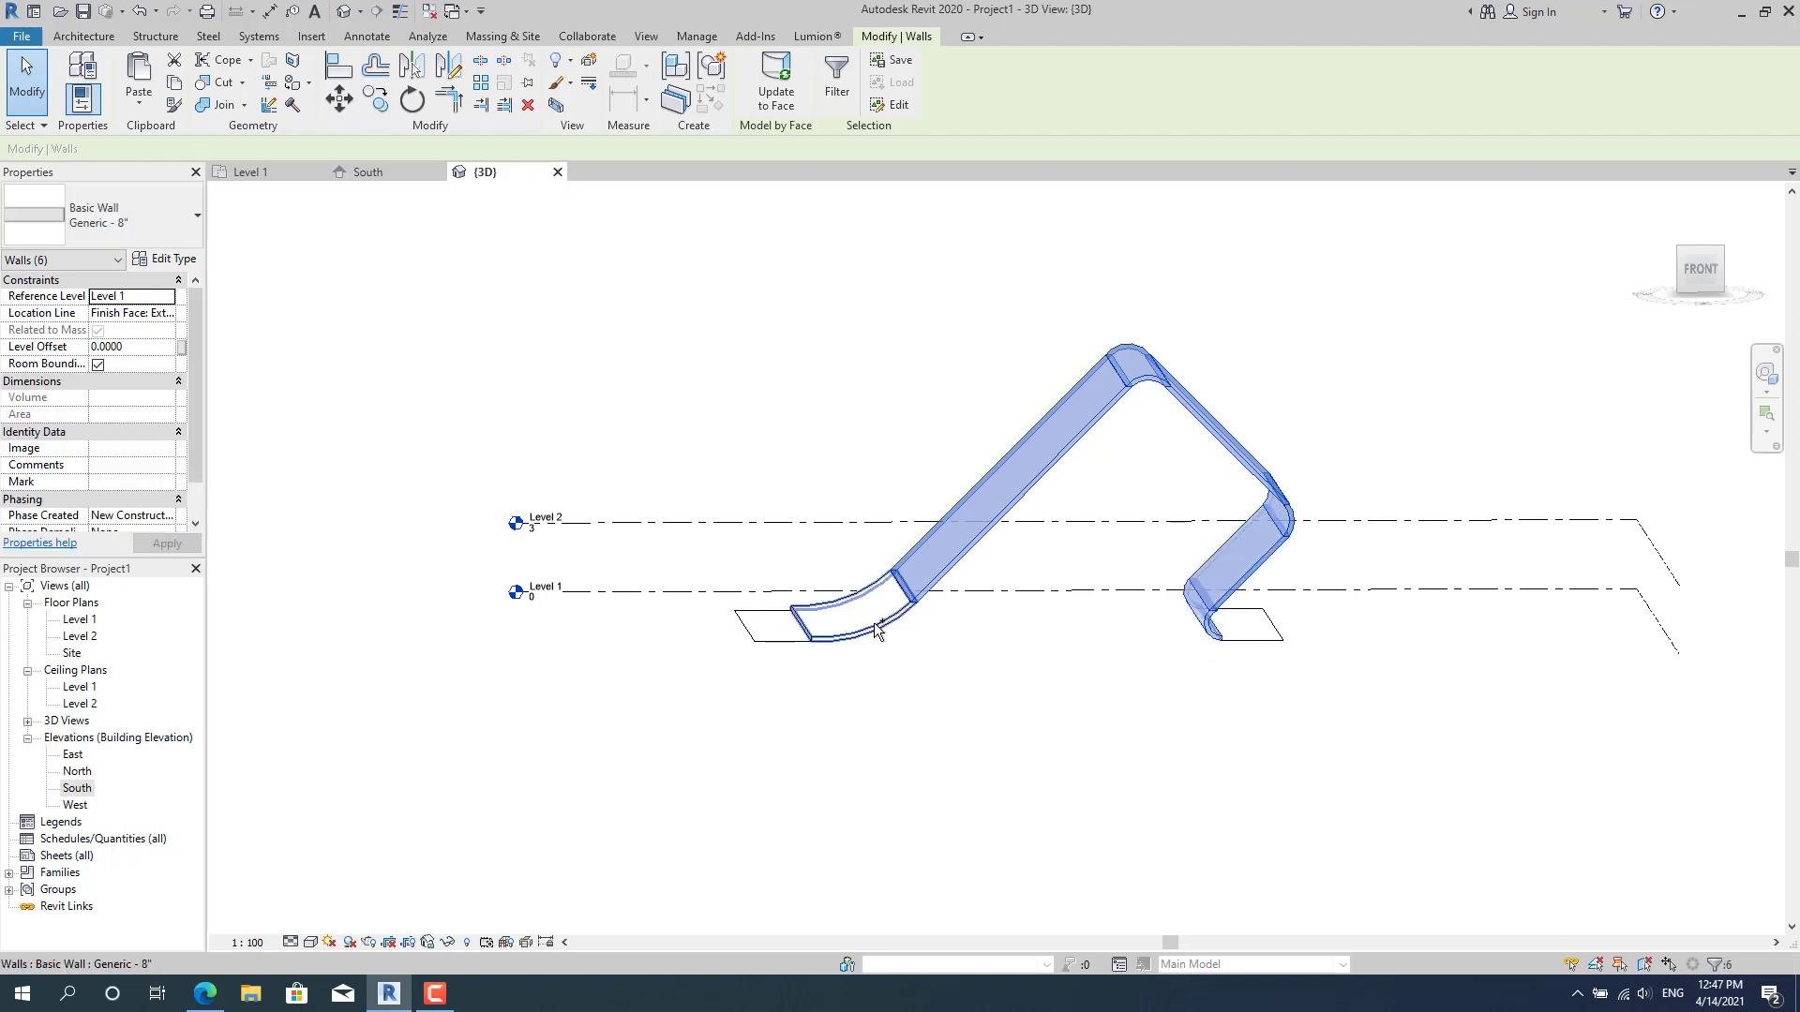
left_click(849, 614, "ctrl")
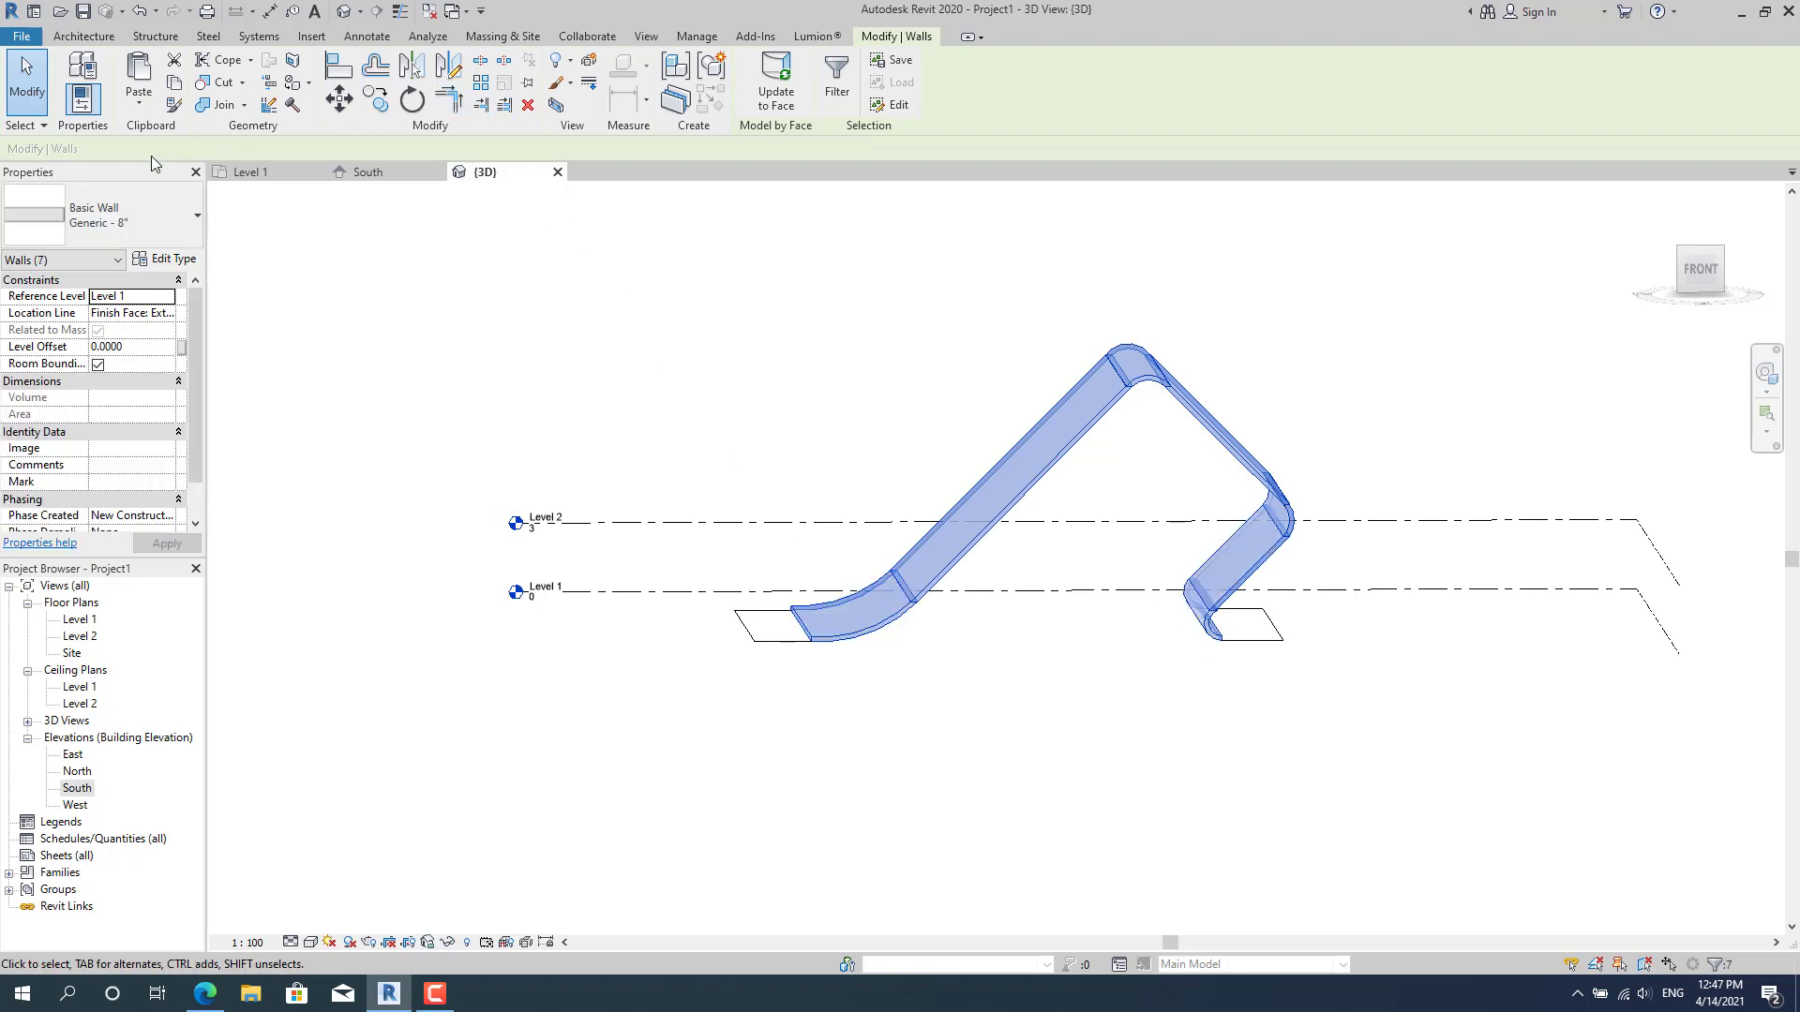
left_click(122, 241)
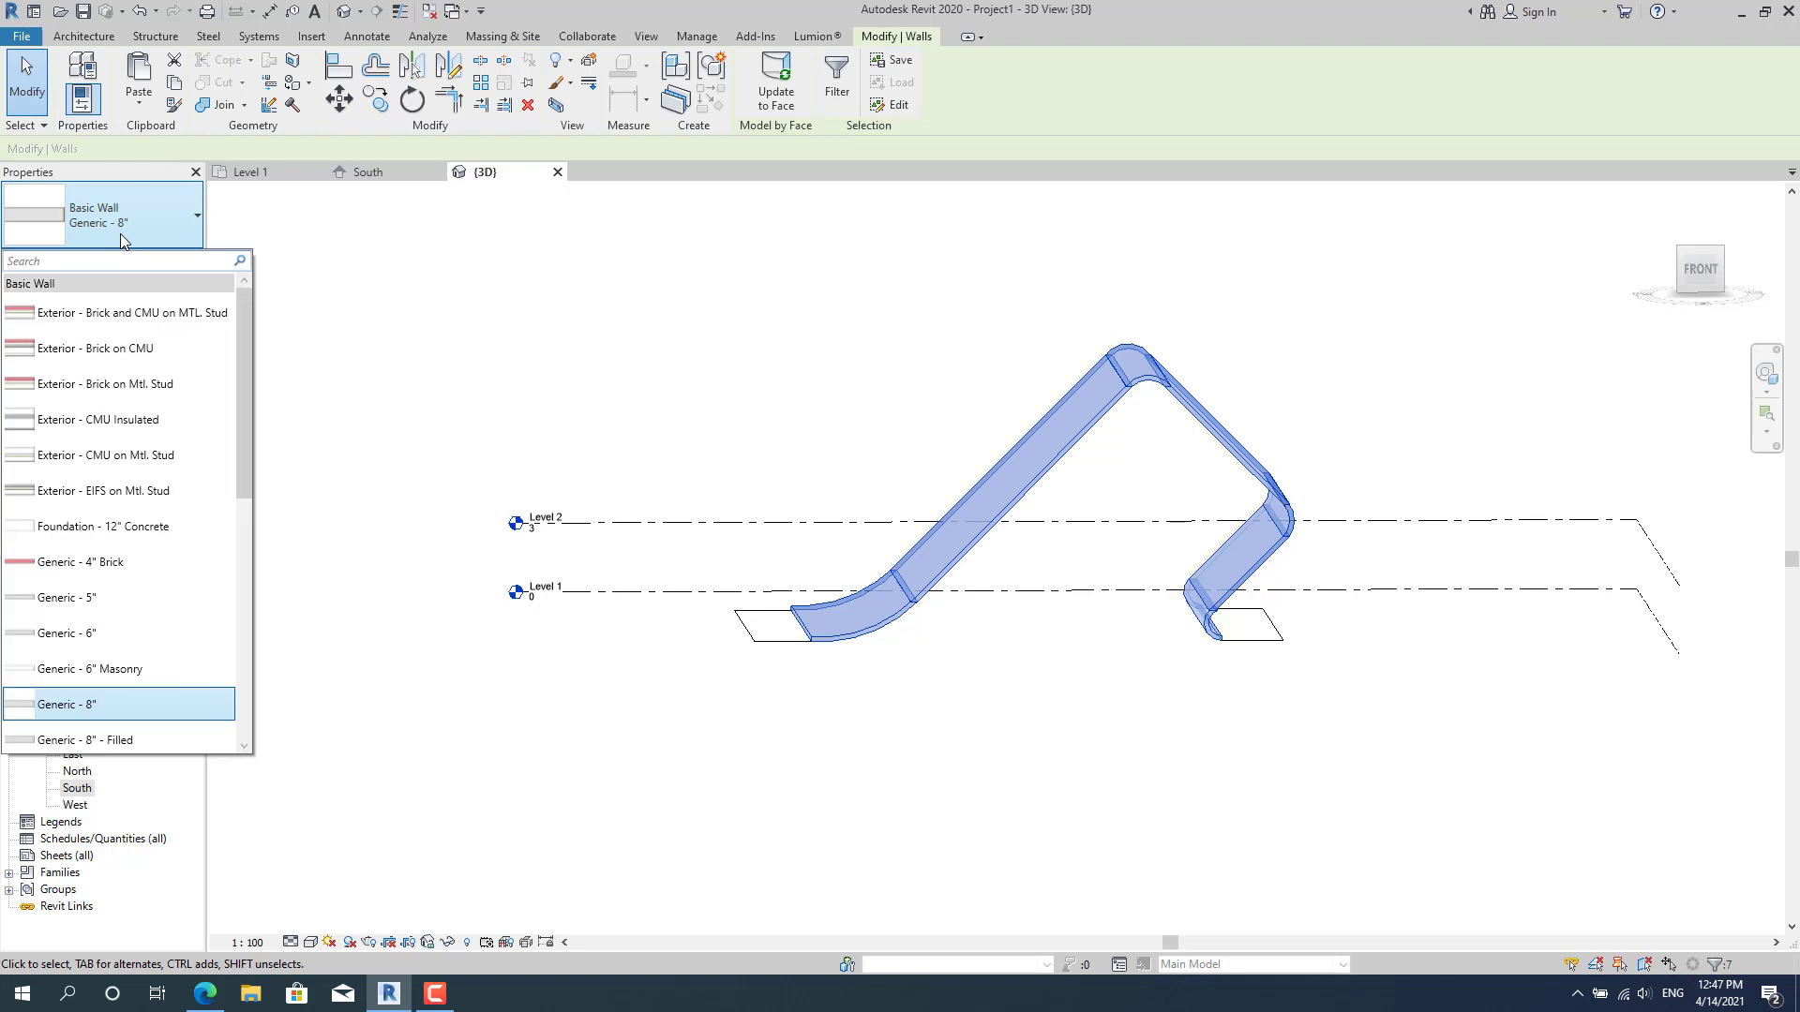
scroll(113, 310, "down", 6)
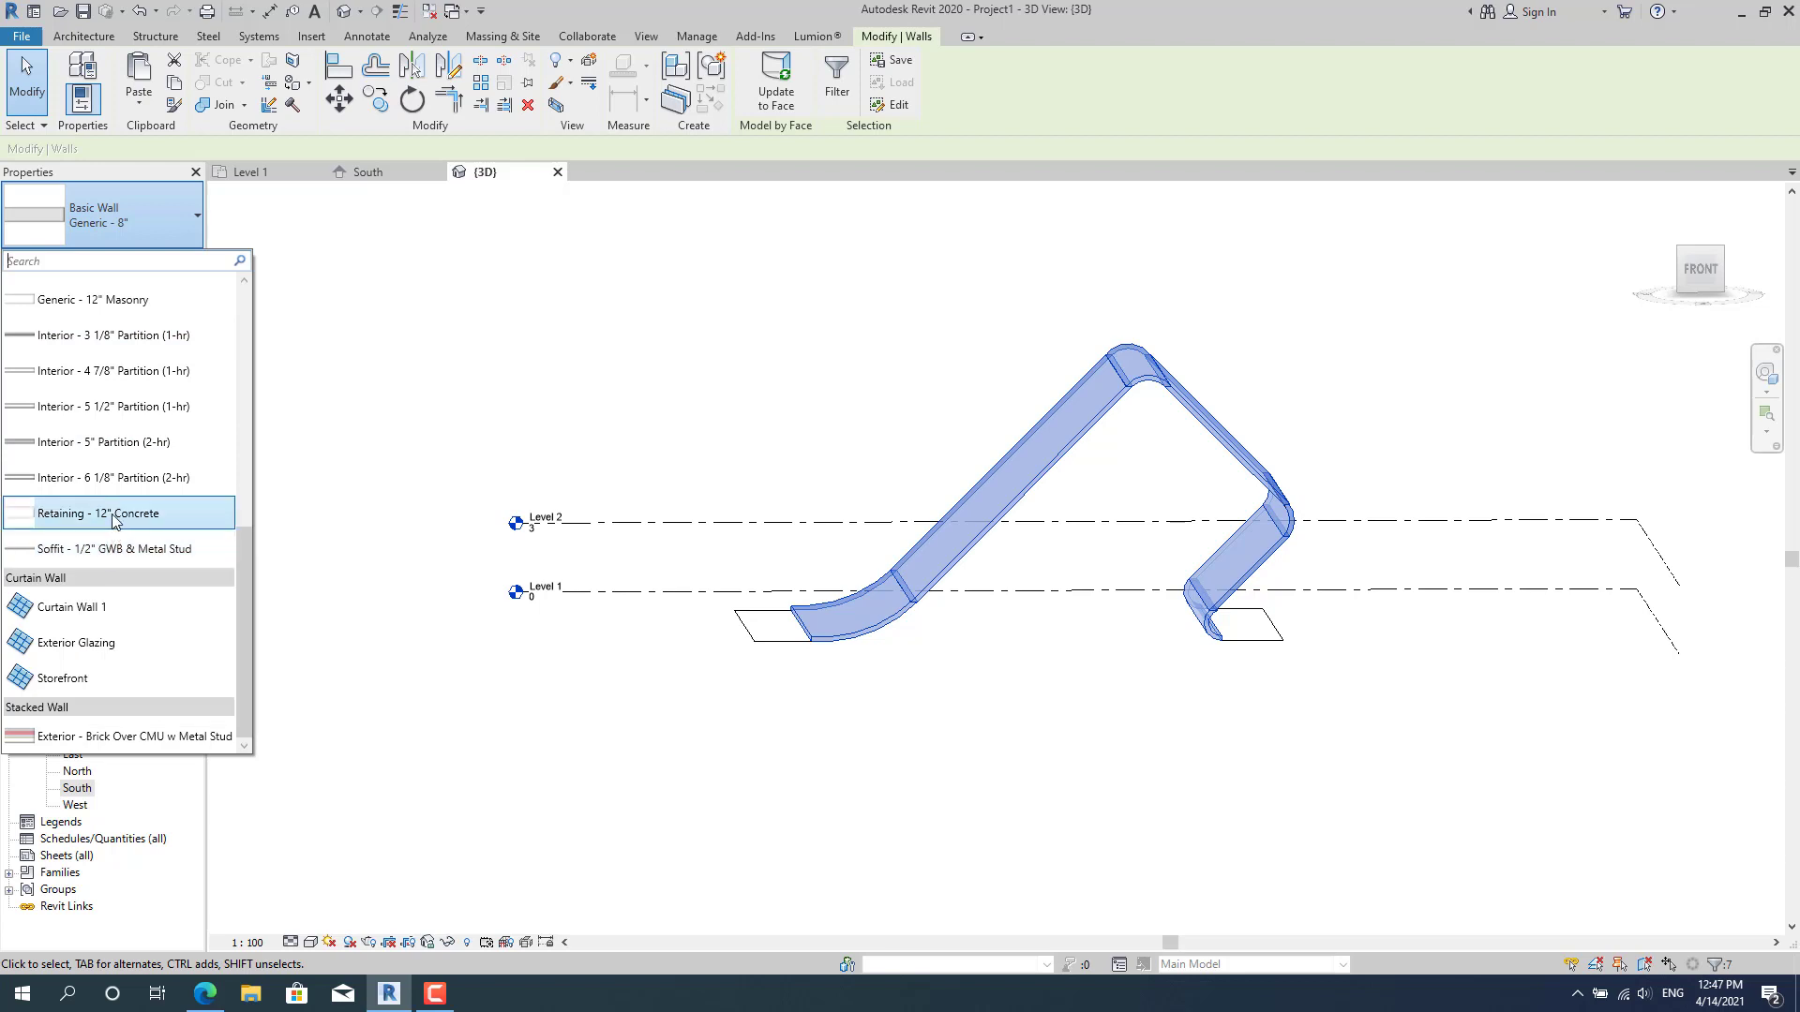
scroll(139, 400, "up", 1)
mouse_move(141, 400)
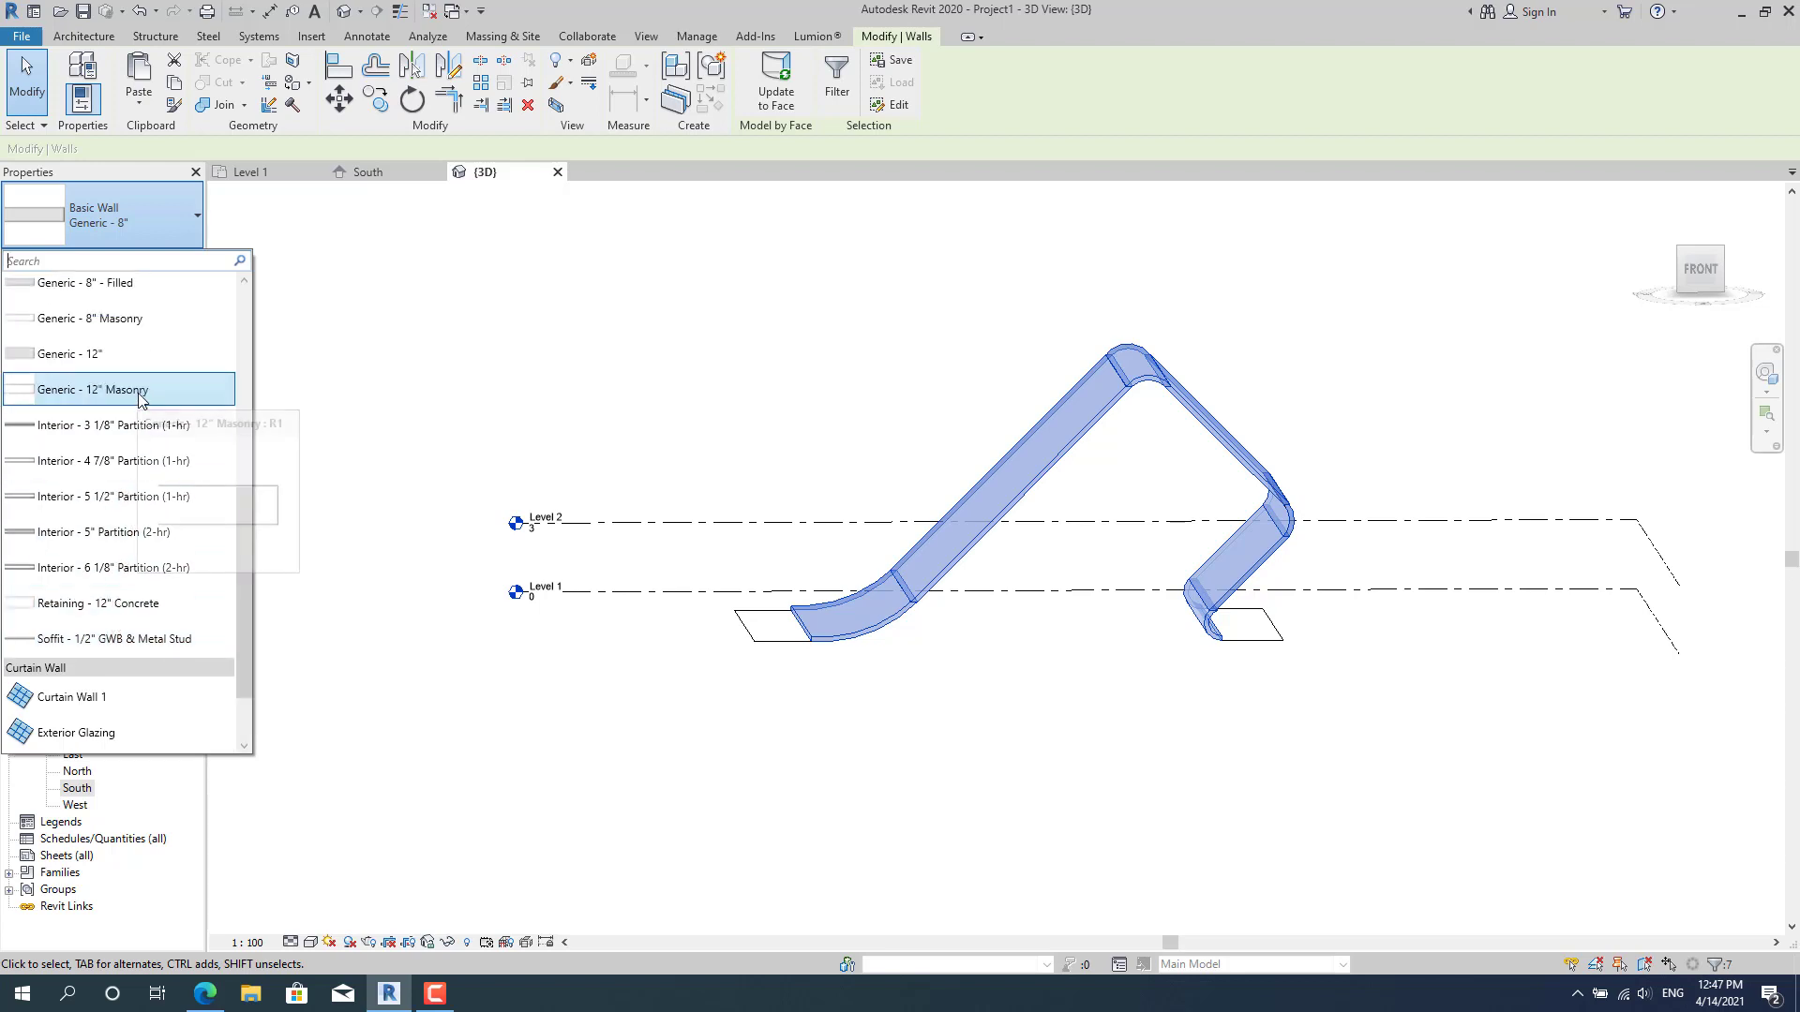
scroll(141, 392, "up", 2)
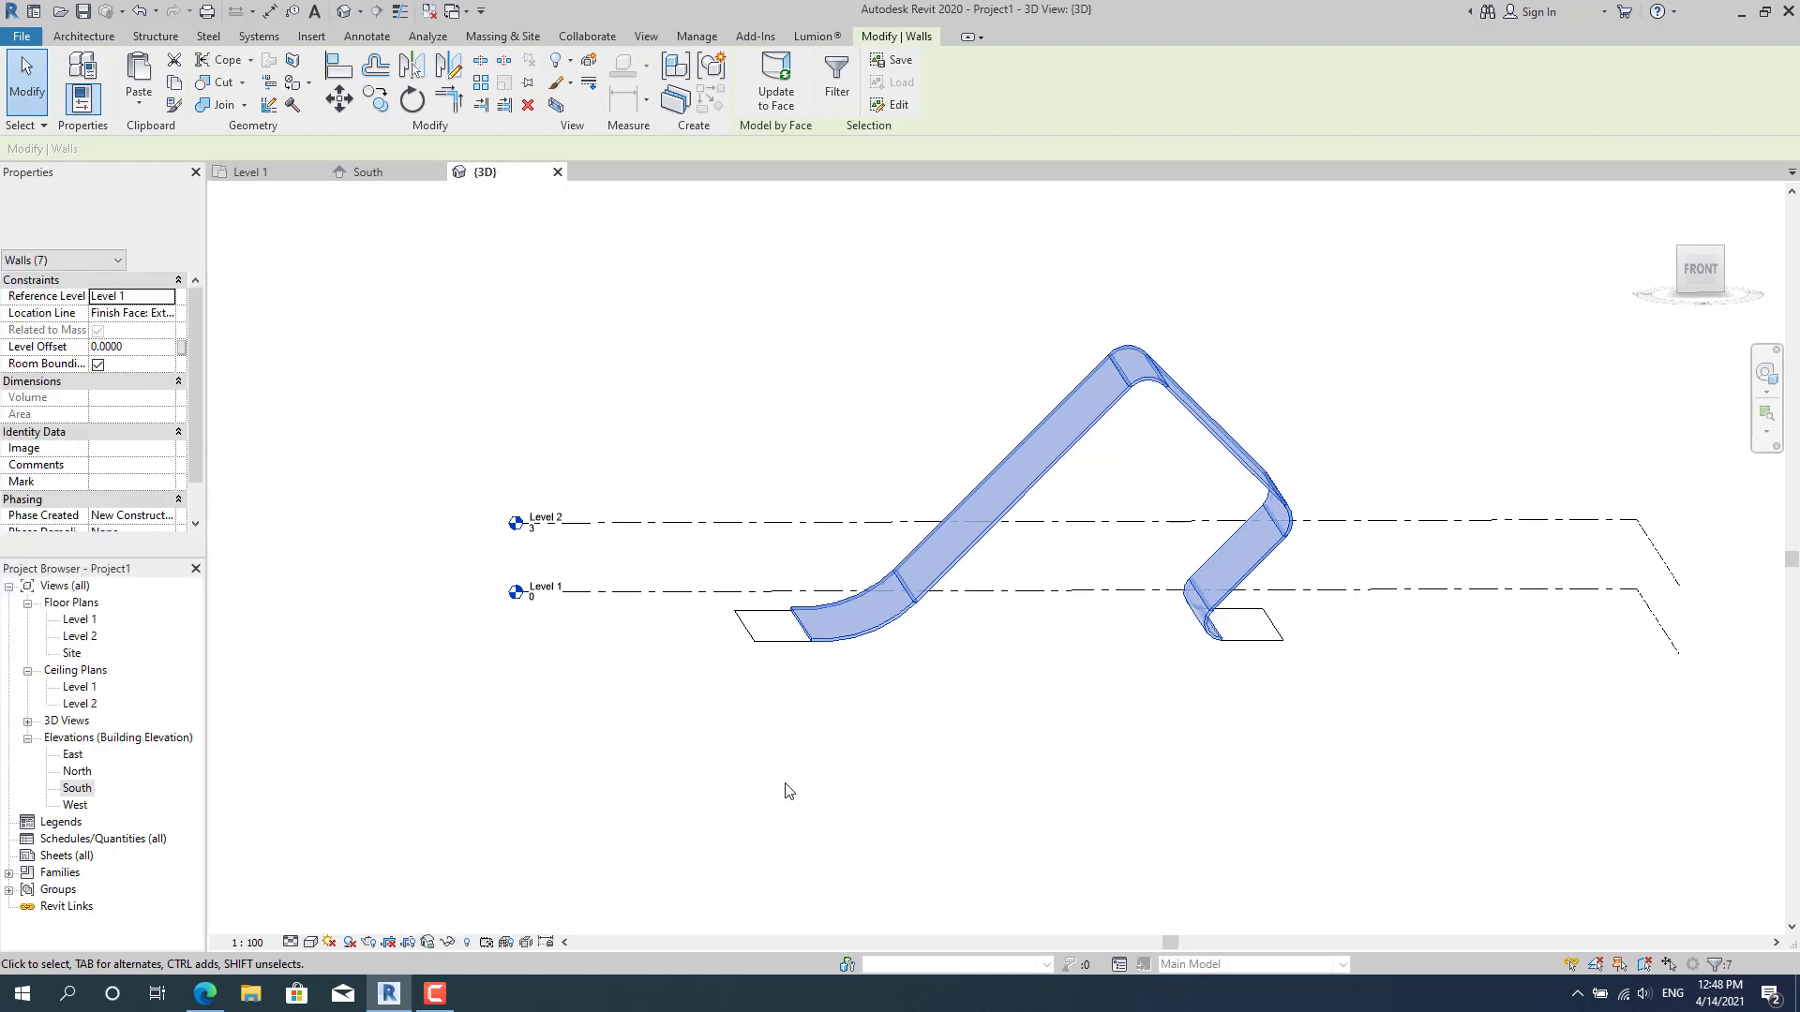
left_click(837, 771)
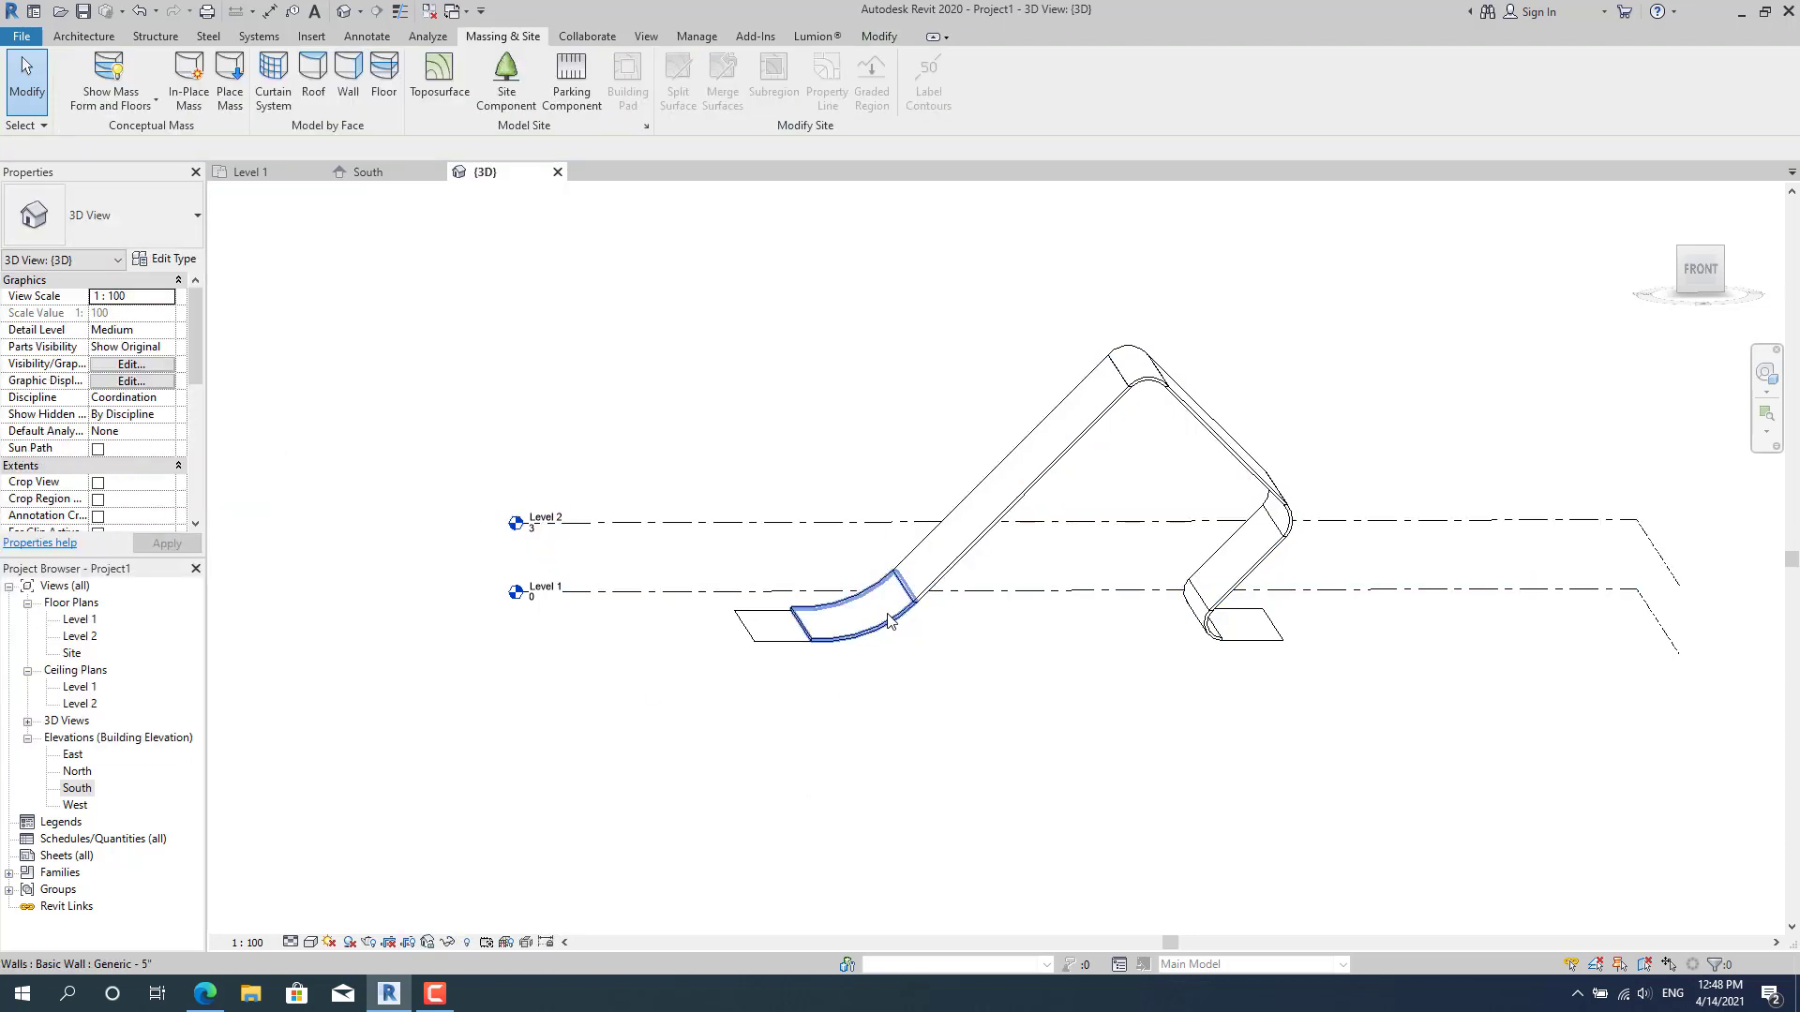
Set the project's area units to square meters with 0 decimal places and the m² symbol.
scroll(814, 619, "up", 2)
left_click(345, 80)
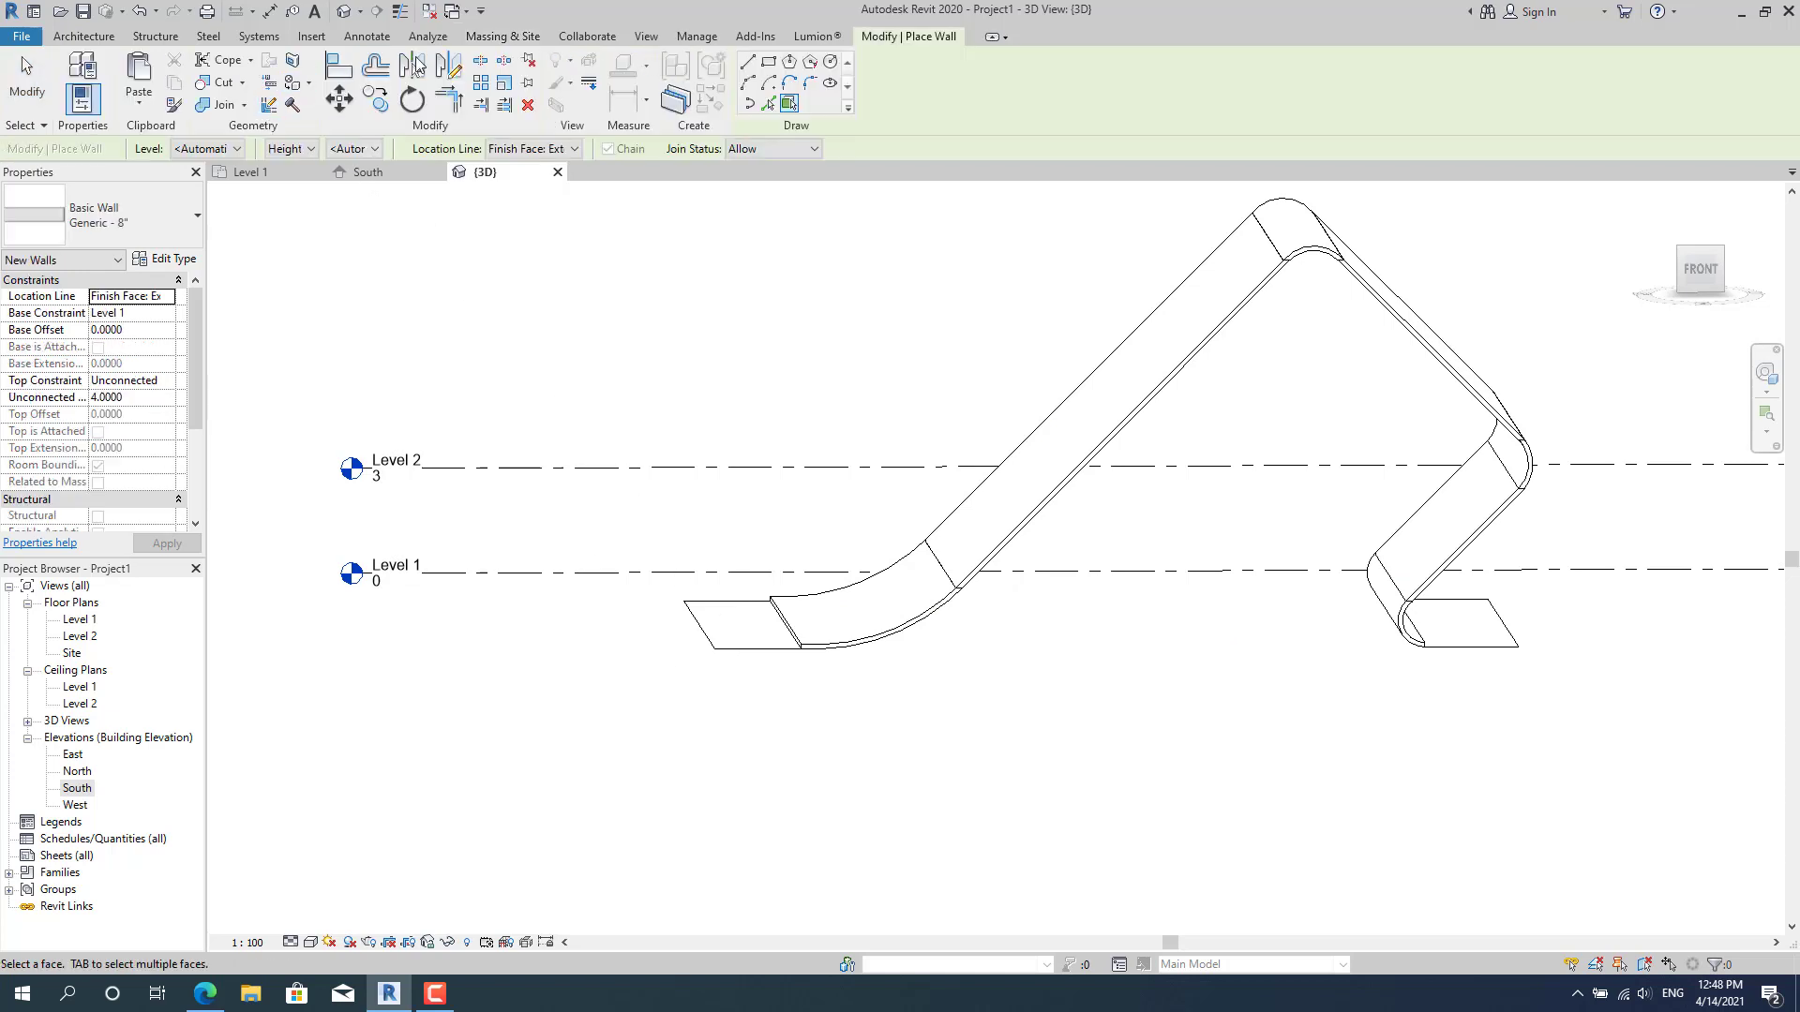
left_click(85, 37)
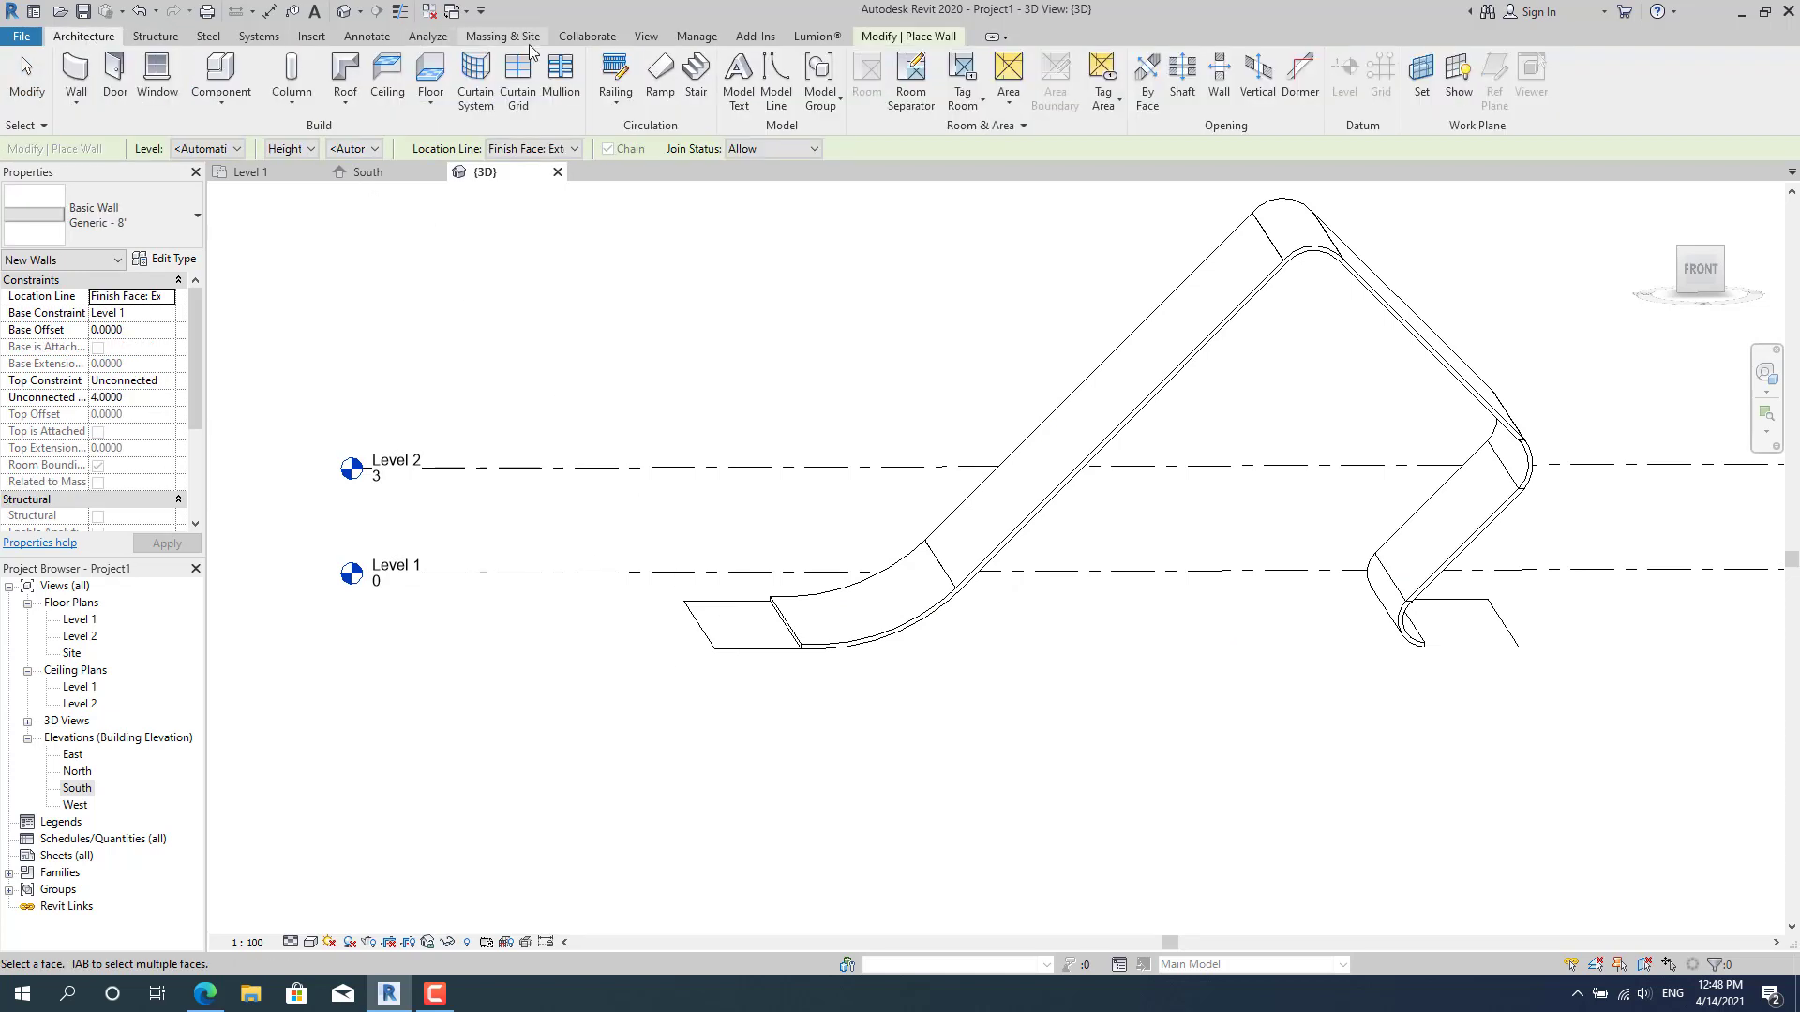
left_click(696, 37)
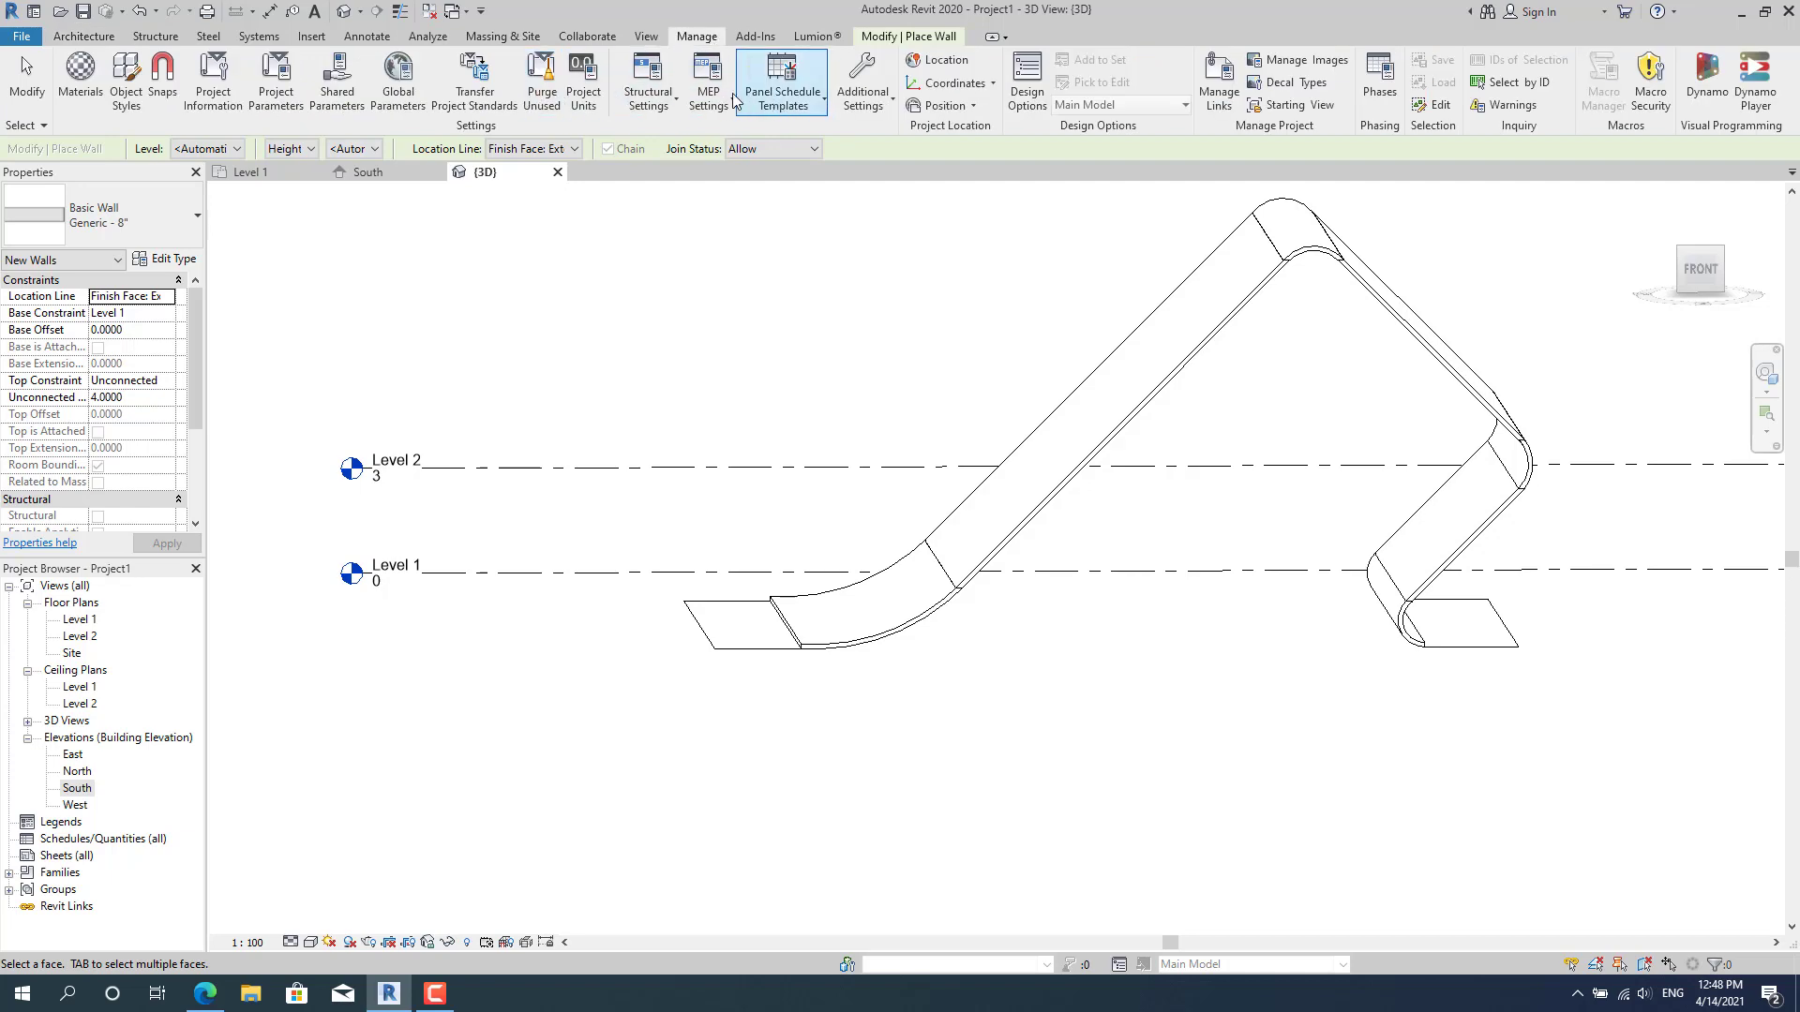
left_click(583, 84)
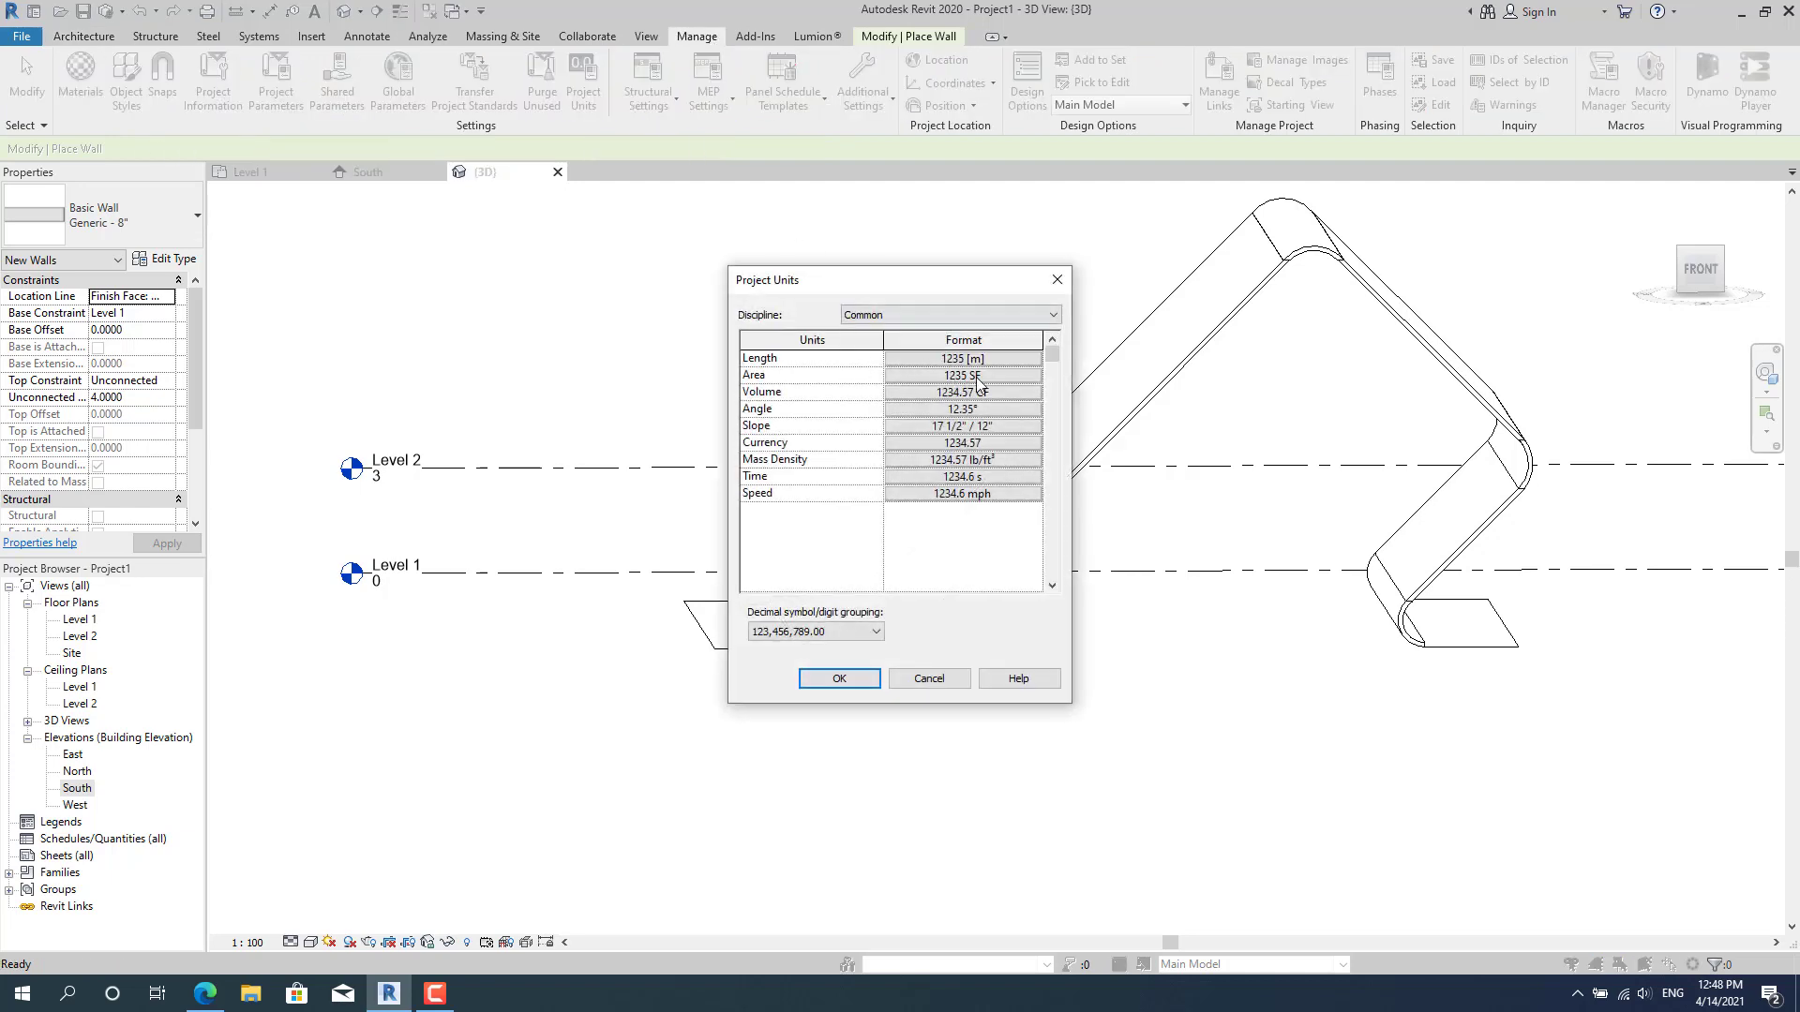
left_click(984, 377)
left_click(917, 395)
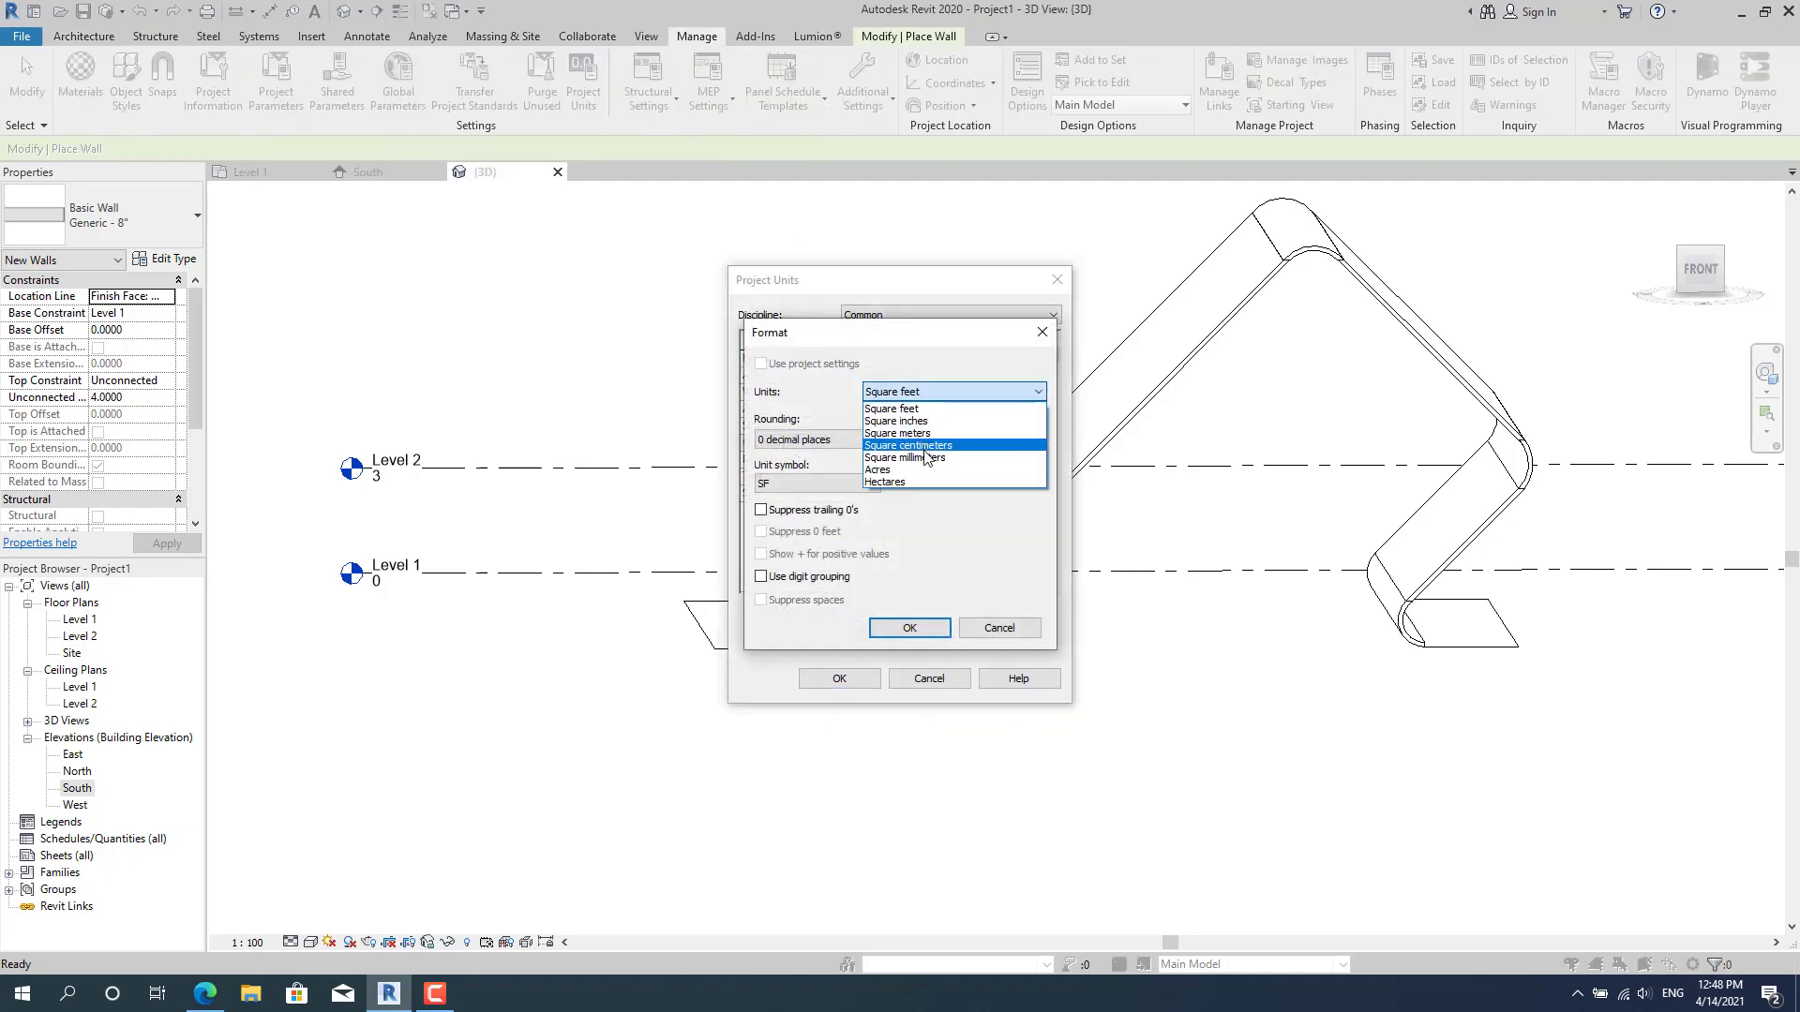
left_click(942, 434)
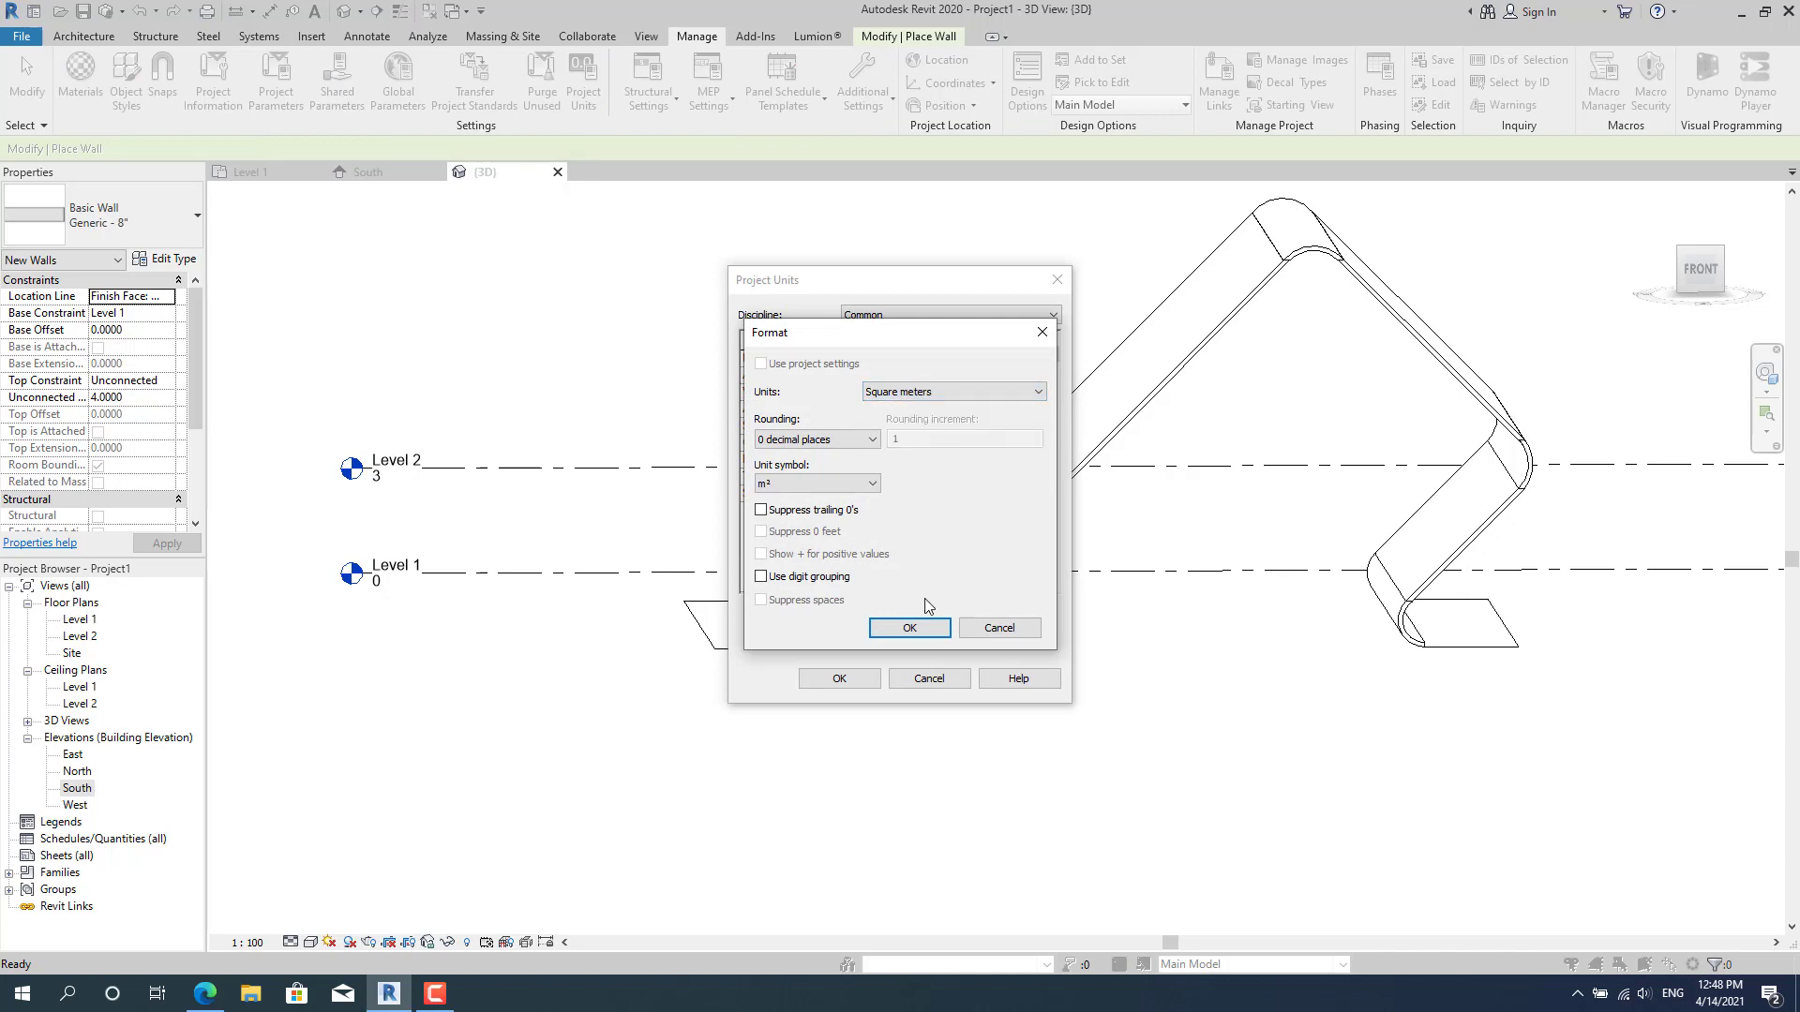
left_click(922, 627)
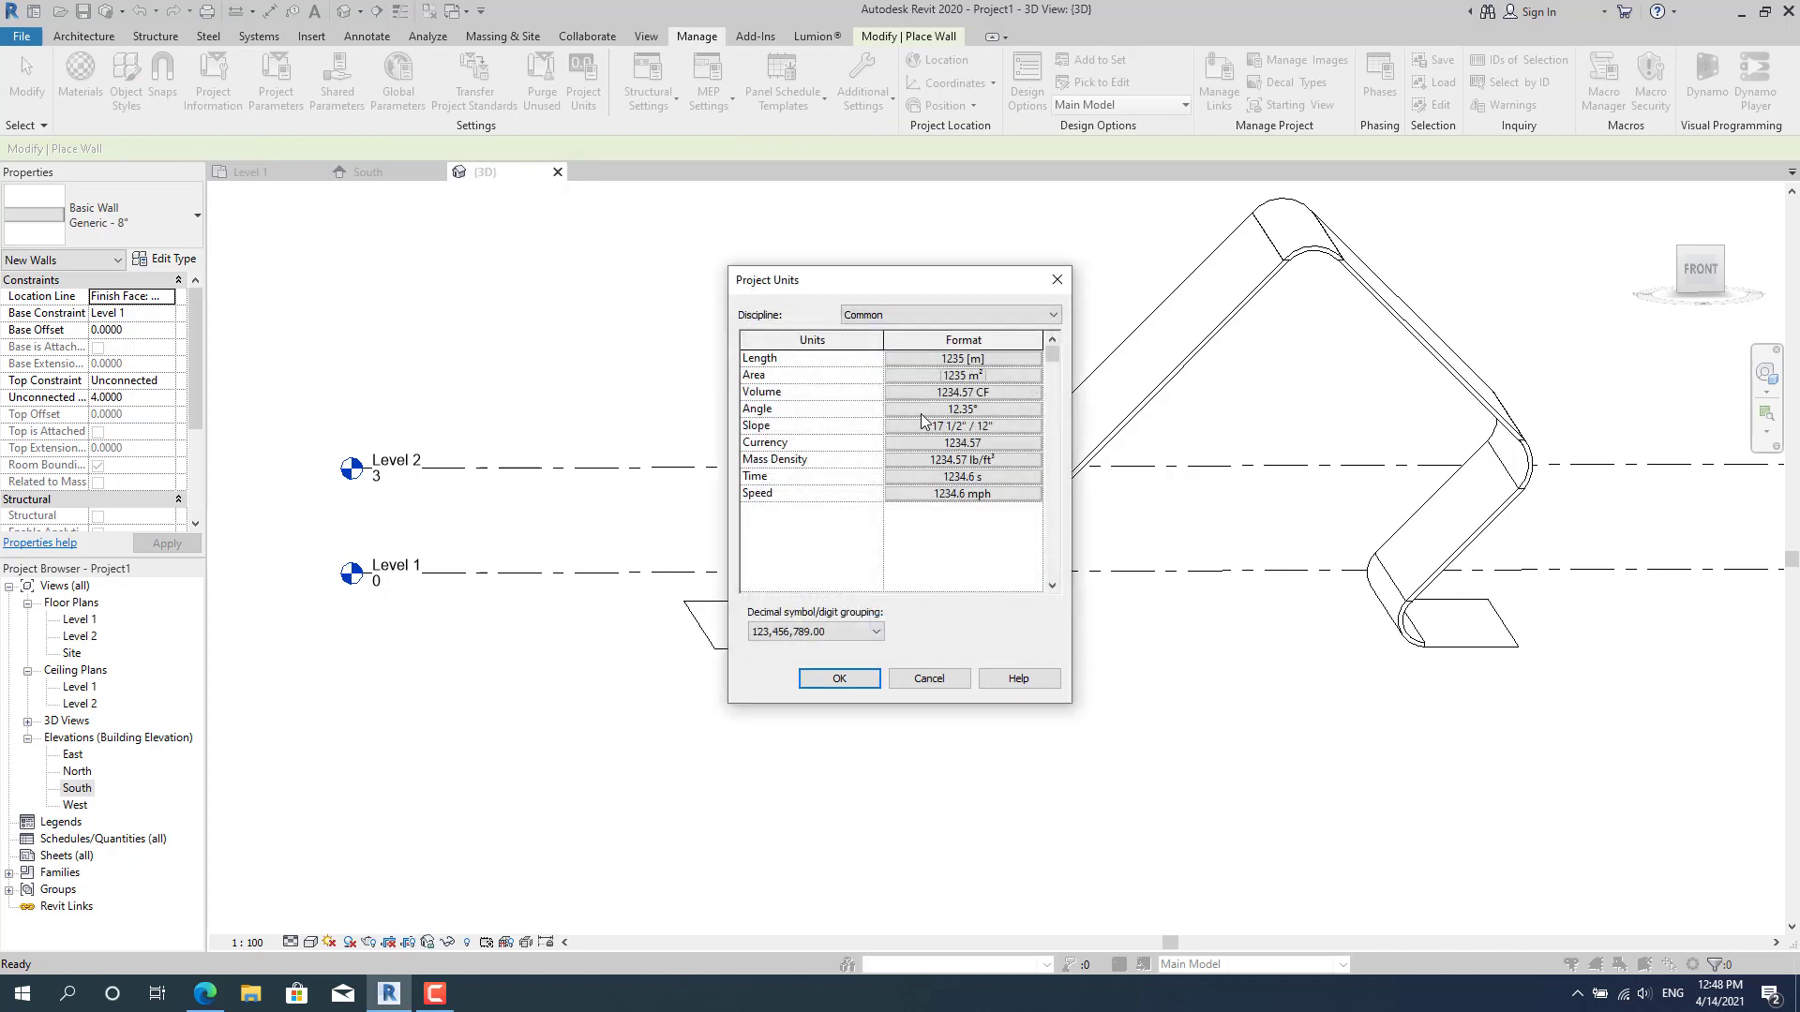
left_click(979, 393)
left_click(979, 398)
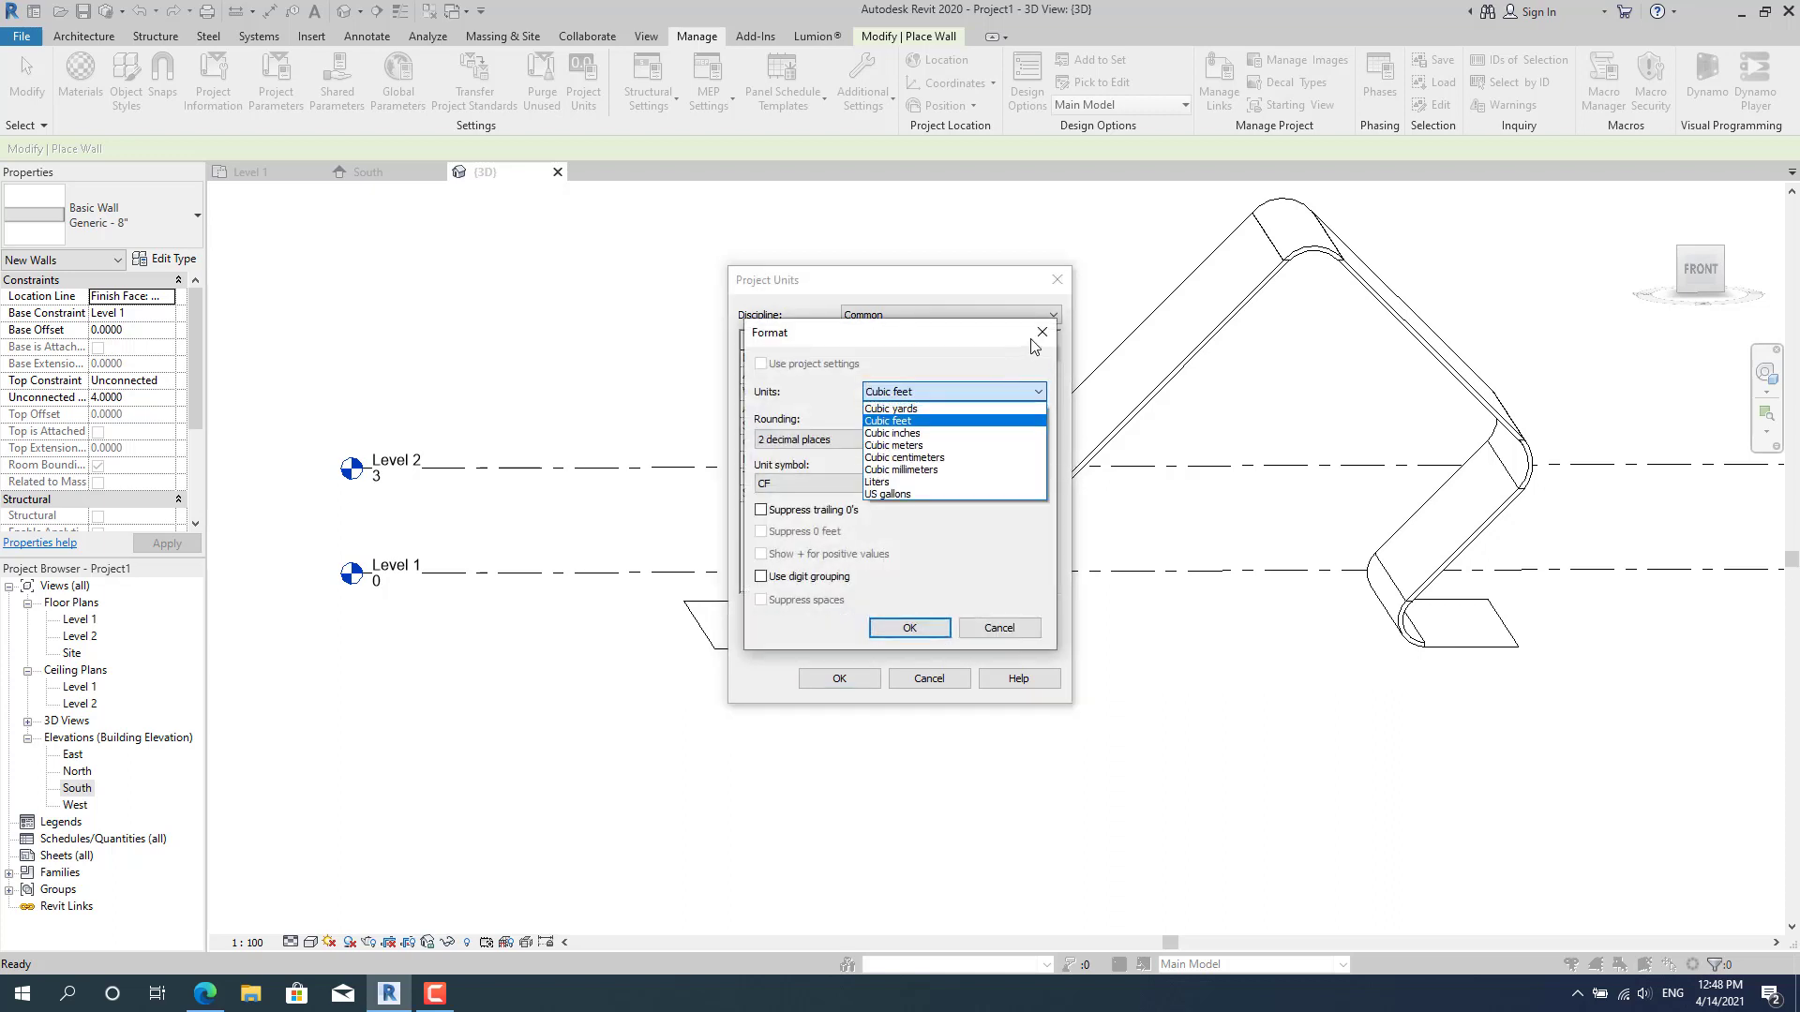
left_click(1051, 325)
left_click(1051, 333)
left_click(1053, 315)
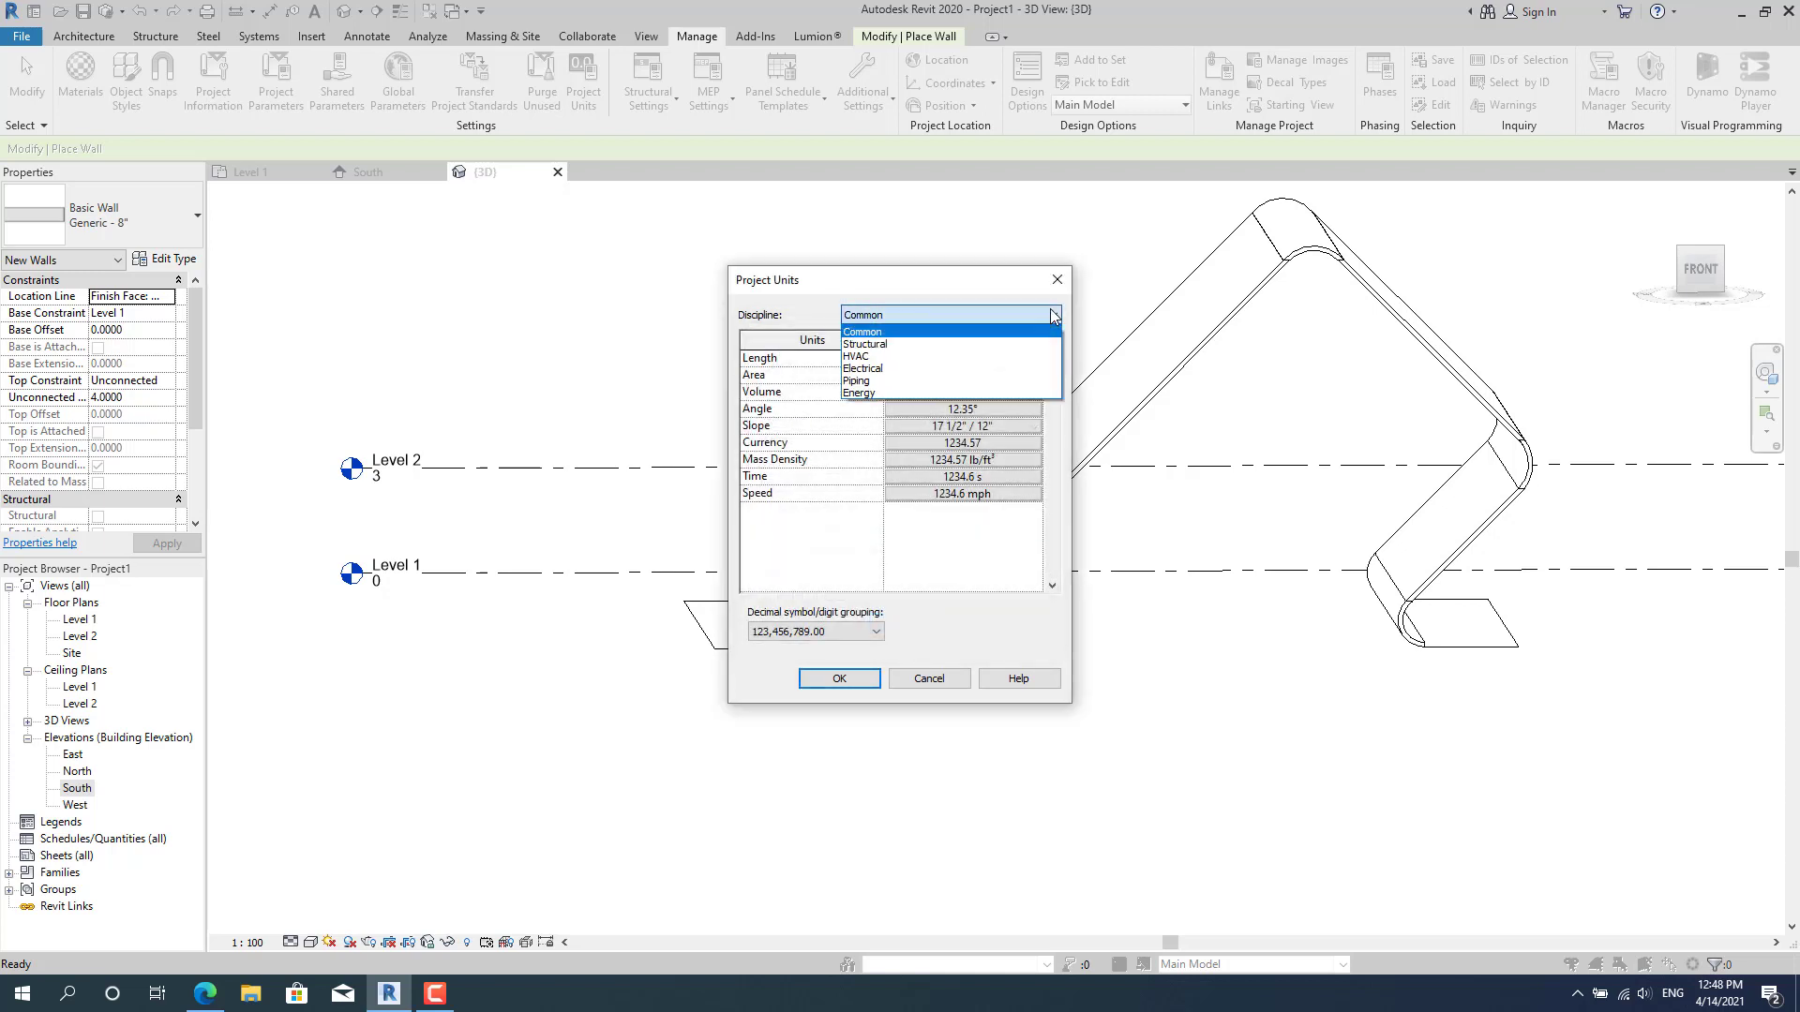
left_click(1054, 316)
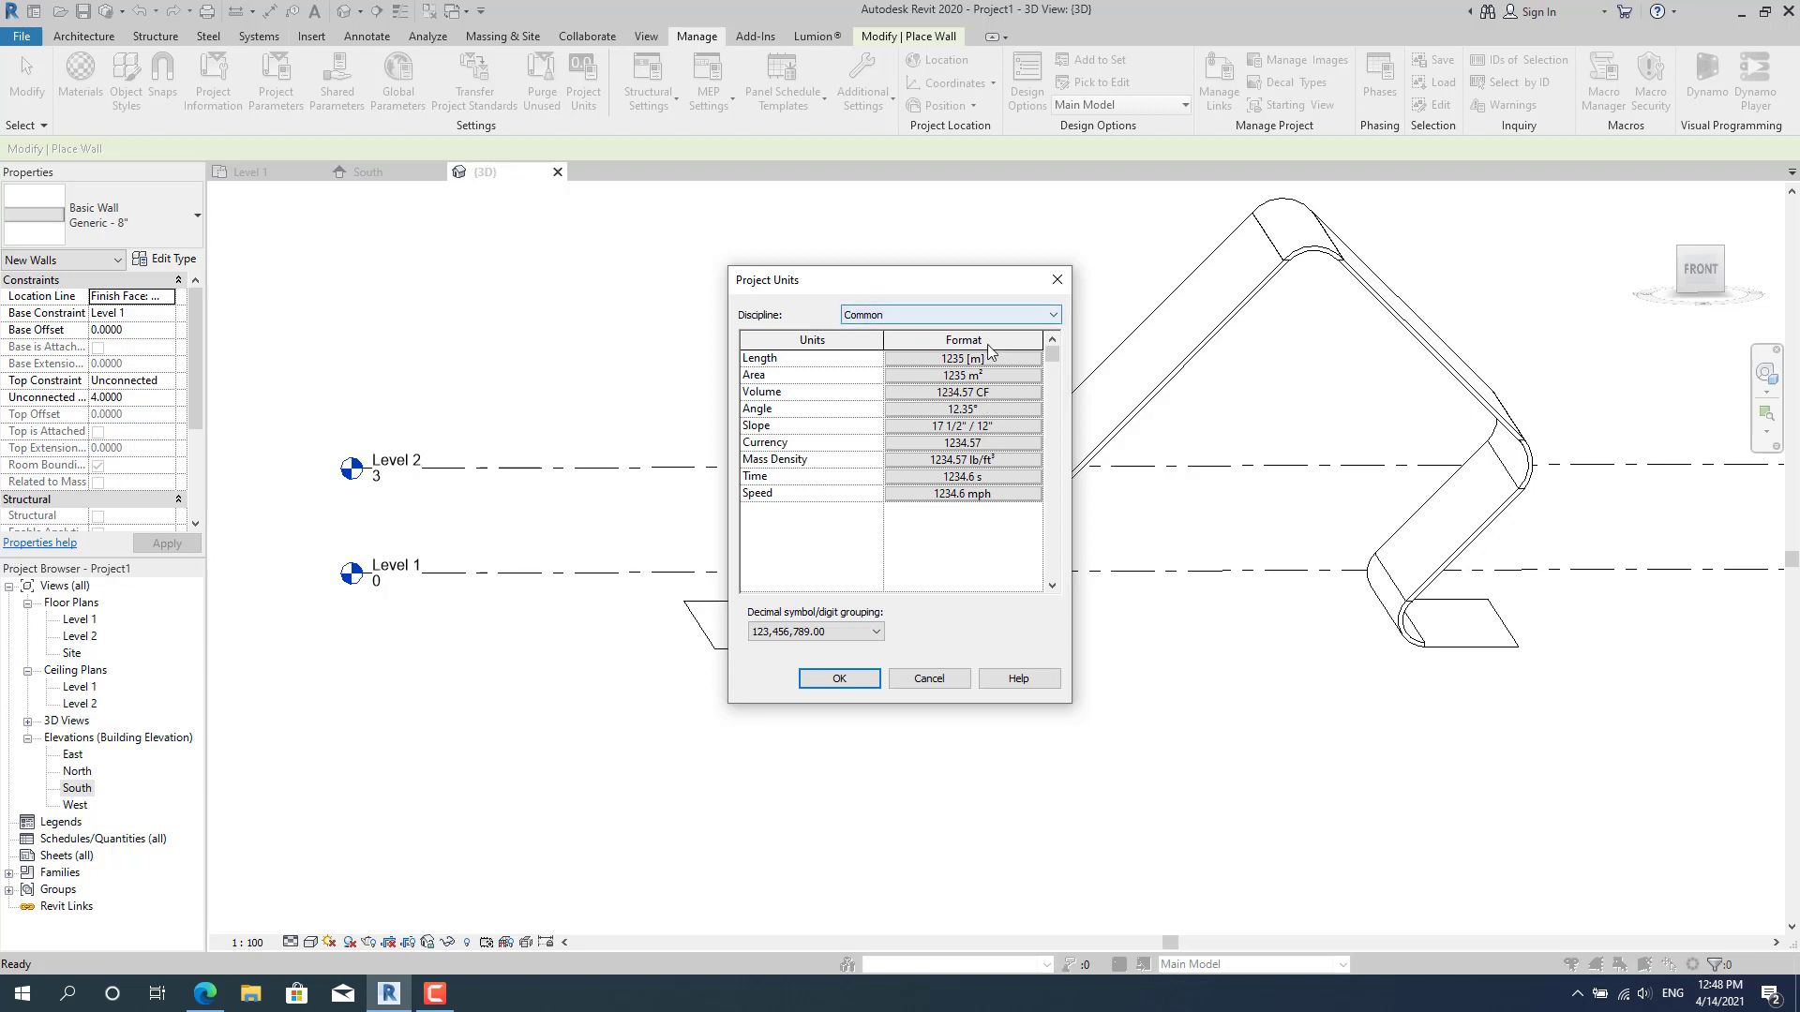
Set the project's volume units to cubic meters with 2 decimal places and apply the project units.
left_click(982, 396)
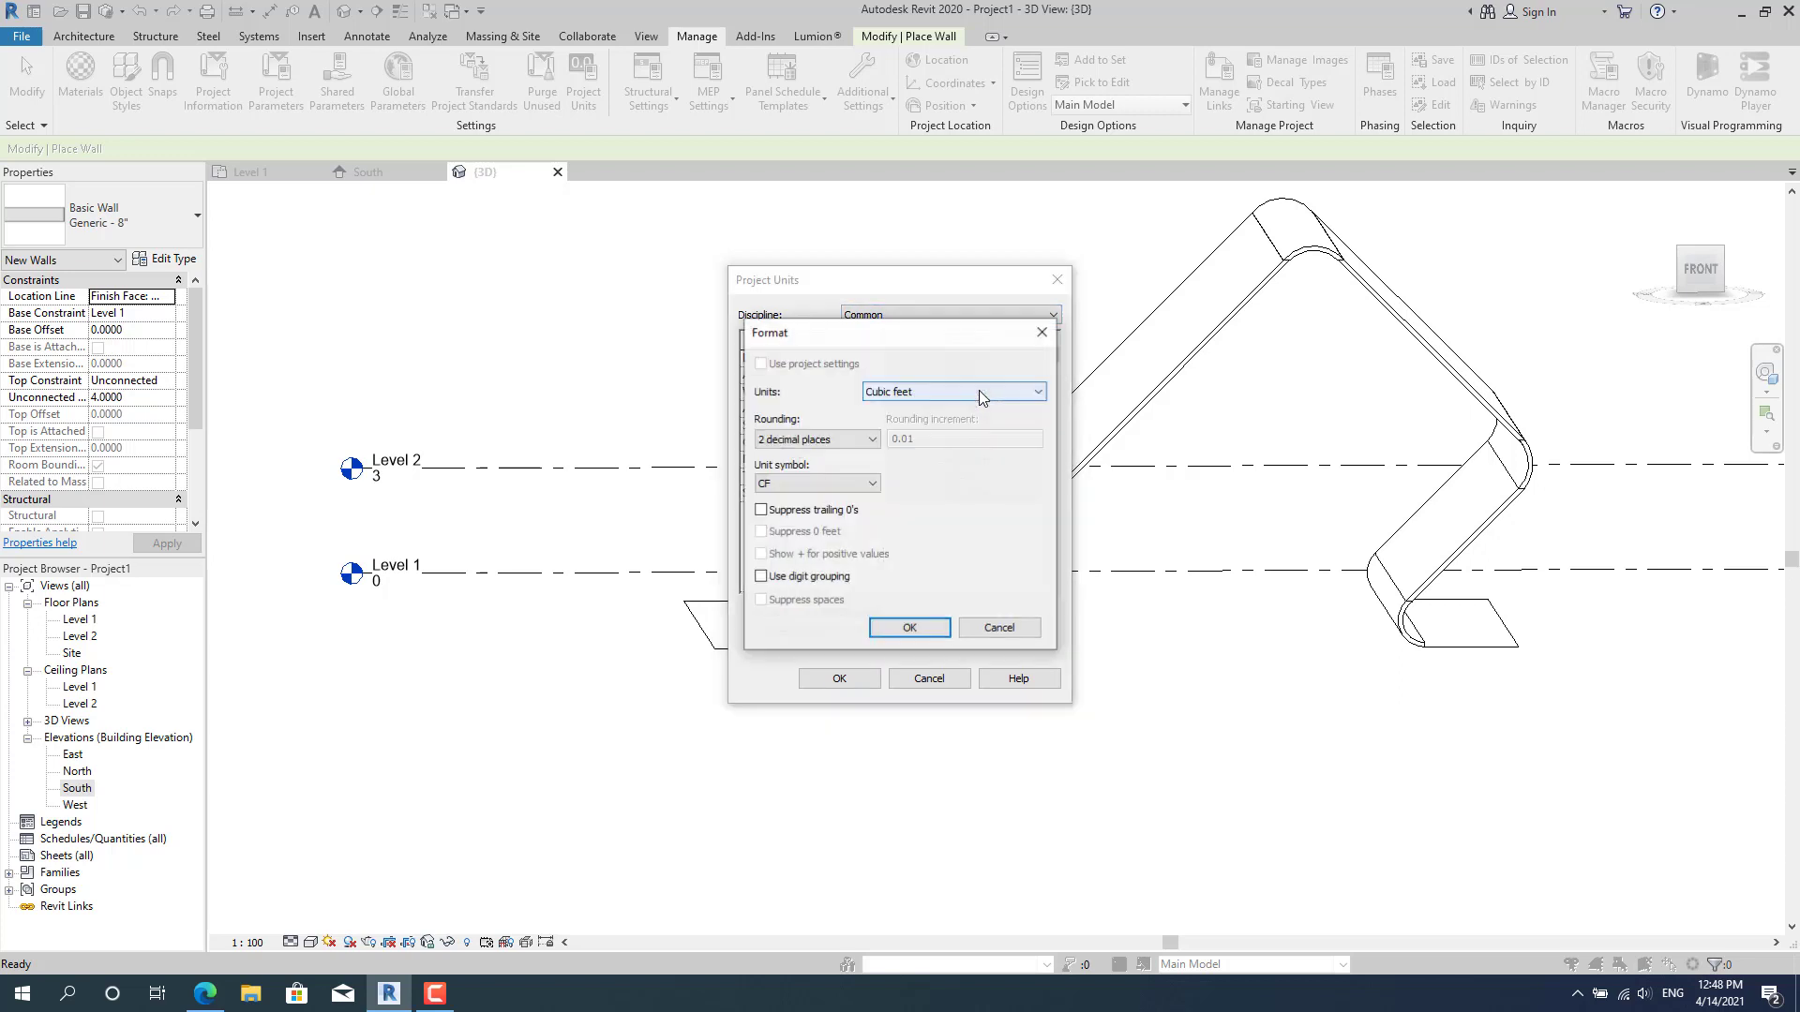
left_click(984, 391)
left_click(941, 446)
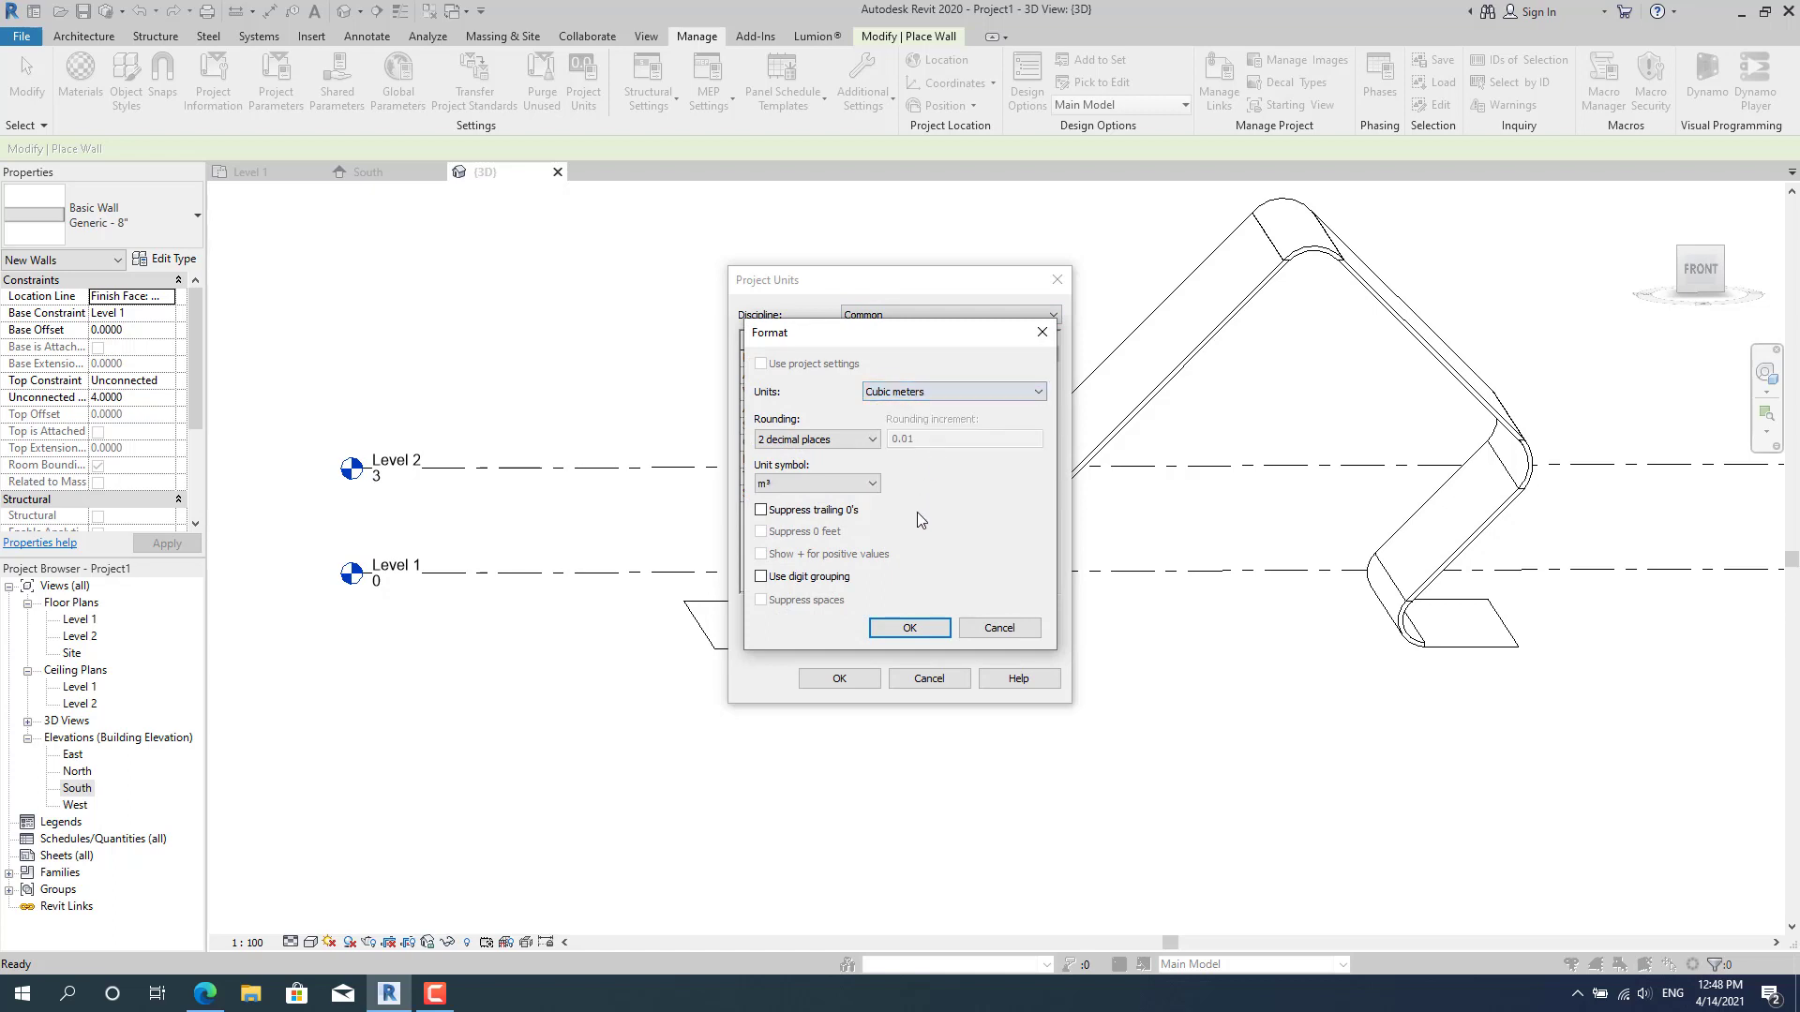
left_click(909, 628)
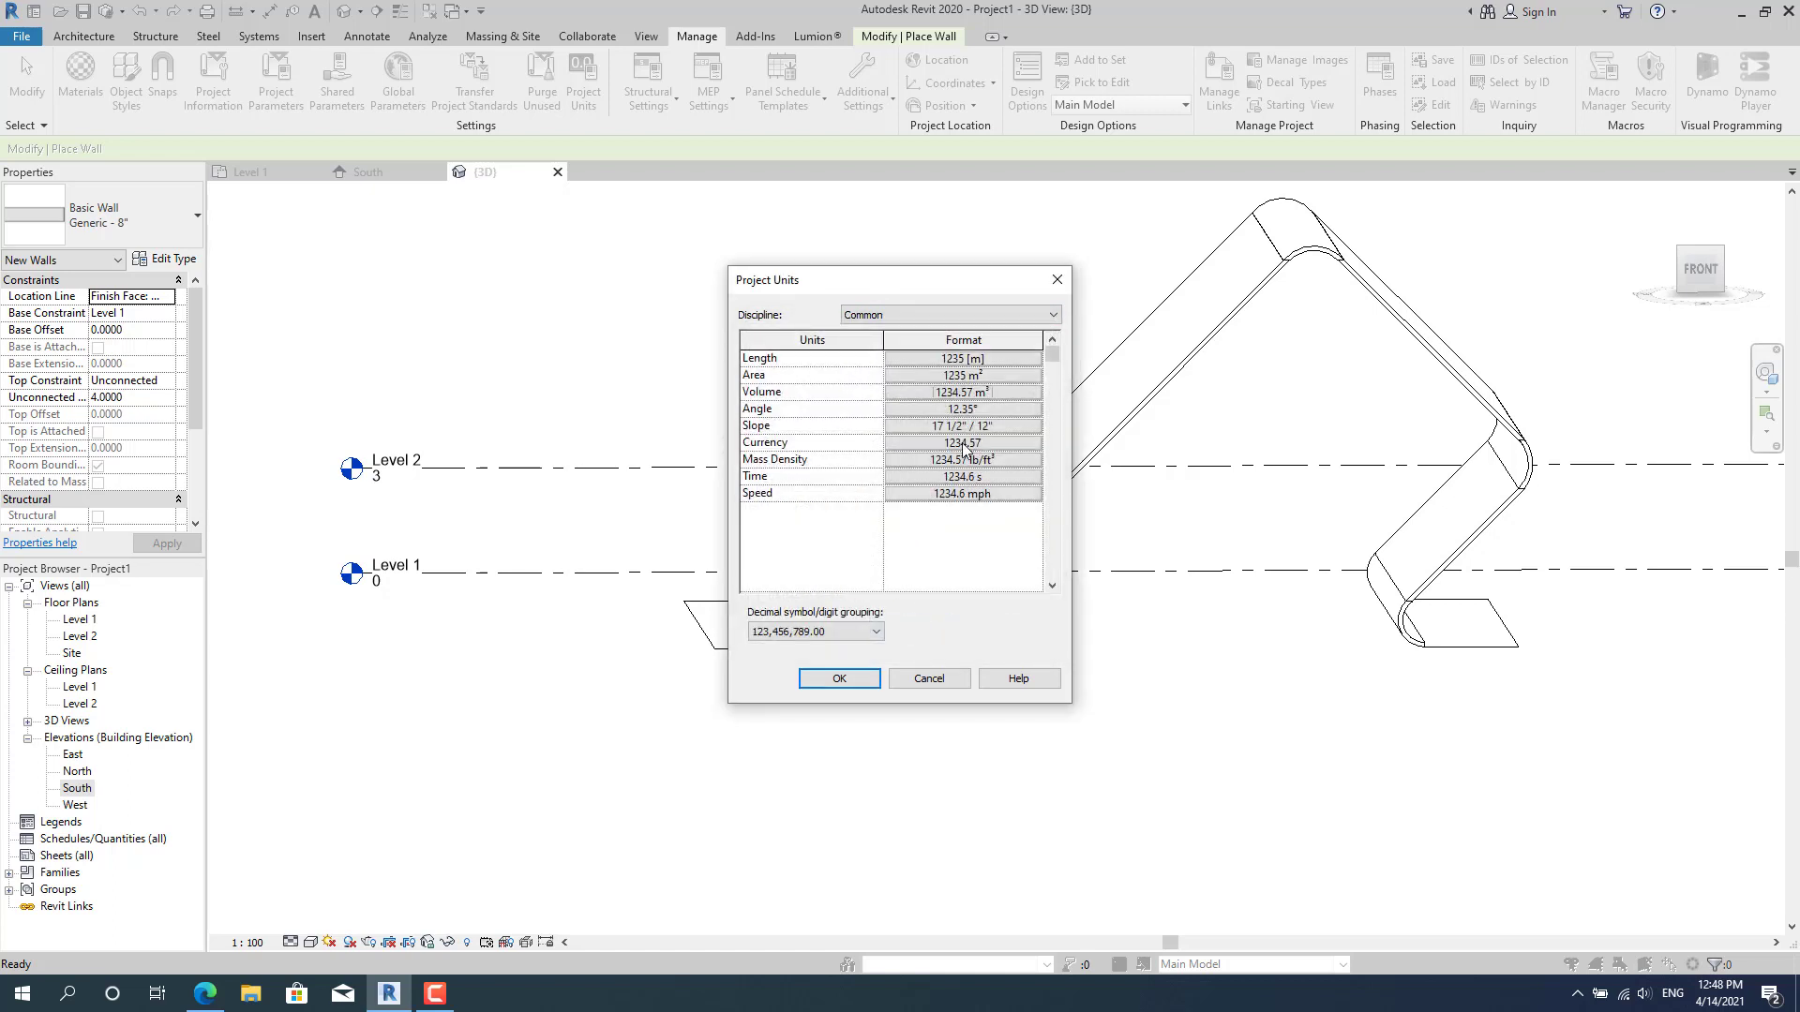
left_click(872, 682)
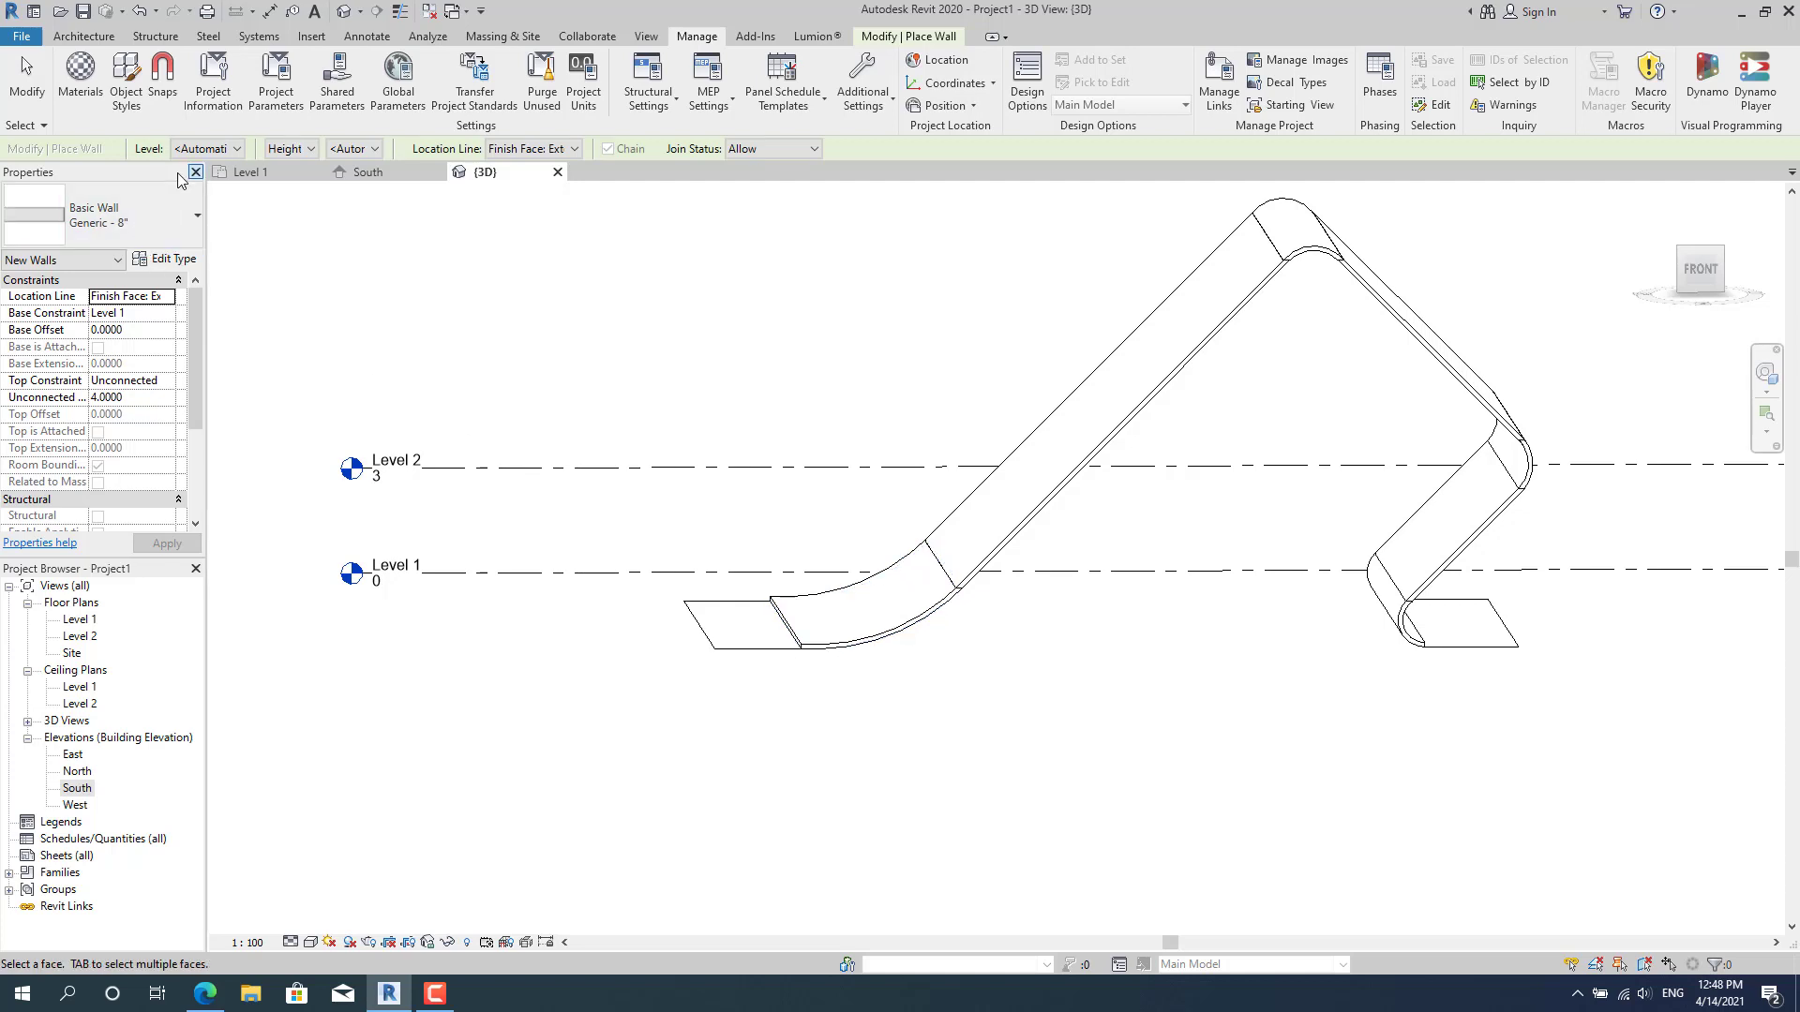
left_click(154, 233)
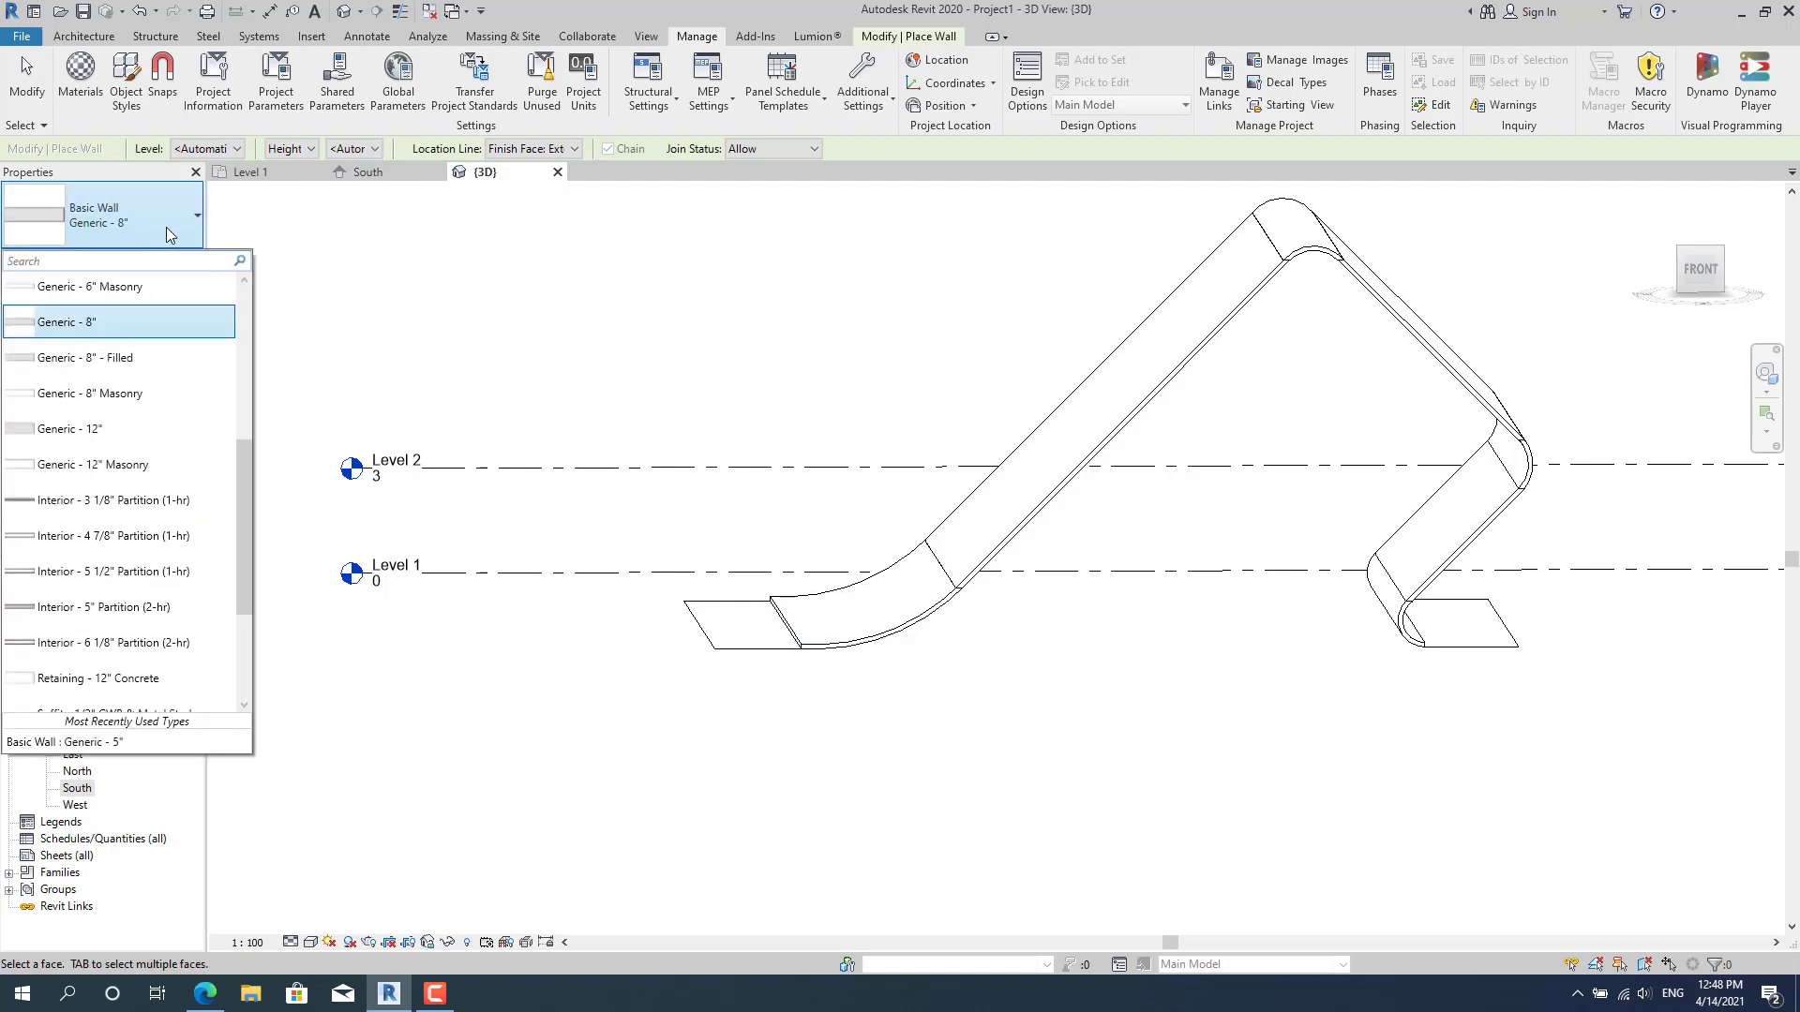
left_click(170, 235)
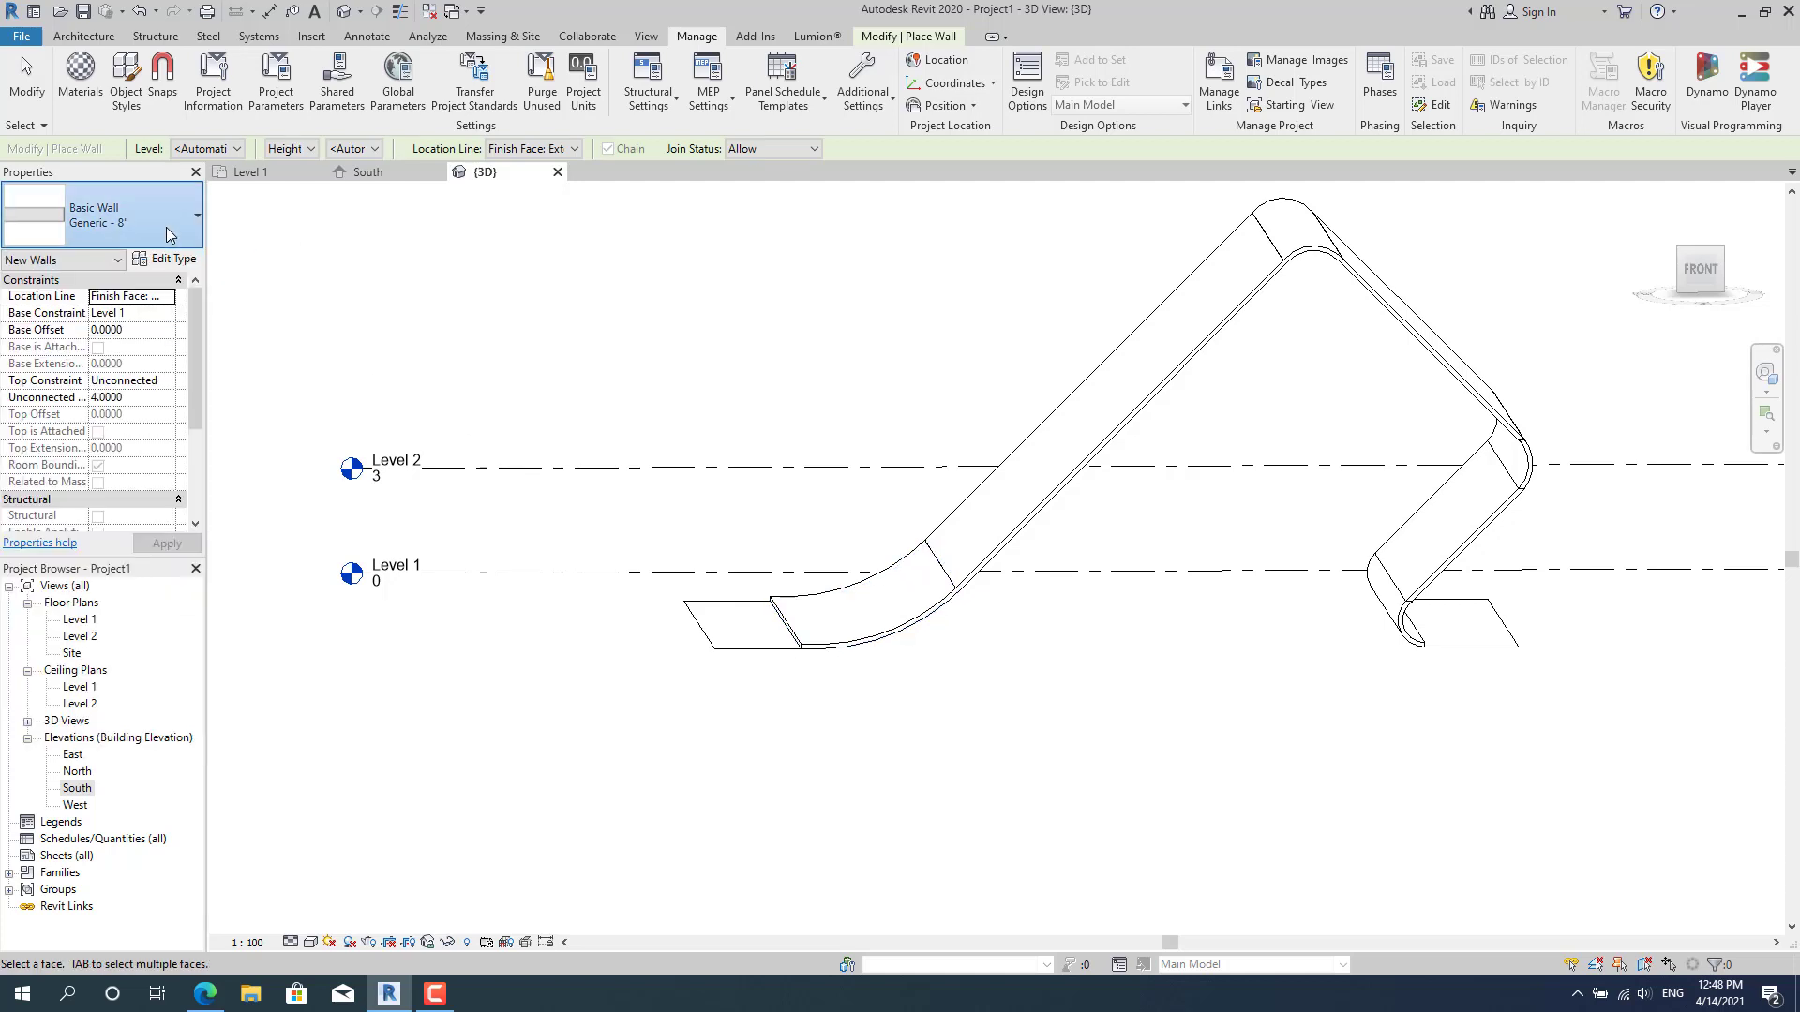
left_click(66, 39)
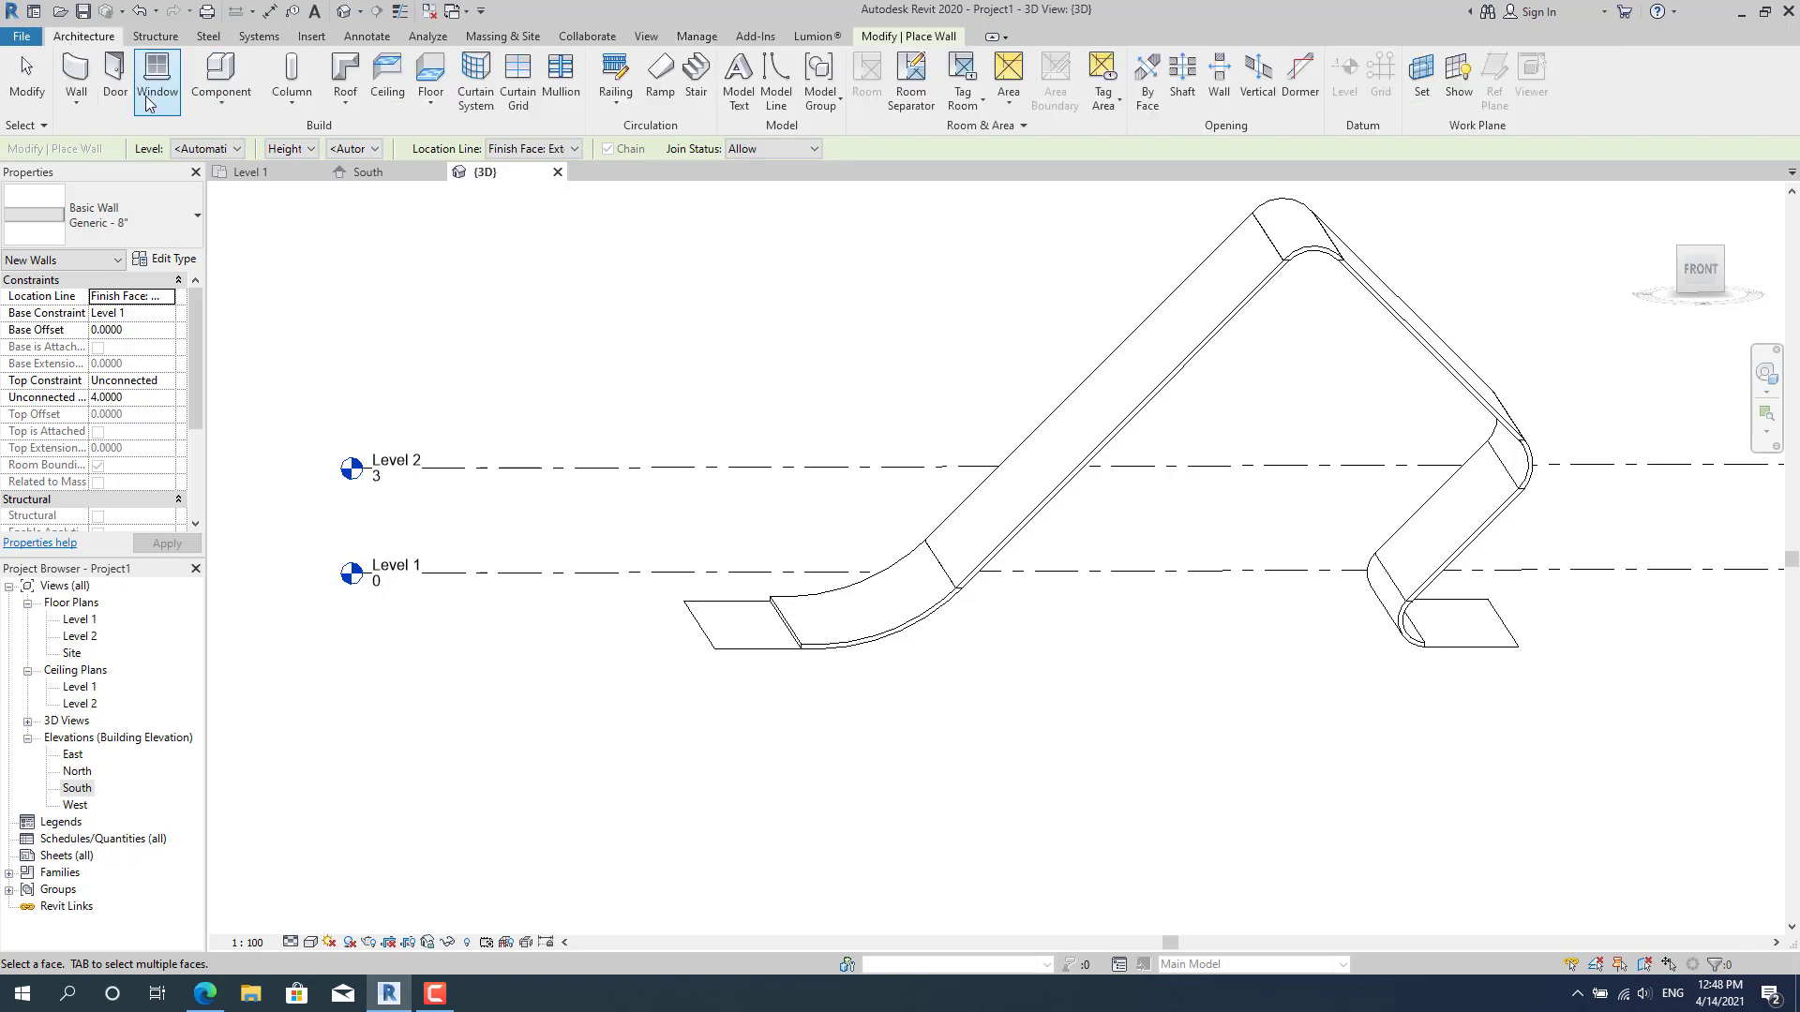
Try to place a Generic - 12" floor by face on the flat mass face beside the ribbon's lower curved ramp.
left_click(502, 36)
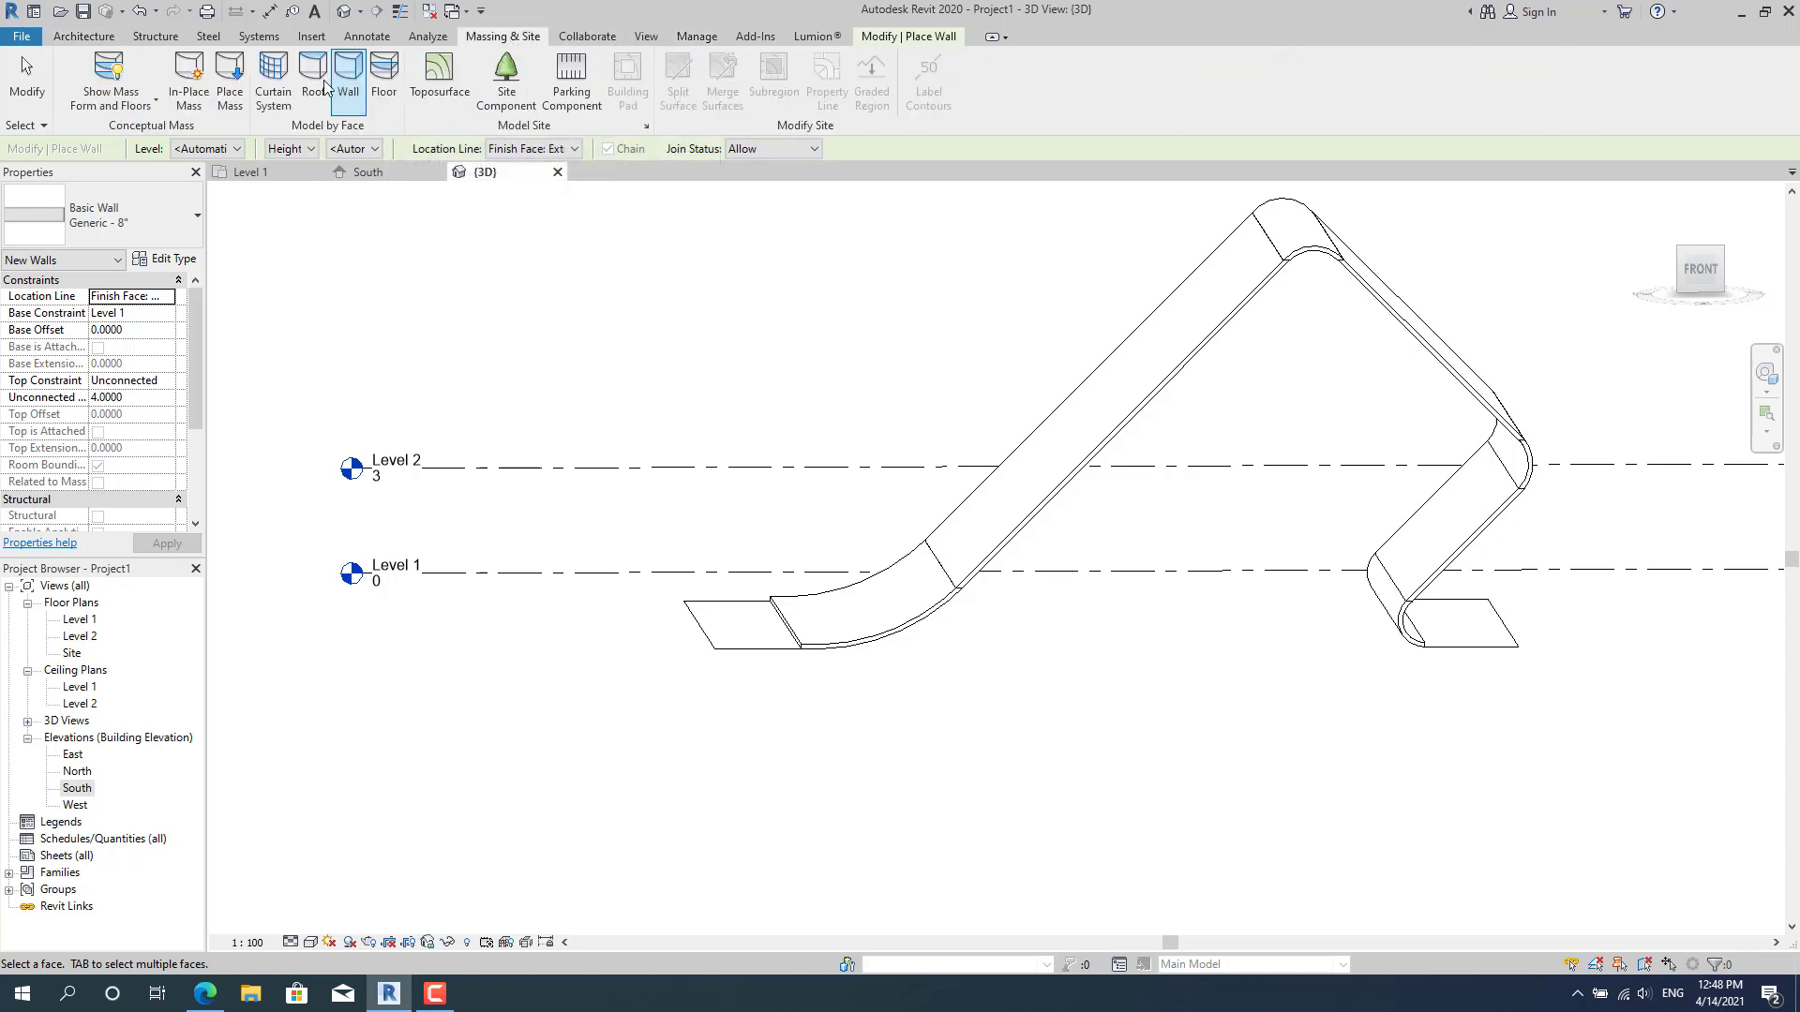
left_click(379, 82)
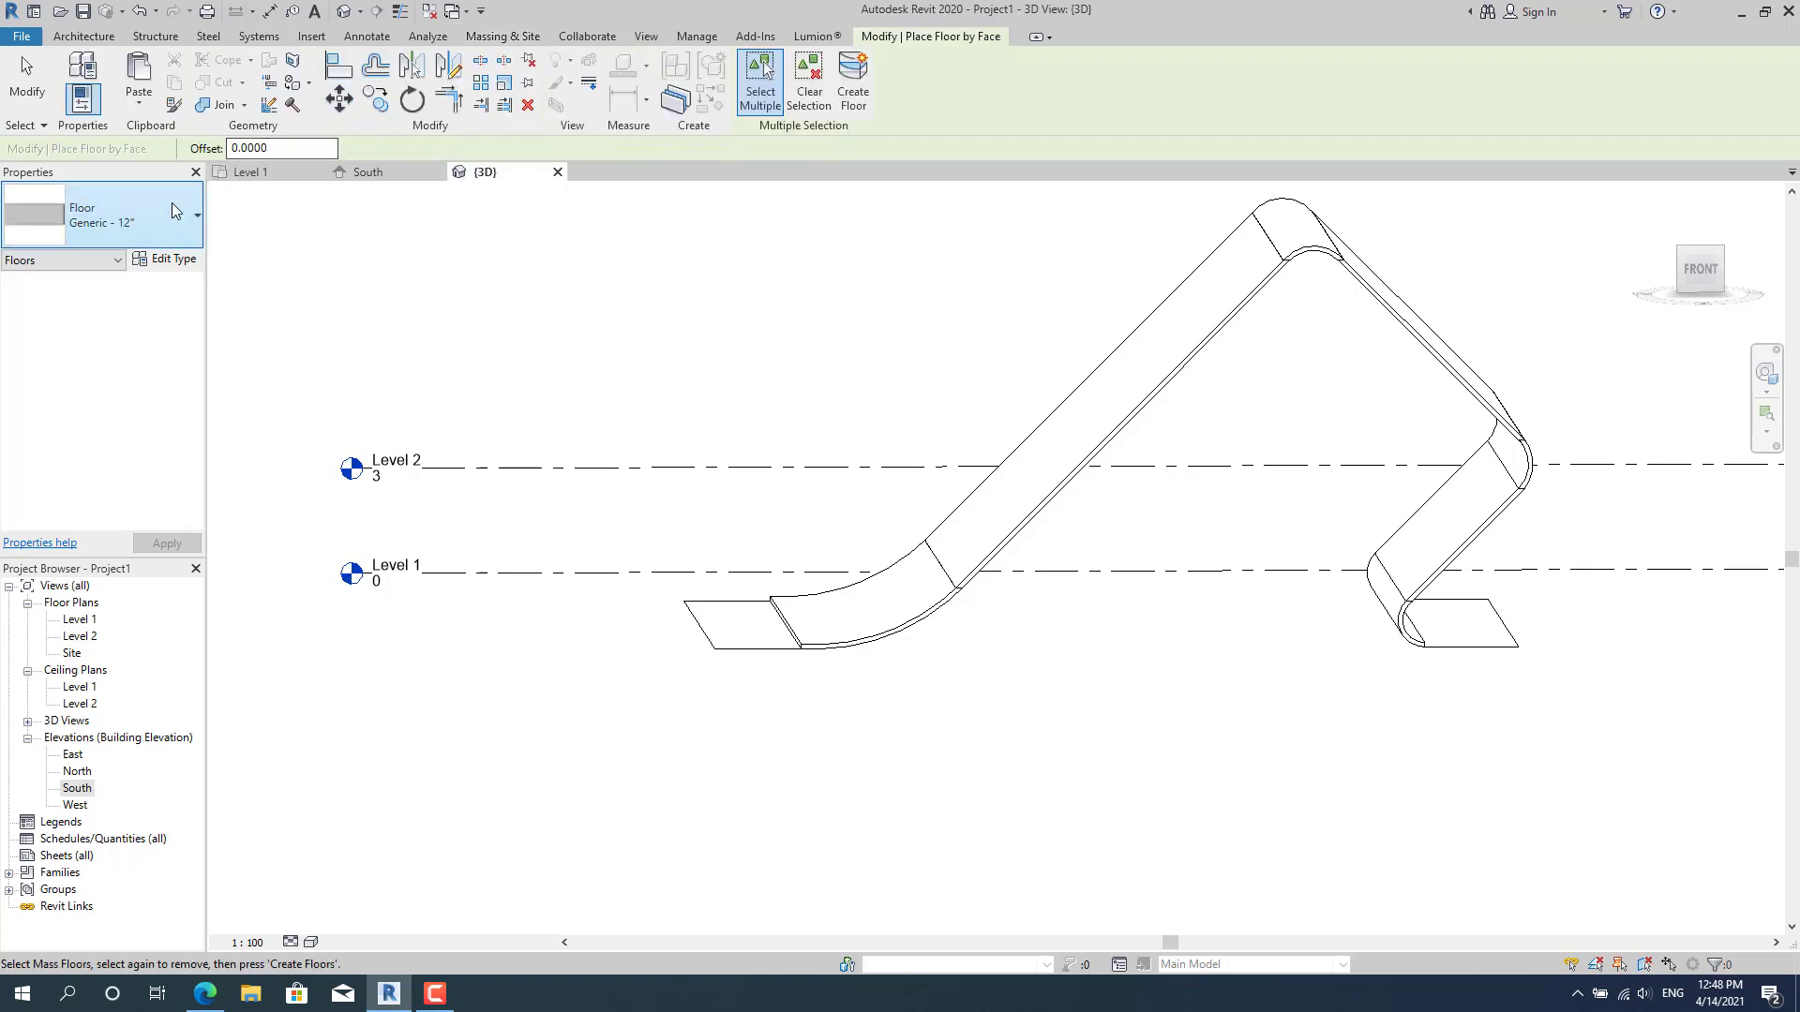
left_click(148, 225)
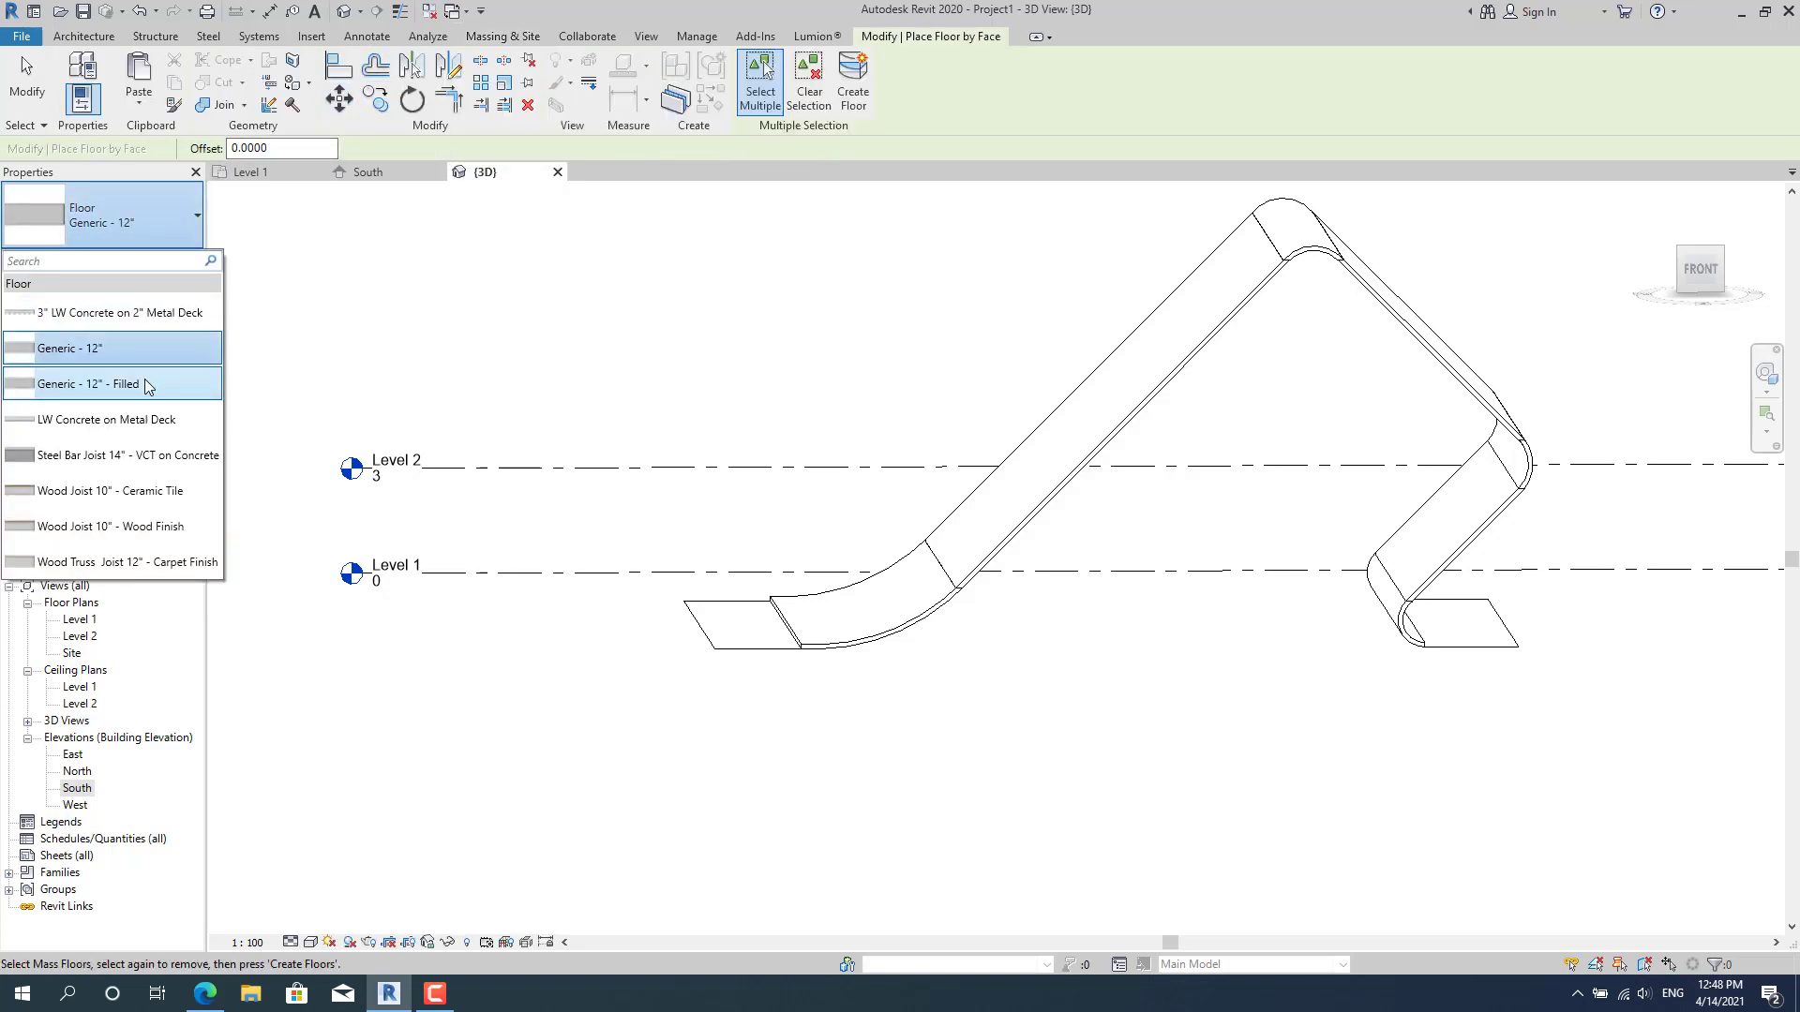
left_click(138, 230)
left_click(138, 229)
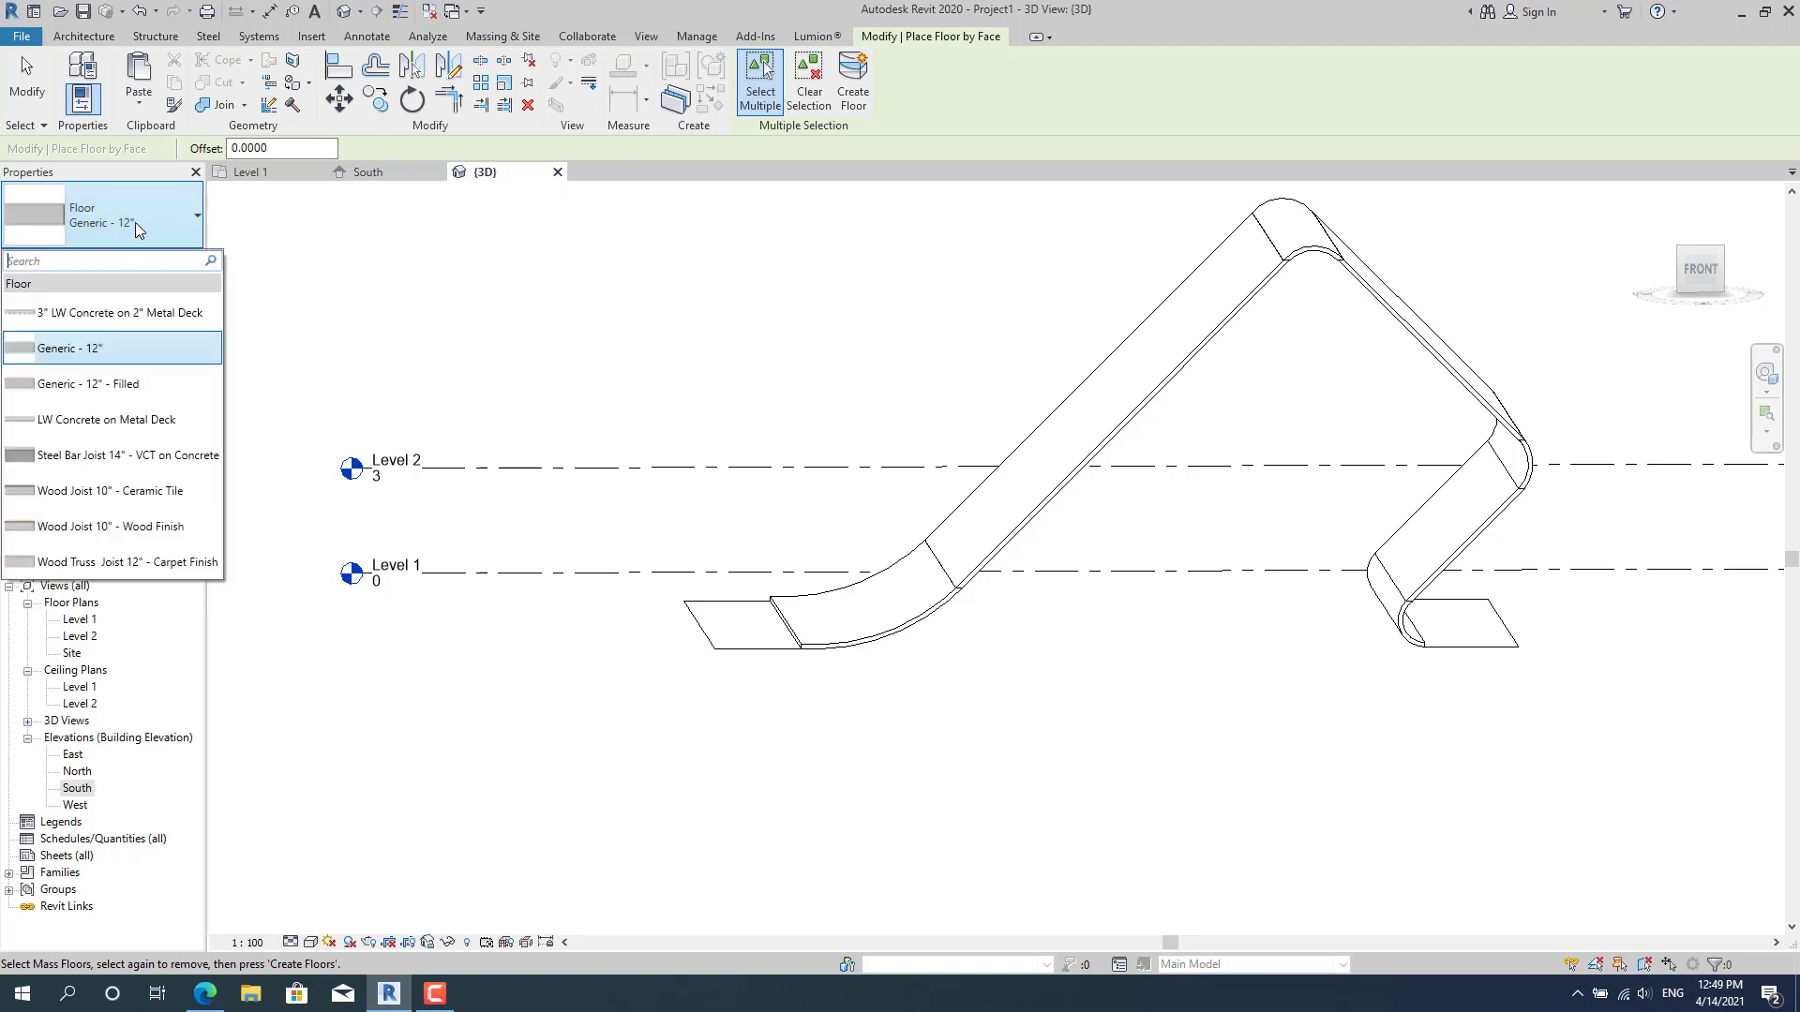
left_click(736, 645)
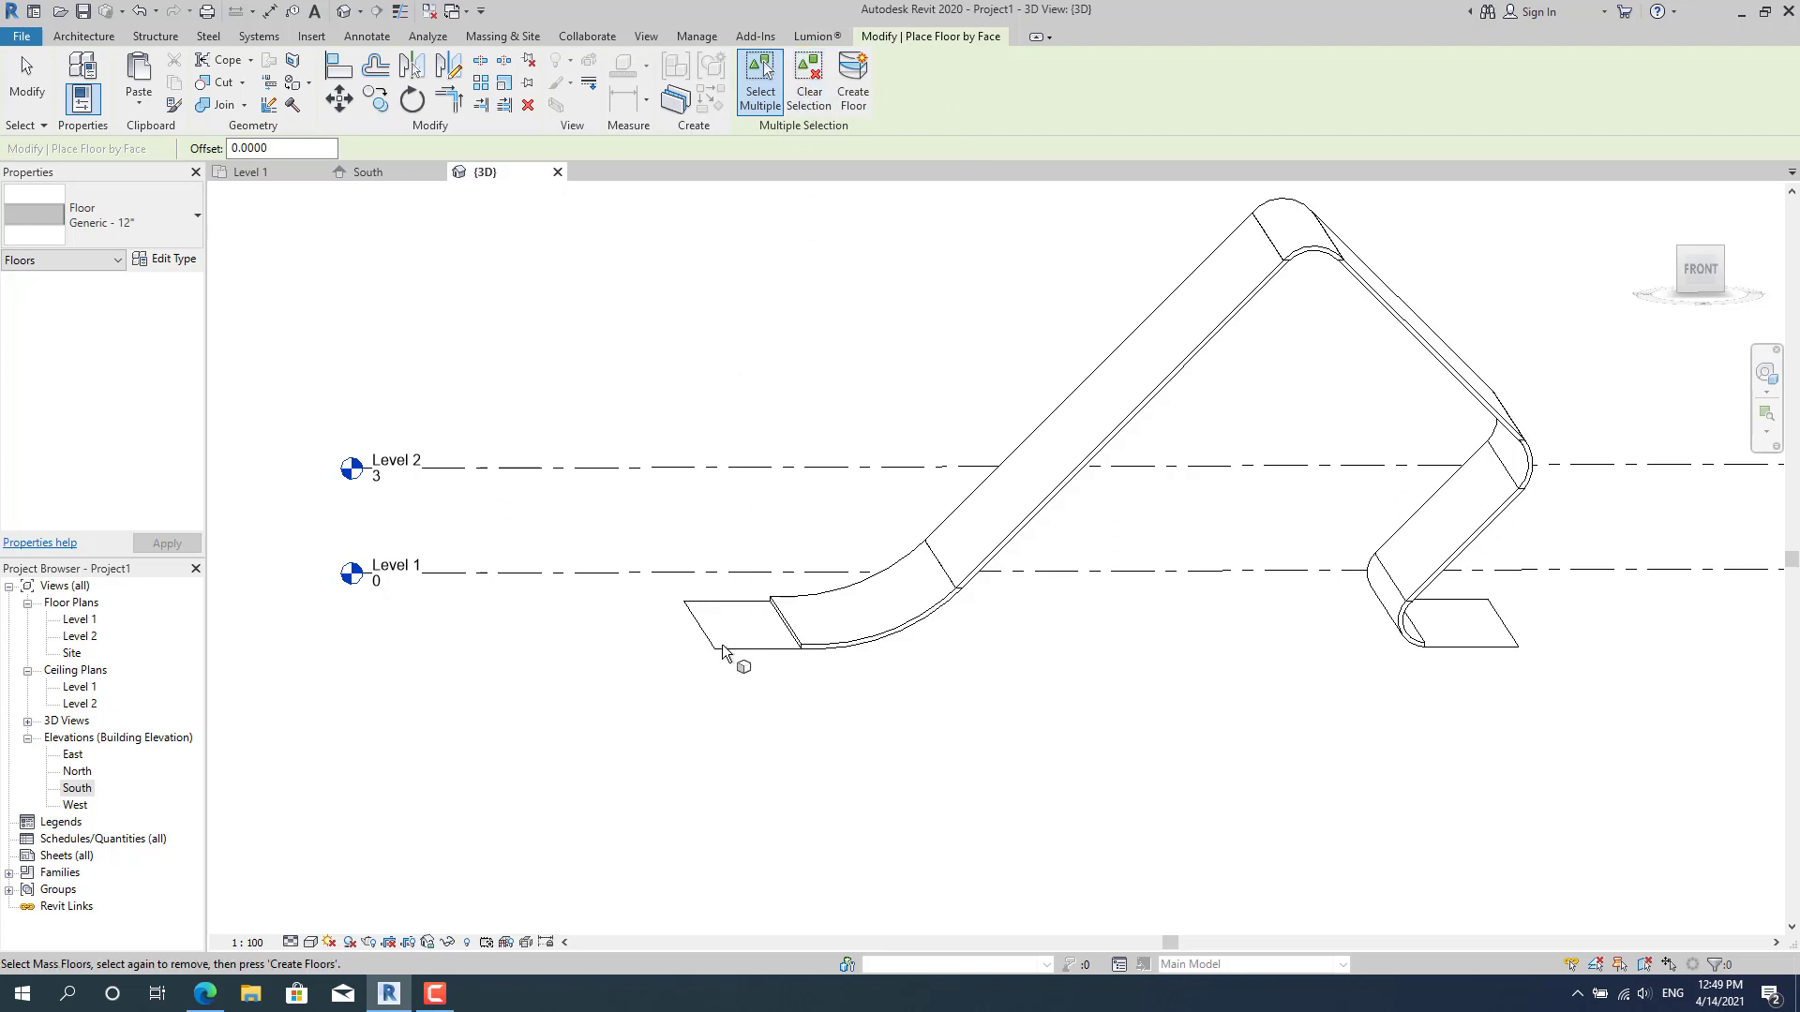
left_click(502, 36)
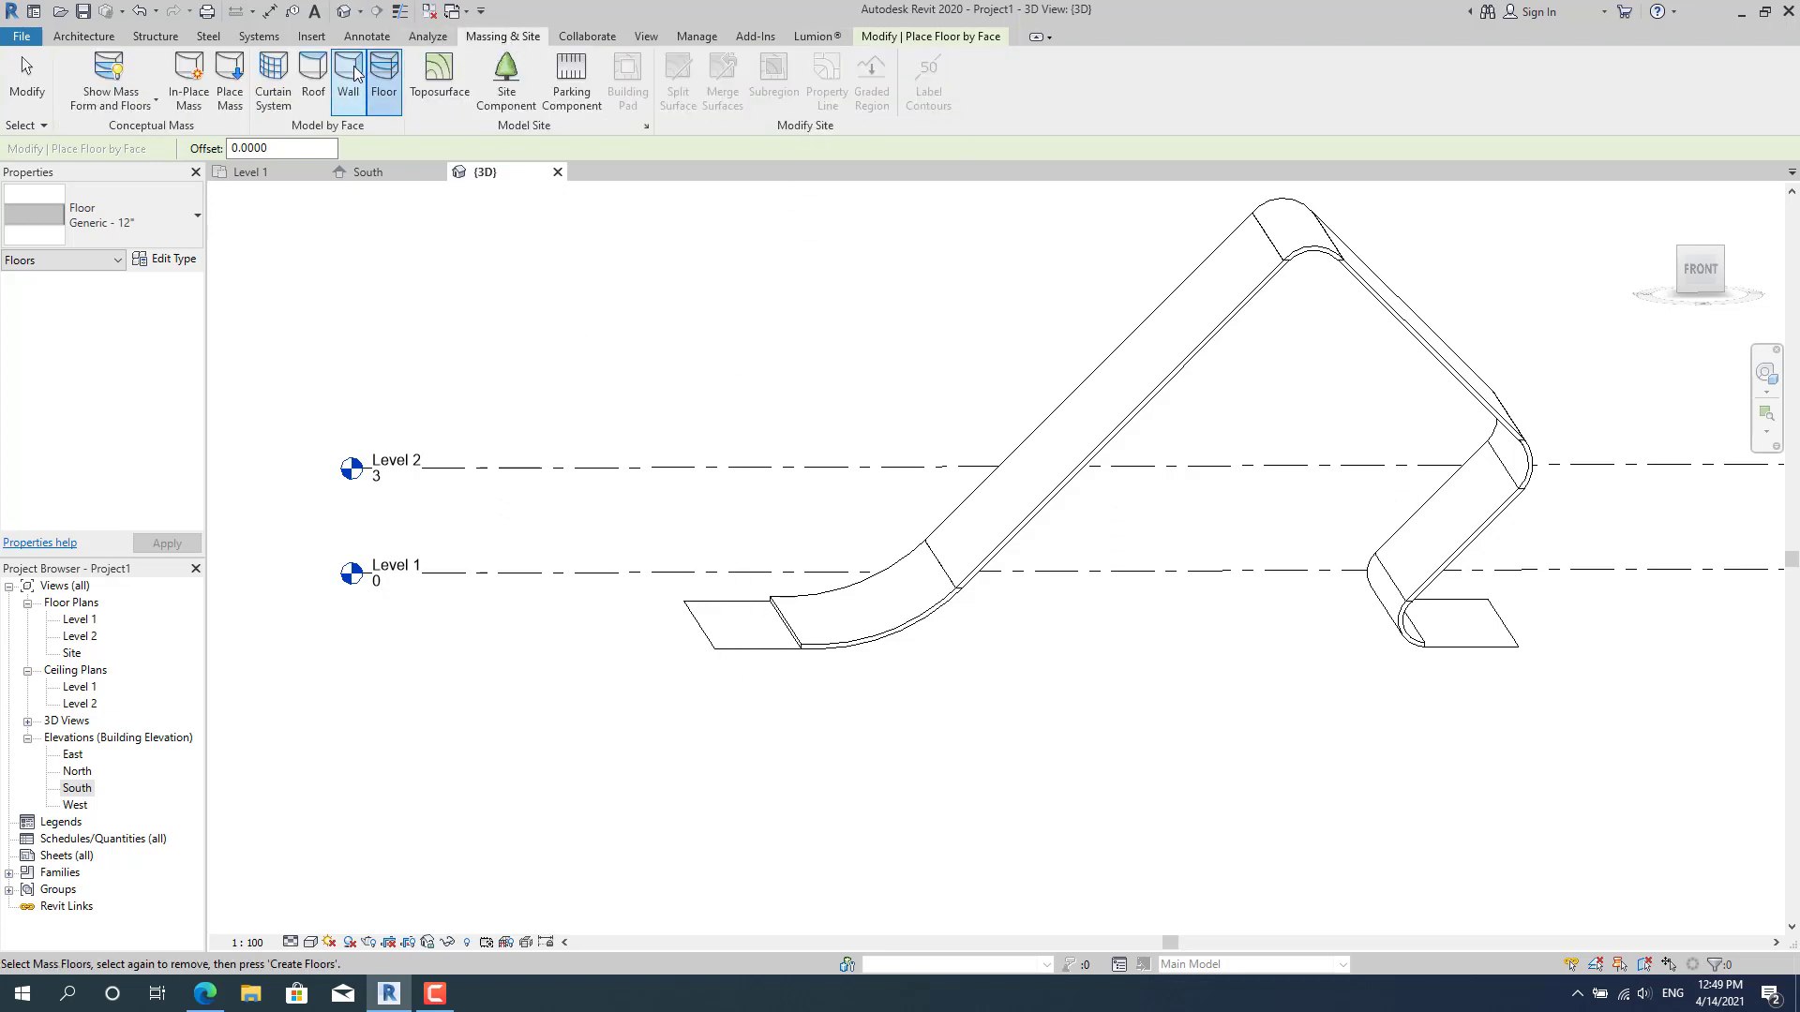
Create a Generic - 12" roof by face on the two flat mass faces at the ribbon's lower ends.
left_click(323, 82)
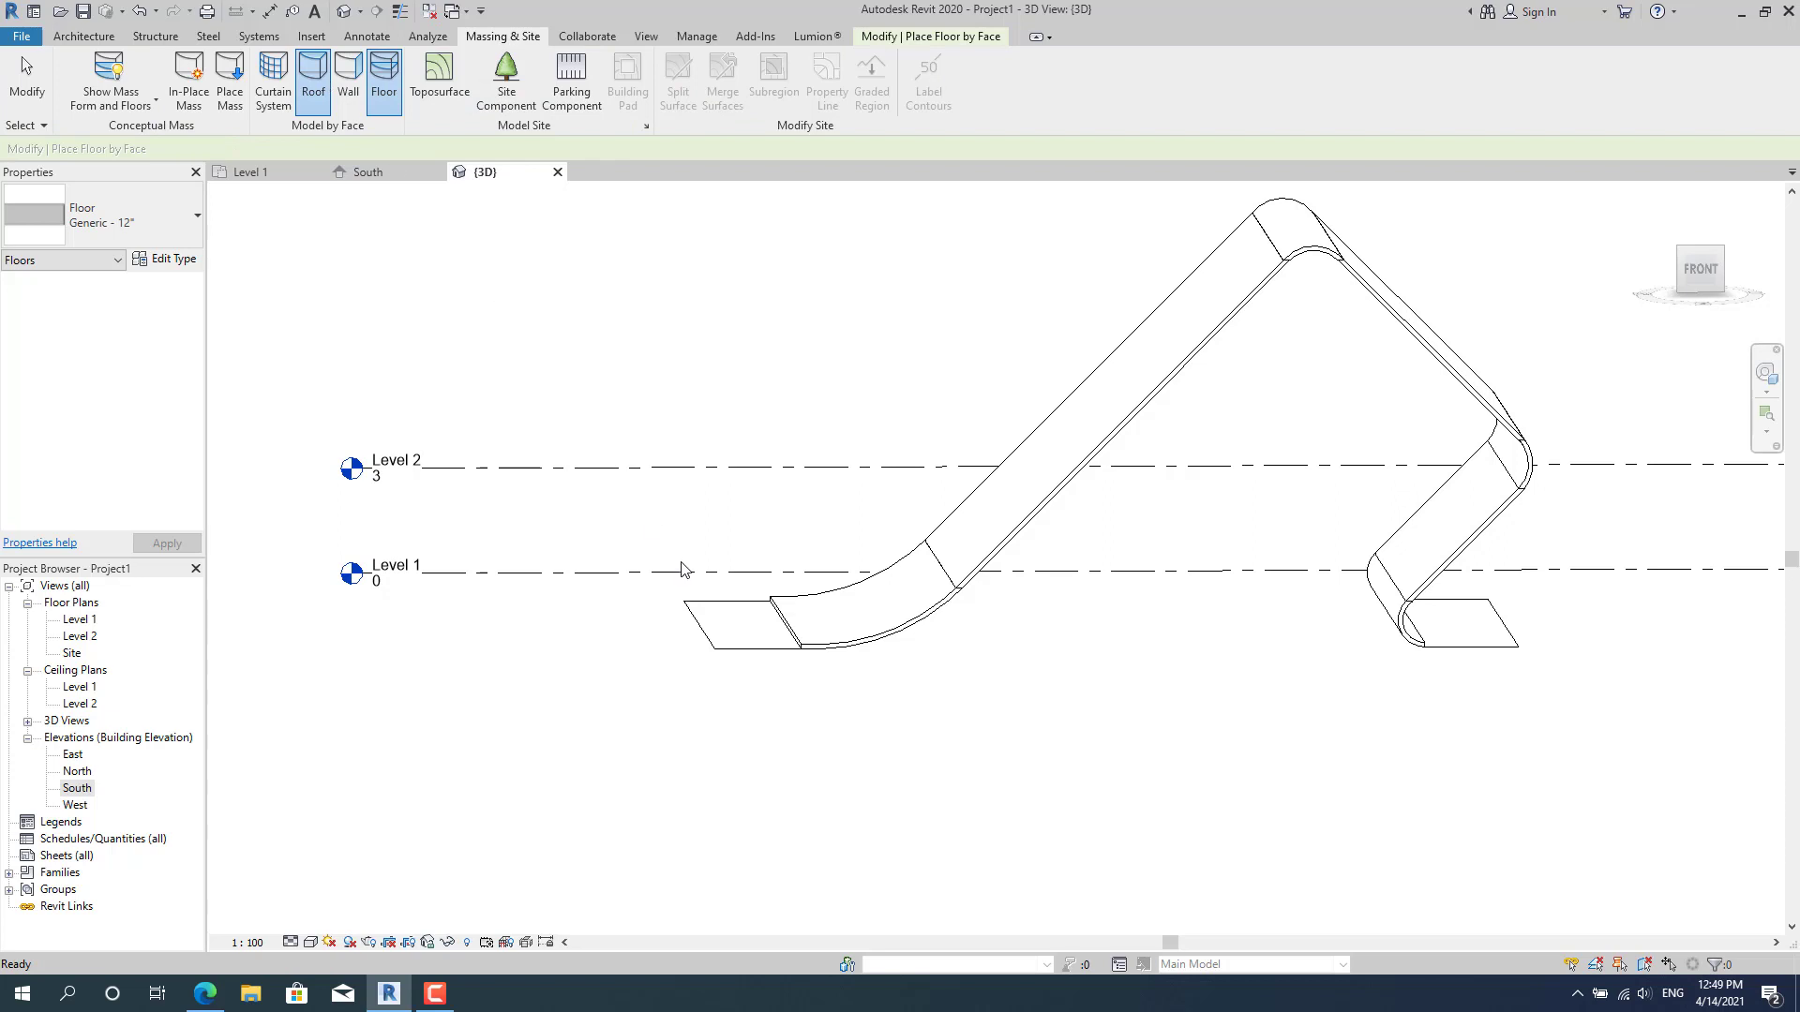
left_click(728, 662)
left_click(1462, 637)
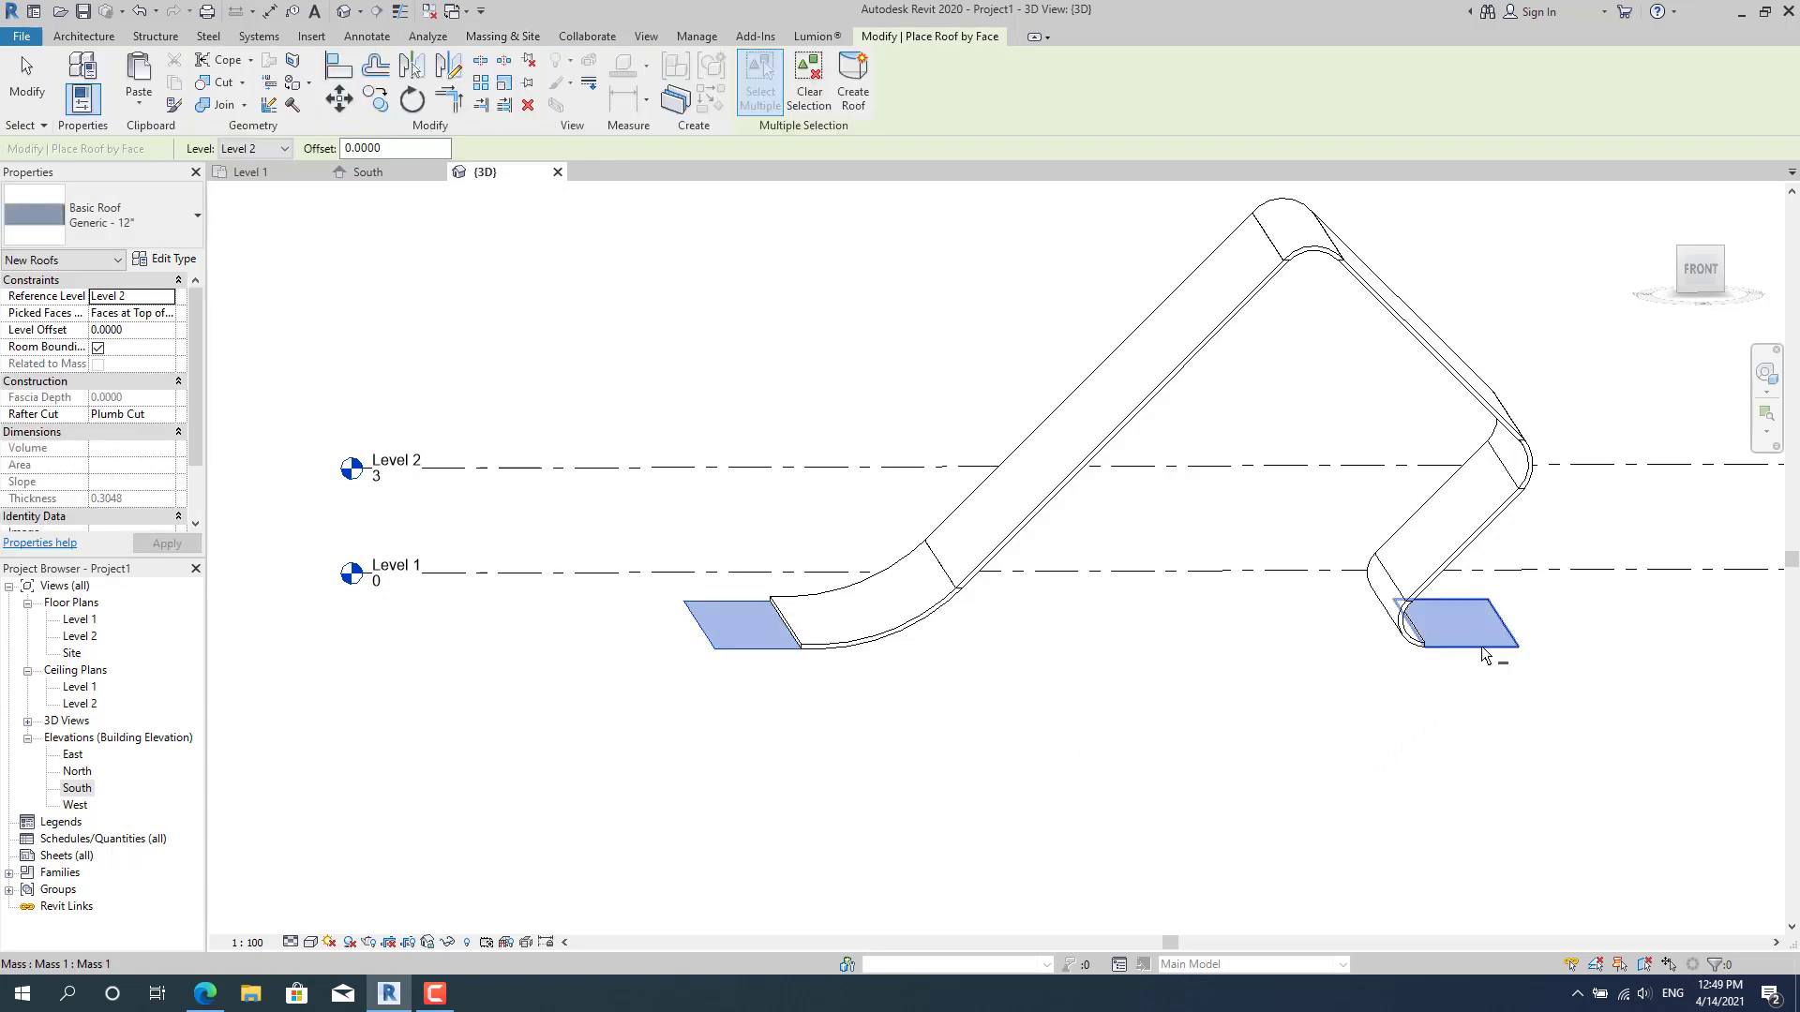
left_click(853, 85)
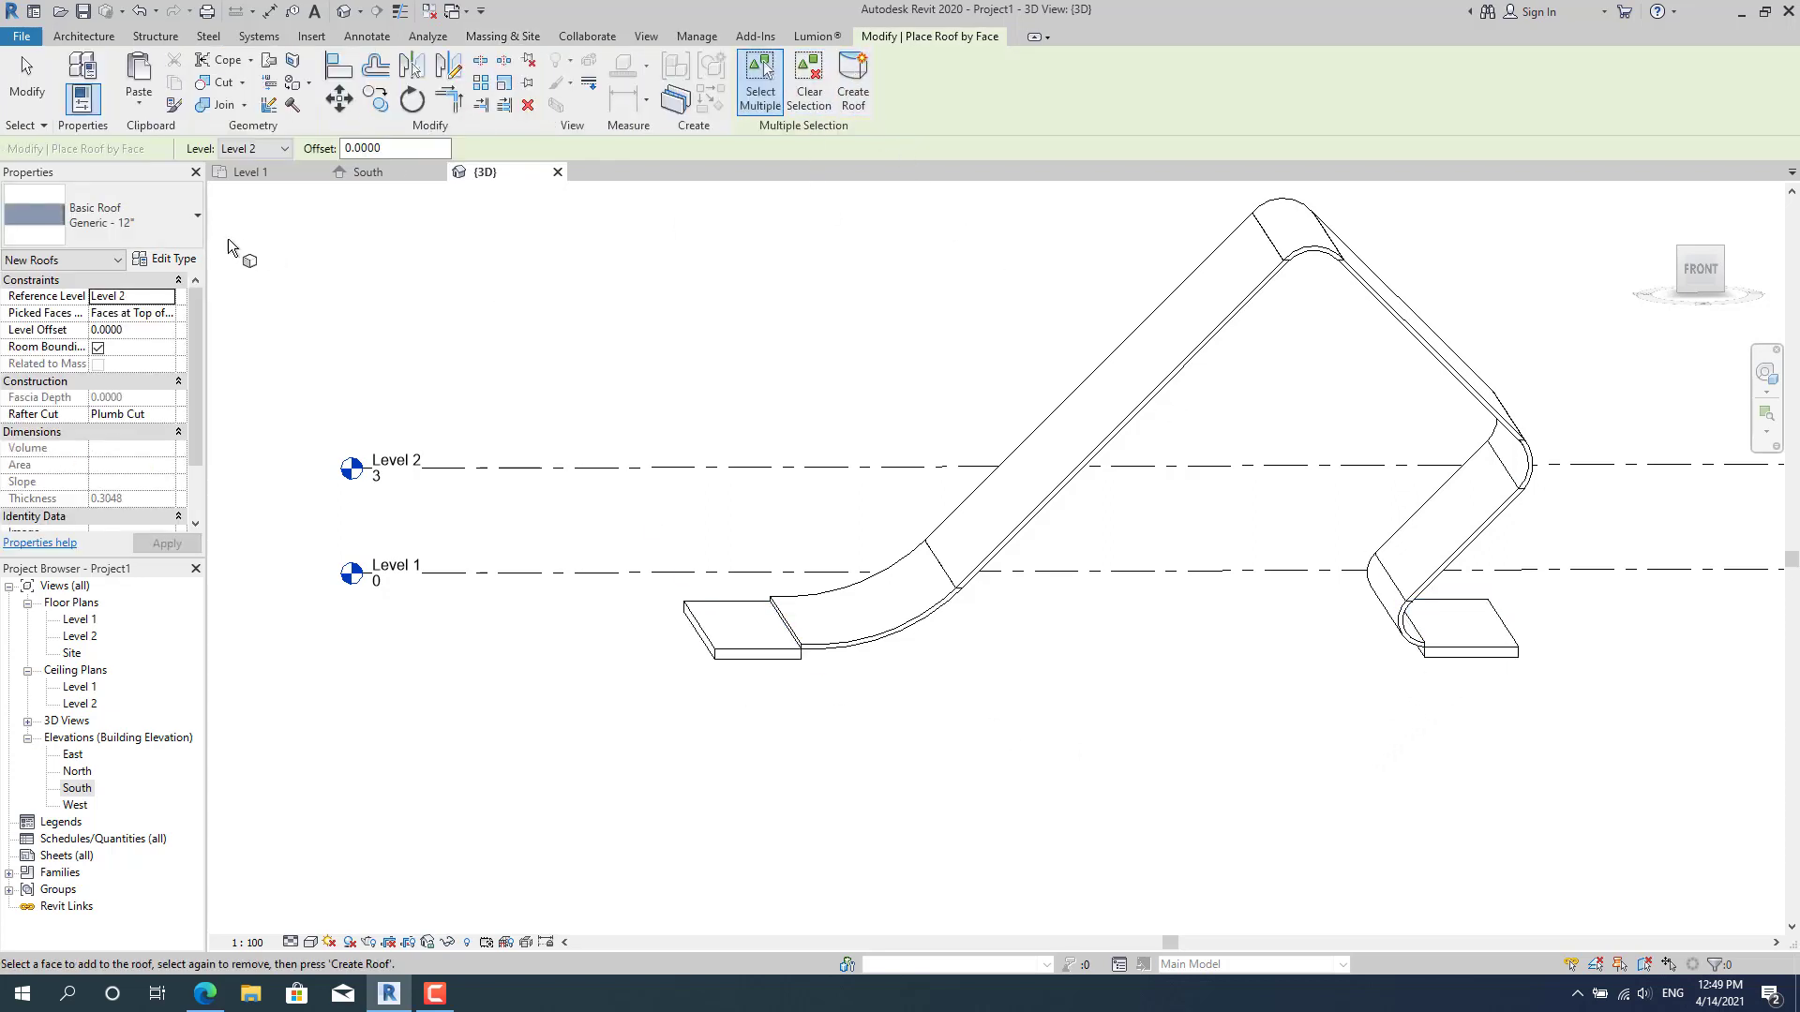
Choose the Generic - 9" basic roof type for new roofs by face and review the other roof types.
left_click(147, 222)
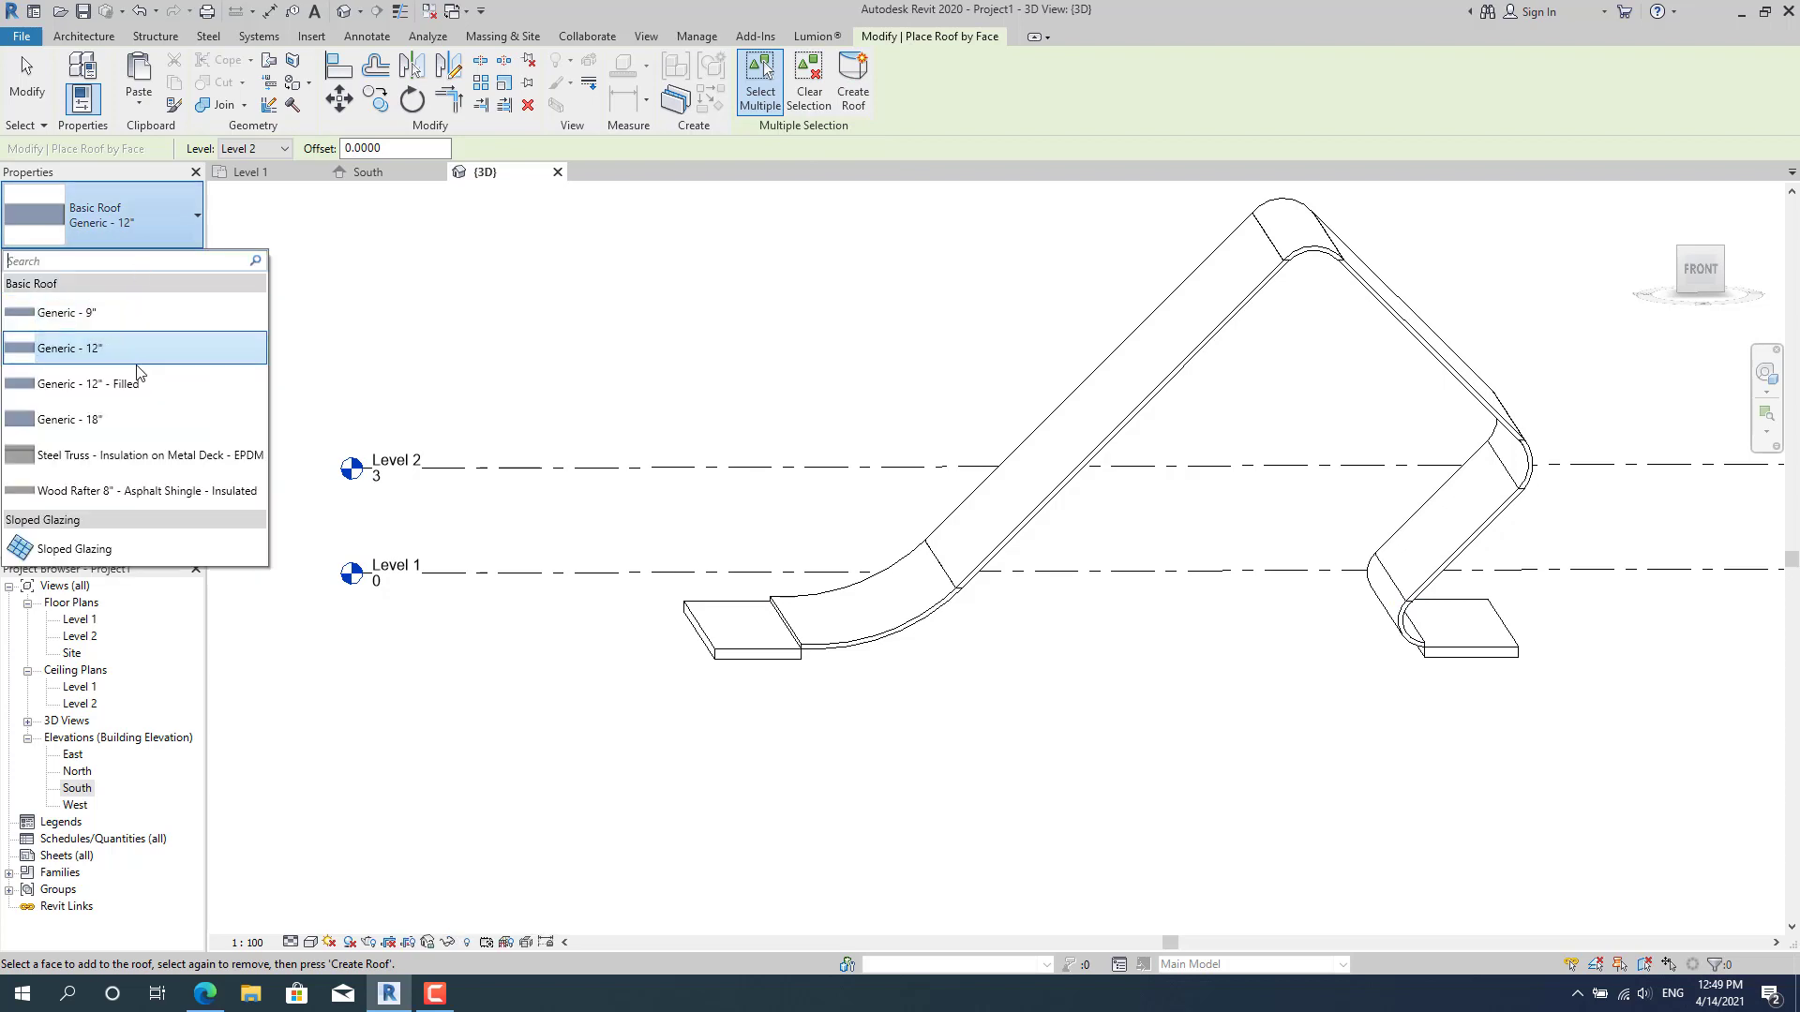
left_click(154, 313)
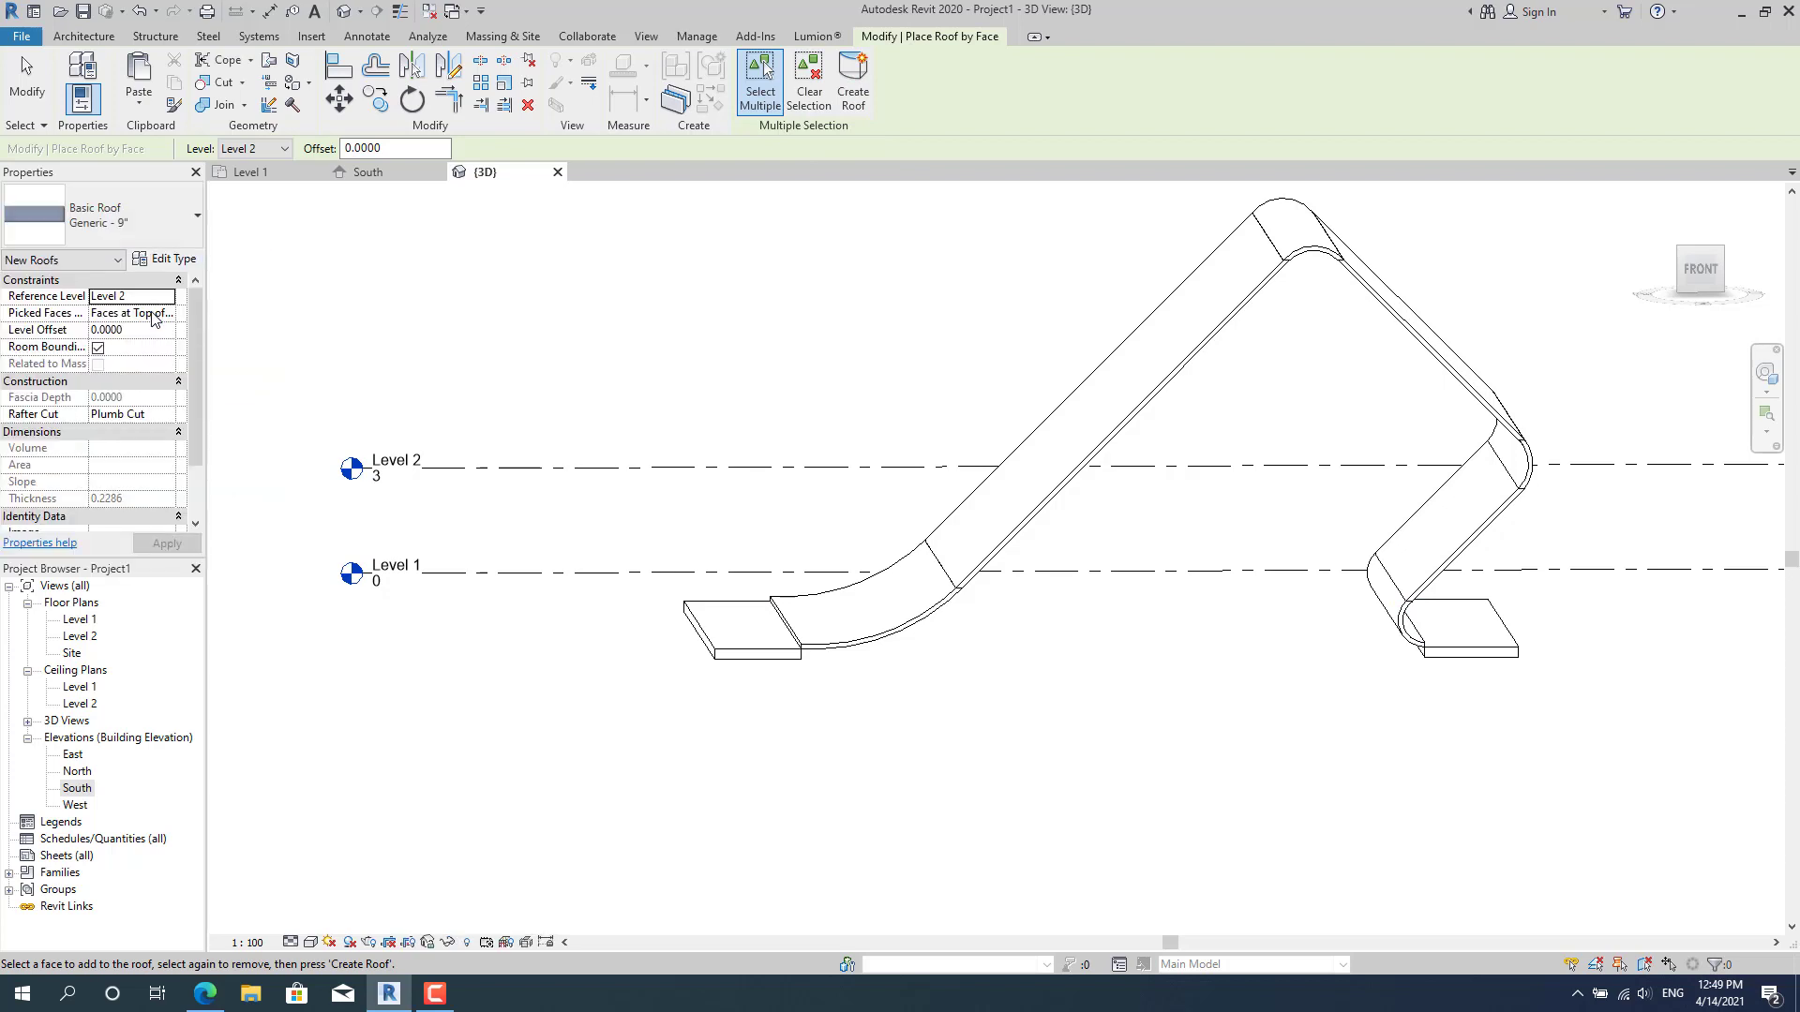
left_click(167, 225)
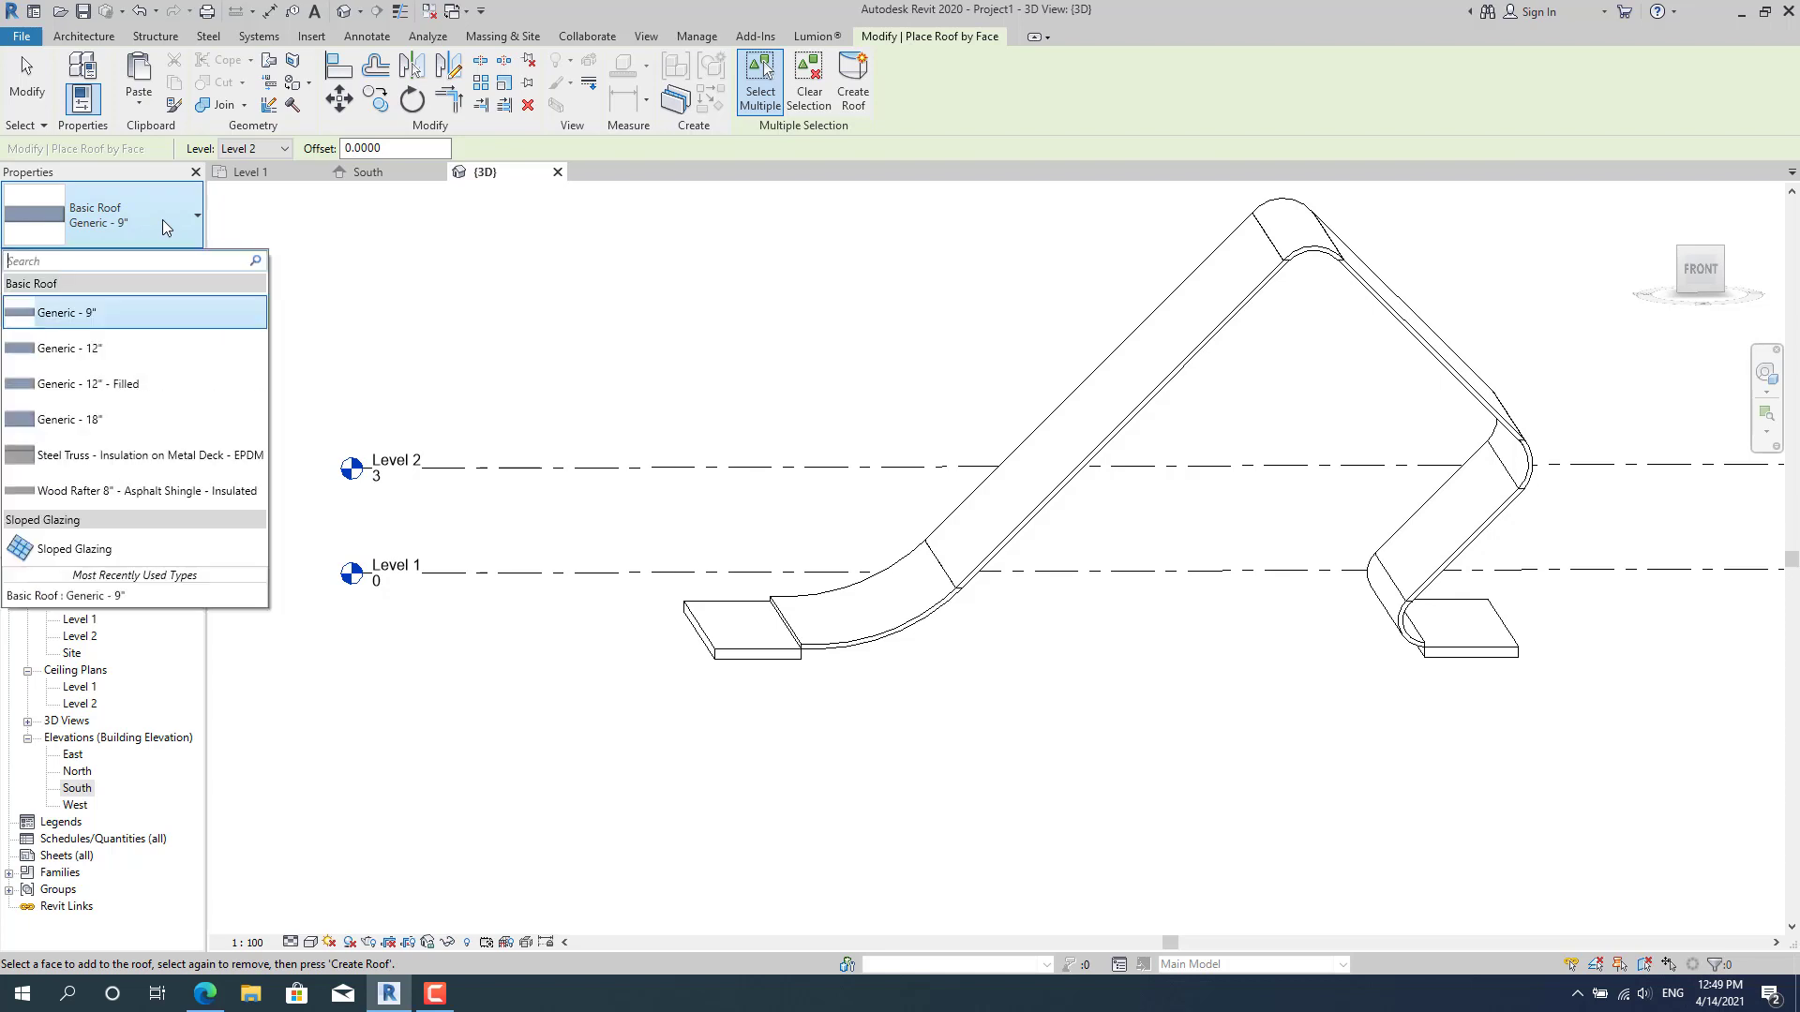
Inspect the roof slabs at the ribbon's flat ends against the curved ramp, and undo the roof placement.
left_click(762, 673)
left_click(761, 661)
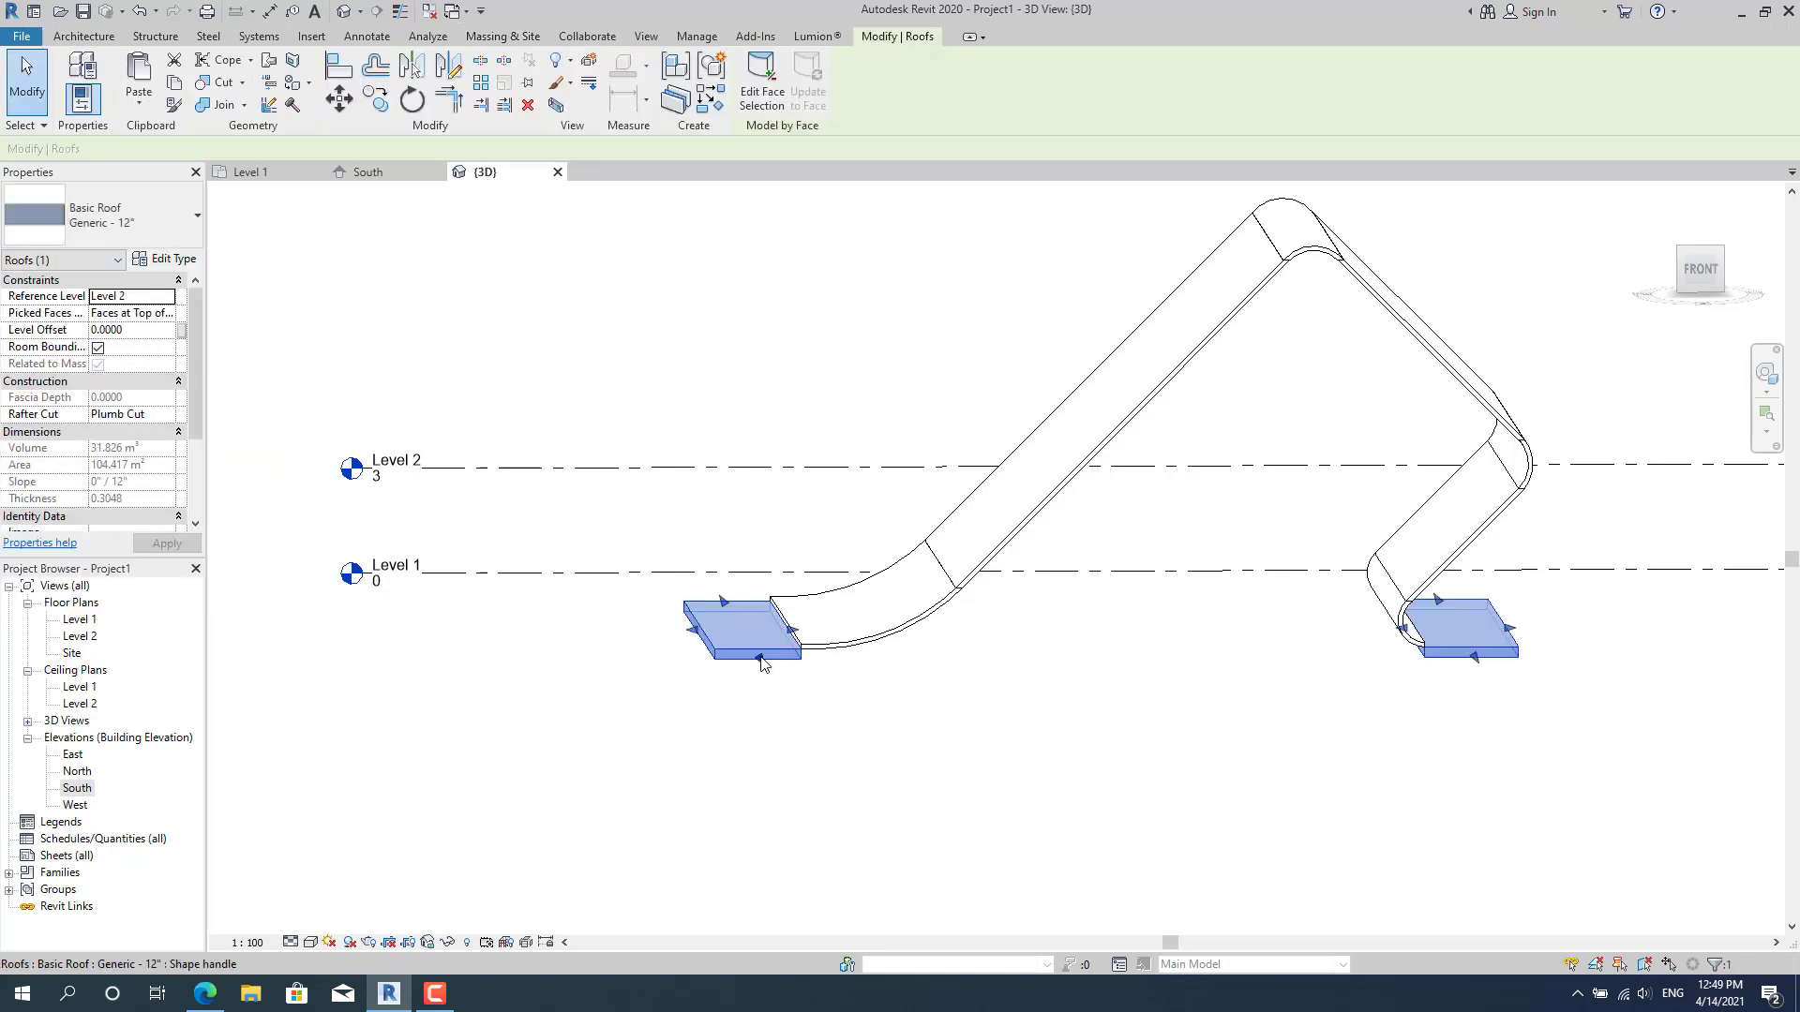
scroll(1579, 691, "up", 2)
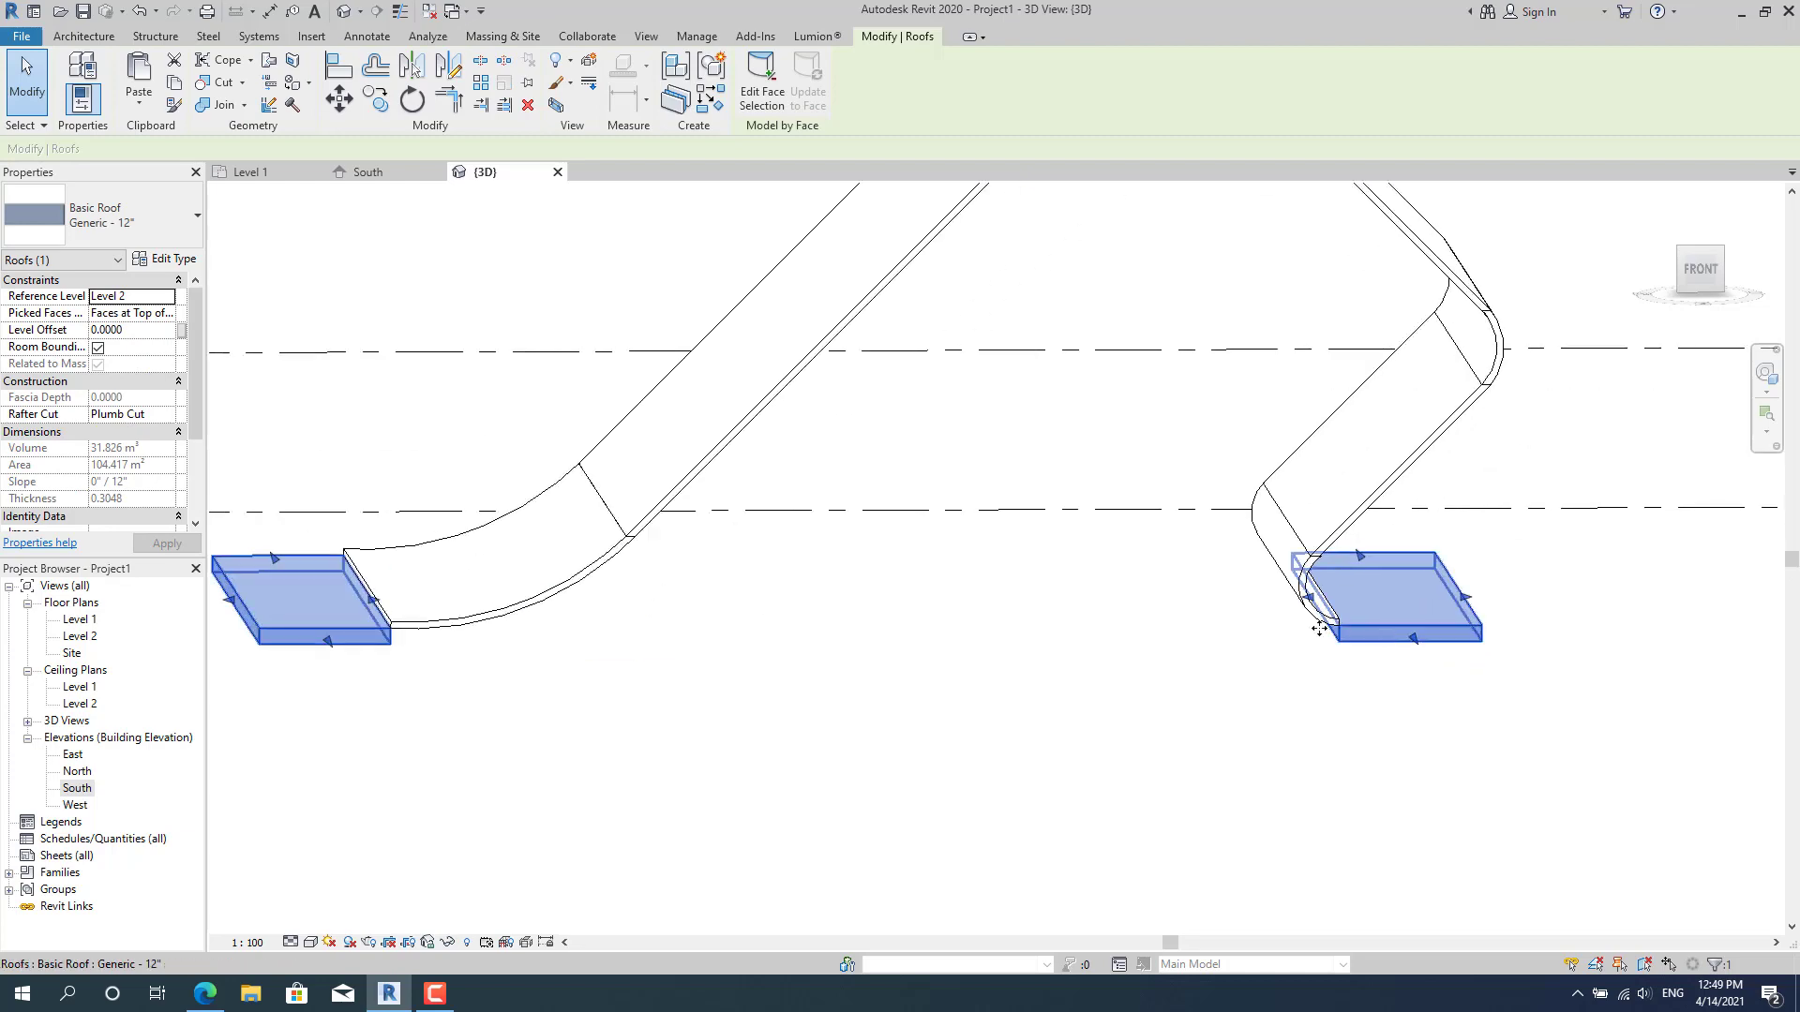
middle_click_drag(745, 670, 1154, 695)
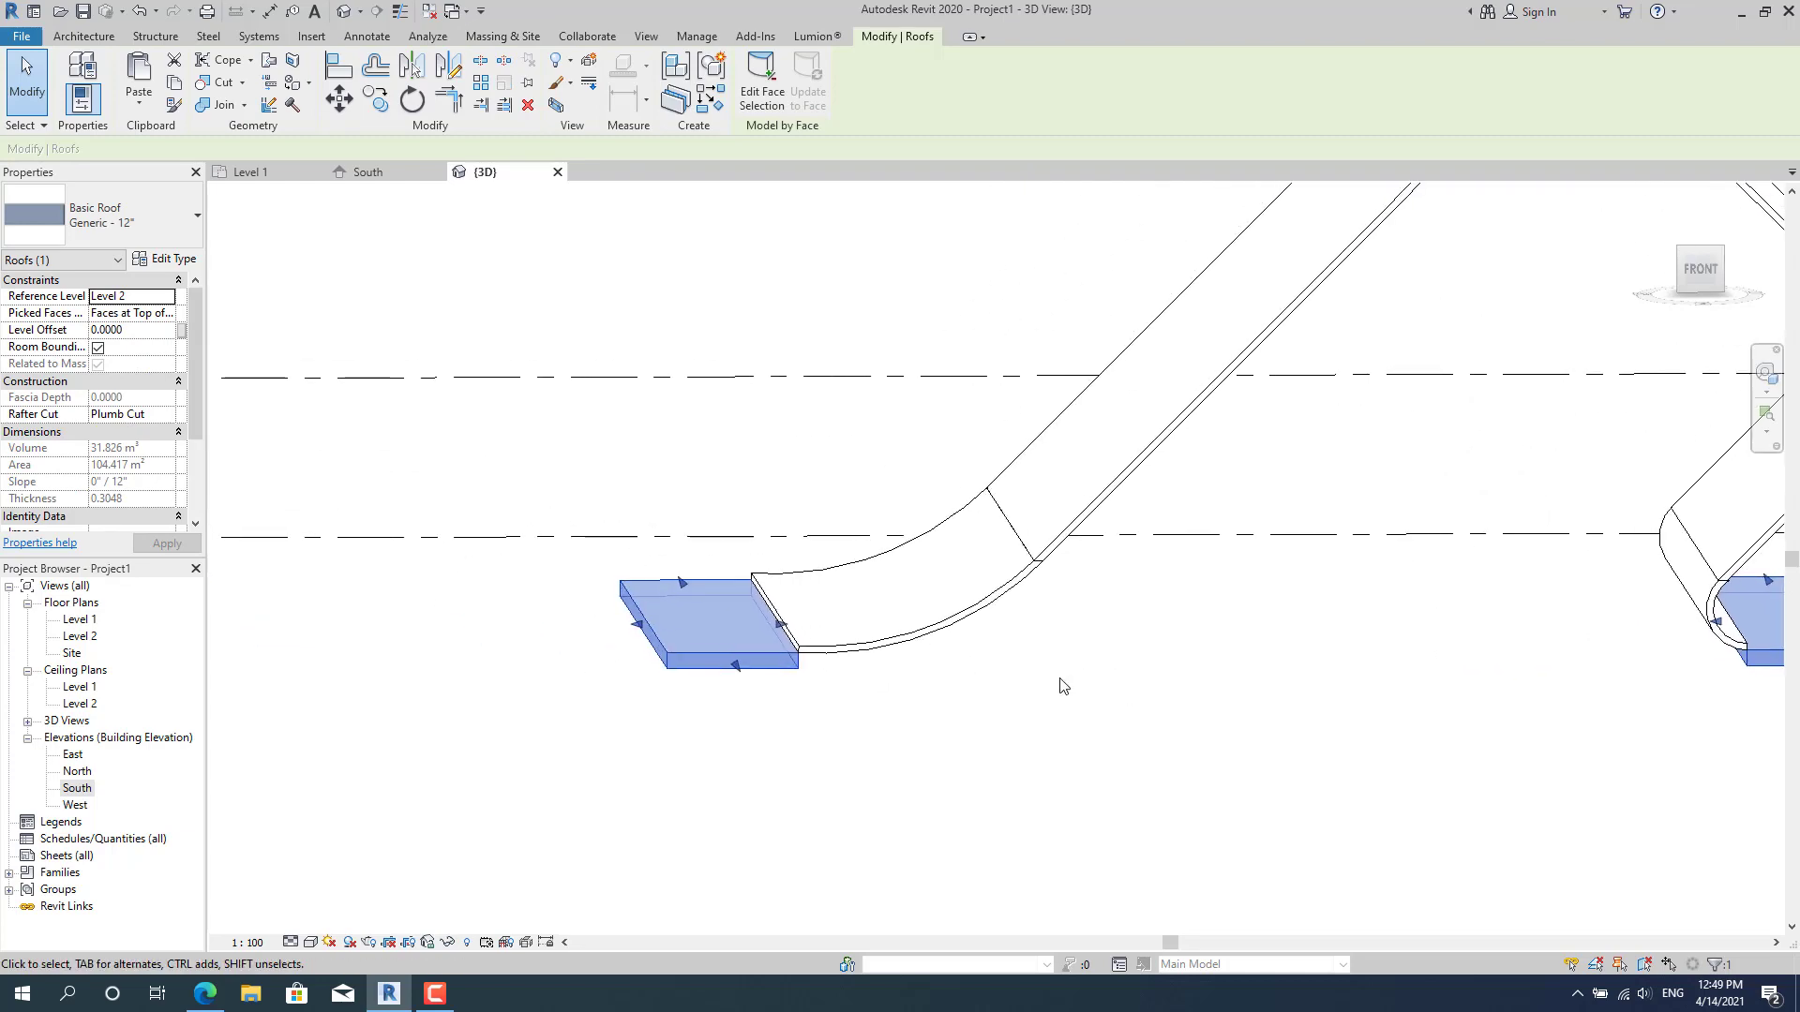
left_click(914, 682)
scroll(896, 680, "down", 3)
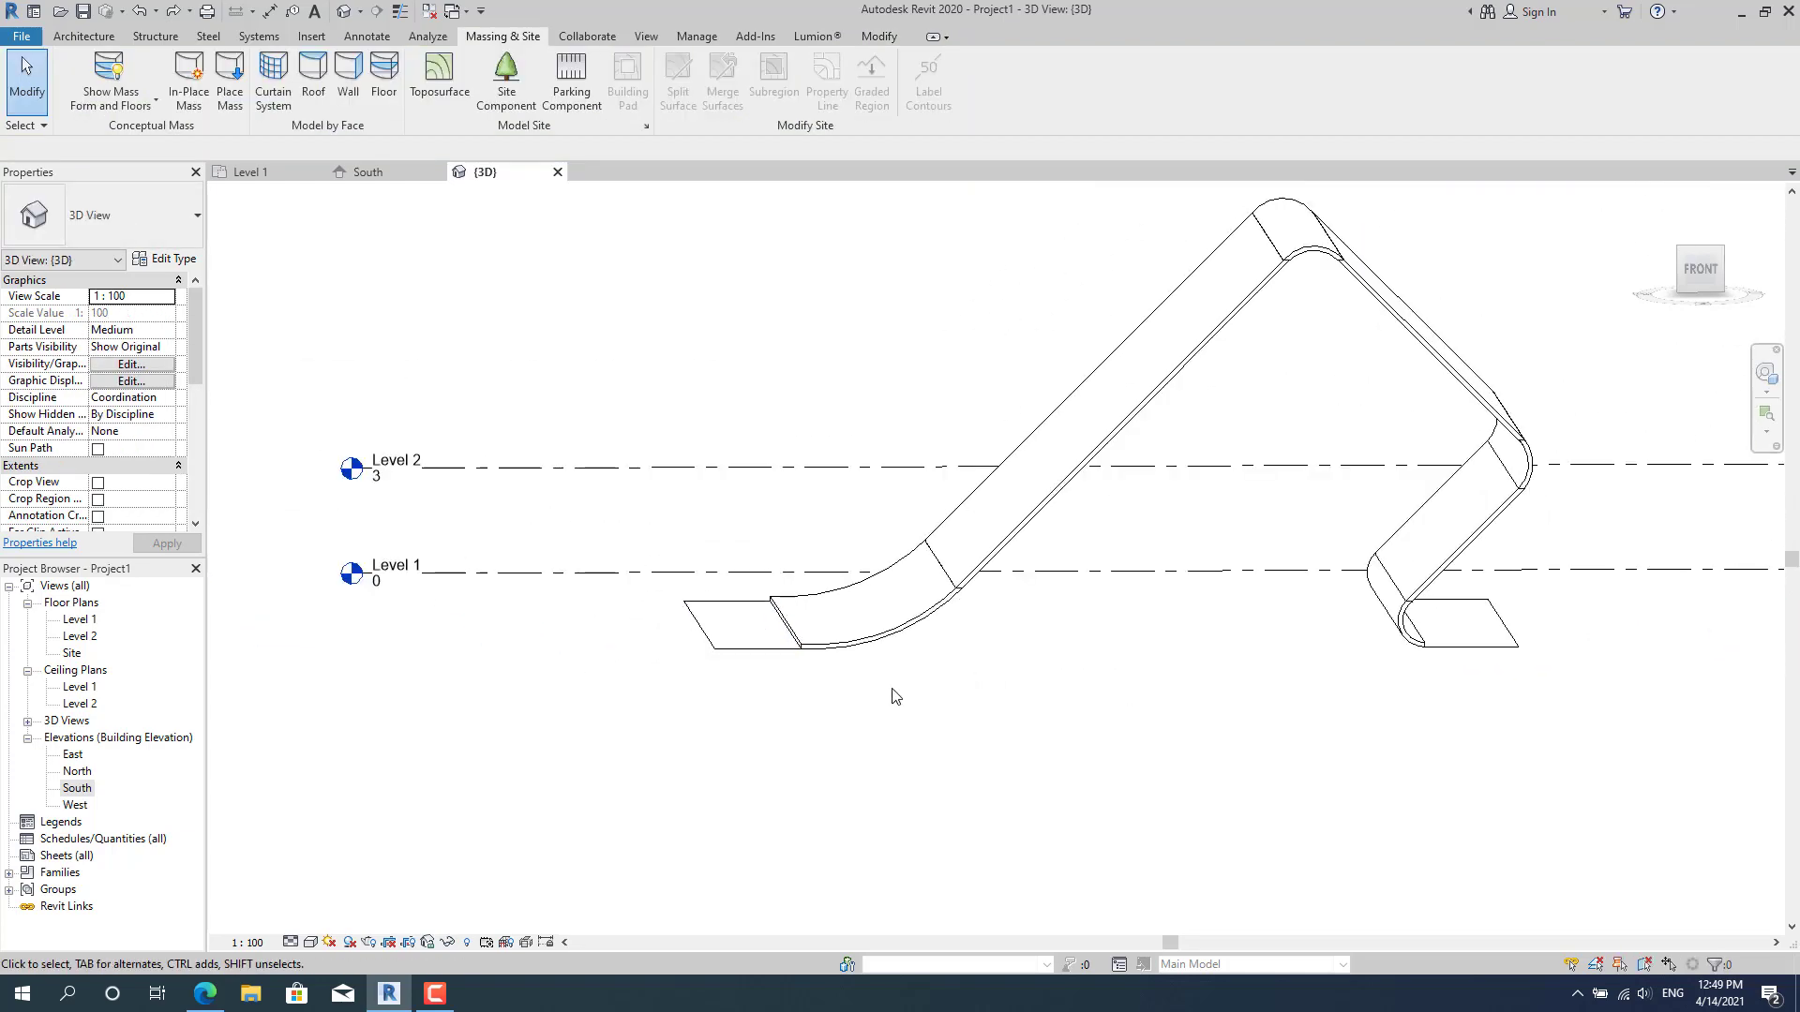
Start a new in-place model in the Air Terminals category and accept the suggested name.
left_click(87, 39)
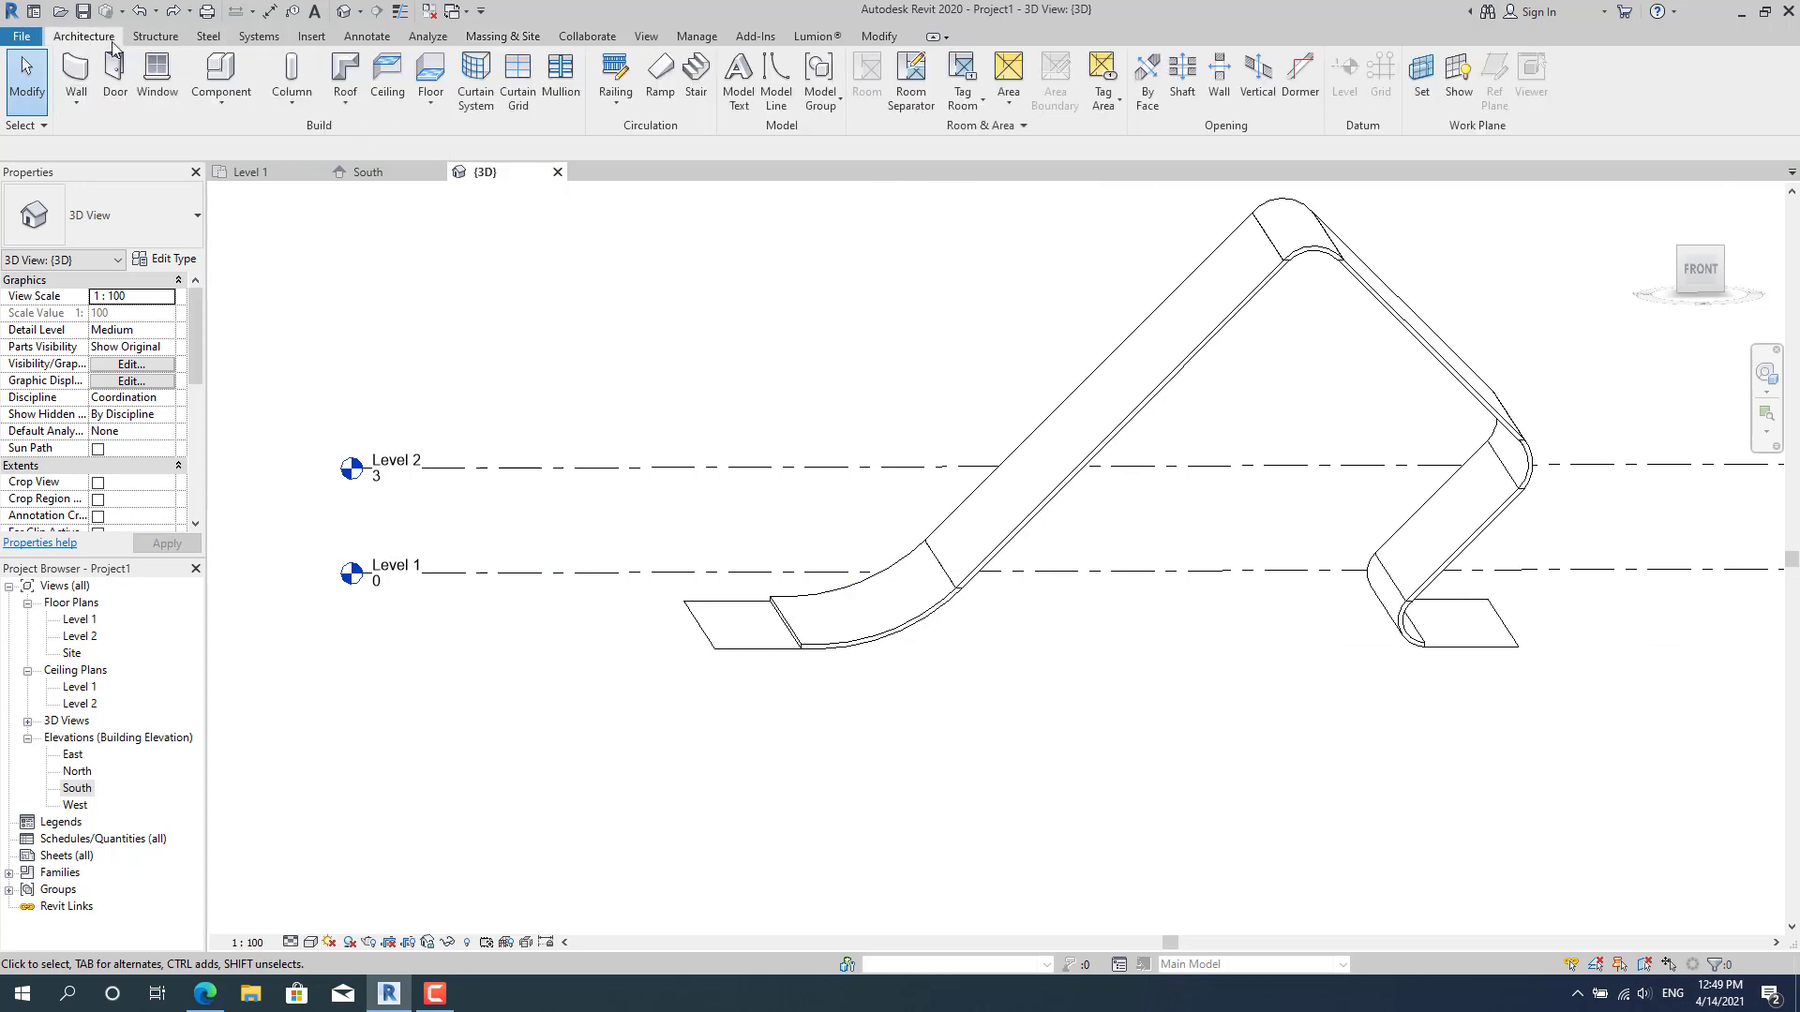
left_click(221, 94)
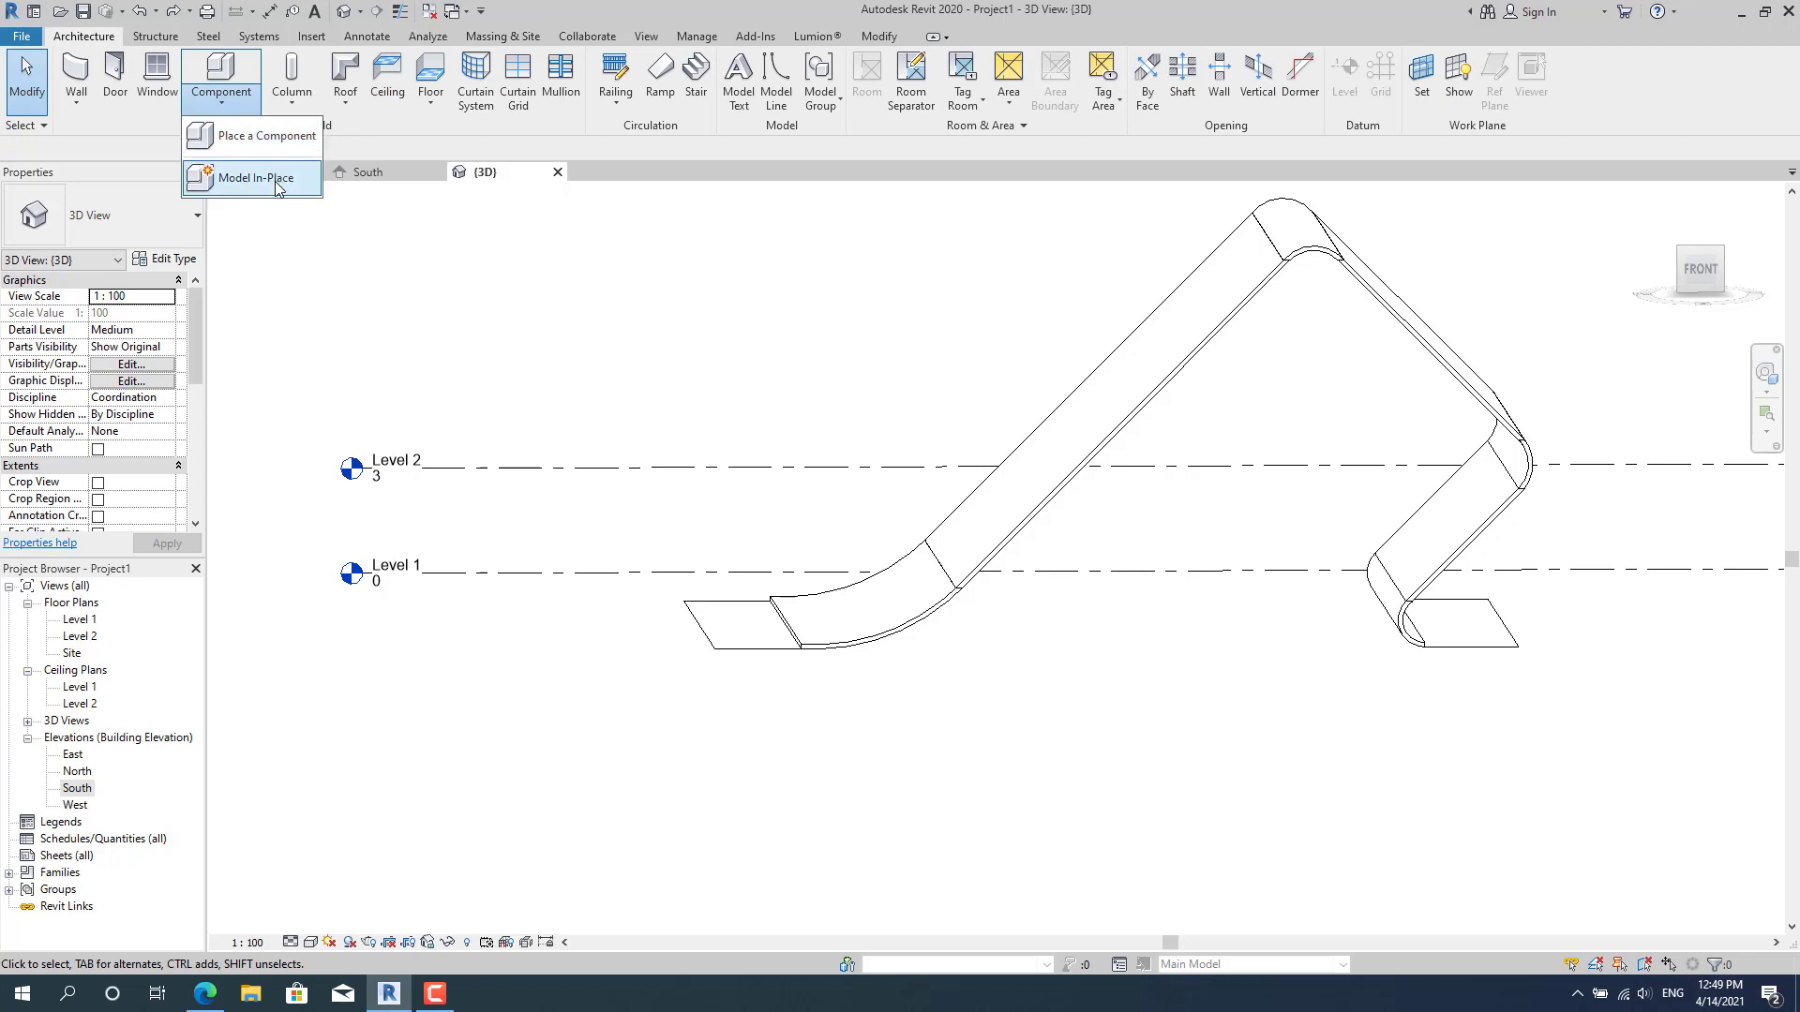
left_click(255, 178)
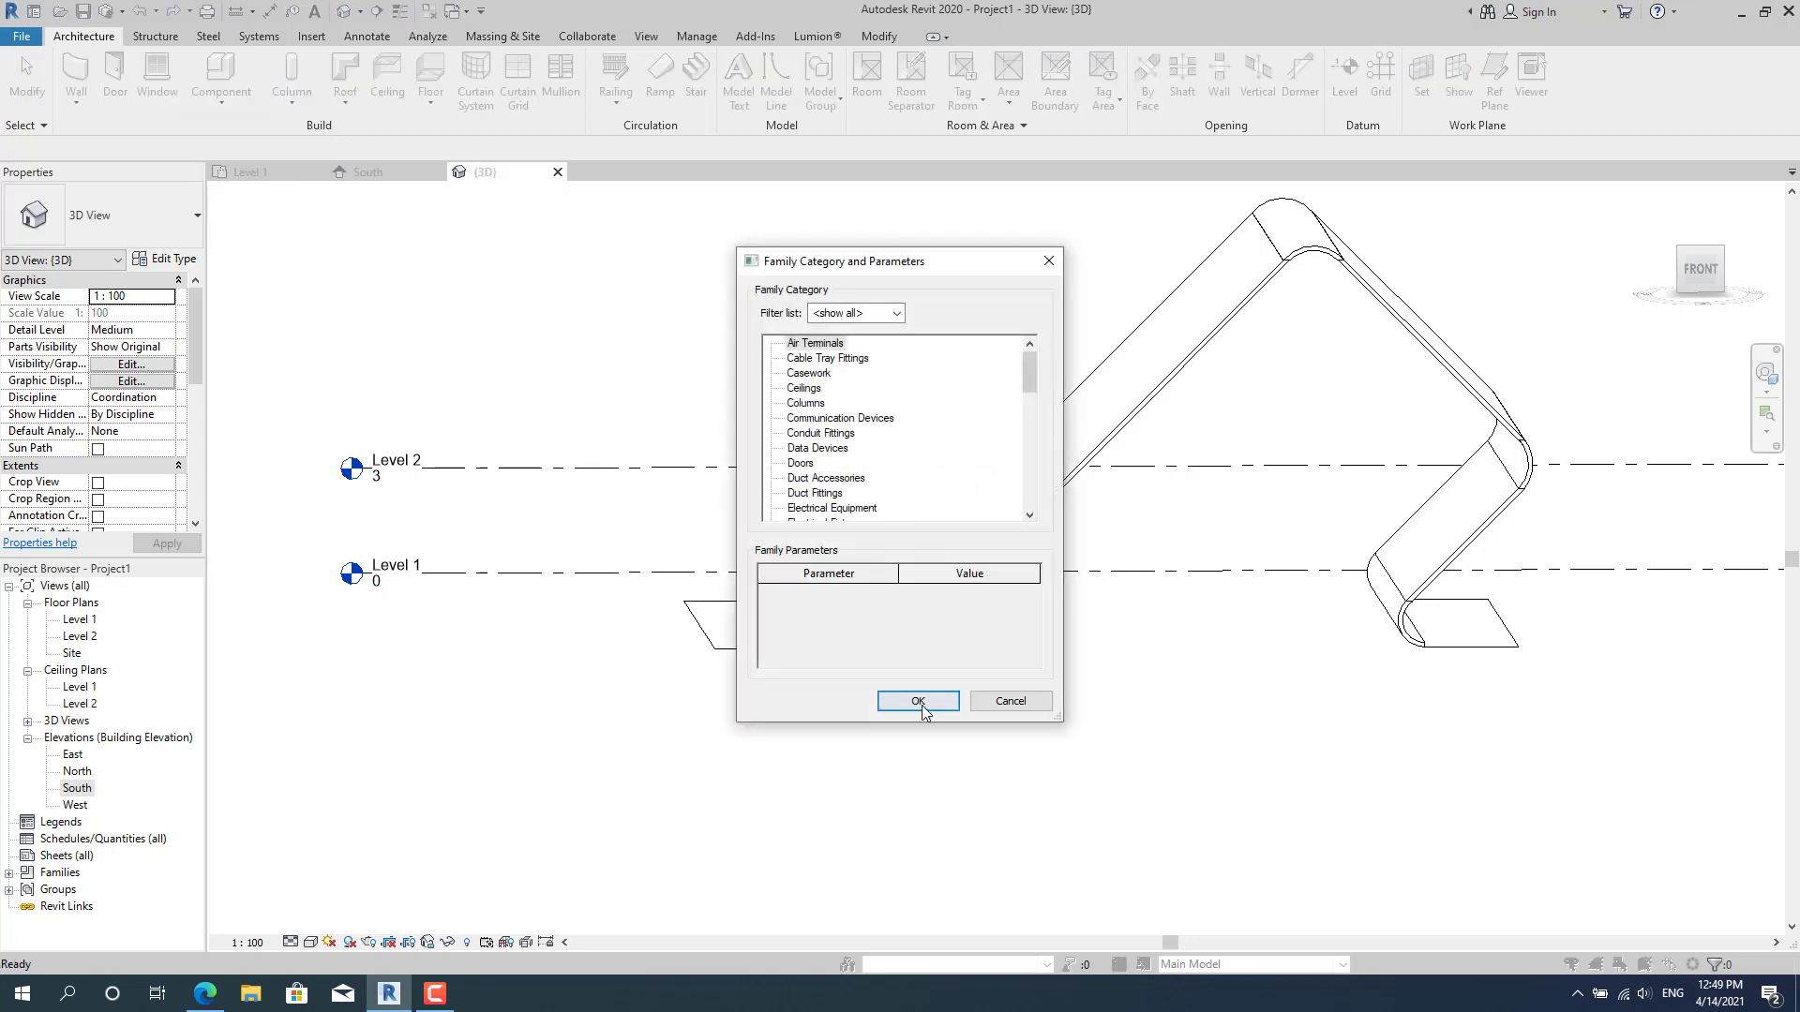
left_click(919, 703)
left_click(899, 530)
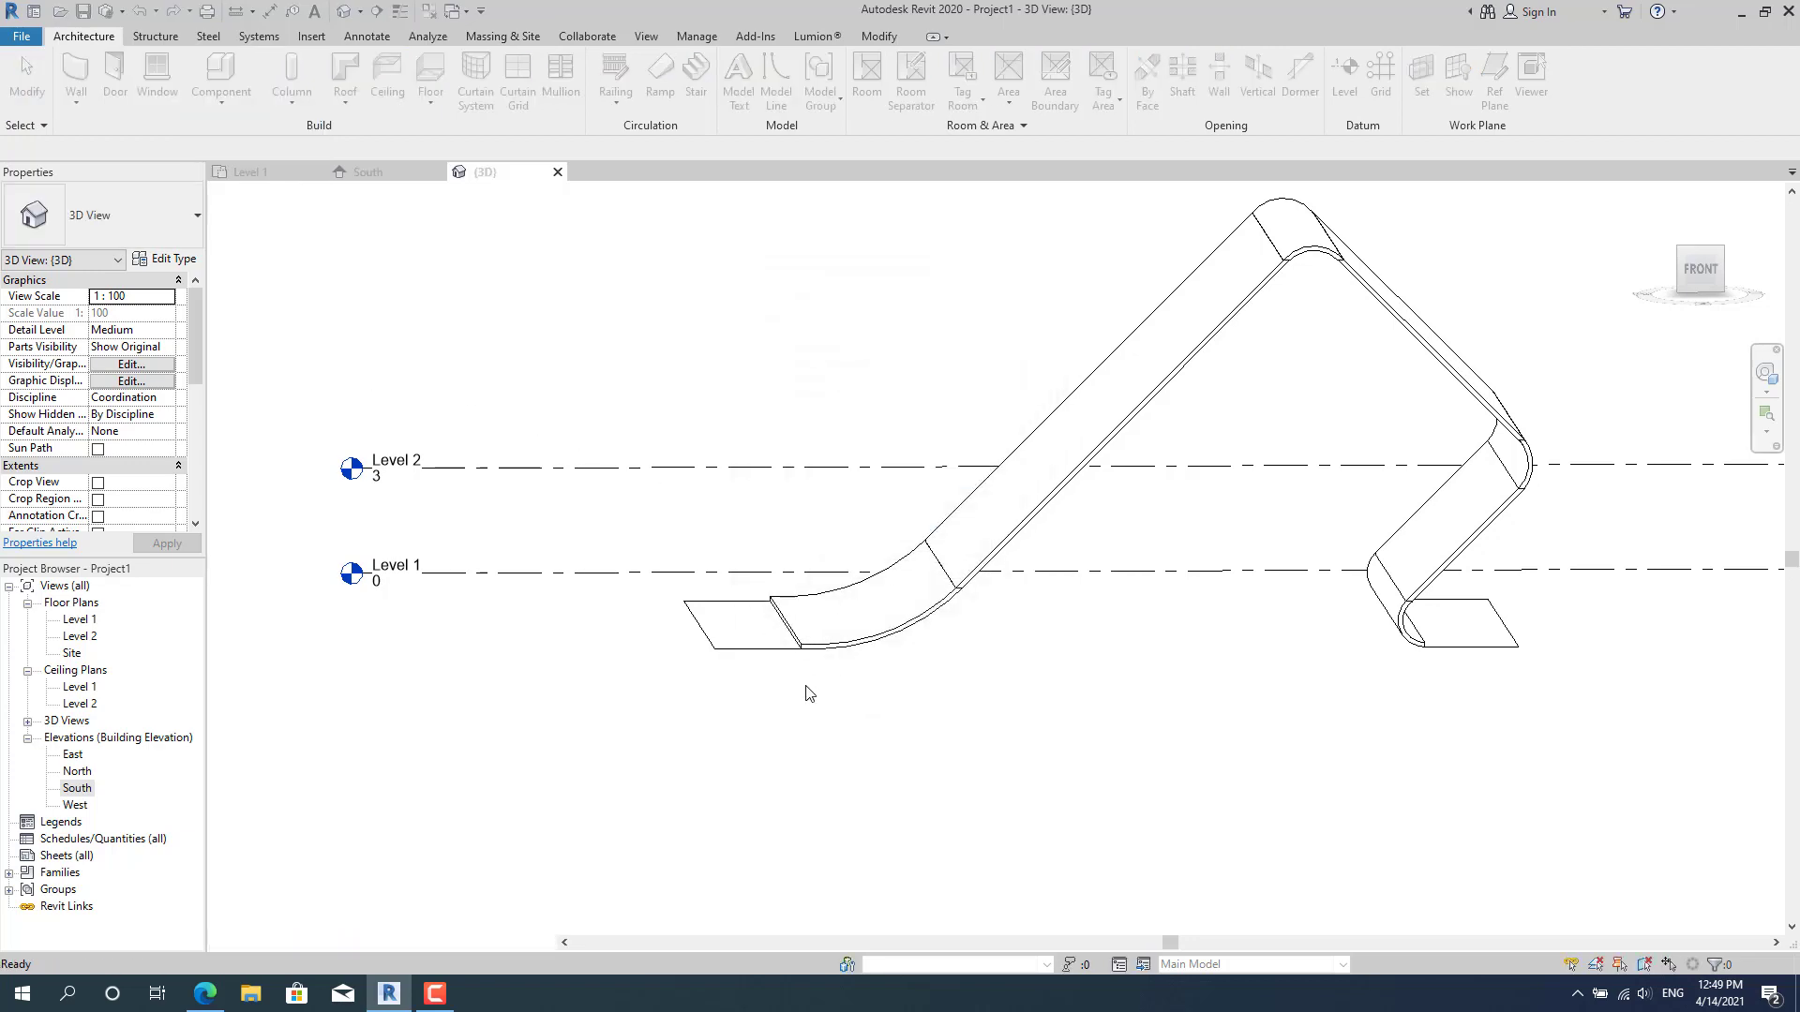
Set the work plane by picking the front edge face of the ribbon's lower curved wall.
scroll(796, 694, "up", 4)
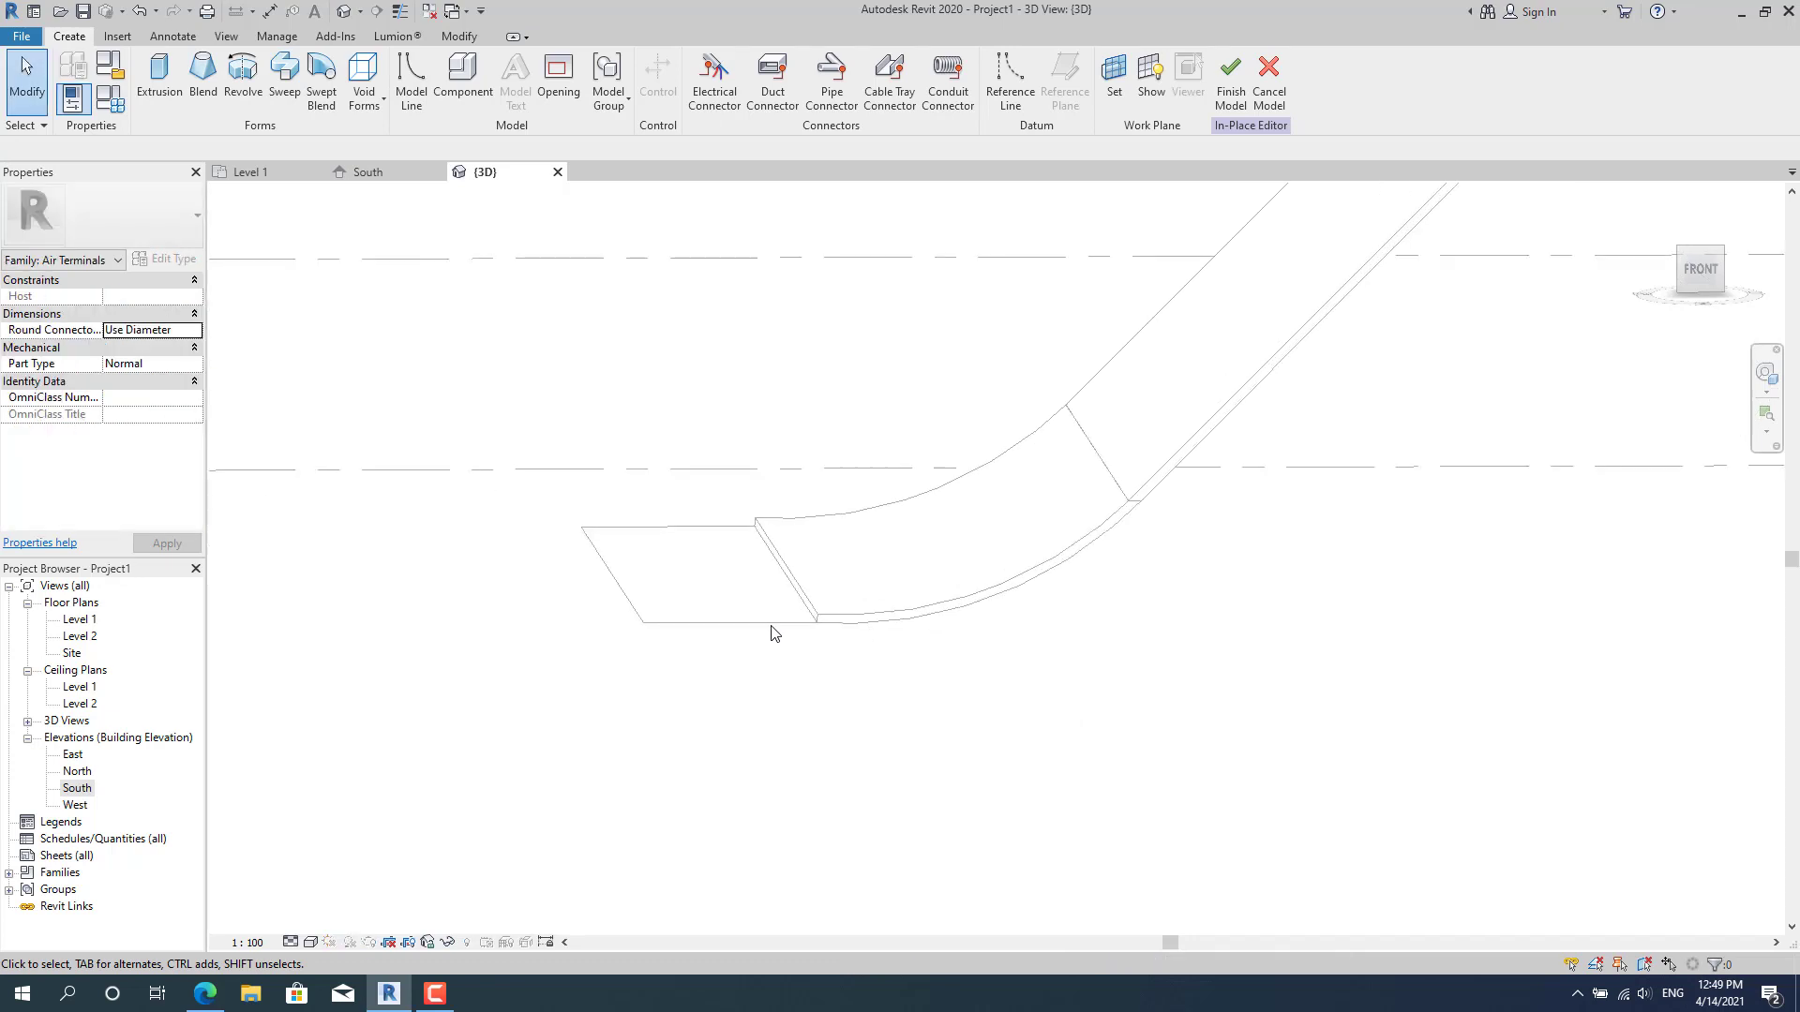
scroll(774, 612, "up", 2)
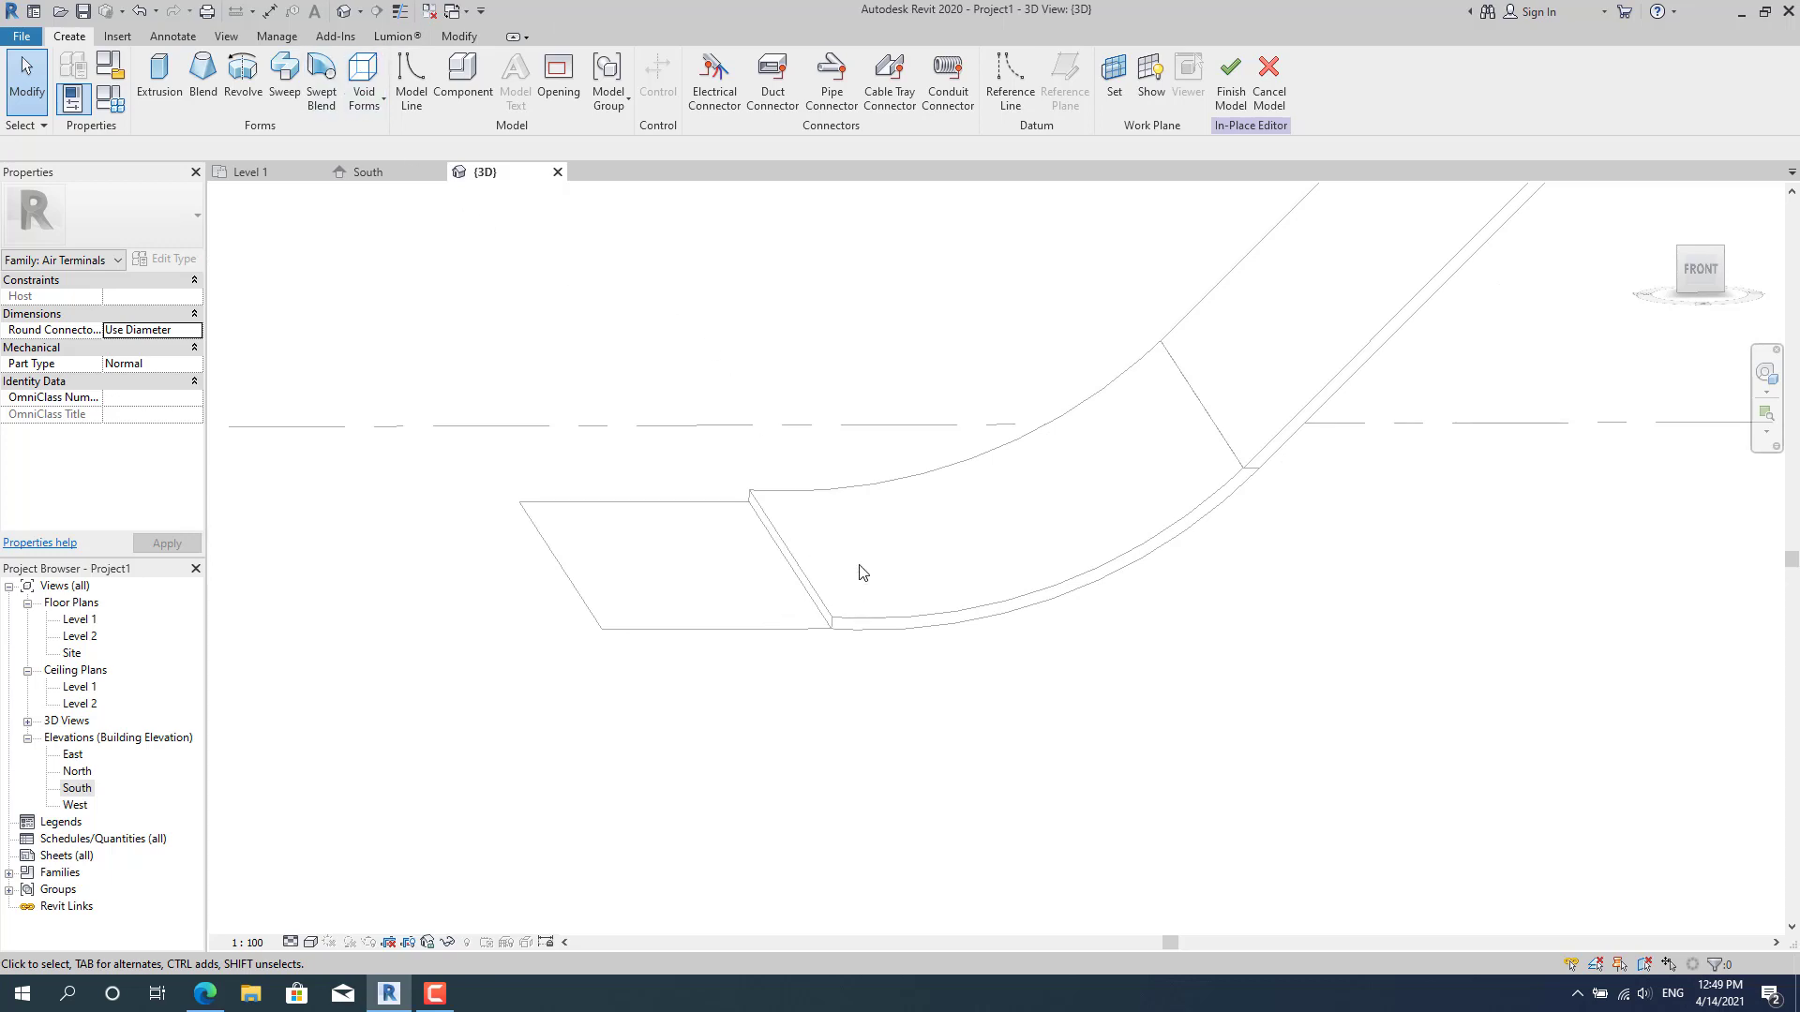
left_click(1113, 80)
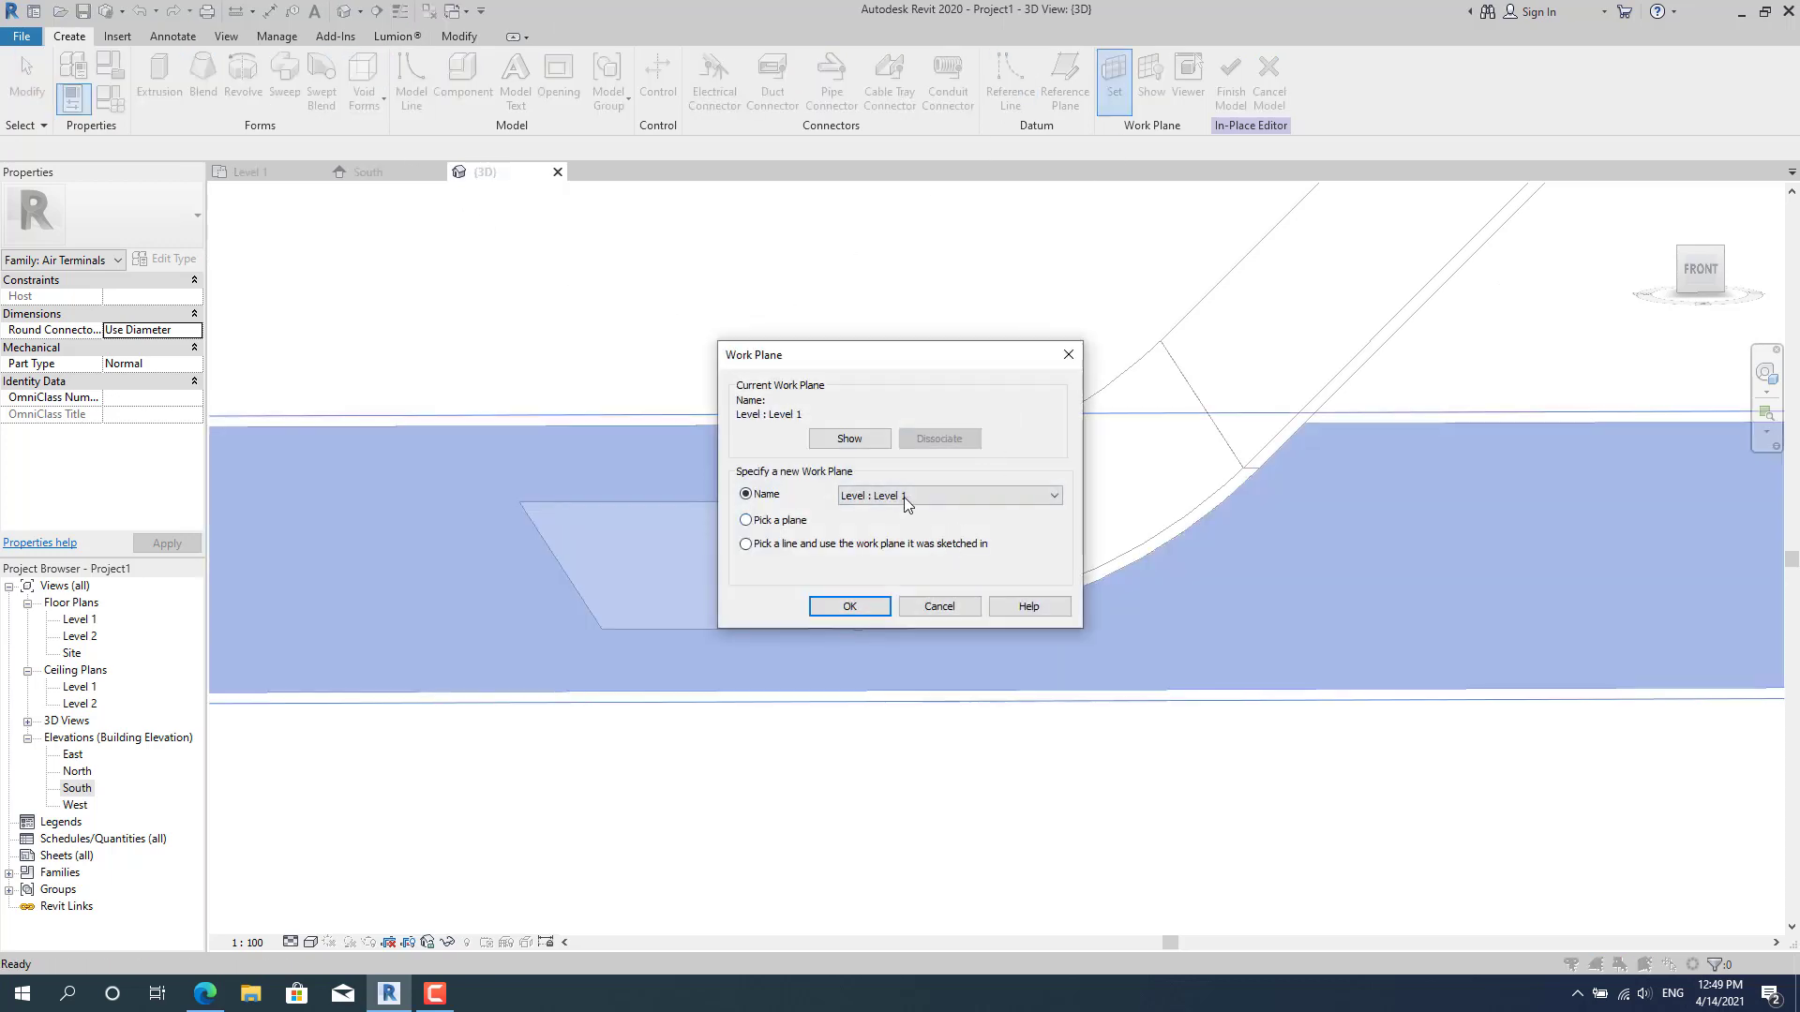
left_click(903, 496)
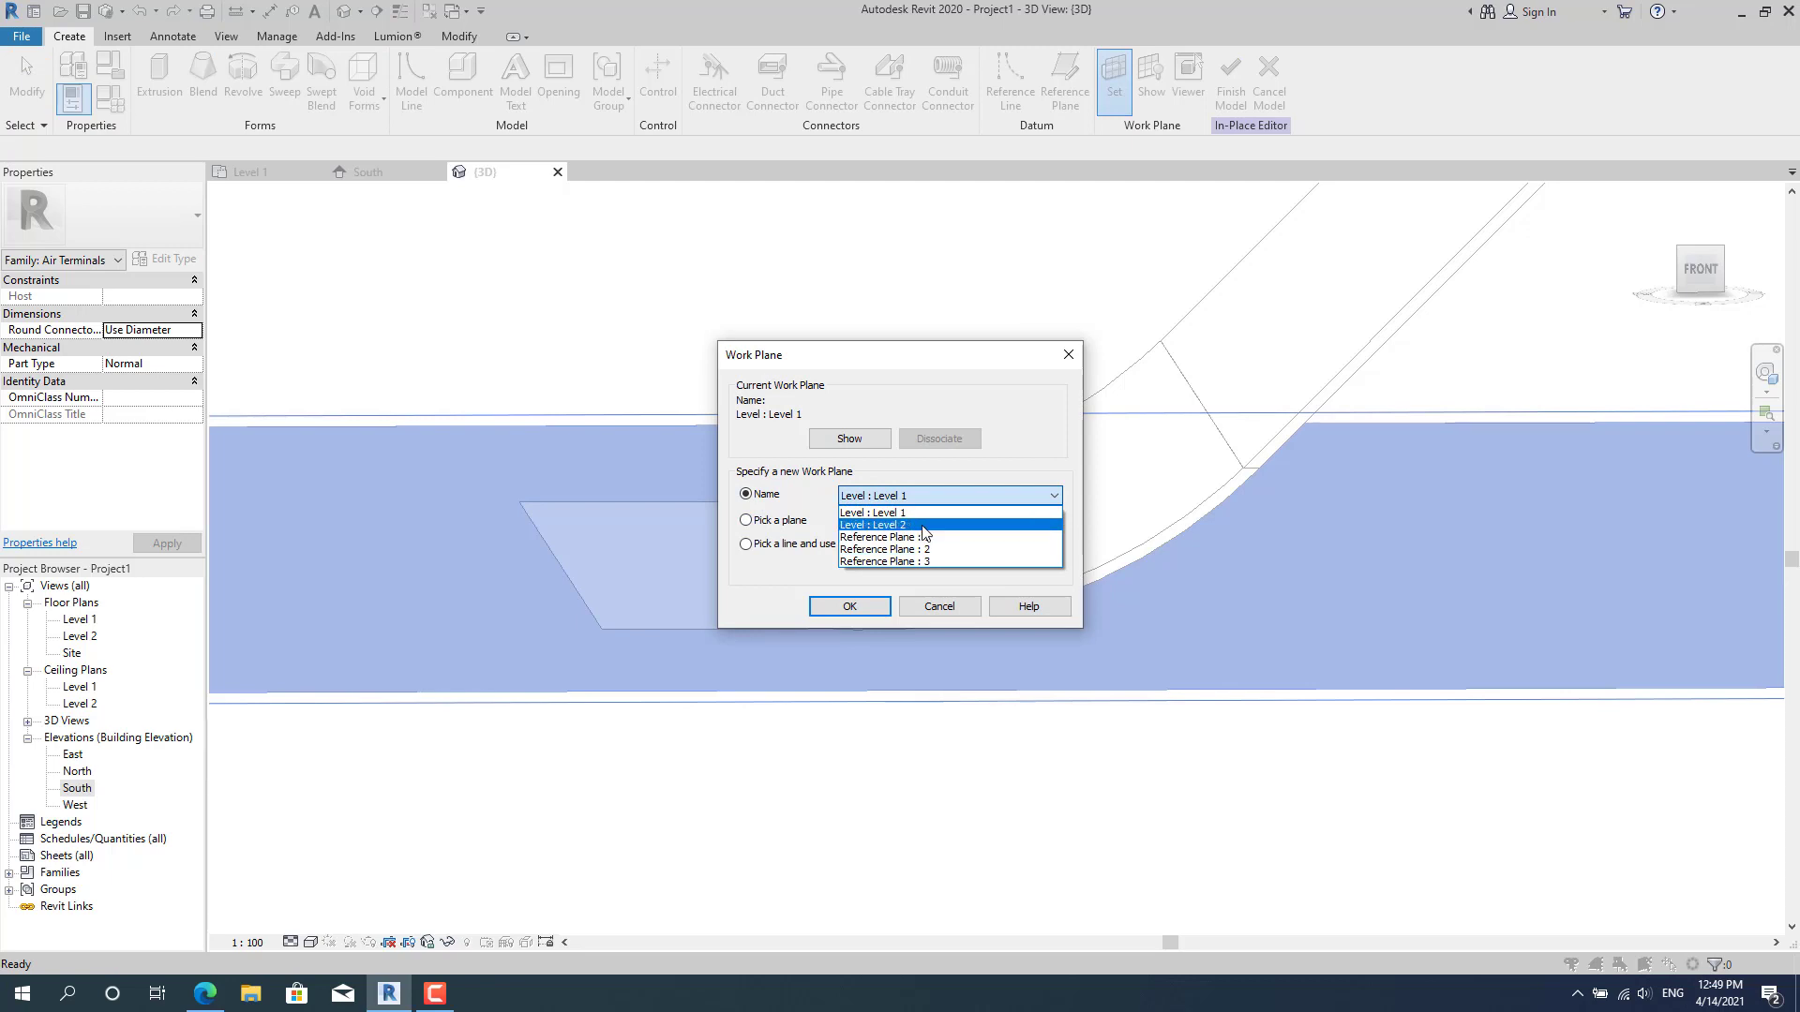
left_click(764, 523)
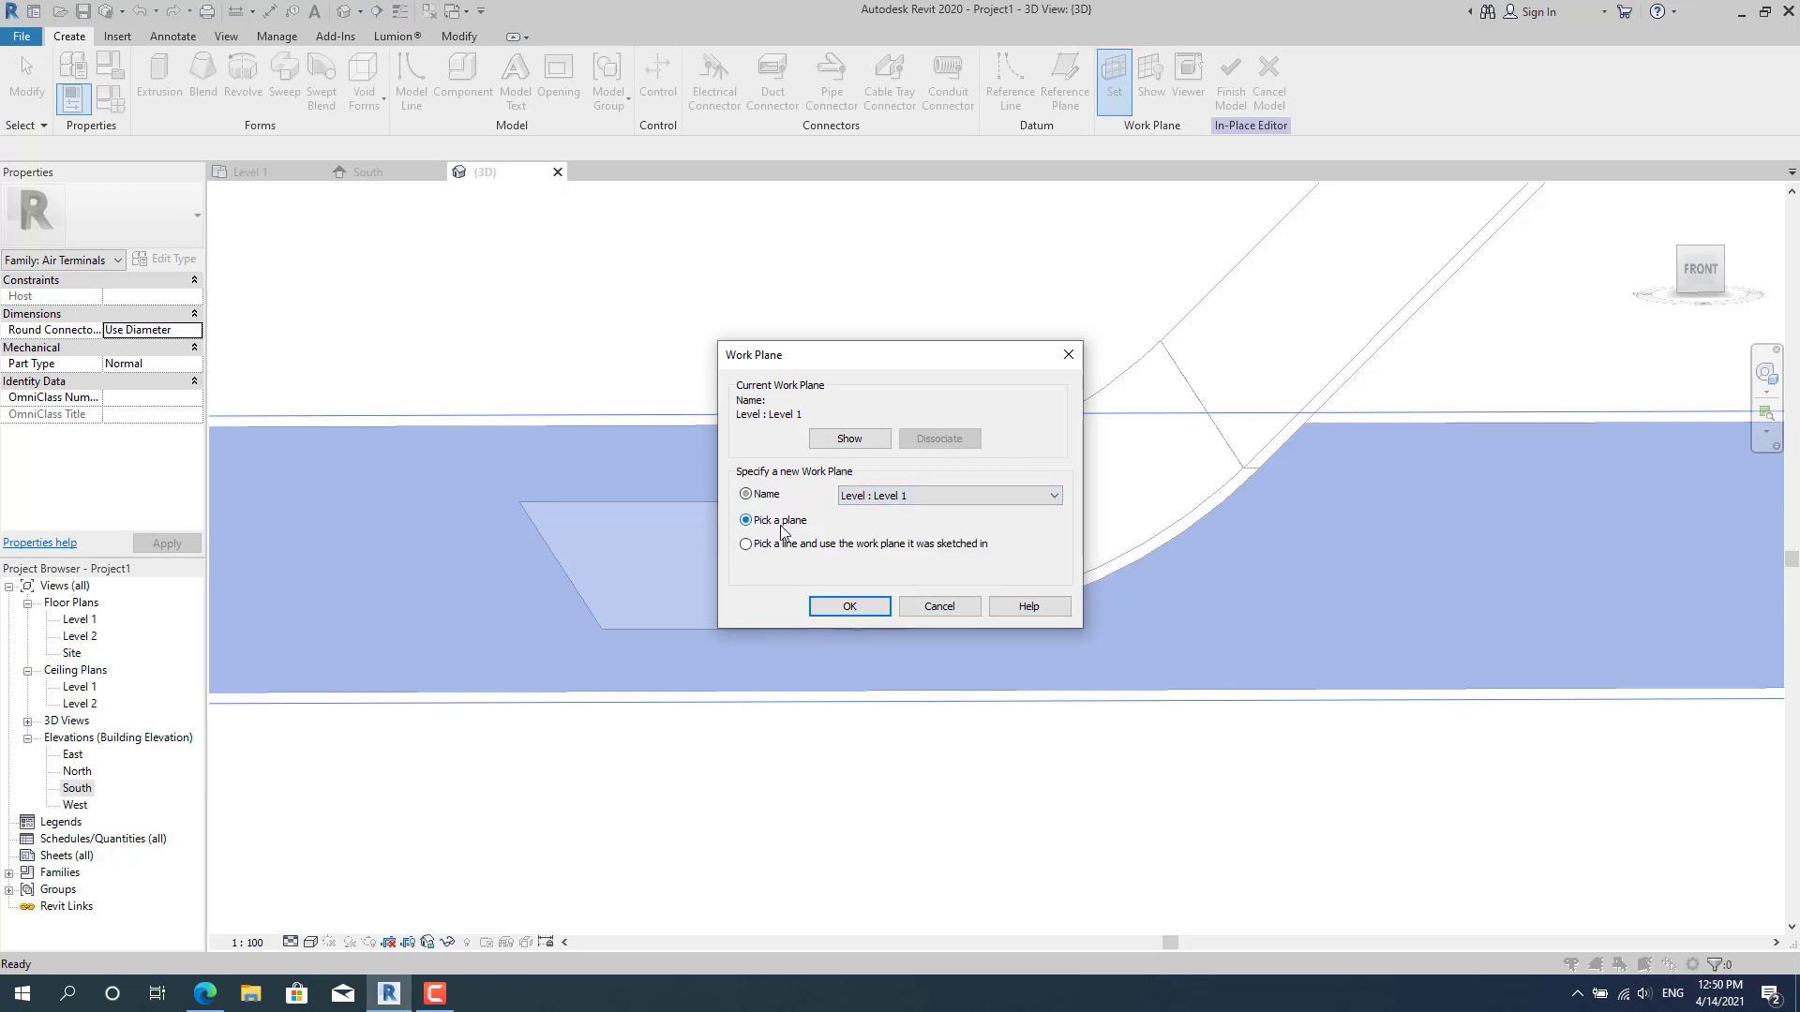
left_click(846, 605)
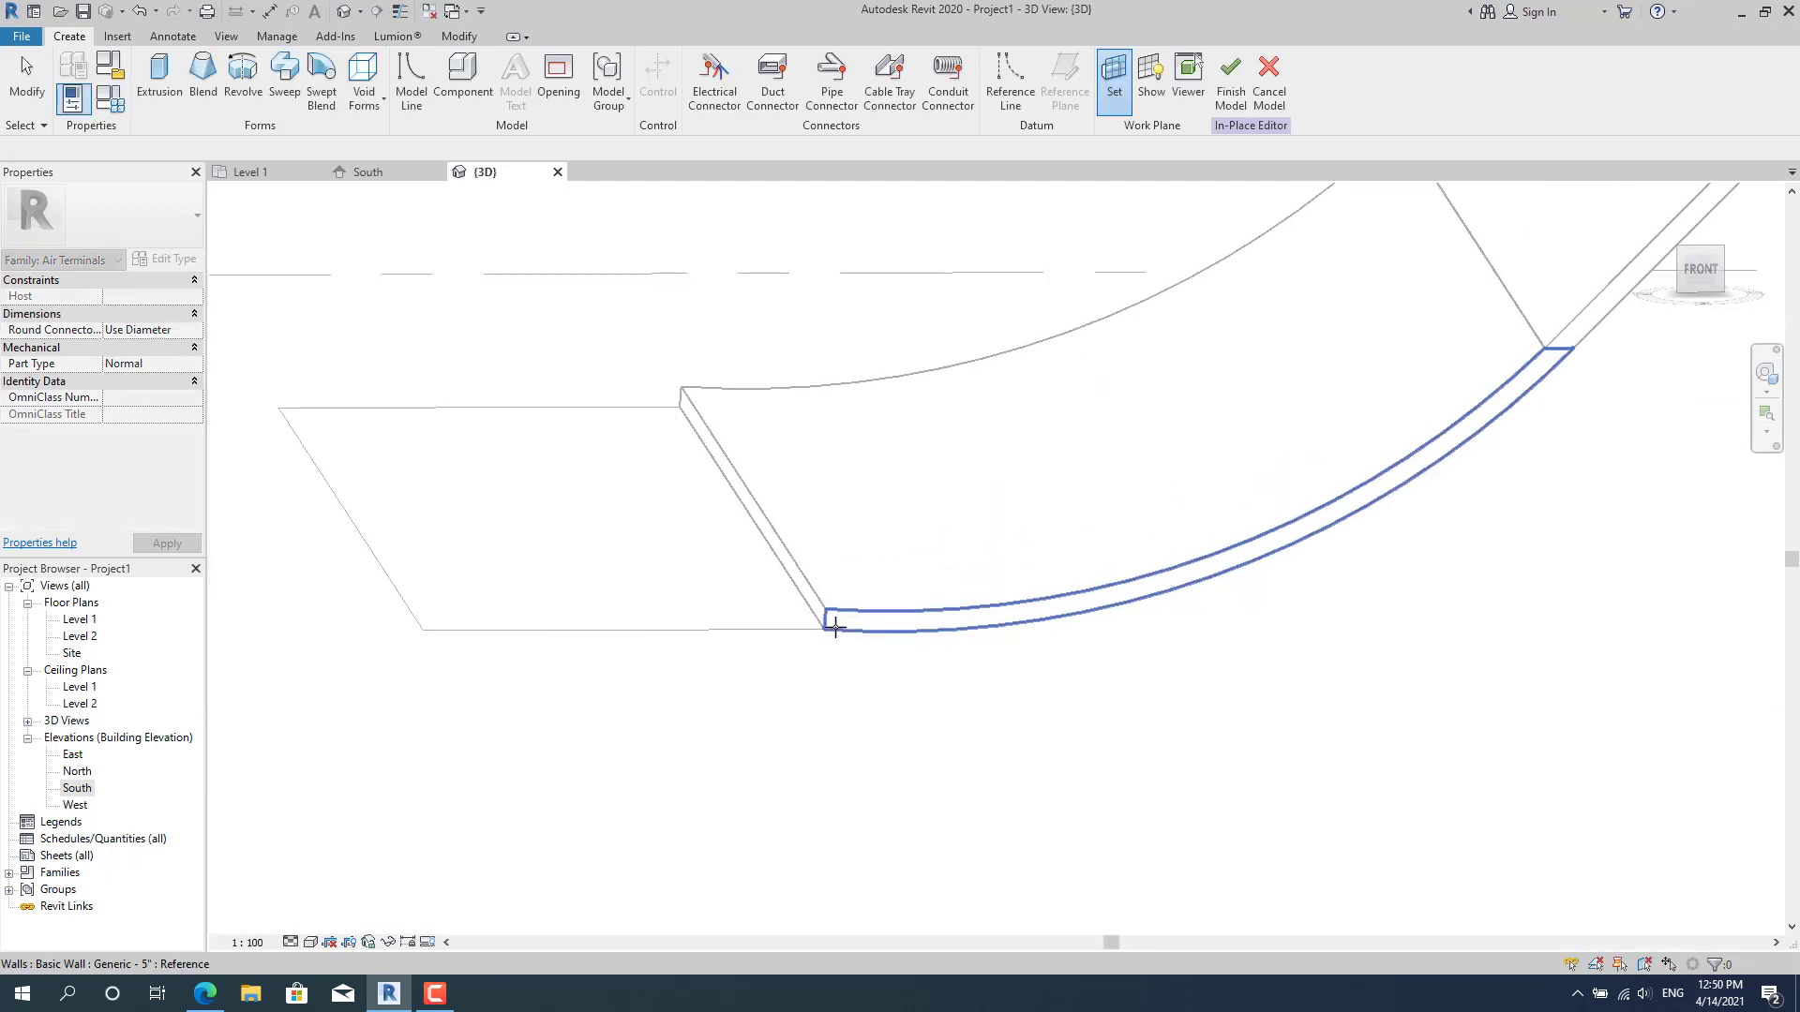
left_click(835, 626)
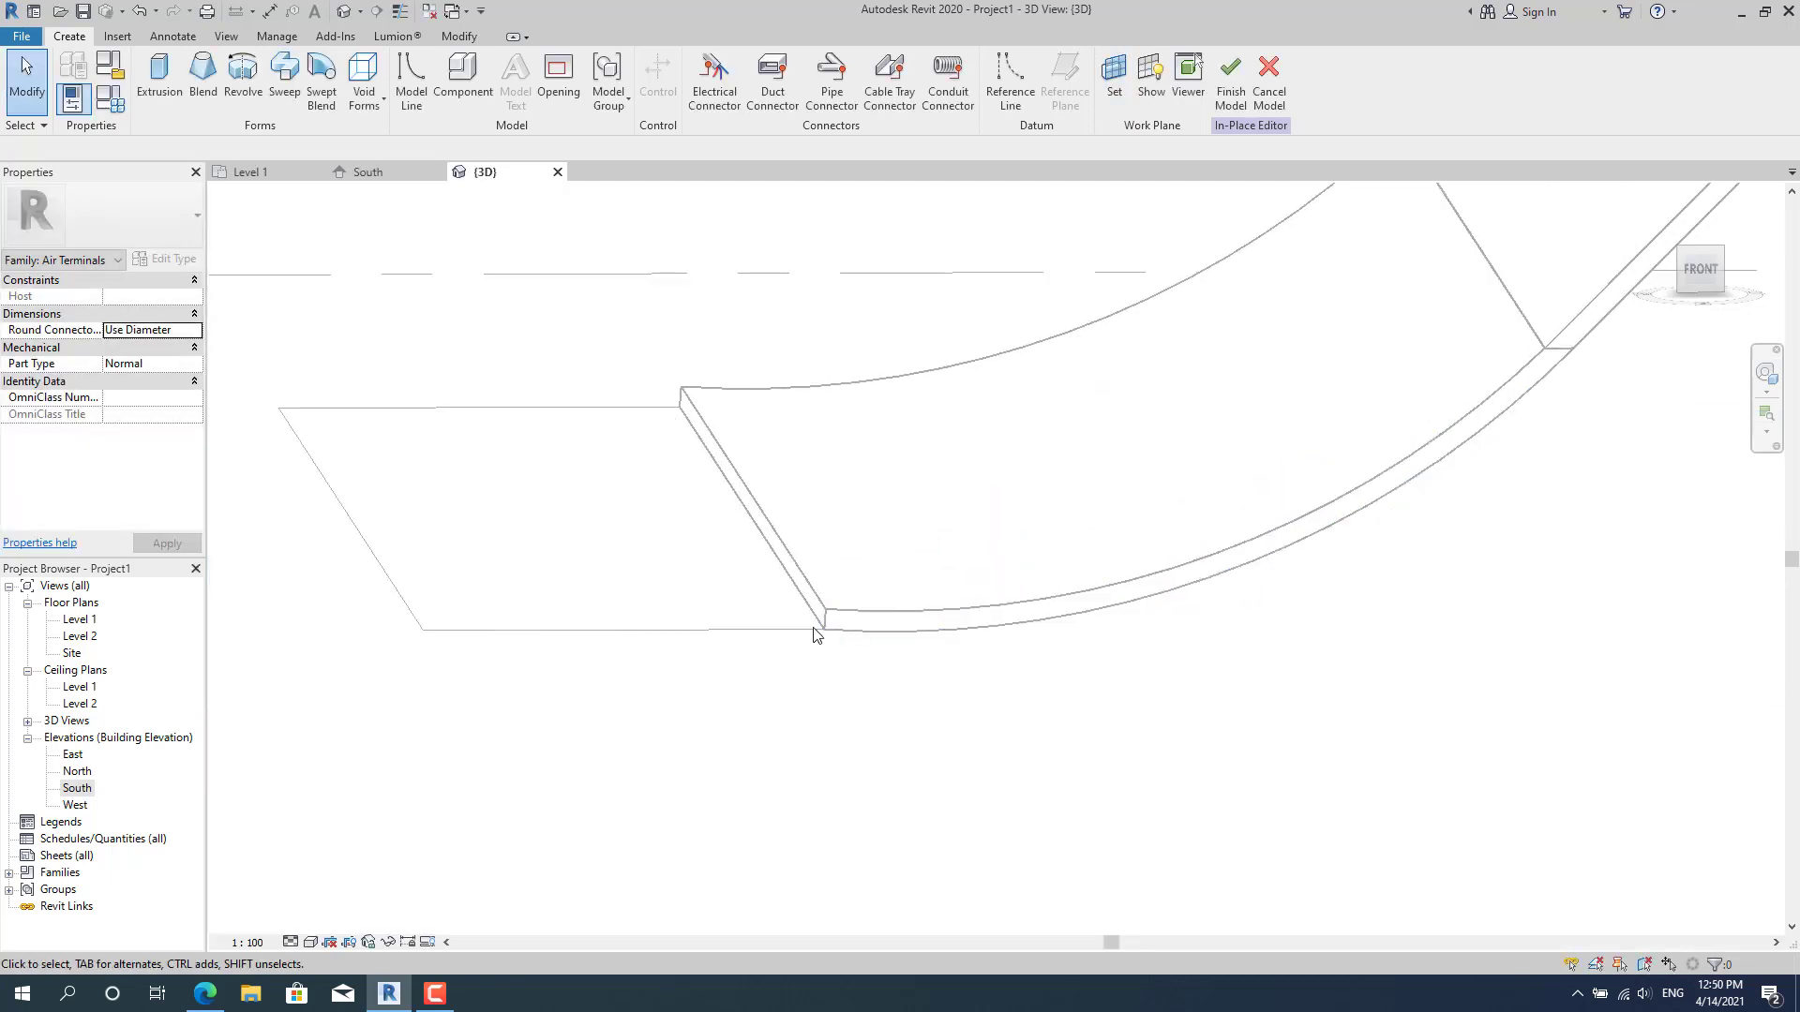
Start an extrusion and sketch a straight line along the flat mass face's front edge up to the curved wall's lower corner.
left_click(174, 81)
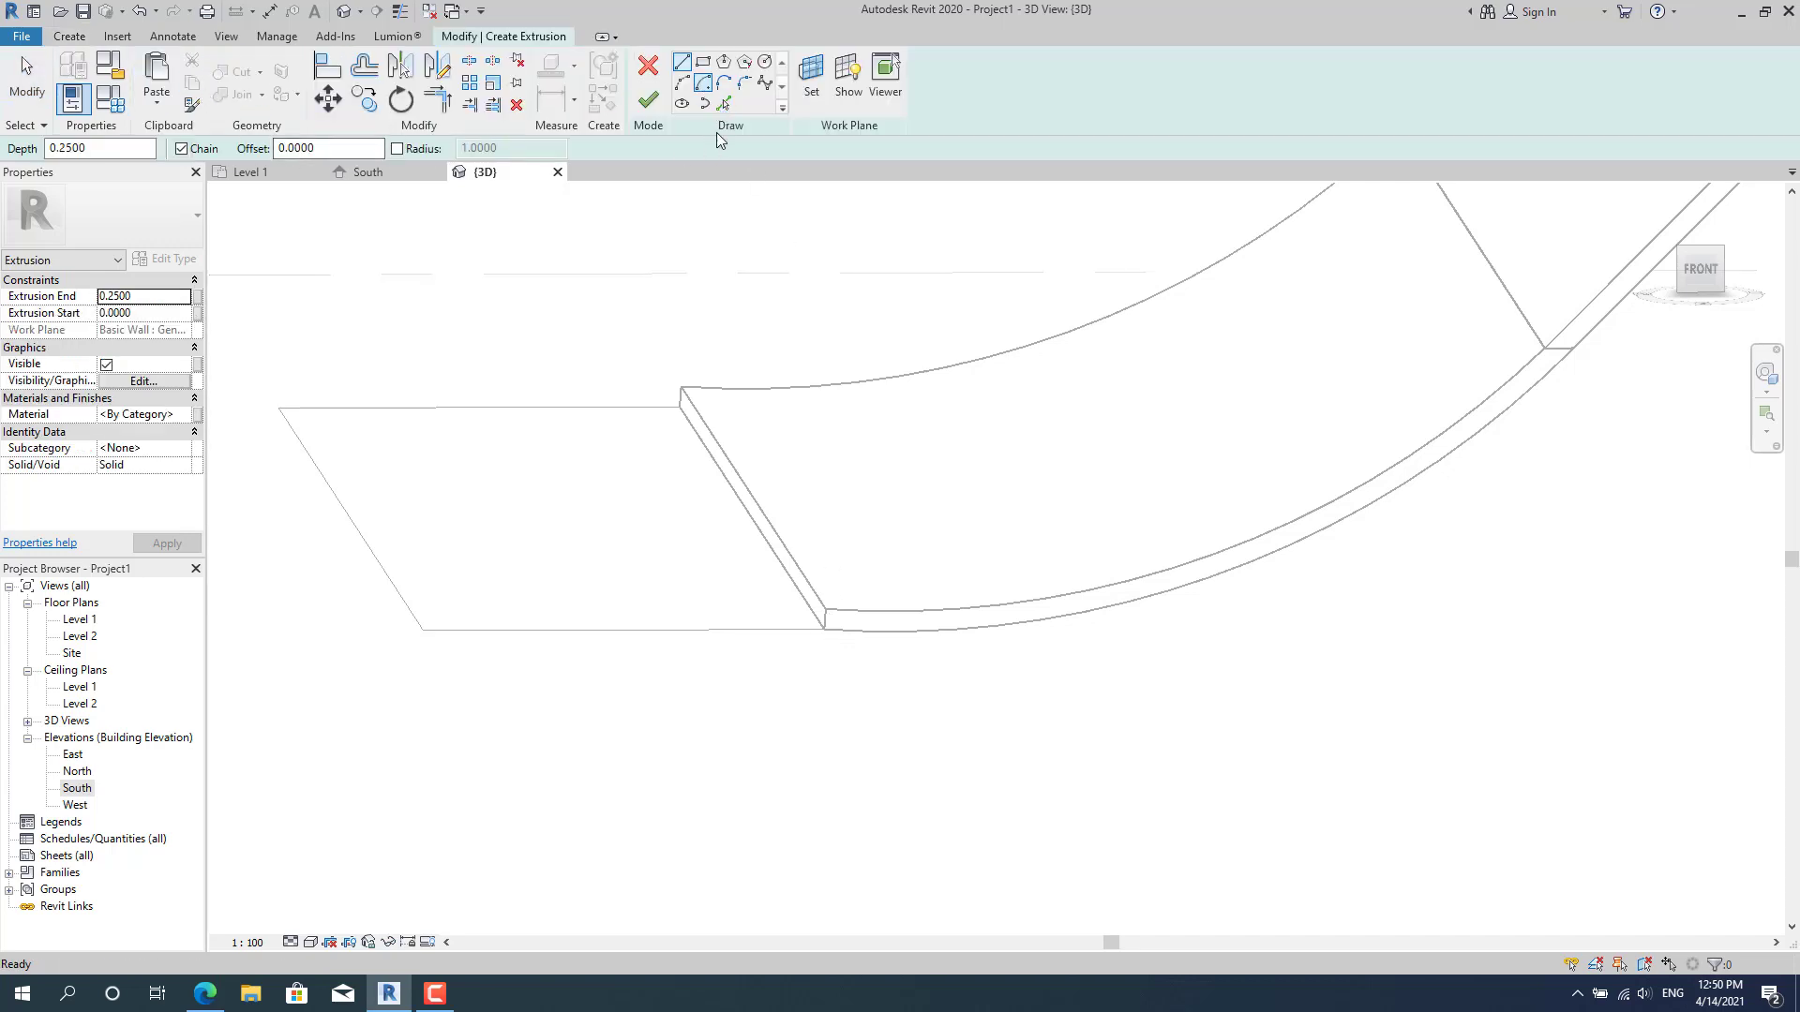
left_click(426, 628)
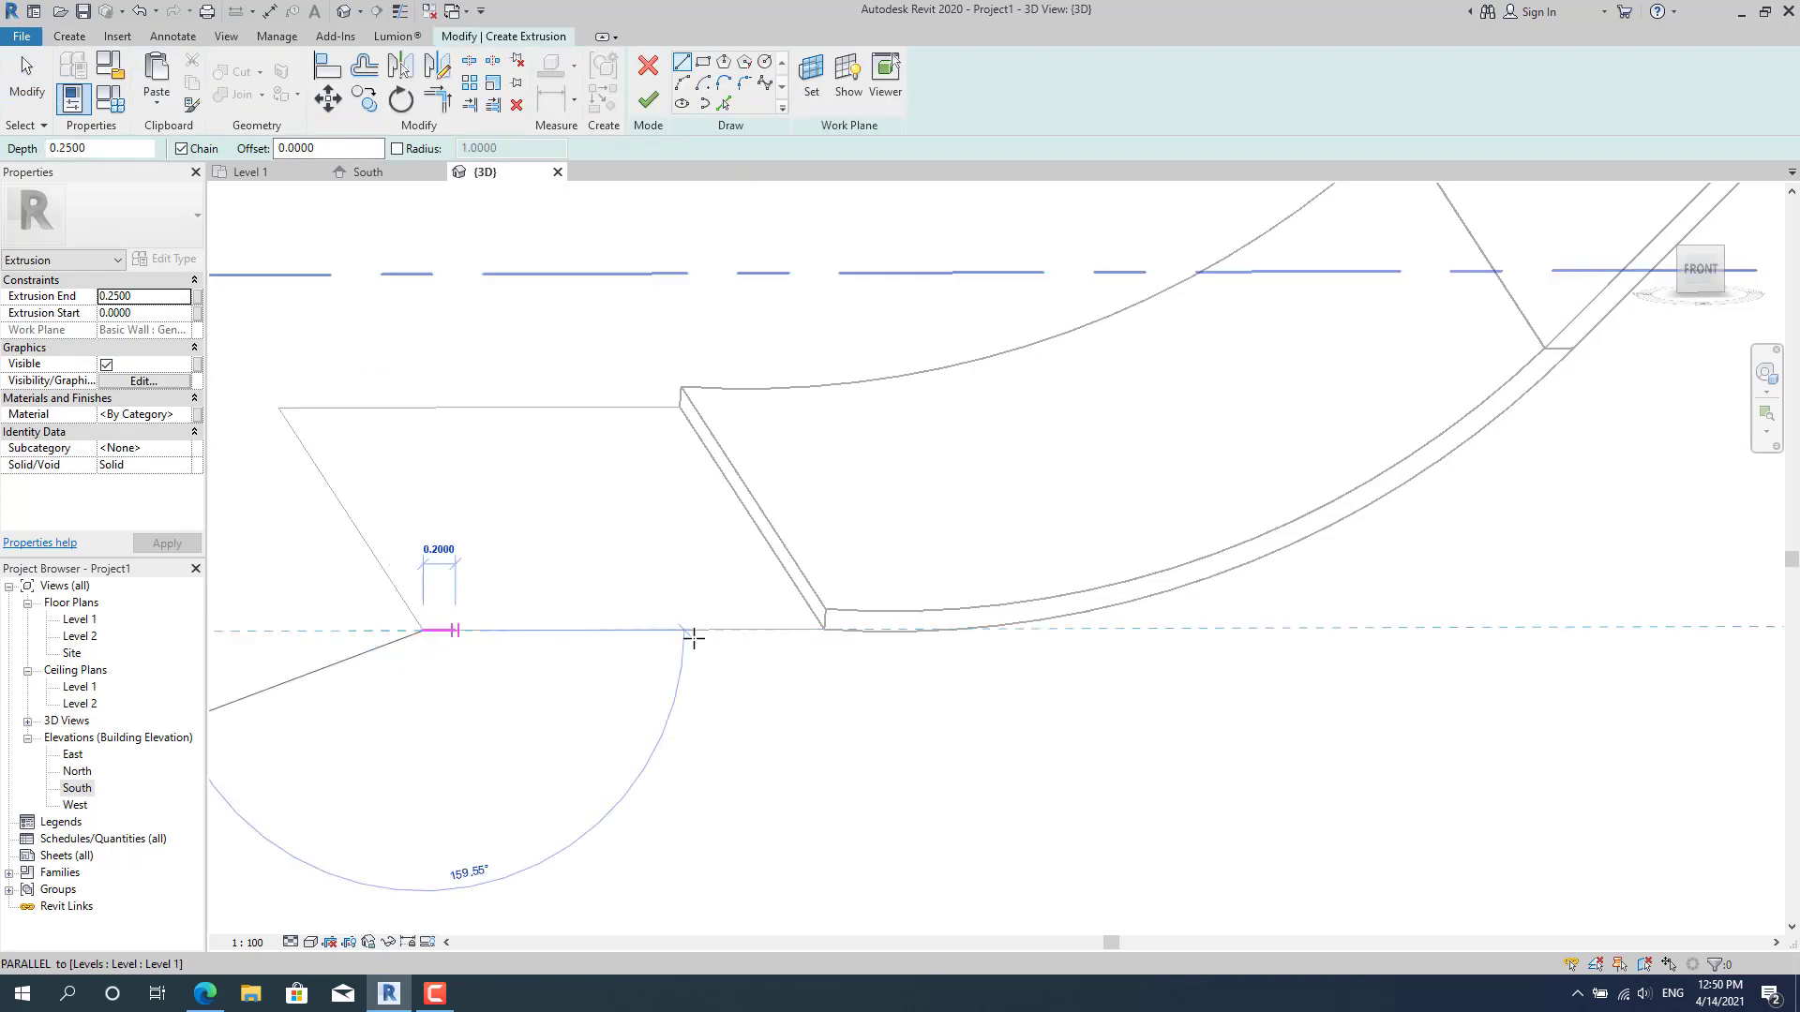
left_click(823, 629)
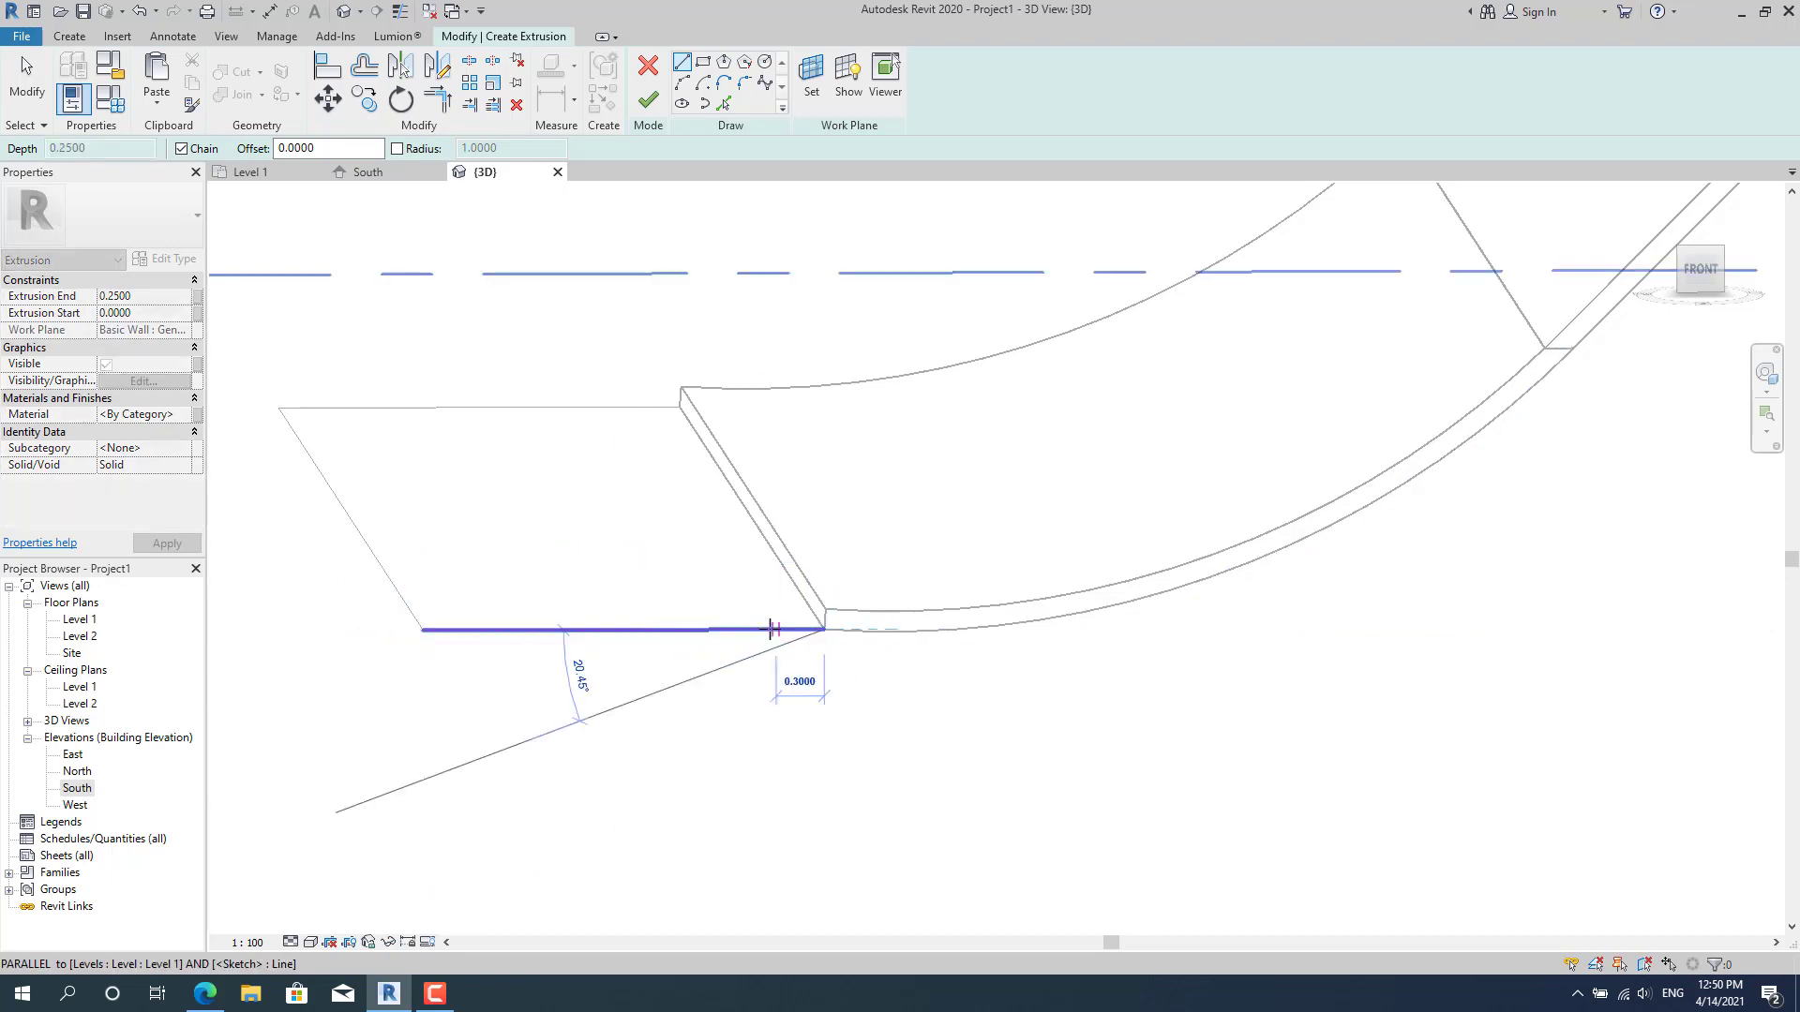
key("Escape")
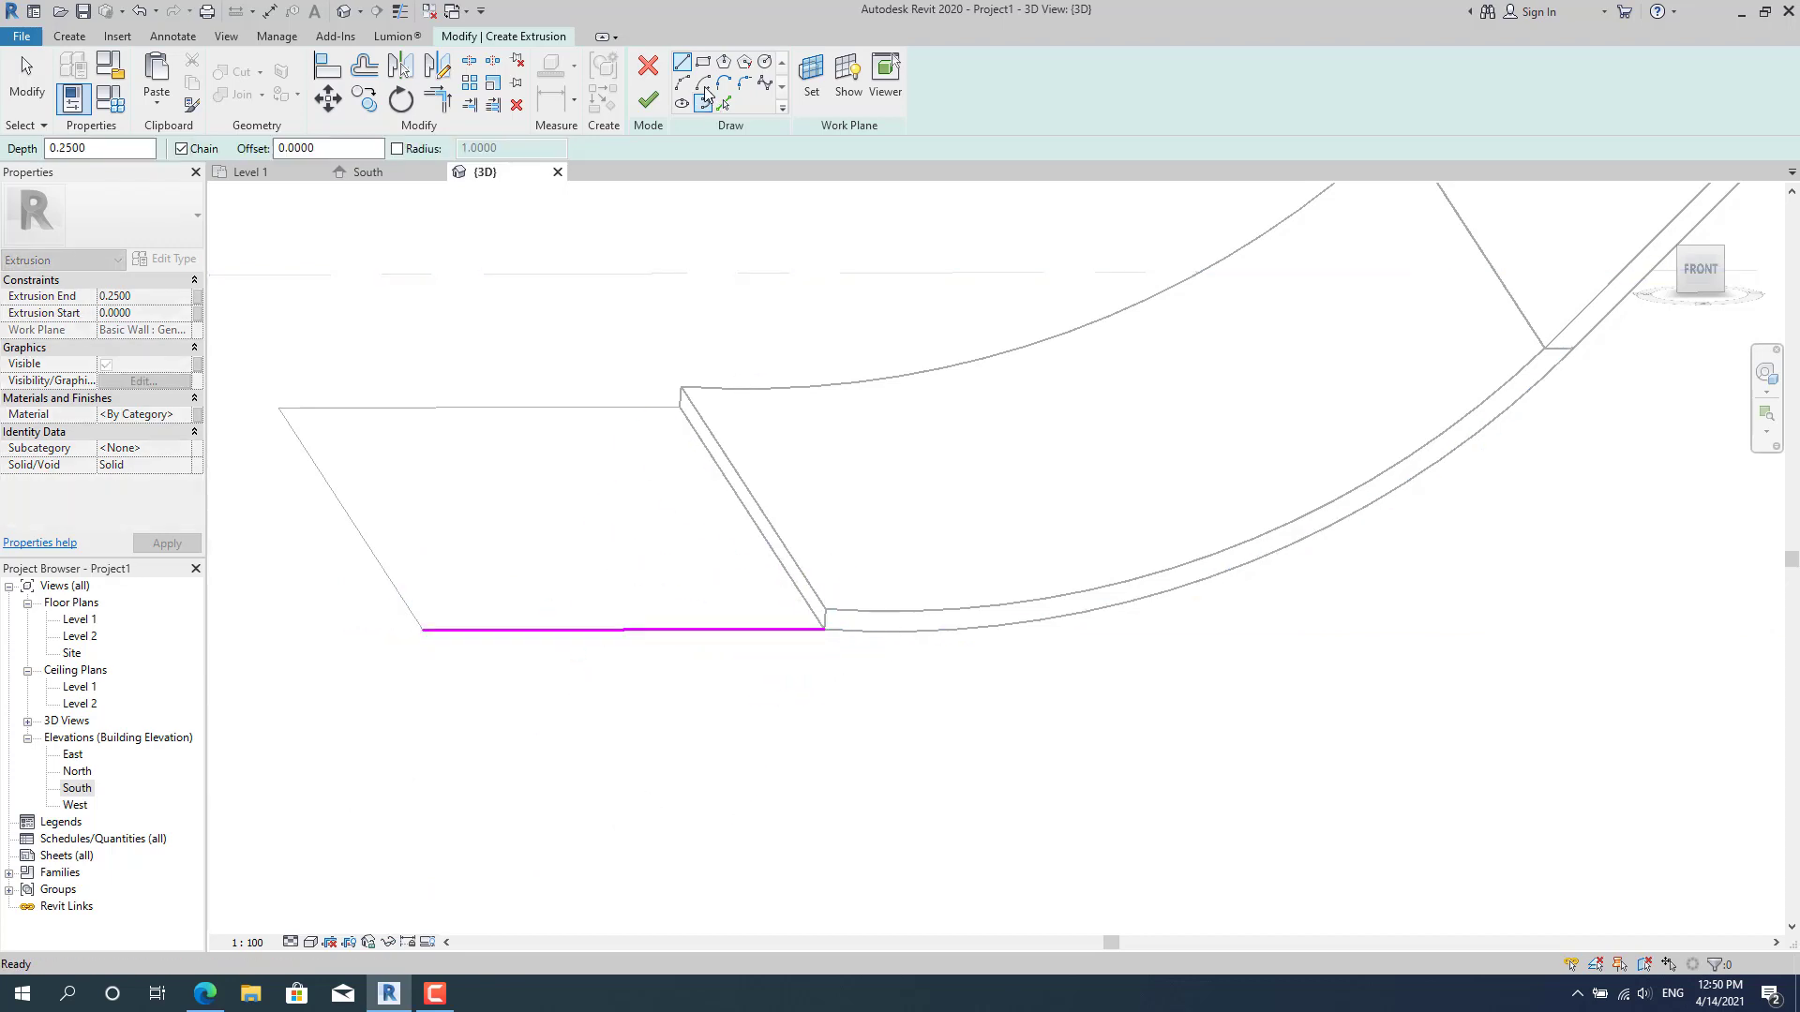
Sketch a spline from the curved wall's upper end corner to the outer end of the straight base line.
left_click(765, 84)
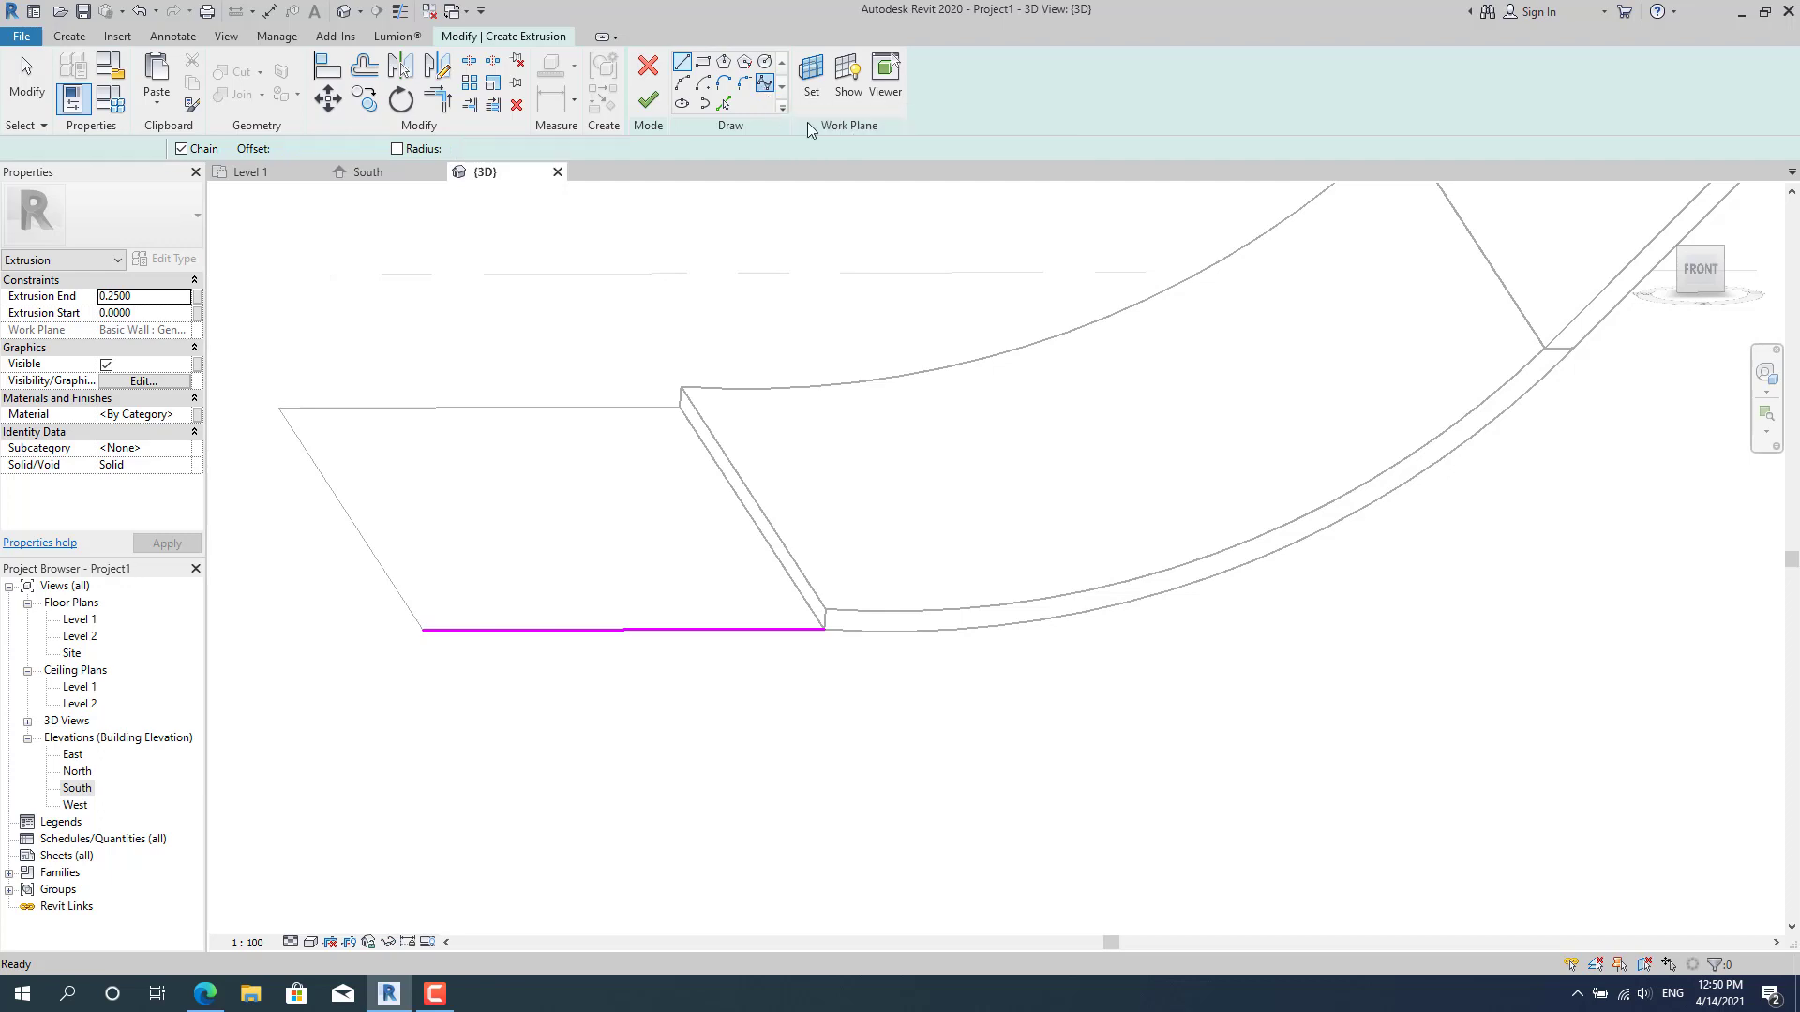
left_click(824, 610)
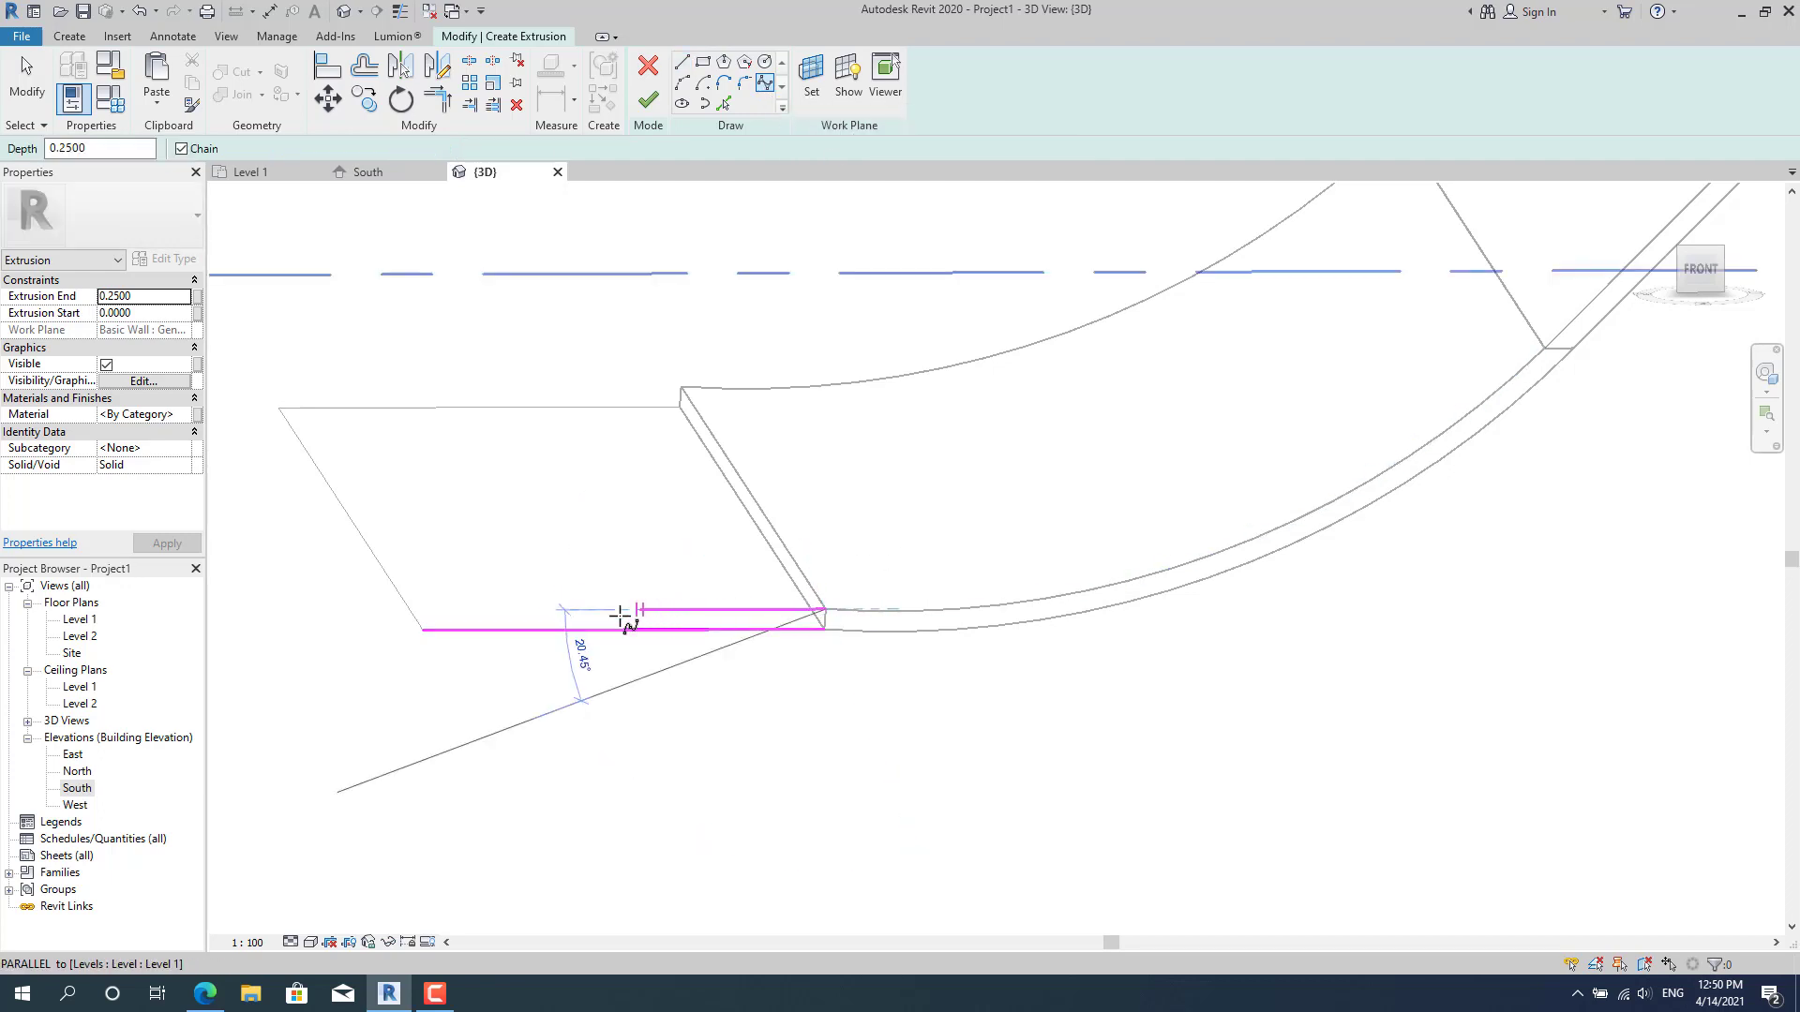
scroll(561, 618, "up", 3)
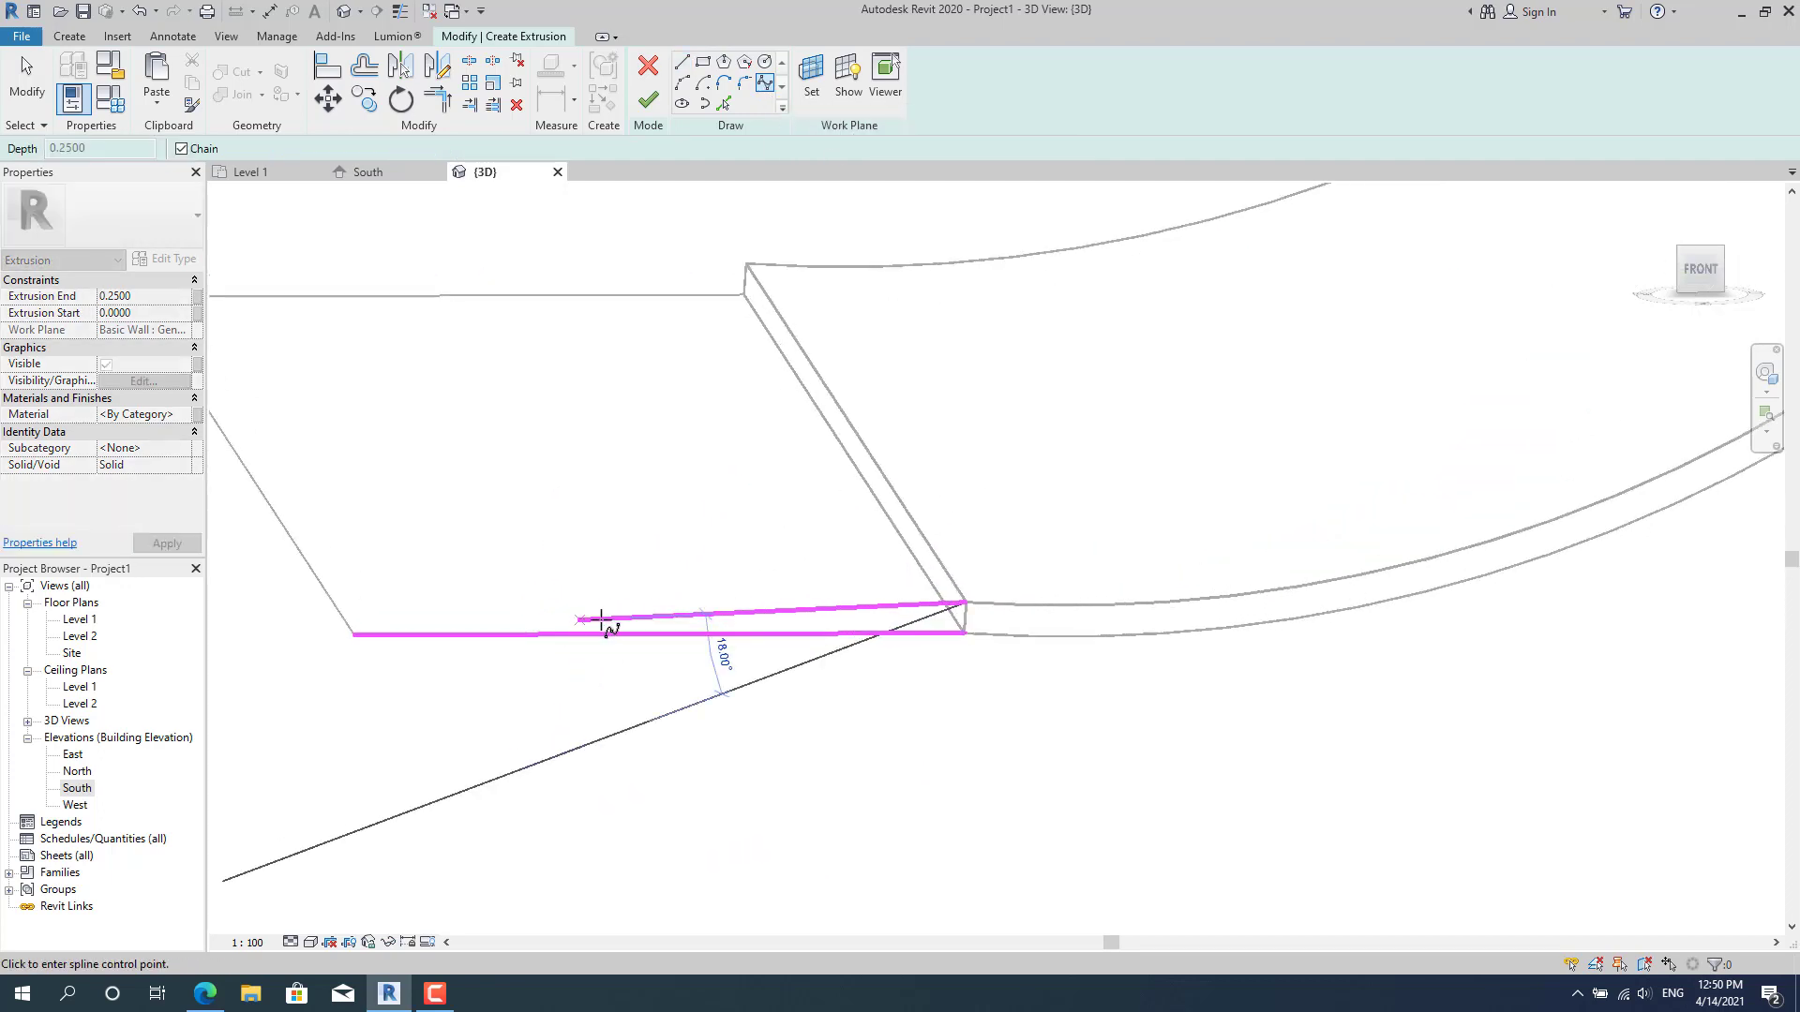
left_click(353, 638)
key("Escape")
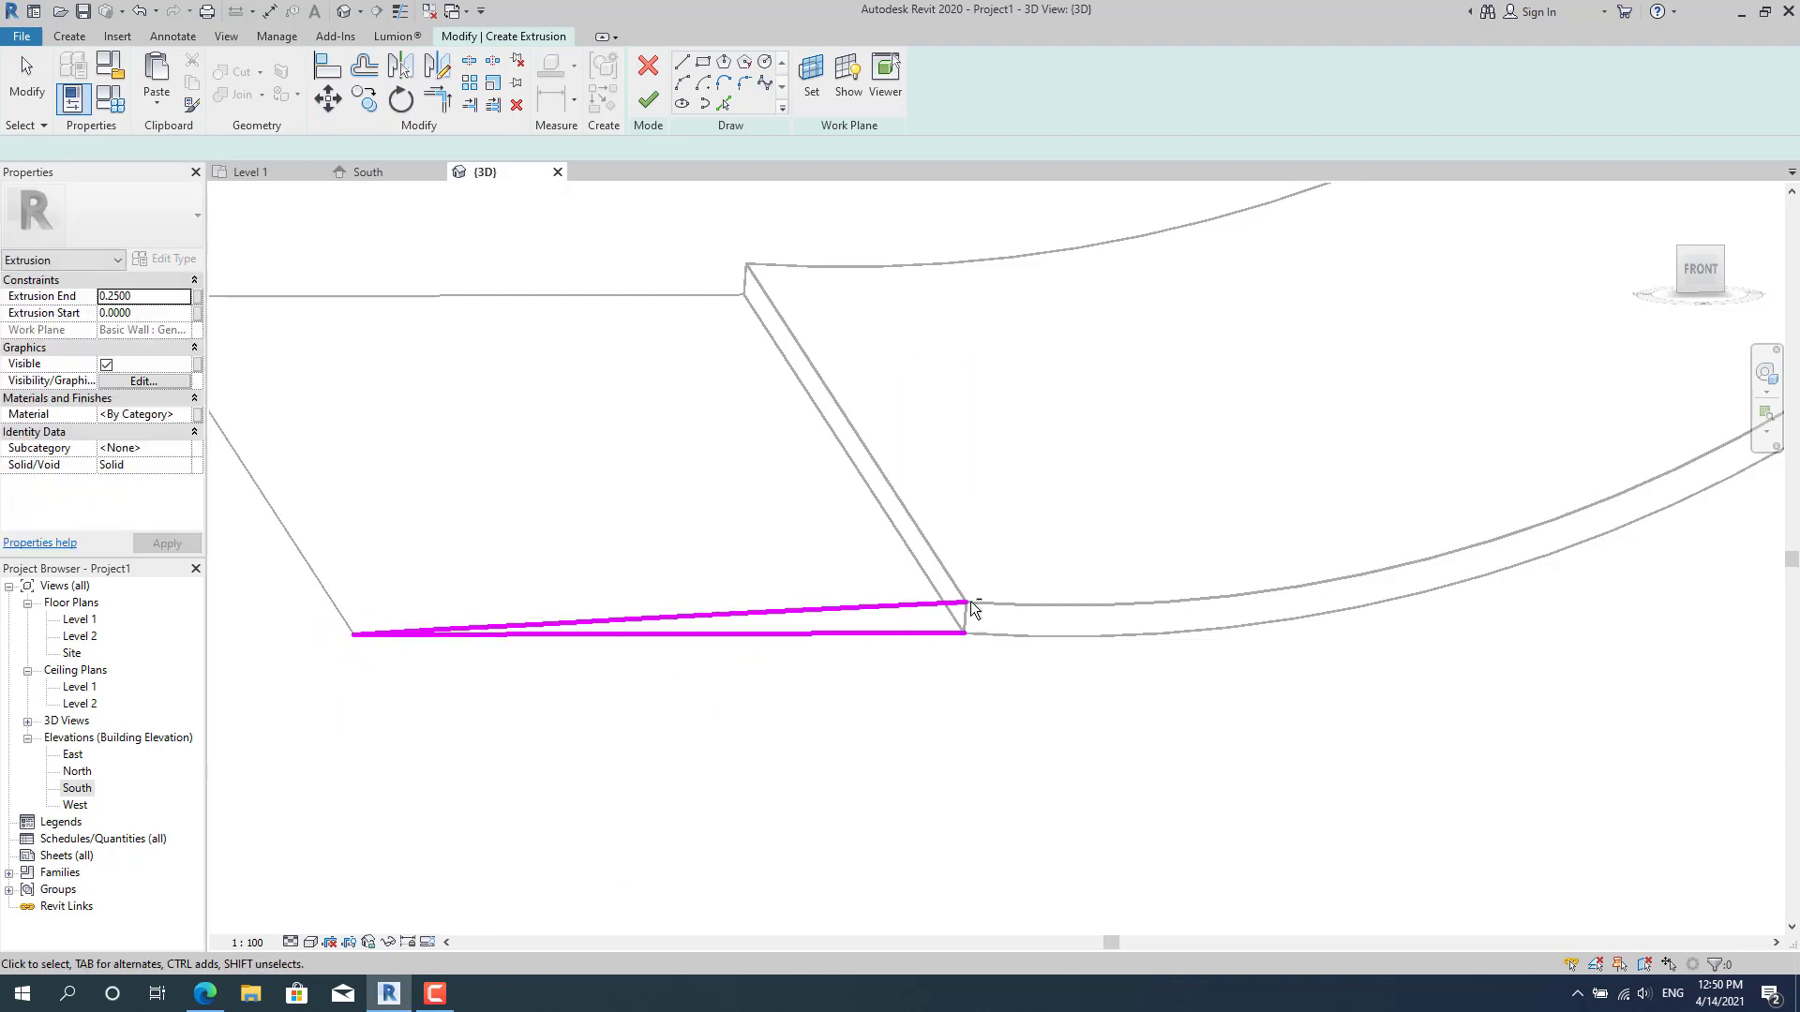
Switch to the straight front view and shift the spline's middle control point slightly toward the curved wall.
left_click(1712, 271)
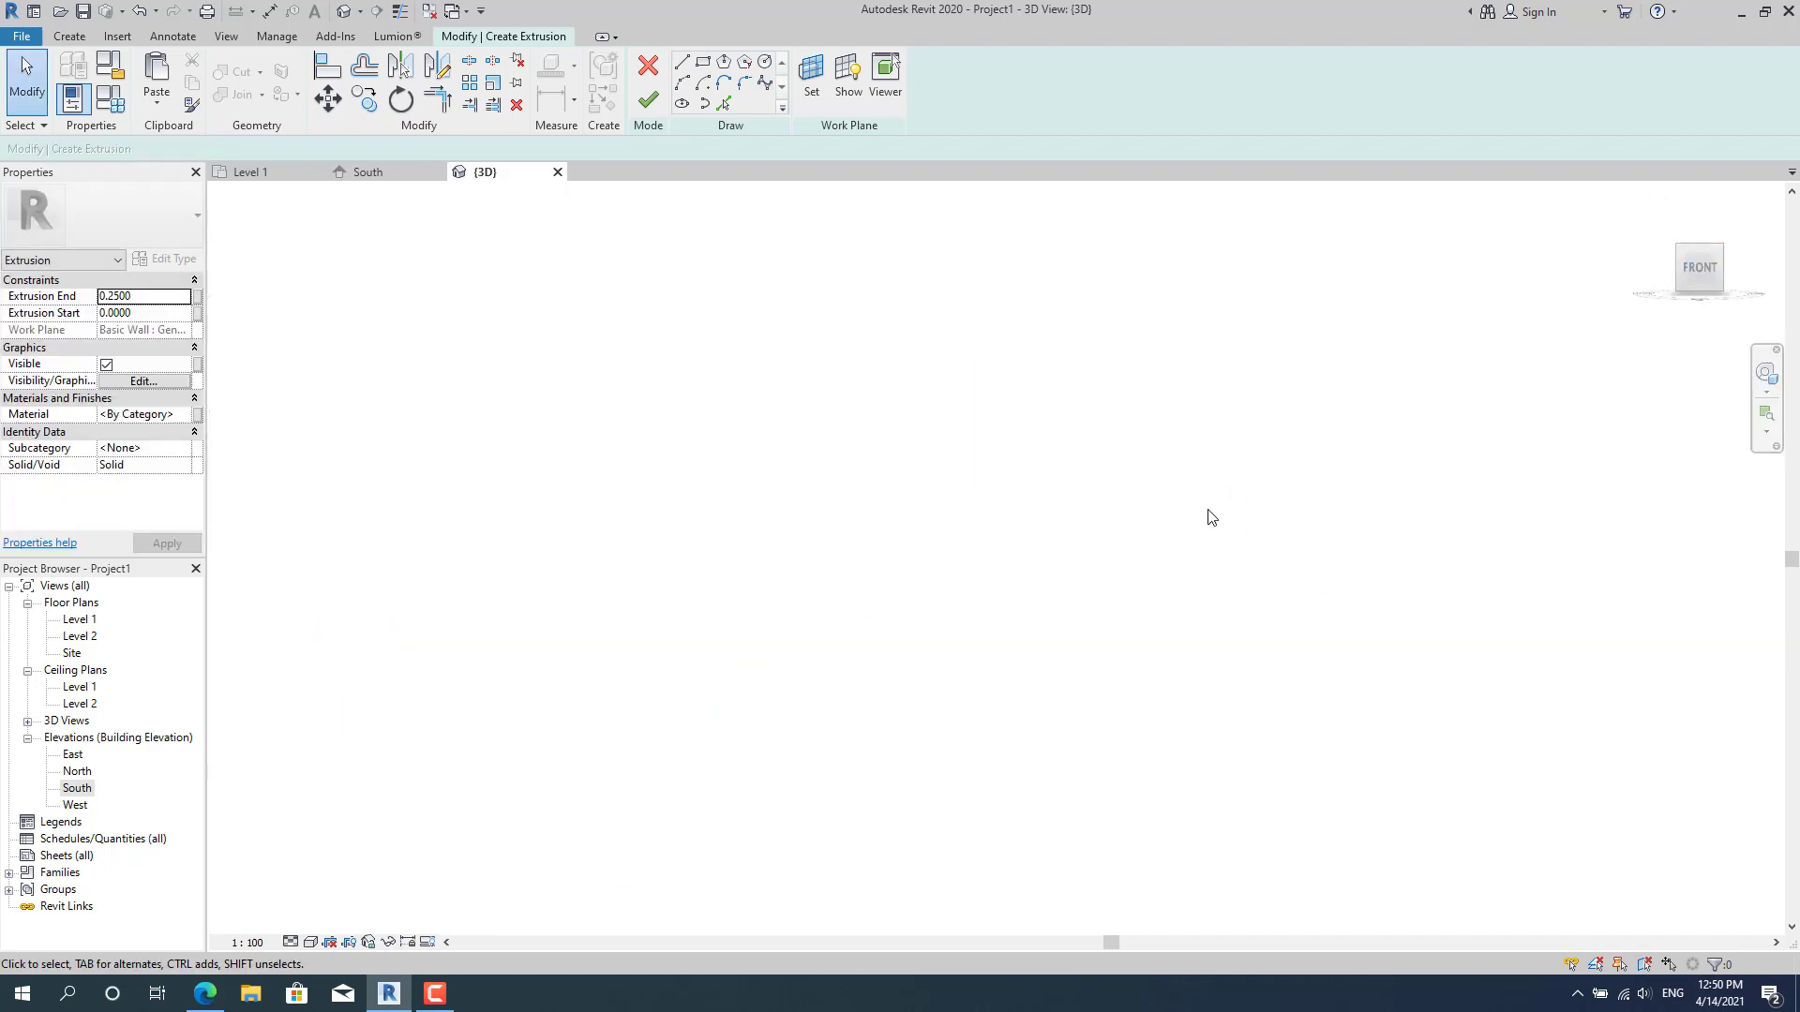
scroll(808, 605, "up", 9)
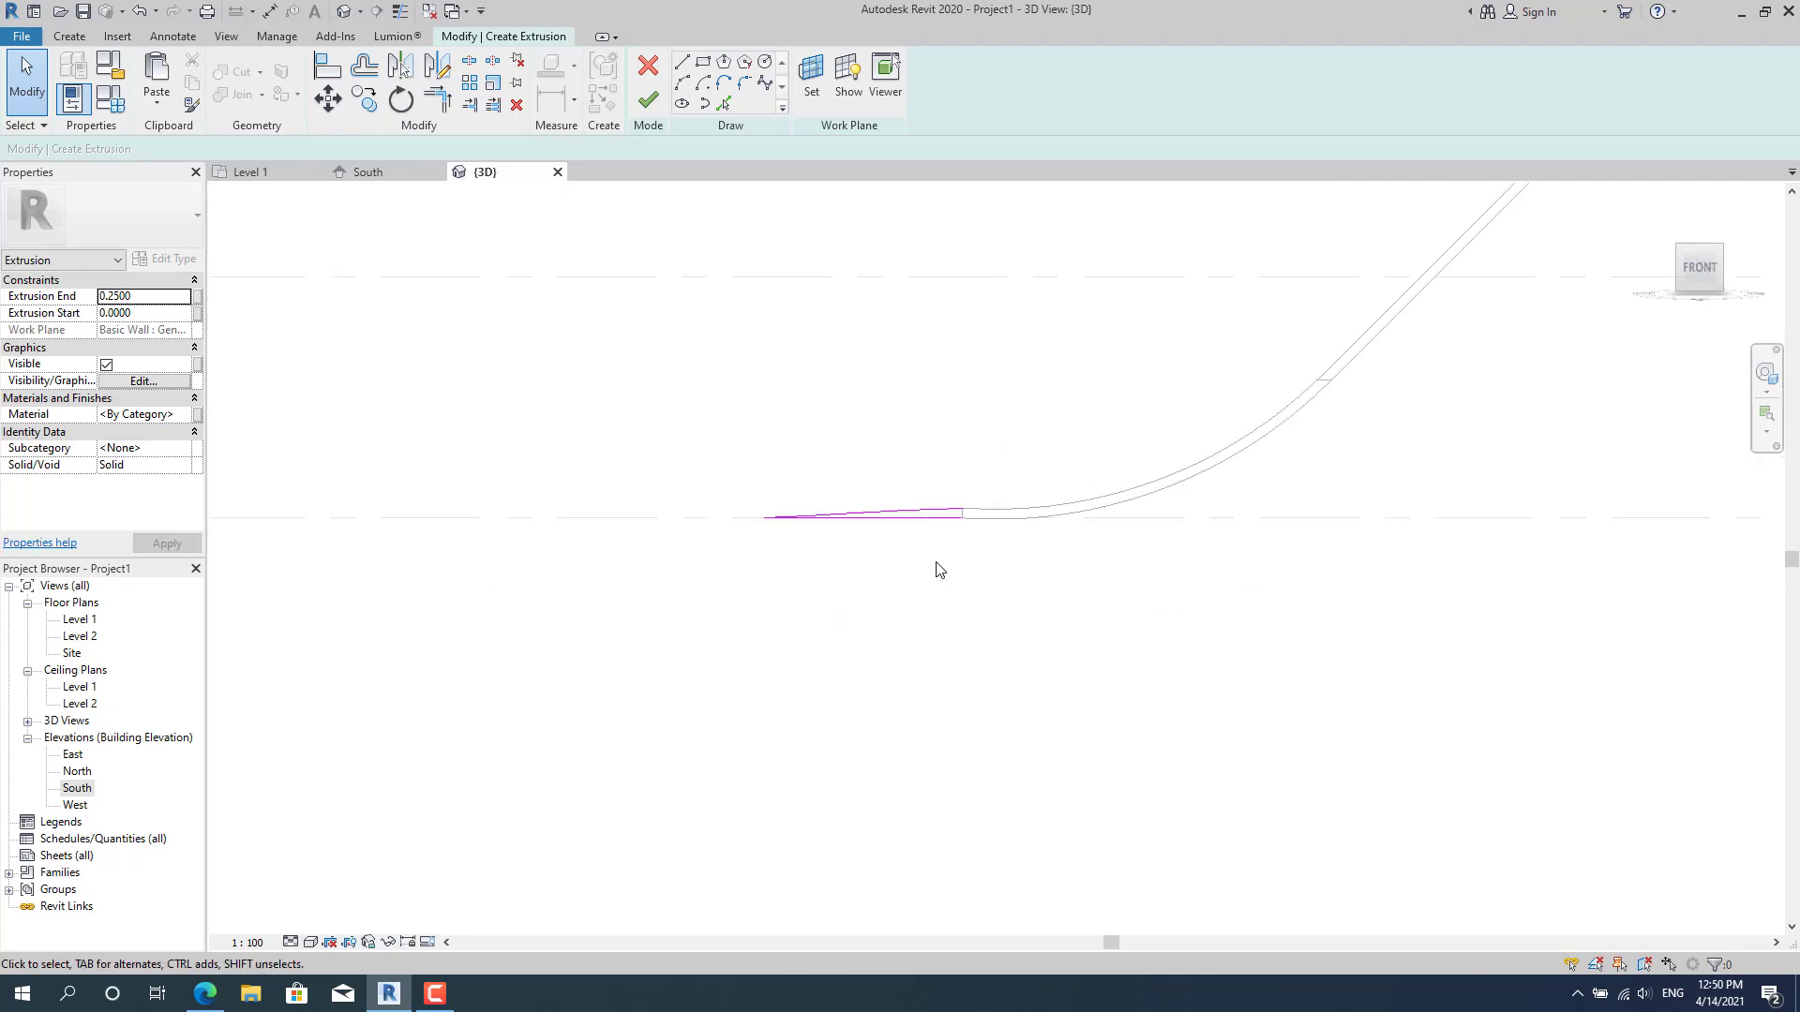
scroll(942, 483, "up", 5)
left_click(892, 456)
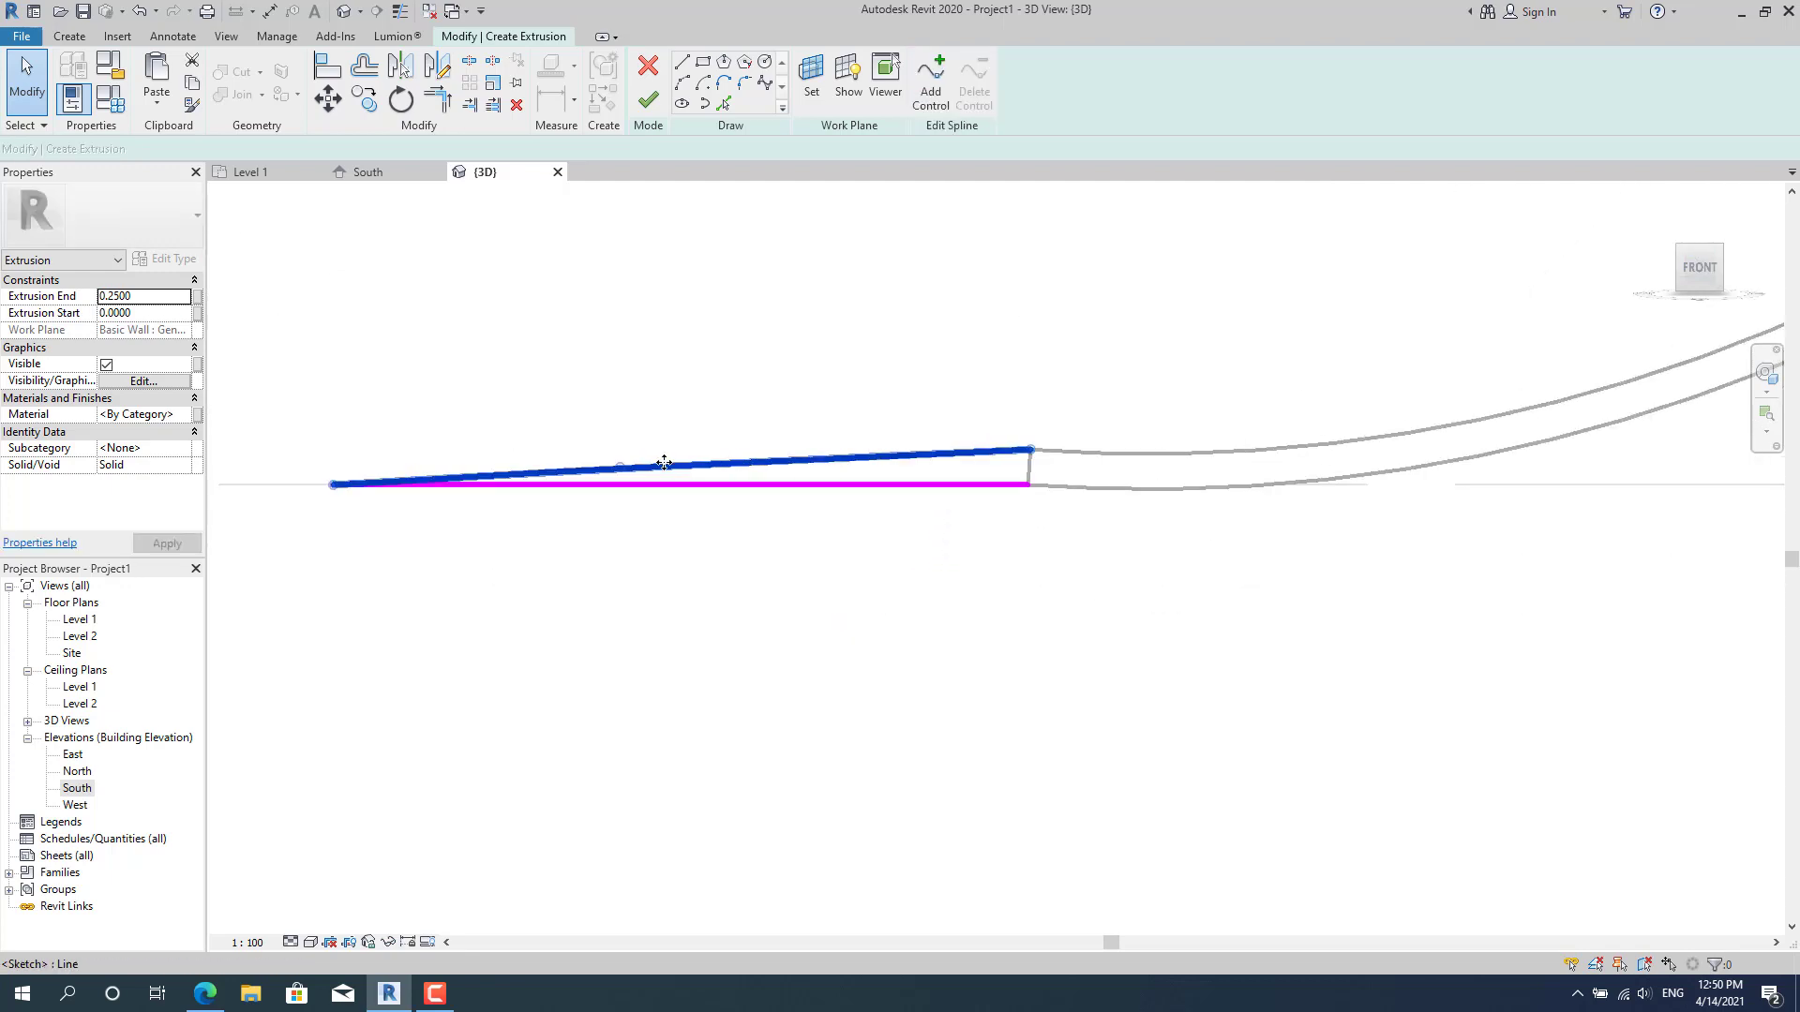
left_click_drag(621, 466, 651, 472)
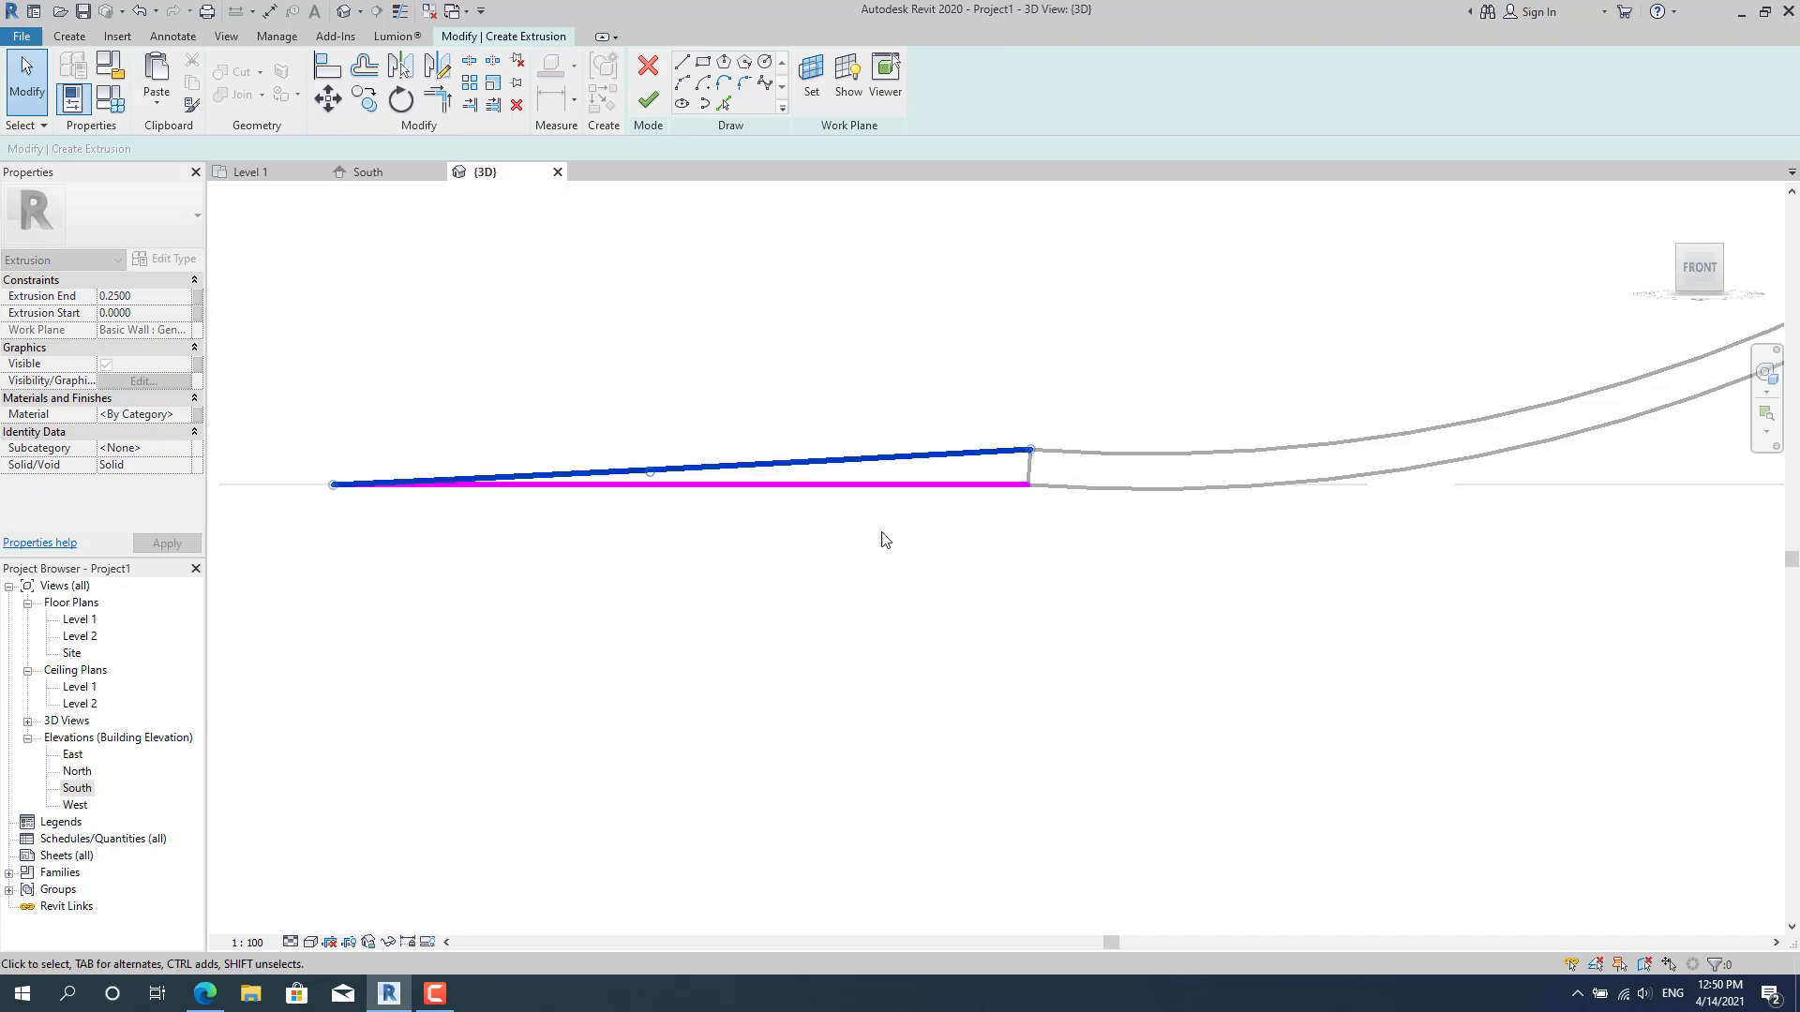
Adjust the spline's inner end so it meets the upper corner of the curved wall's end.
left_click(1030, 453)
scroll(1029, 453, "up", 2)
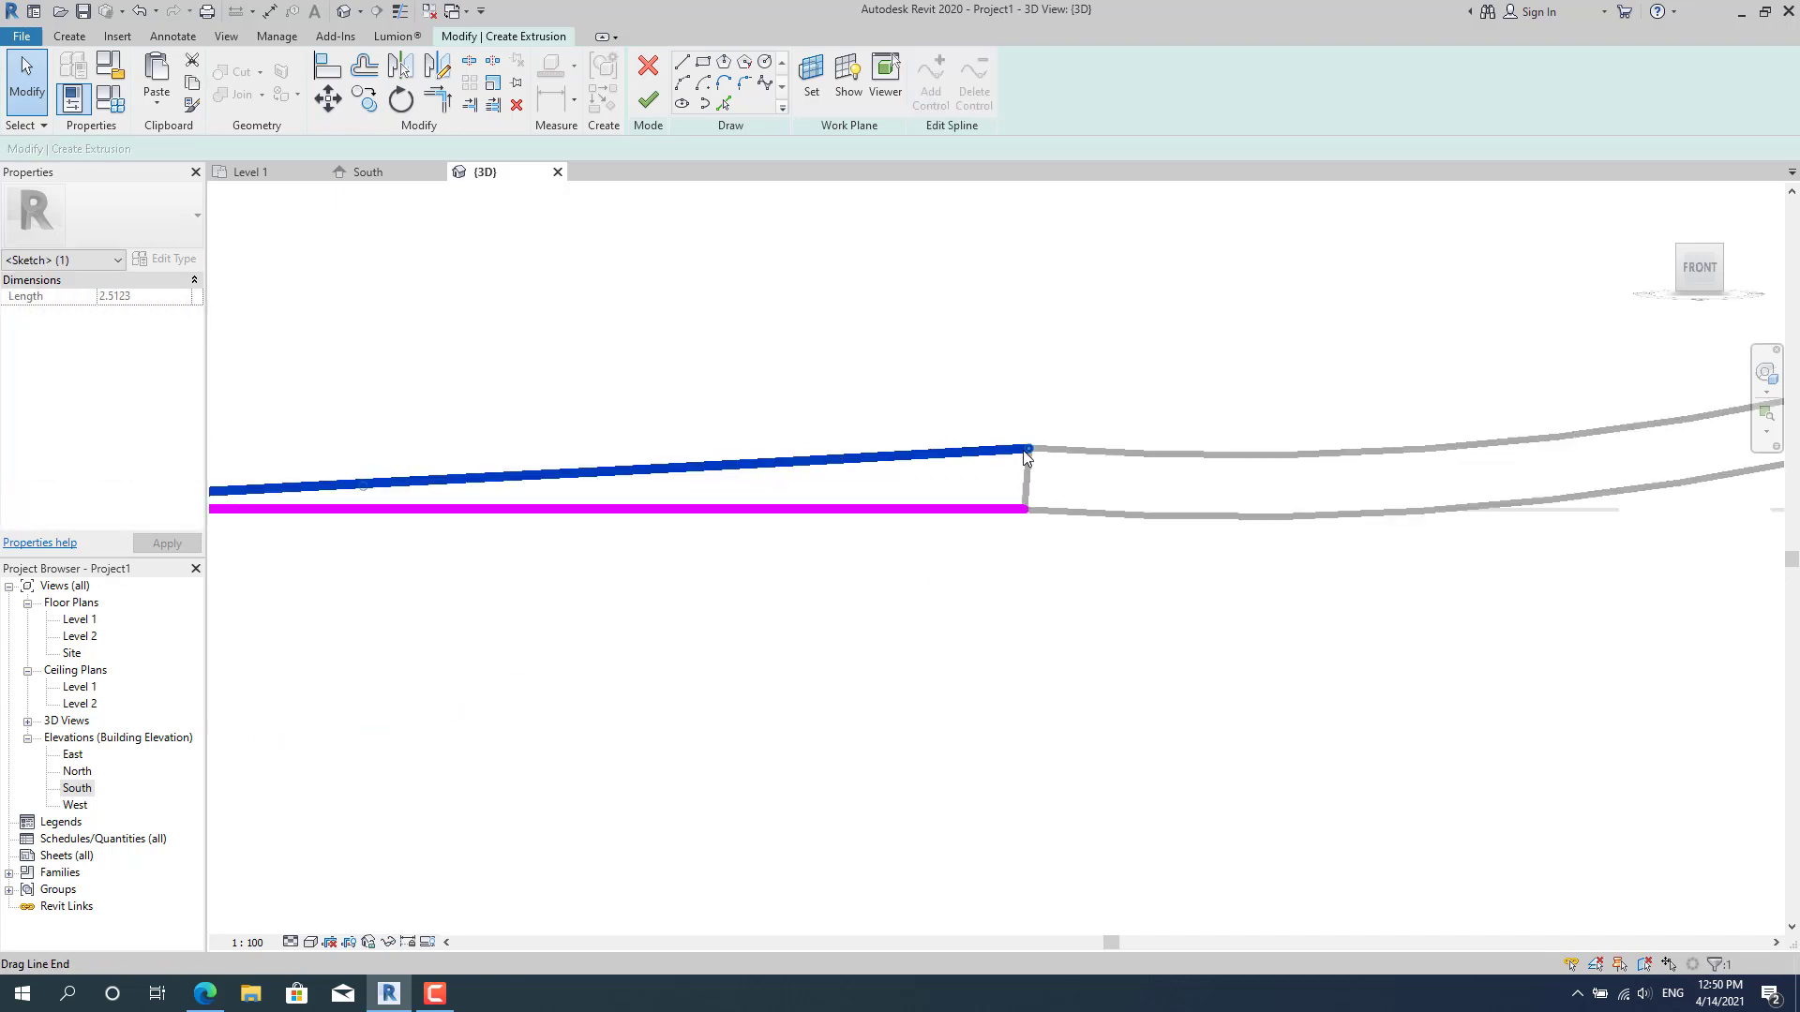
left_click_drag(1027, 456, 1028, 449)
scroll(1008, 469, "down", 2)
left_click(976, 479)
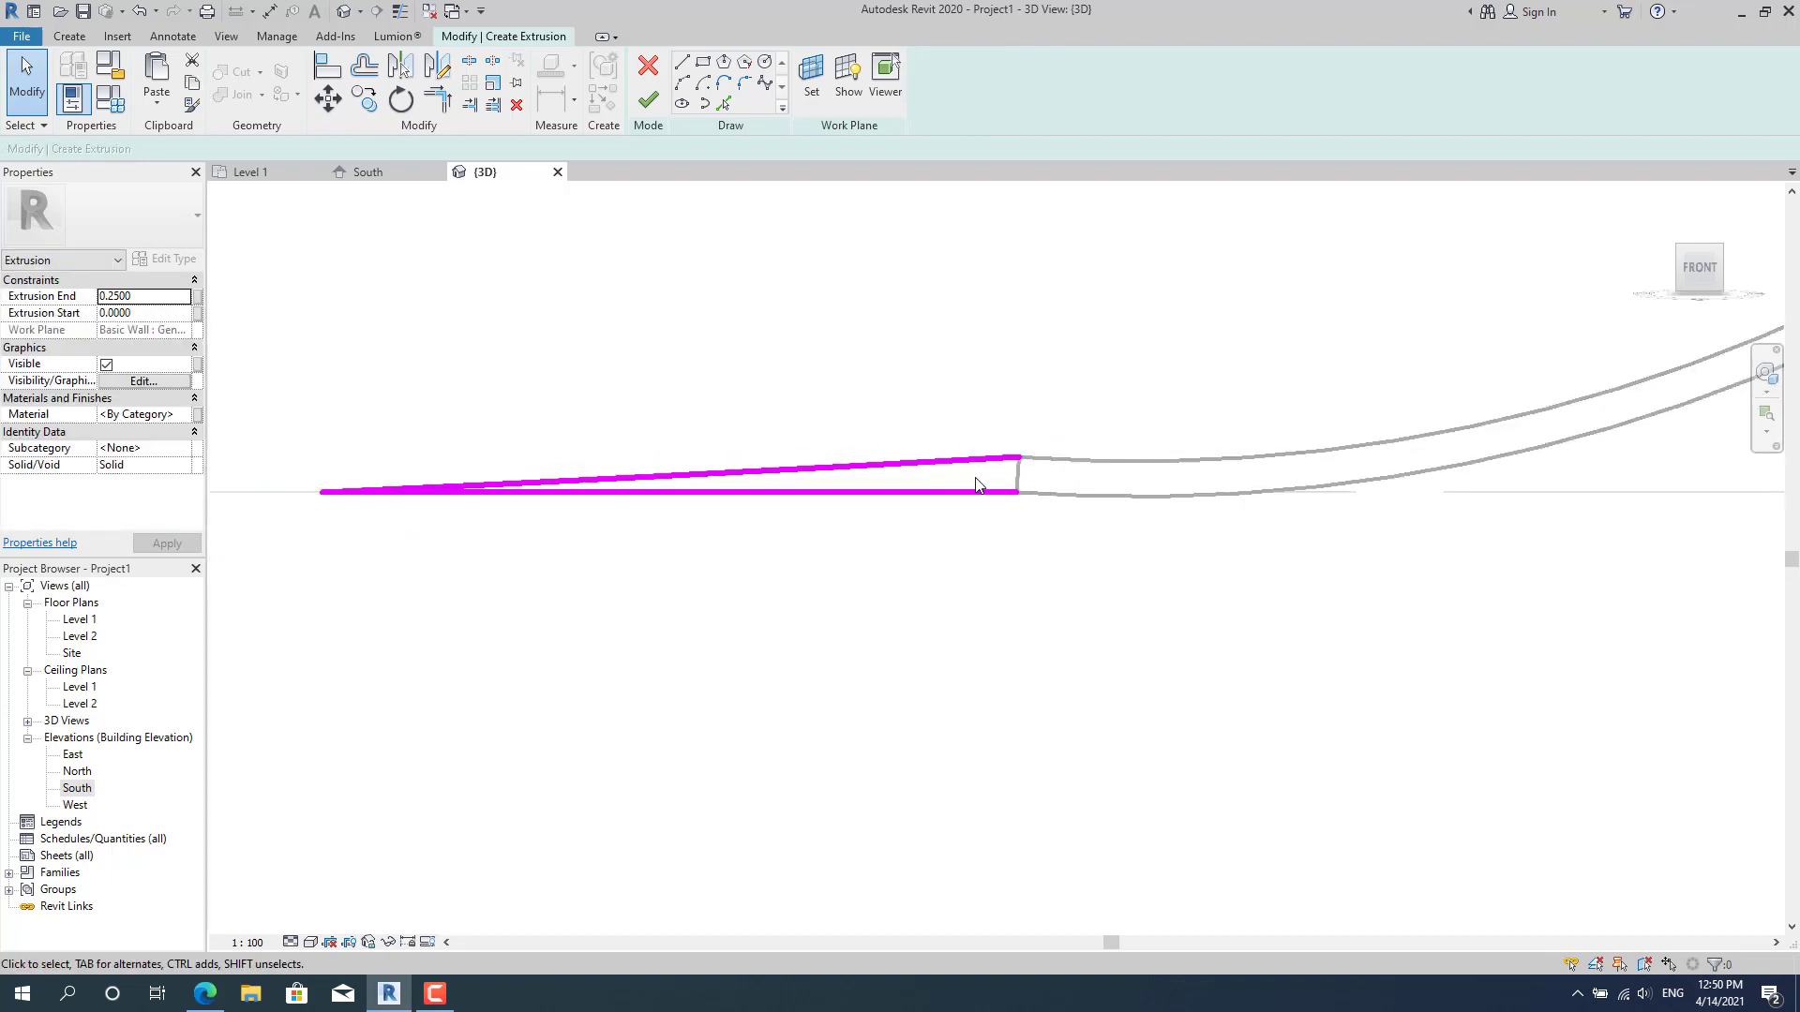
Add a control point to the upper spline and pull it slightly down toward the straight base line.
scroll(928, 476, "up", 2)
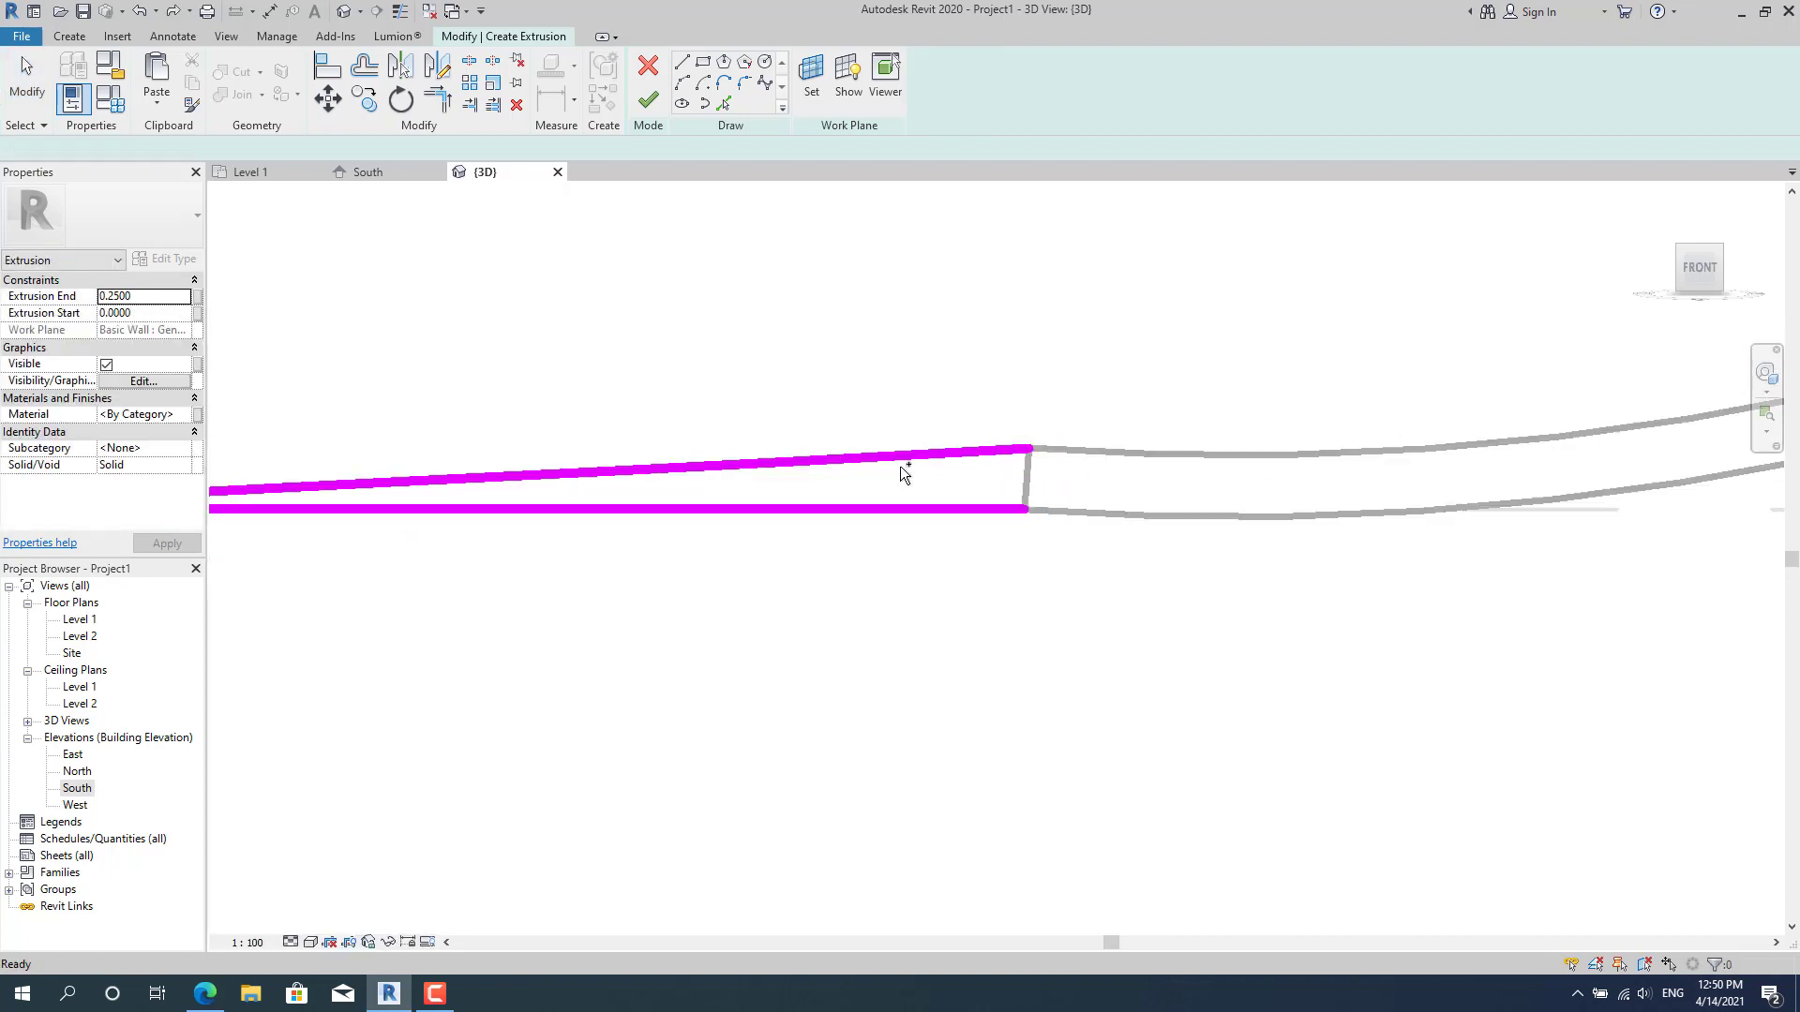
left_click(846, 458)
left_click(931, 80)
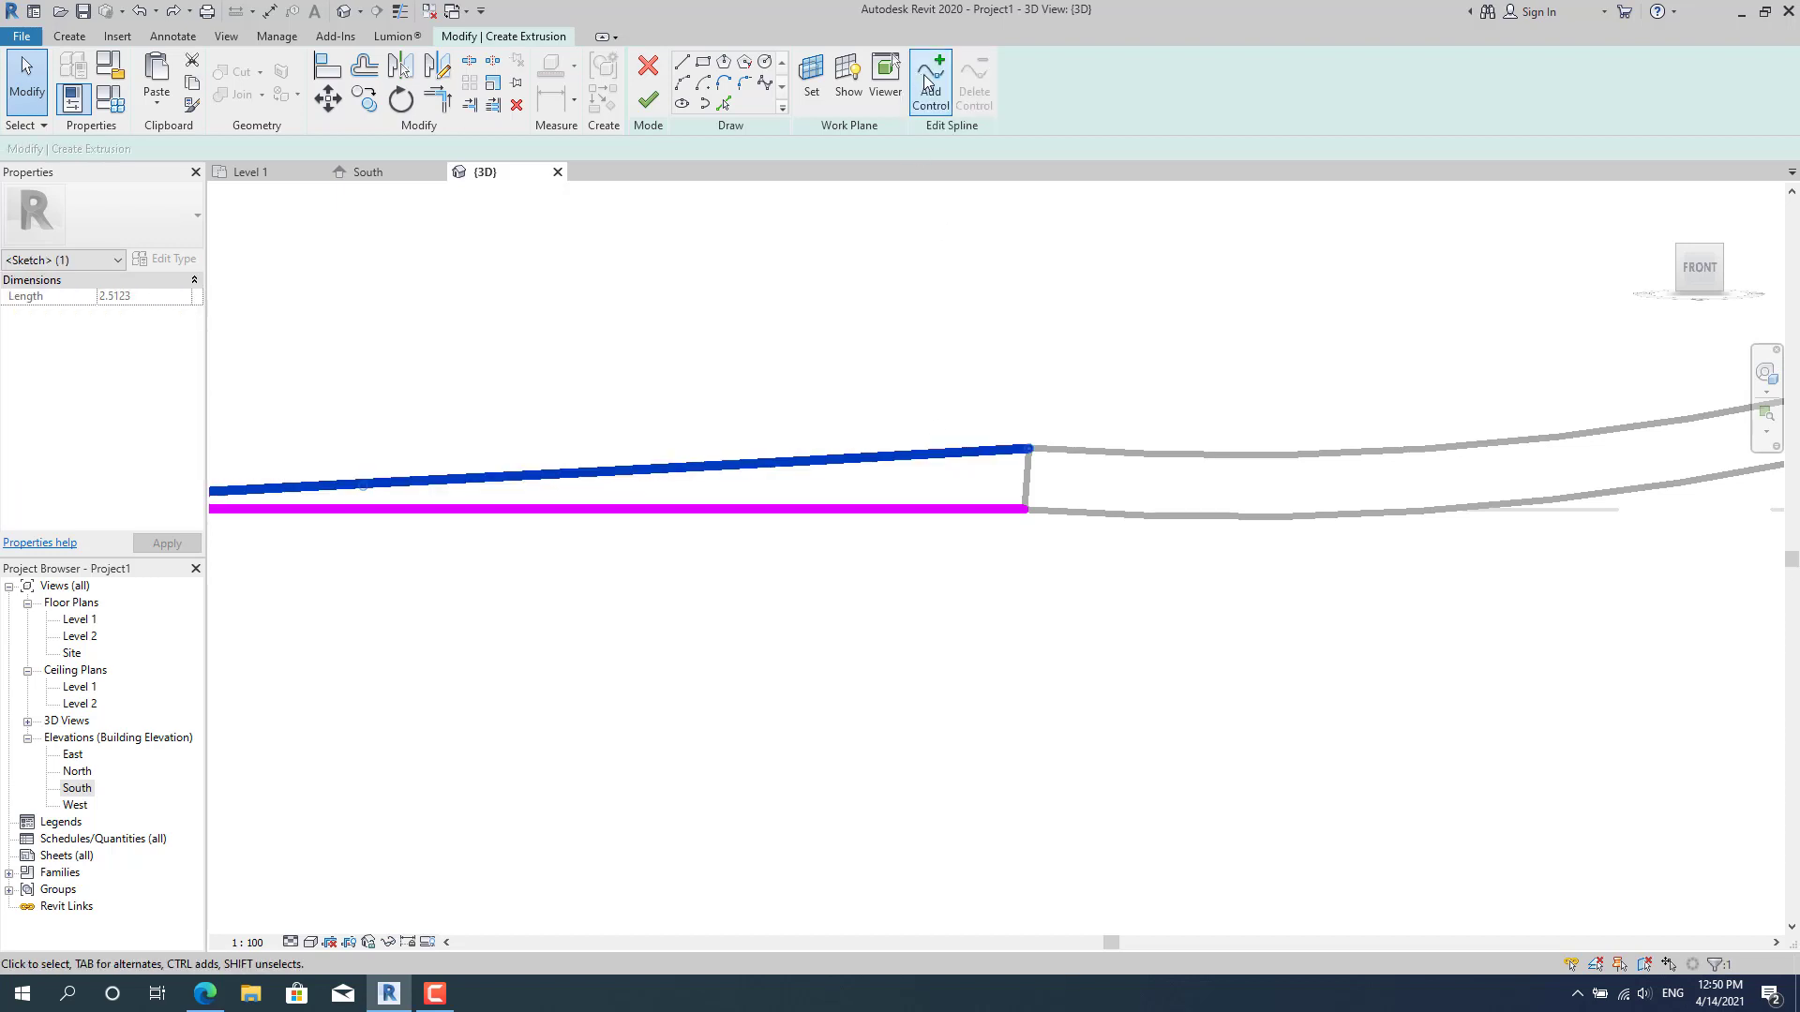
left_click(610, 469)
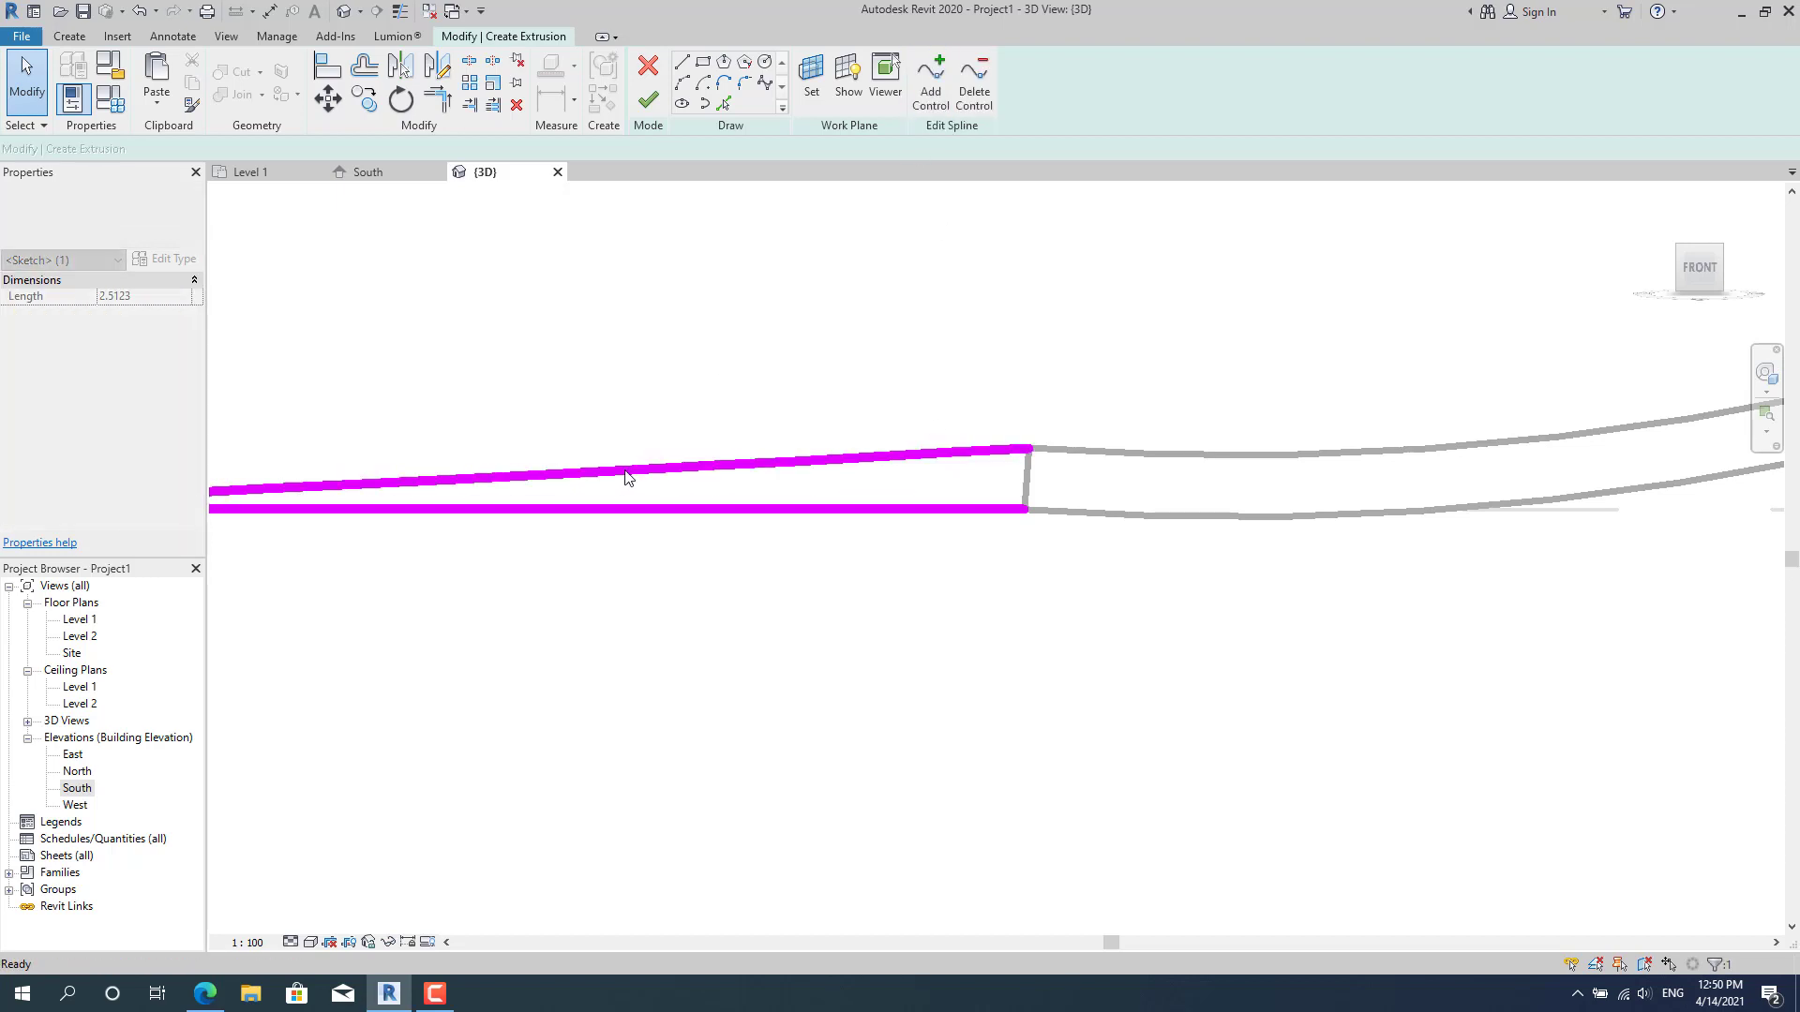
left_click(625, 477)
scroll(559, 474, "down", 1)
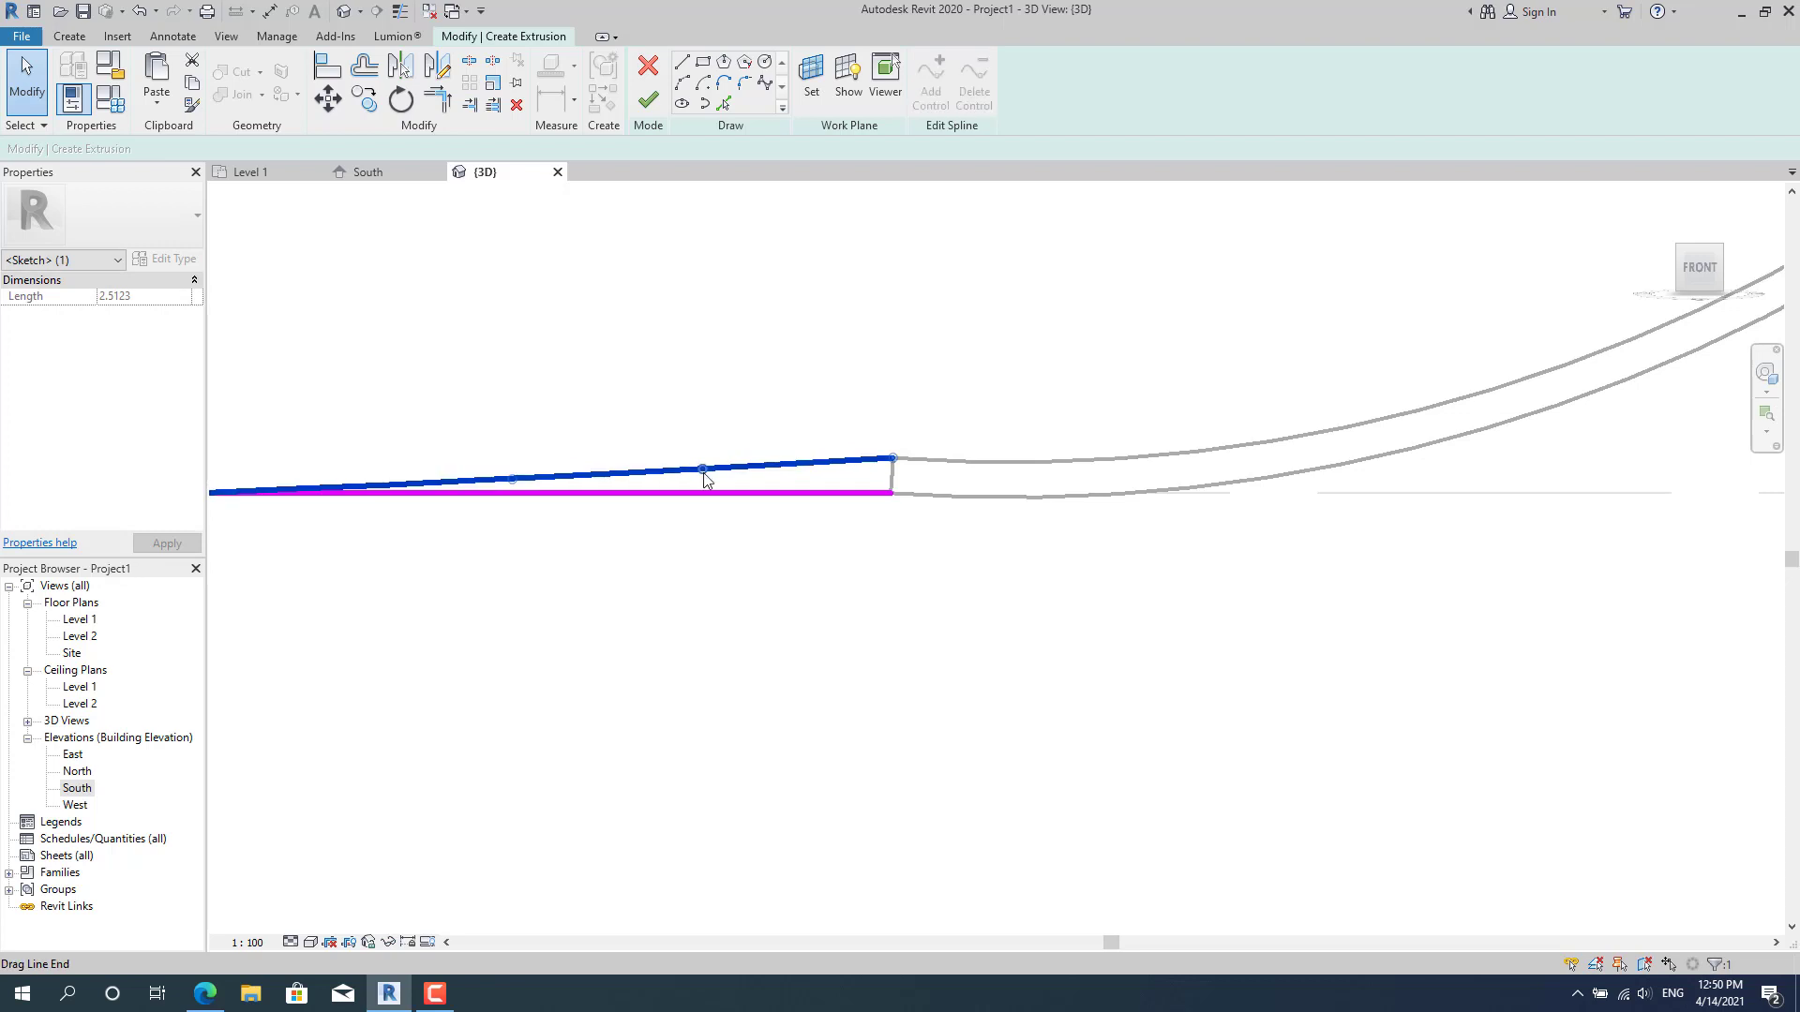
left_click_drag(704, 471, 720, 473)
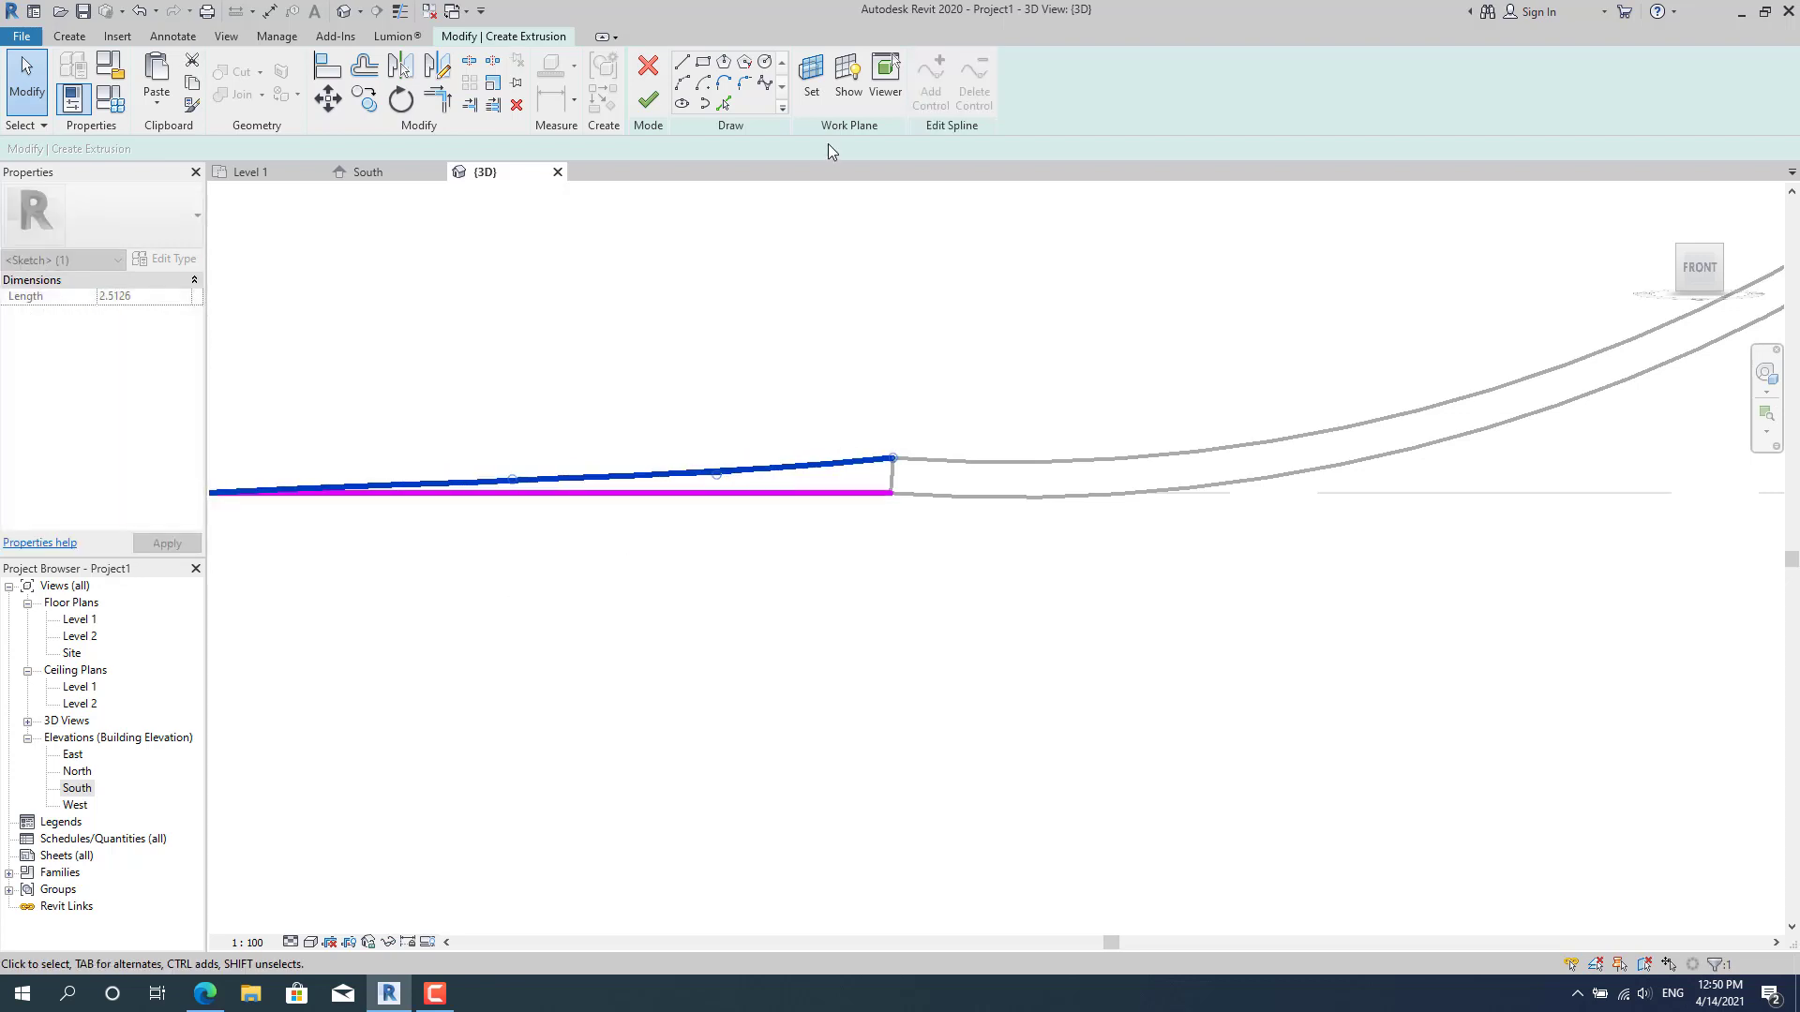
Add another spline control point nearer the curved wall and adjust it so the curve rises smoothly to the wall's upper corner.
left_click(931, 85)
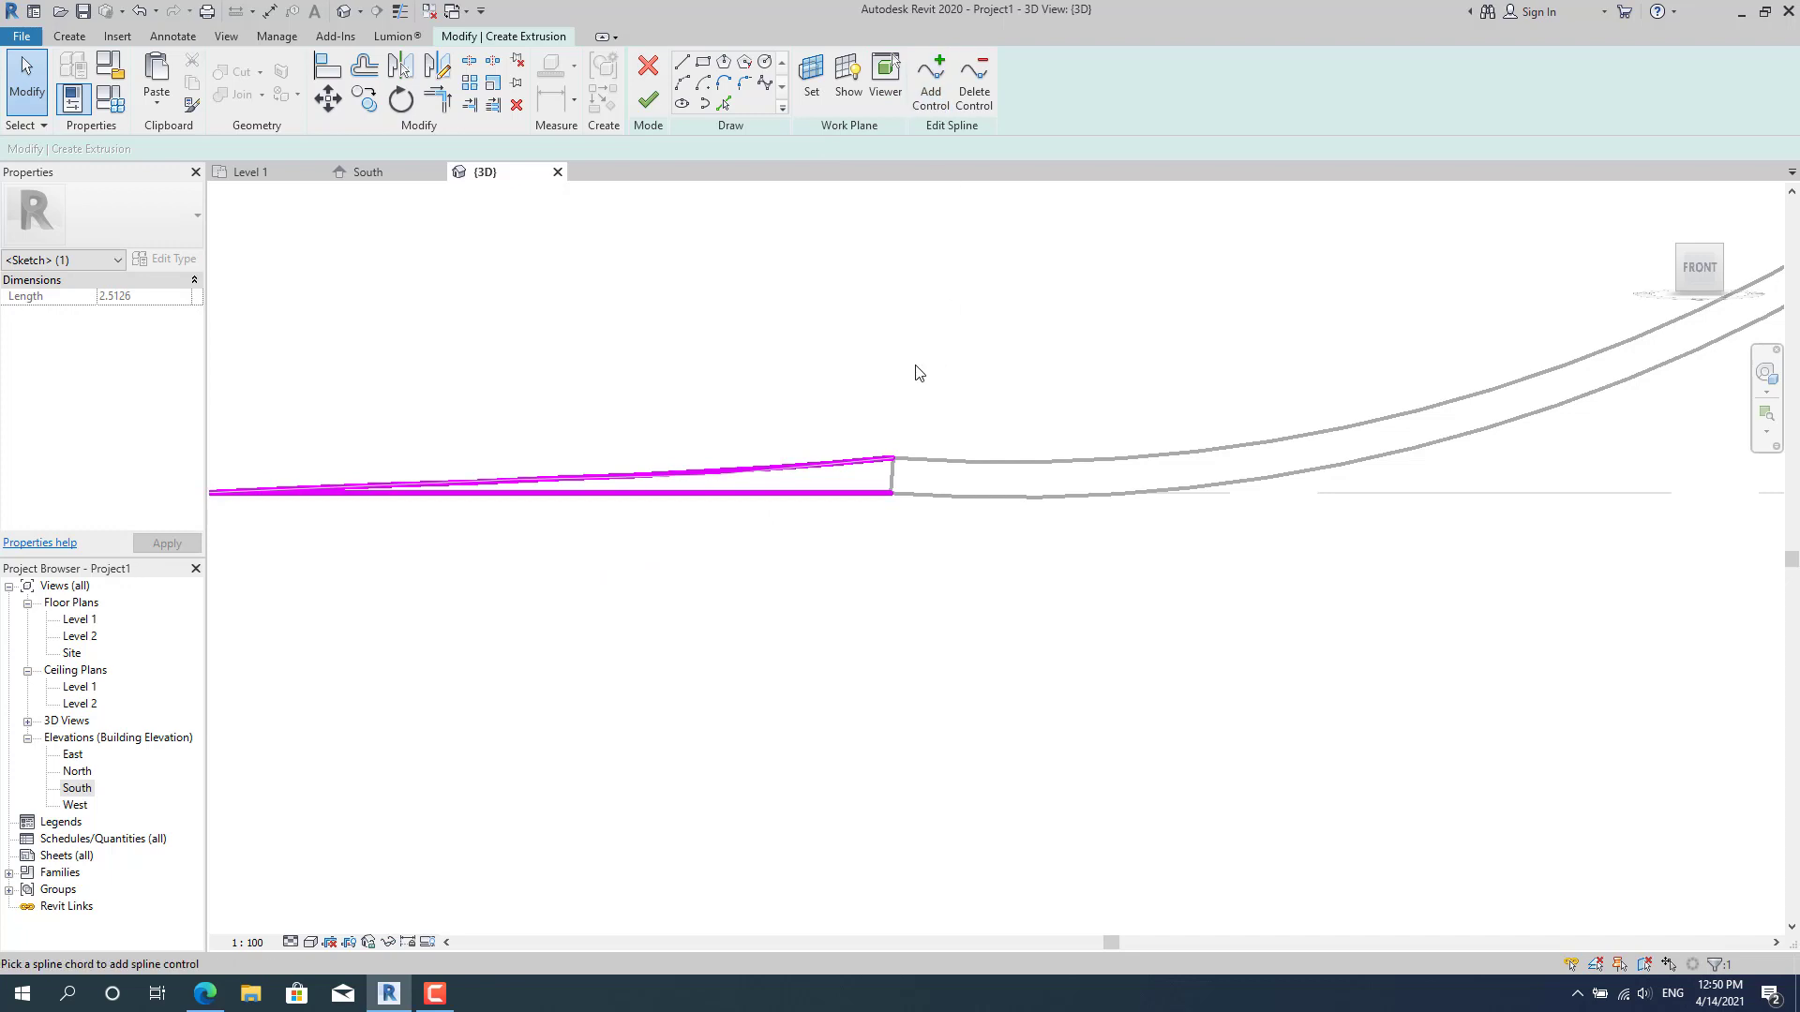
left_click(850, 462)
key("Escape")
scroll(852, 467, "up", 2)
left_click(788, 471)
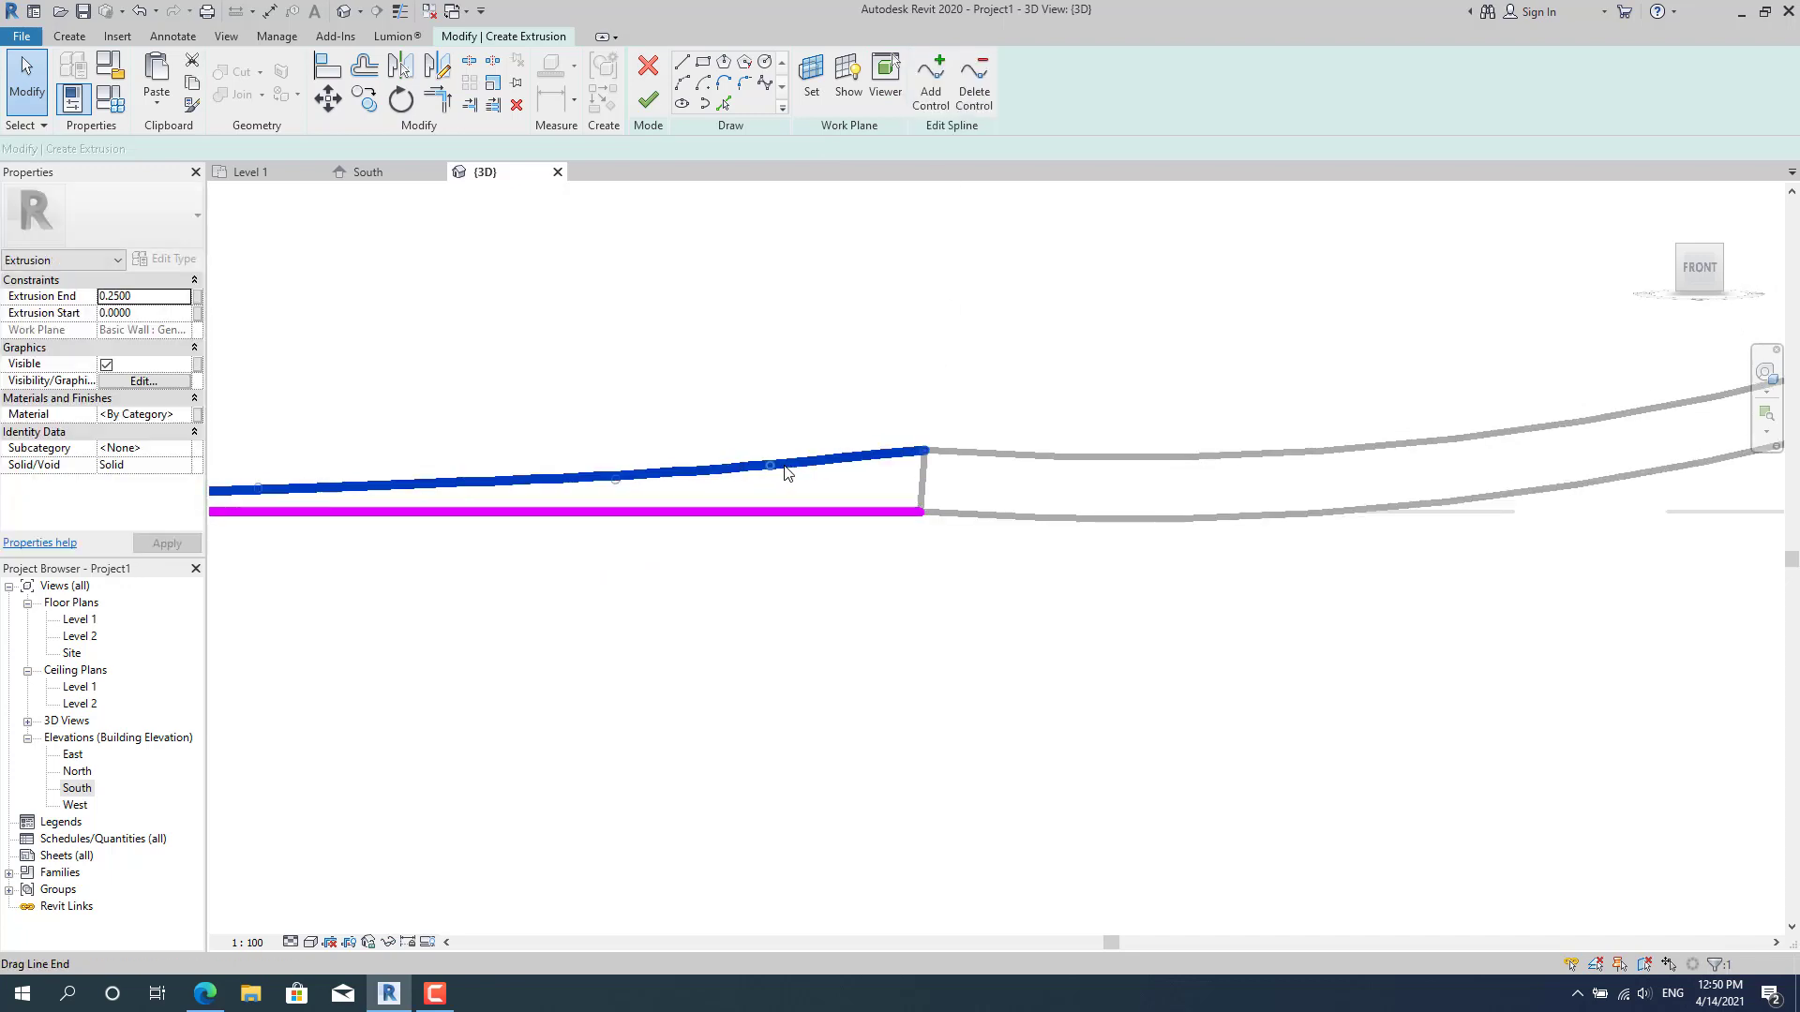
mouse_move(771, 466)
left_mouse_down()
mouse_move(893, 459)
mouse_move(872, 463)
left_mouse_up()
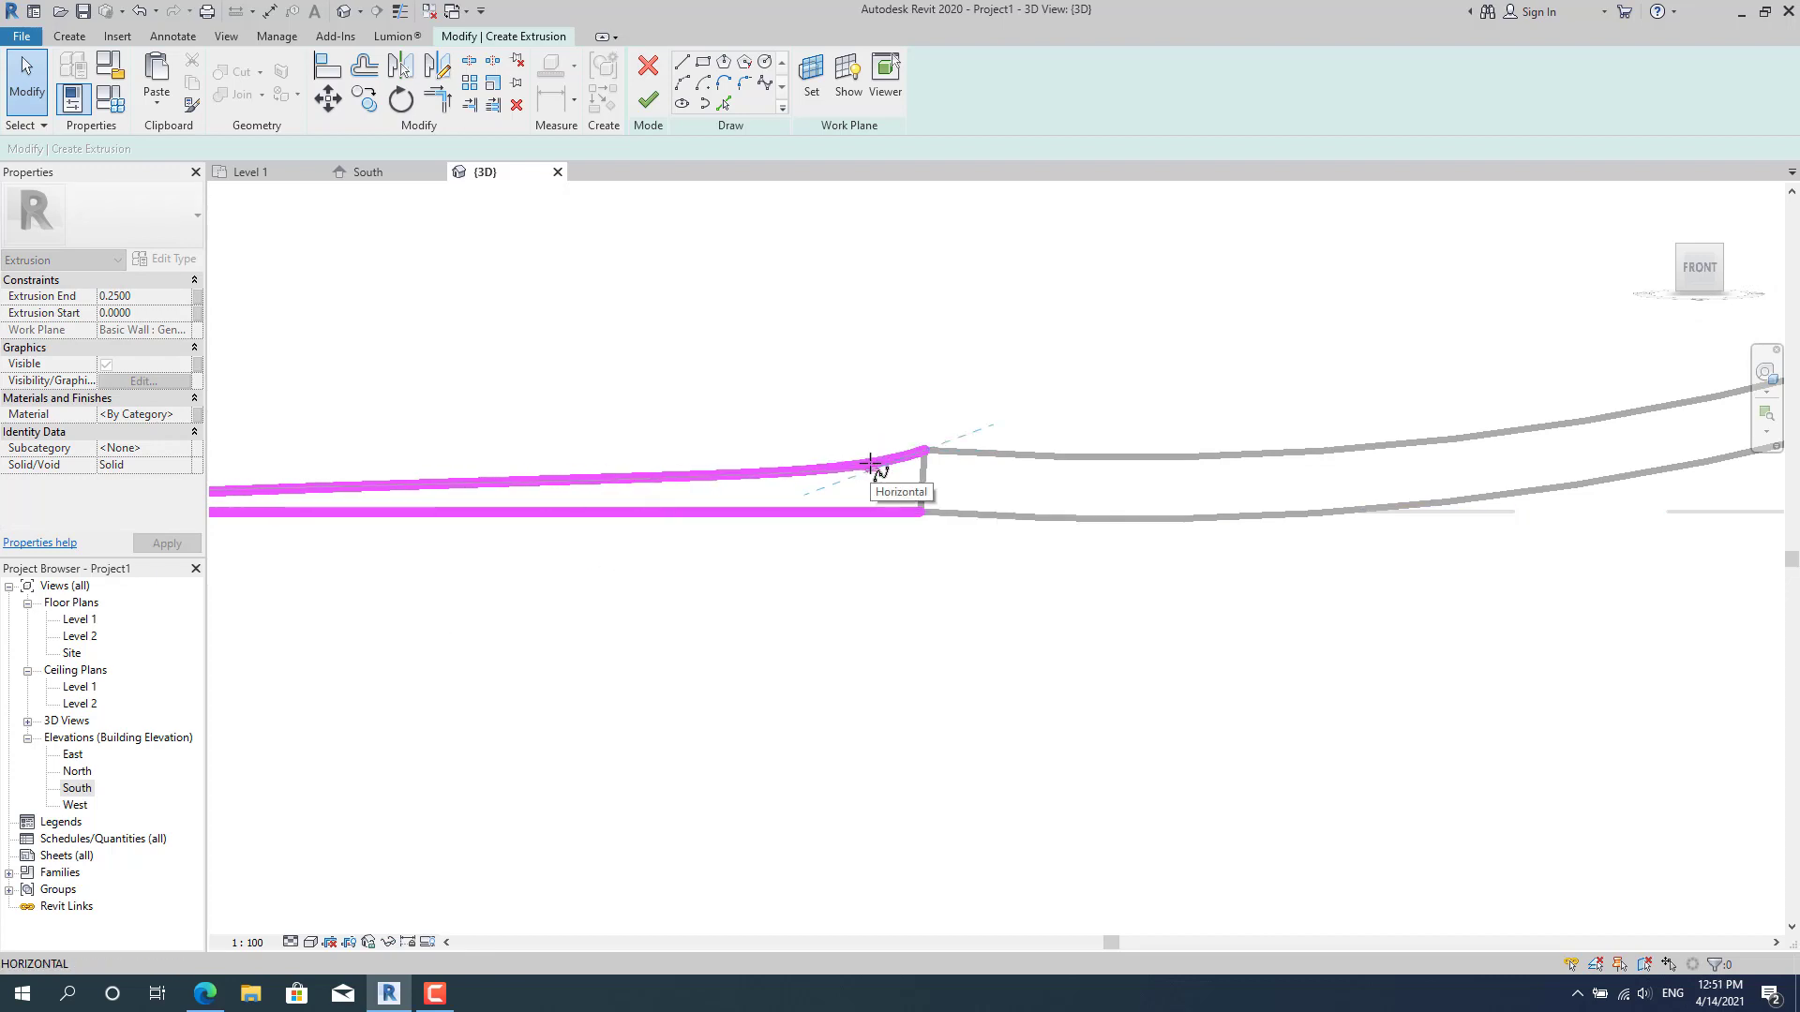
left_click(872, 463)
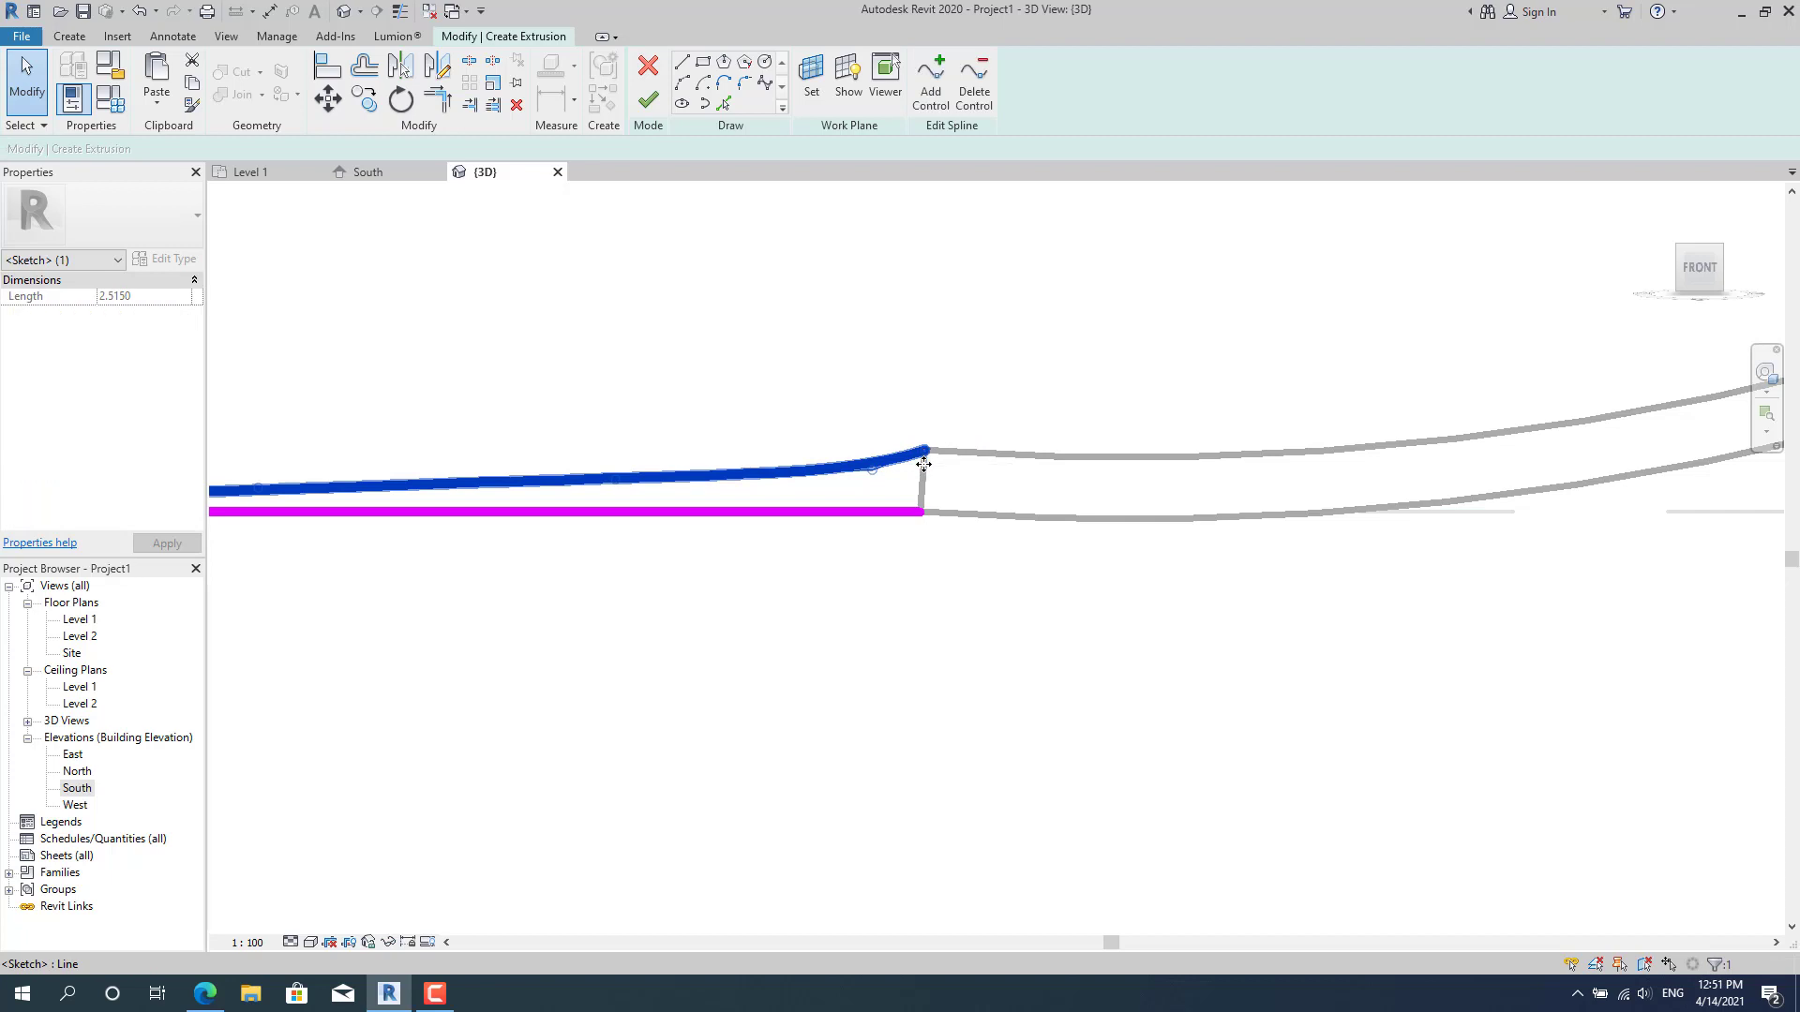
left_click_drag(925, 453, 779, 461)
scroll(908, 558, "down", 4)
left_click(900, 587)
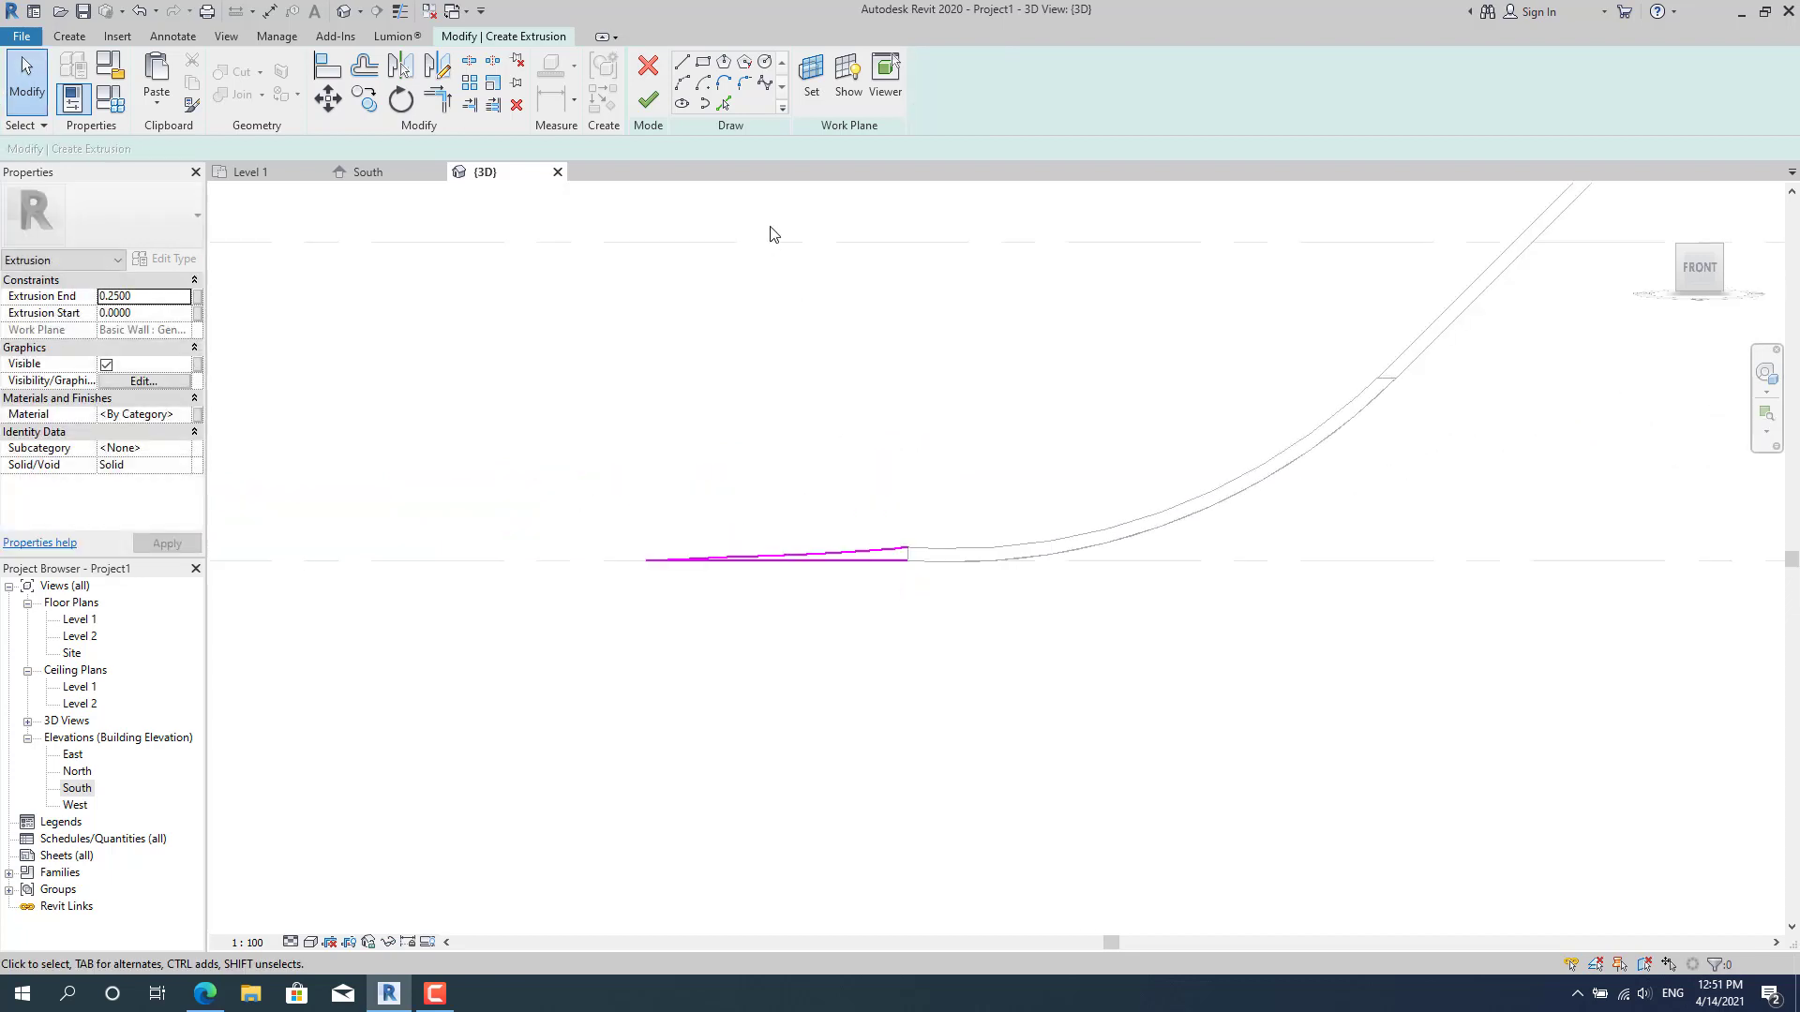
Close the profile with a straight line along the curved wall's end, from the upper to the lower corner, and finish the extrusion.
left_click(646, 103)
key("Return")
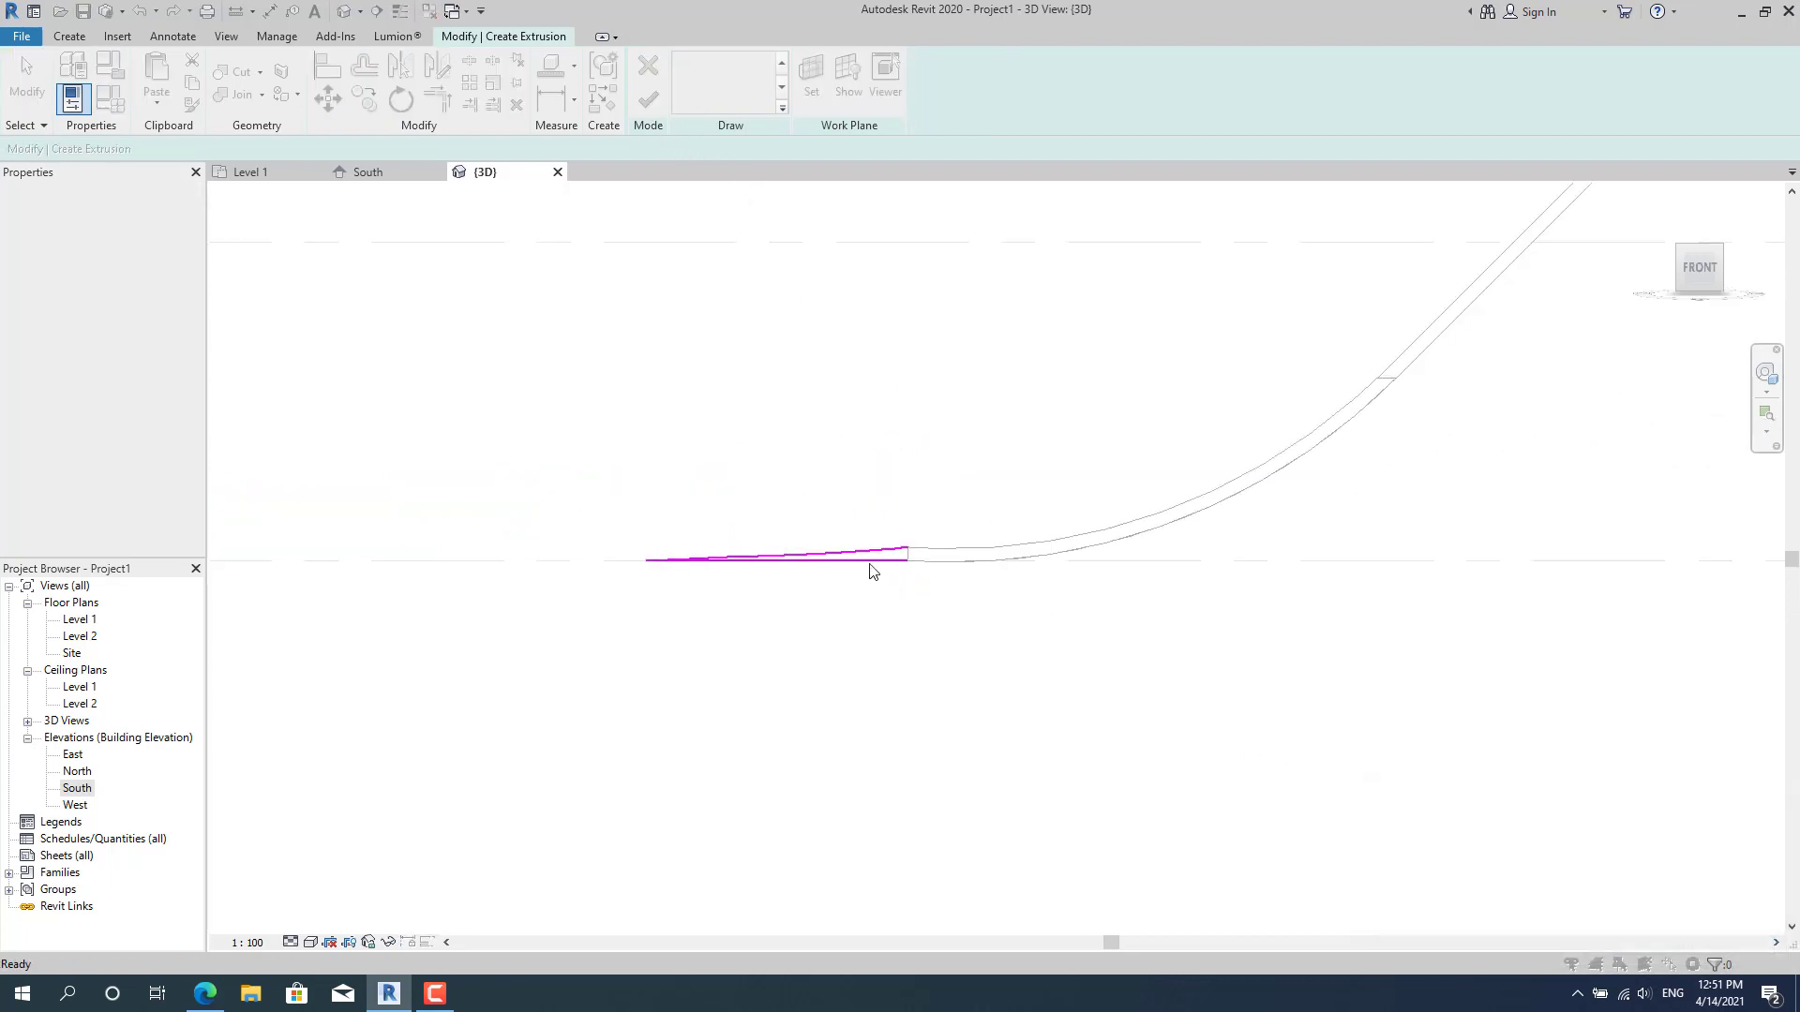
scroll(872, 562, "up", 3)
scroll(839, 525, "up", 2)
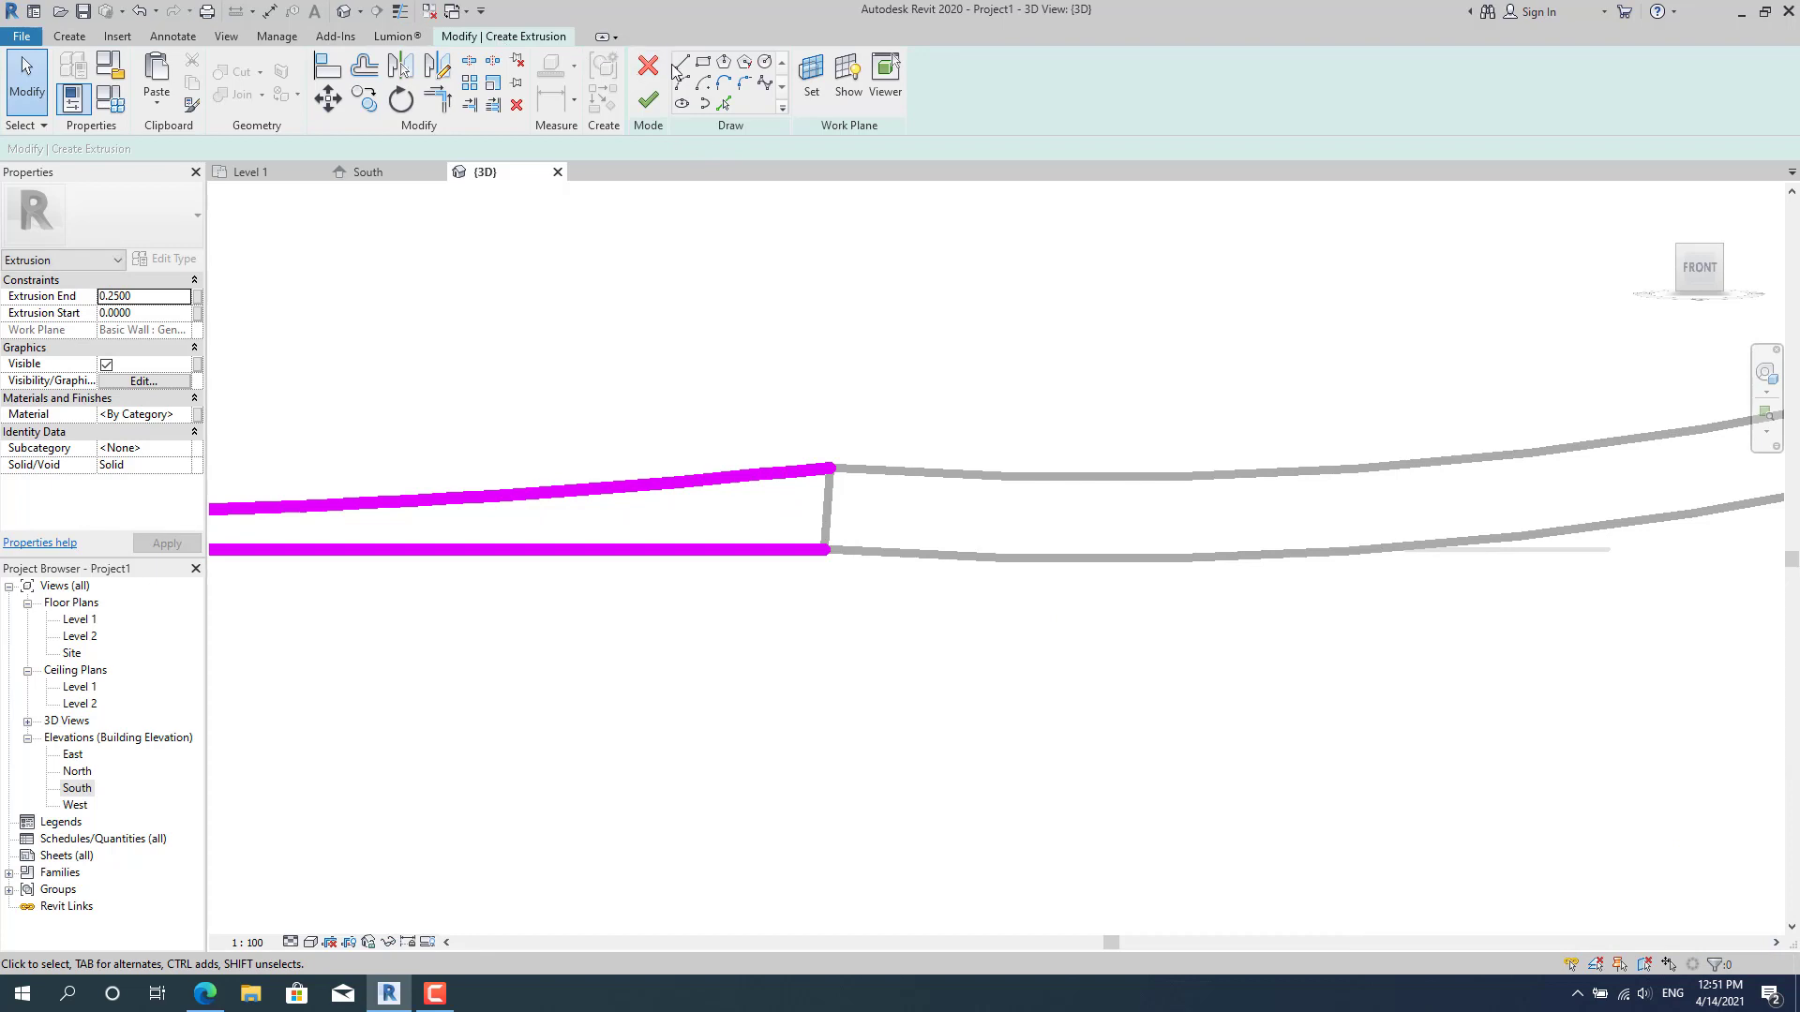
left_click(681, 64)
left_click(830, 467)
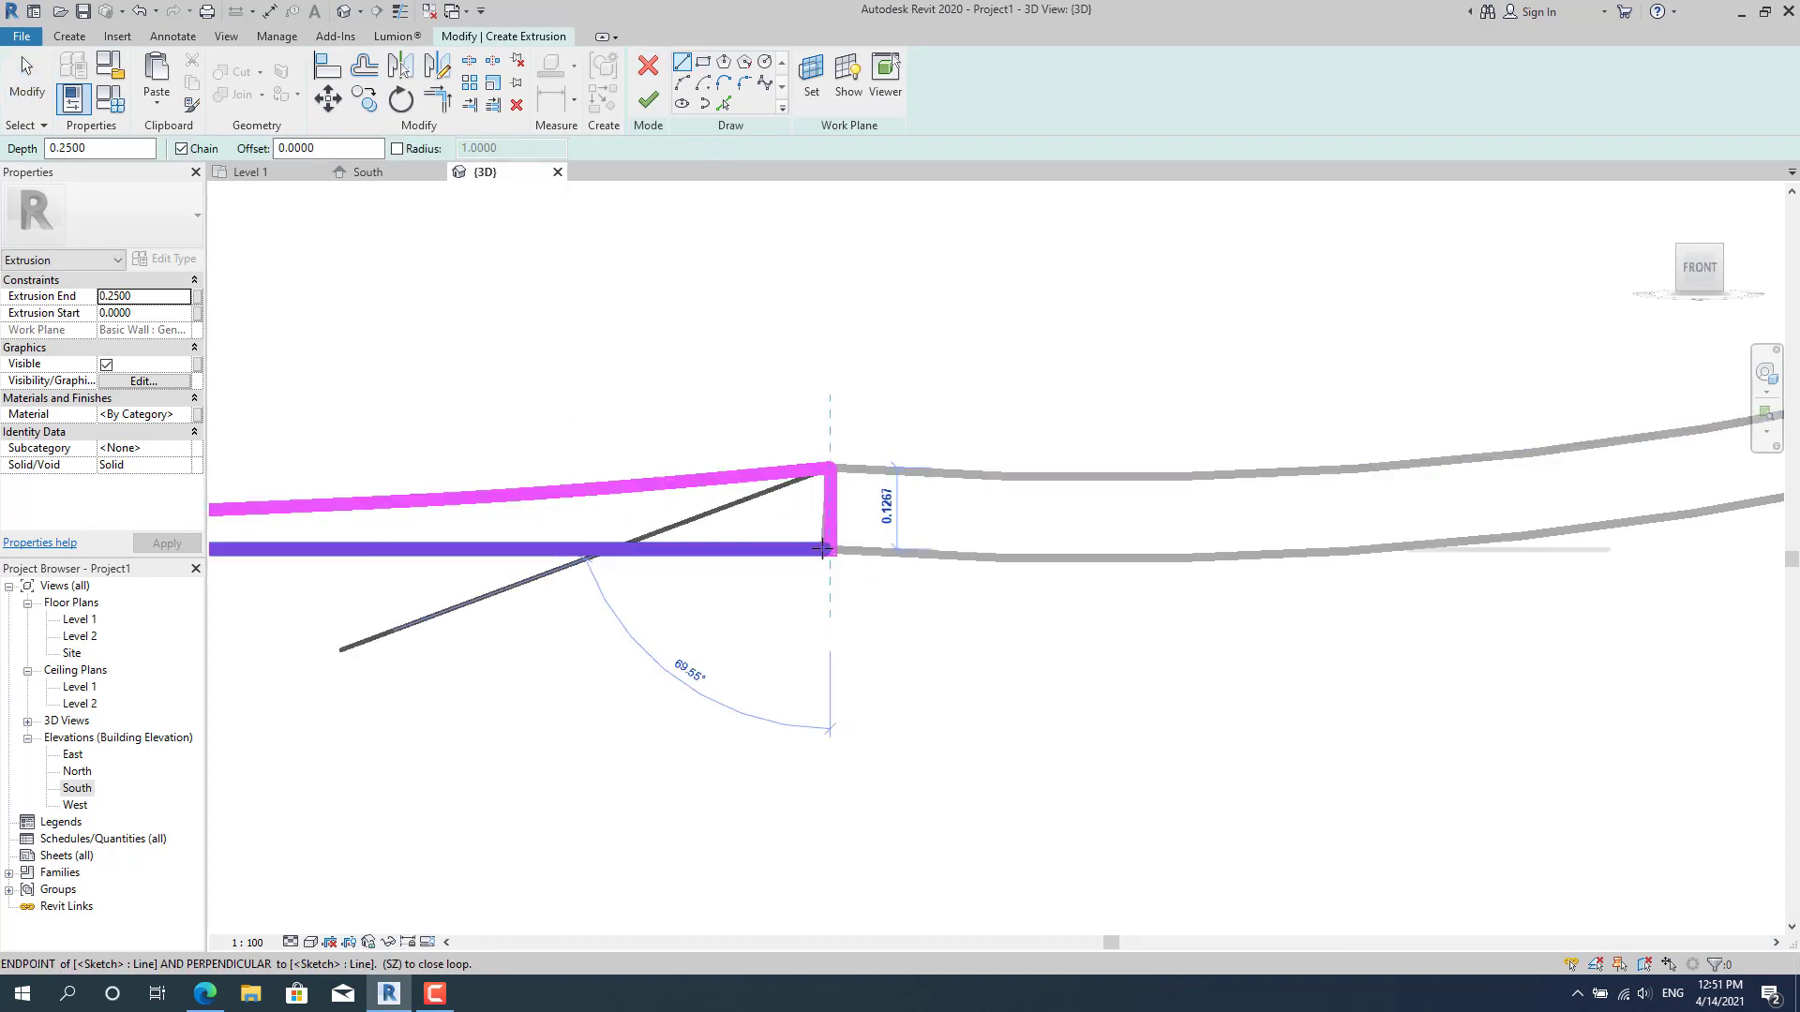
left_click(822, 550)
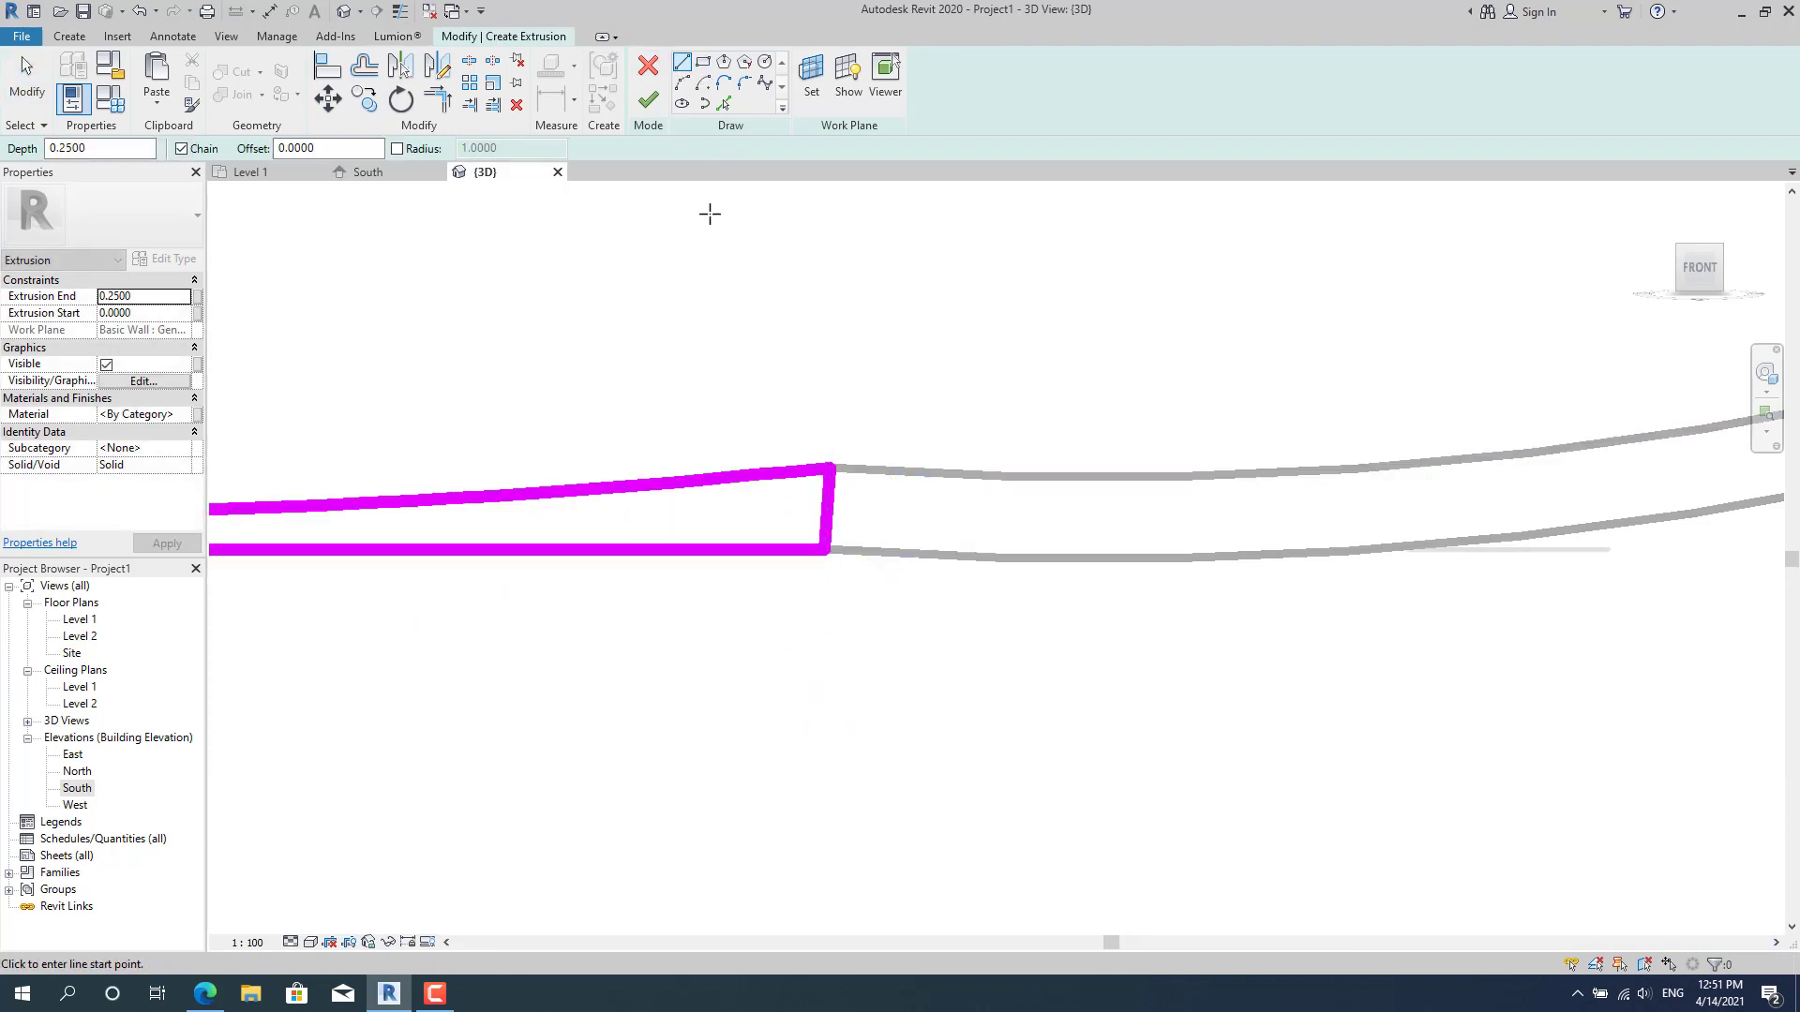
left_click(647, 101)
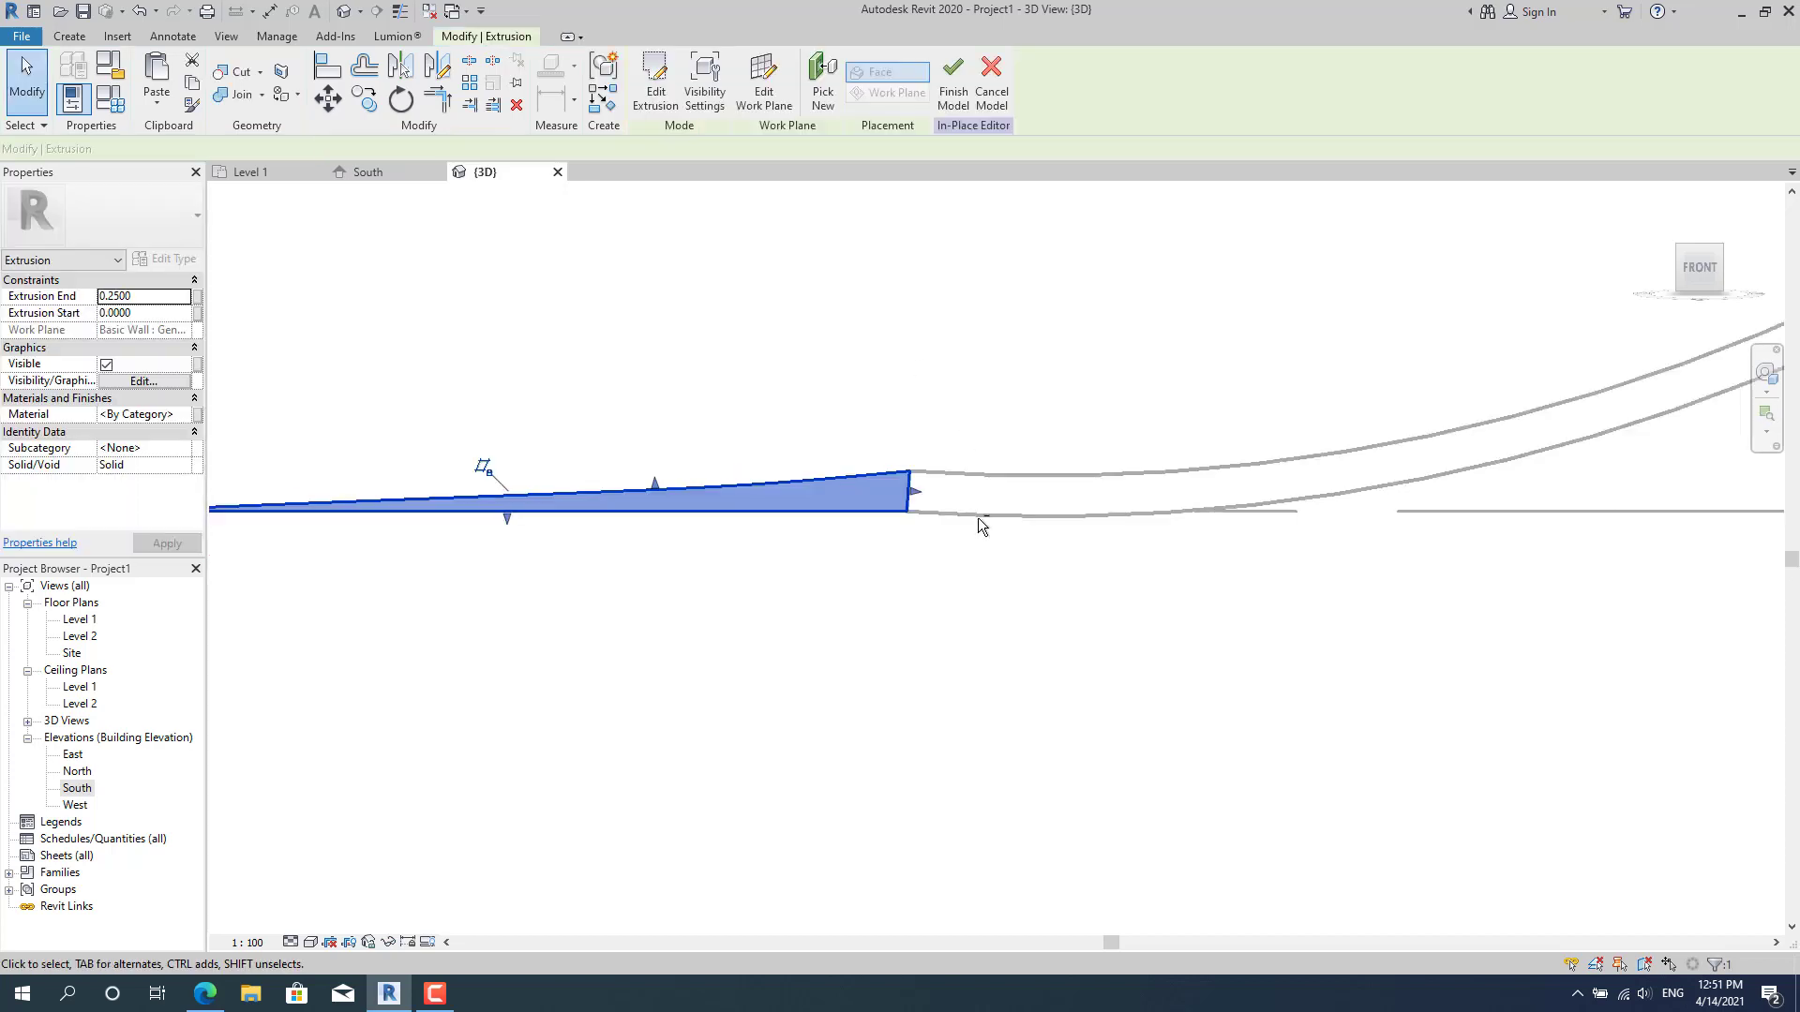
Examine the new wedge-shaped extrusion beside the curved wall from an angled 3D view.
scroll(1018, 647, "down", 4)
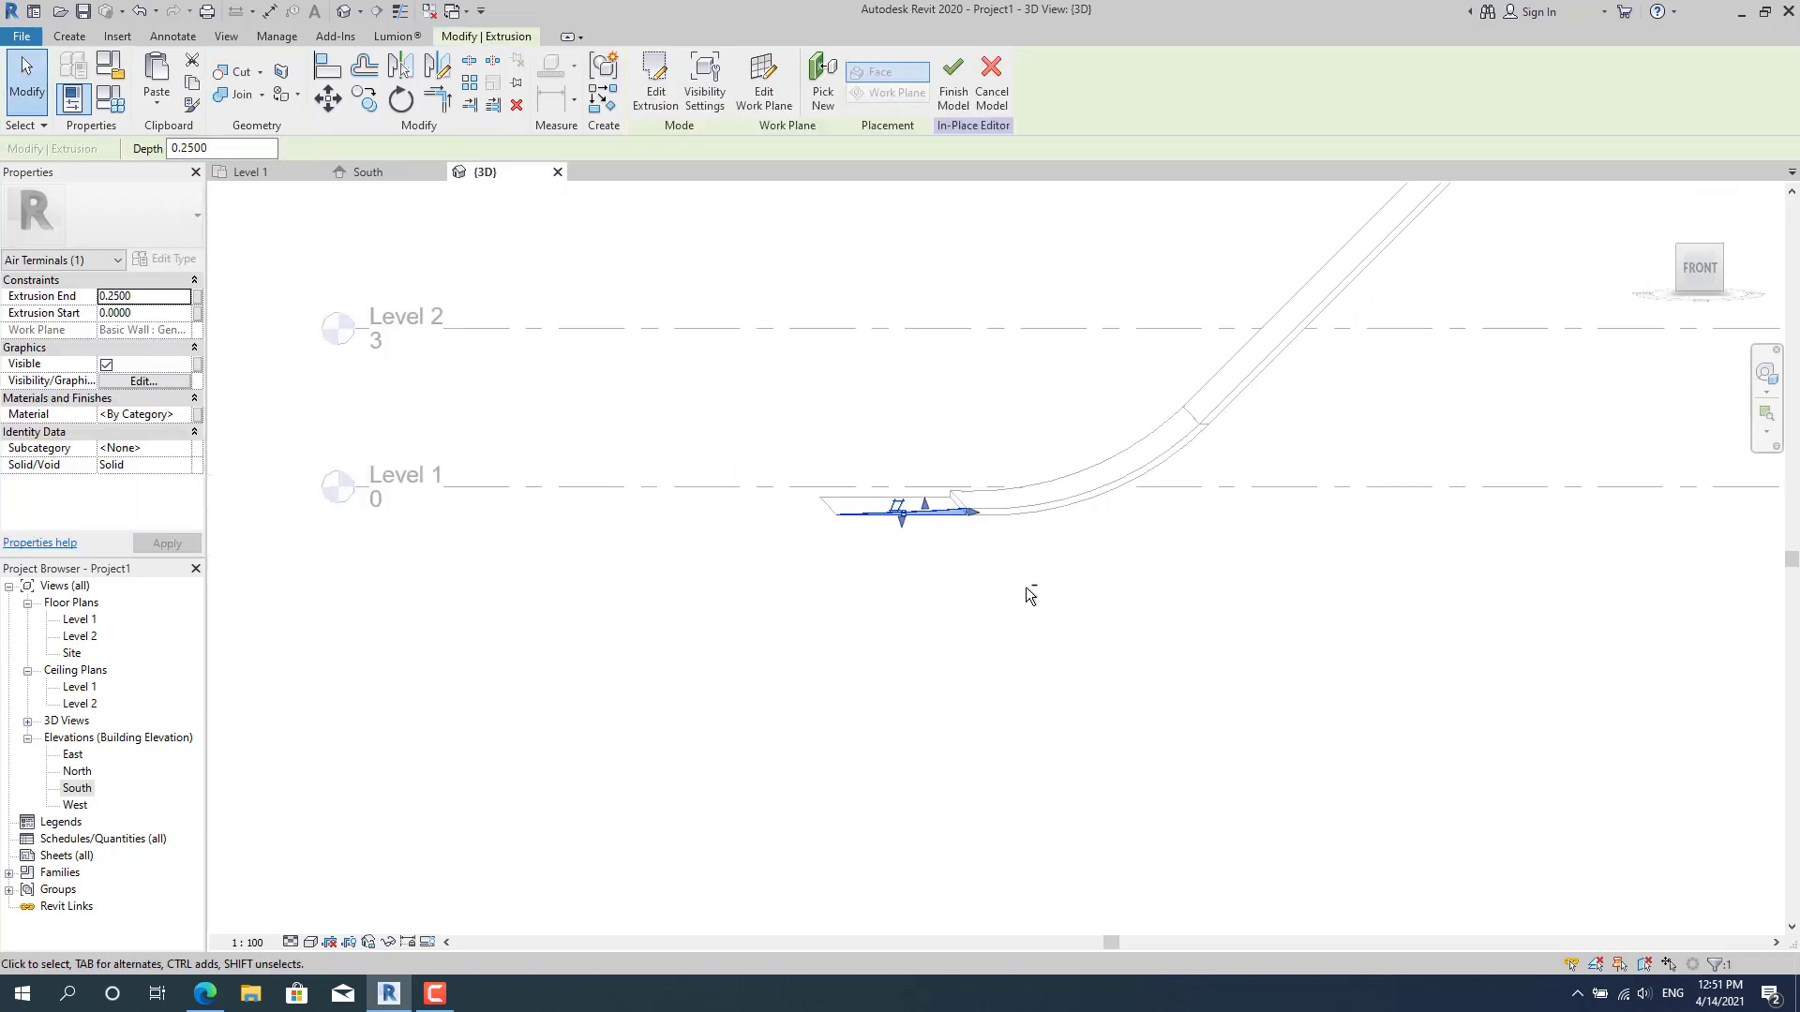
scroll(764, 528, "up", 2)
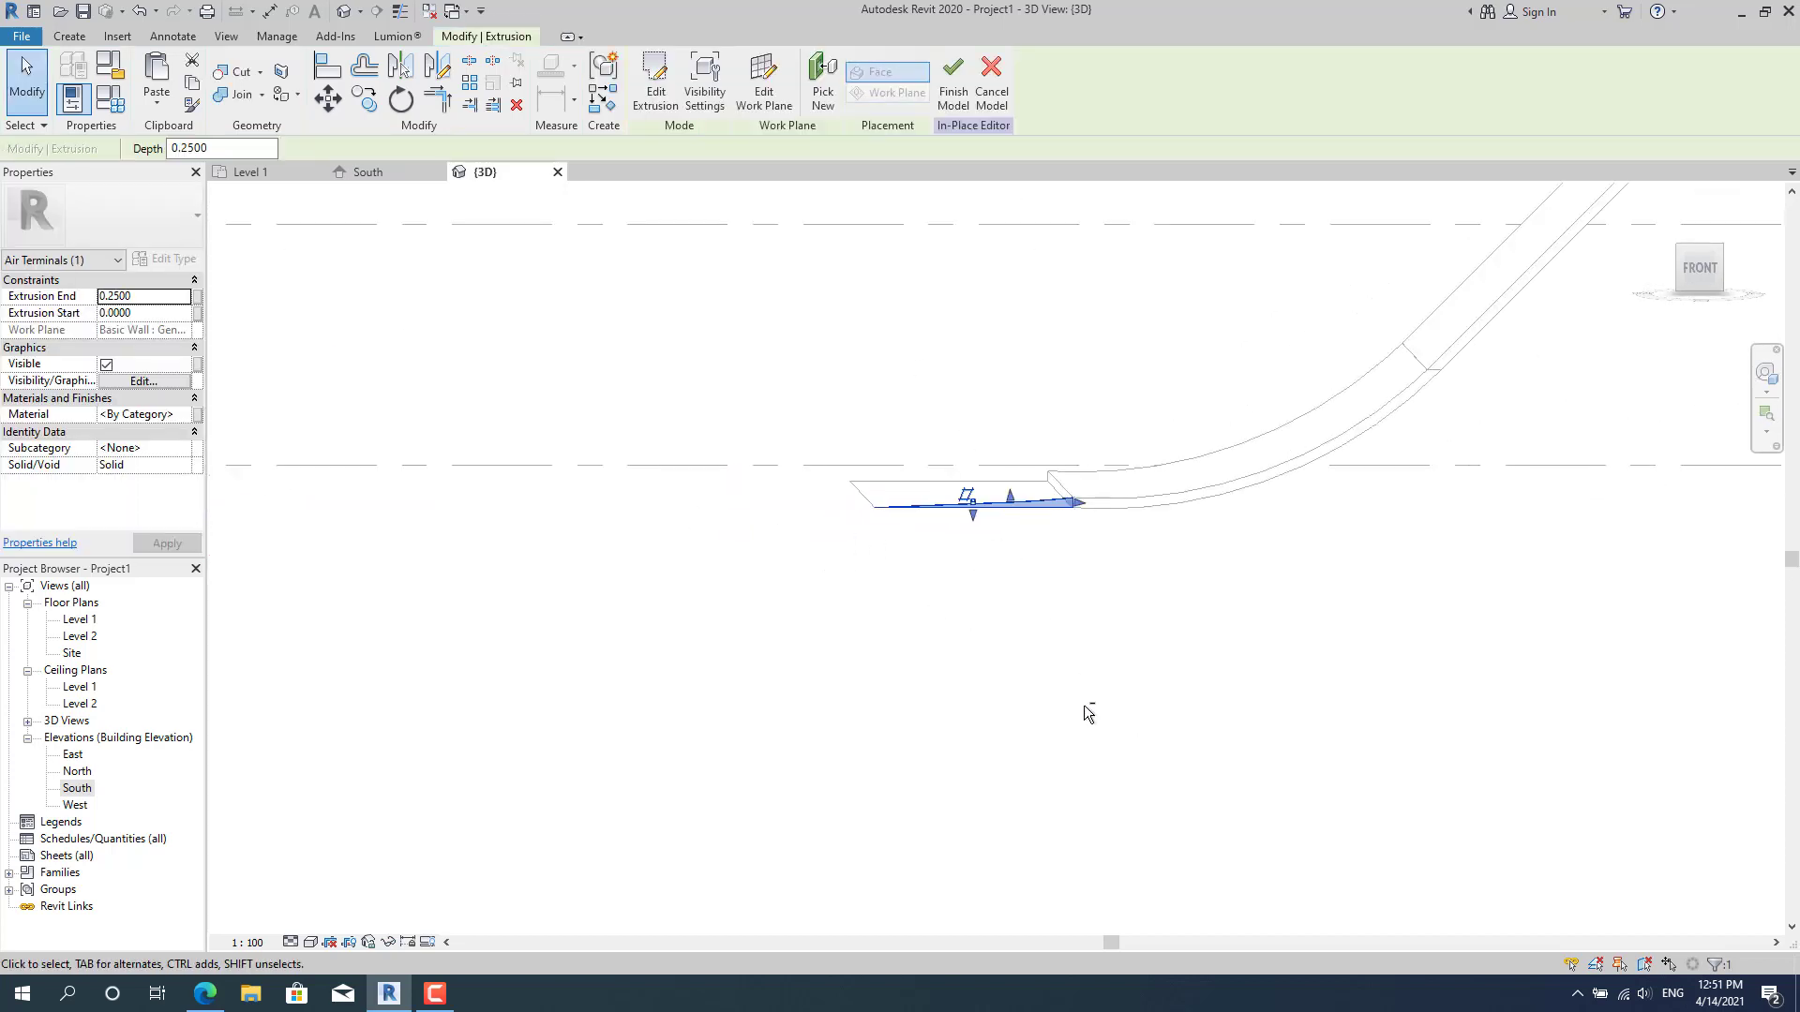
scroll(1109, 672, "down", 1)
middle_click_drag(1083, 546, 1079, 585, "shift")
scroll(1139, 656, "up", 4)
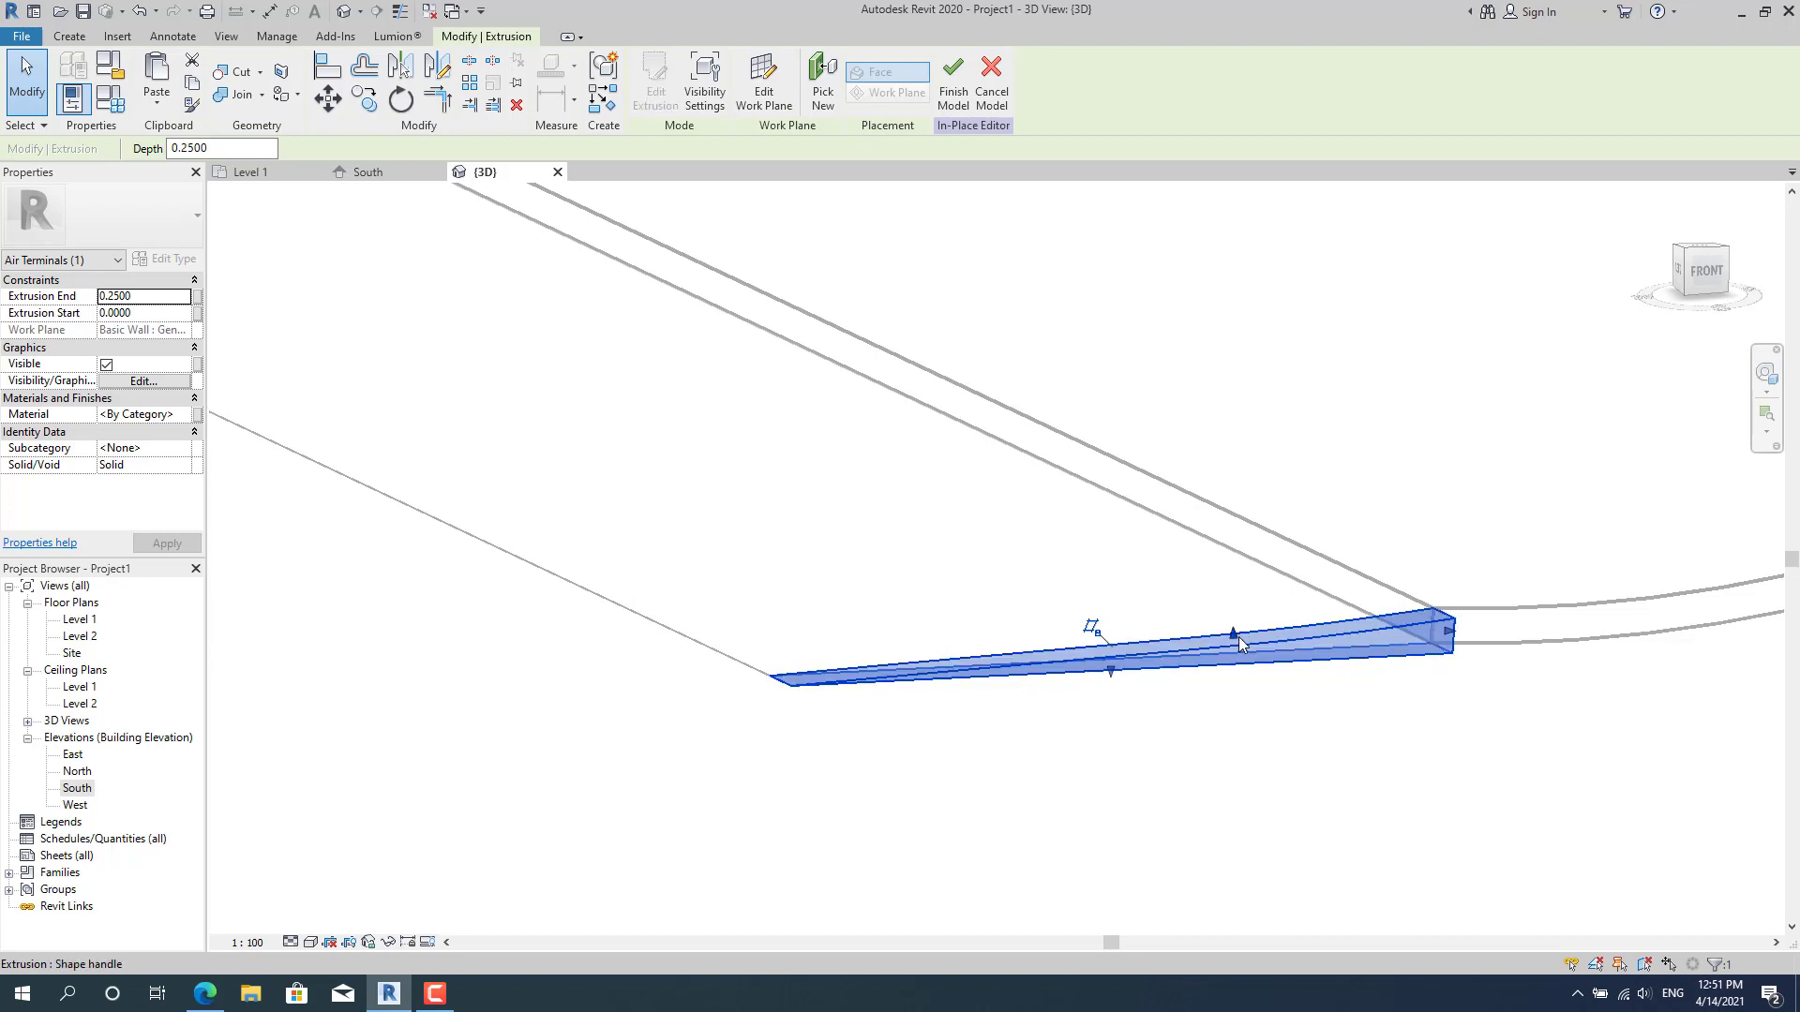
key("Escape")
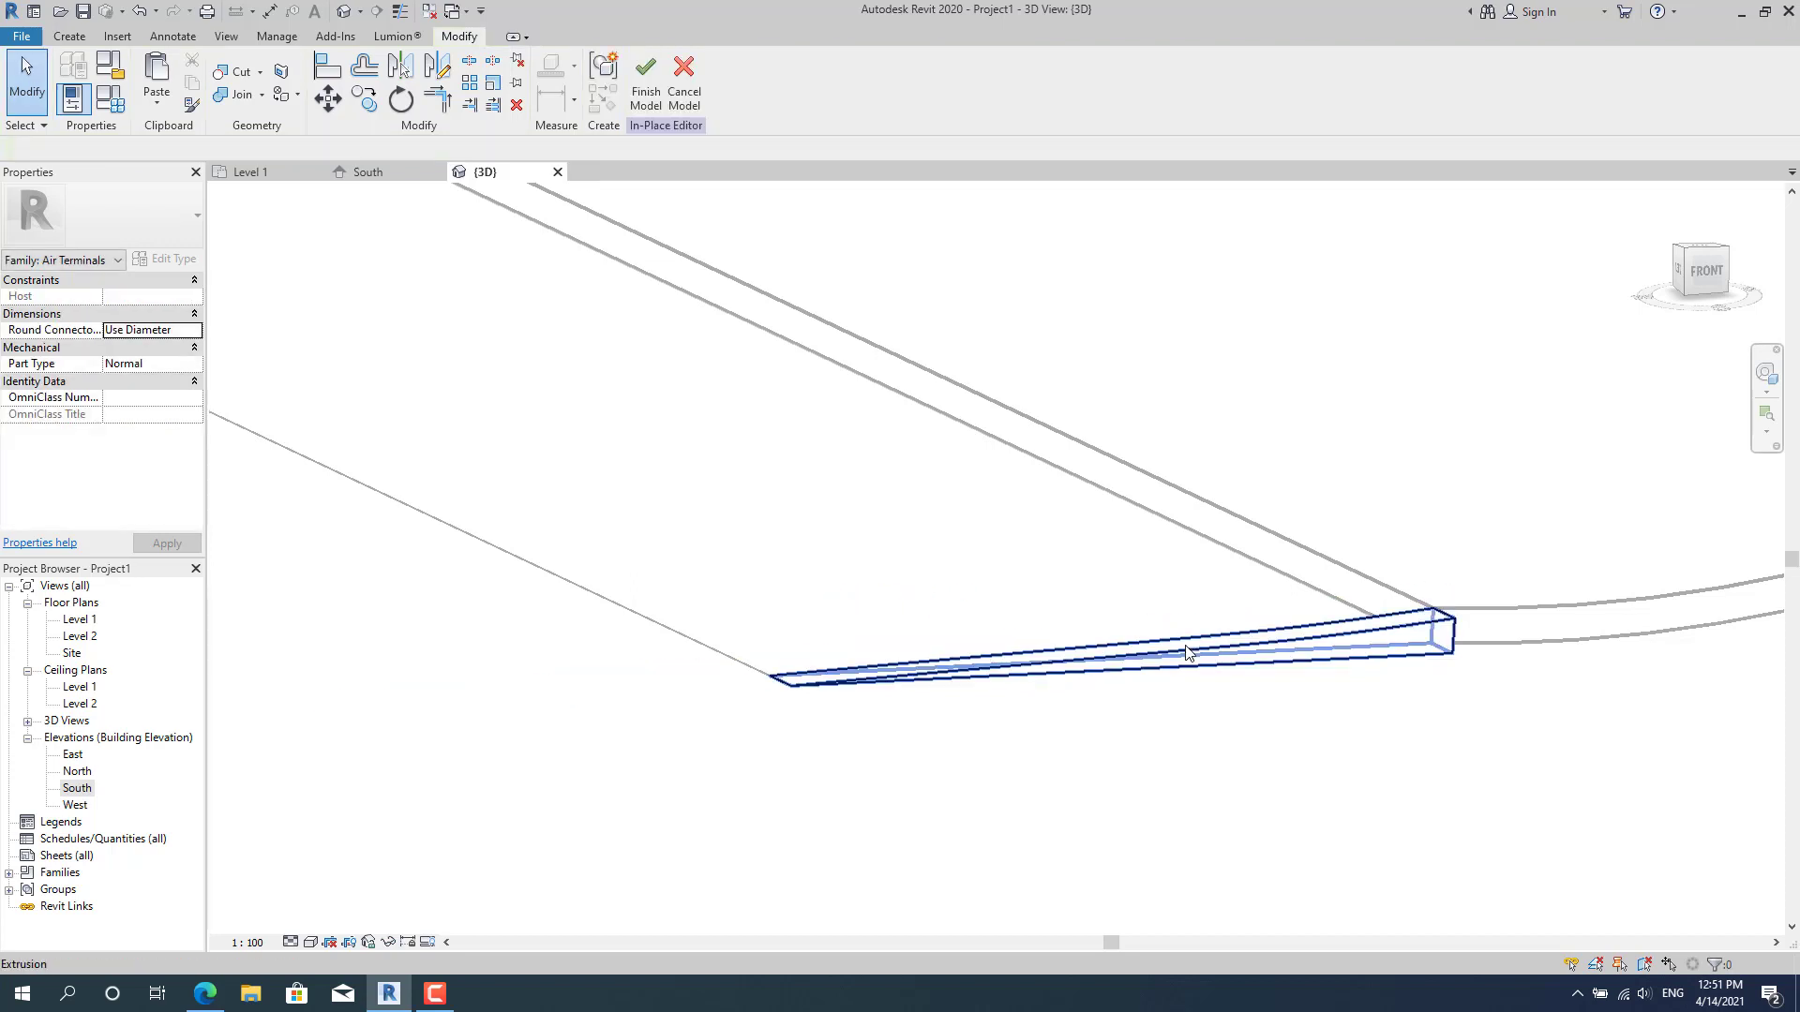
double_click(1187, 649)
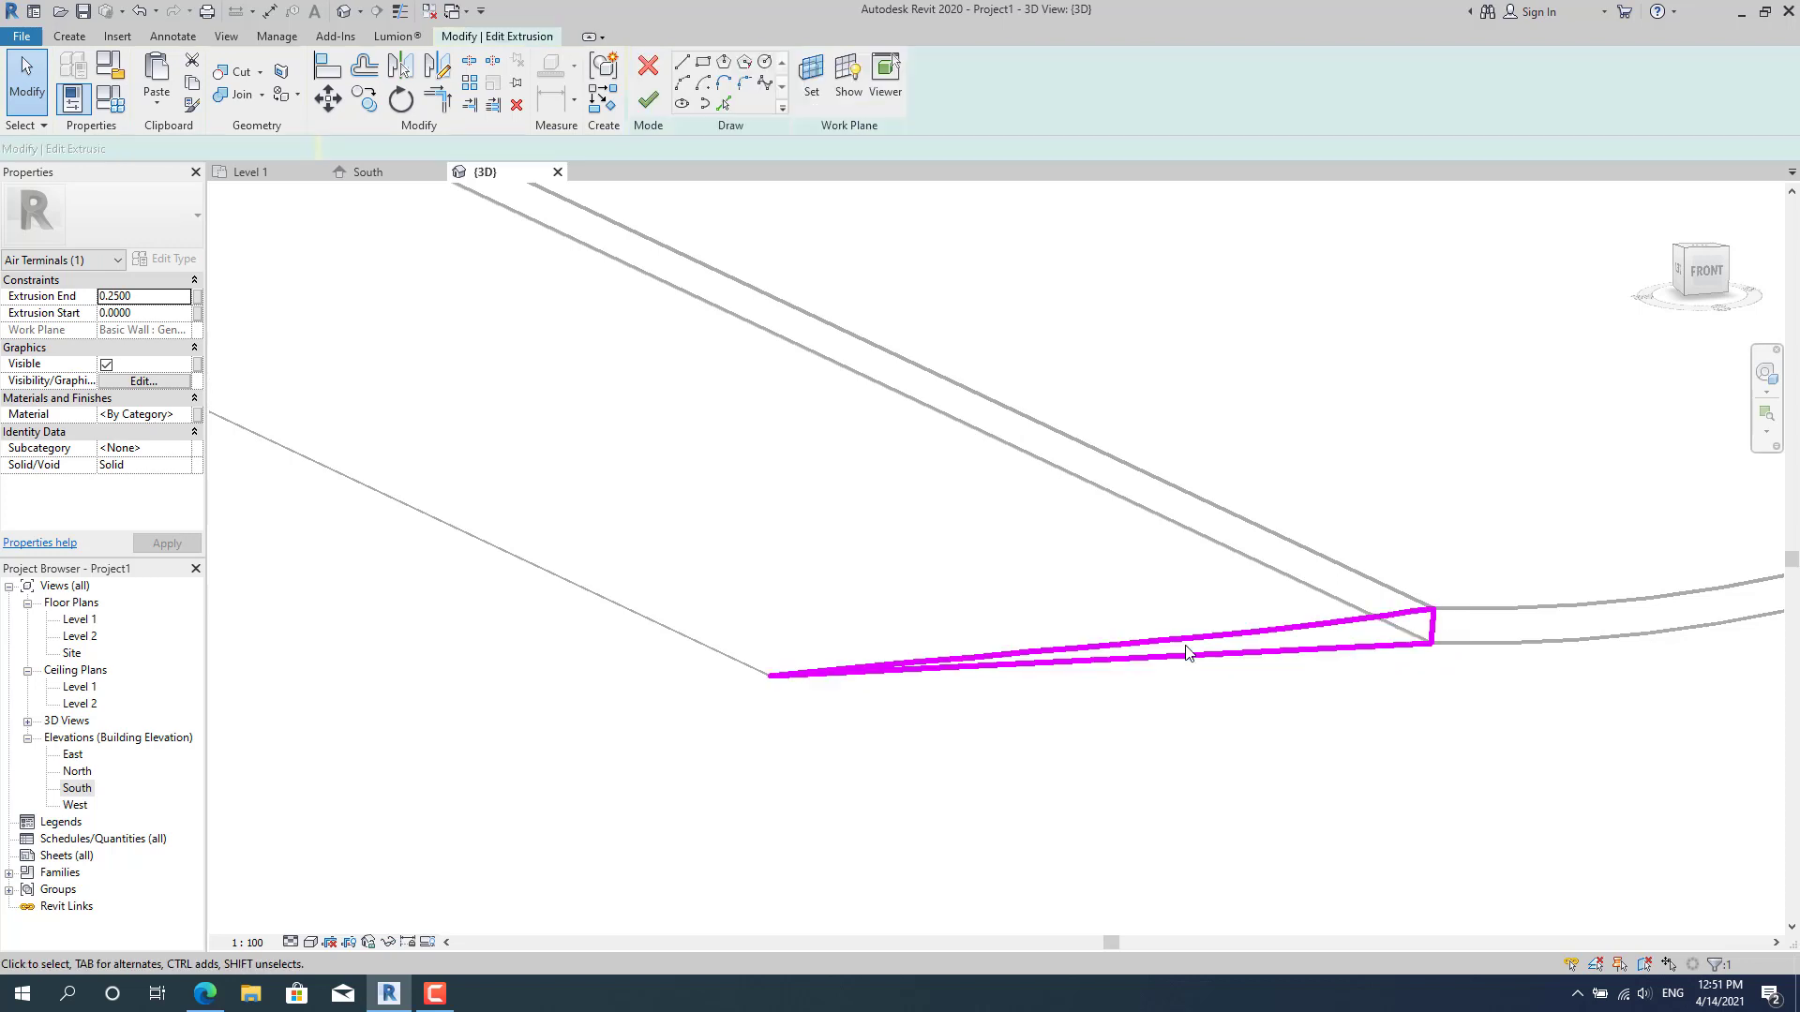
scroll(1244, 691, "down", 5)
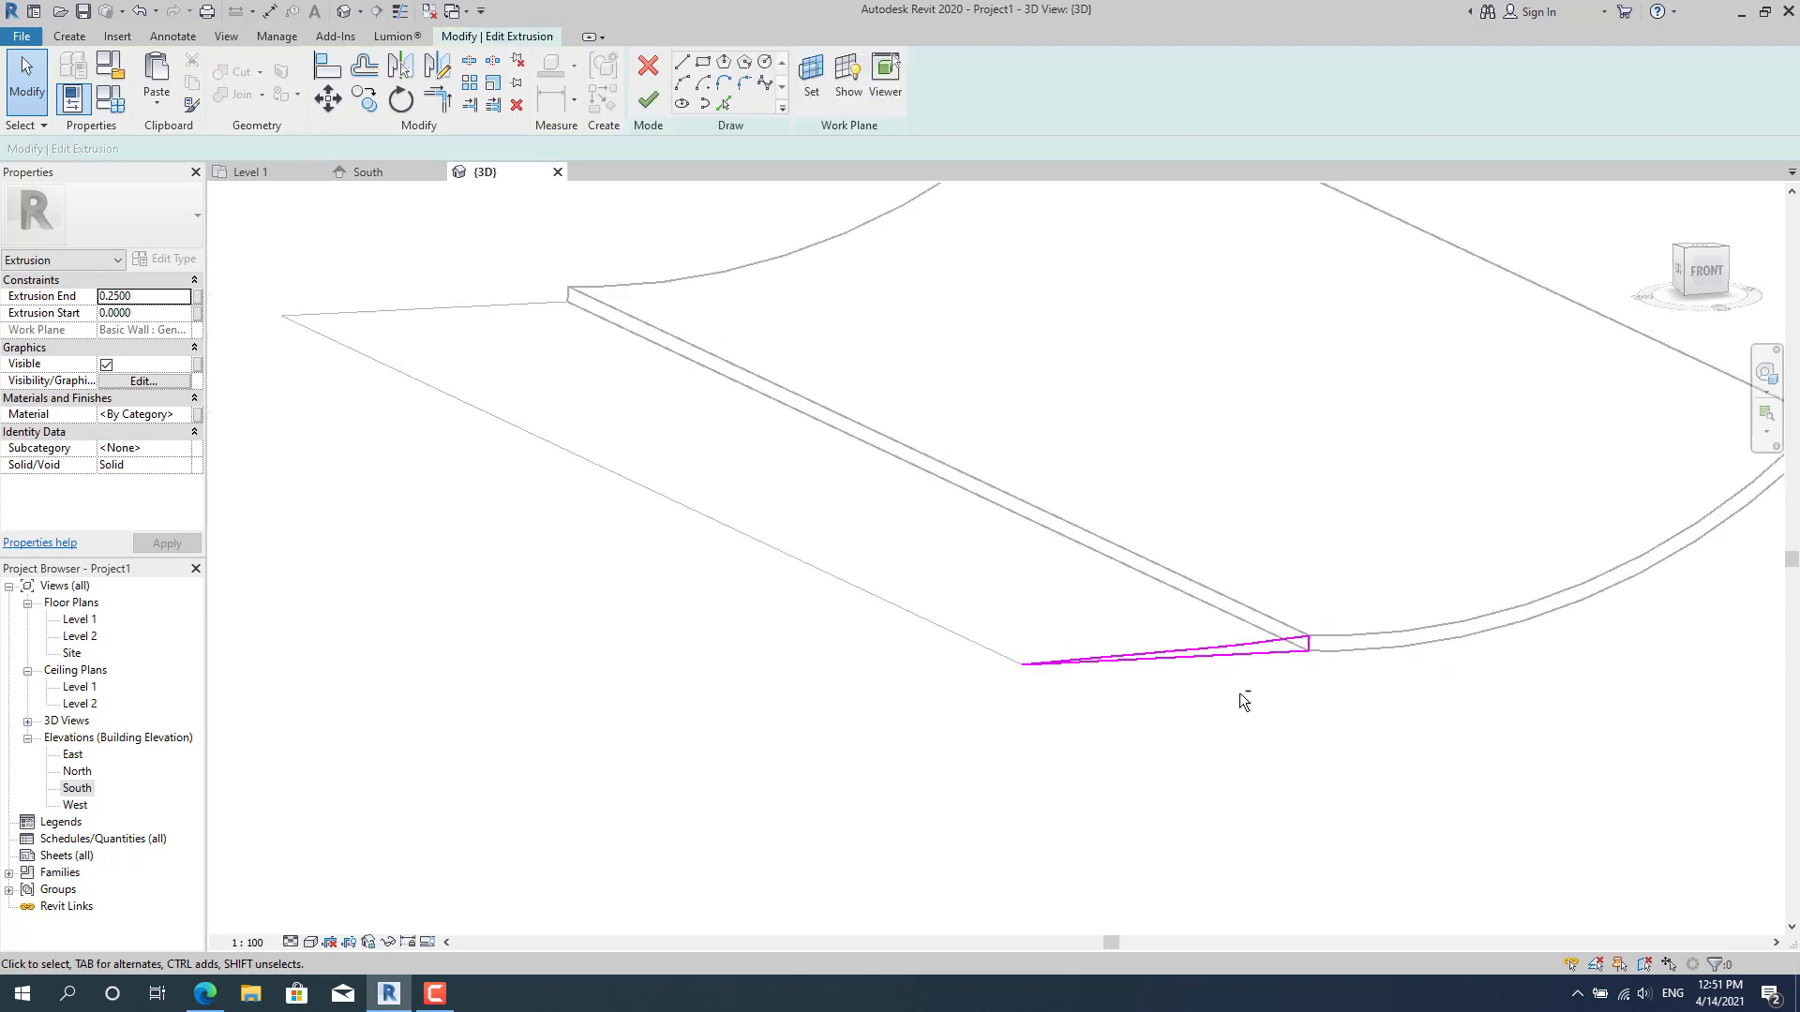
scroll(1235, 717, "down", 3)
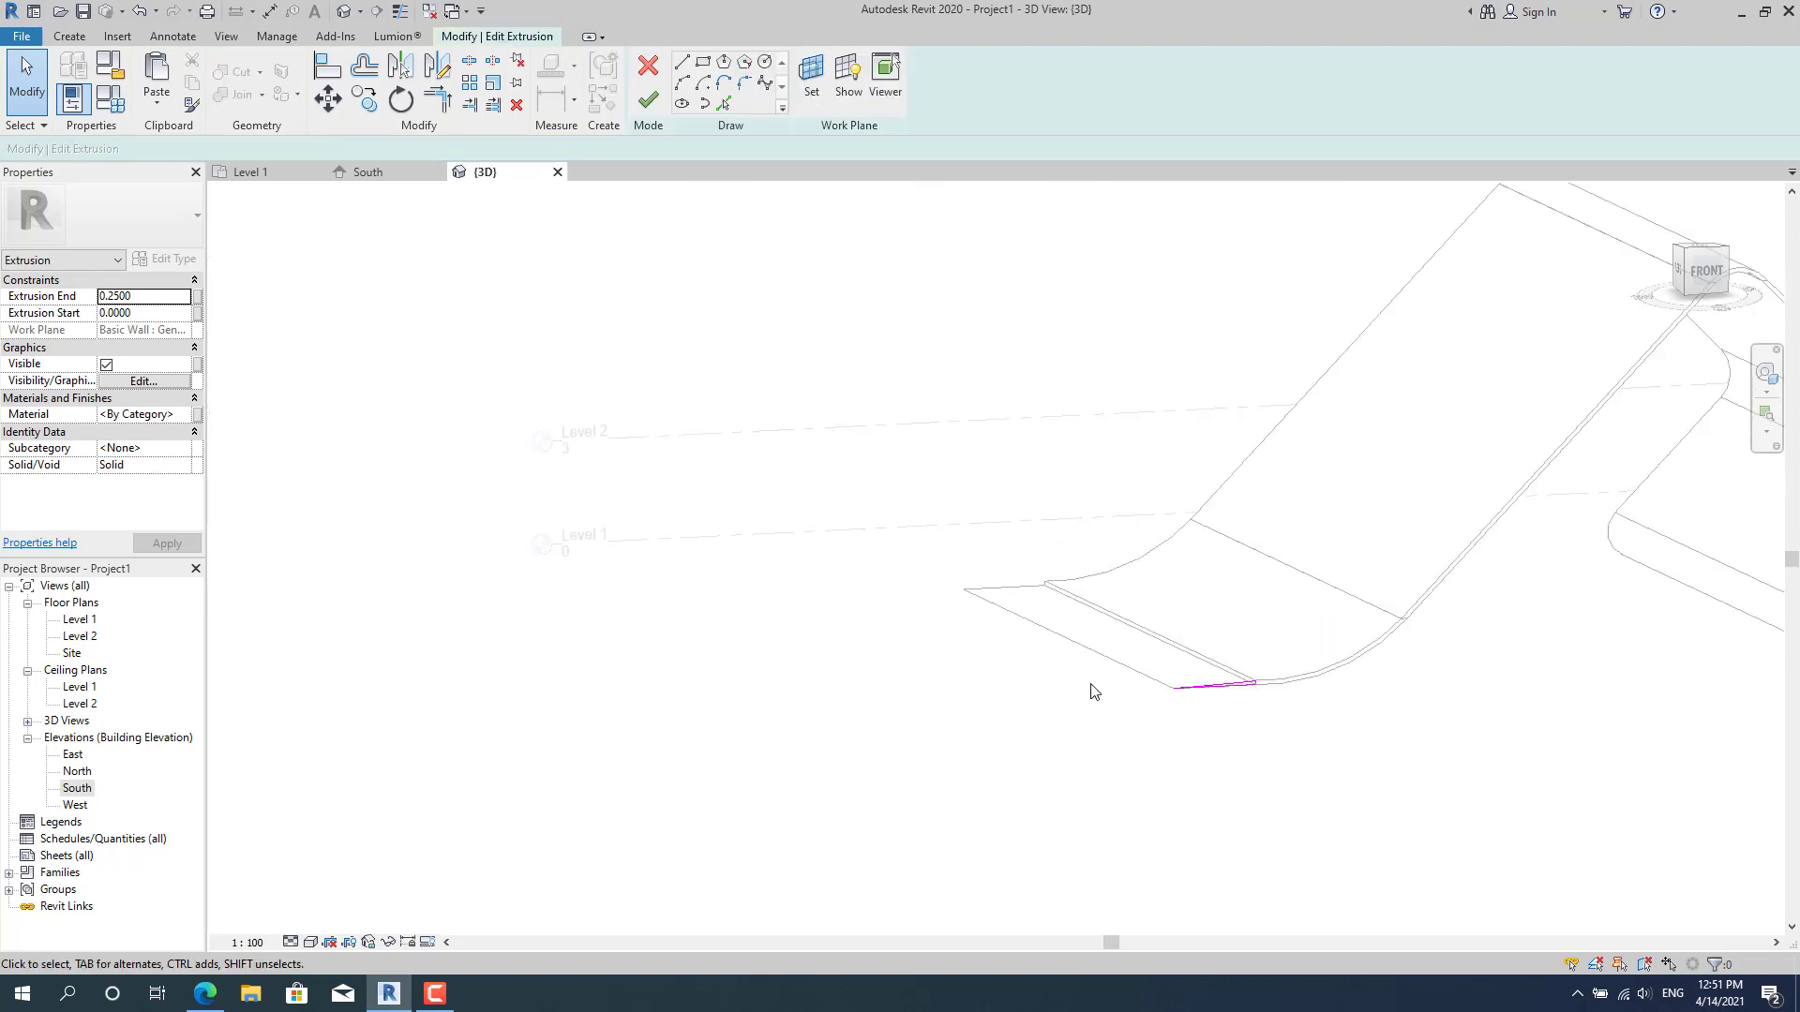
scroll(1094, 689, "down", 4)
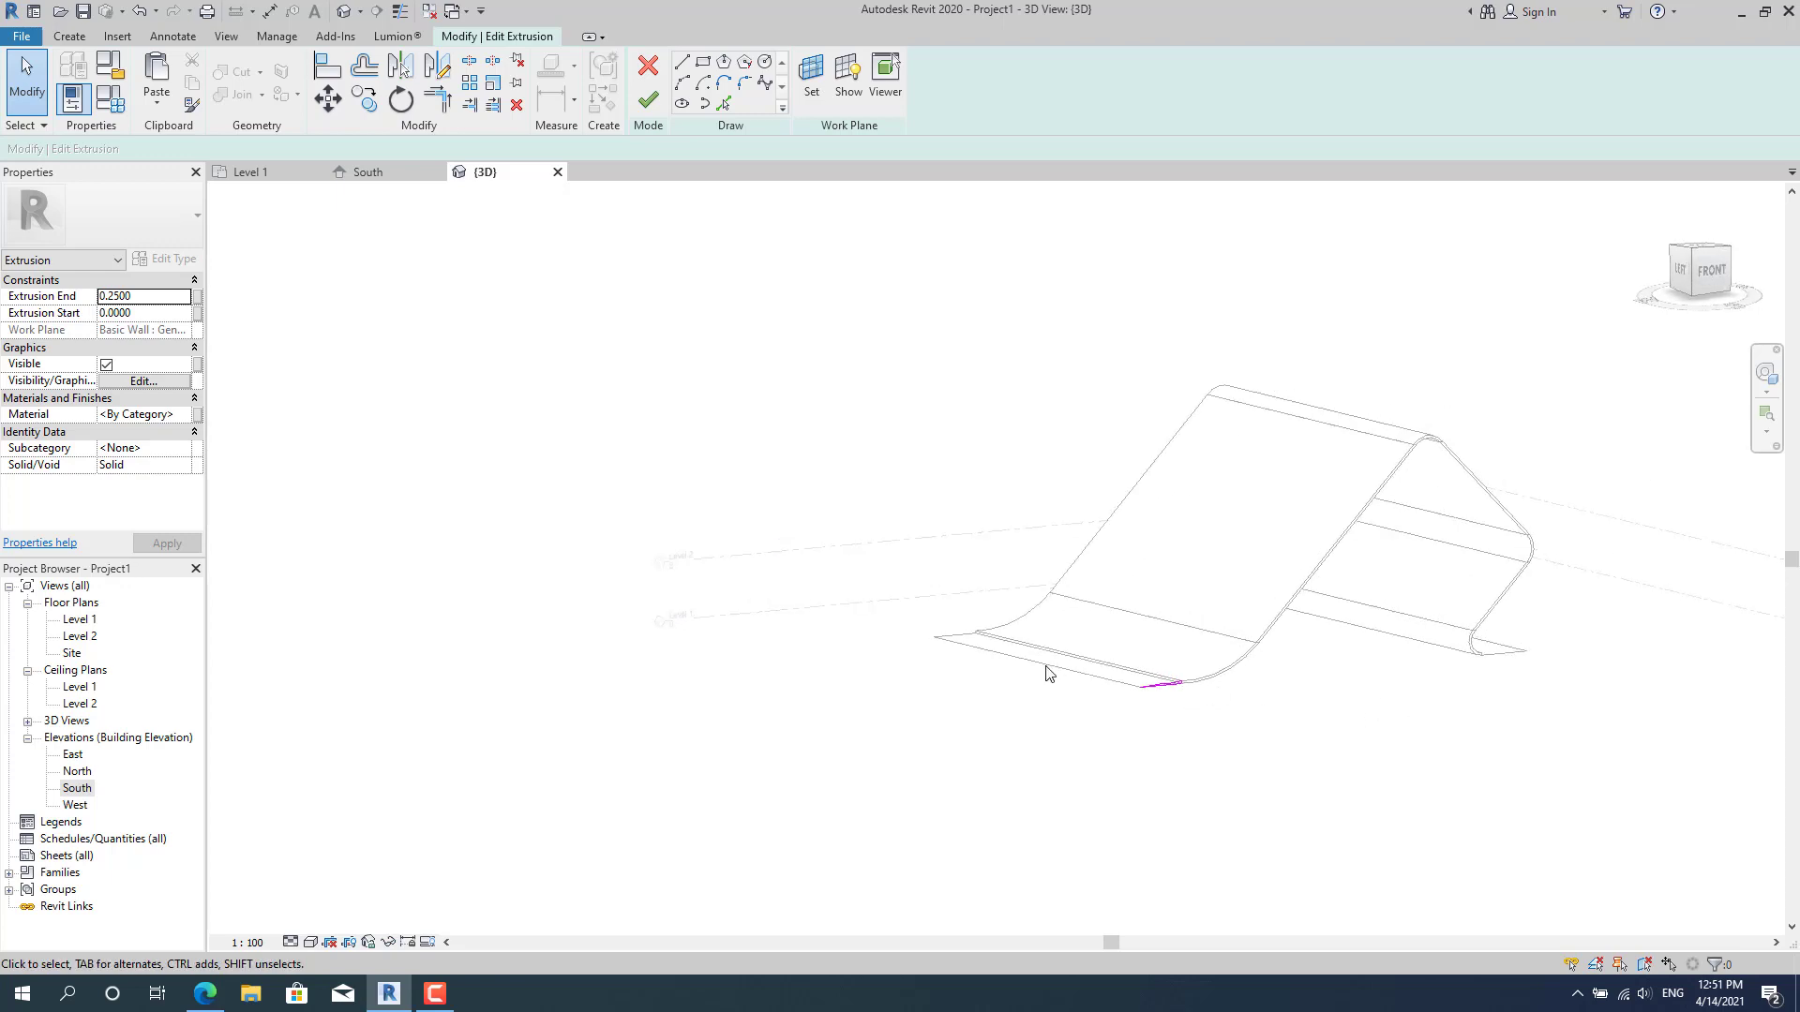
scroll(1213, 731, "up", 3)
scroll(1257, 631, "up", 4)
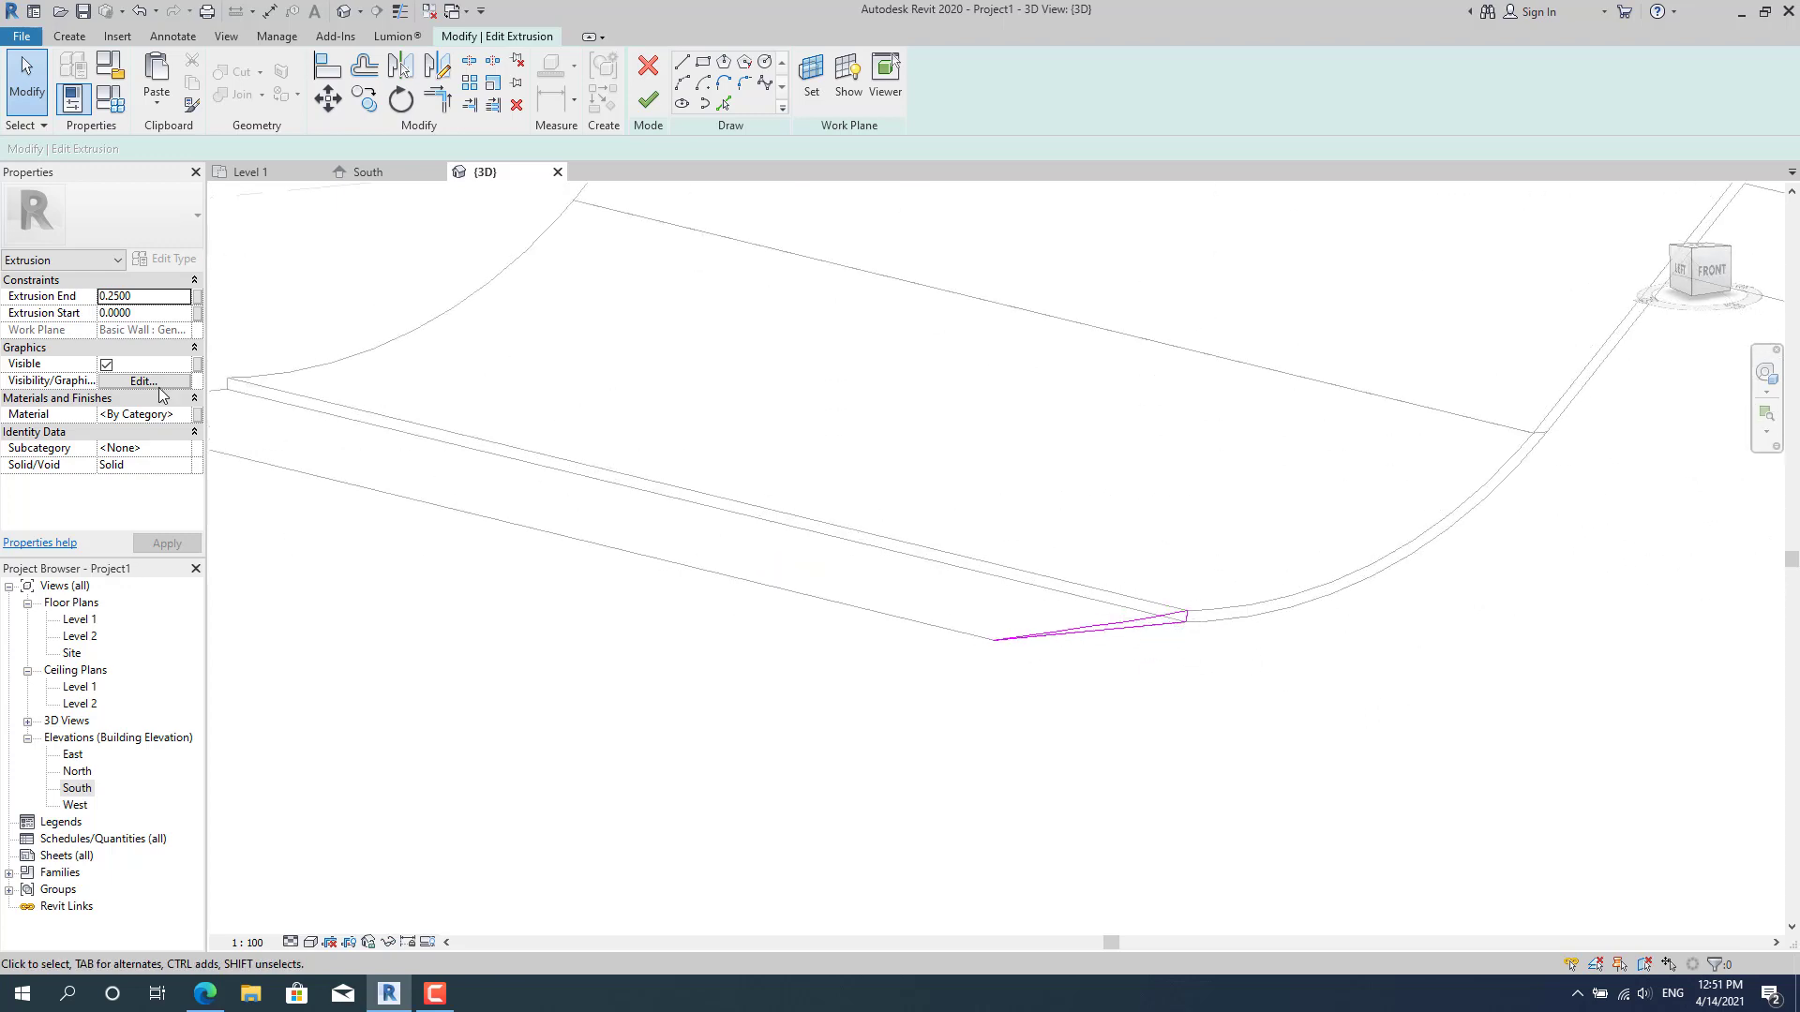
left_click(652, 112)
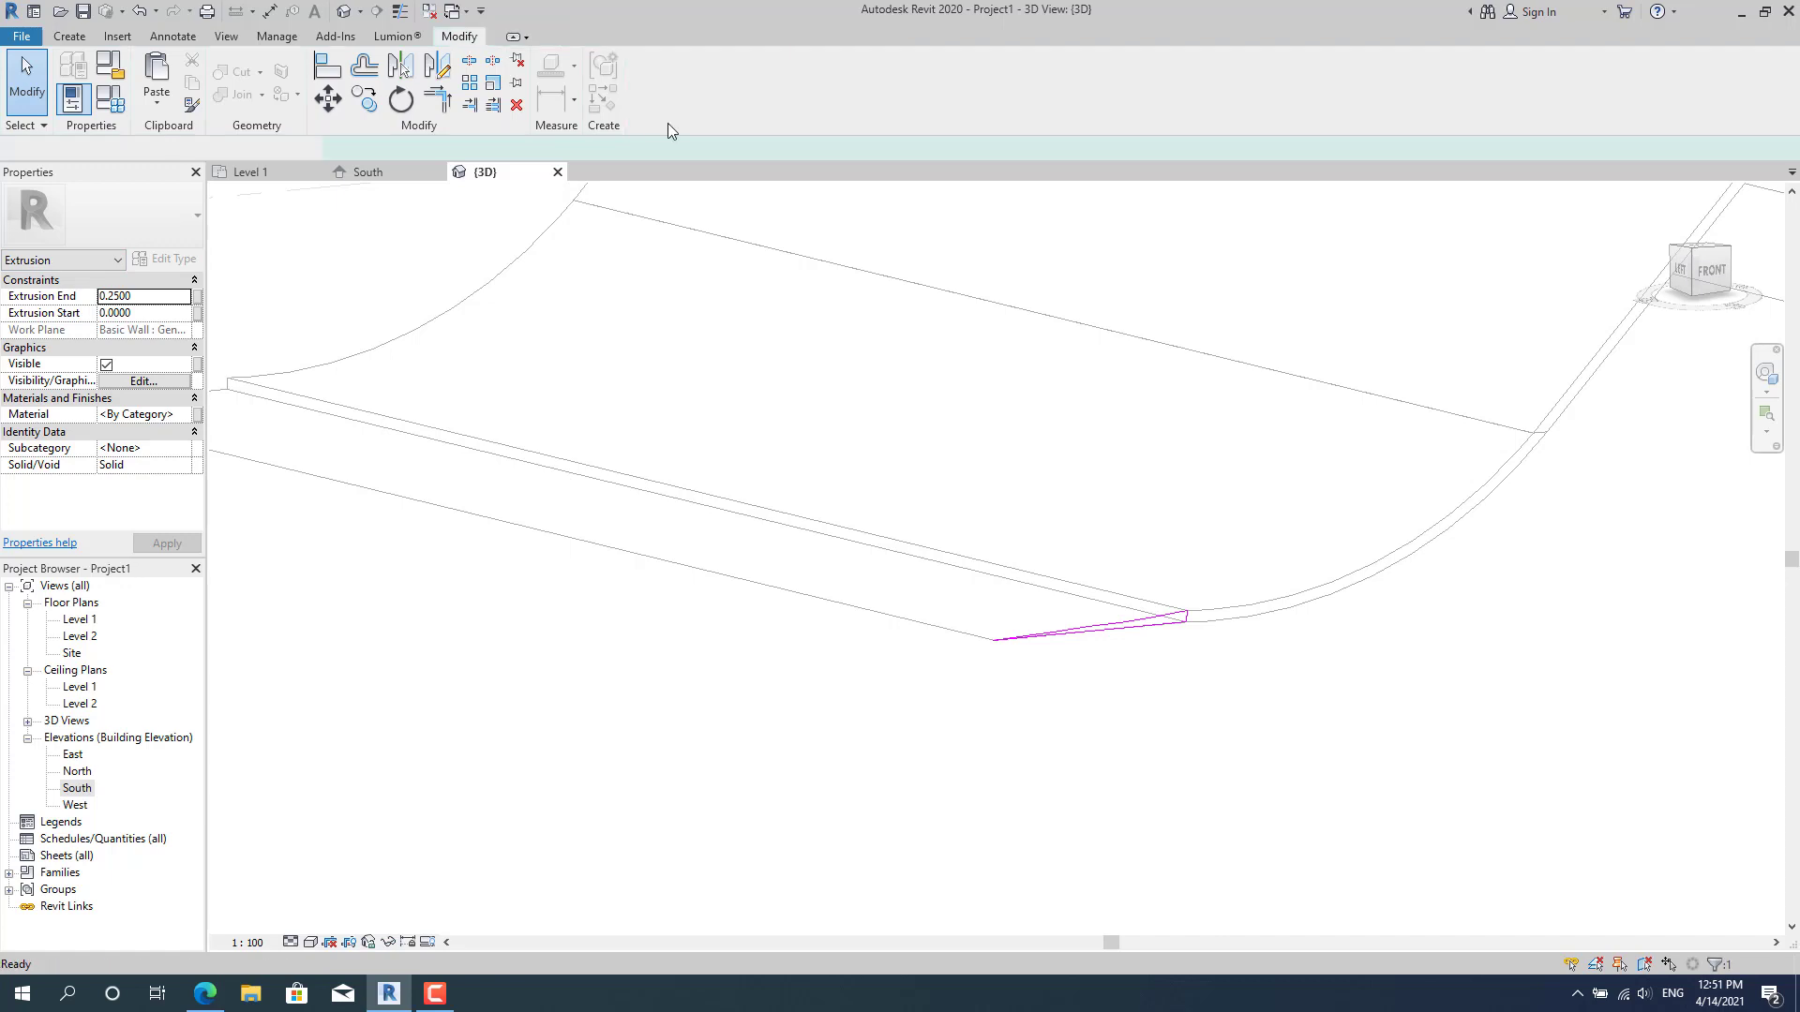
Set the extrusion end to 1.0000 and stretch the extrusion along the curved wall's edge to the far side, at a depth of -20.0000.
left_click(167, 297)
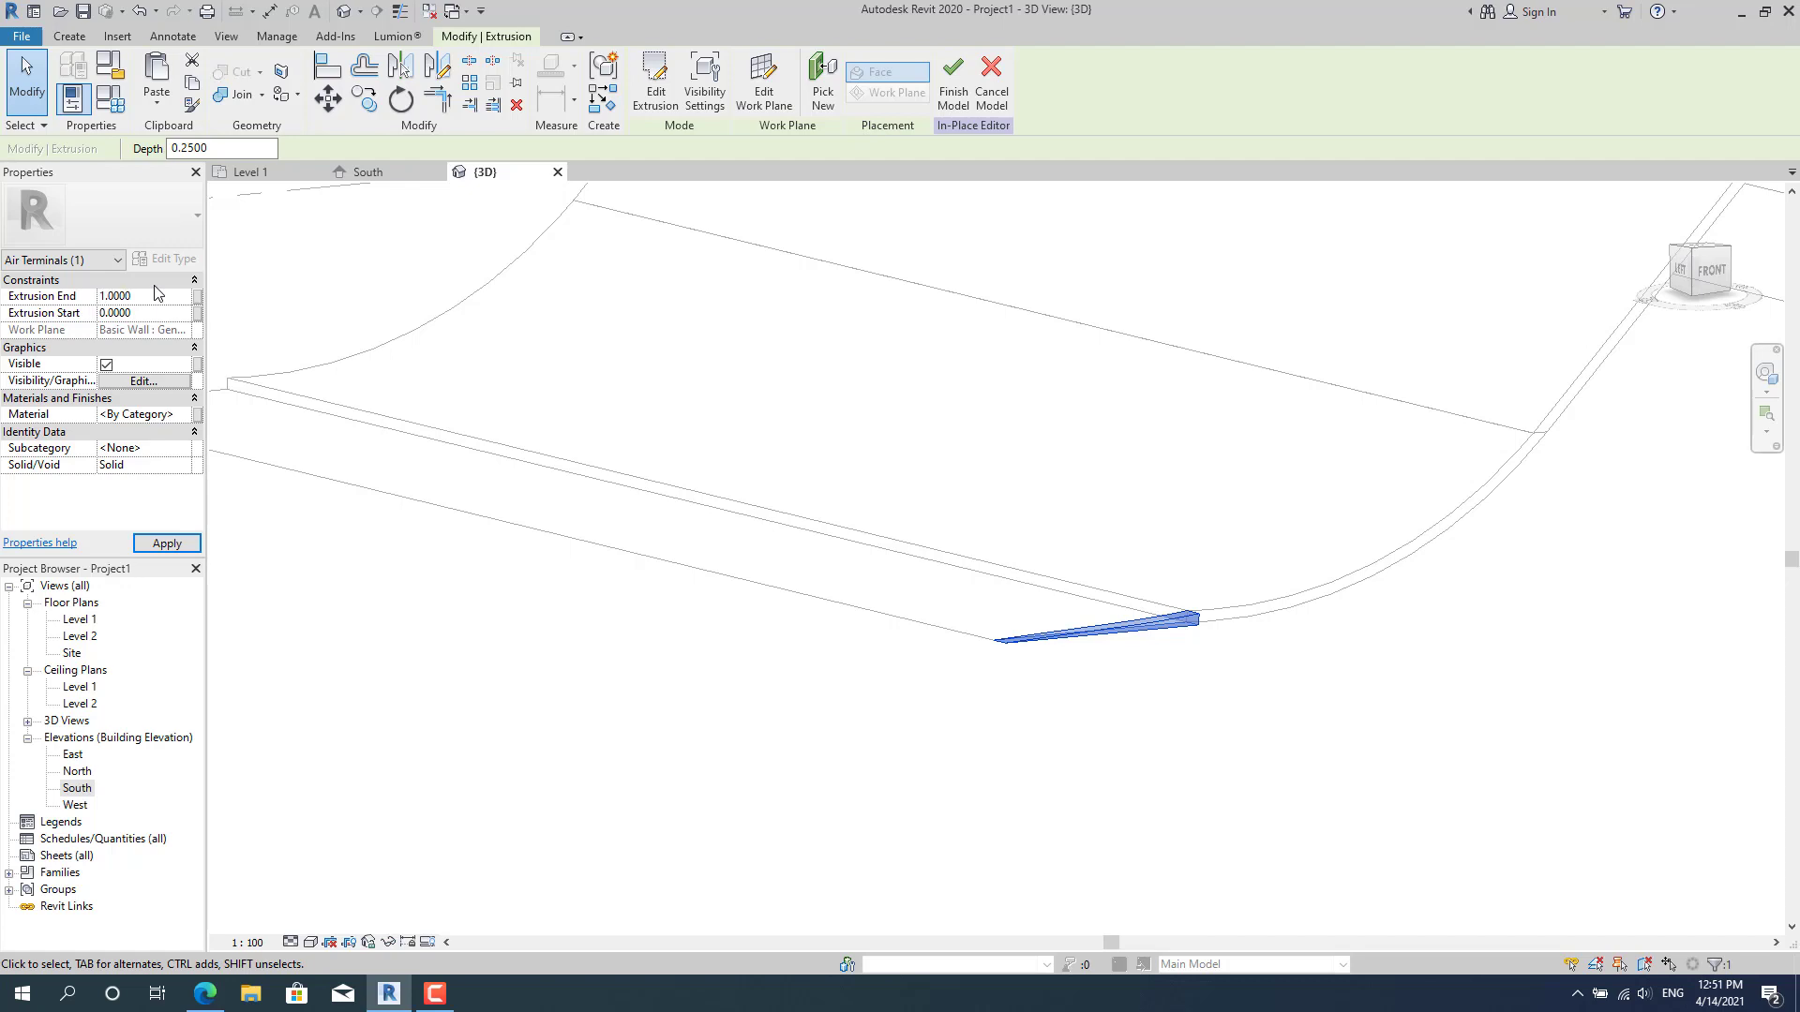
left_click(169, 544)
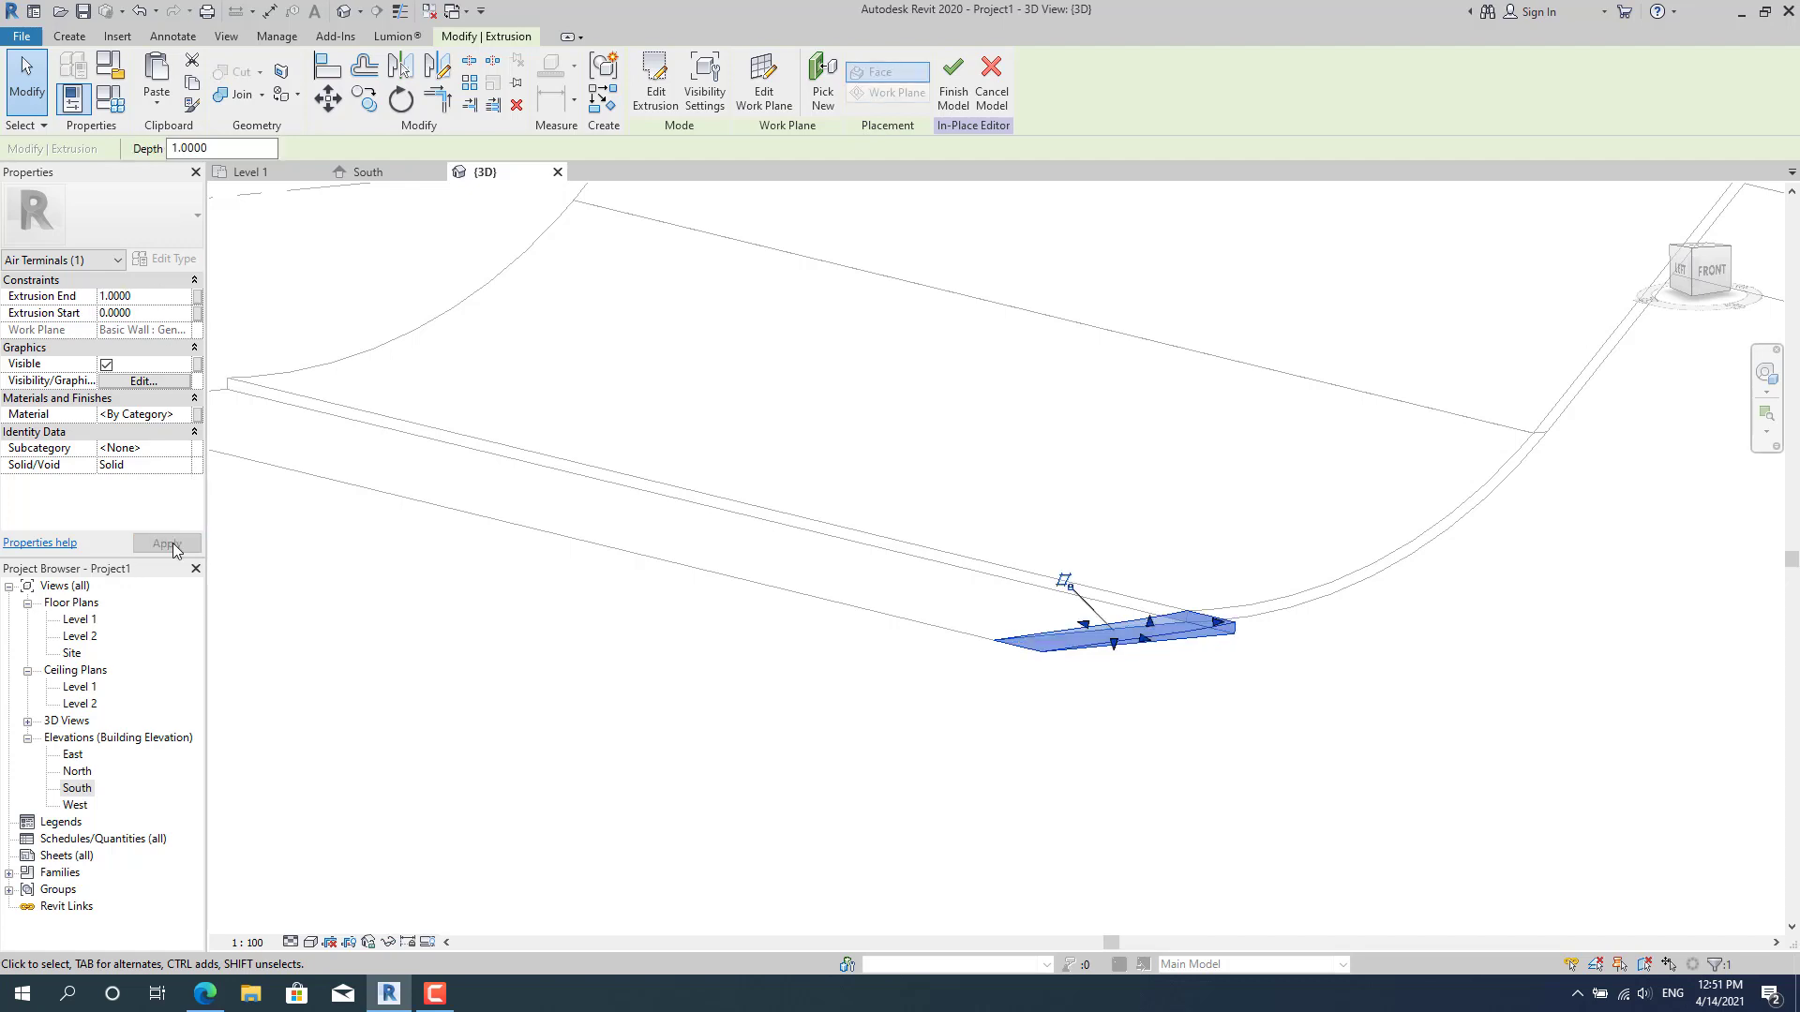
scroll(1096, 632, "up", 2)
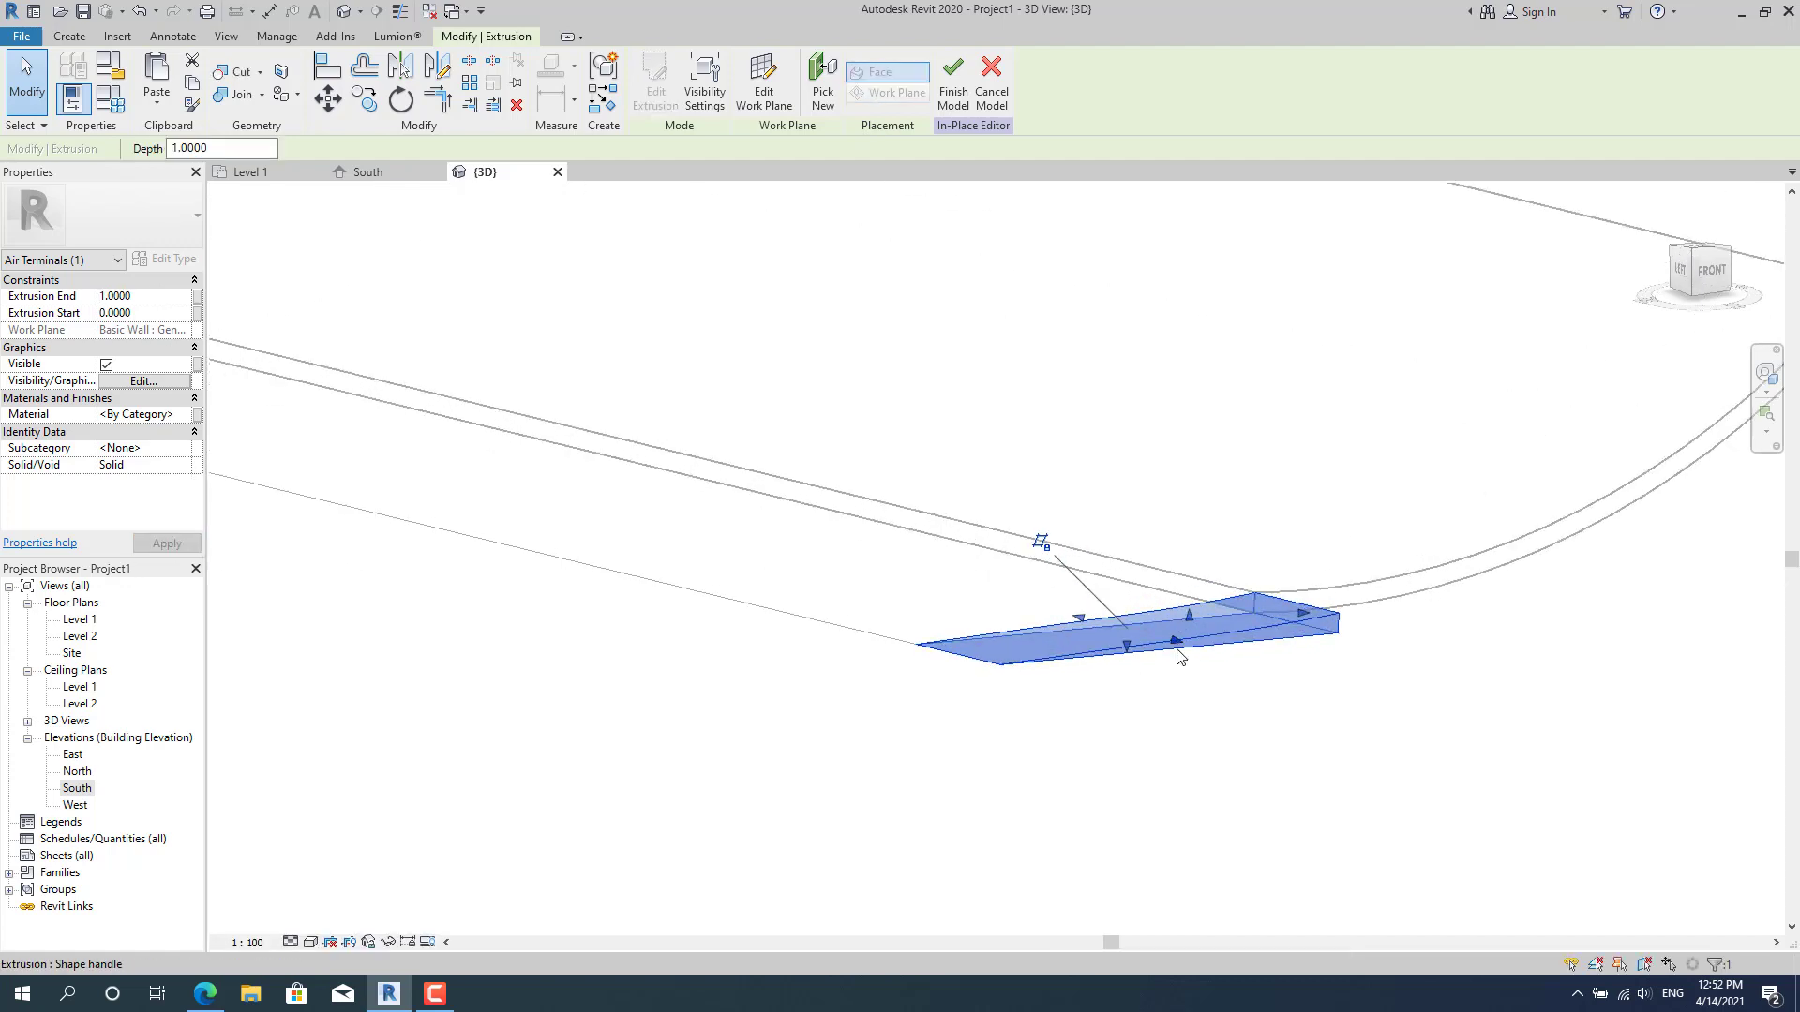
left_click_drag(1140, 641, 196, 378)
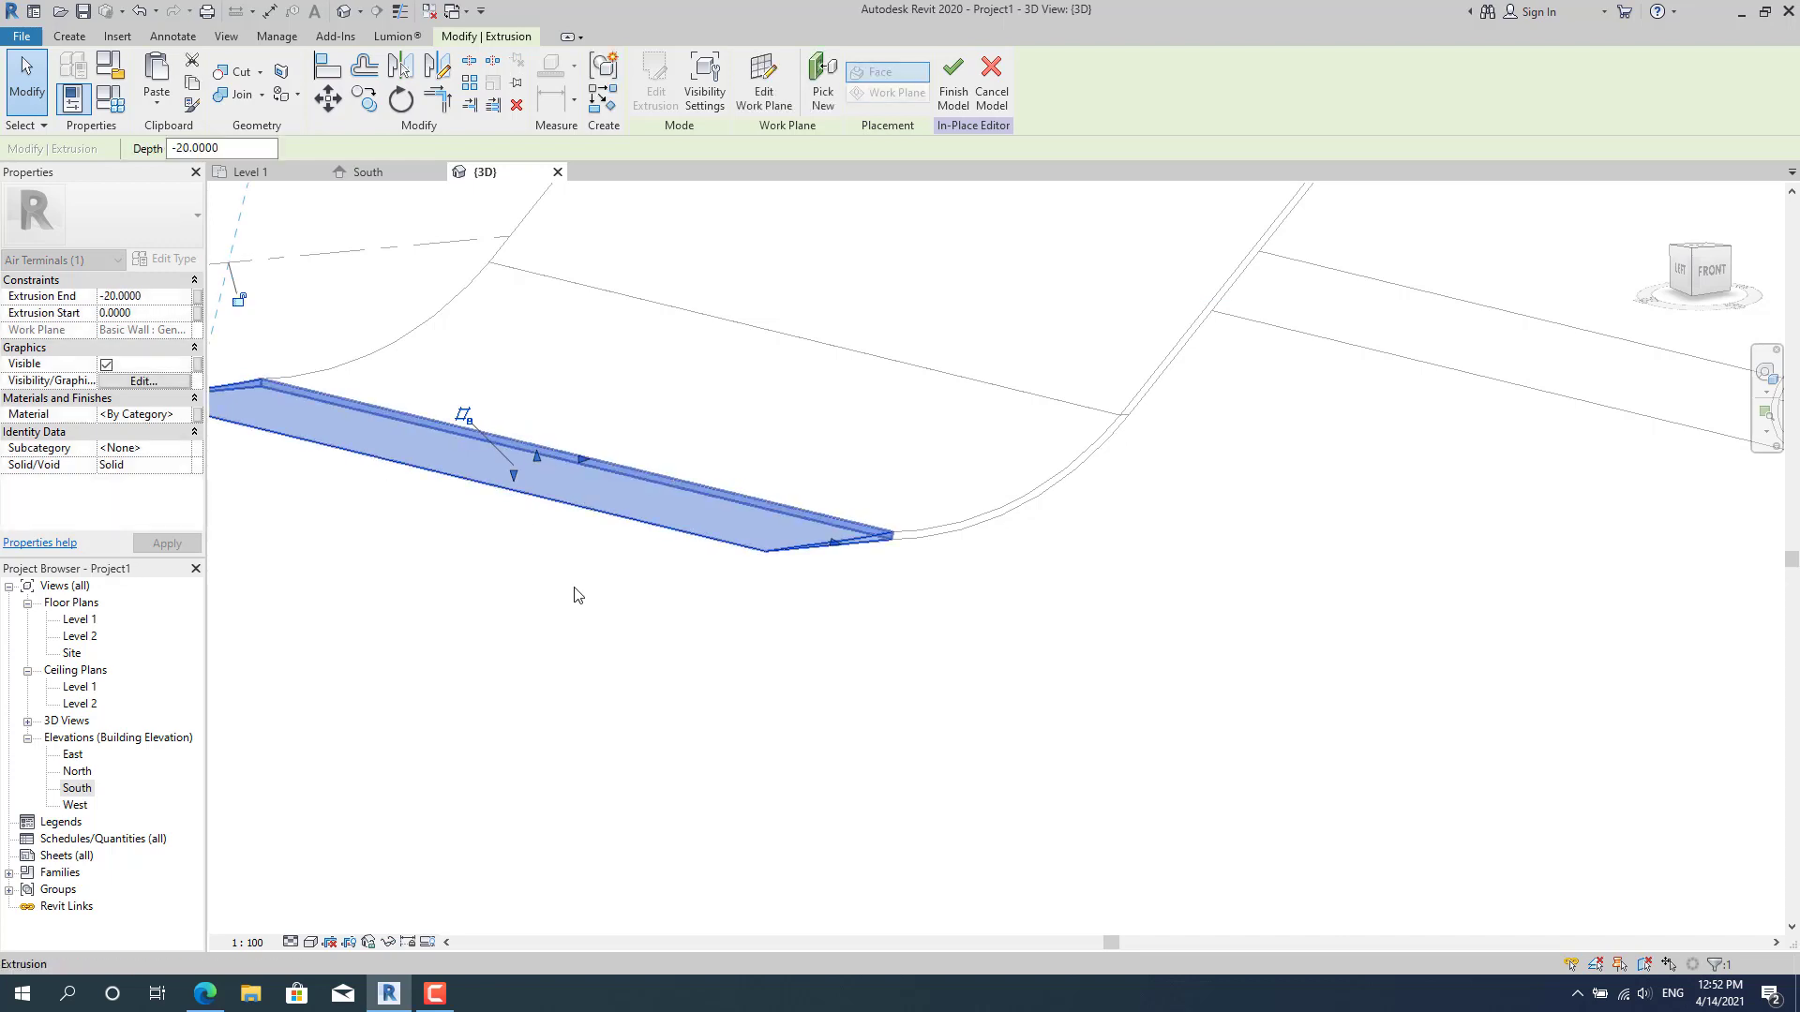
scroll(581, 605, "down", 1)
left_click(603, 684)
scroll(891, 633, "down", 3)
left_click(1003, 650)
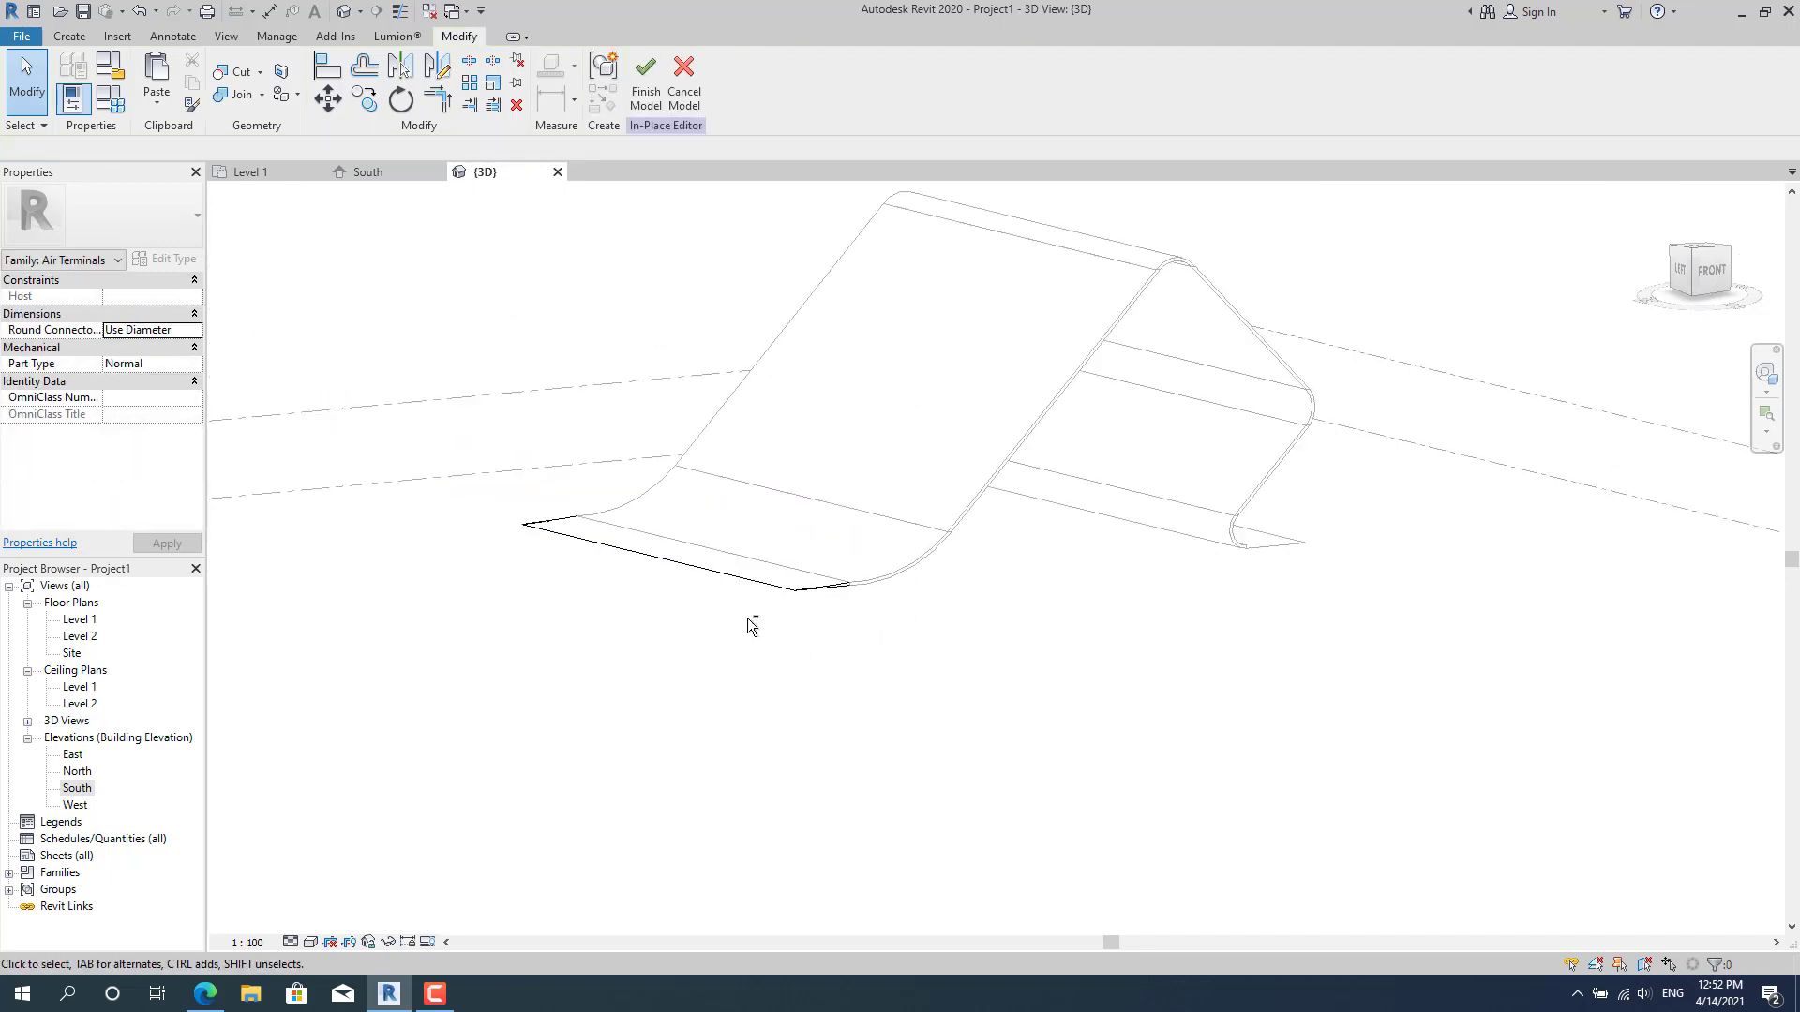
In the front view, start another extrusion and sketch a line along the opposite flat mass end, from the curved wall's lower corner outward.
left_click(1710, 271)
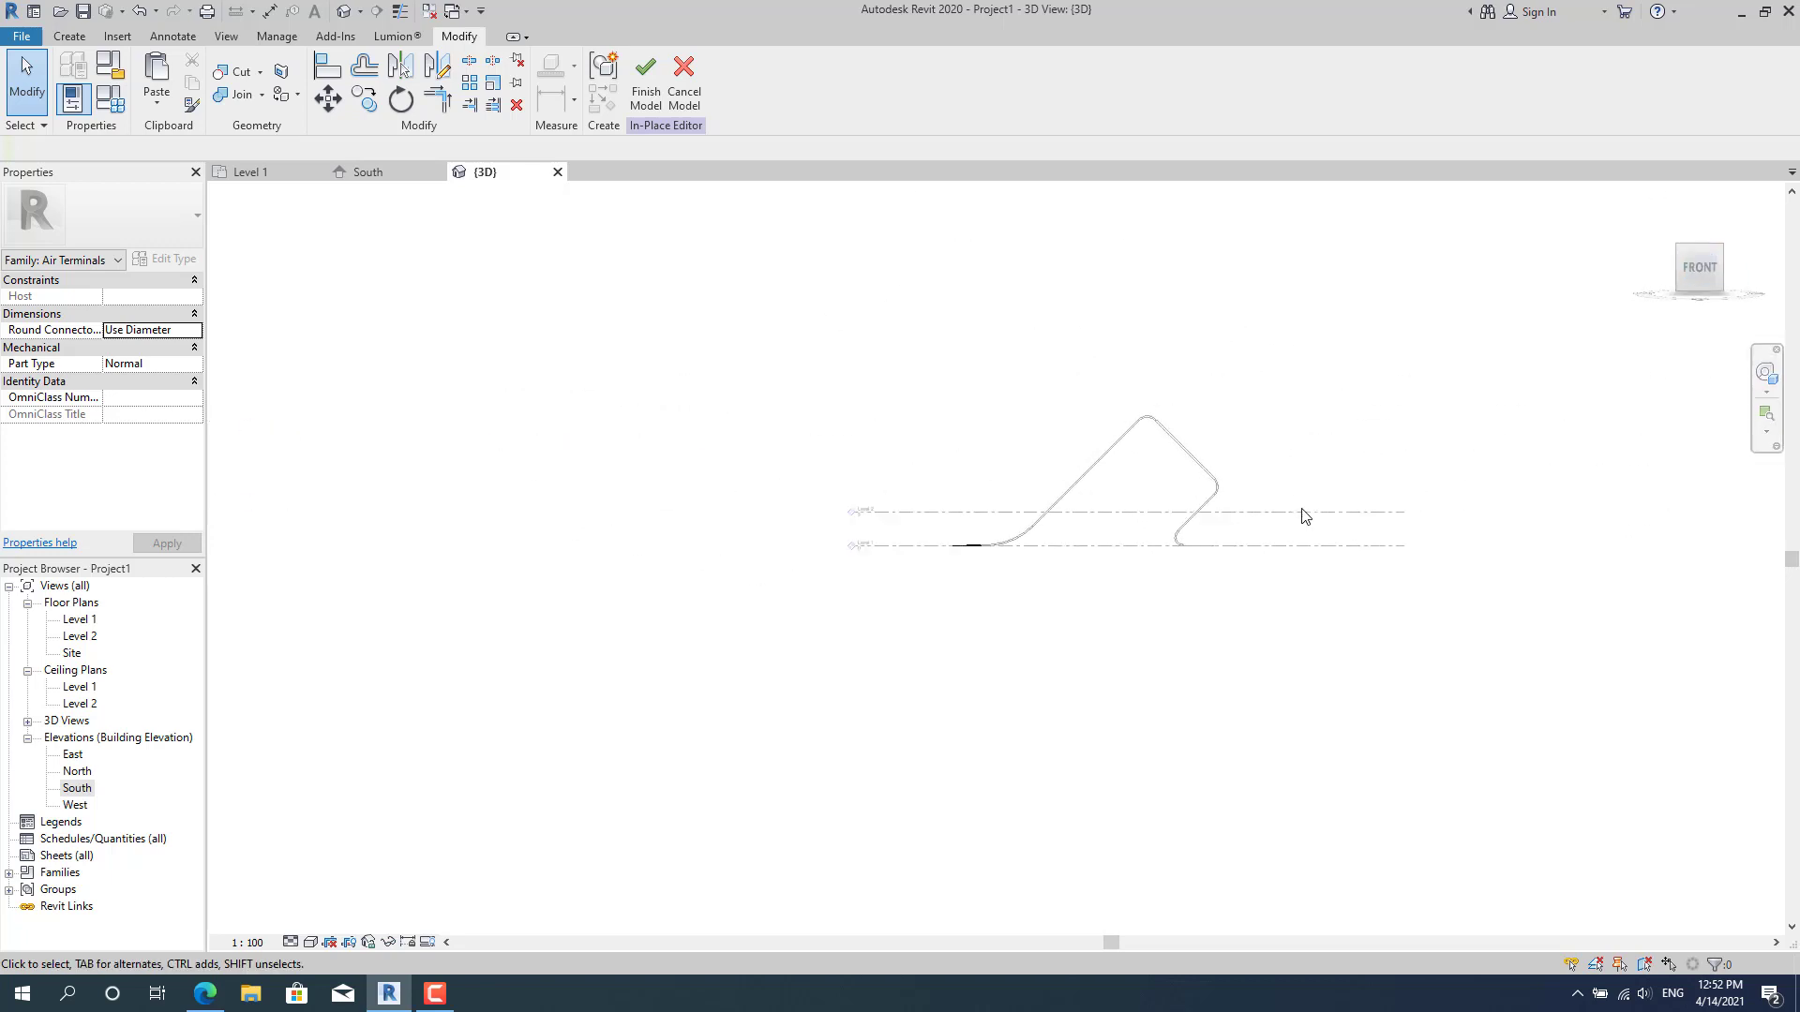
scroll(932, 643, "up", 5)
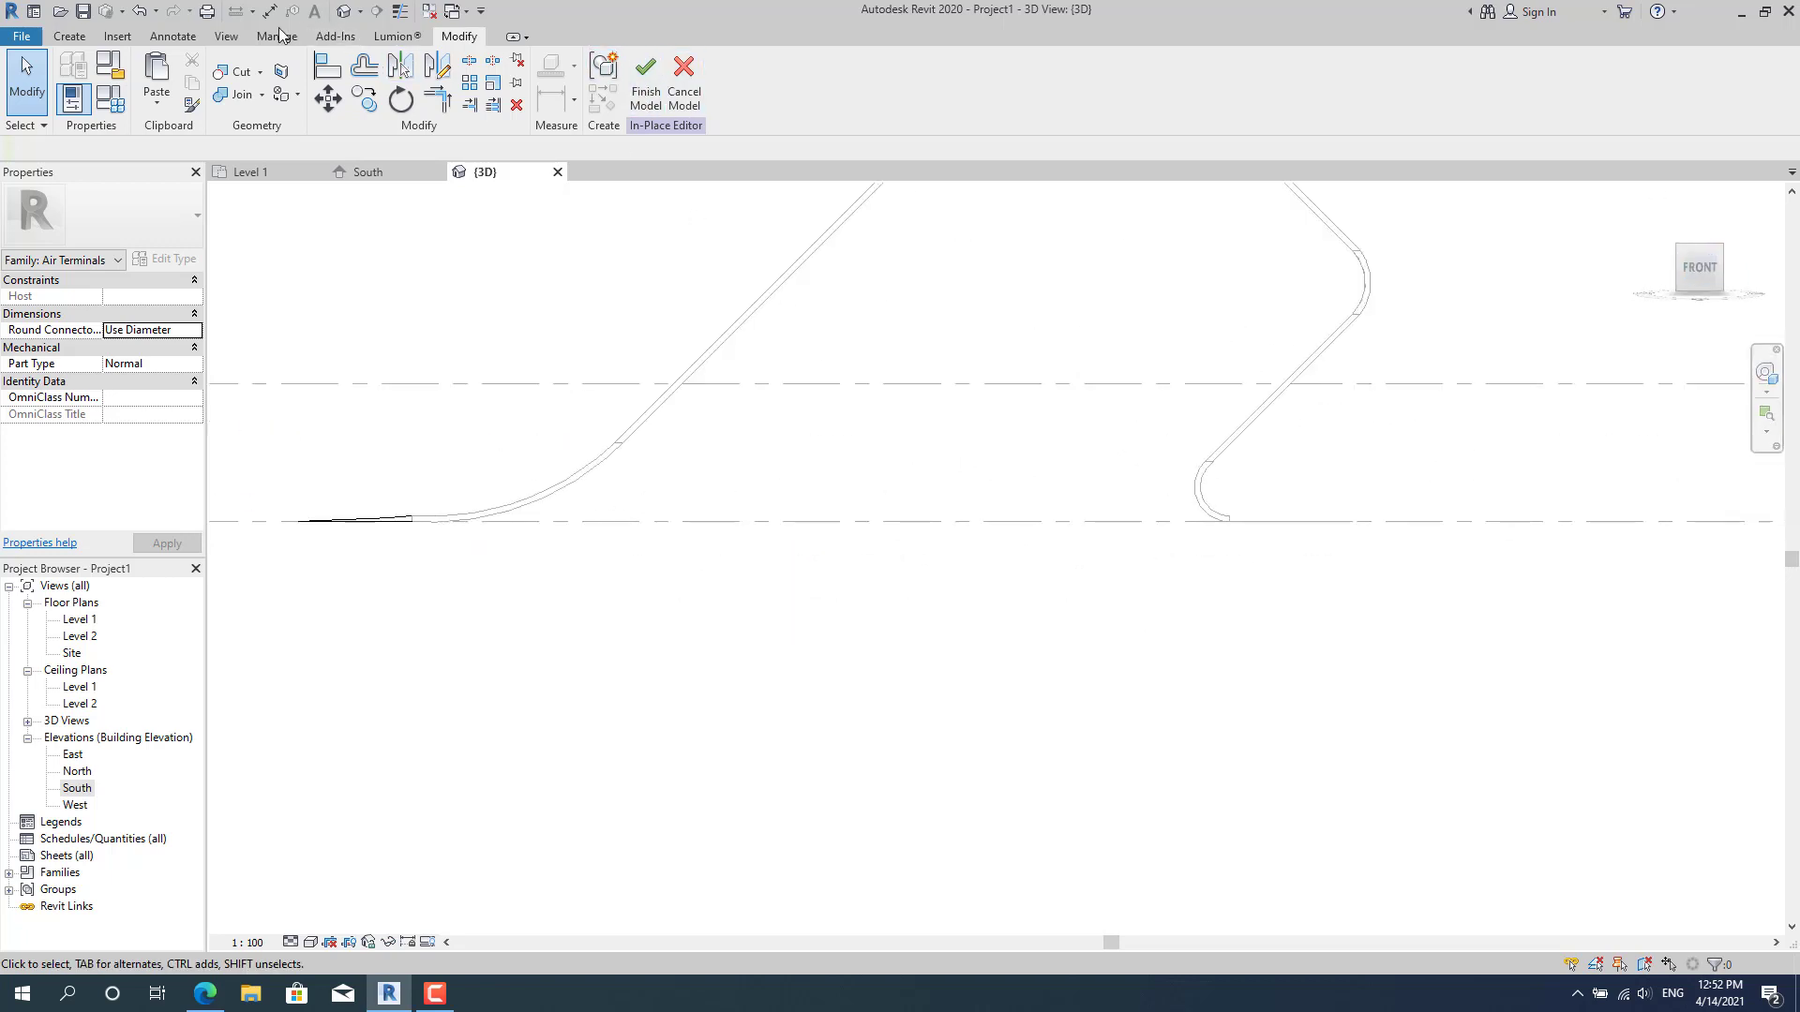
left_click(69, 35)
left_click(175, 77)
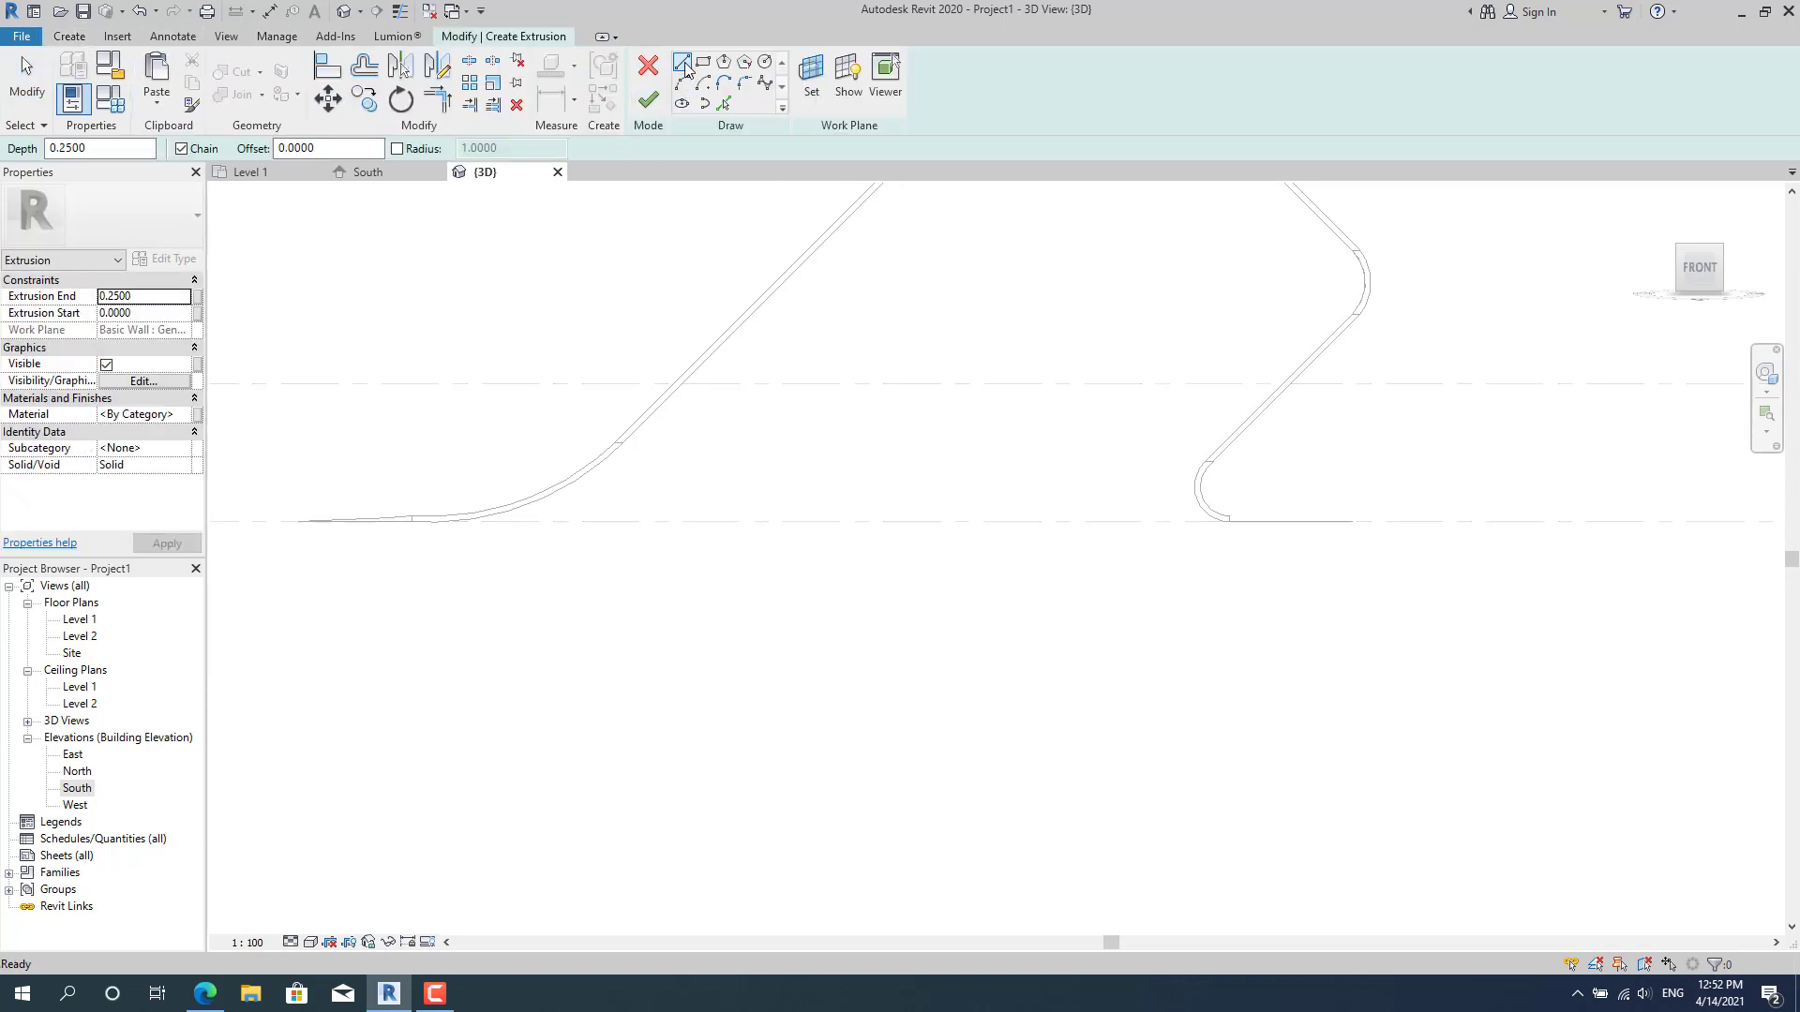
scroll(1343, 517, "up", 2)
scroll(1265, 506, "up", 5)
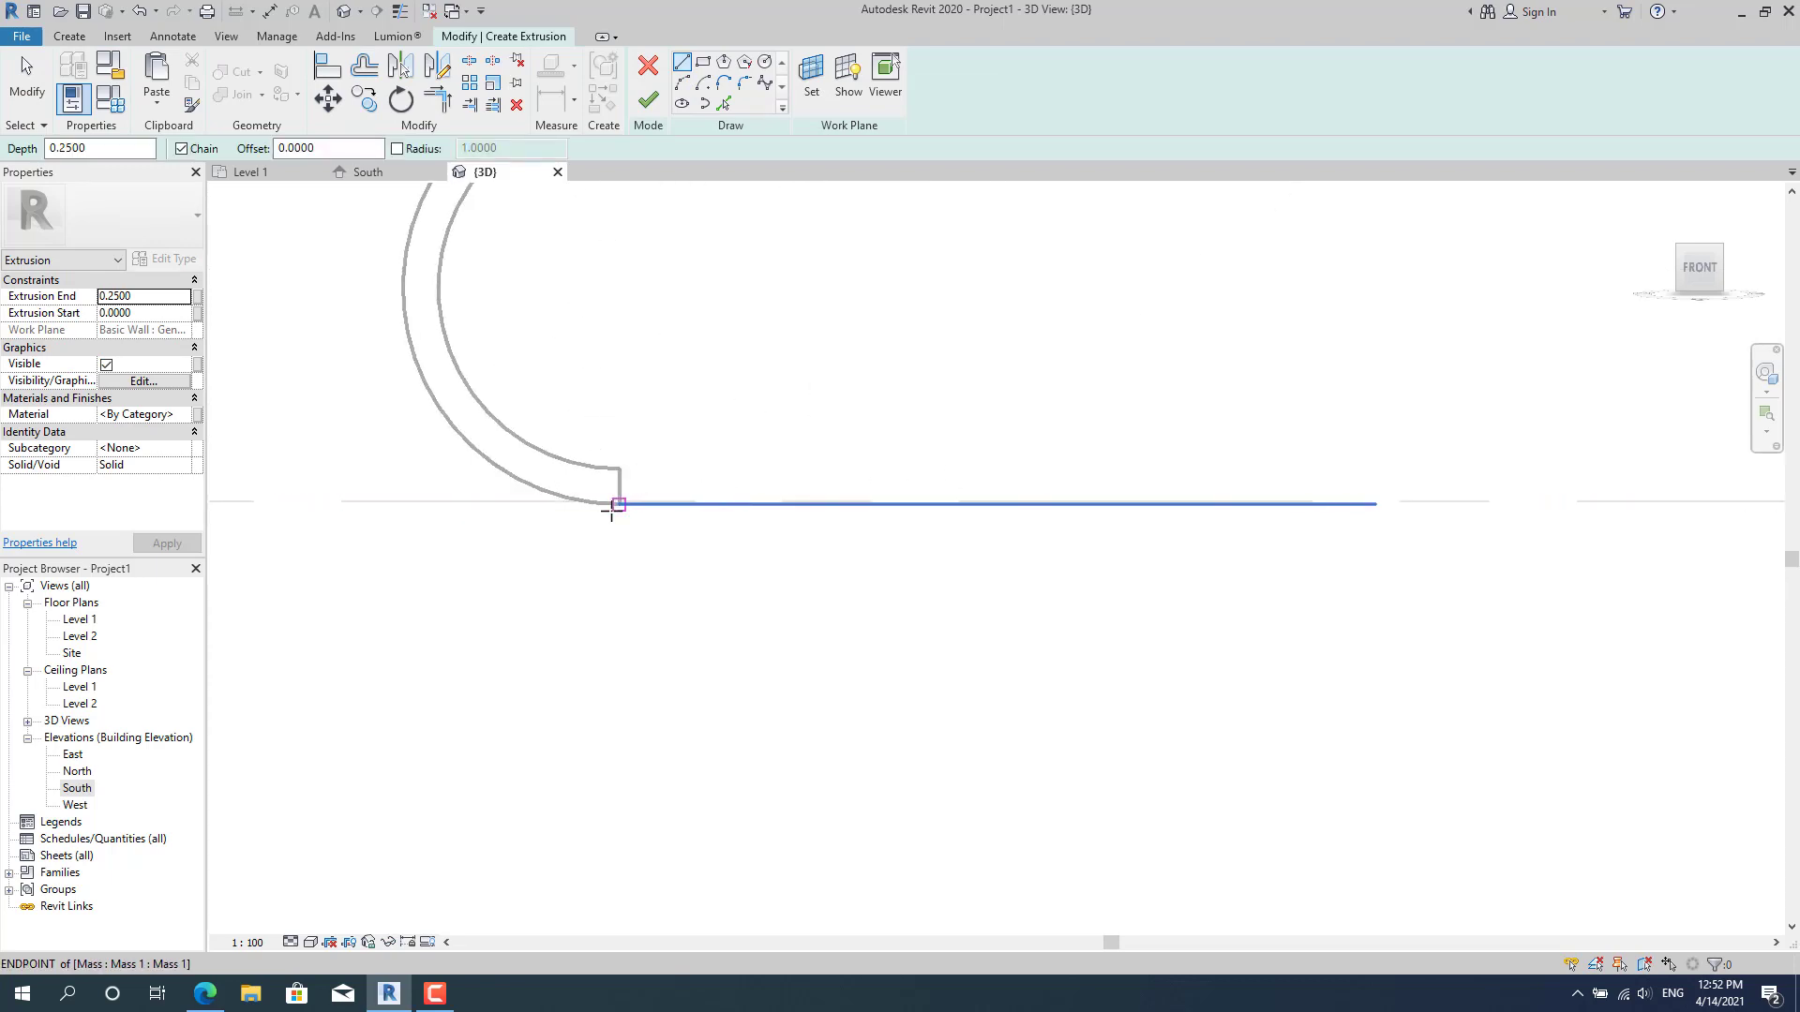
left_click(611, 509)
left_click(1377, 504)
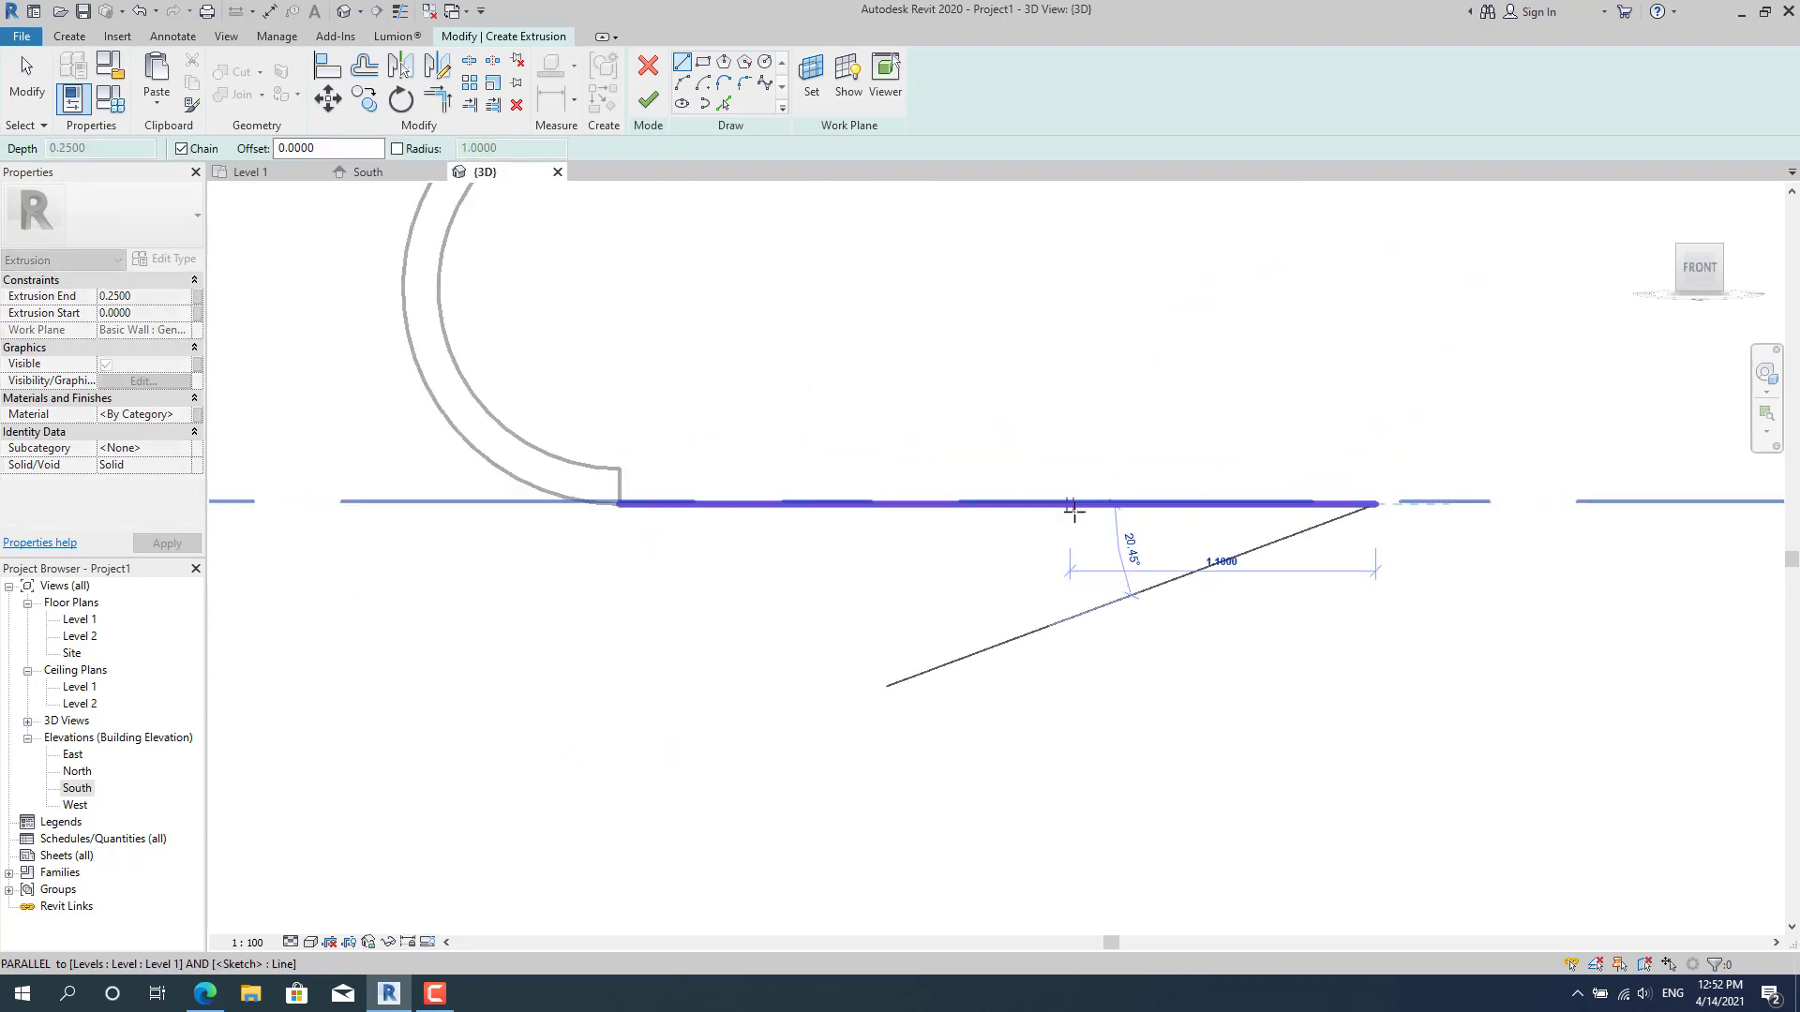
Draw a gently falling spline from the curved wall's upper end corner to the outer end of the base line.
key("Escape")
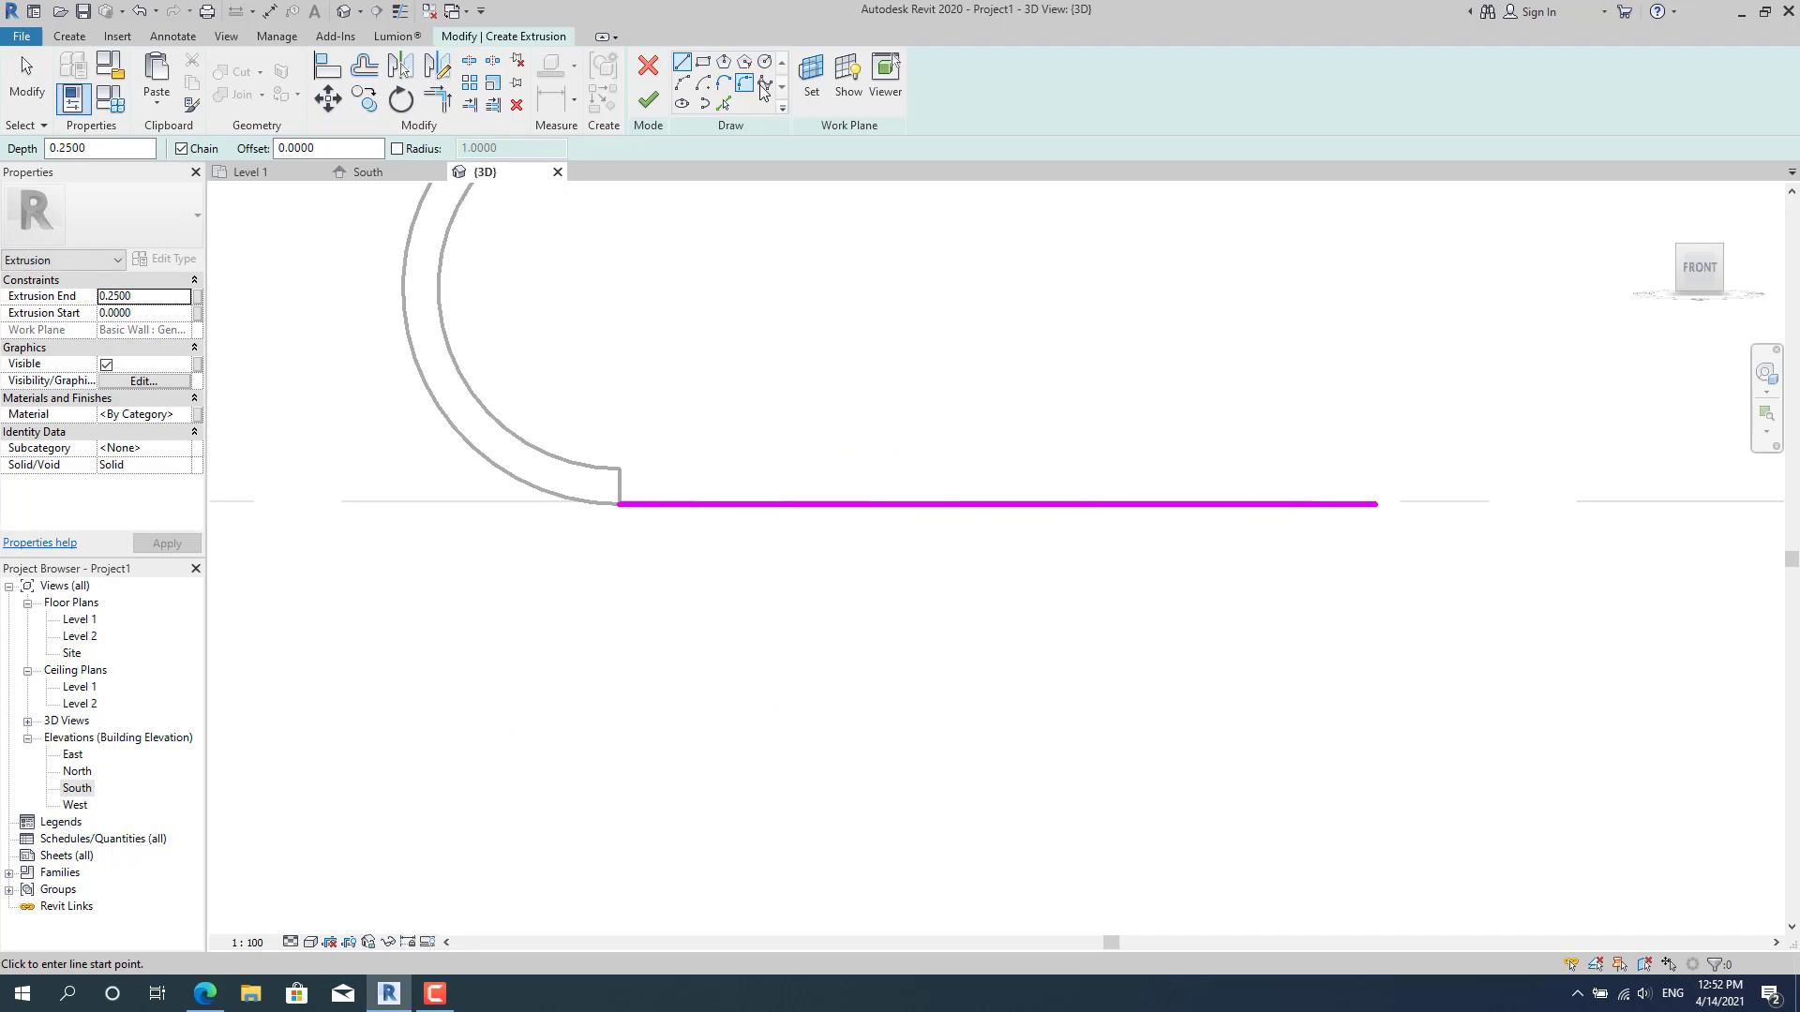
left_click(765, 84)
left_click(619, 469)
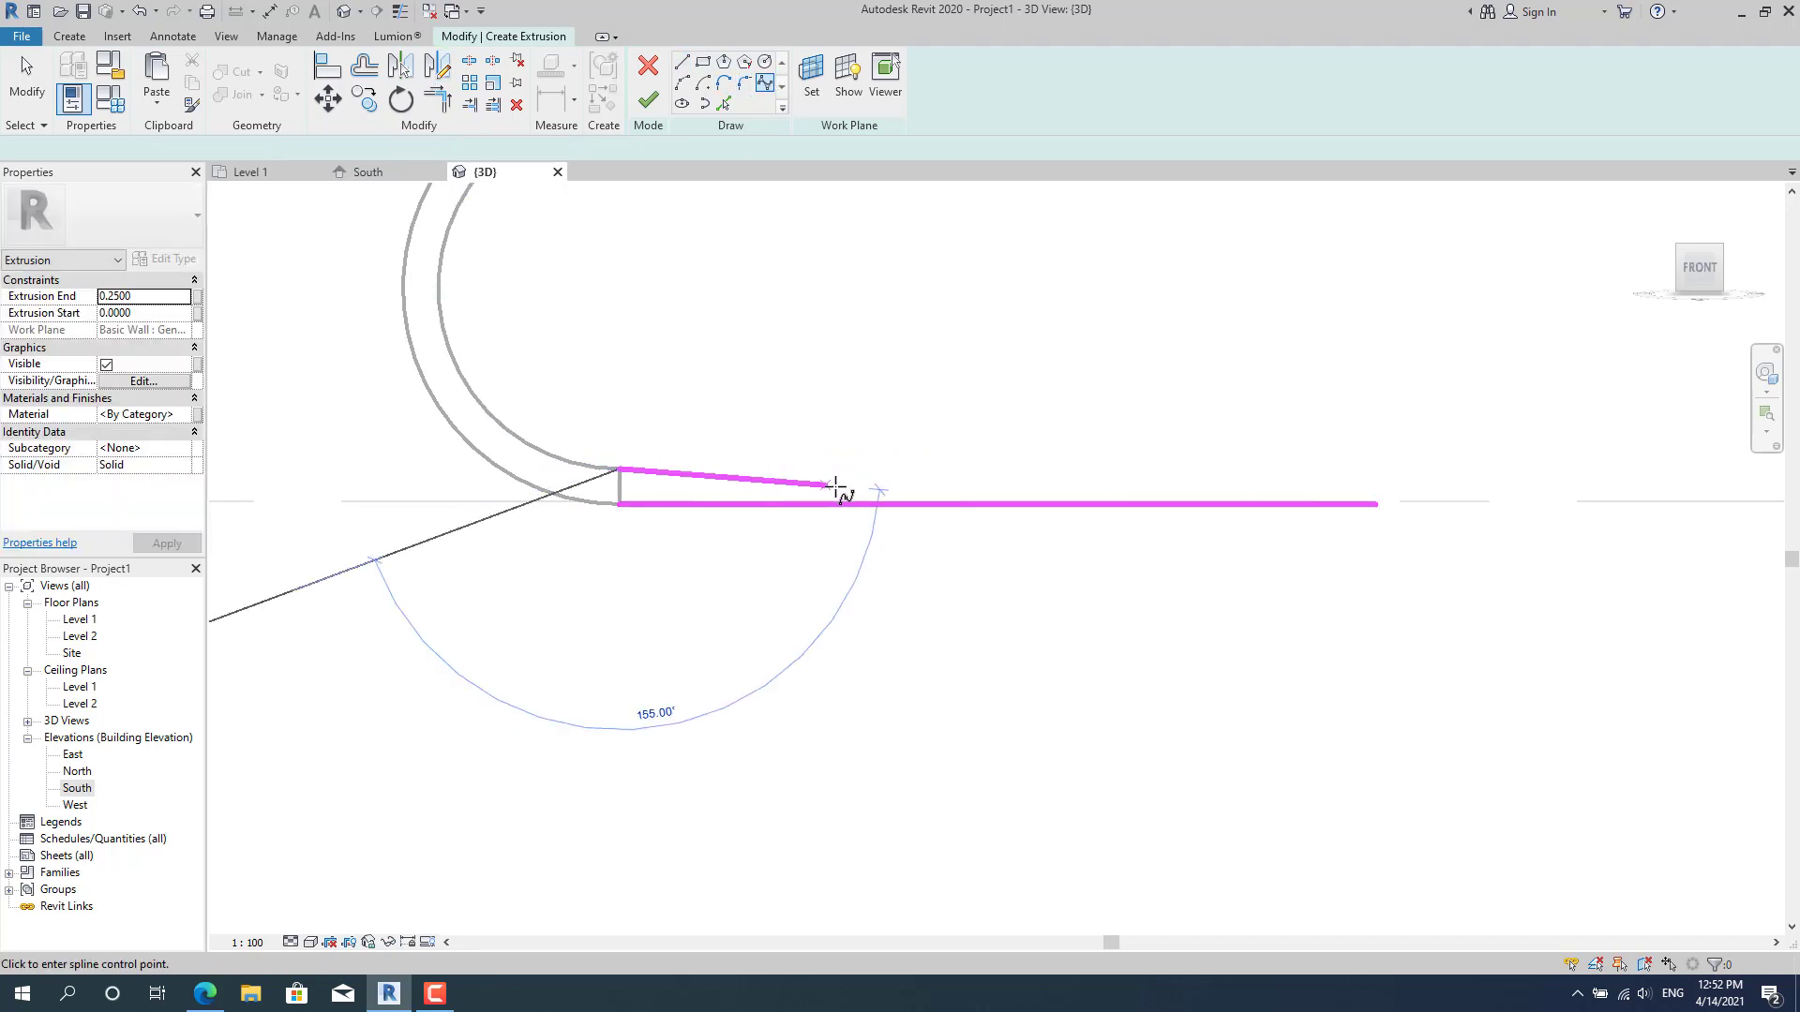
left_click(837, 480)
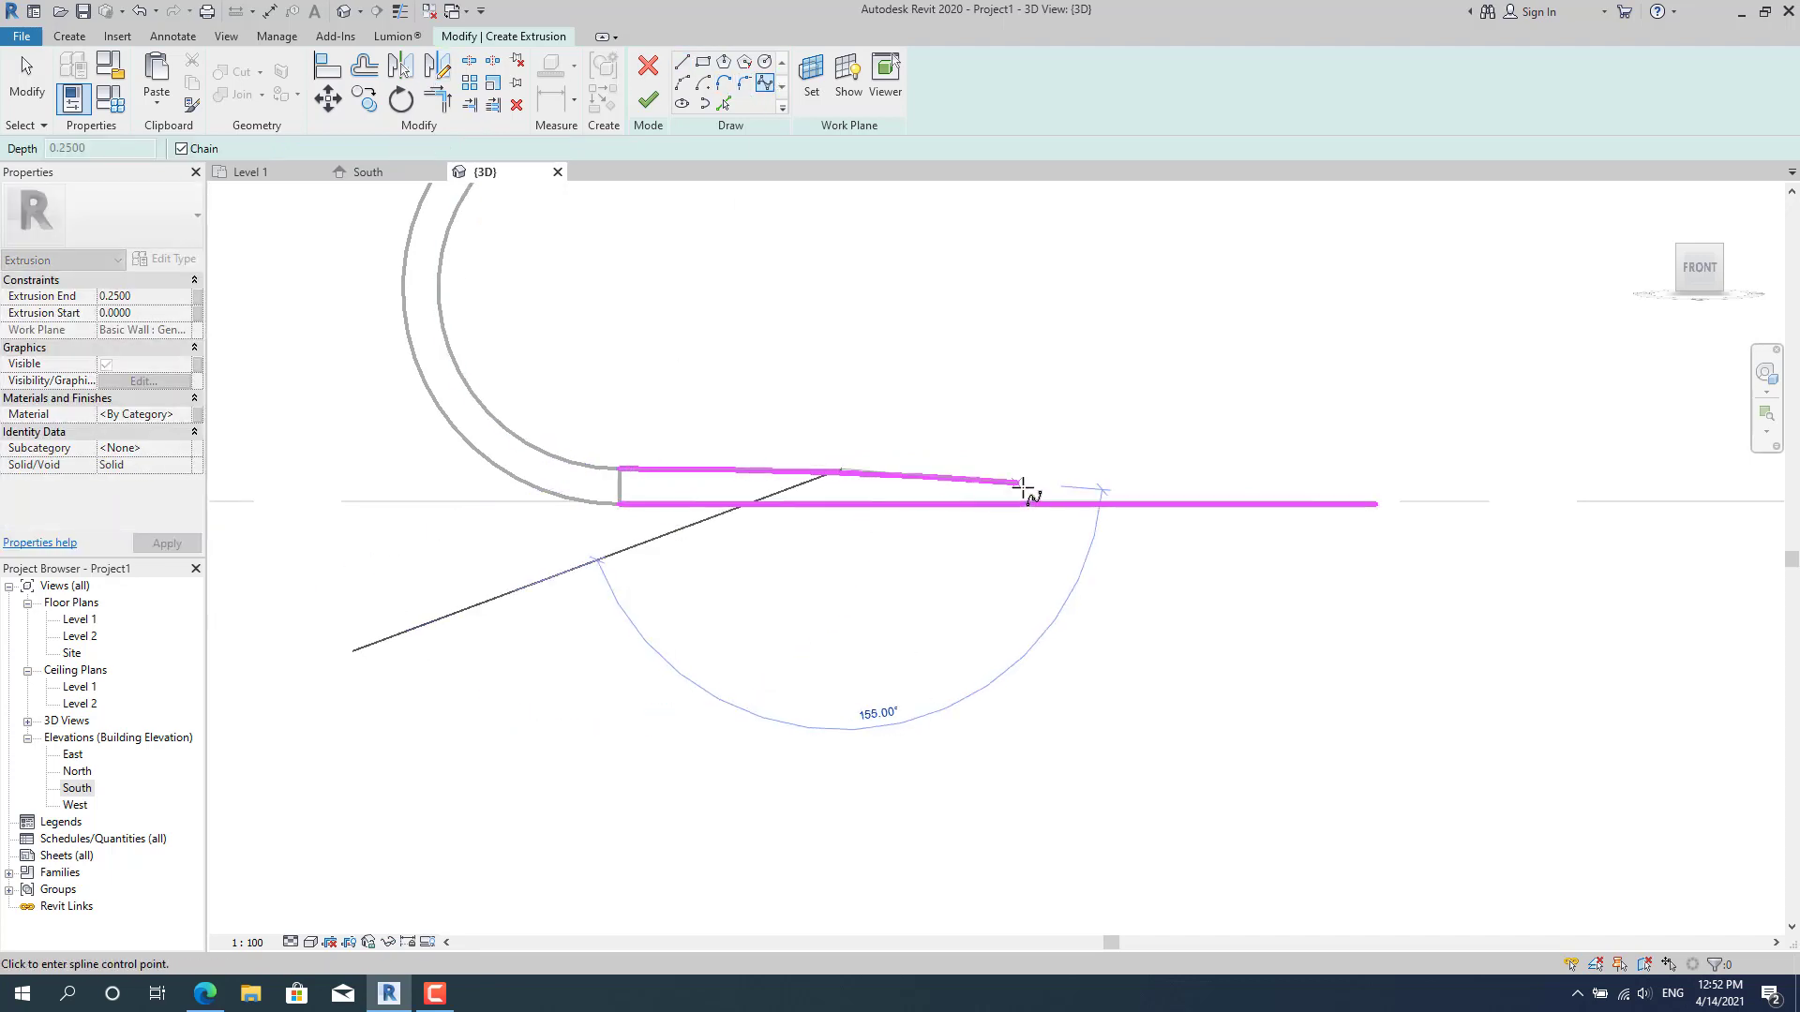
left_click(1031, 487)
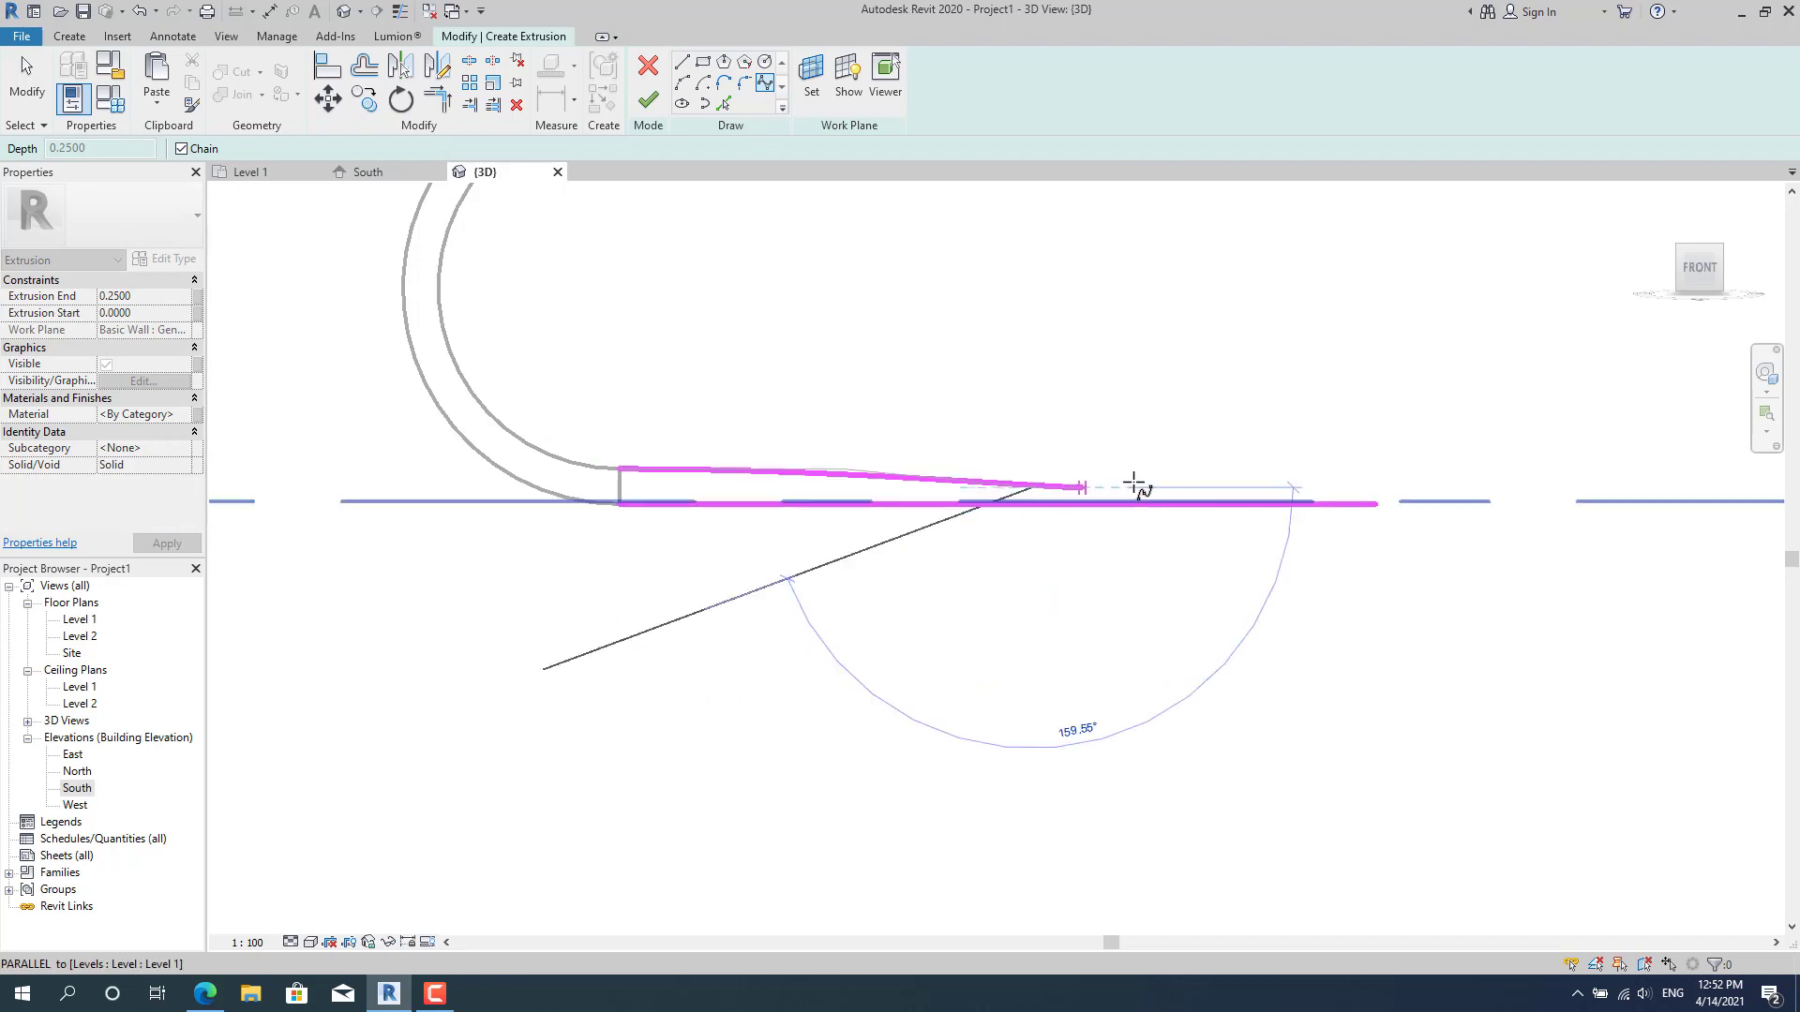
left_click(1378, 504)
key("Escape")
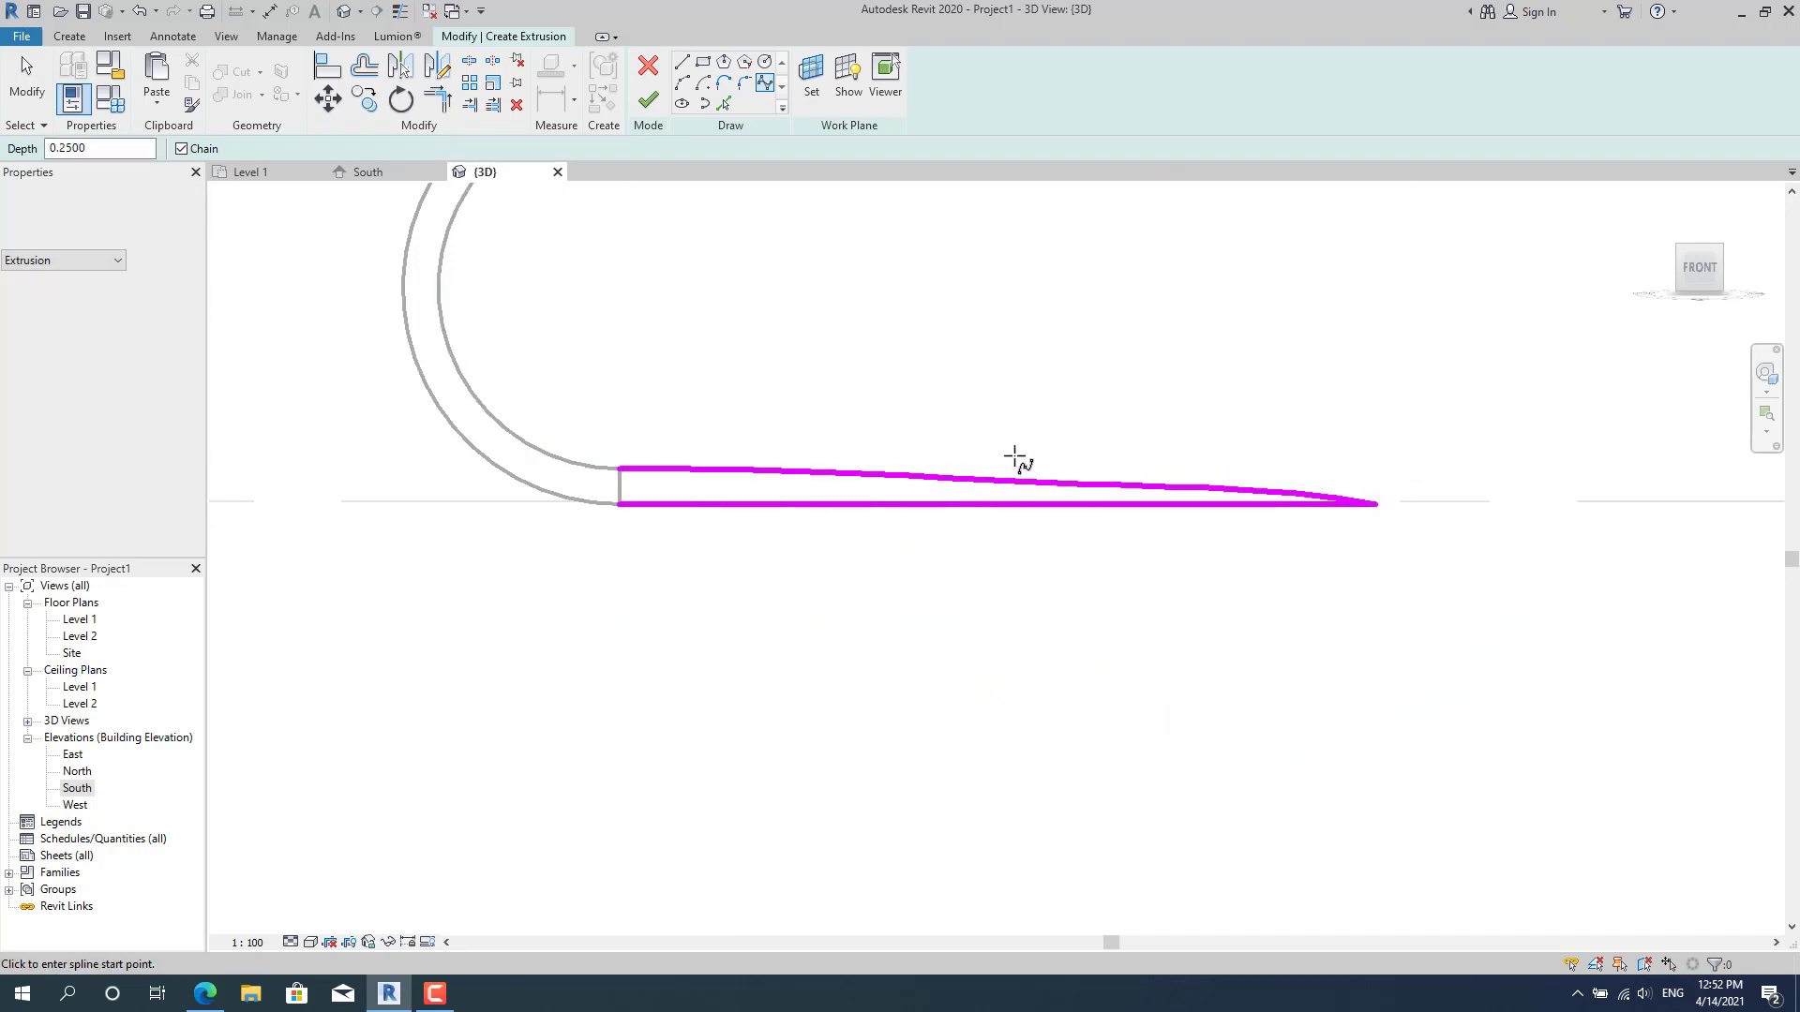
key("Escape")
Reshape the spline by moving its control point nearest the curved wall closer to the wall and slightly down.
left_click(812, 480)
left_click_drag(844, 474, 751, 483)
left_click(1118, 593)
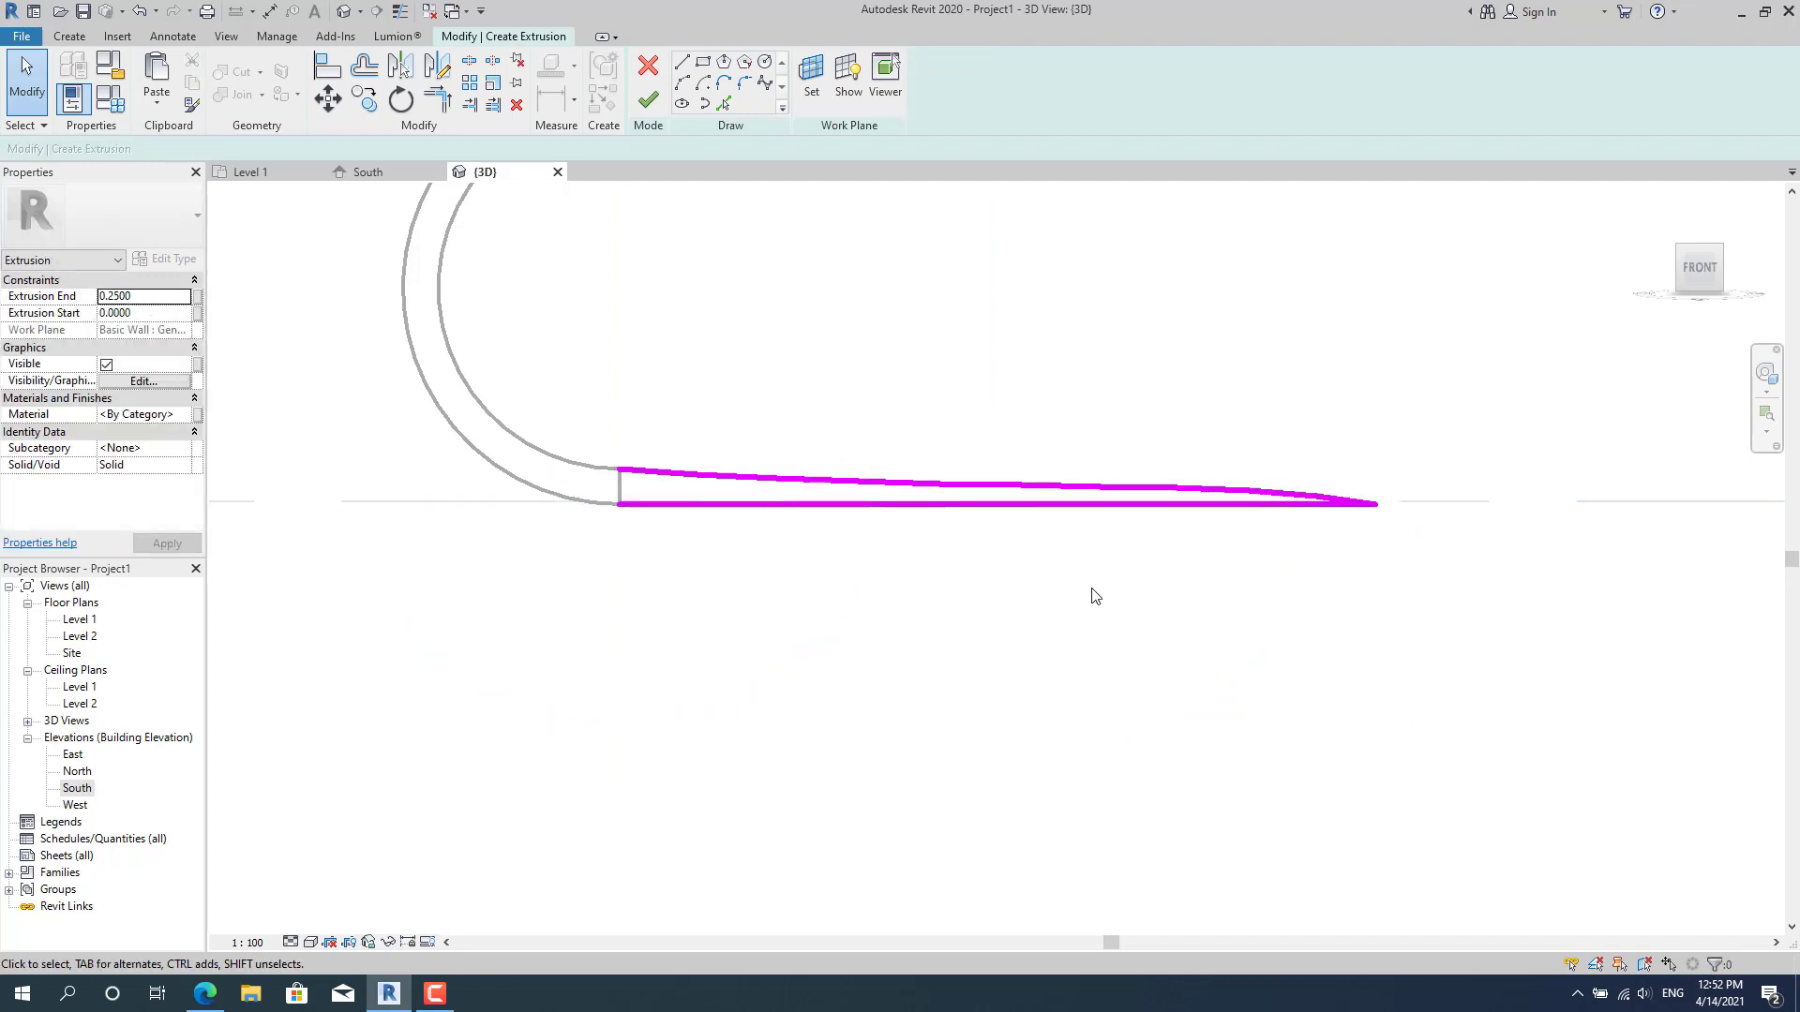
Close the profile with a straight line down the curved wall's end face and finish the extrusion.
scroll(1095, 596, "down", 1)
scroll(908, 554, "up", 4)
left_click(681, 62)
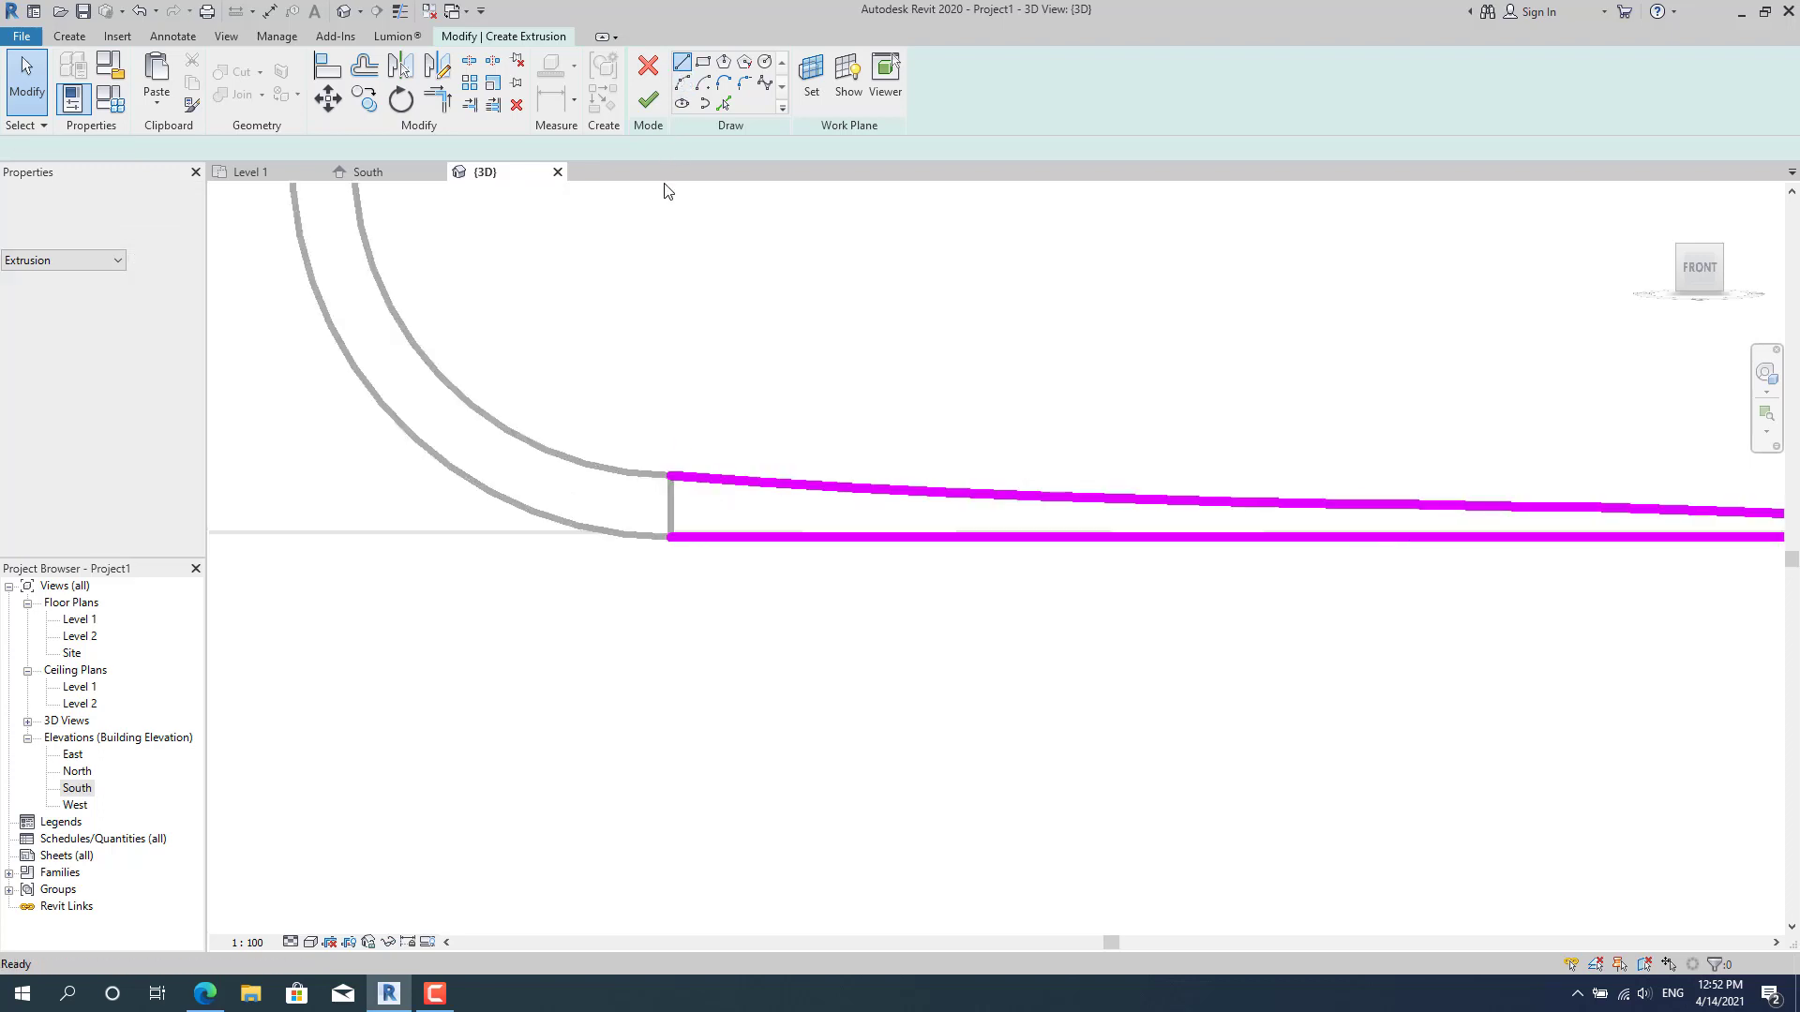
left_click(671, 475)
left_click(671, 538)
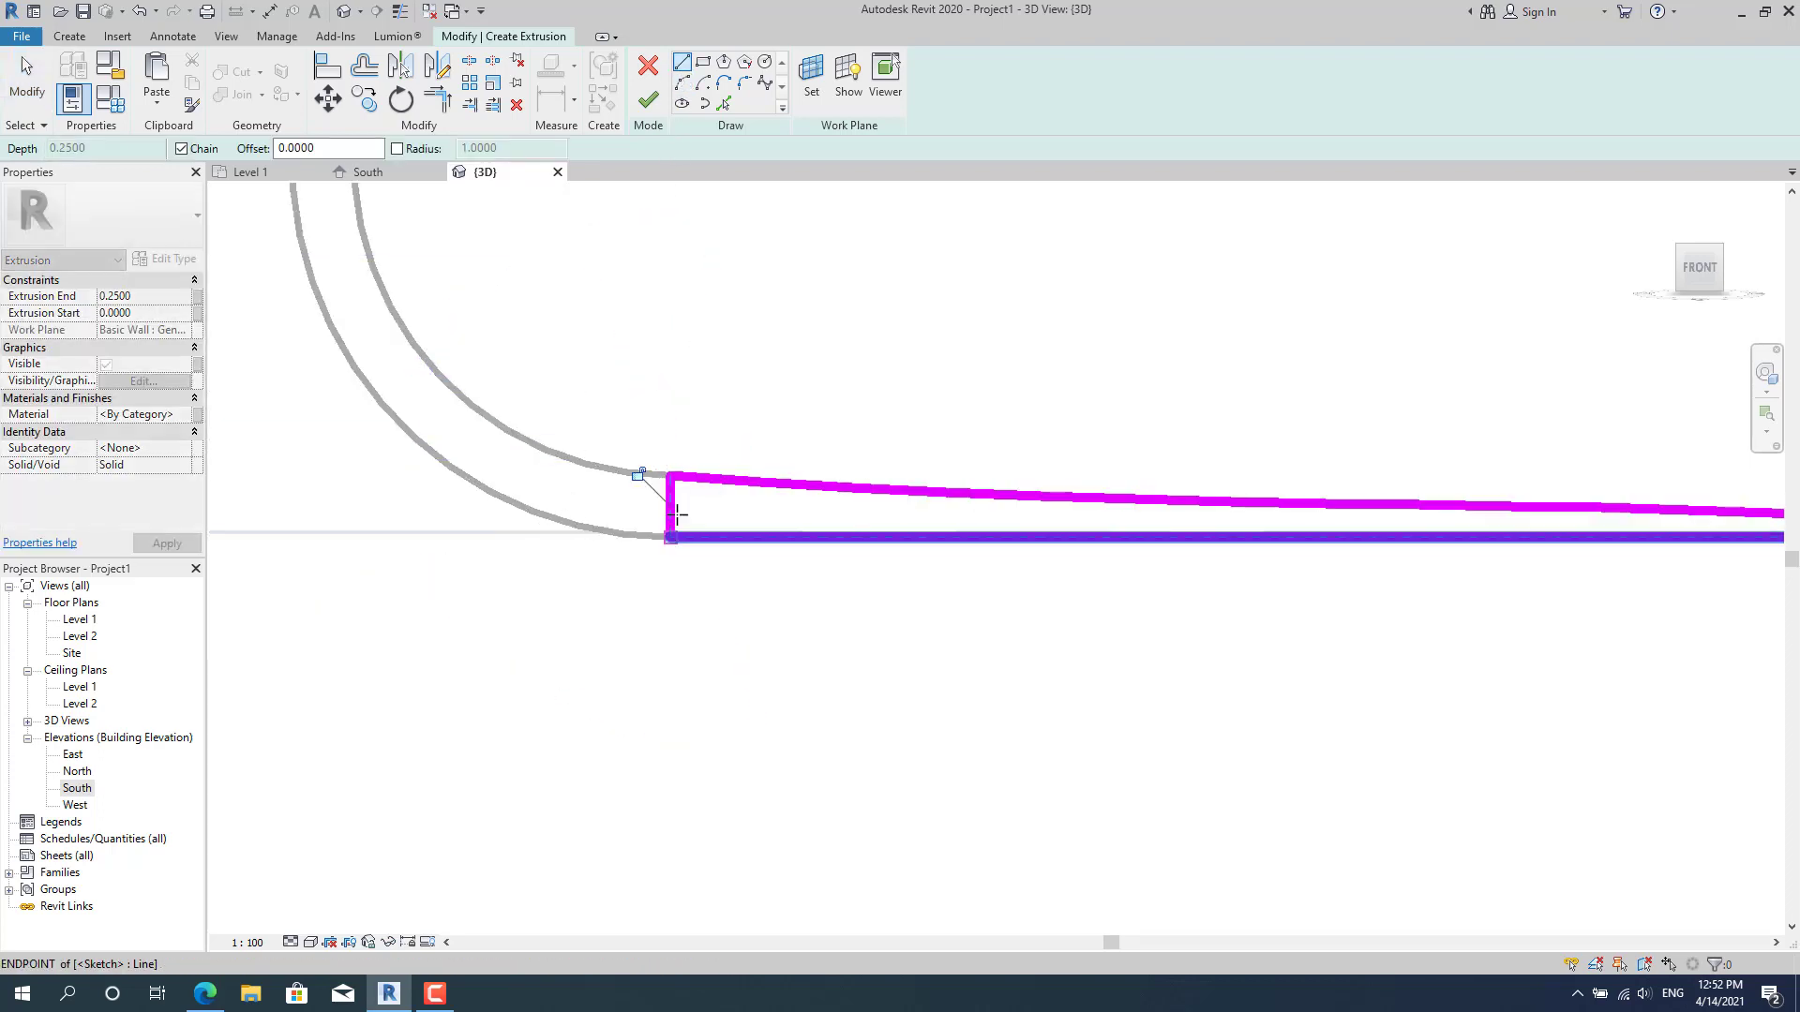
key("Escape")
scroll(678, 514, "down", 3)
scroll(772, 466, "down", 2)
scroll(932, 497, "down", 2)
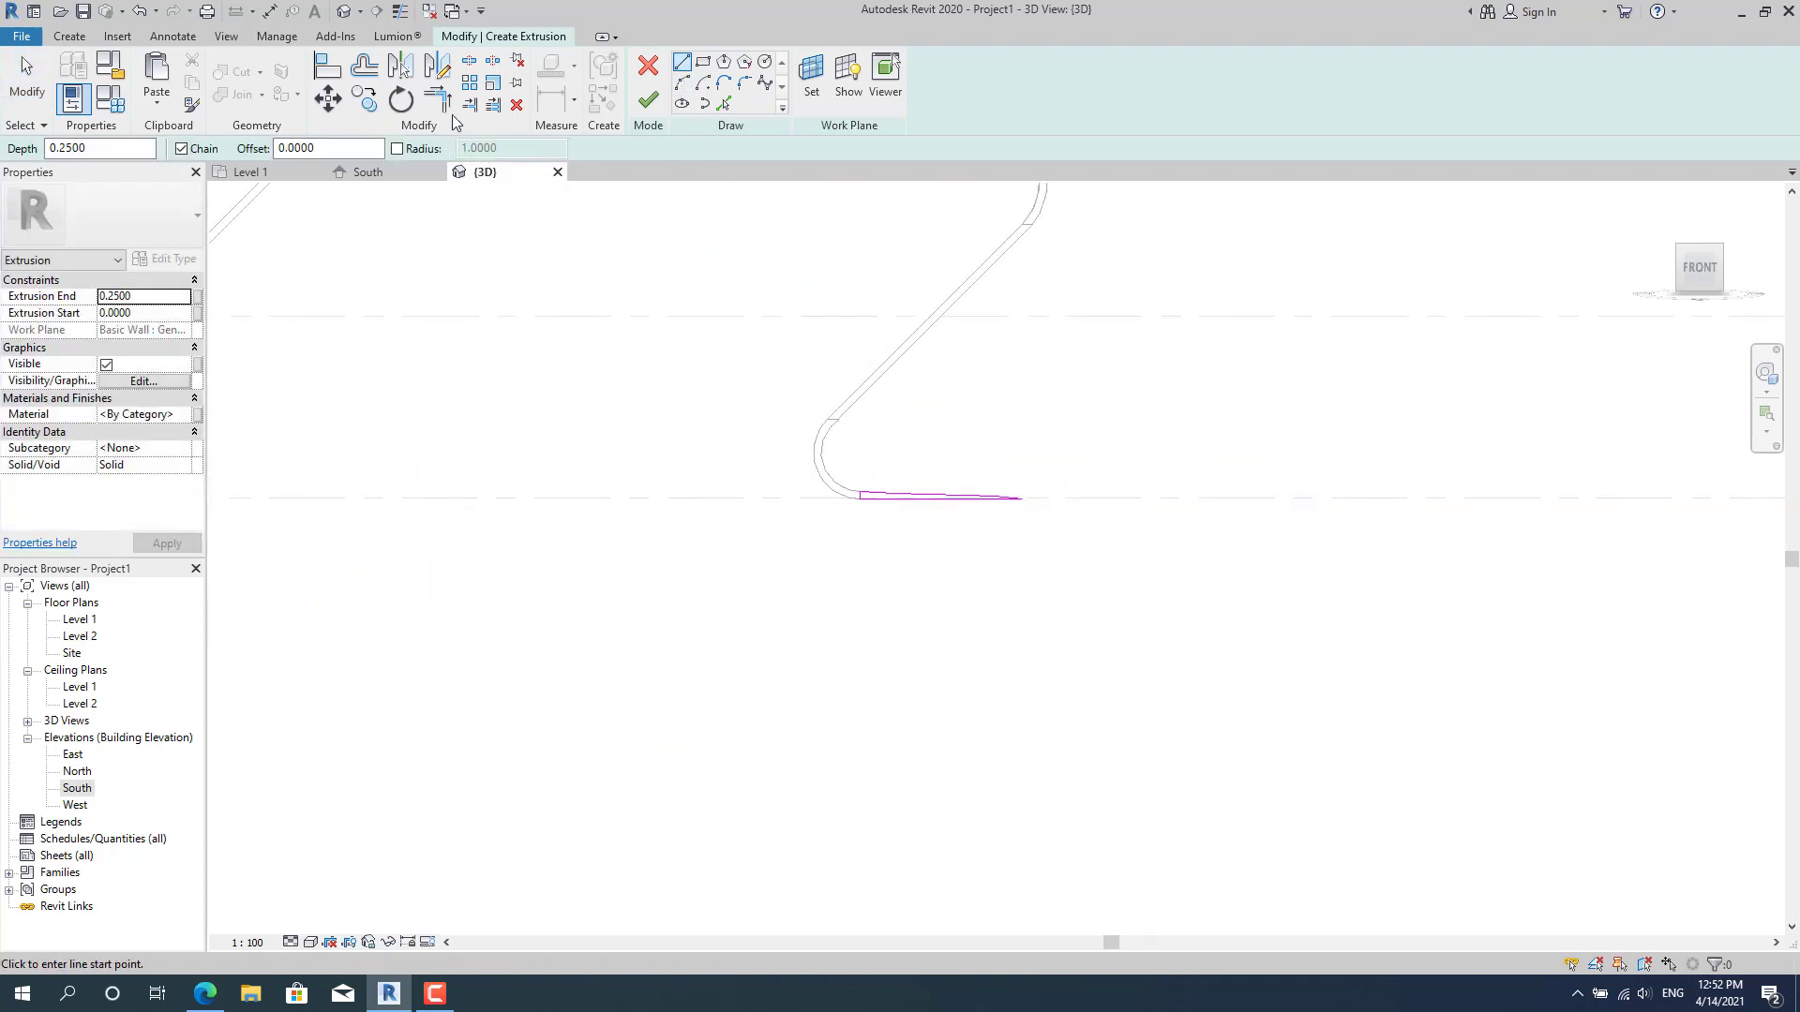
left_click(647, 101)
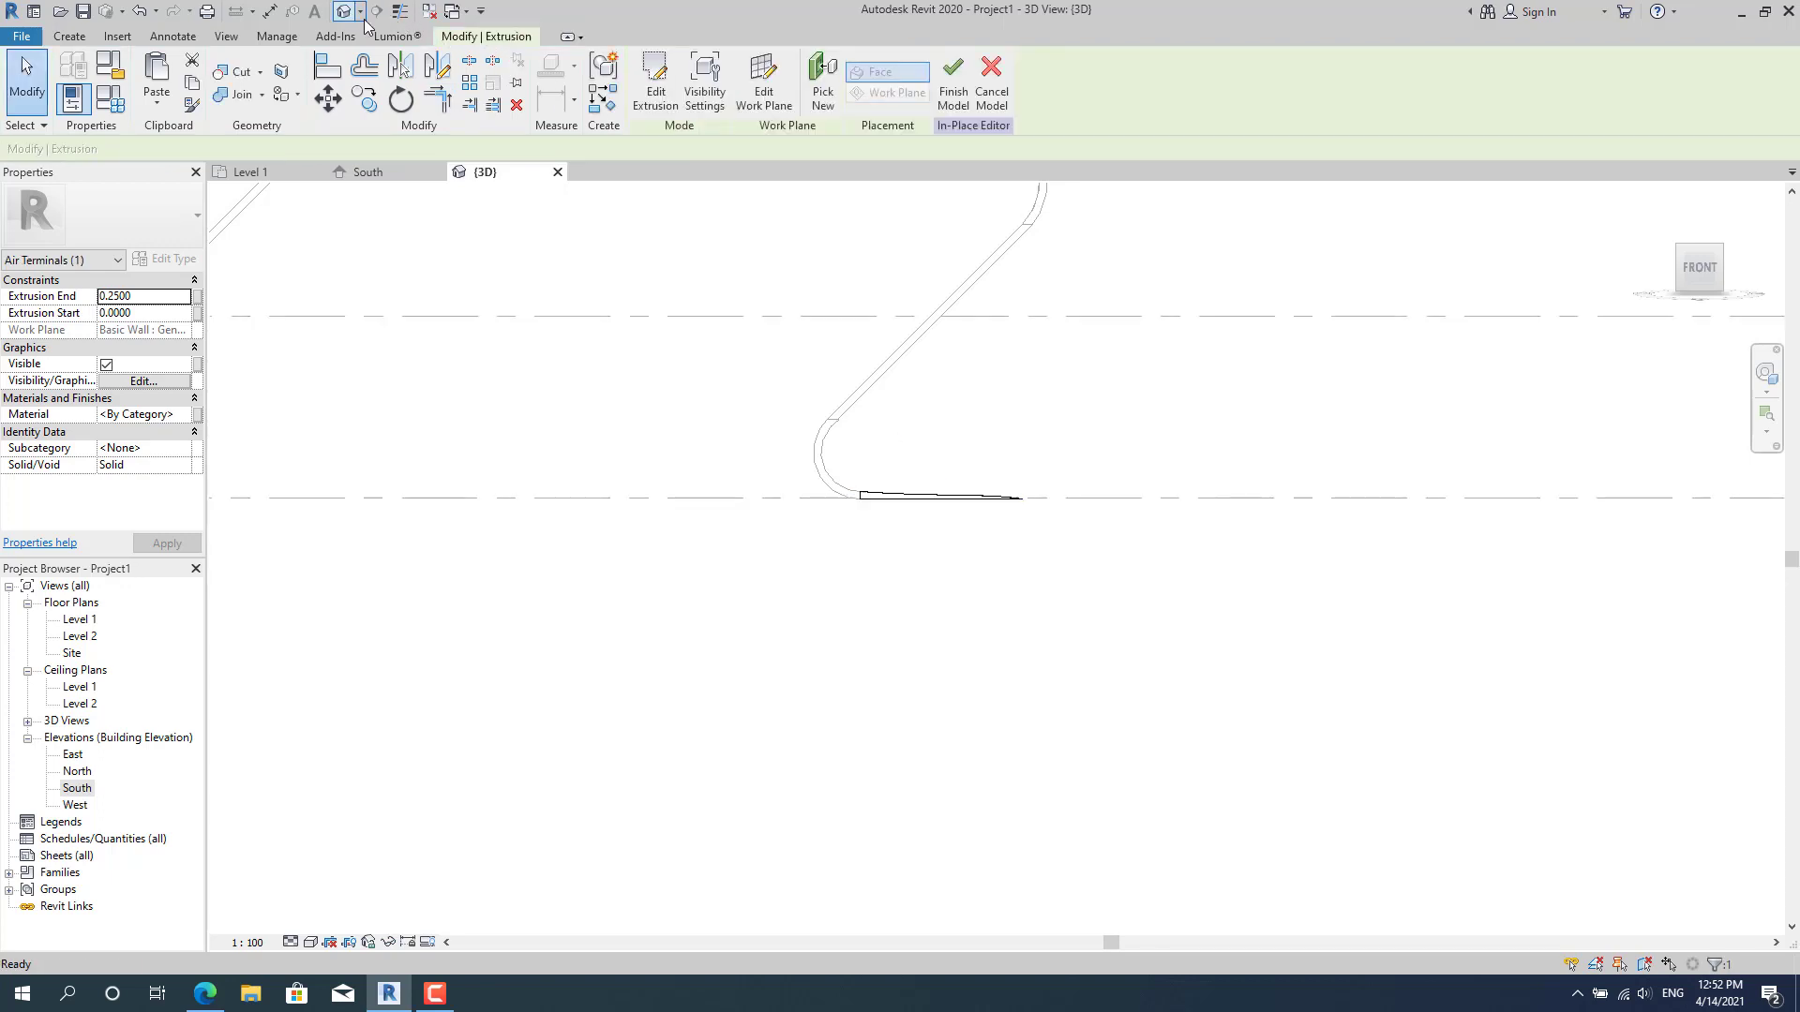
Stretch the thin new extrusion along the curved wall's lower edge to the wall's far end.
left_click(1123, 532)
middle_click_drag(1083, 536, 896, 550, "shift")
scroll(767, 586, "up", 1)
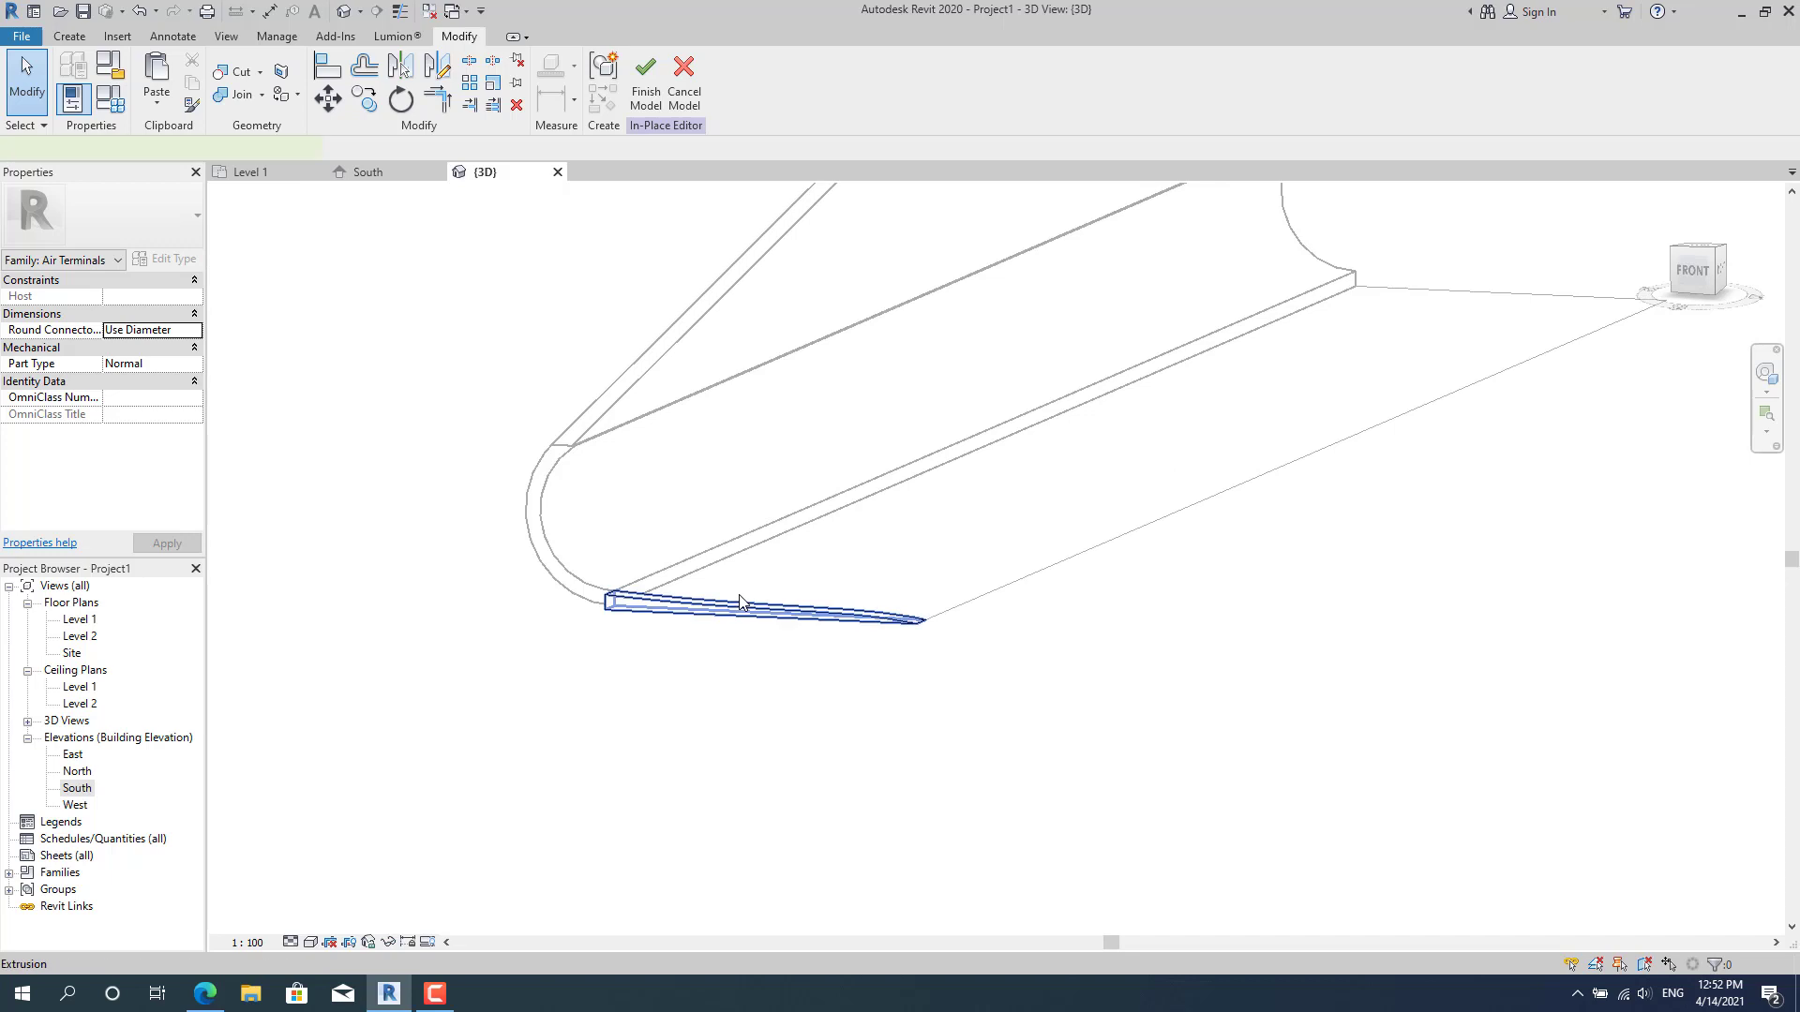
left_click(759, 605)
left_click_drag(759, 605, 1507, 281)
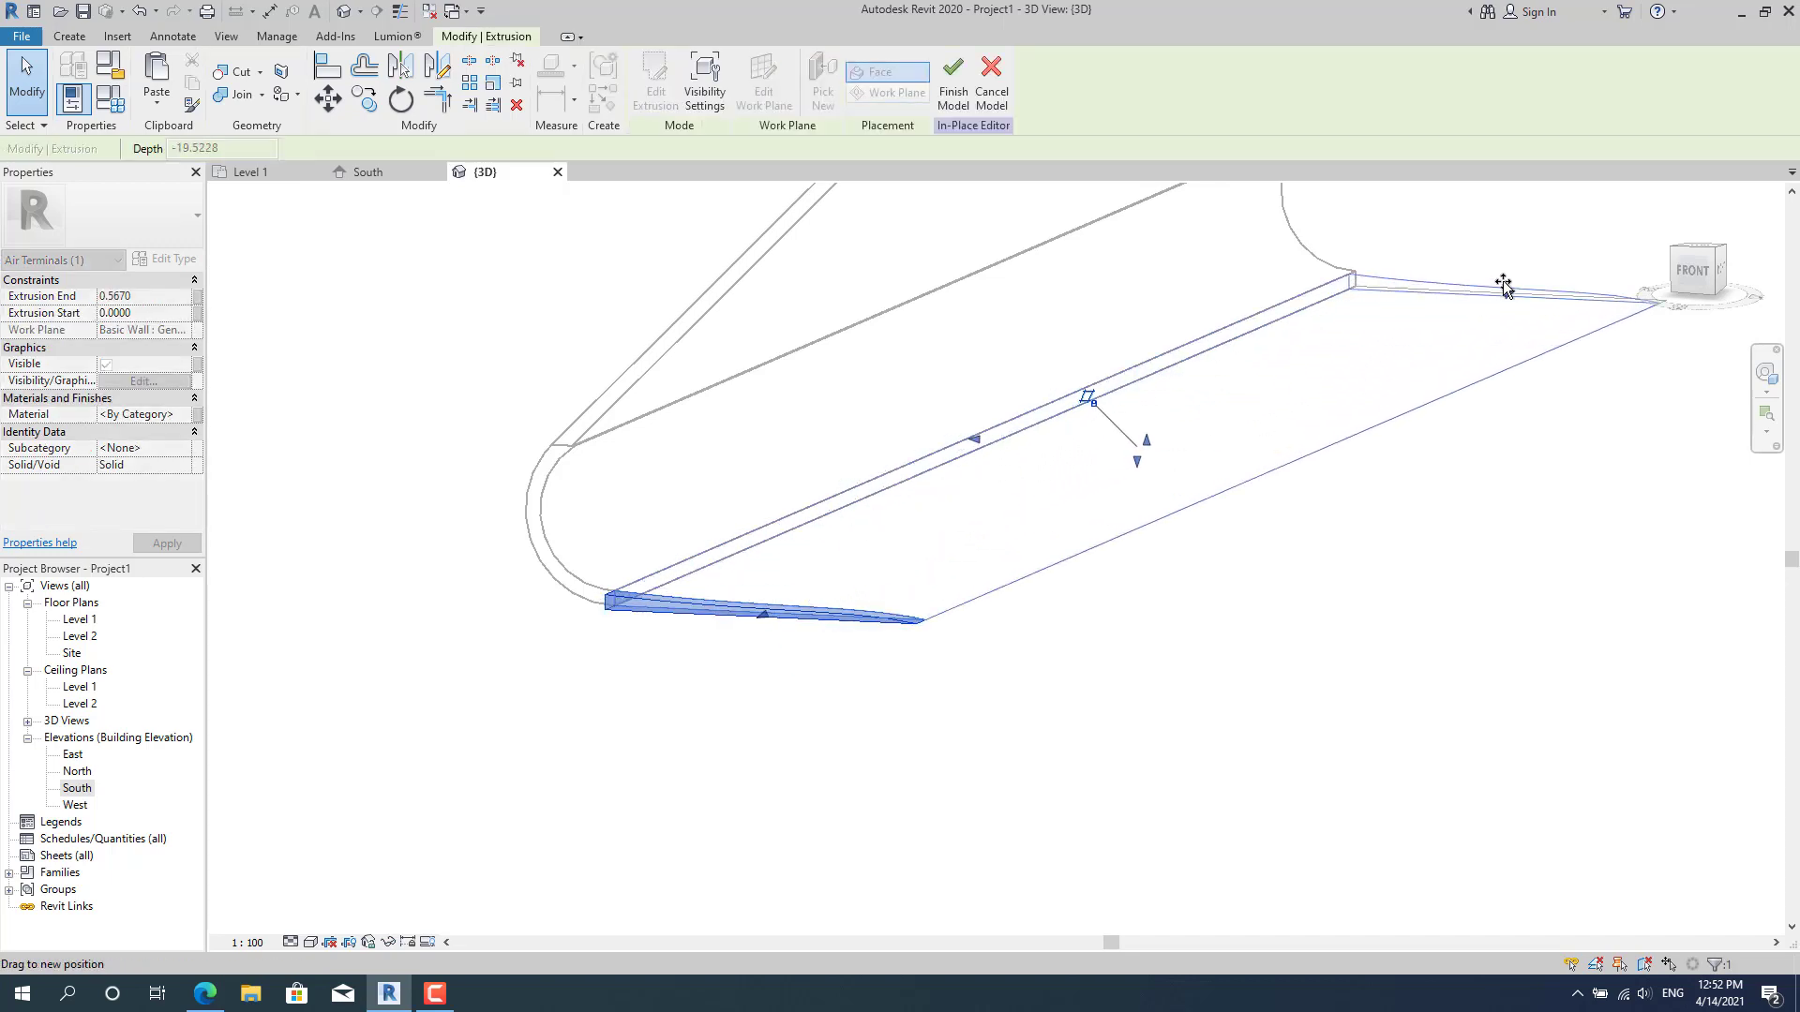
left_click(1398, 619)
Finish the in-place model containing the two flat end extrusions.
scroll(990, 707, "down", 3)
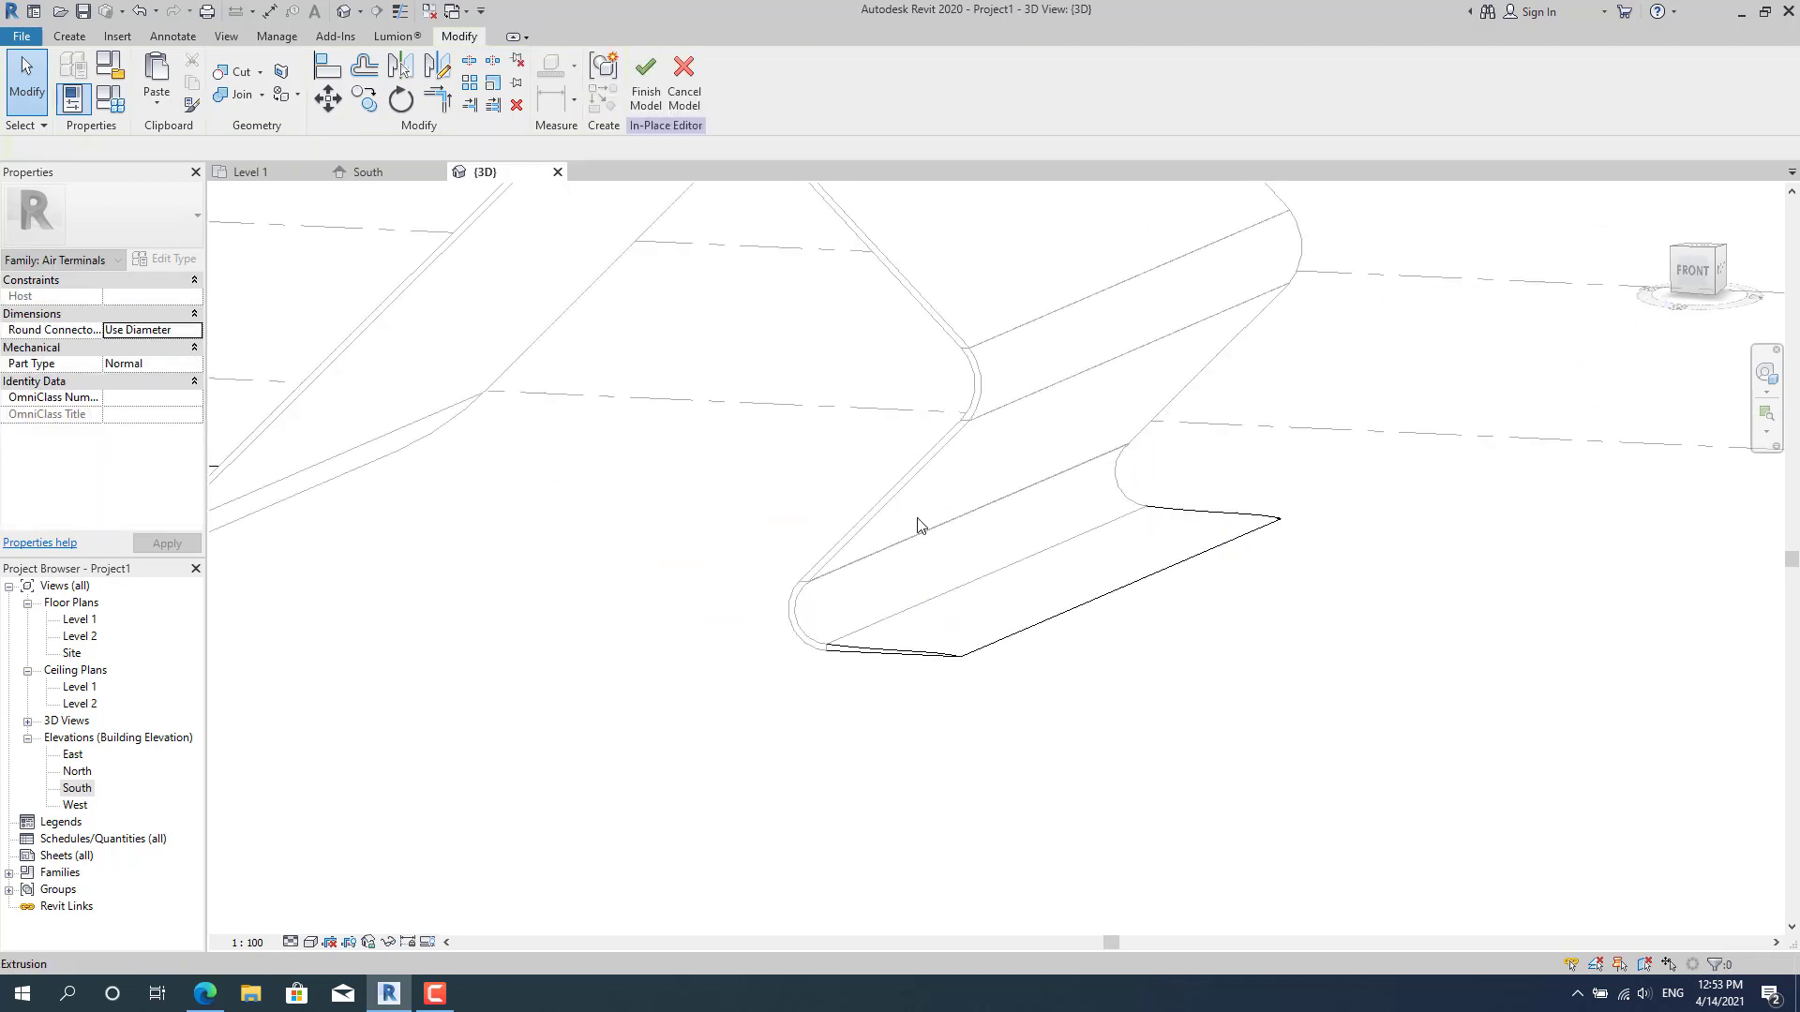
scroll(857, 413, "down", 3)
middle_click_drag(837, 522, 900, 469, "shift")
left_click(646, 80)
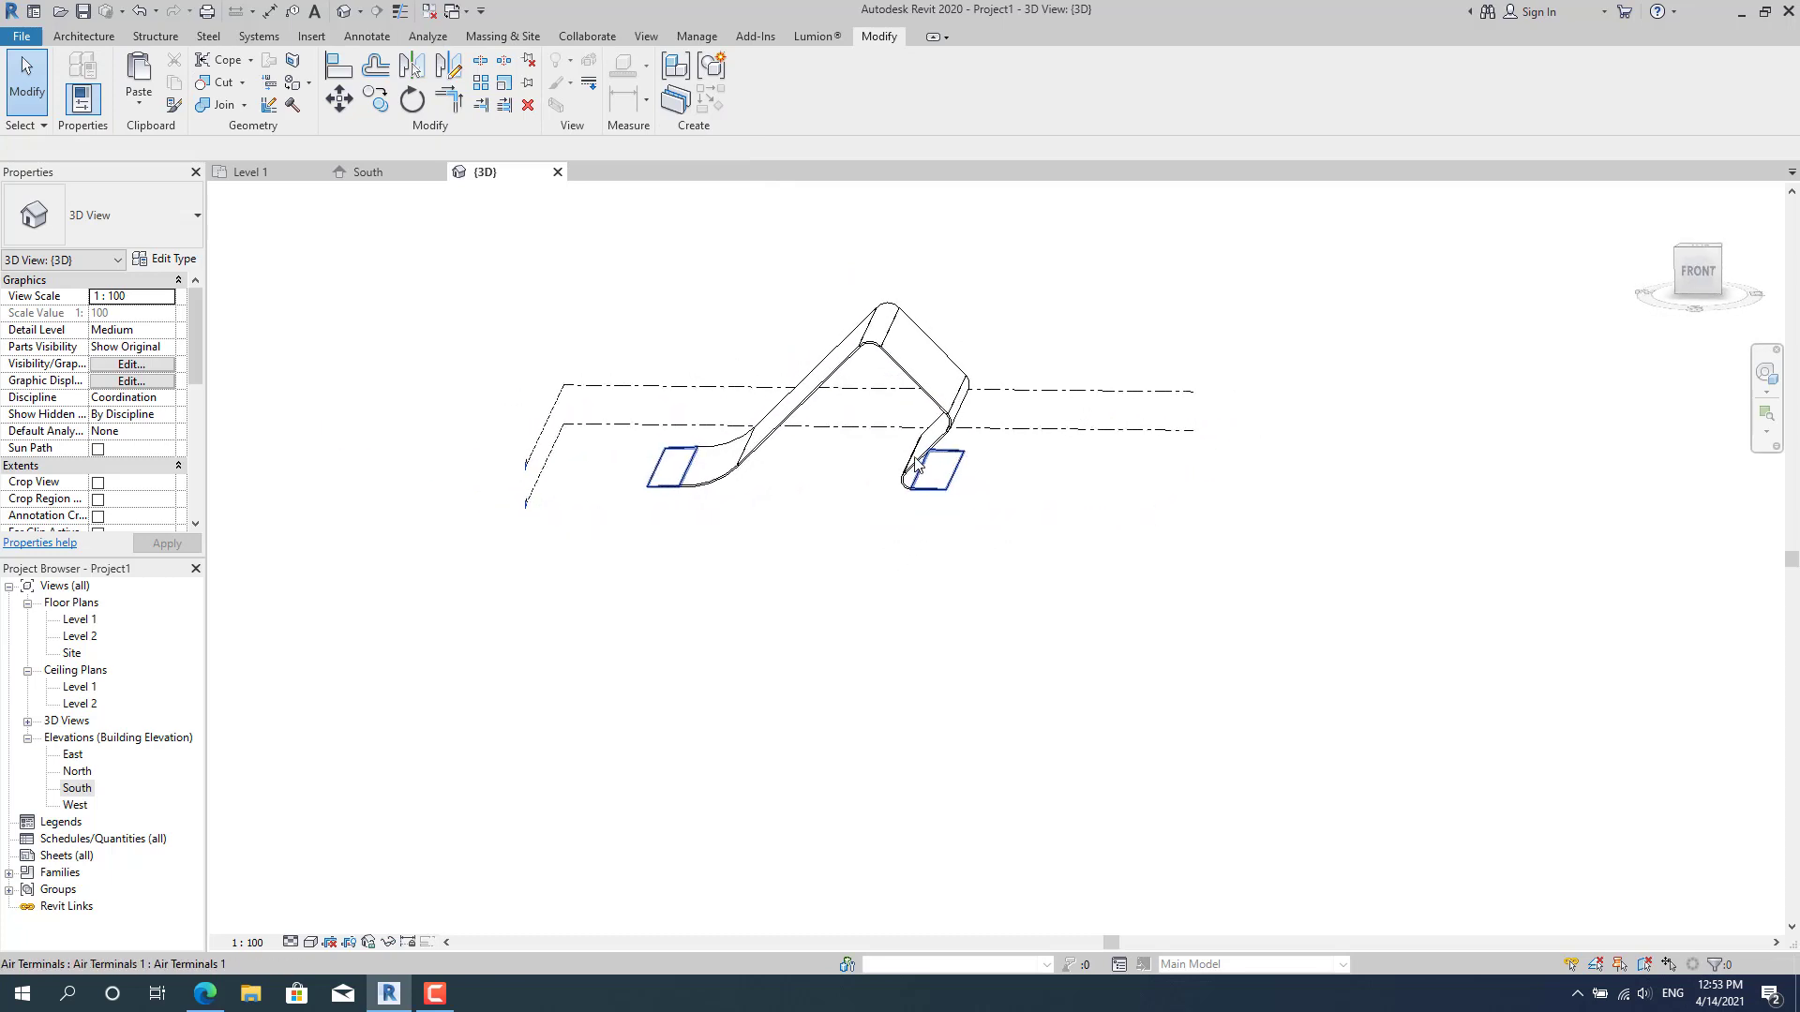
scroll(862, 461, "up", 3)
scroll(862, 459, "up", 2)
Examine the ribbon structure in the Level 1, Level 2 and Site floor plans and in an angled 3D view.
double_click(79, 620)
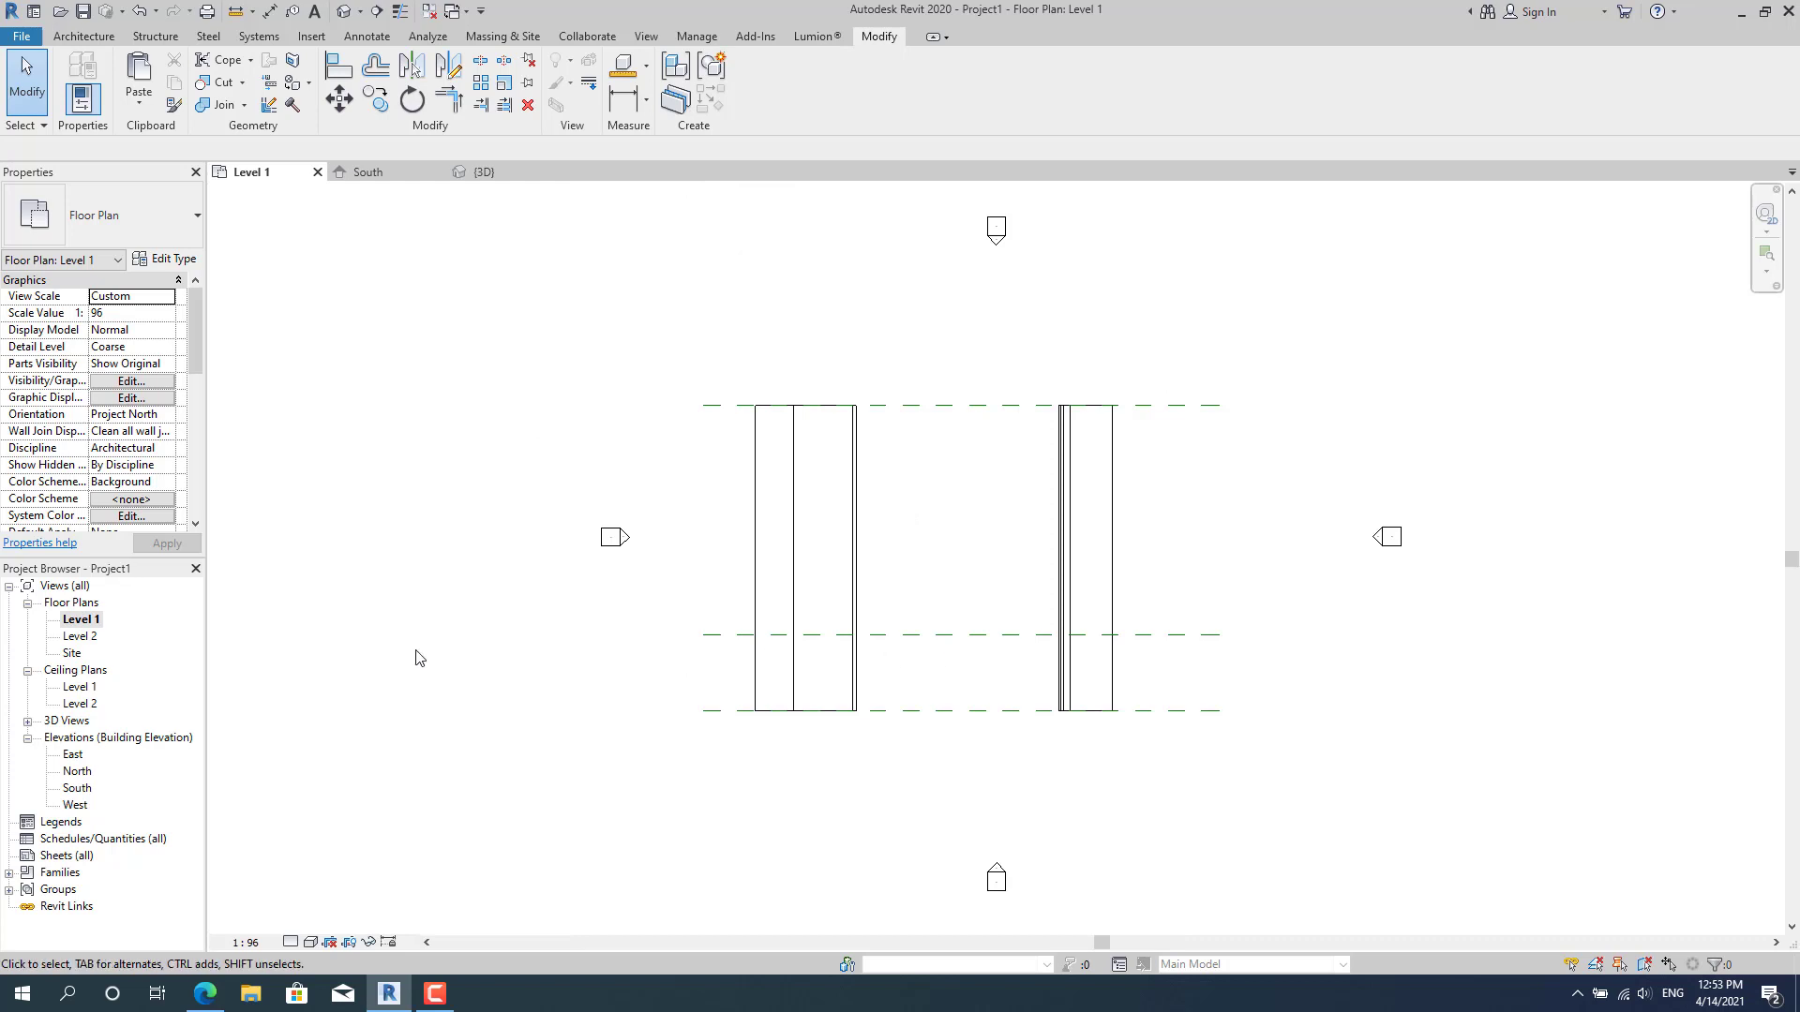
double_click(90, 636)
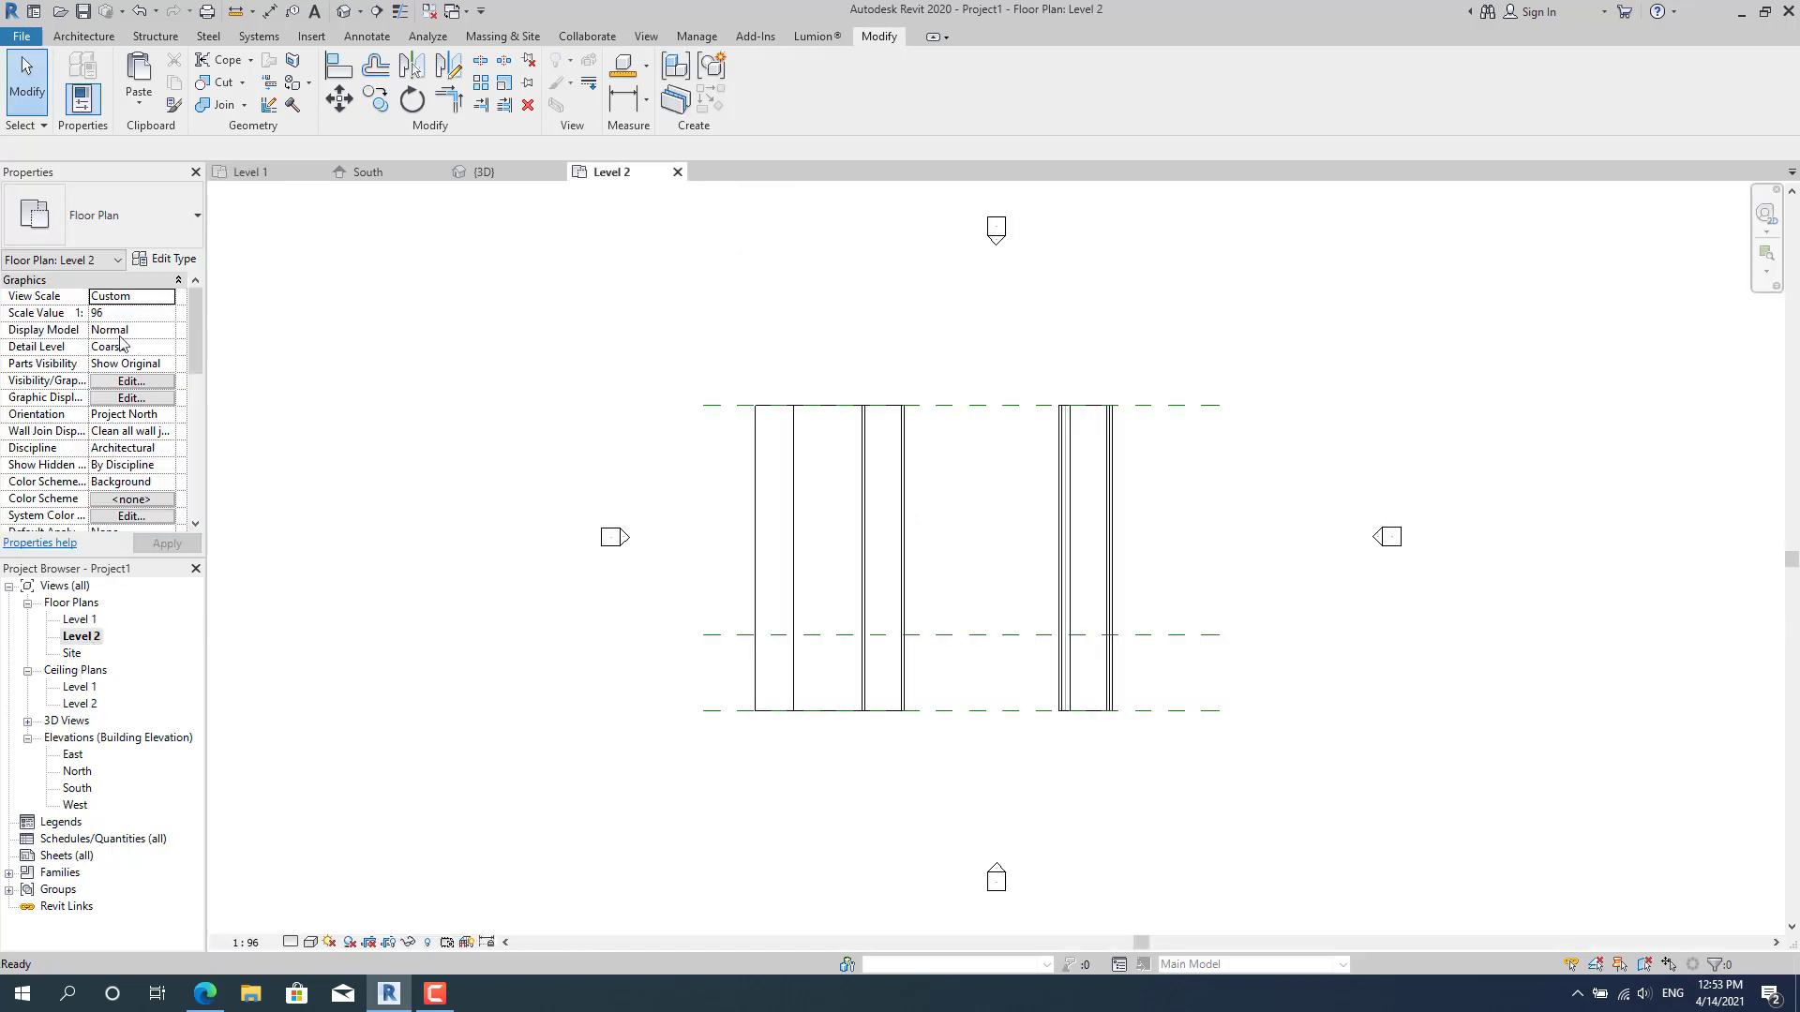
double_click(75, 654)
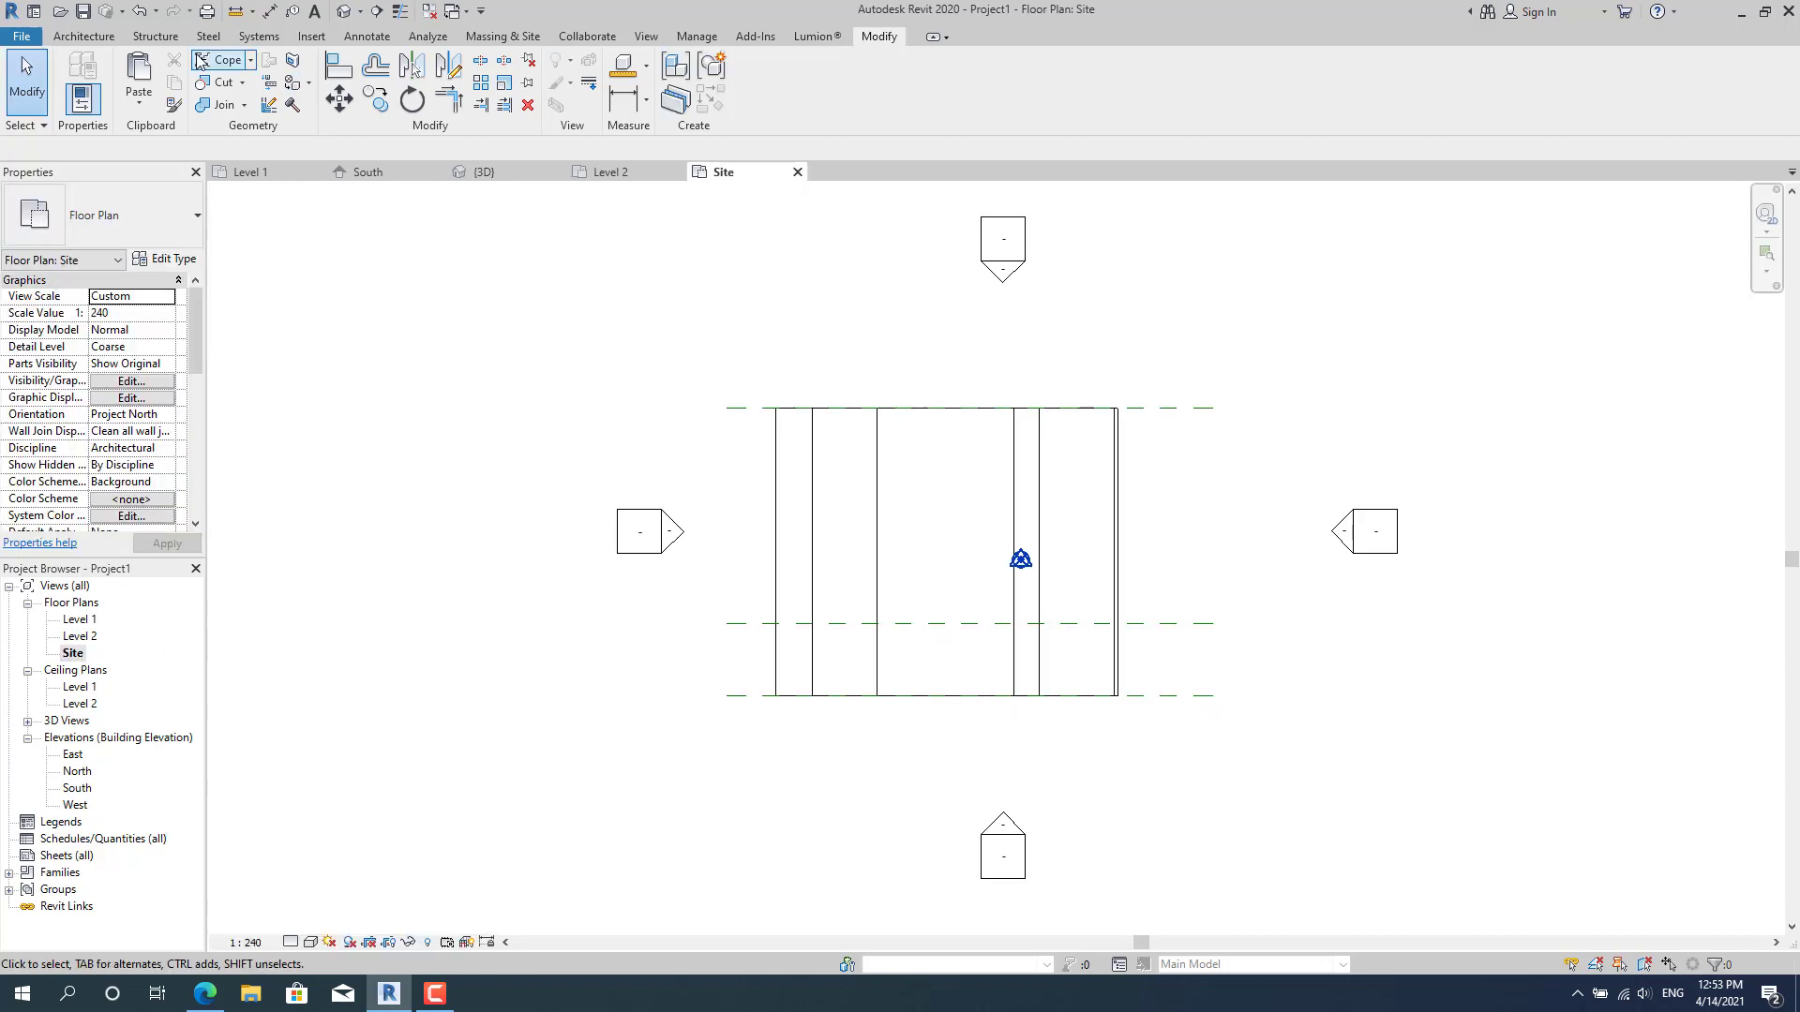
left_click(350, 13)
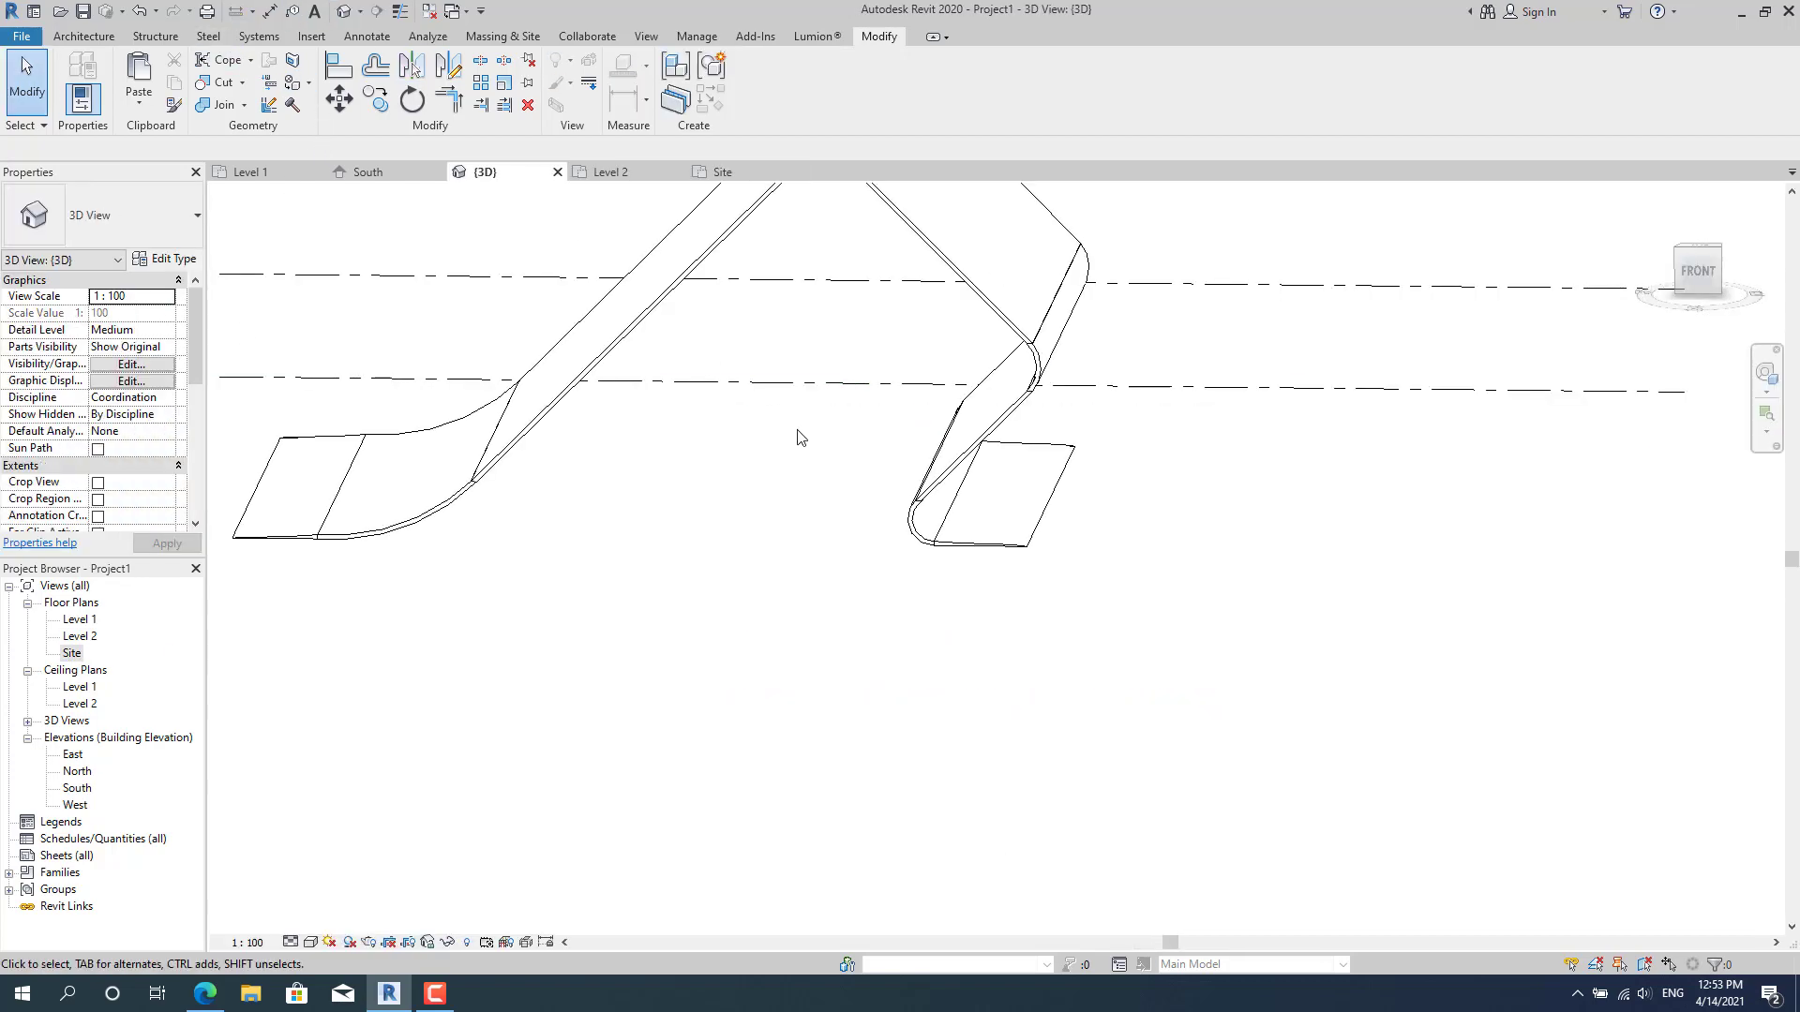
middle_click_drag(800, 434, 857, 571, "shift")
scroll(904, 543, "up", 2)
scroll(880, 501, "down", 3)
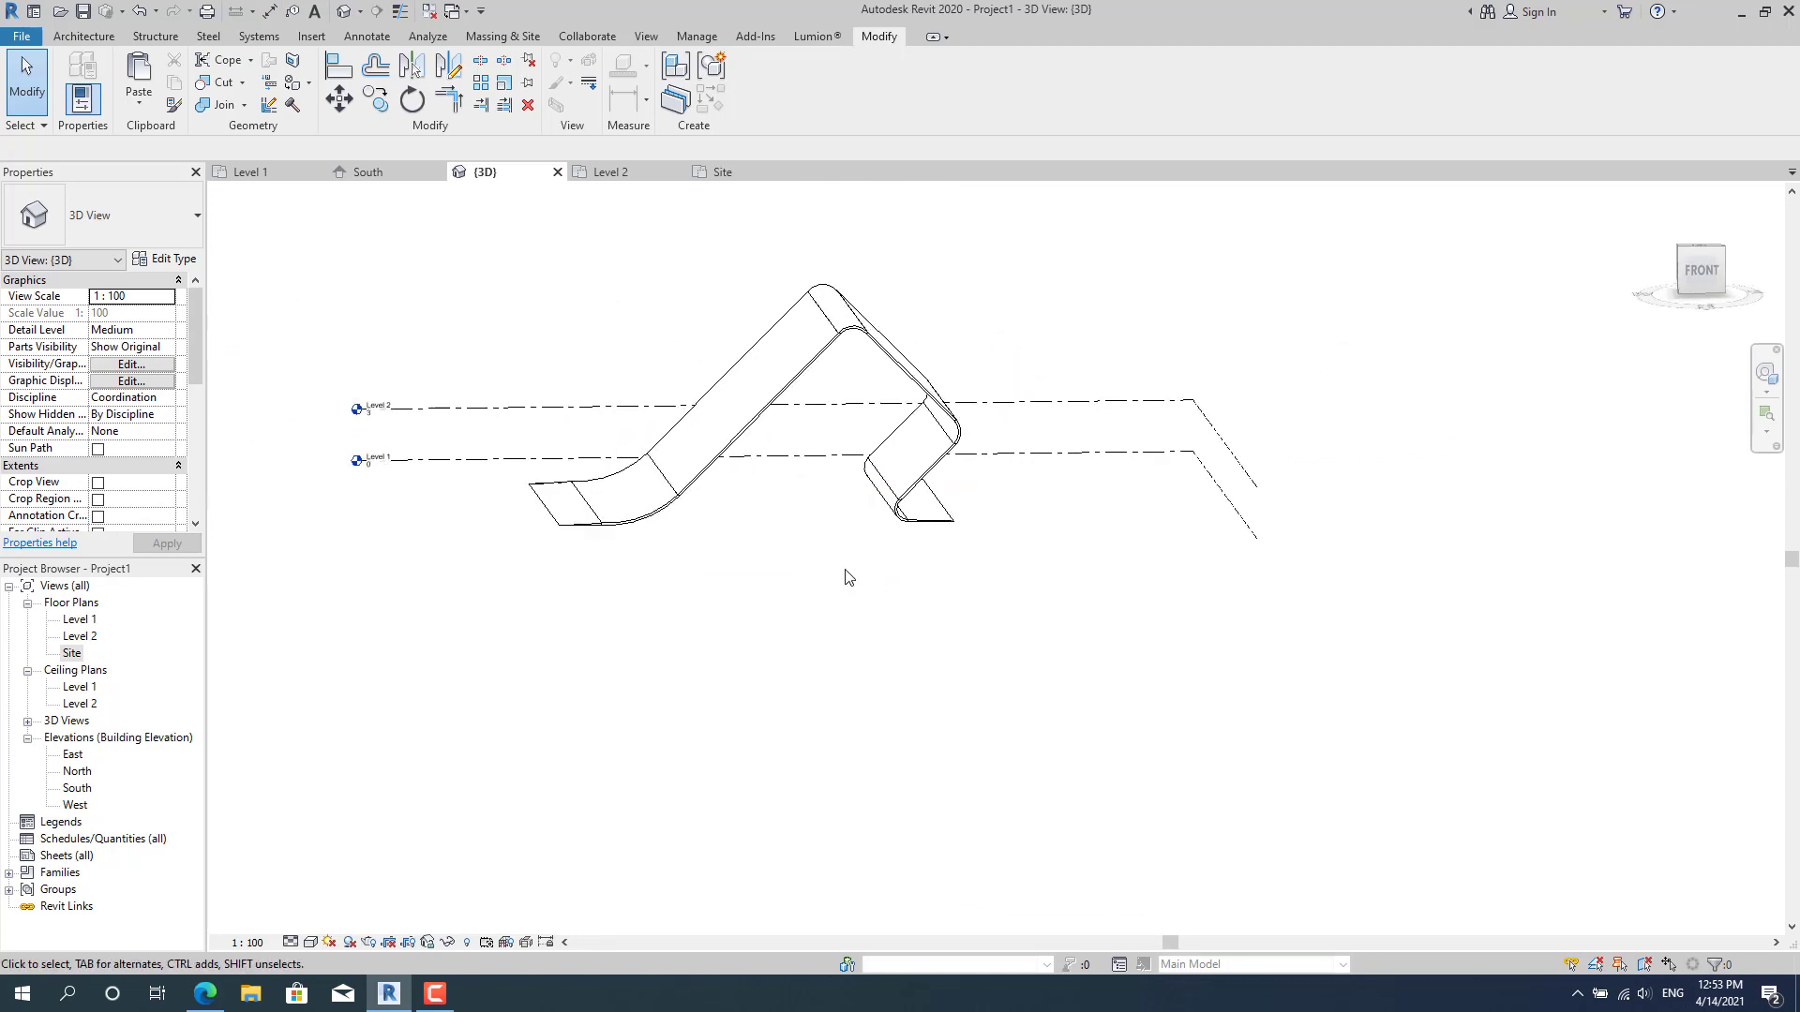
scroll(831, 542, "up", 2)
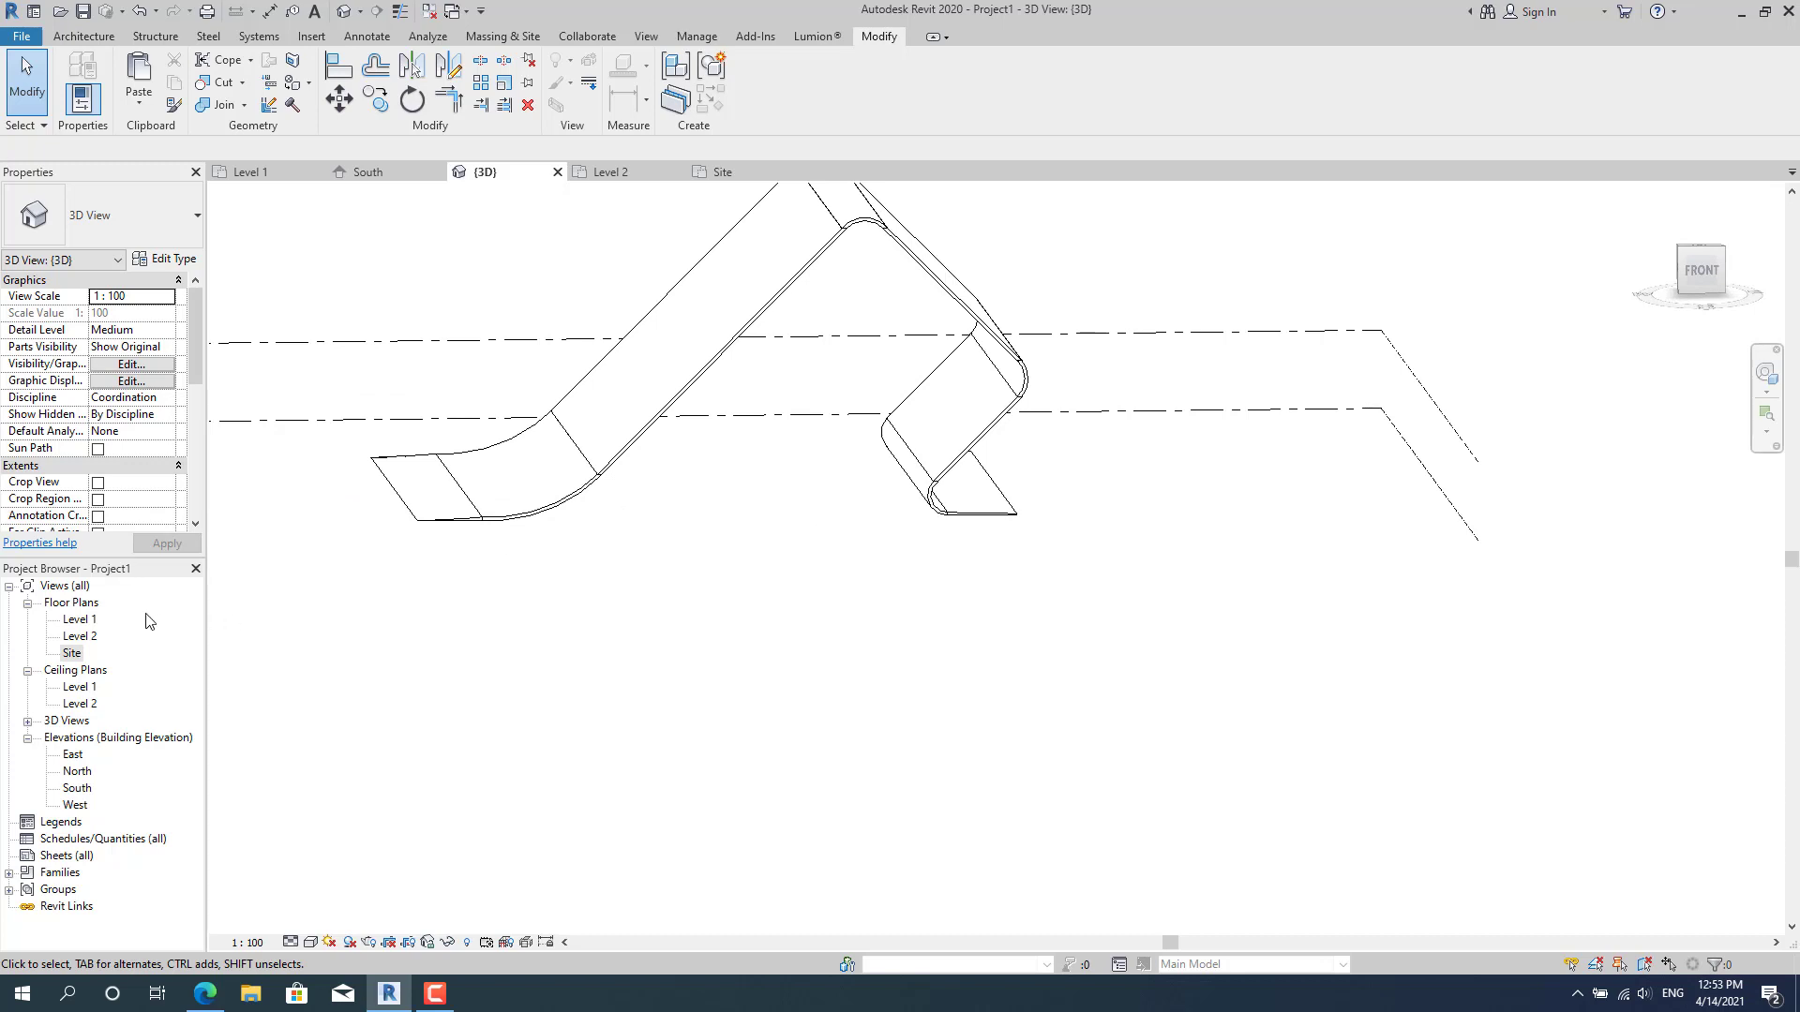
left_click(94, 35)
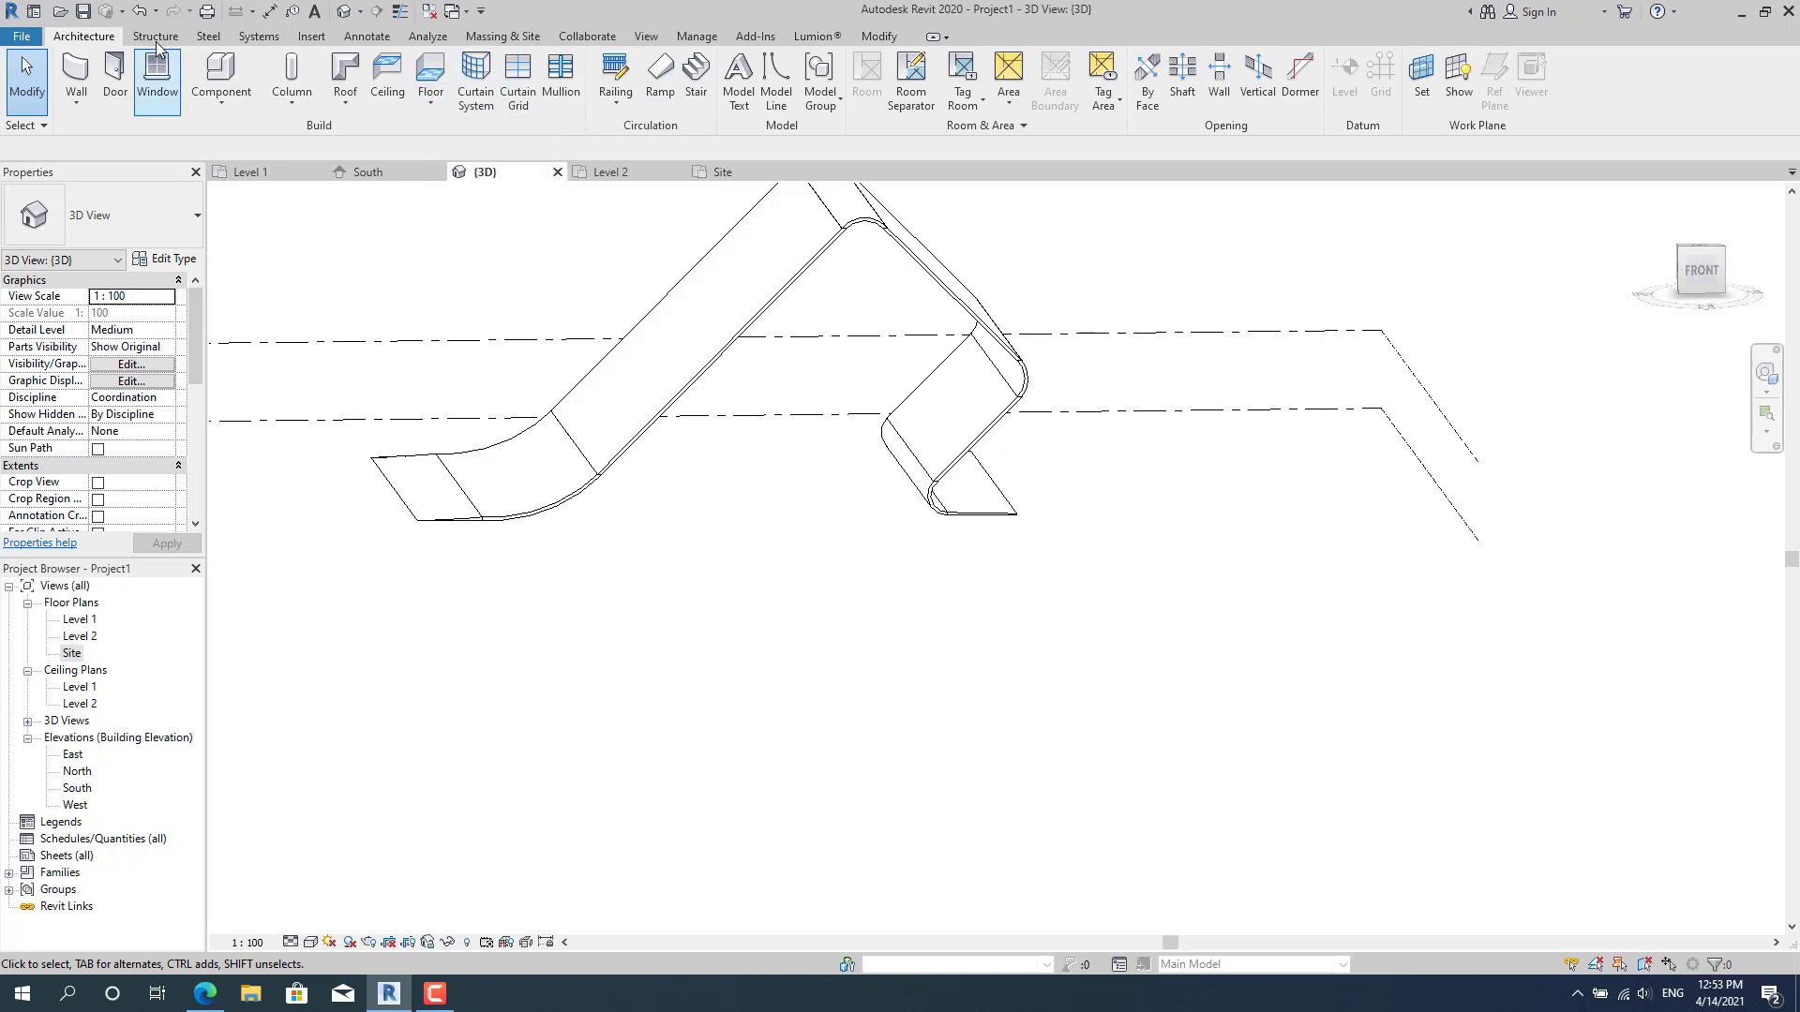
left_click(225, 92)
left_click(235, 173)
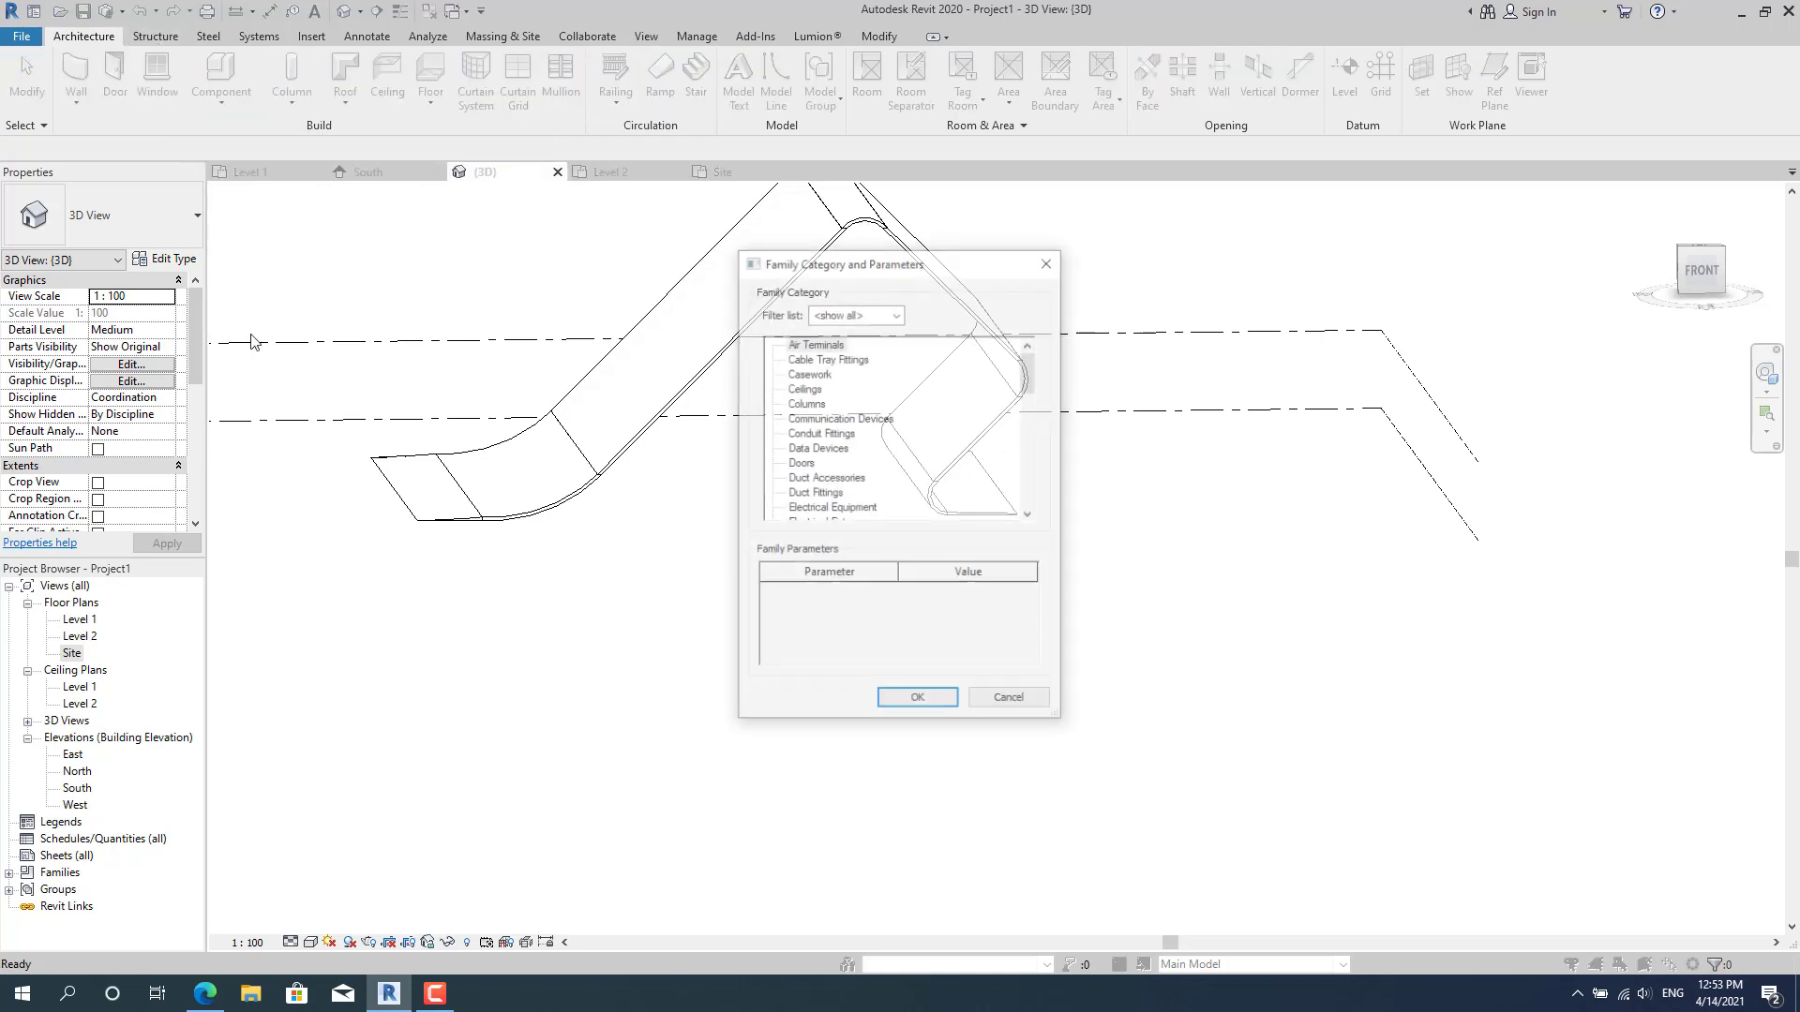
double_click(806, 406)
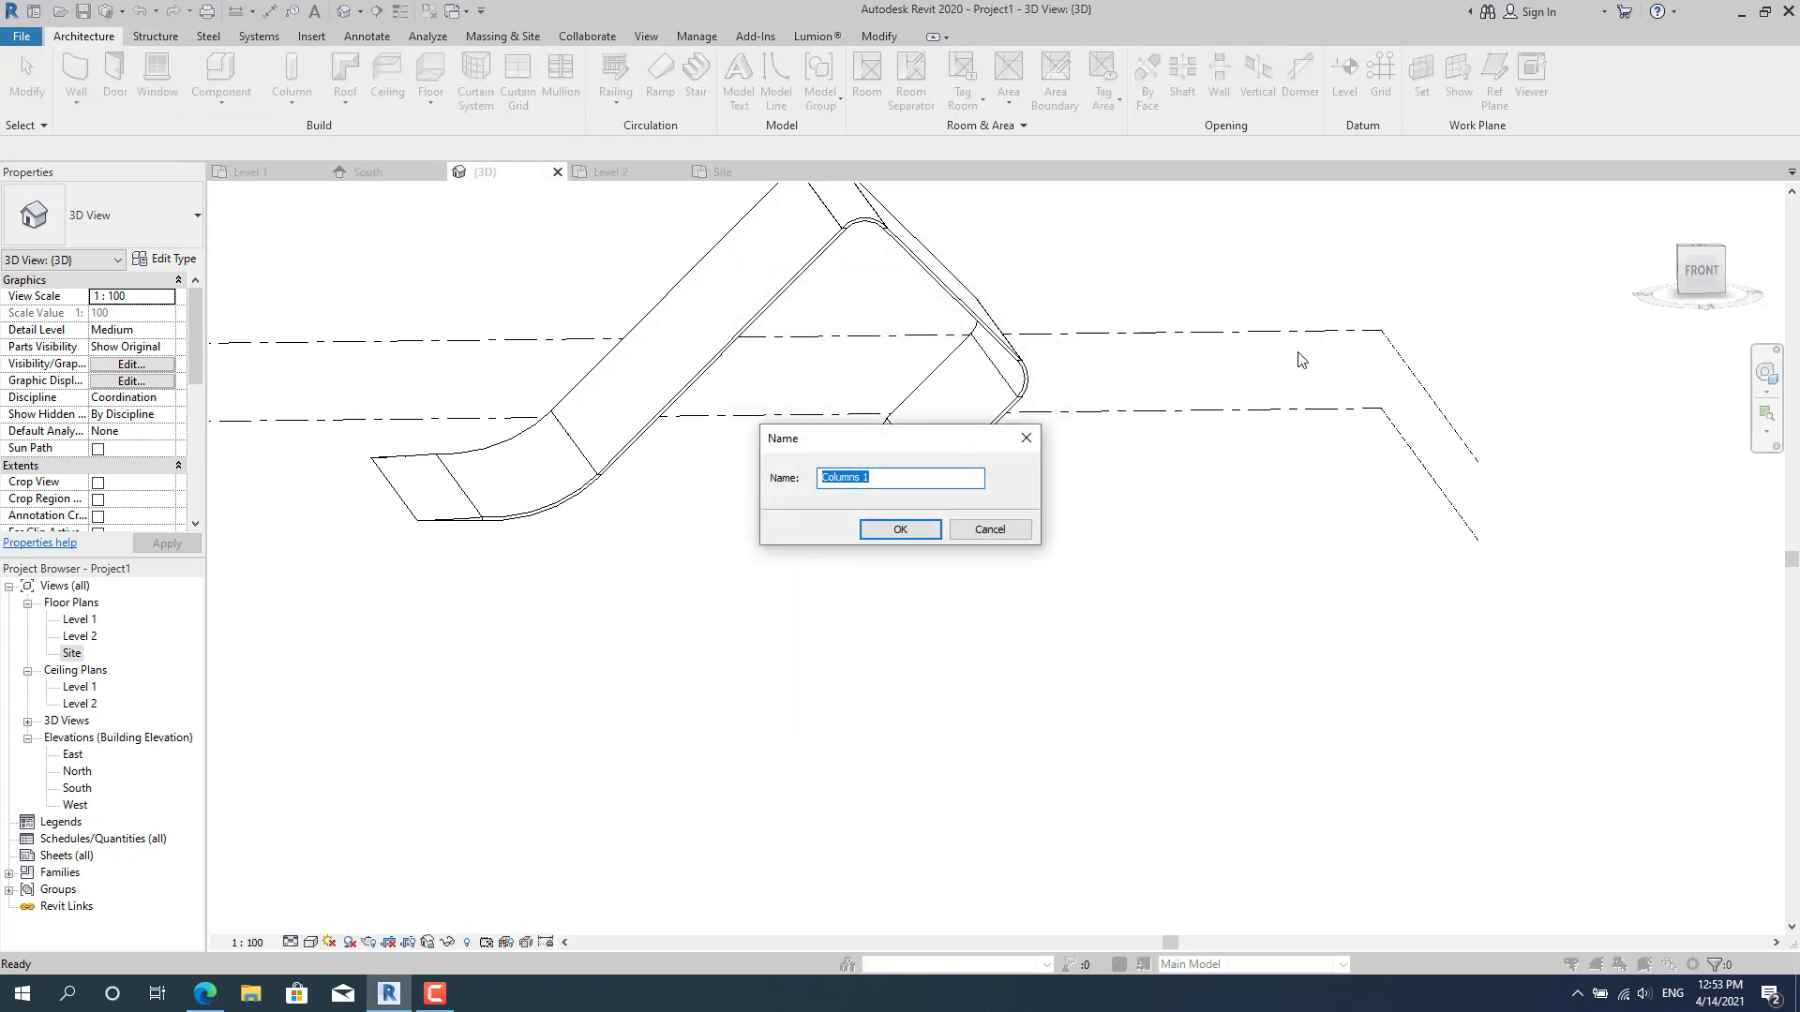
left_click(900, 530)
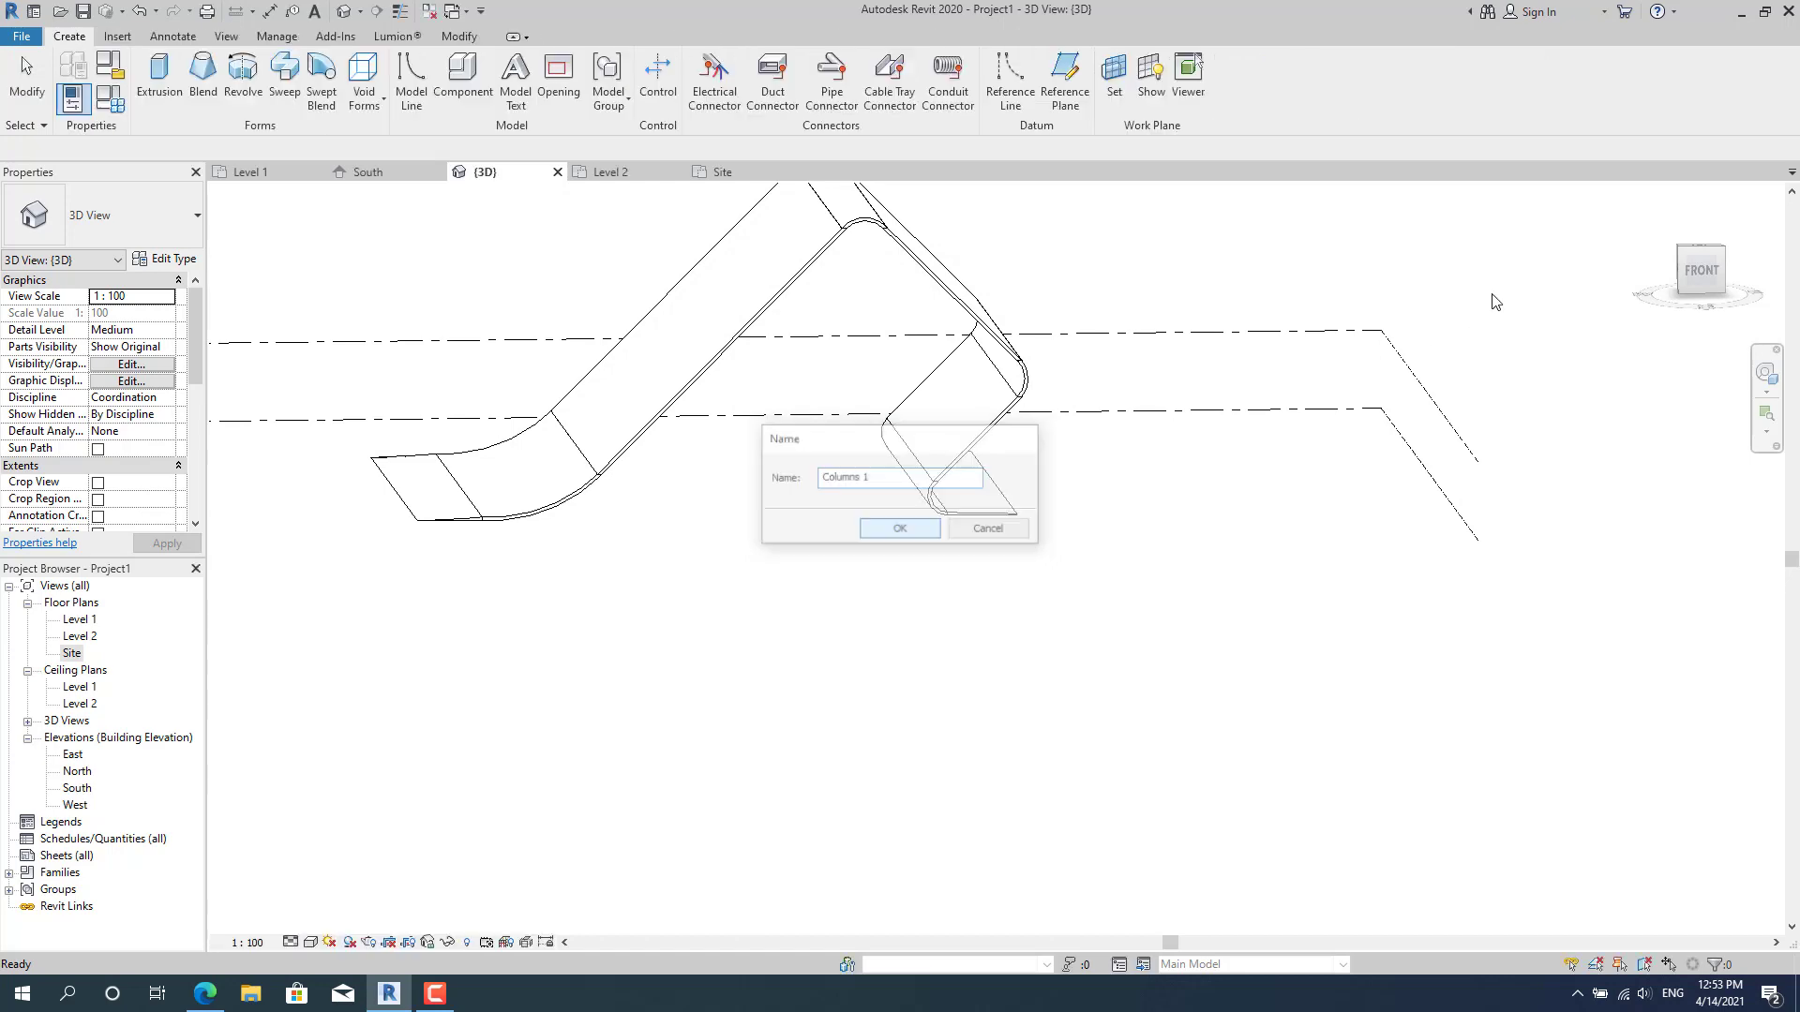
left_click(1700, 253)
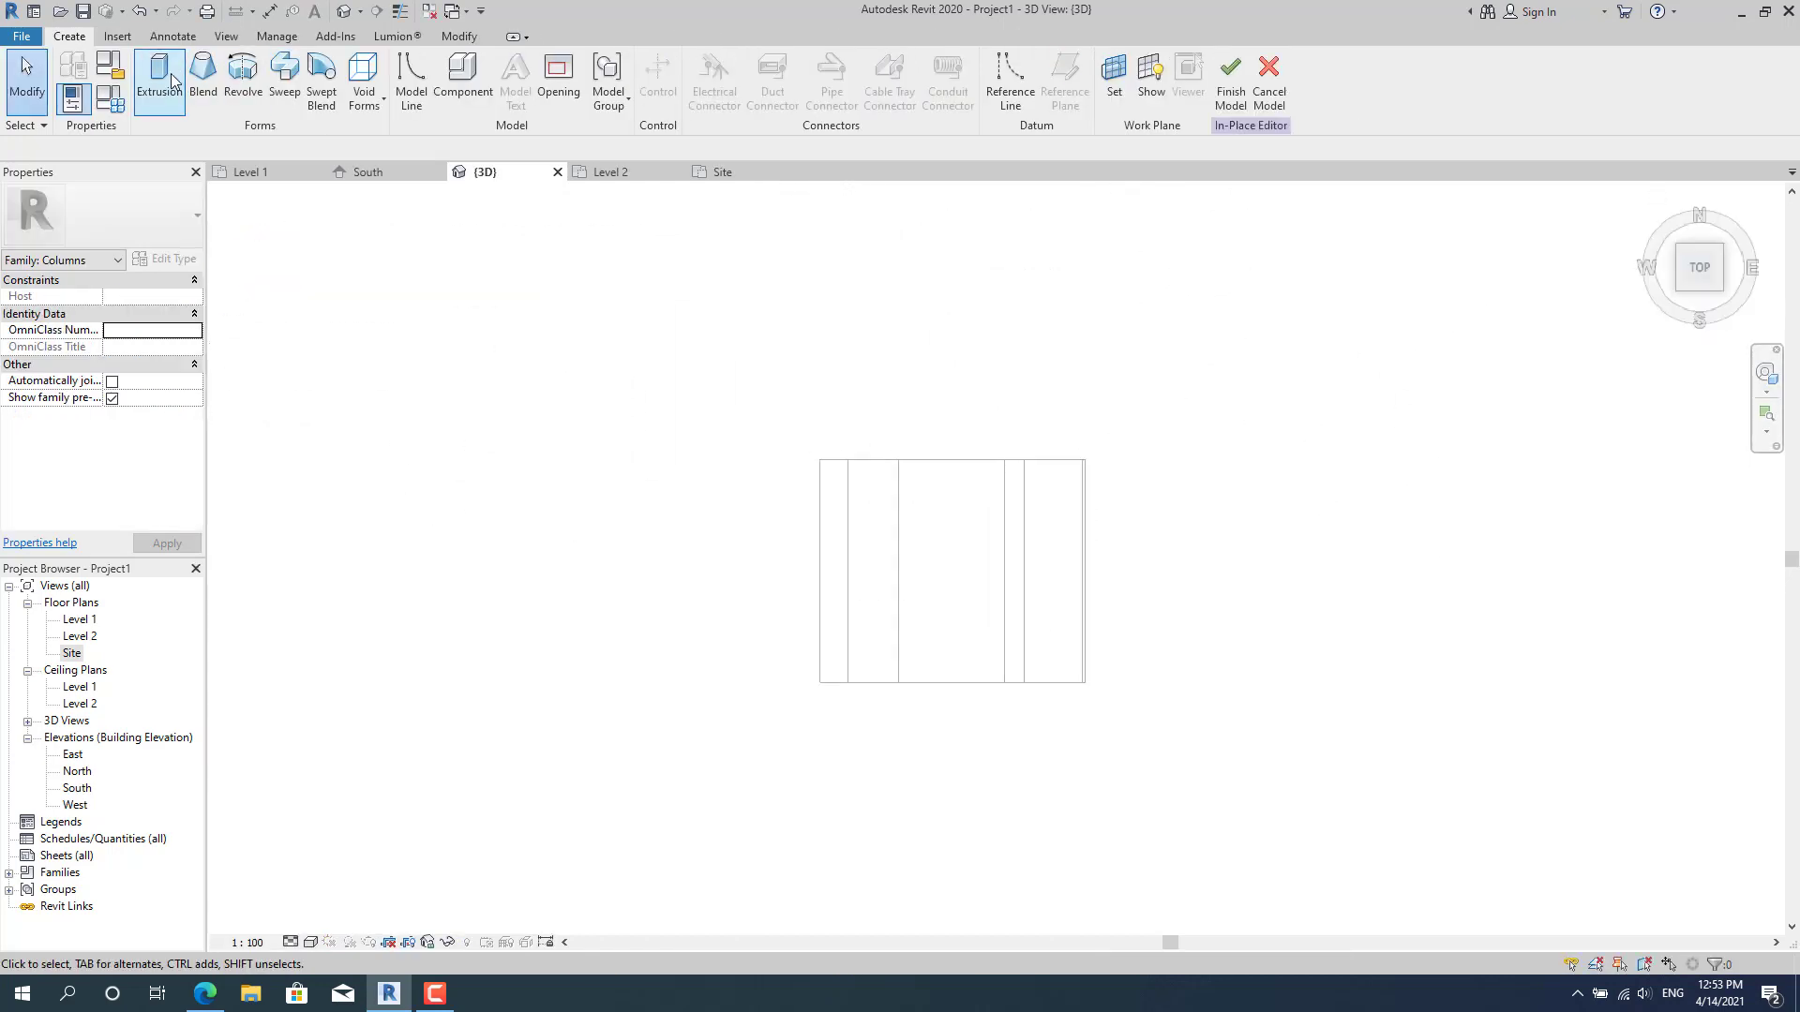
left_click(427, 238)
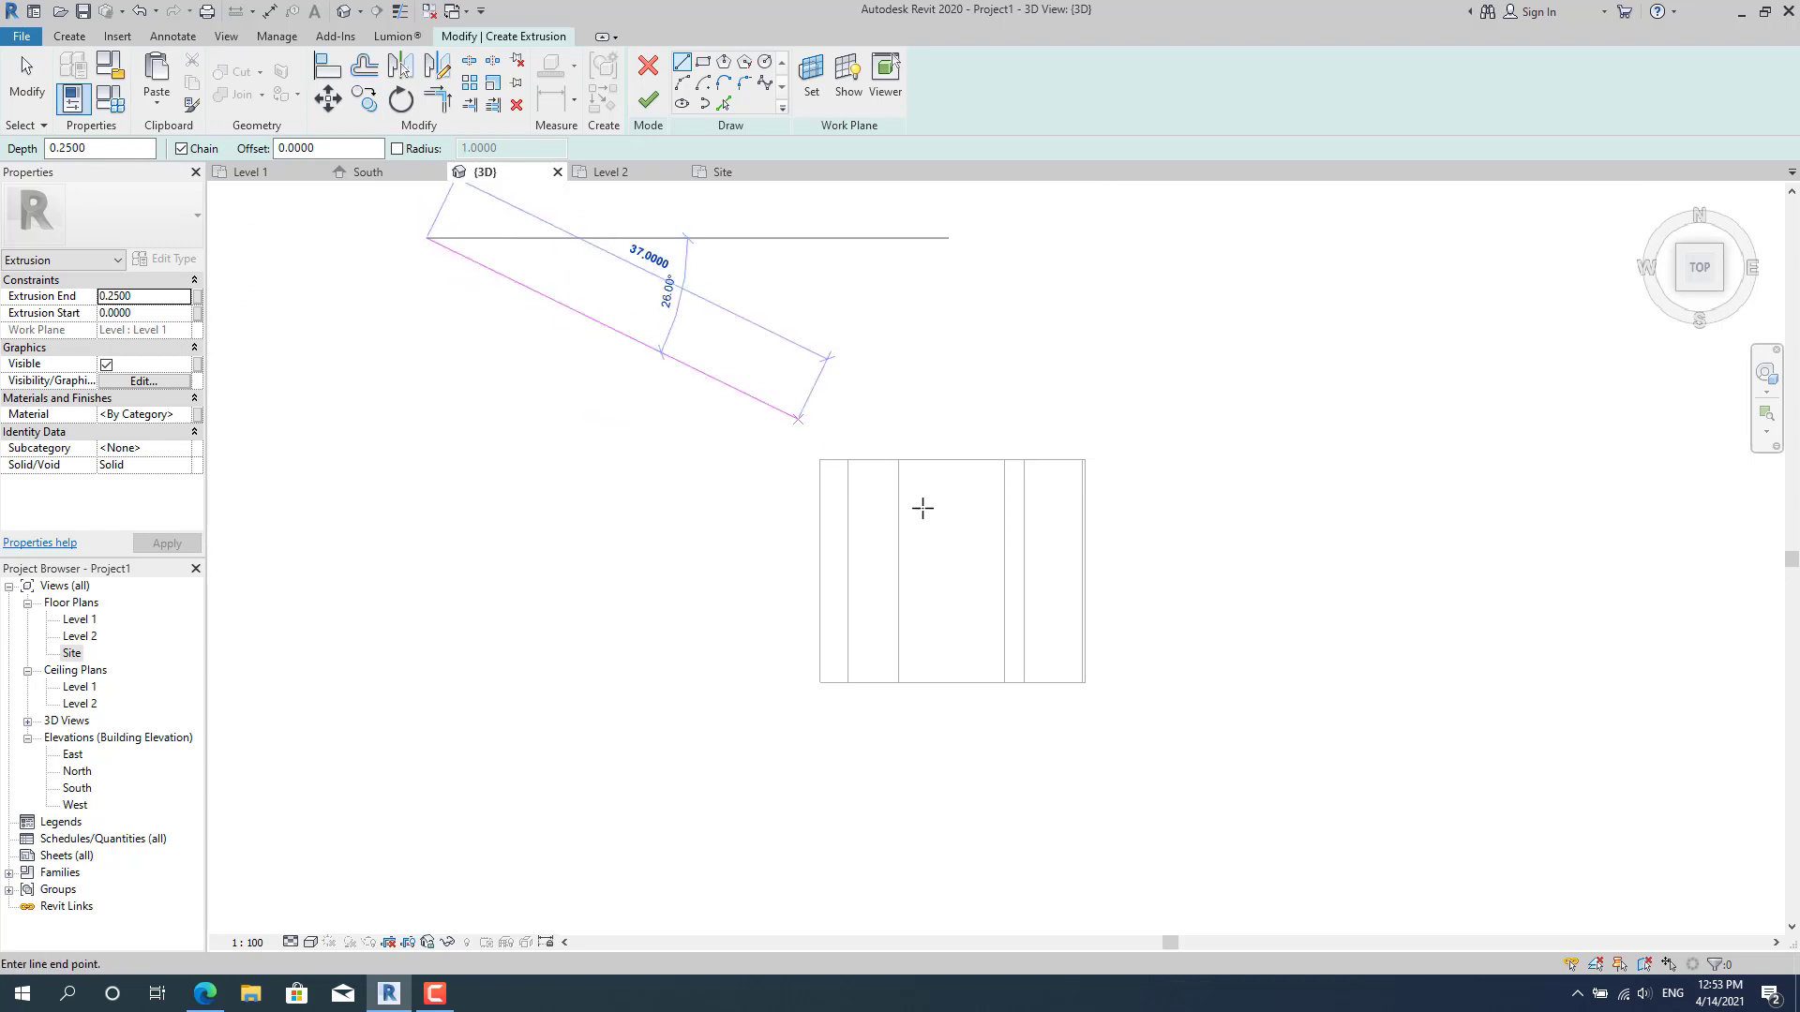
left_click(704, 64)
left_click(450, 253)
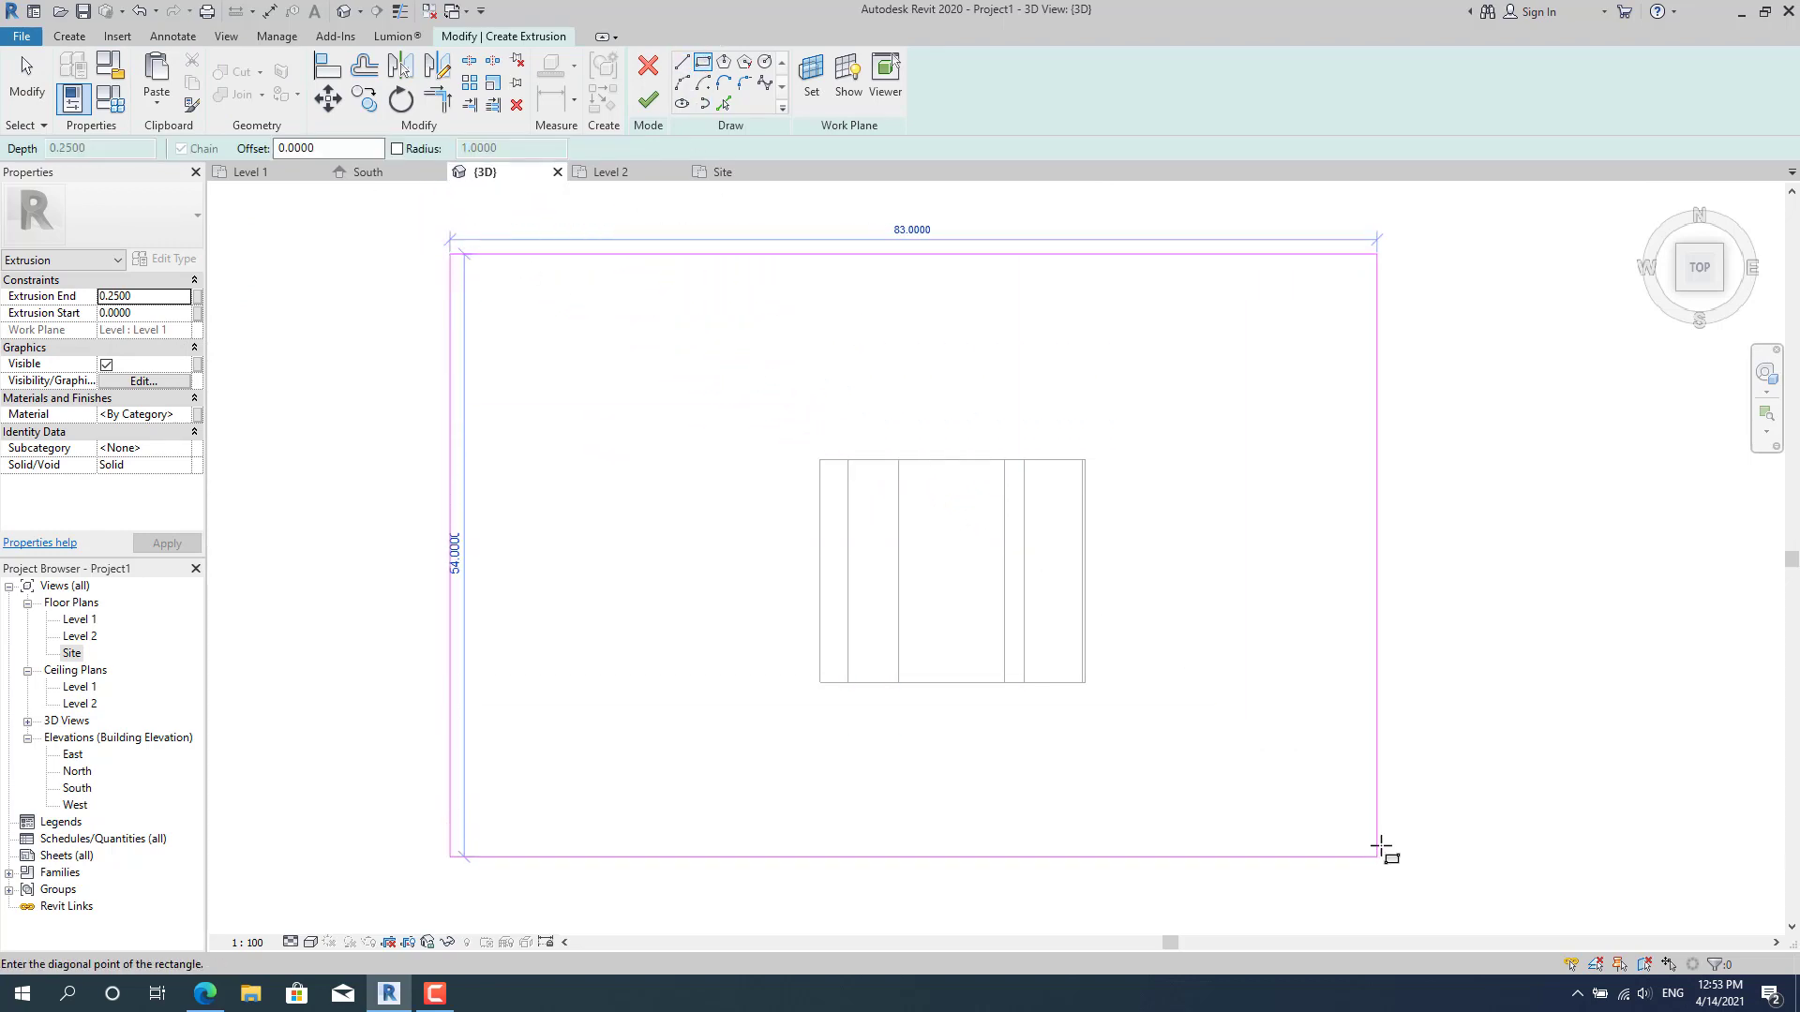
key("Escape")
key("Escape")
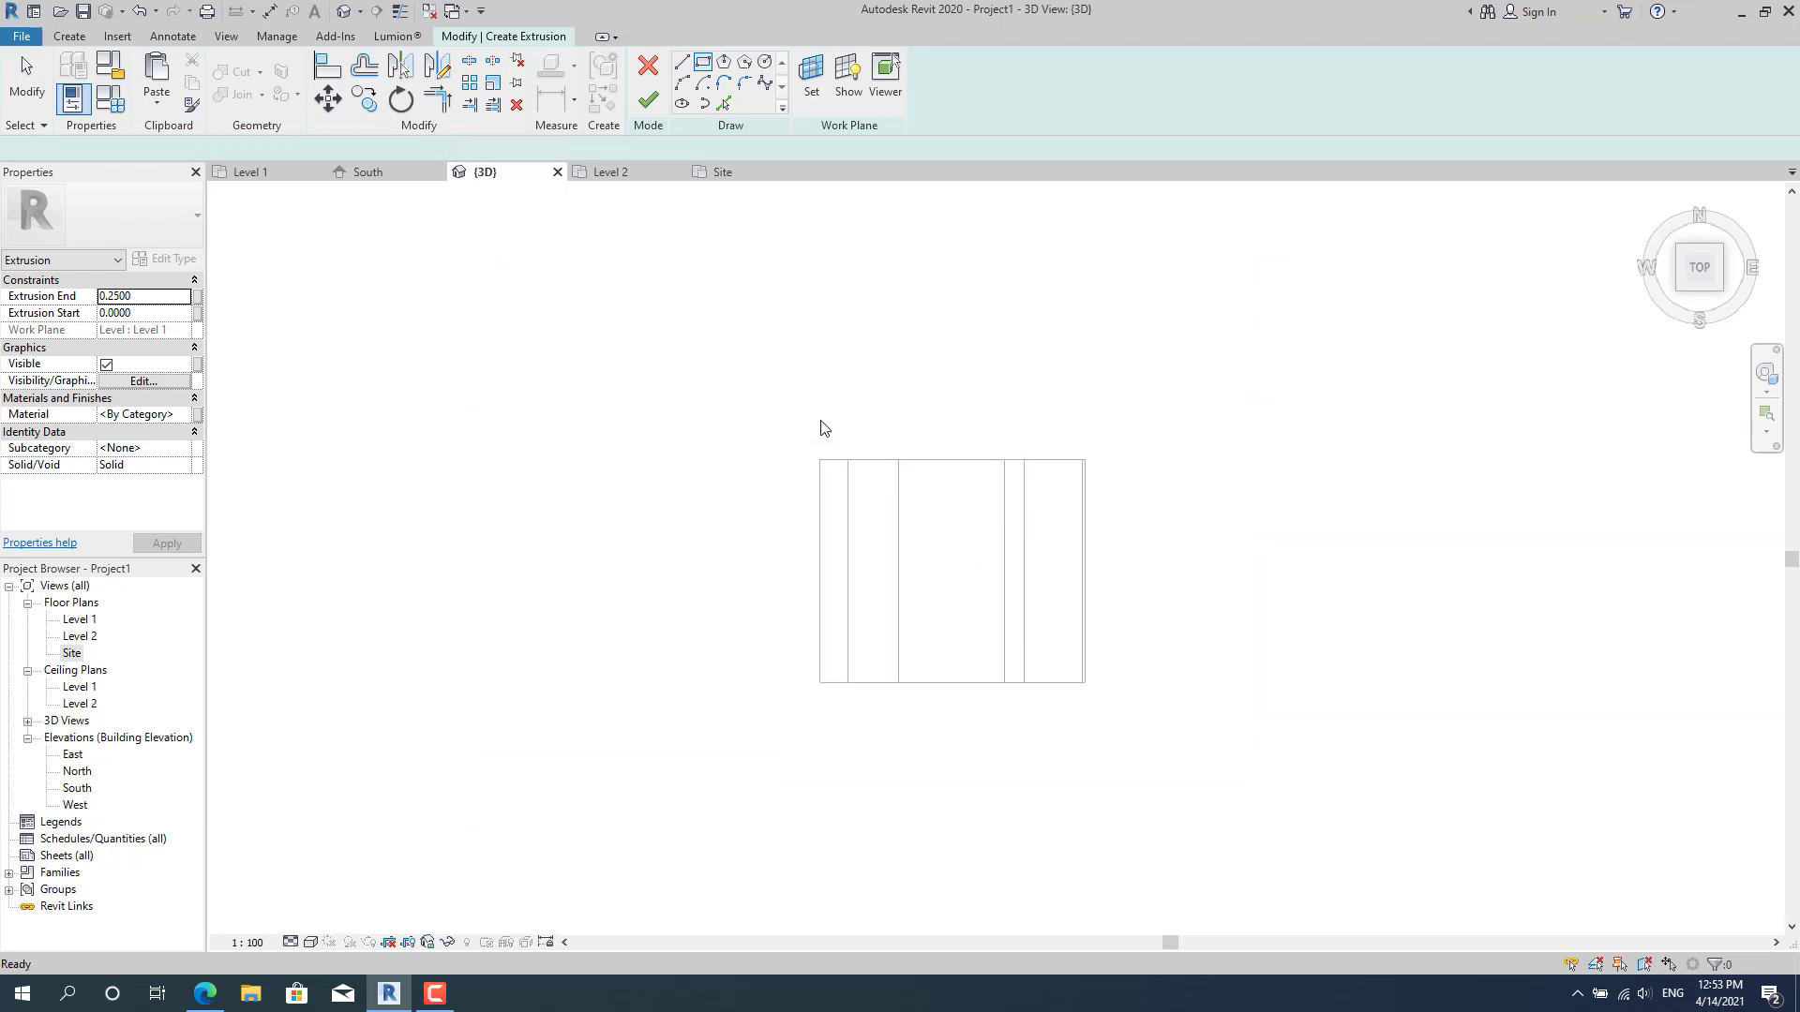
left_click(689, 337)
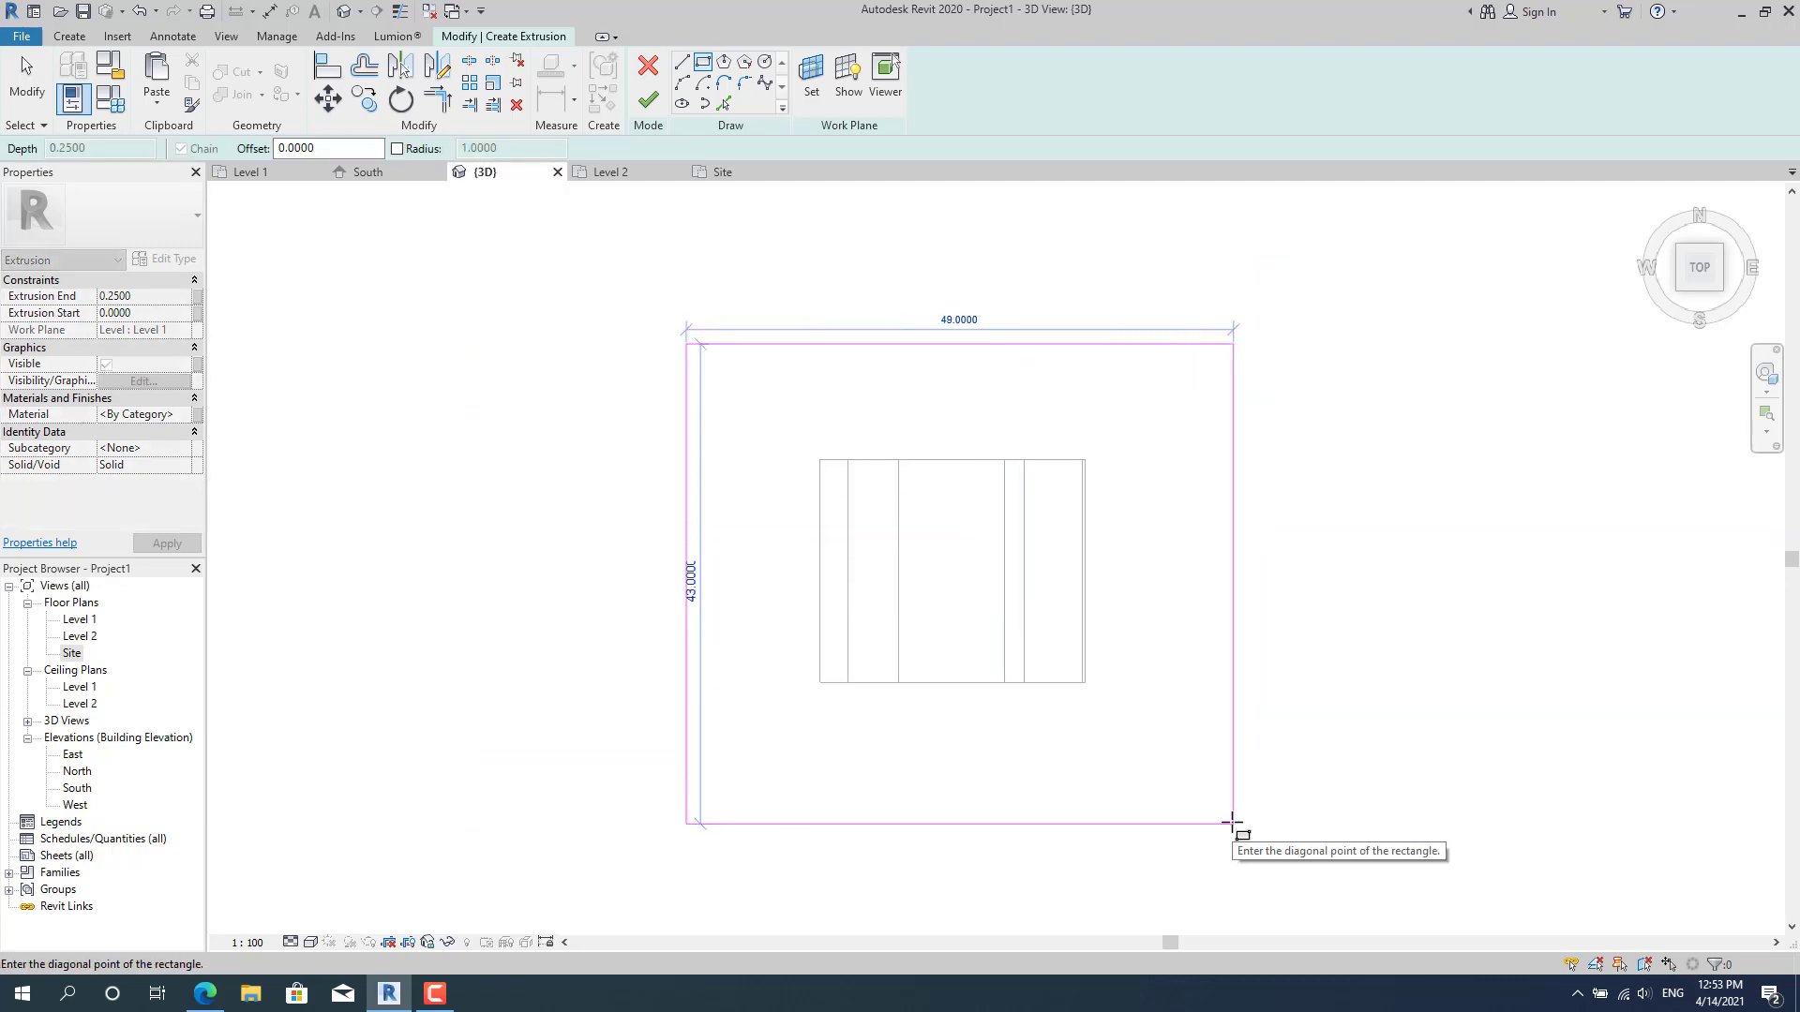
key("Escape")
key("Escape")
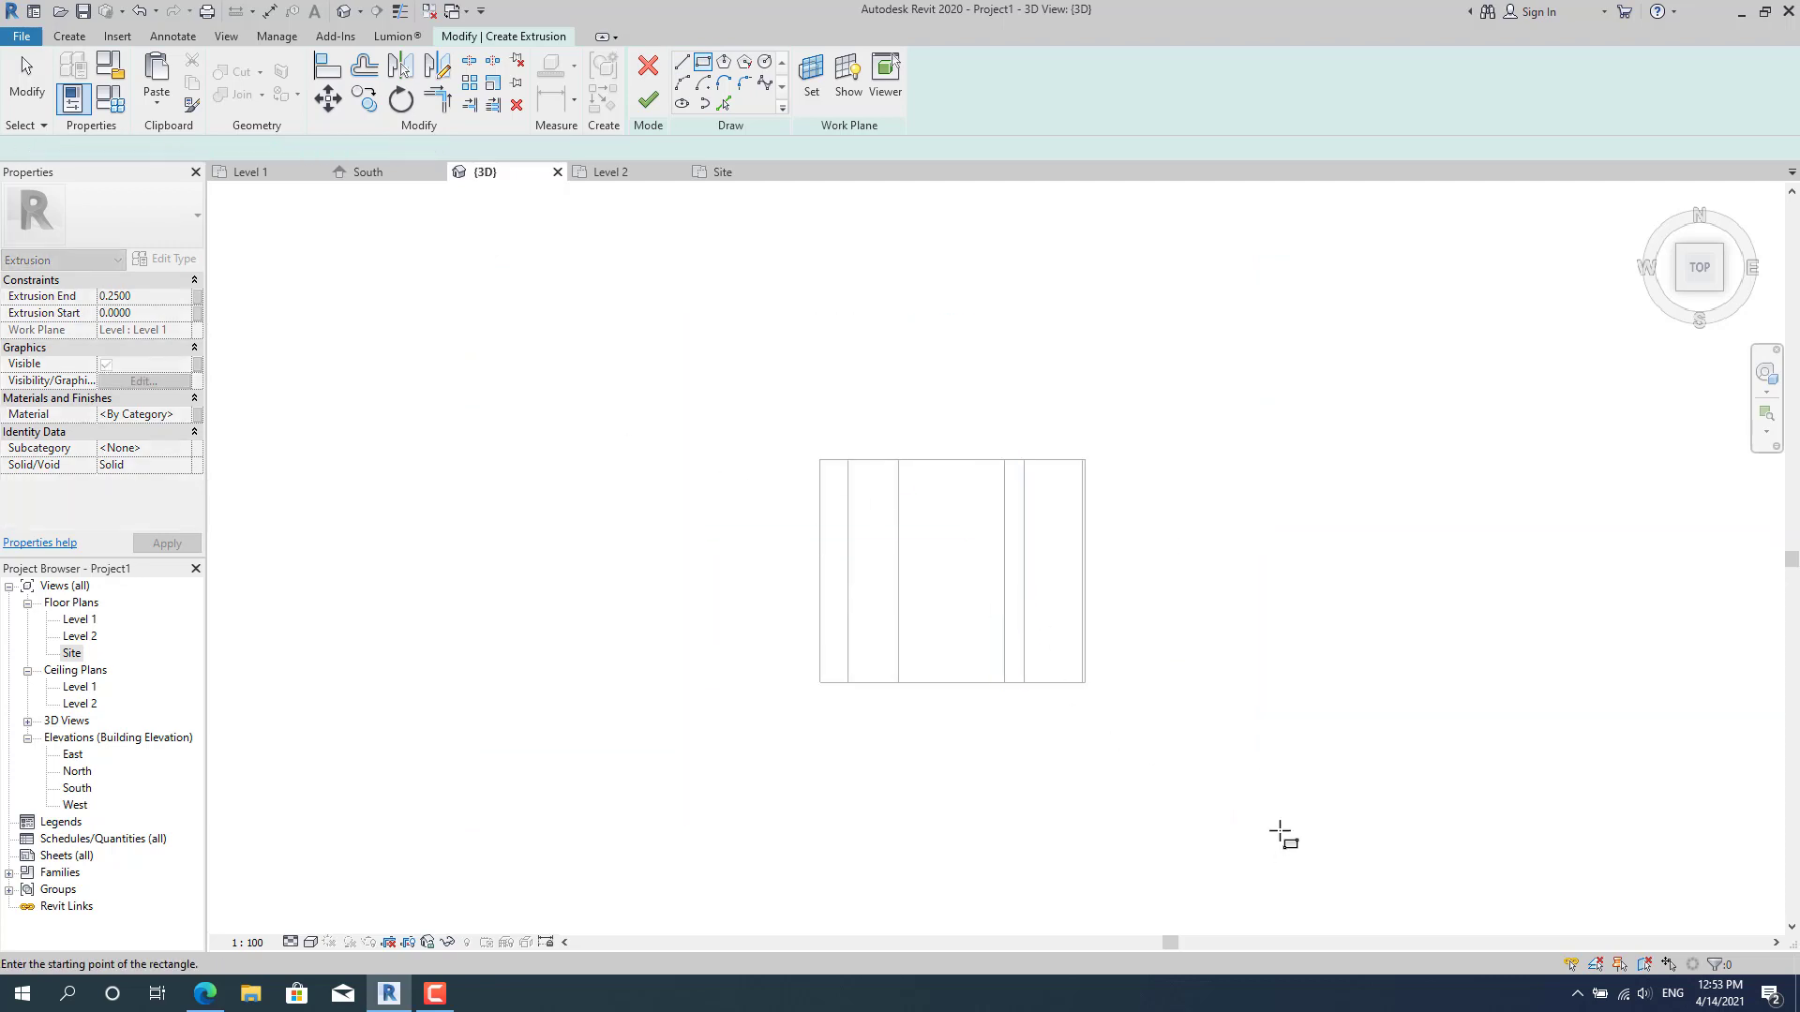
key("Escape")
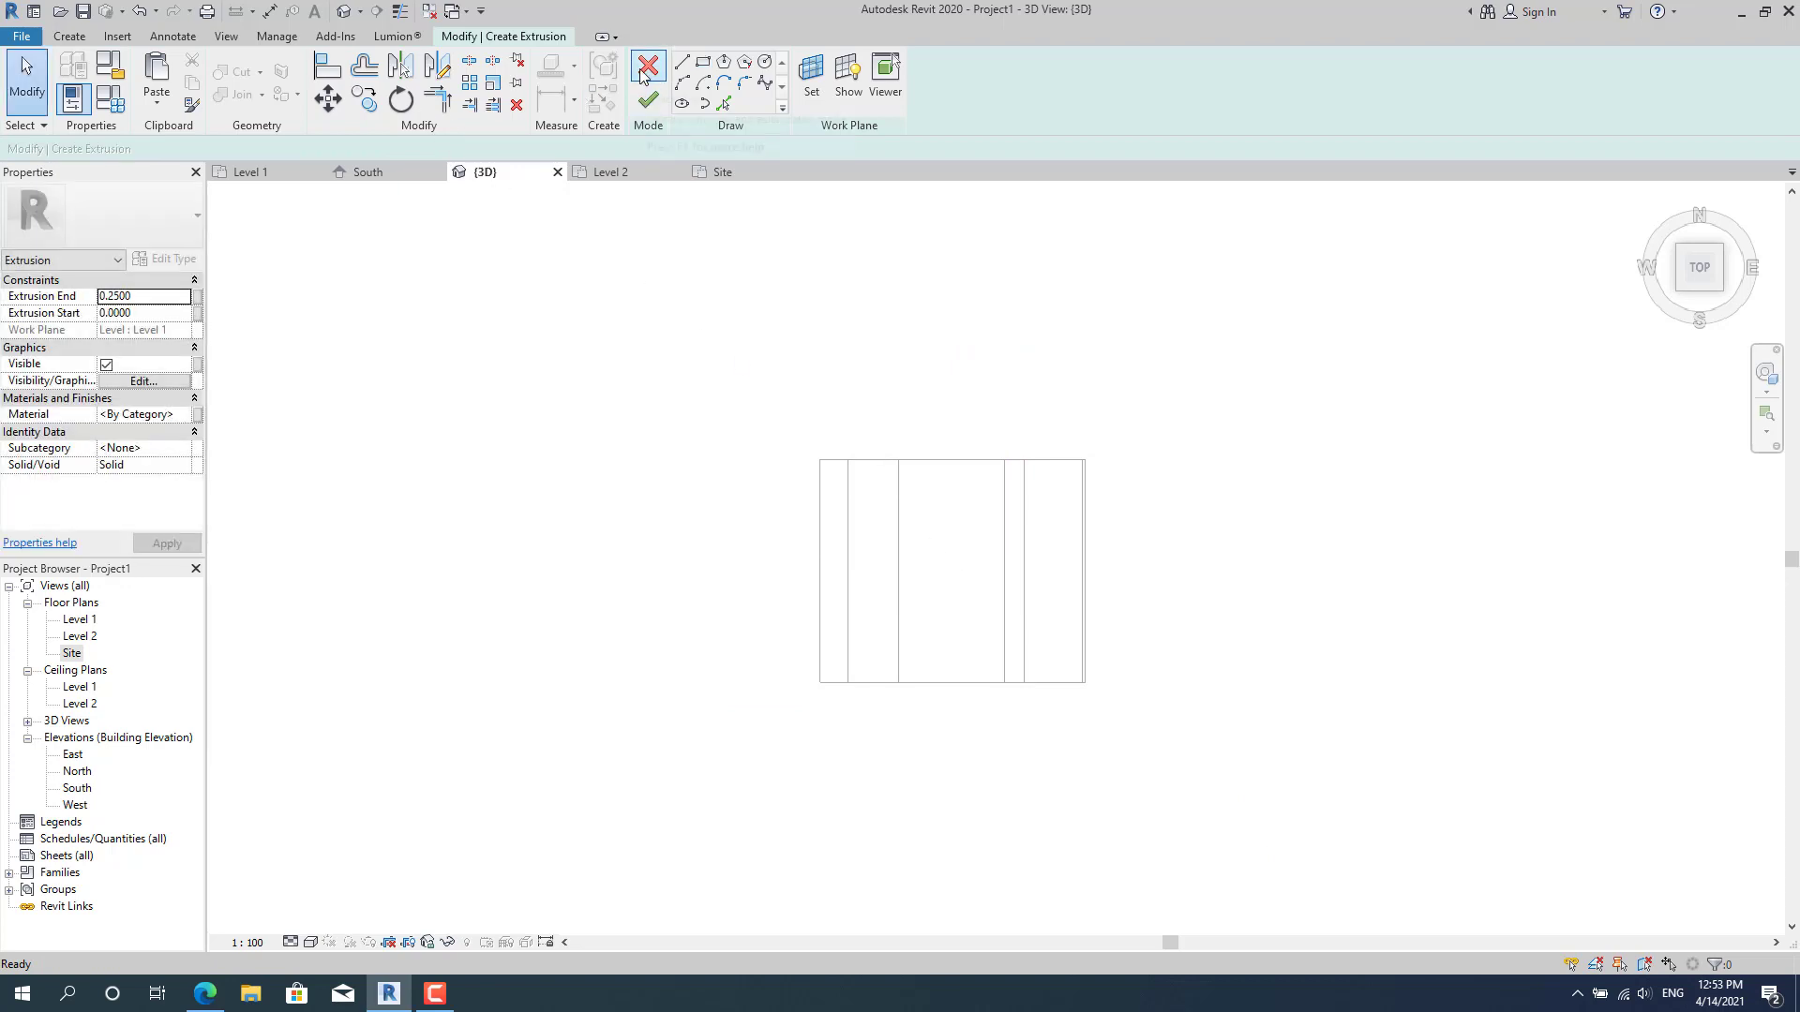
left_click(646, 70)
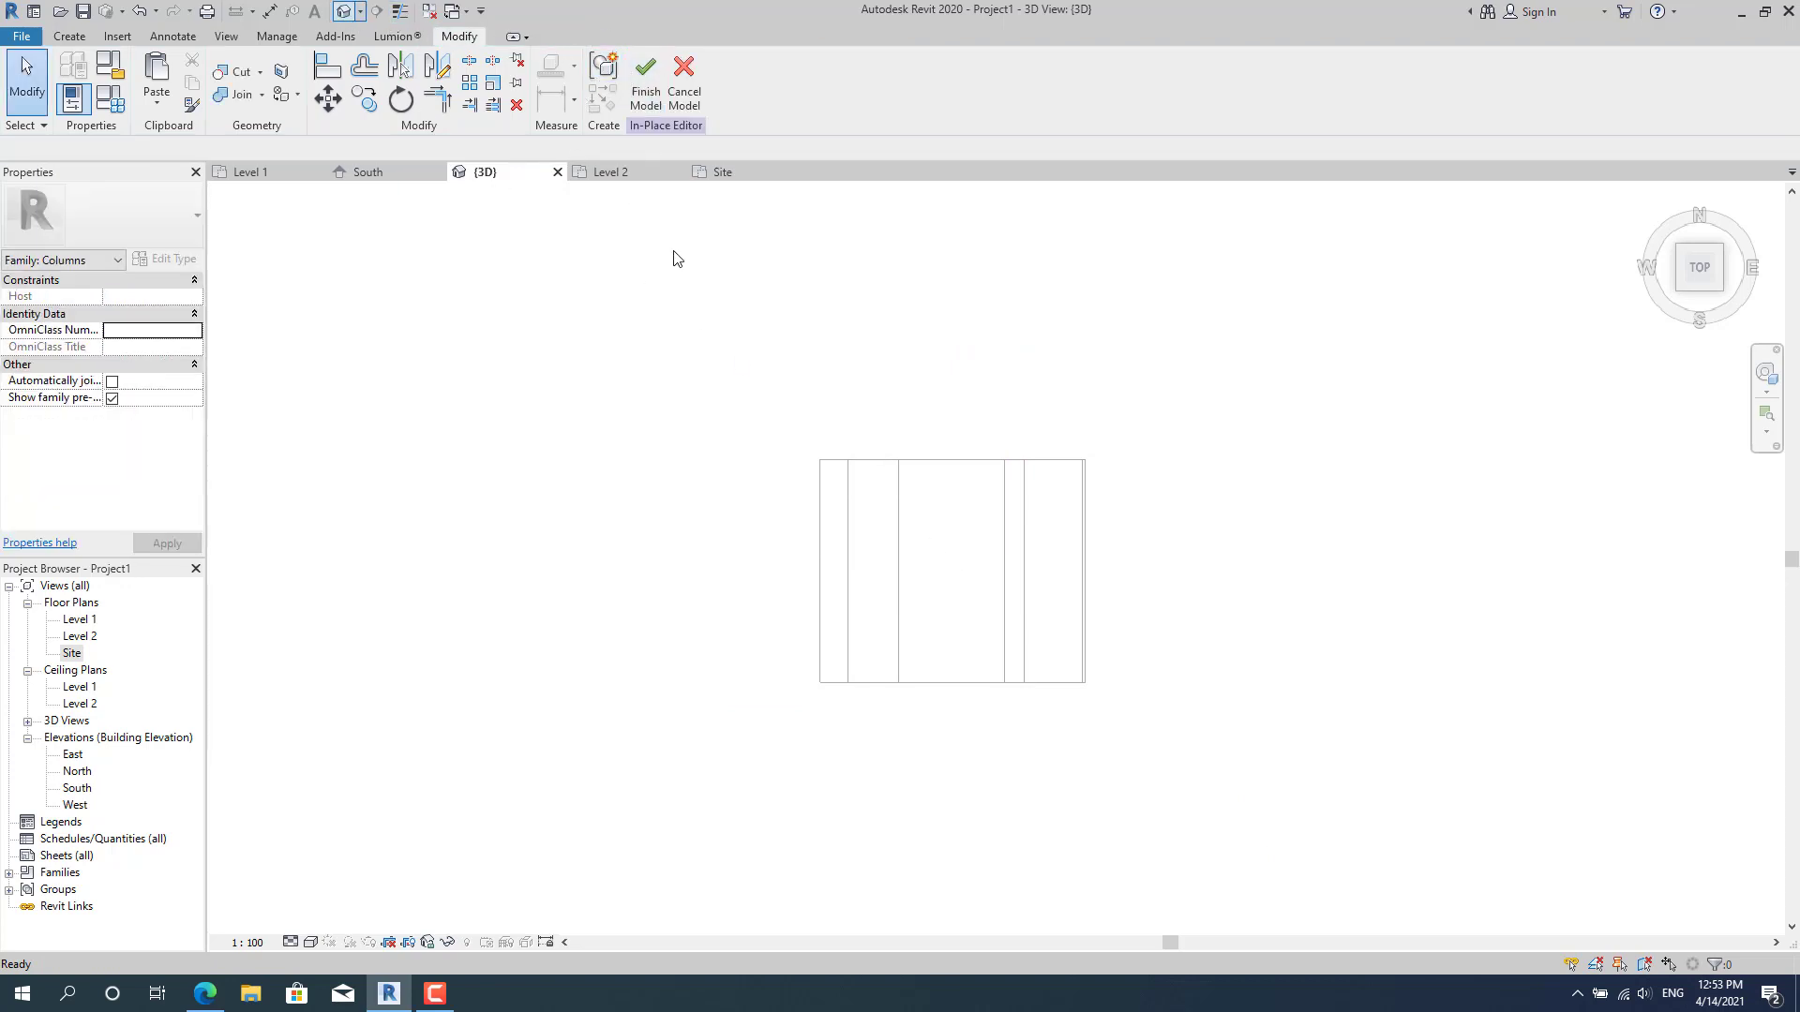
left_click(685, 80)
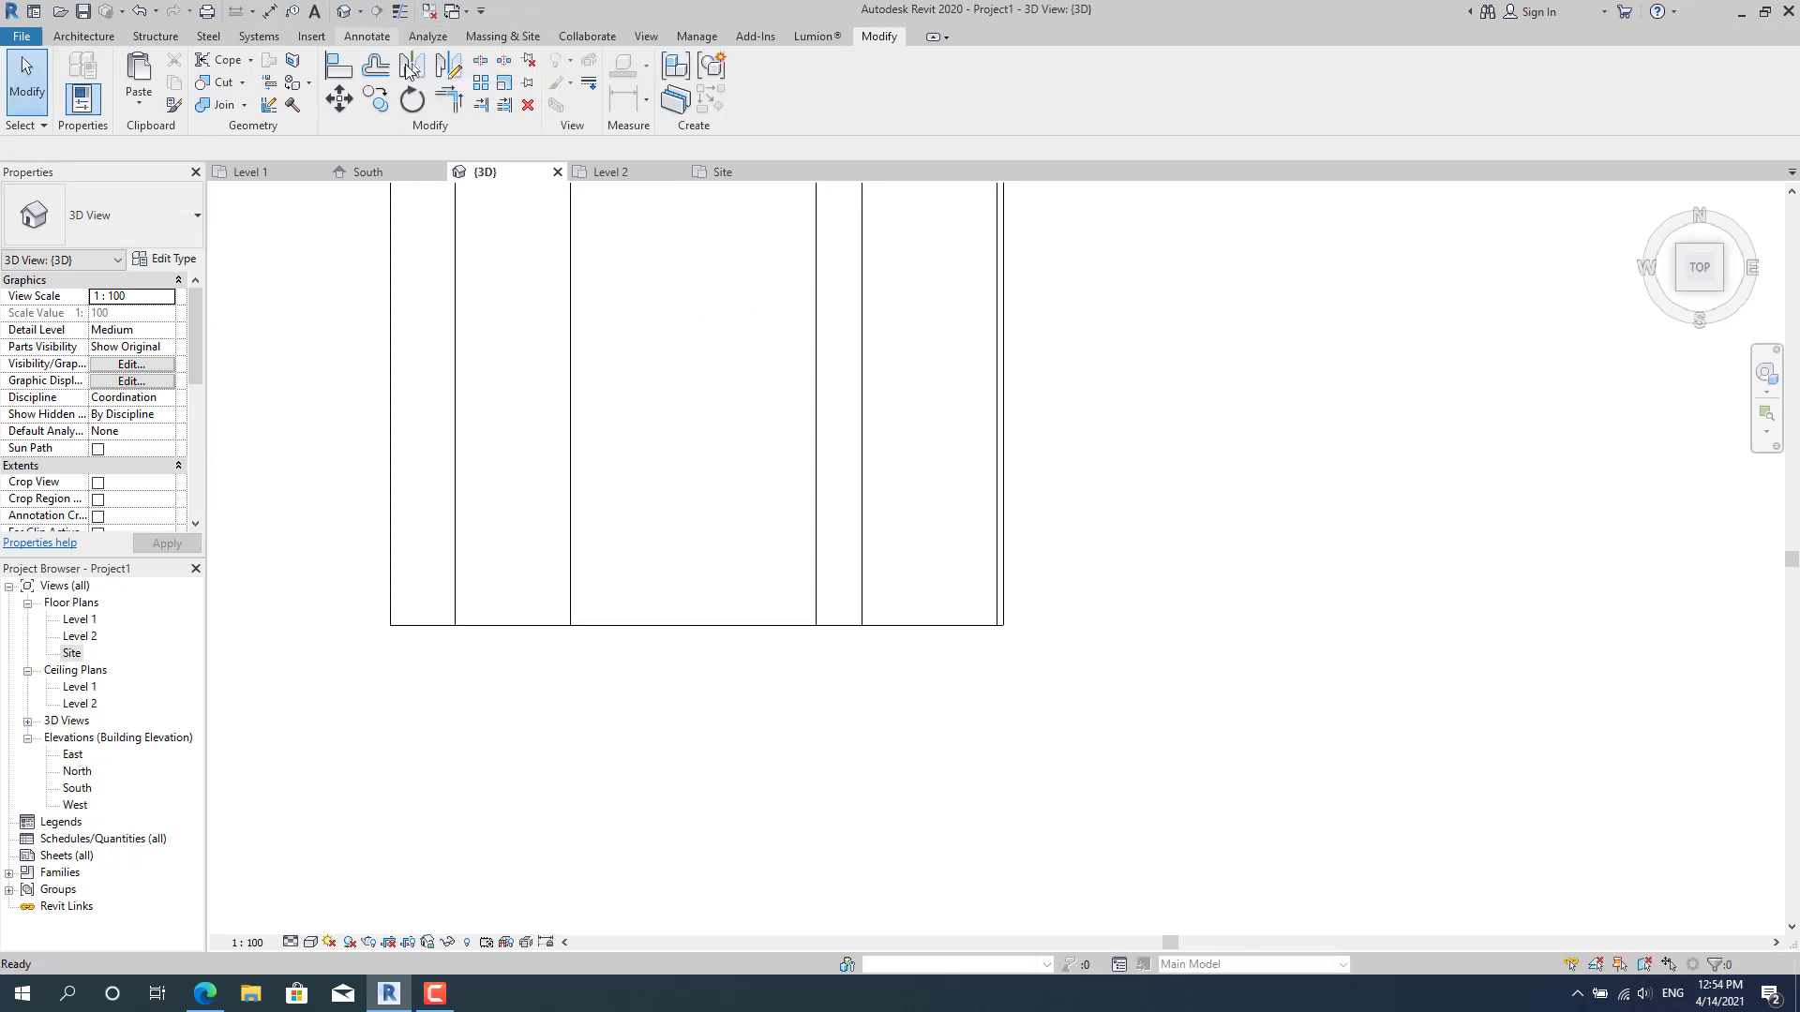
On the Level 1 floor plan, draw a Storefront curtain wall along the middle reference plane between the ribbon's outer edges, about 23.31 long.
scroll(1032, 705, "down", 3)
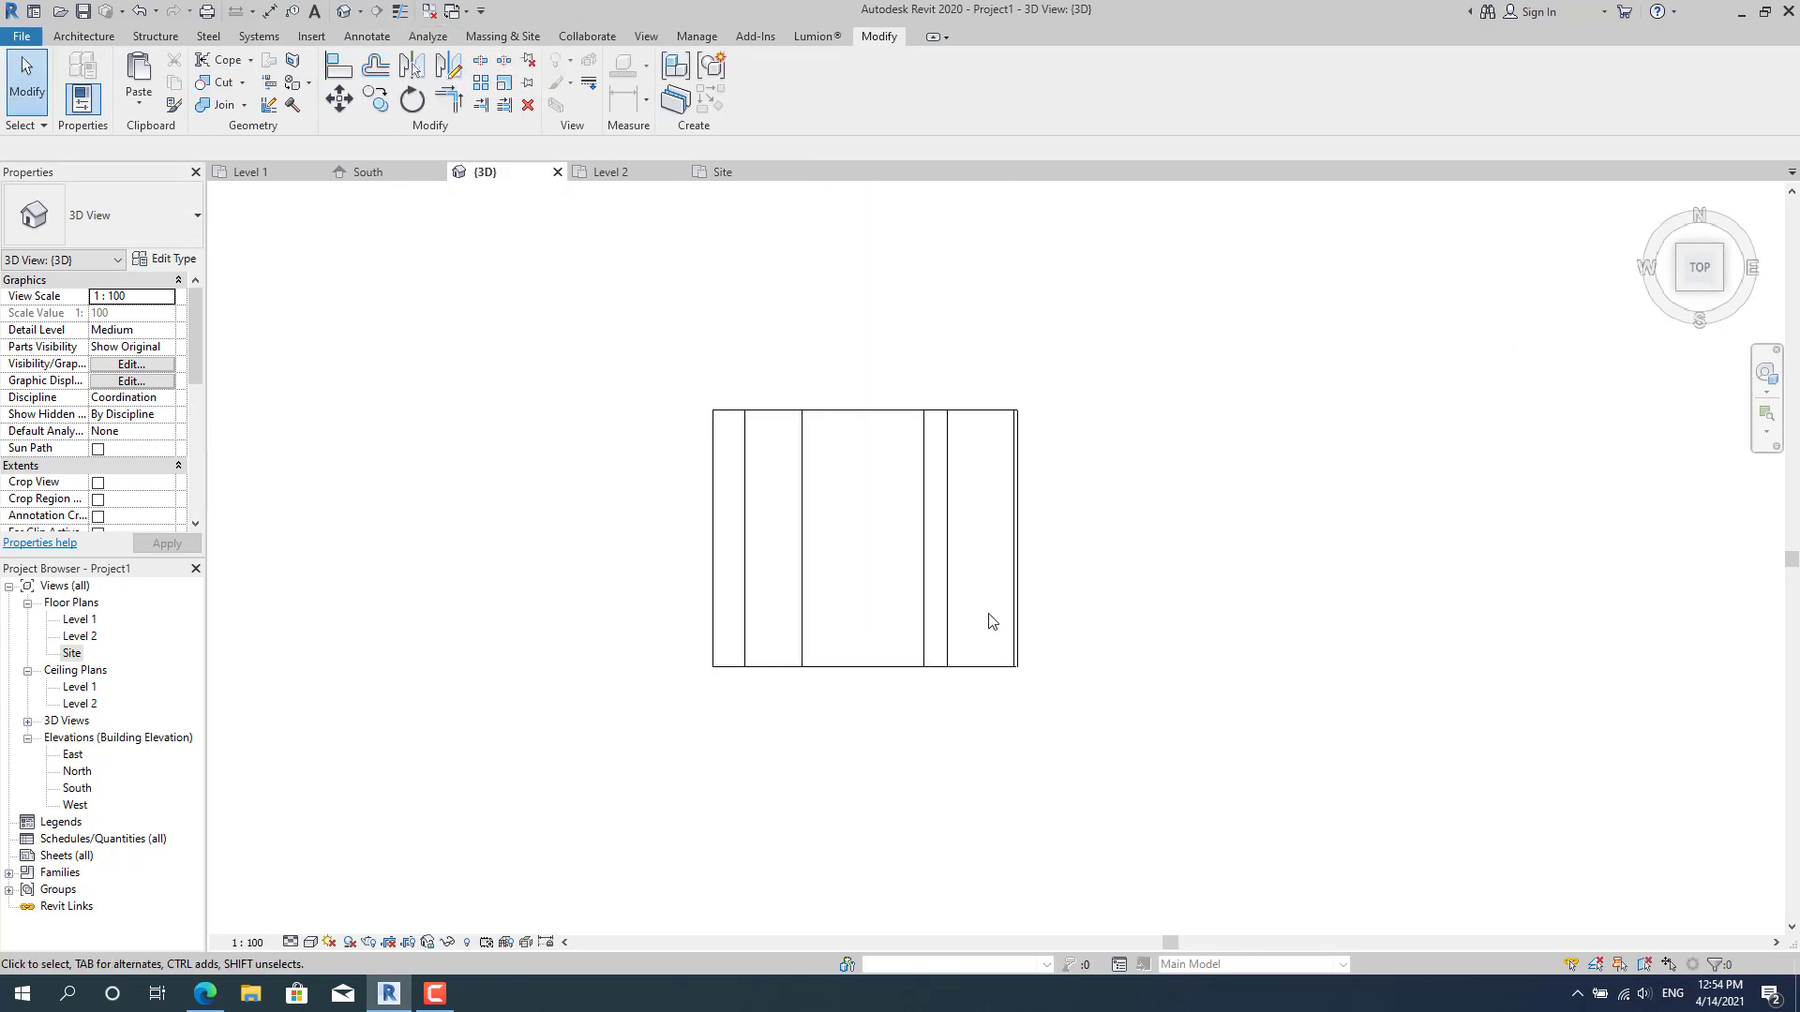
double_click(76, 619)
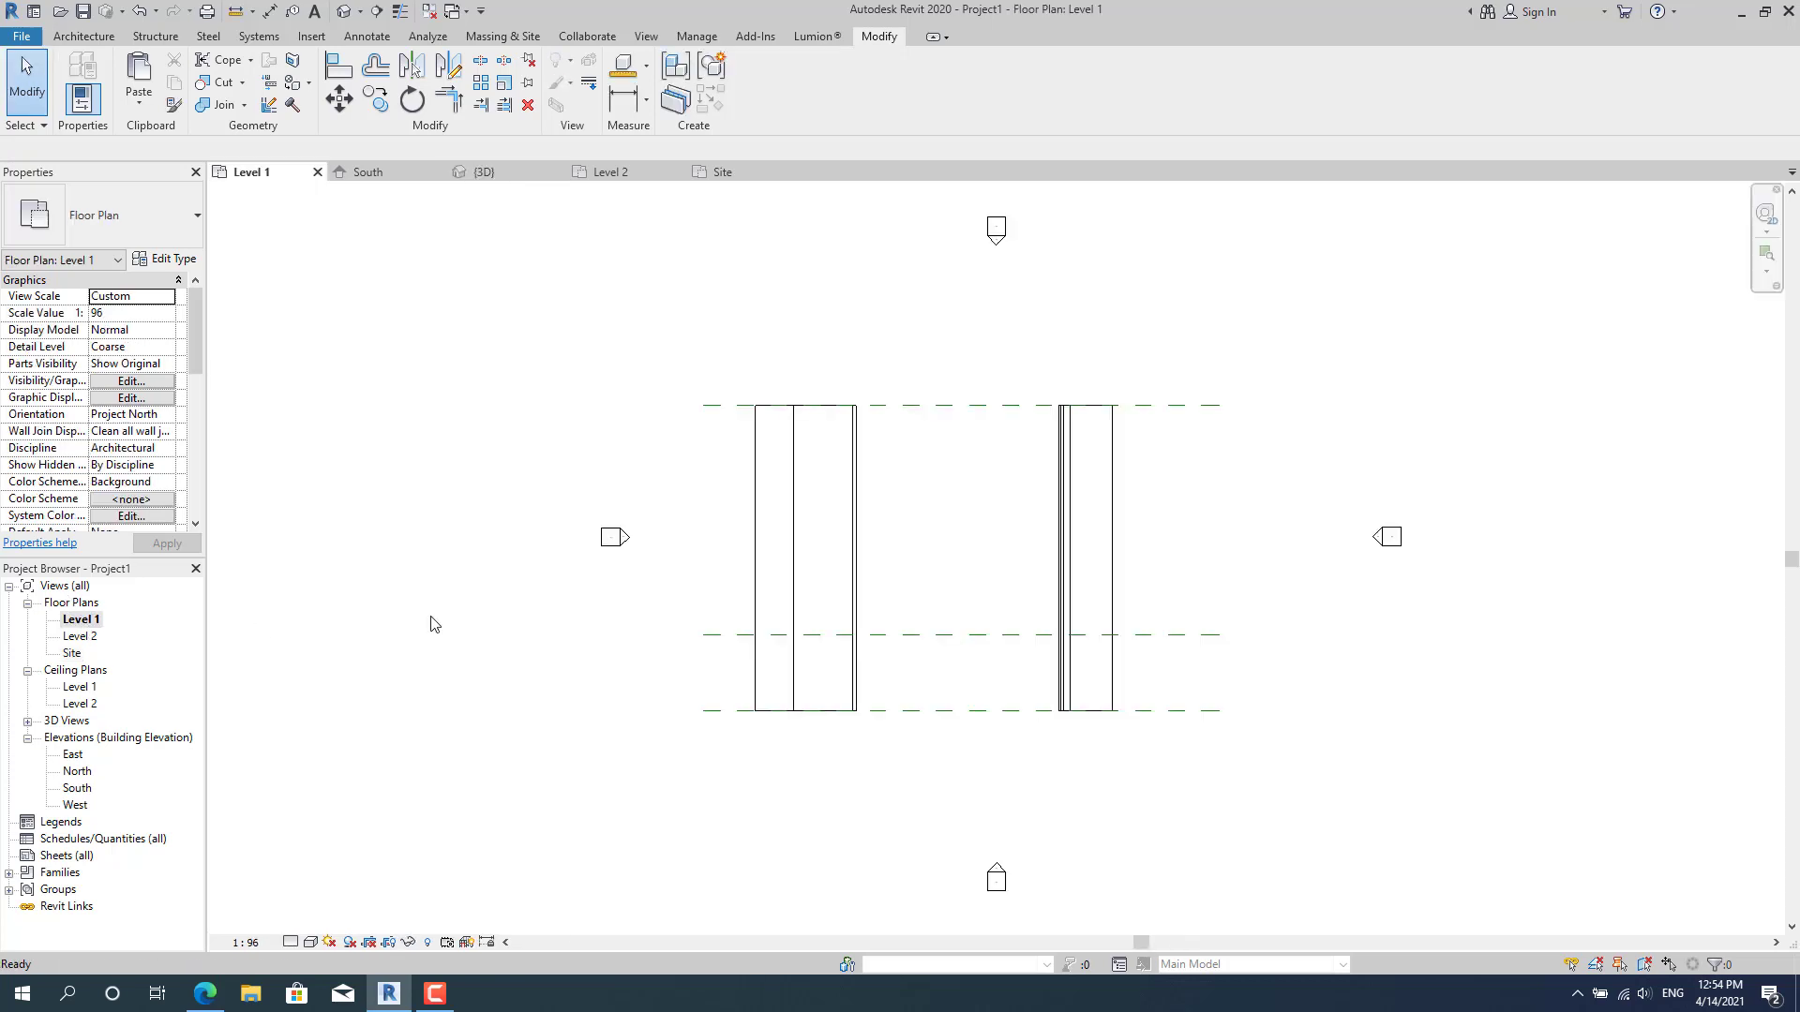
scroll(1239, 642, "up", 2)
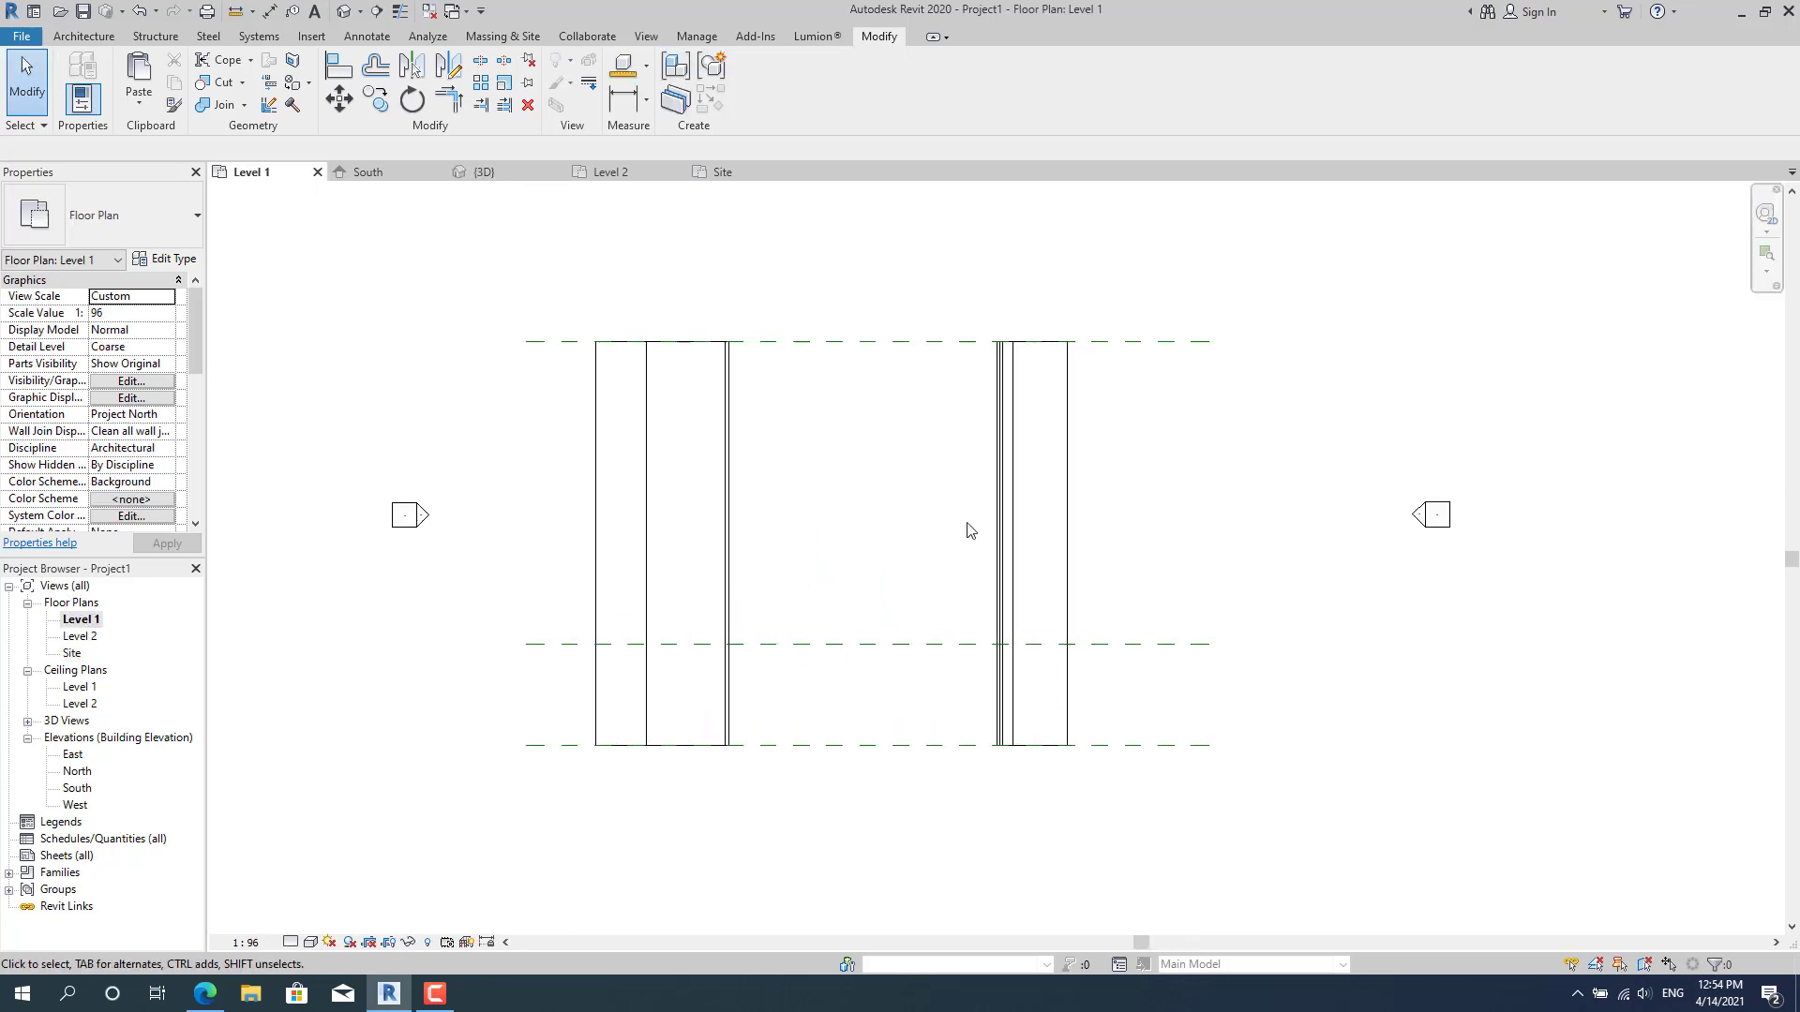
left_click(93, 38)
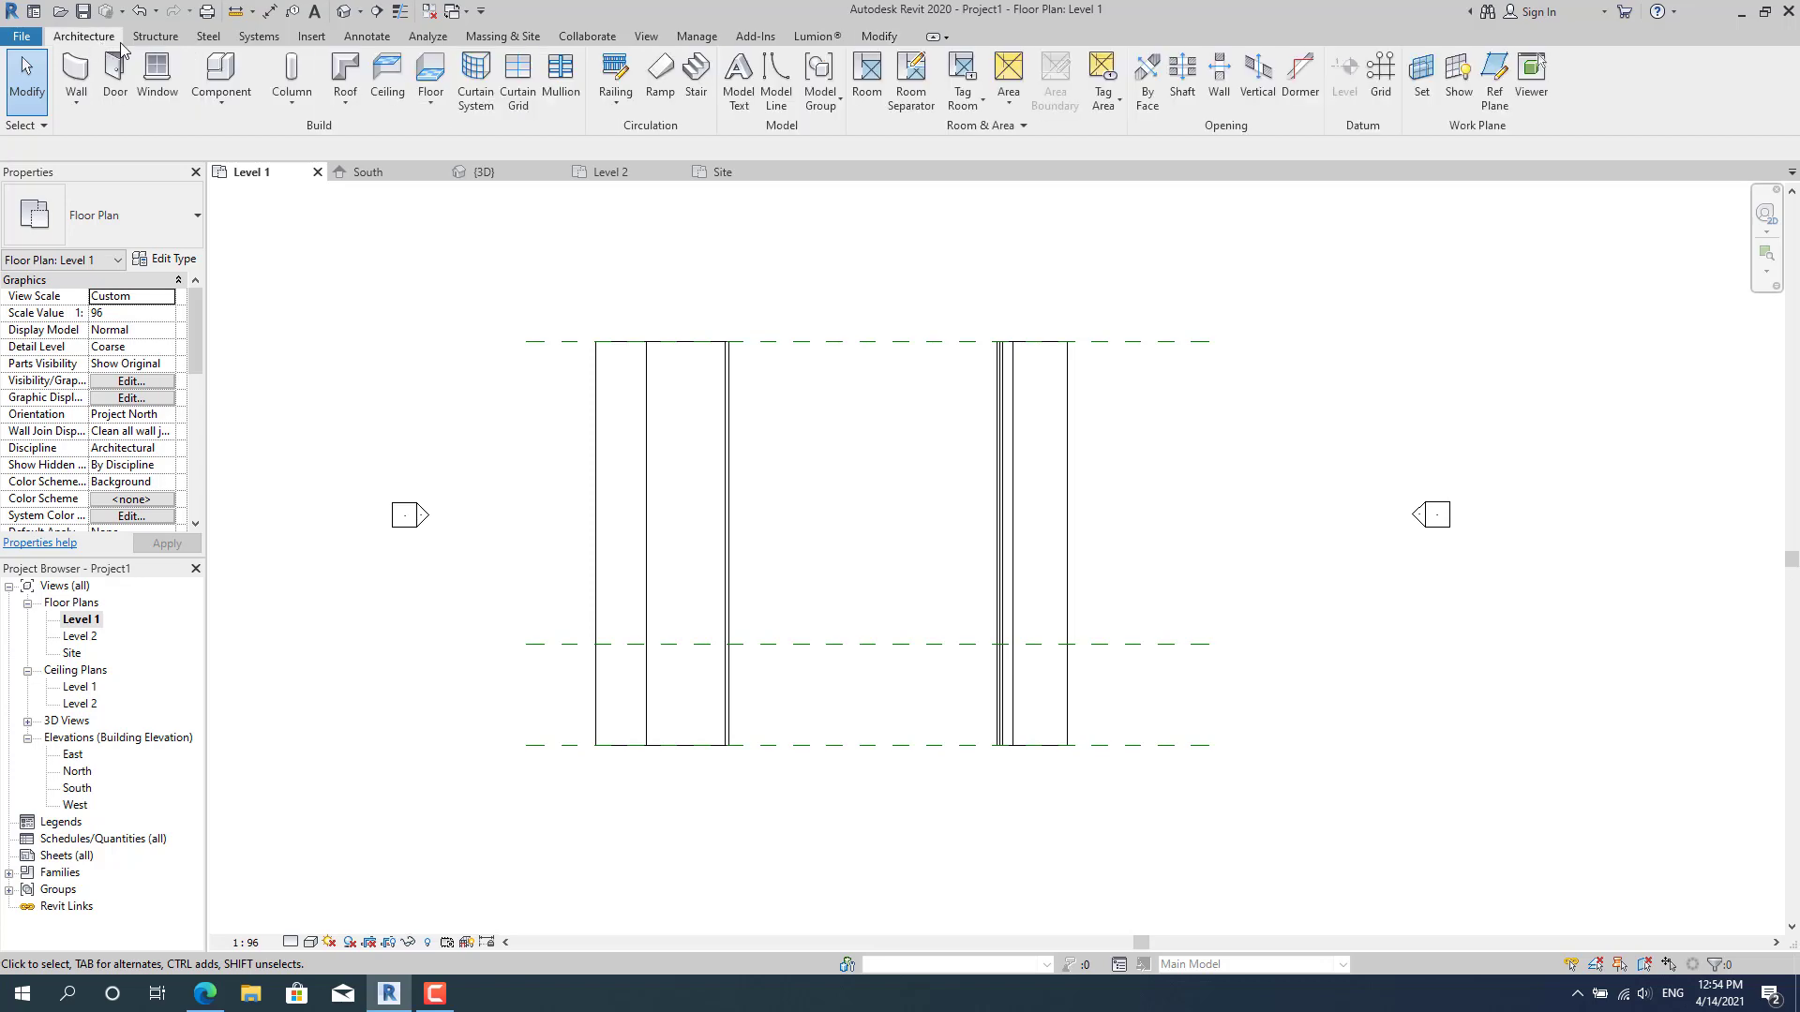
left_click(86, 113)
left_click(75, 77)
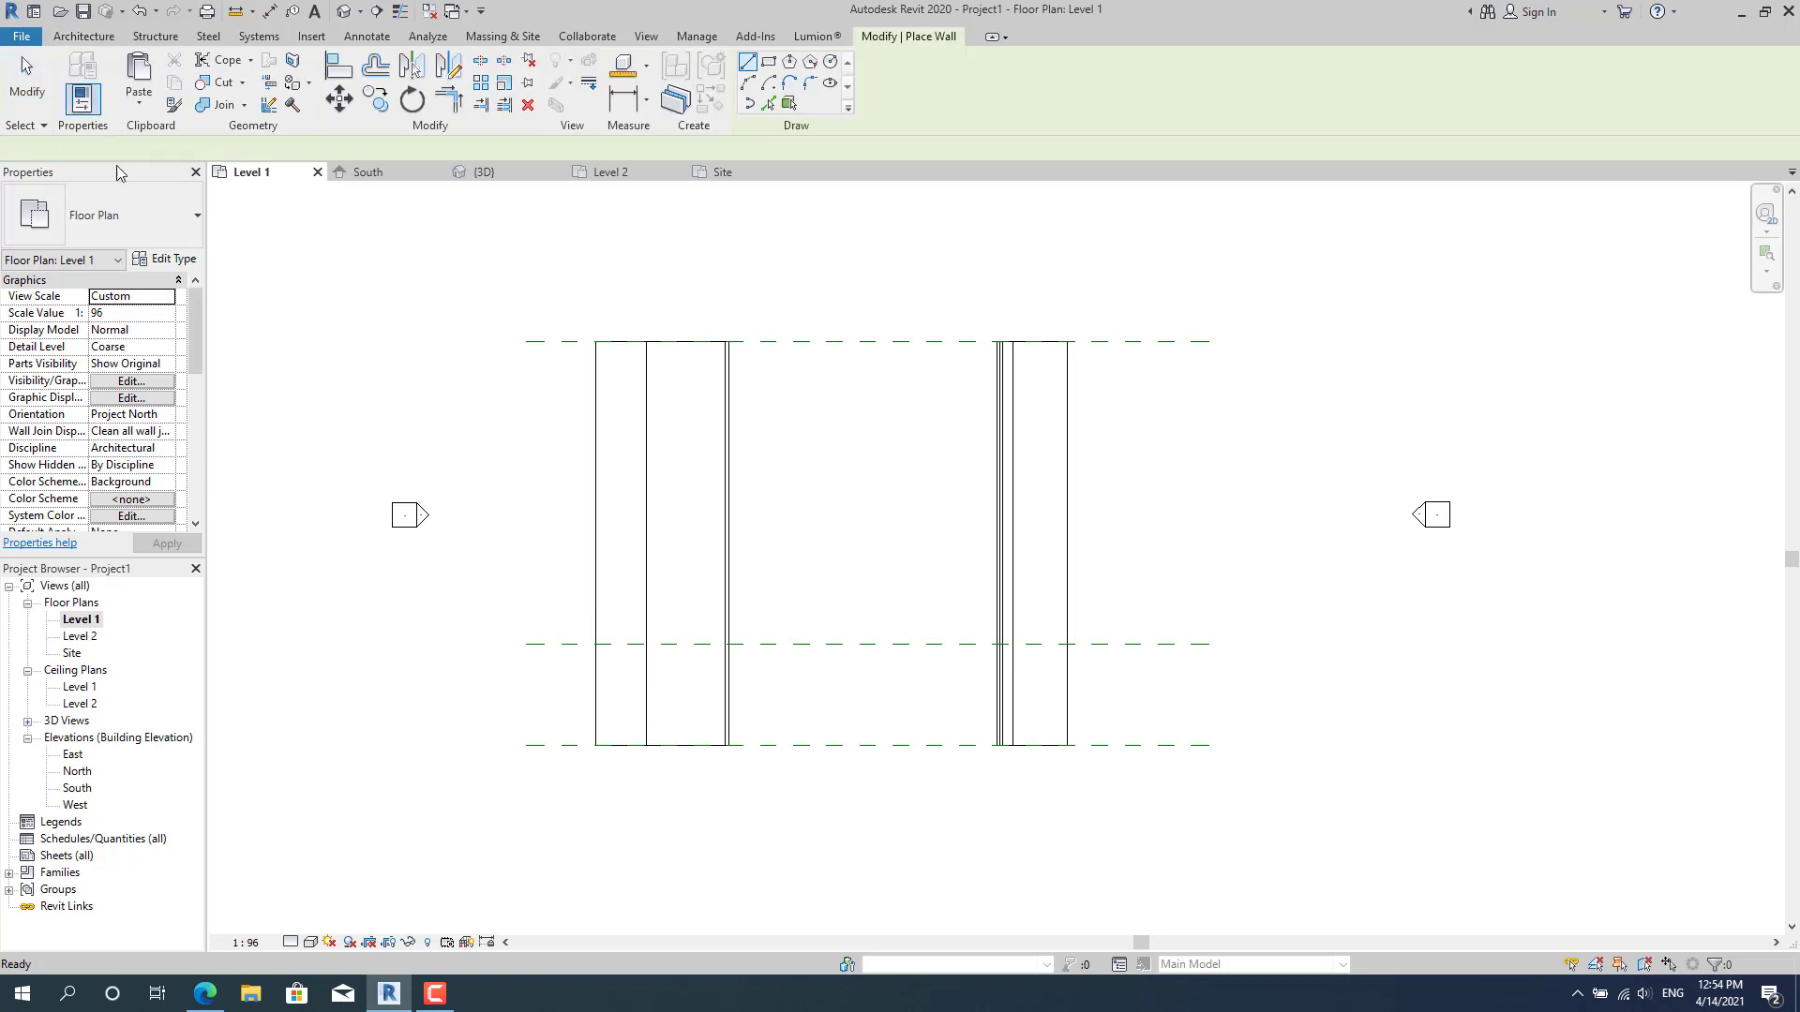
left_click(172, 223)
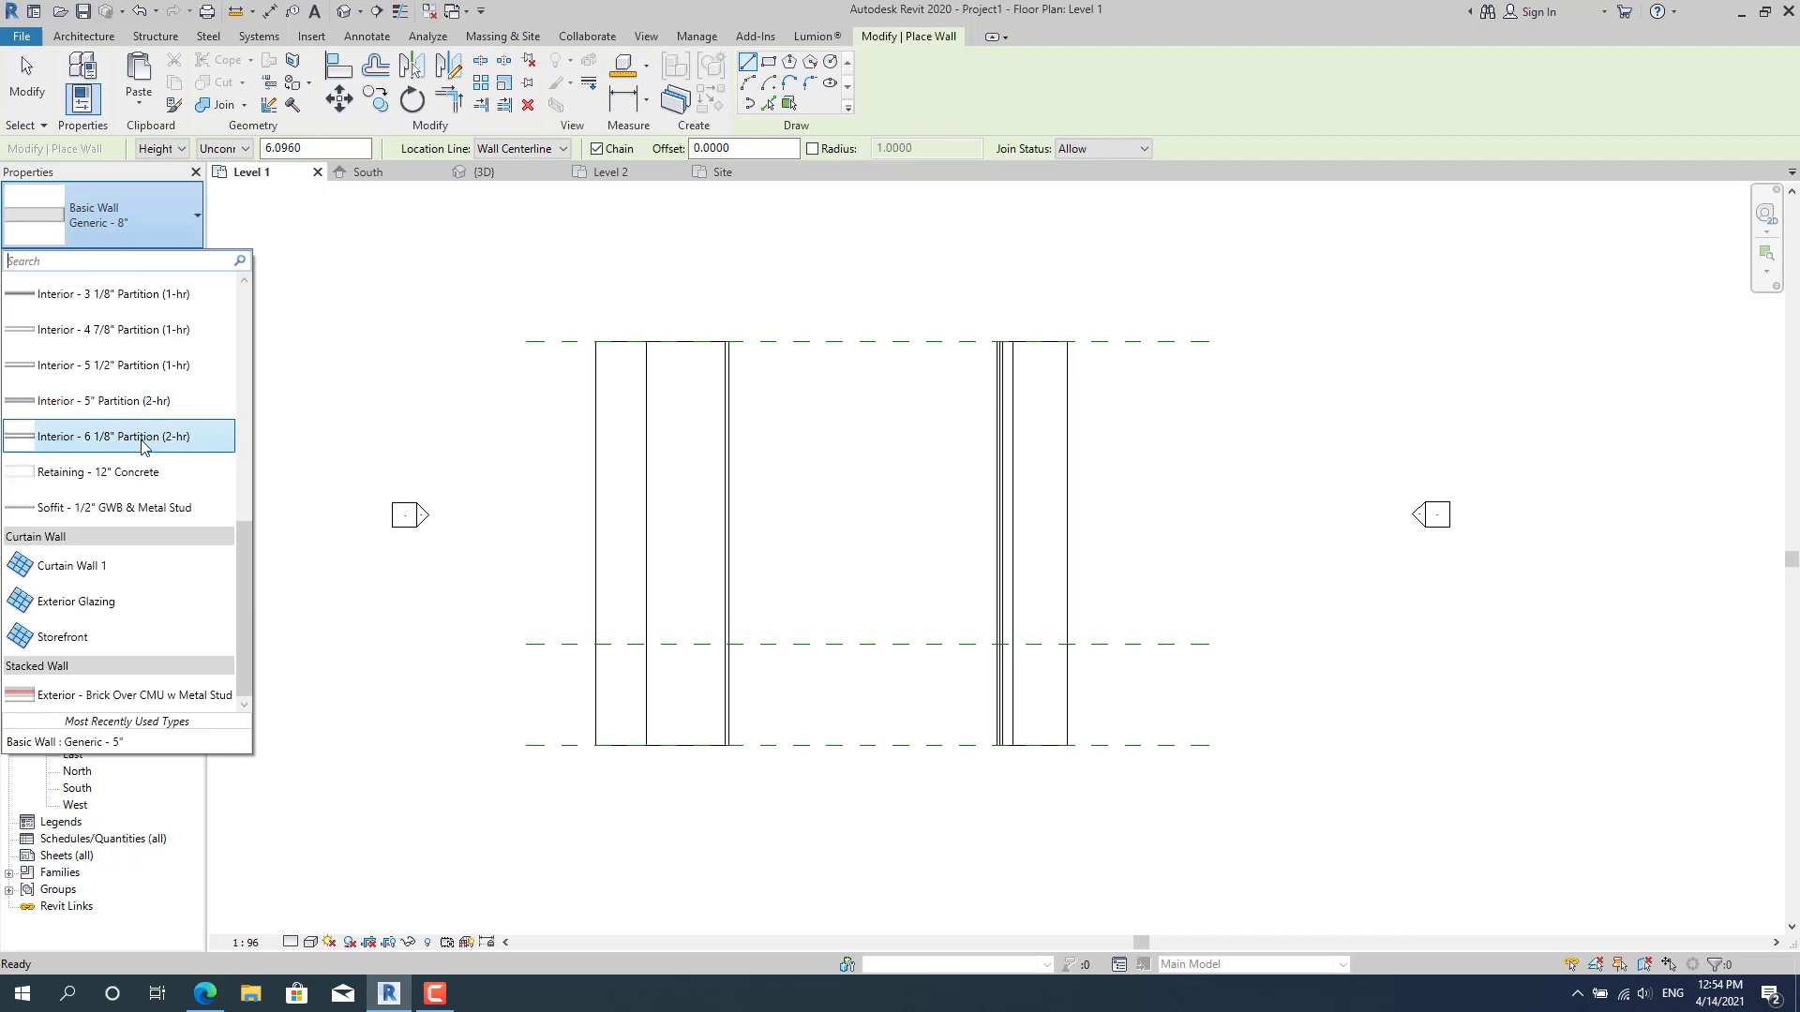
left_click(93, 638)
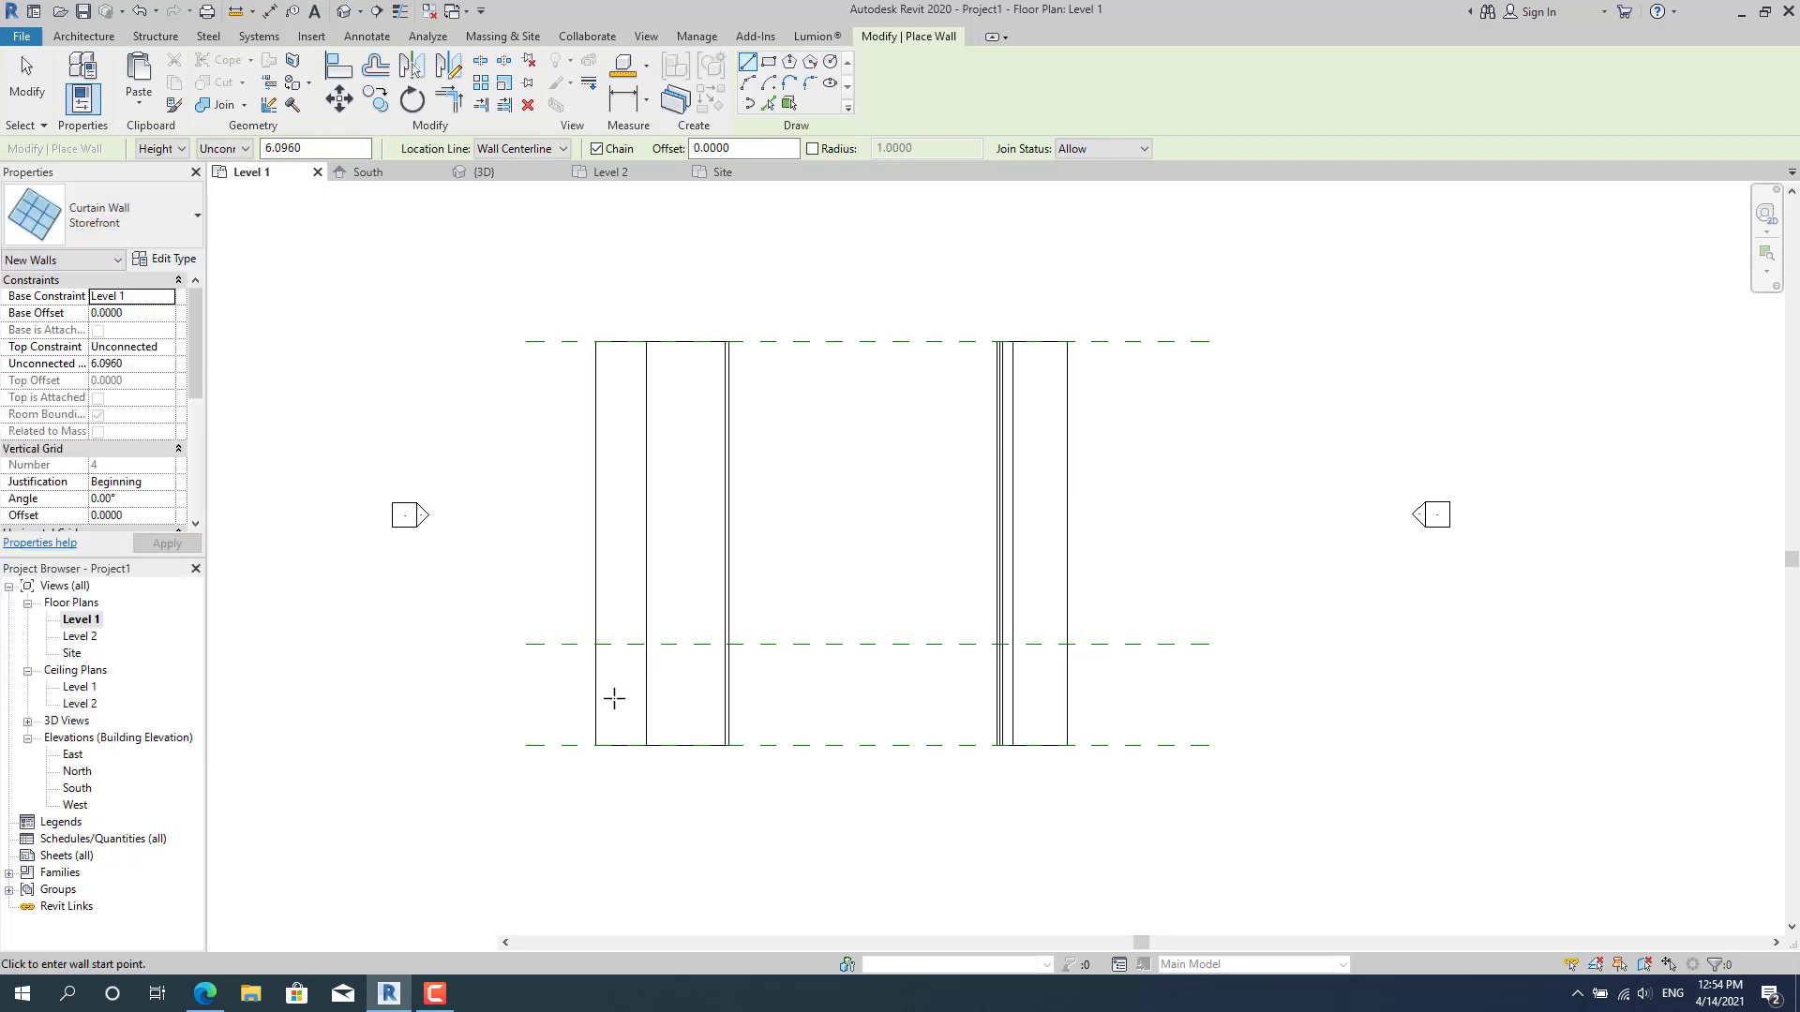
left_click(596, 644)
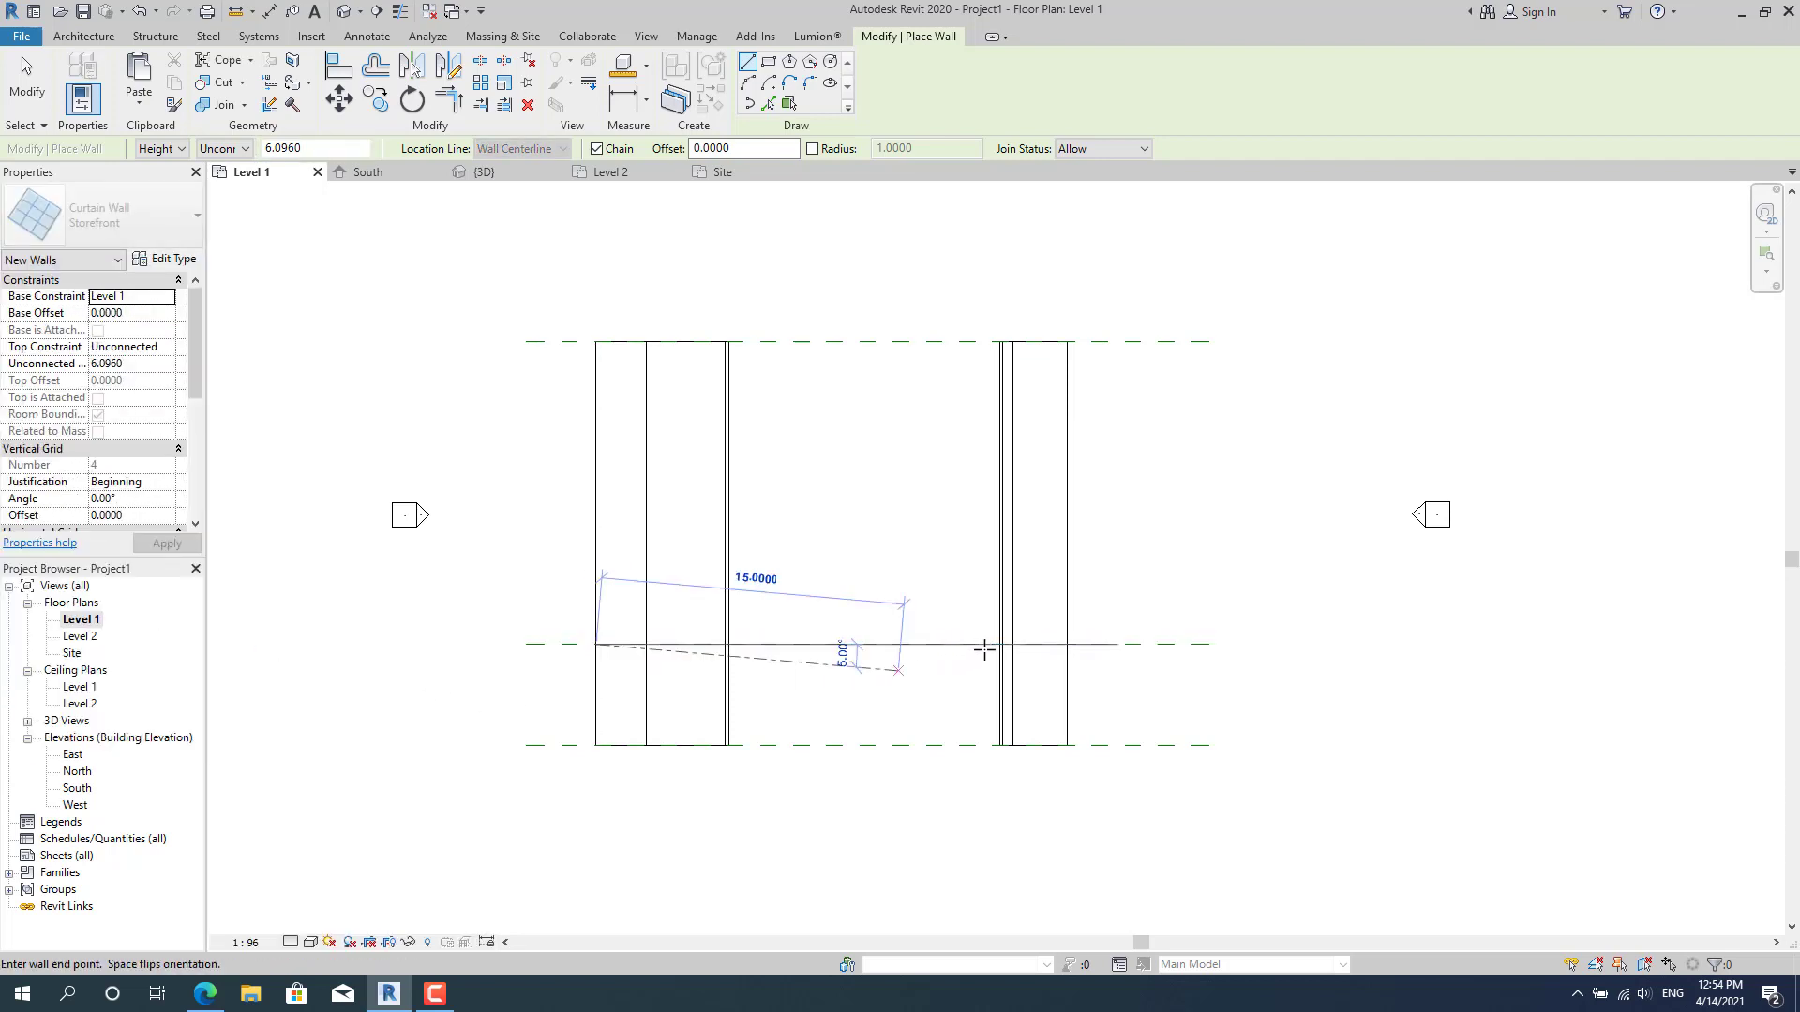
left_click(1067, 644)
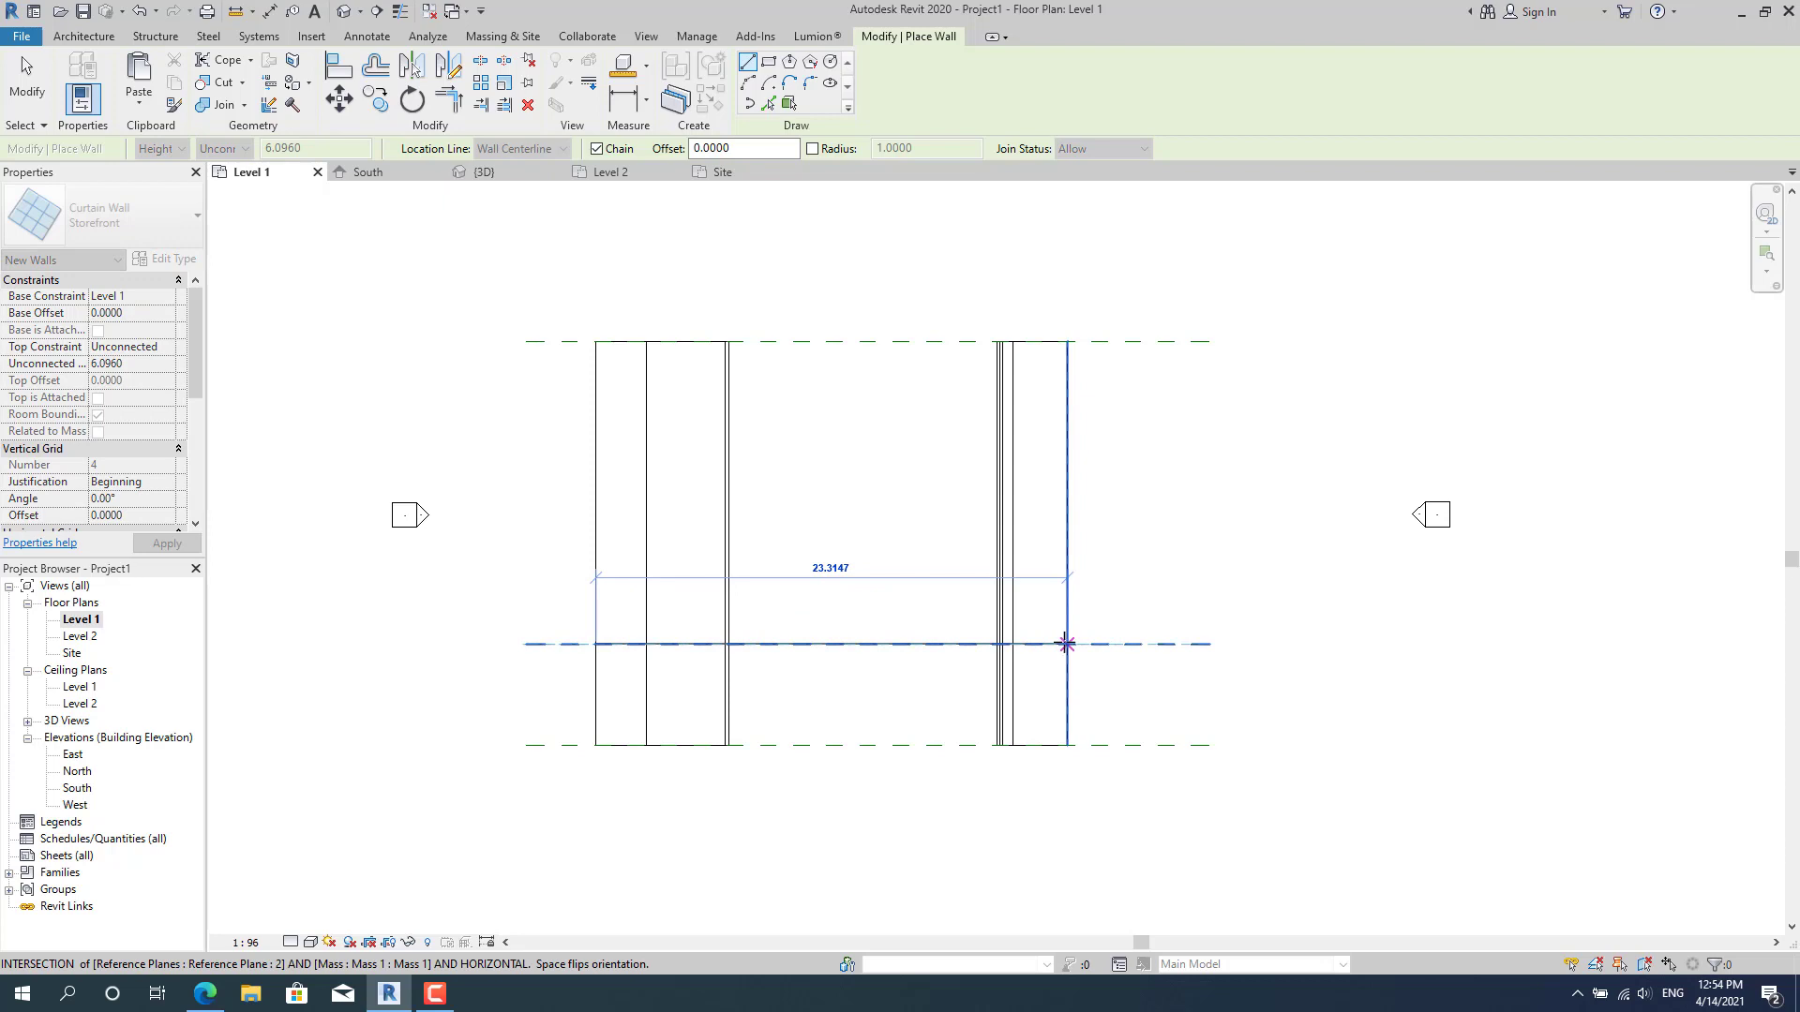
Draw a second Storefront wall, about 23.31 long, along the rear reference plane and shift it slightly inward.
left_click(597, 342)
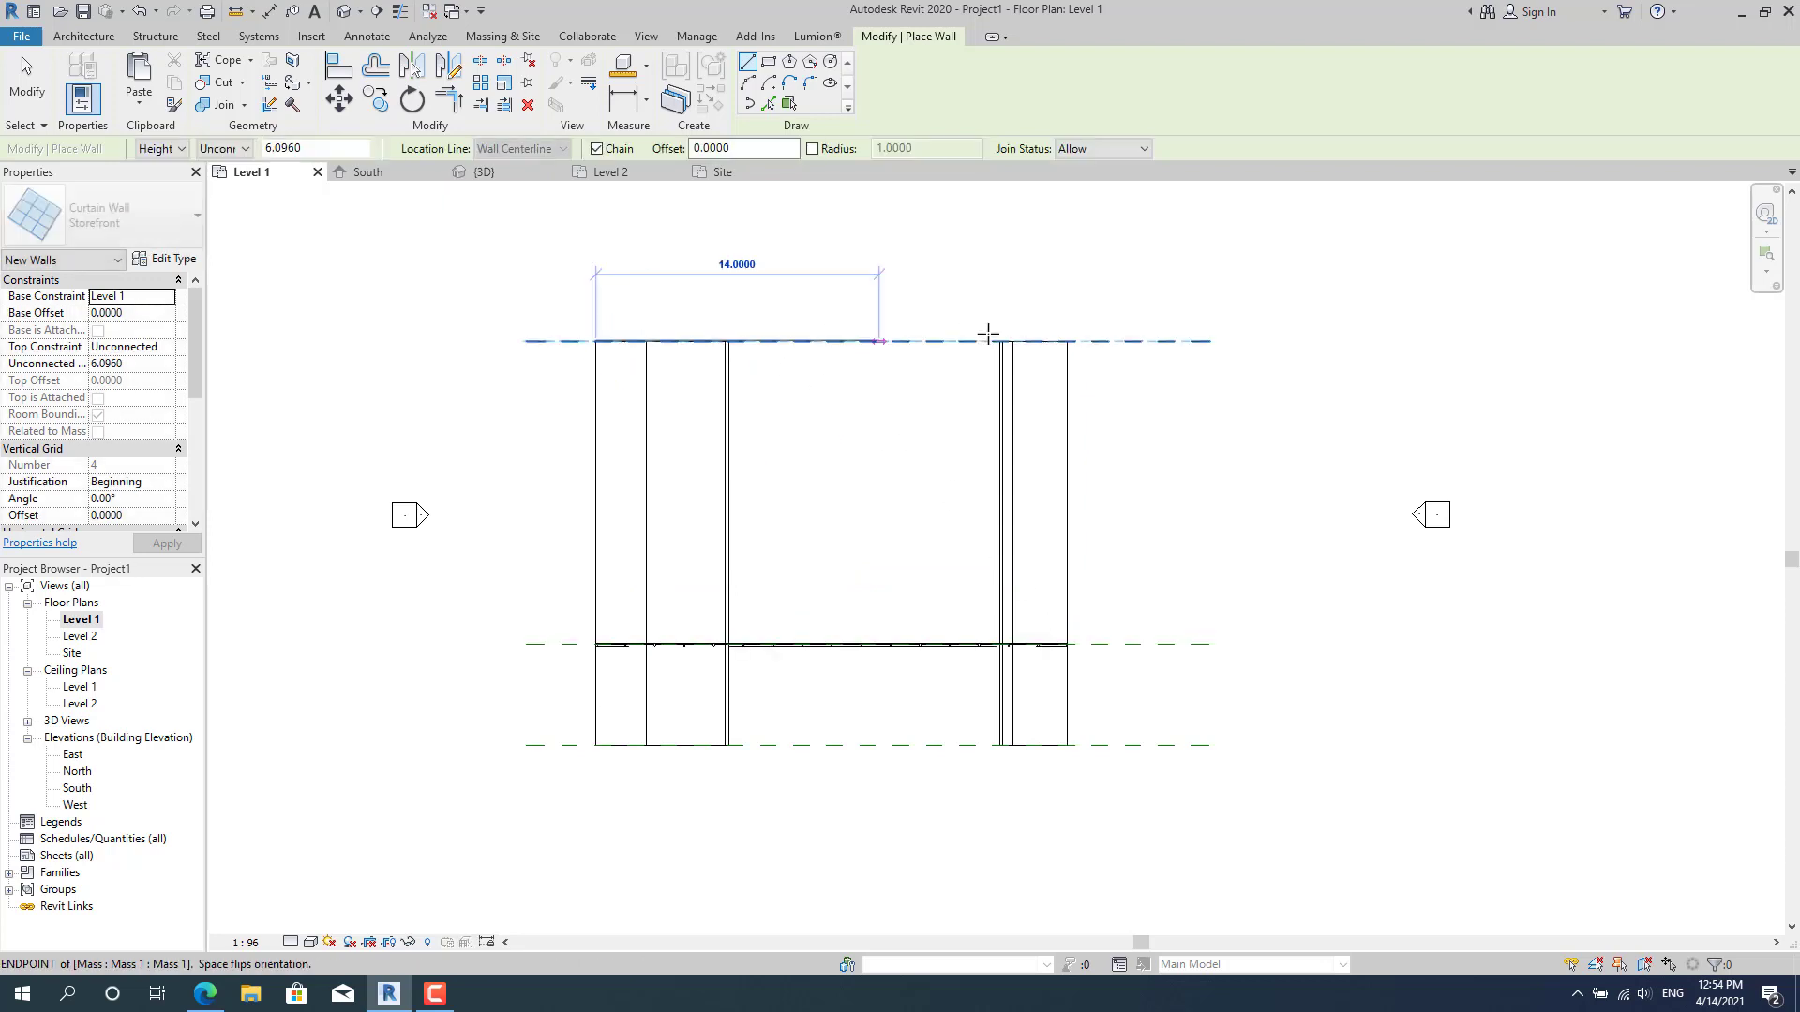
left_click(1067, 341)
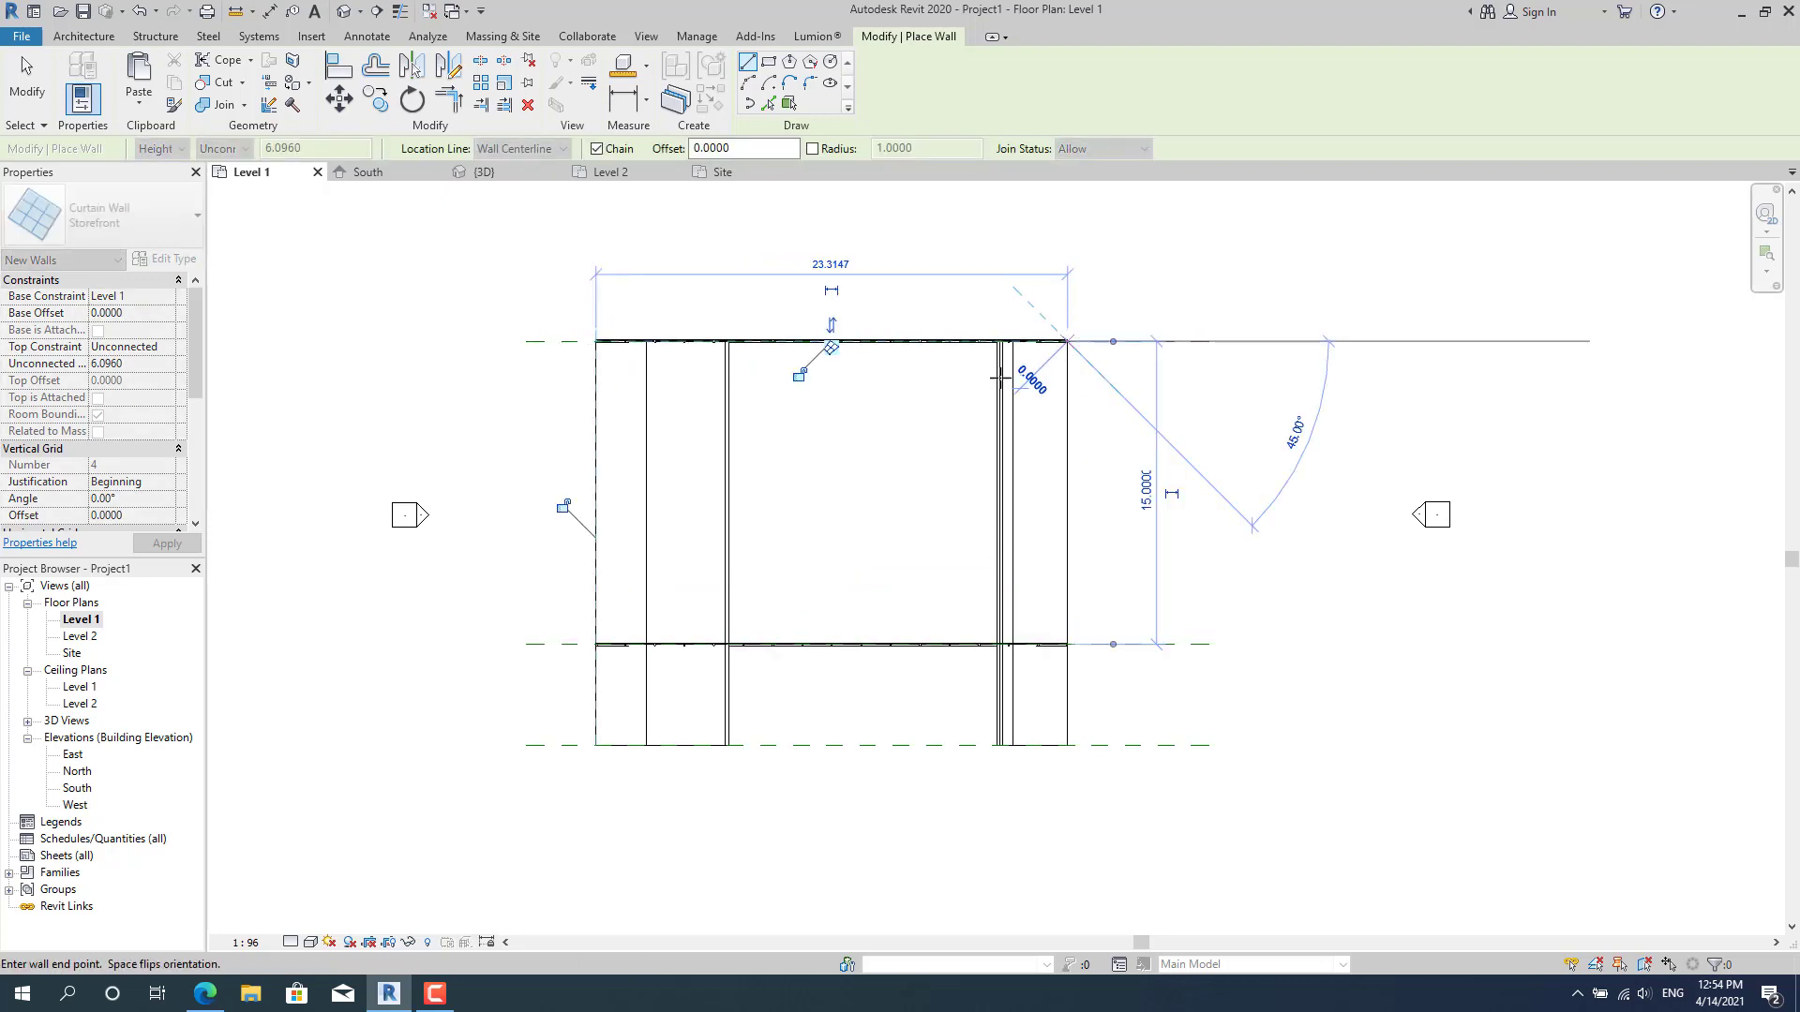
key("Escape")
scroll(816, 349, "up", 5)
key("Escape")
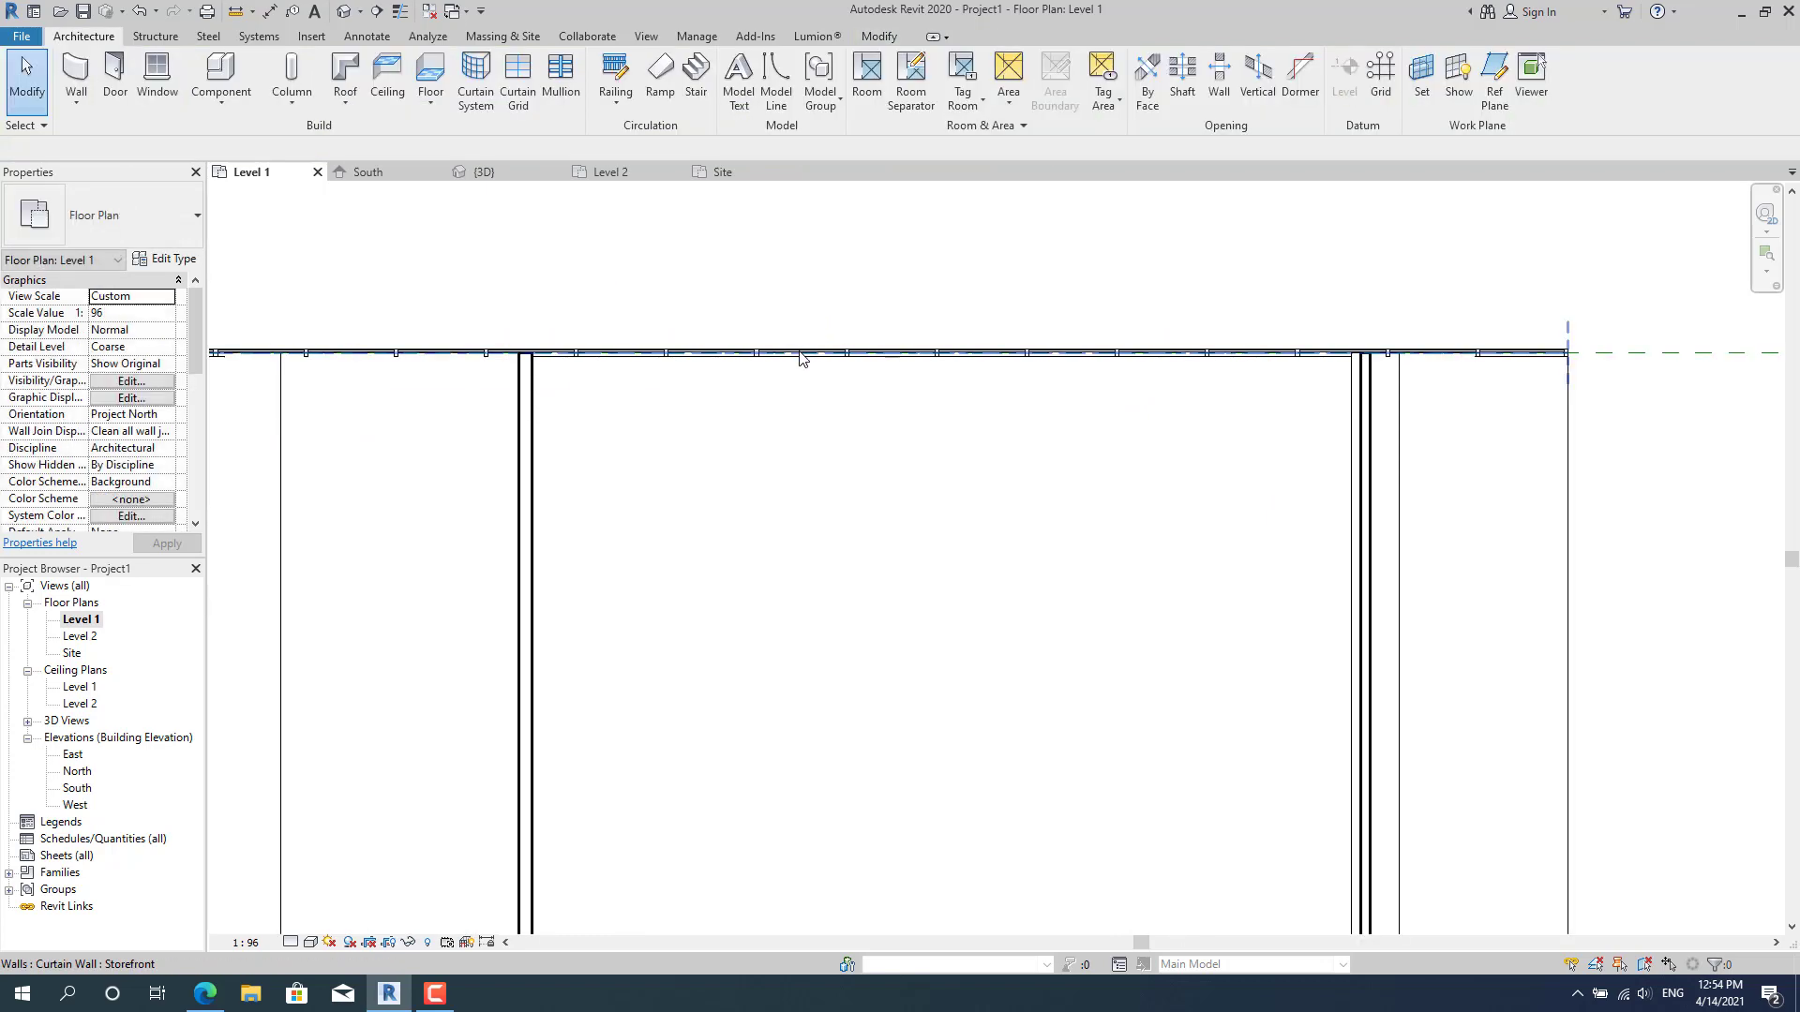
left_click(662, 356)
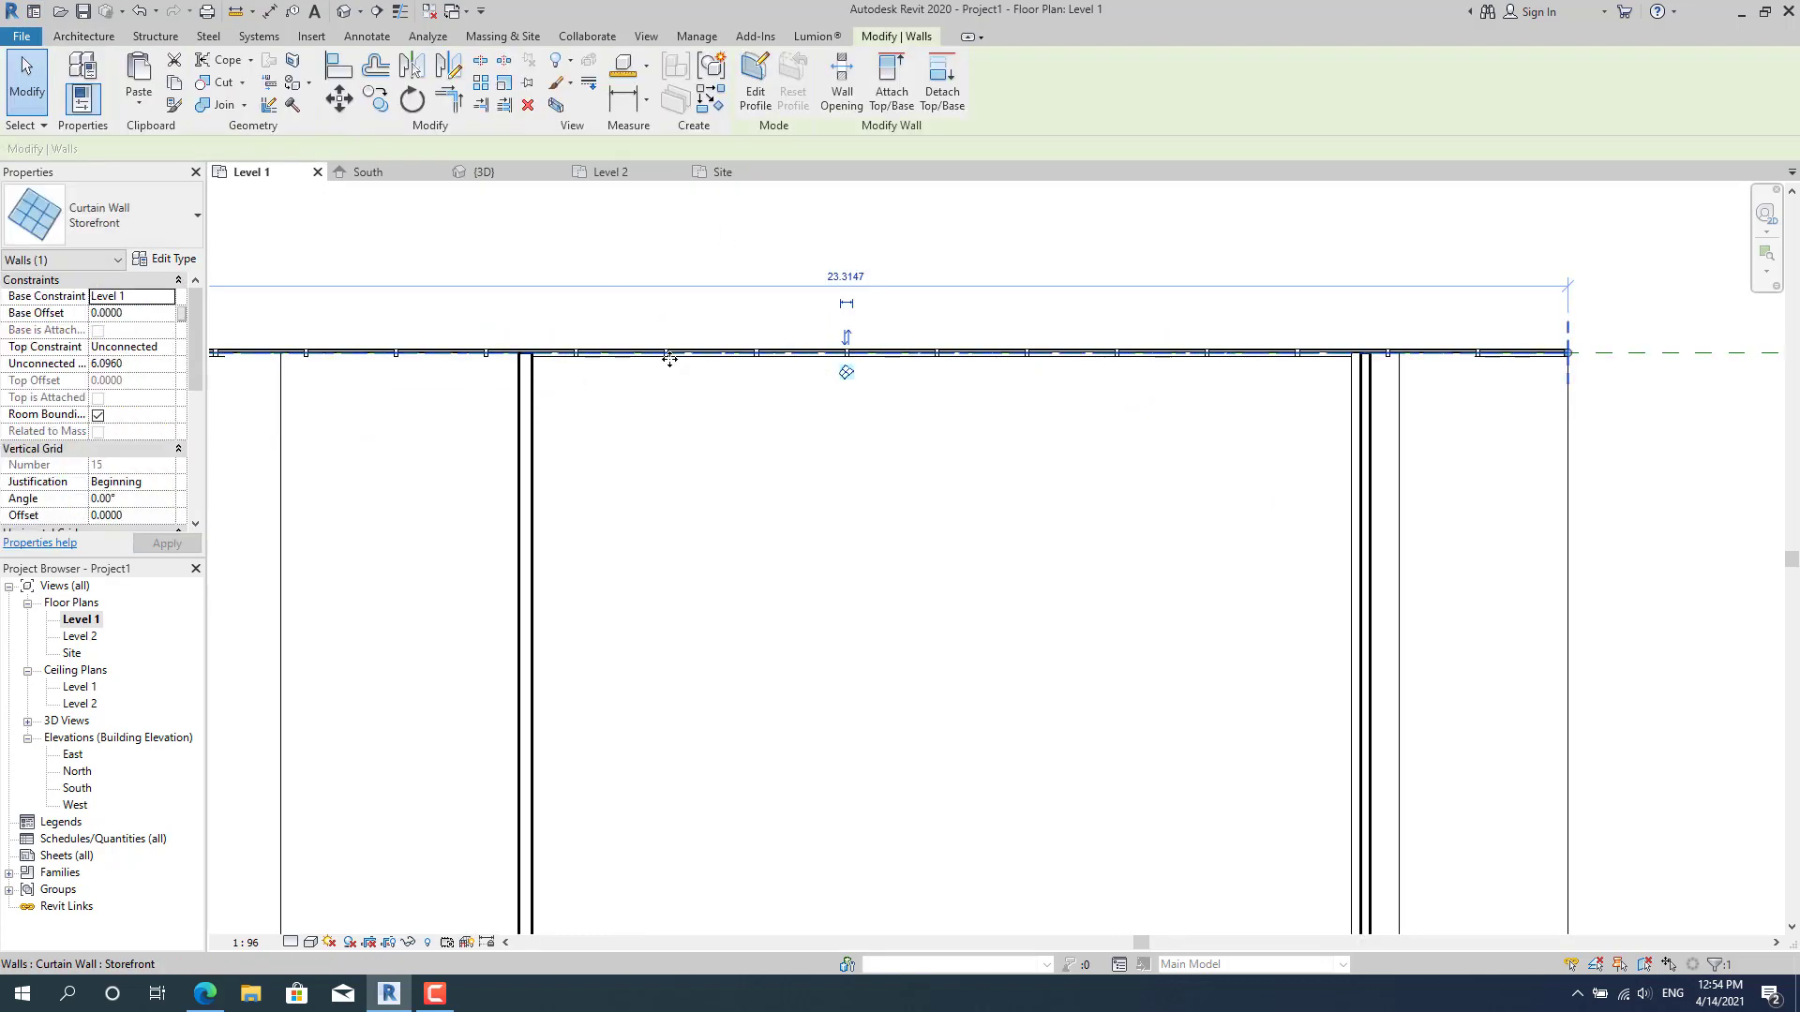
left_click_drag(669, 358, 670, 360)
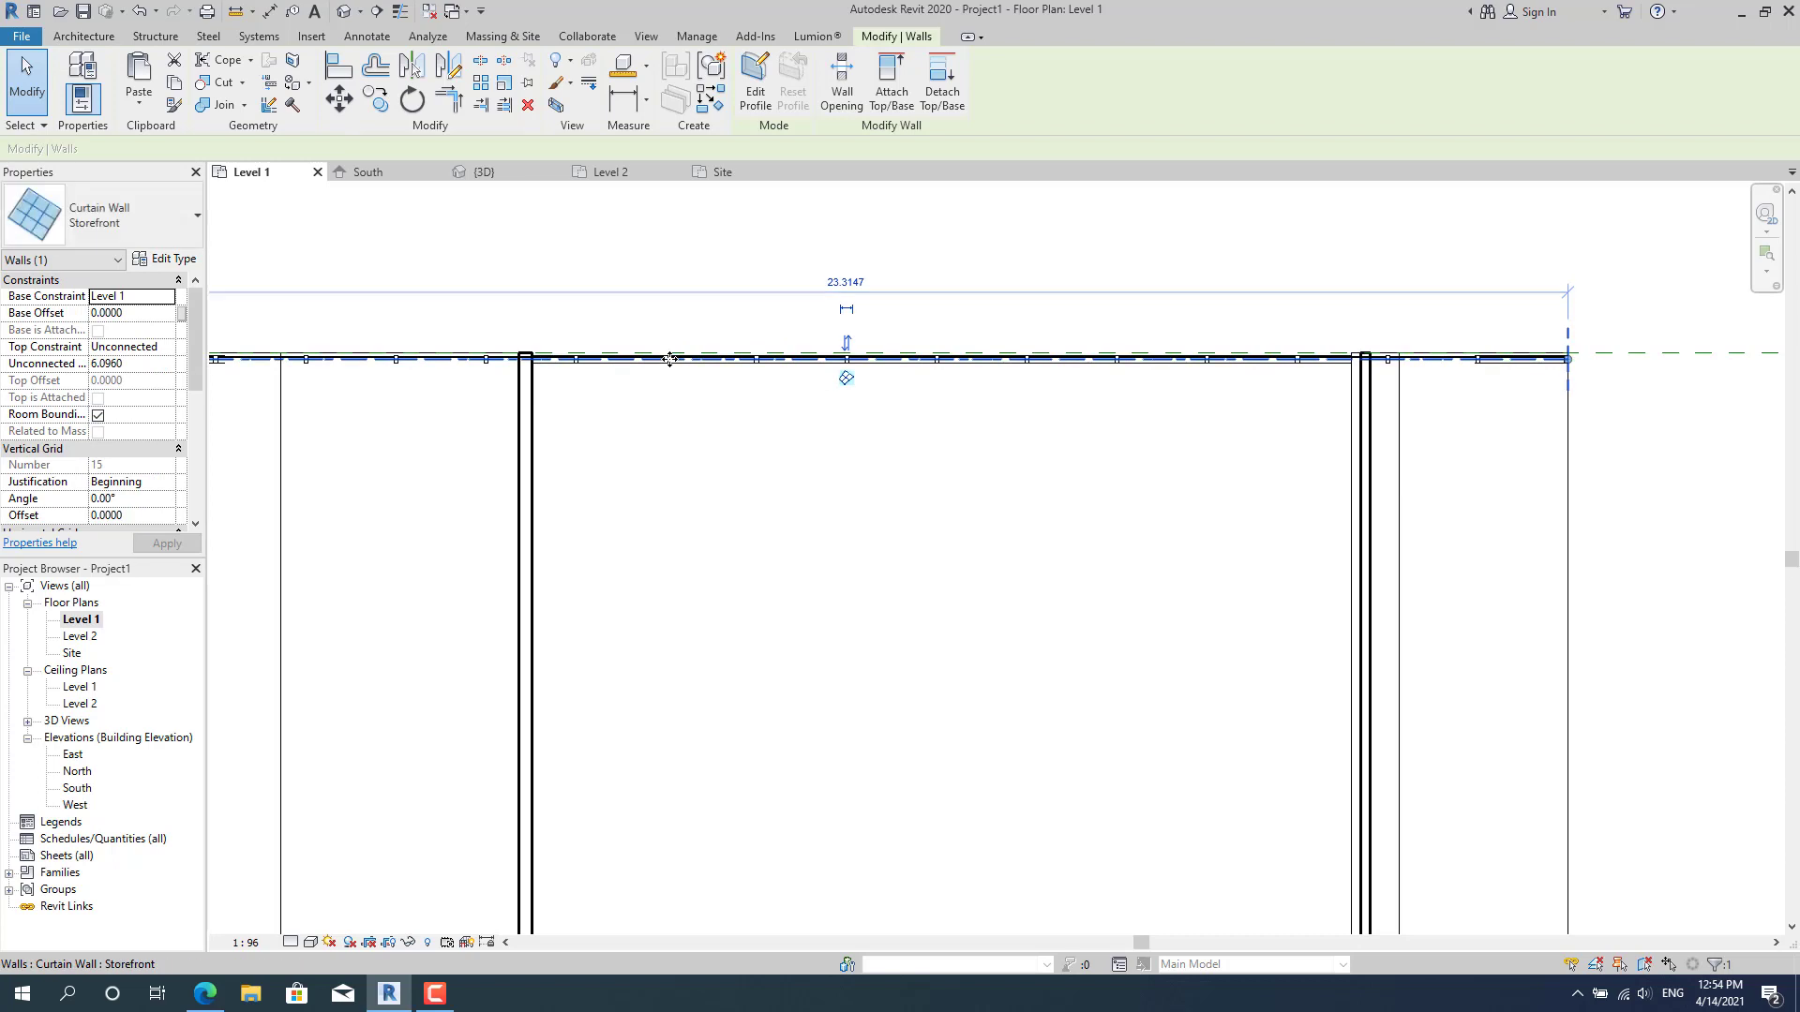
Examine how both Storefront curtain walls meet the ribbon structure in the 3D view, seen almost from the front.
left_click(353, 9)
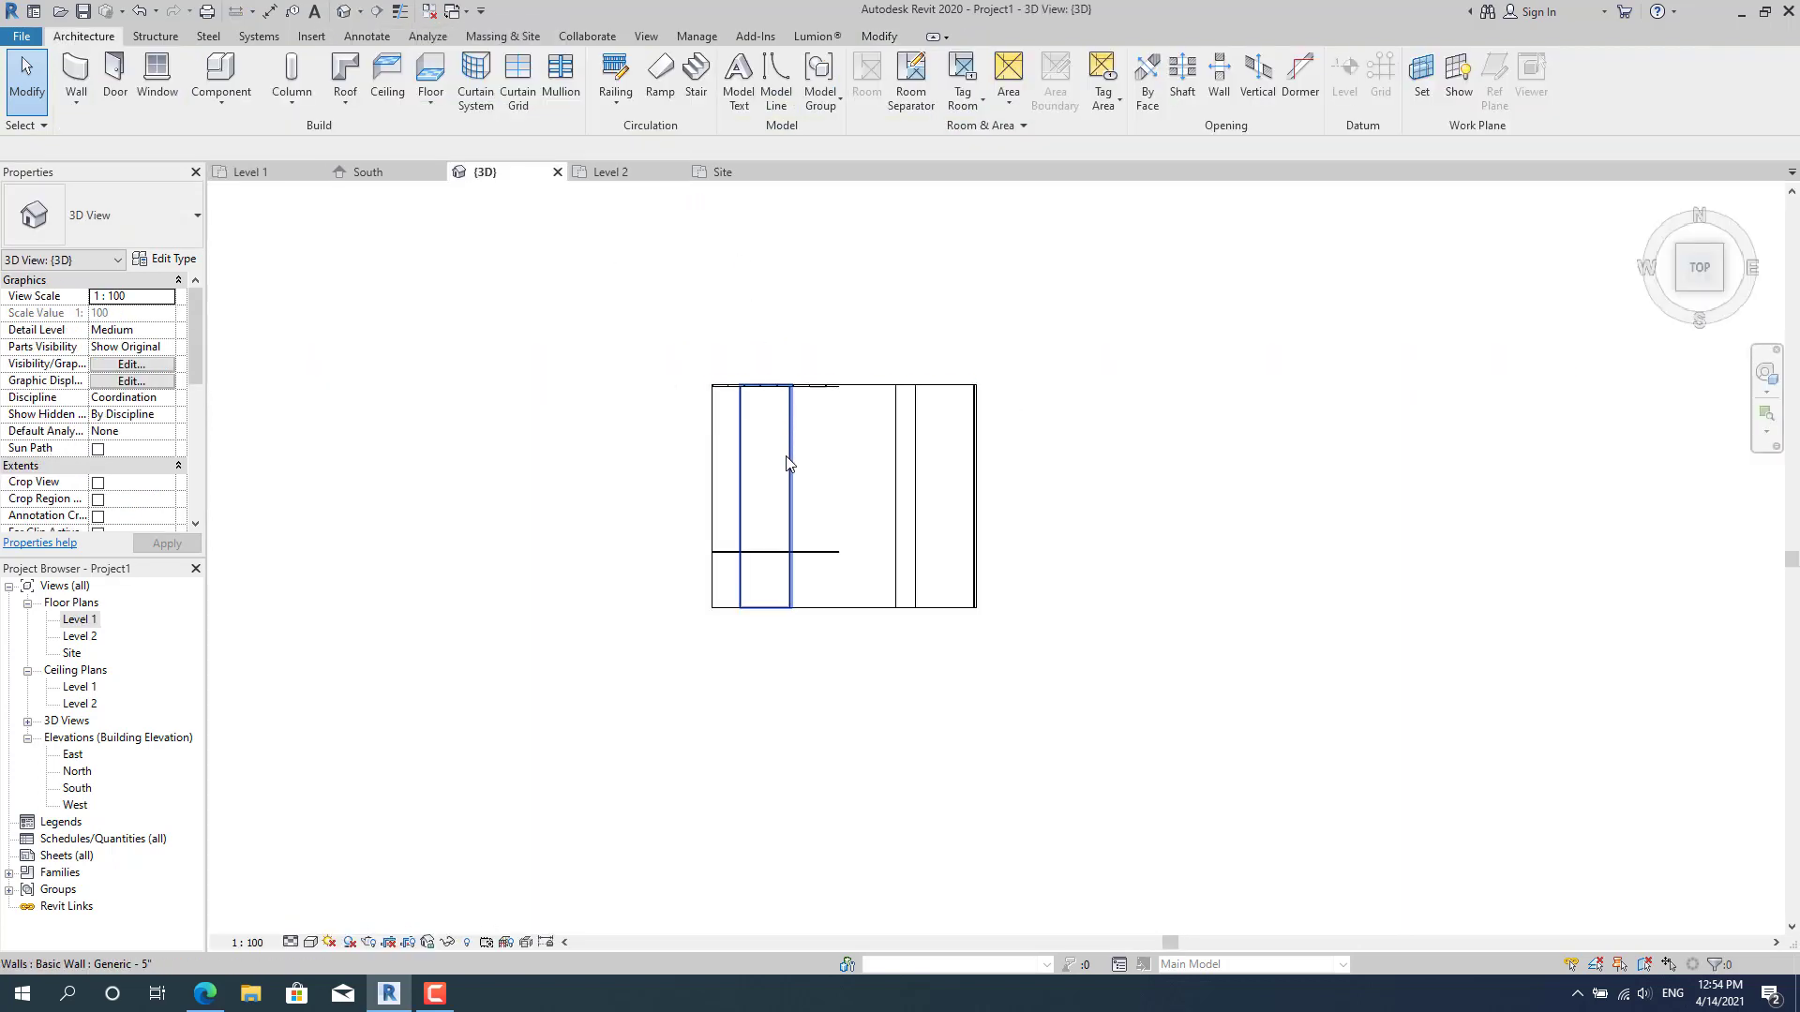
middle_click_drag(825, 655, 855, 296, "shift")
scroll(886, 647, "up", 4)
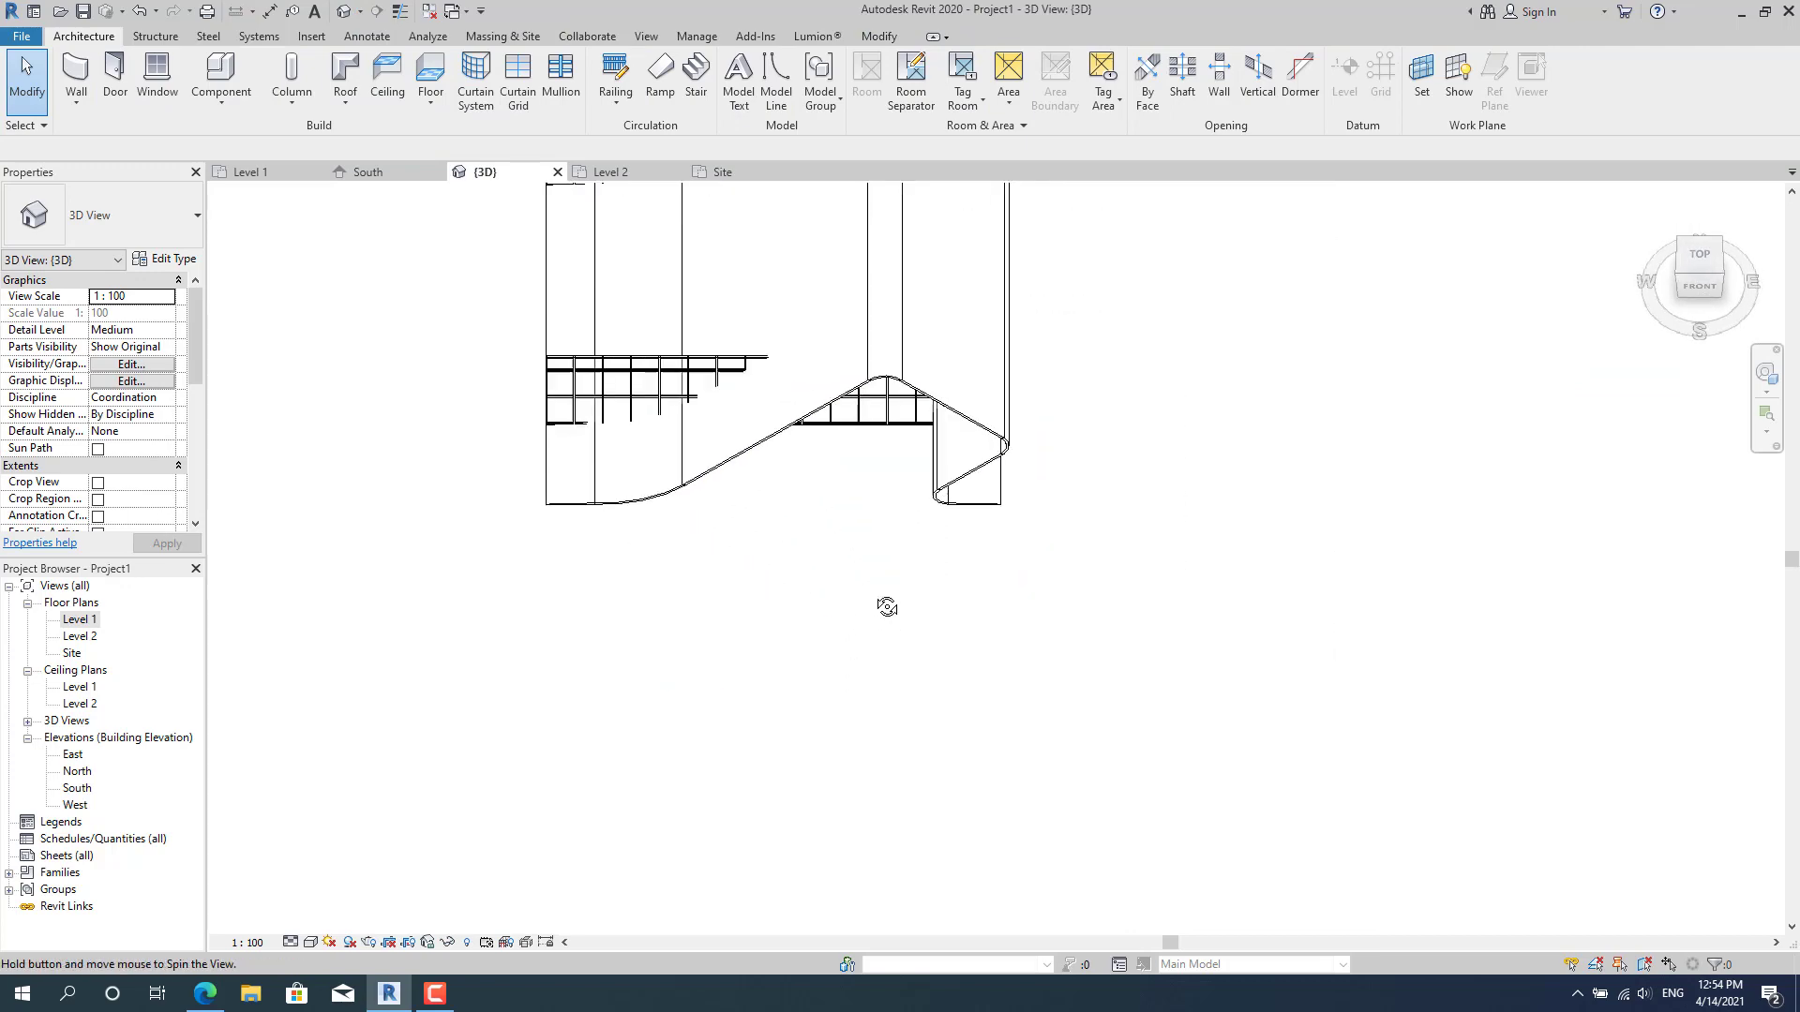
middle_click_drag(885, 607, 921, 293, "shift")
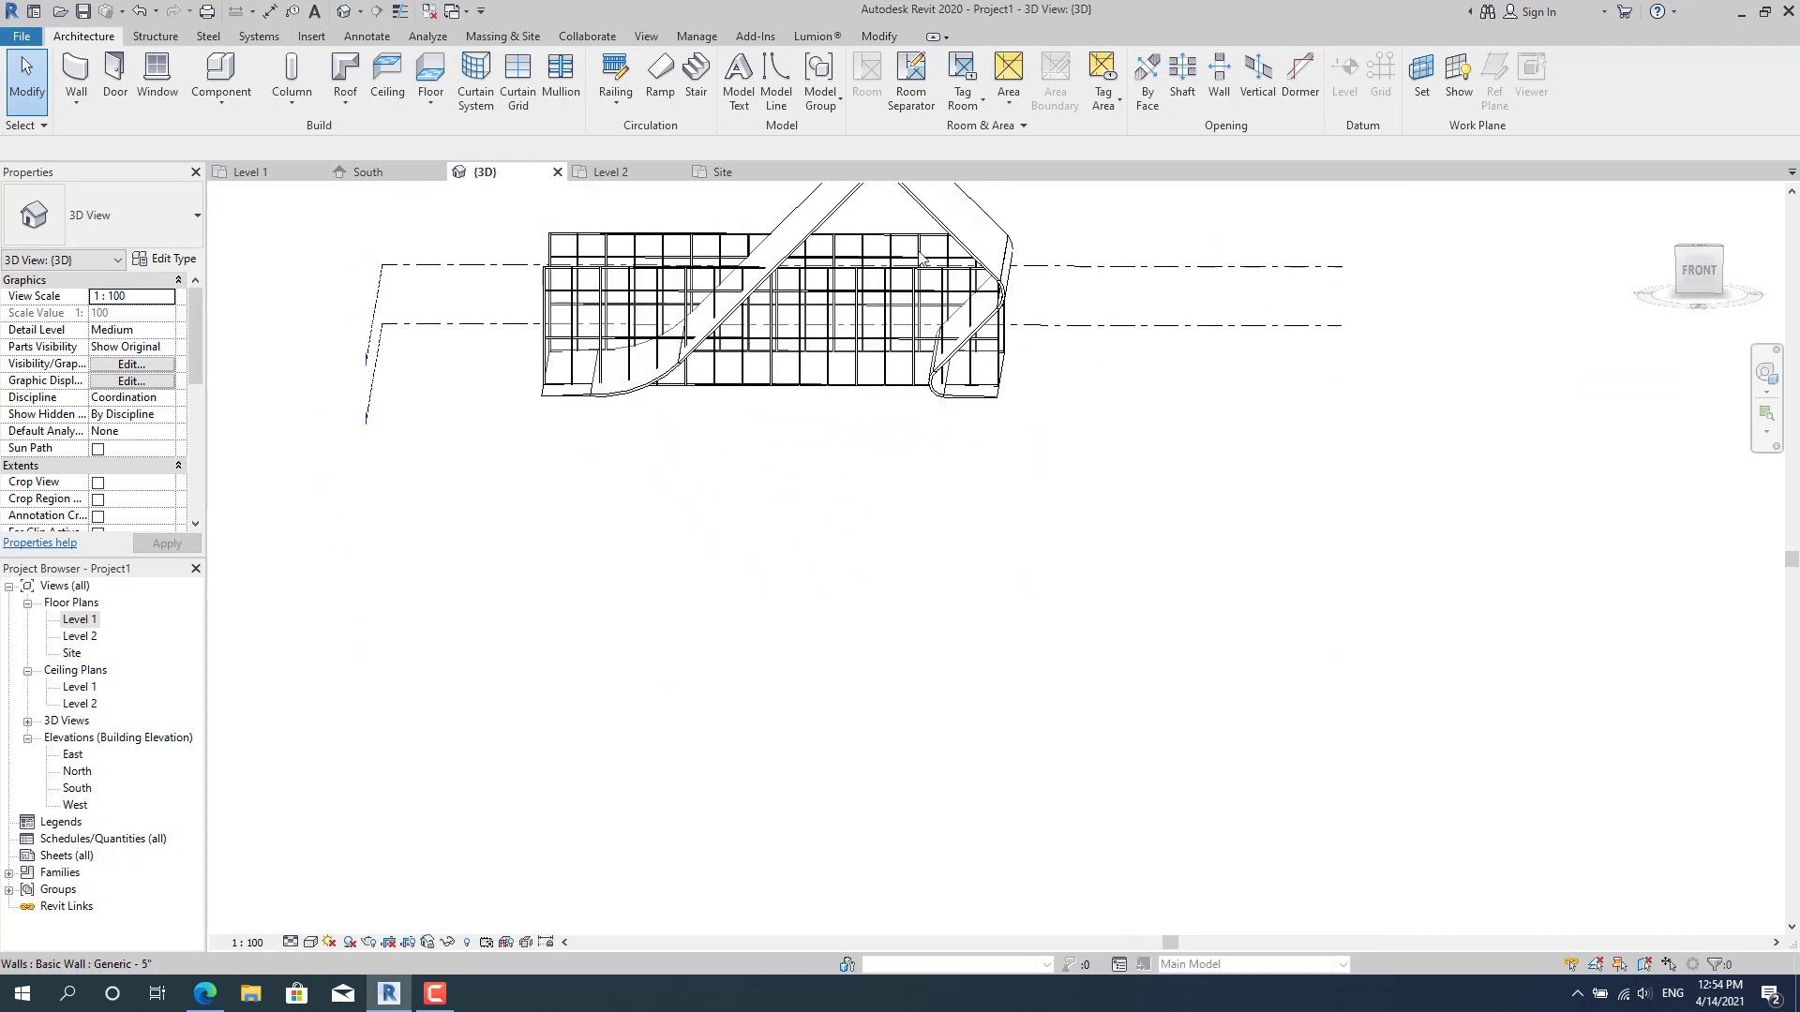
scroll(905, 300, "down", 3)
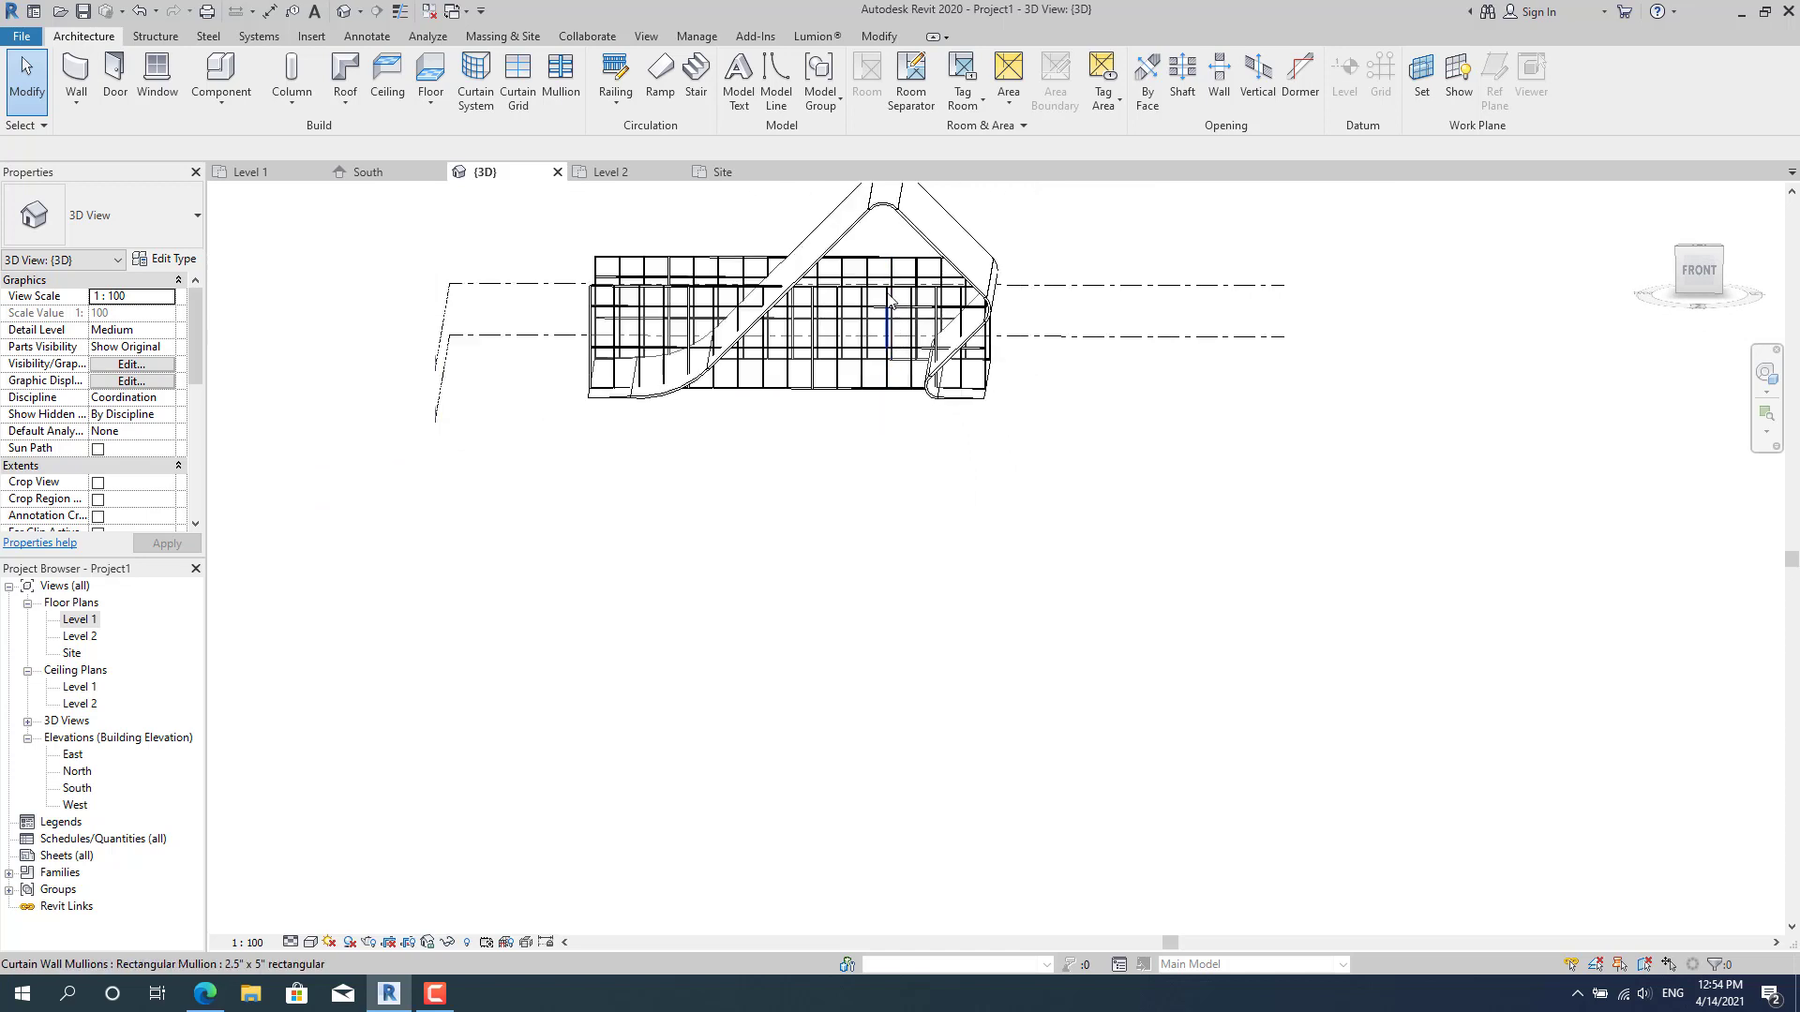
middle_click_drag(939, 294, 909, 297, "shift")
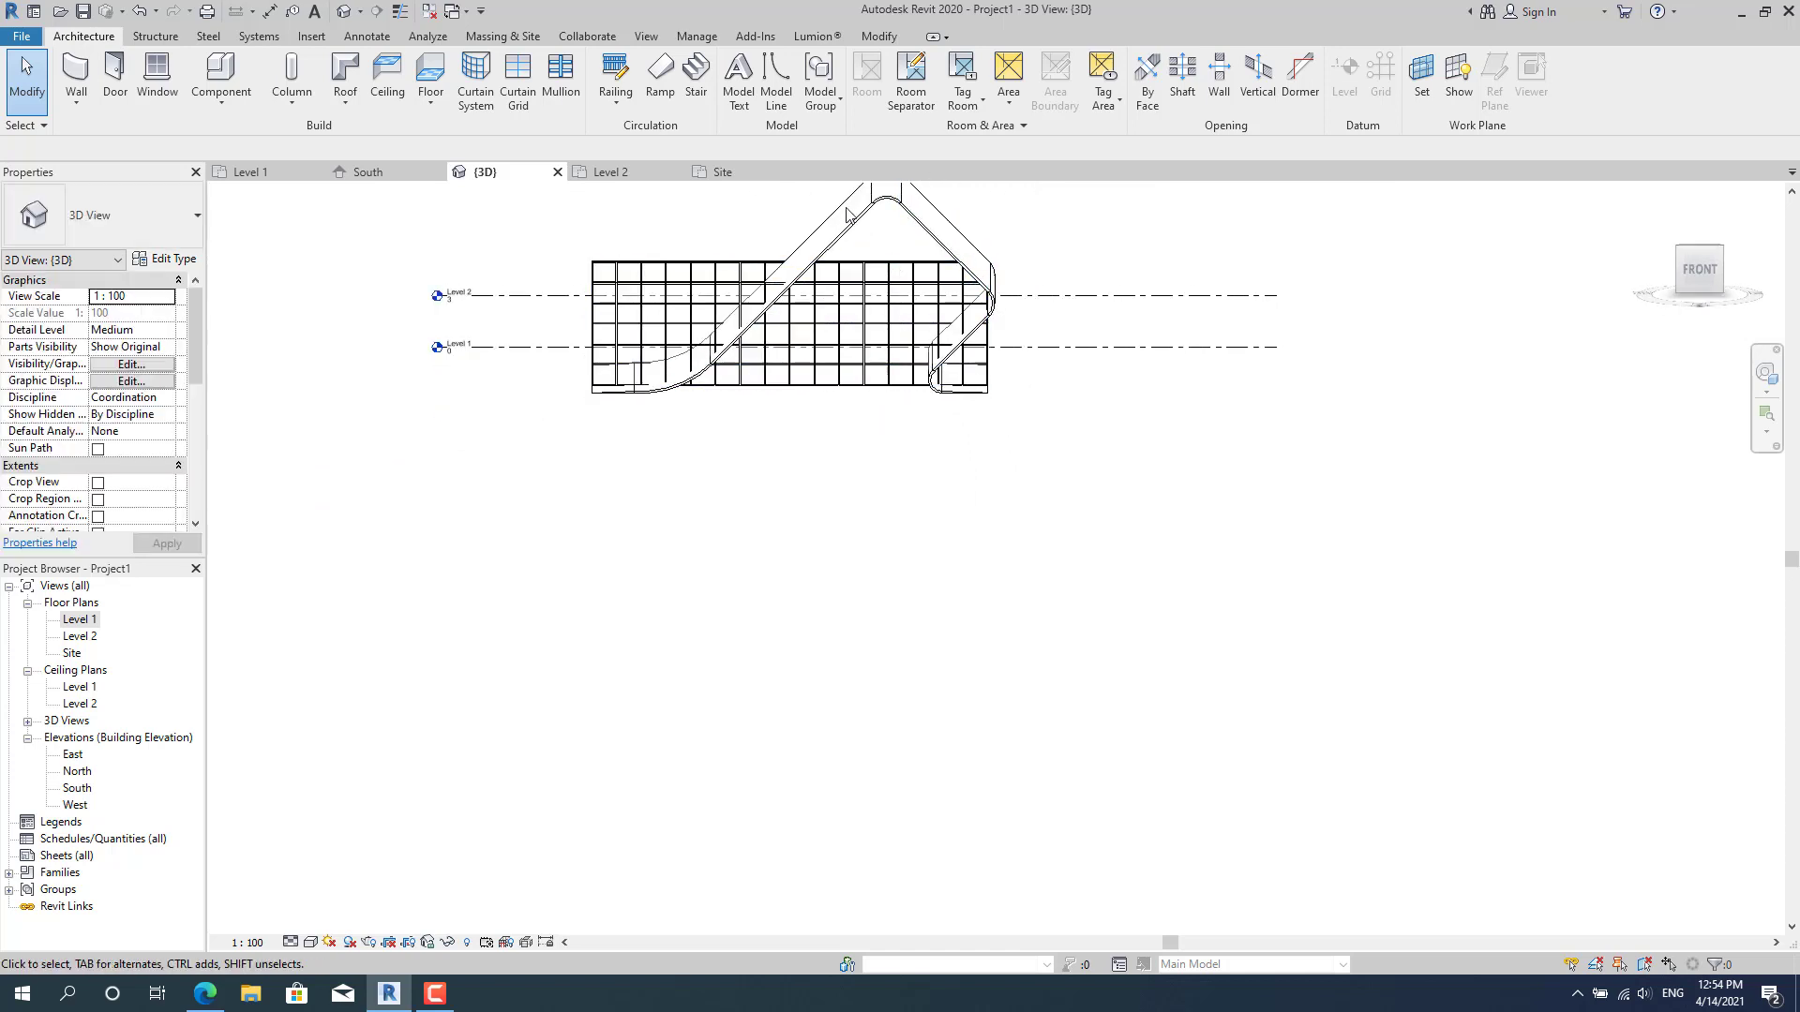
scroll(873, 296, "up", 2)
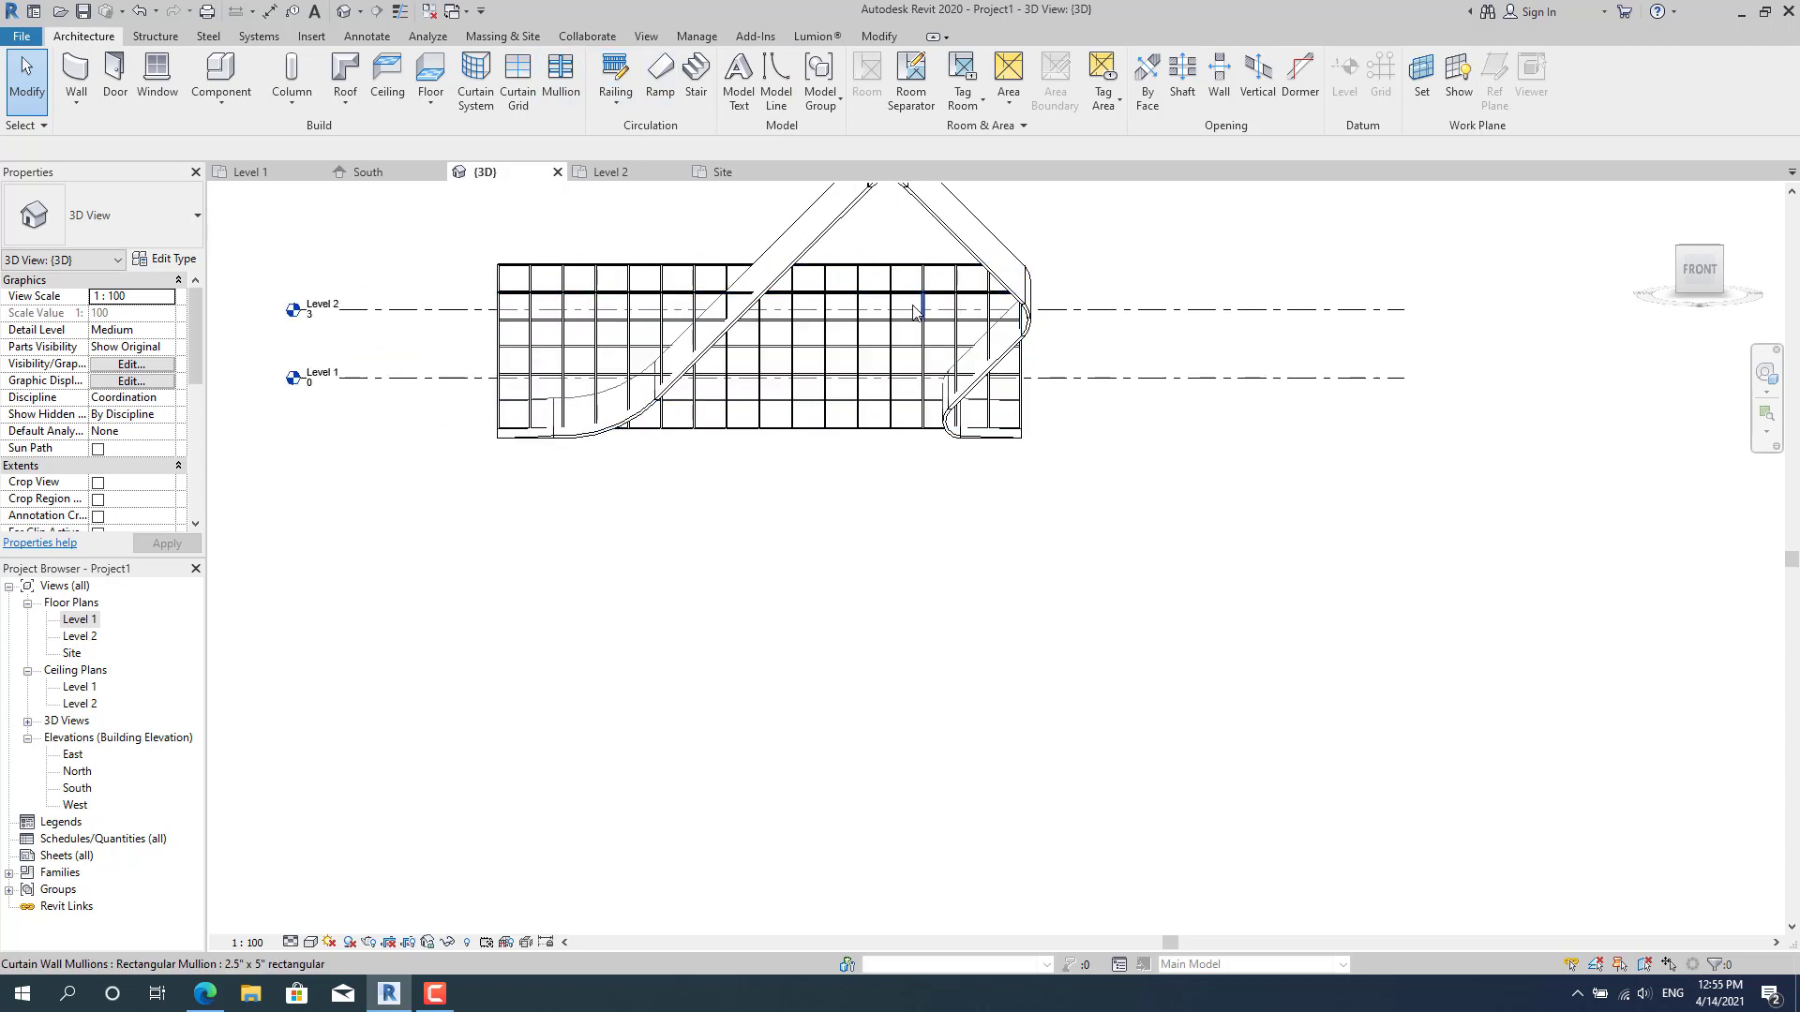
Try to attach the top of the front Storefront wall to the ribbon's sloping wall that descends from the peak toward the east.
left_click(905, 309)
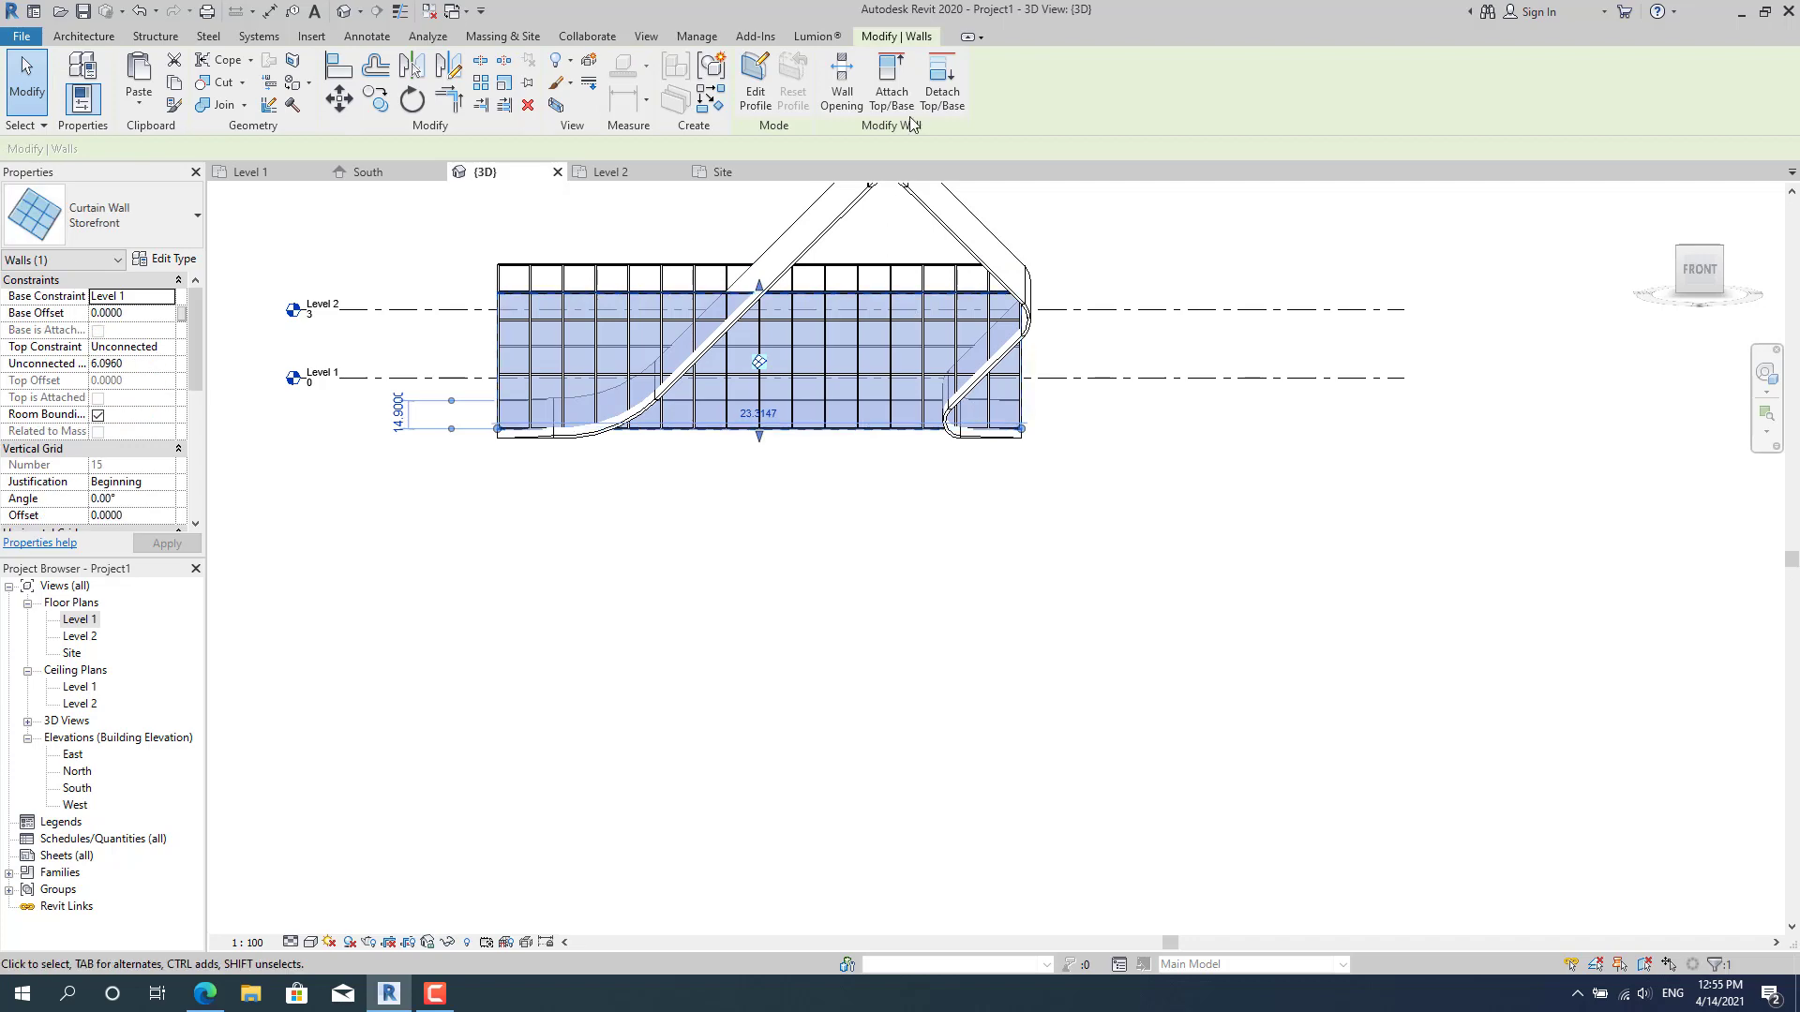
left_click(887, 89)
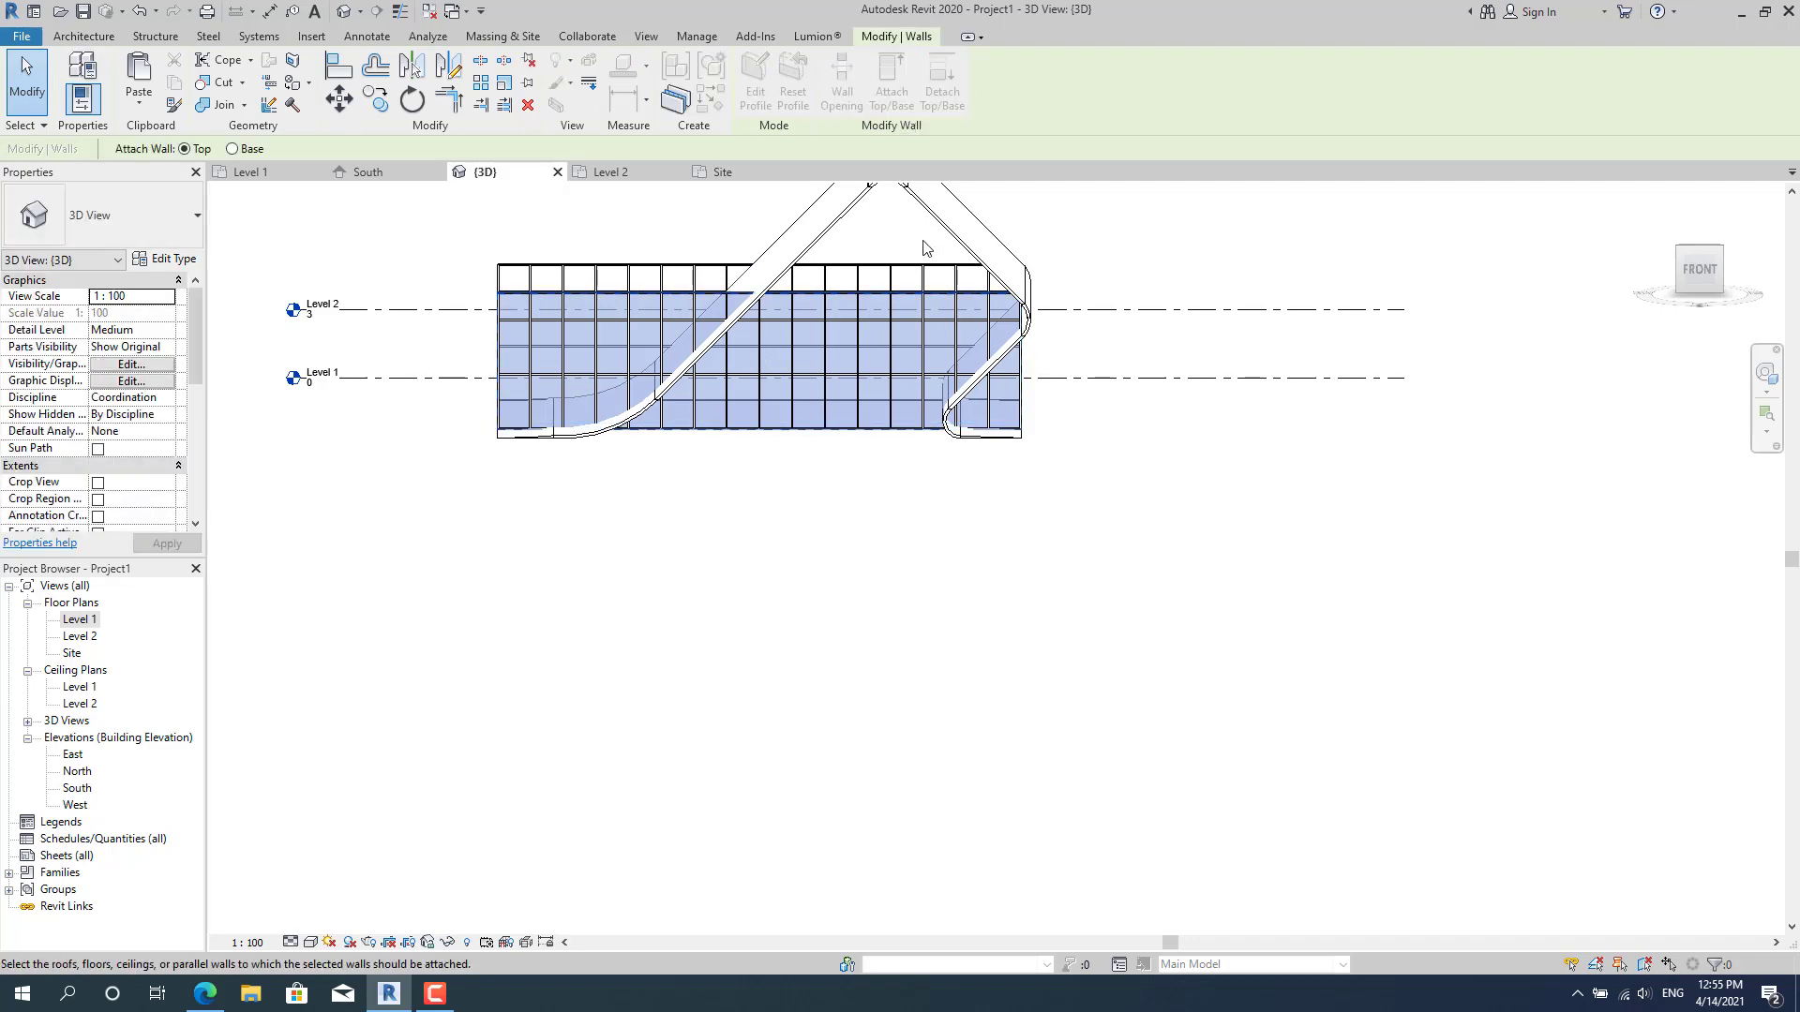
scroll(915, 245, "down", 2)
scroll(908, 206, "up", 4)
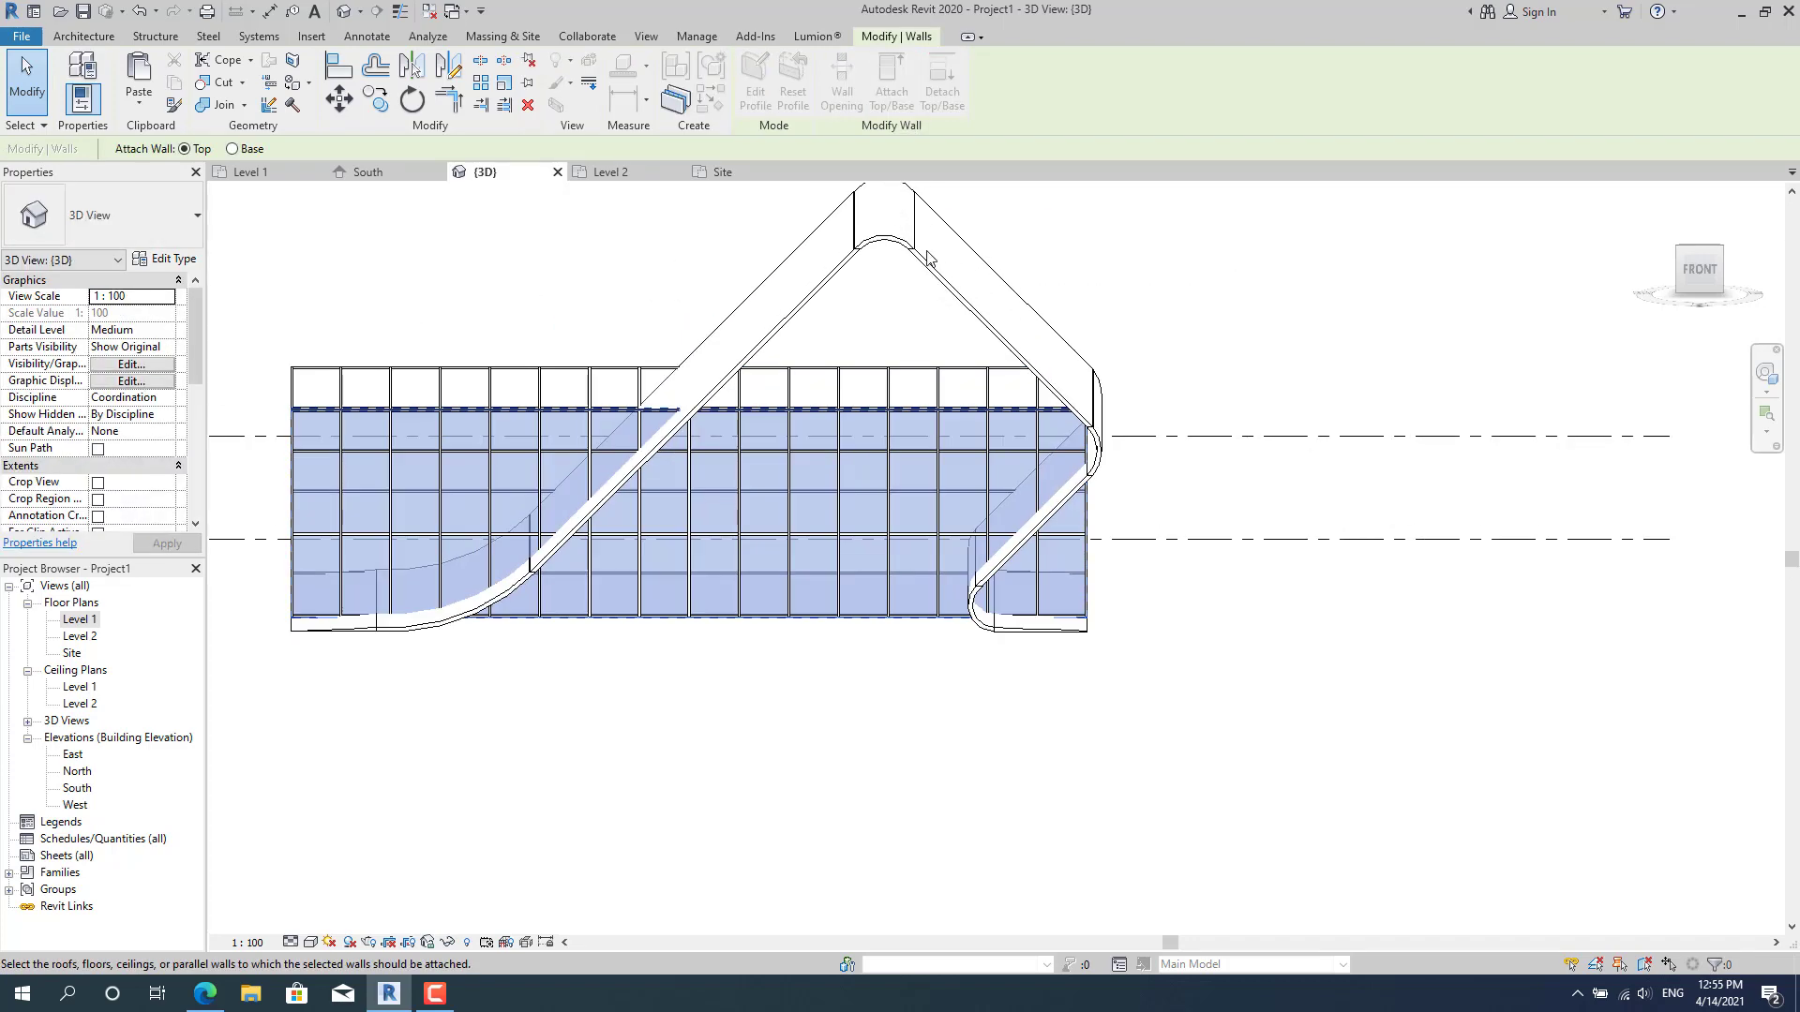
left_click(943, 285)
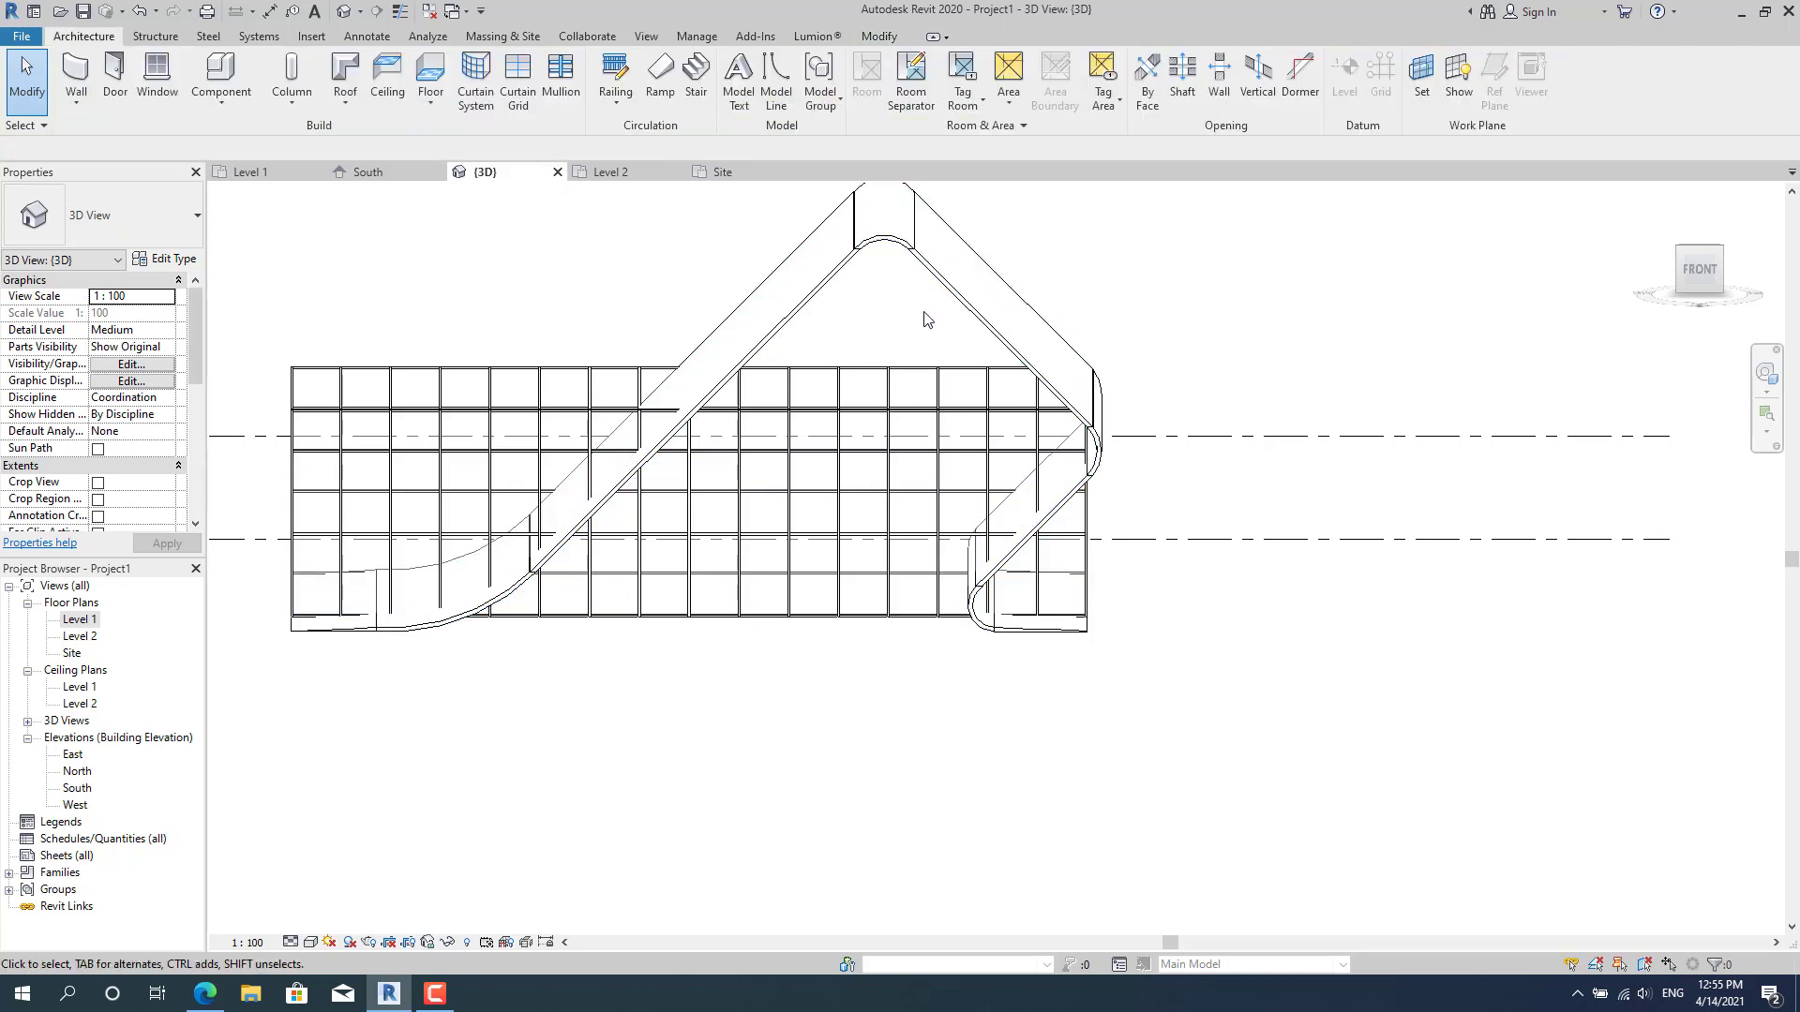
left_click(867, 419)
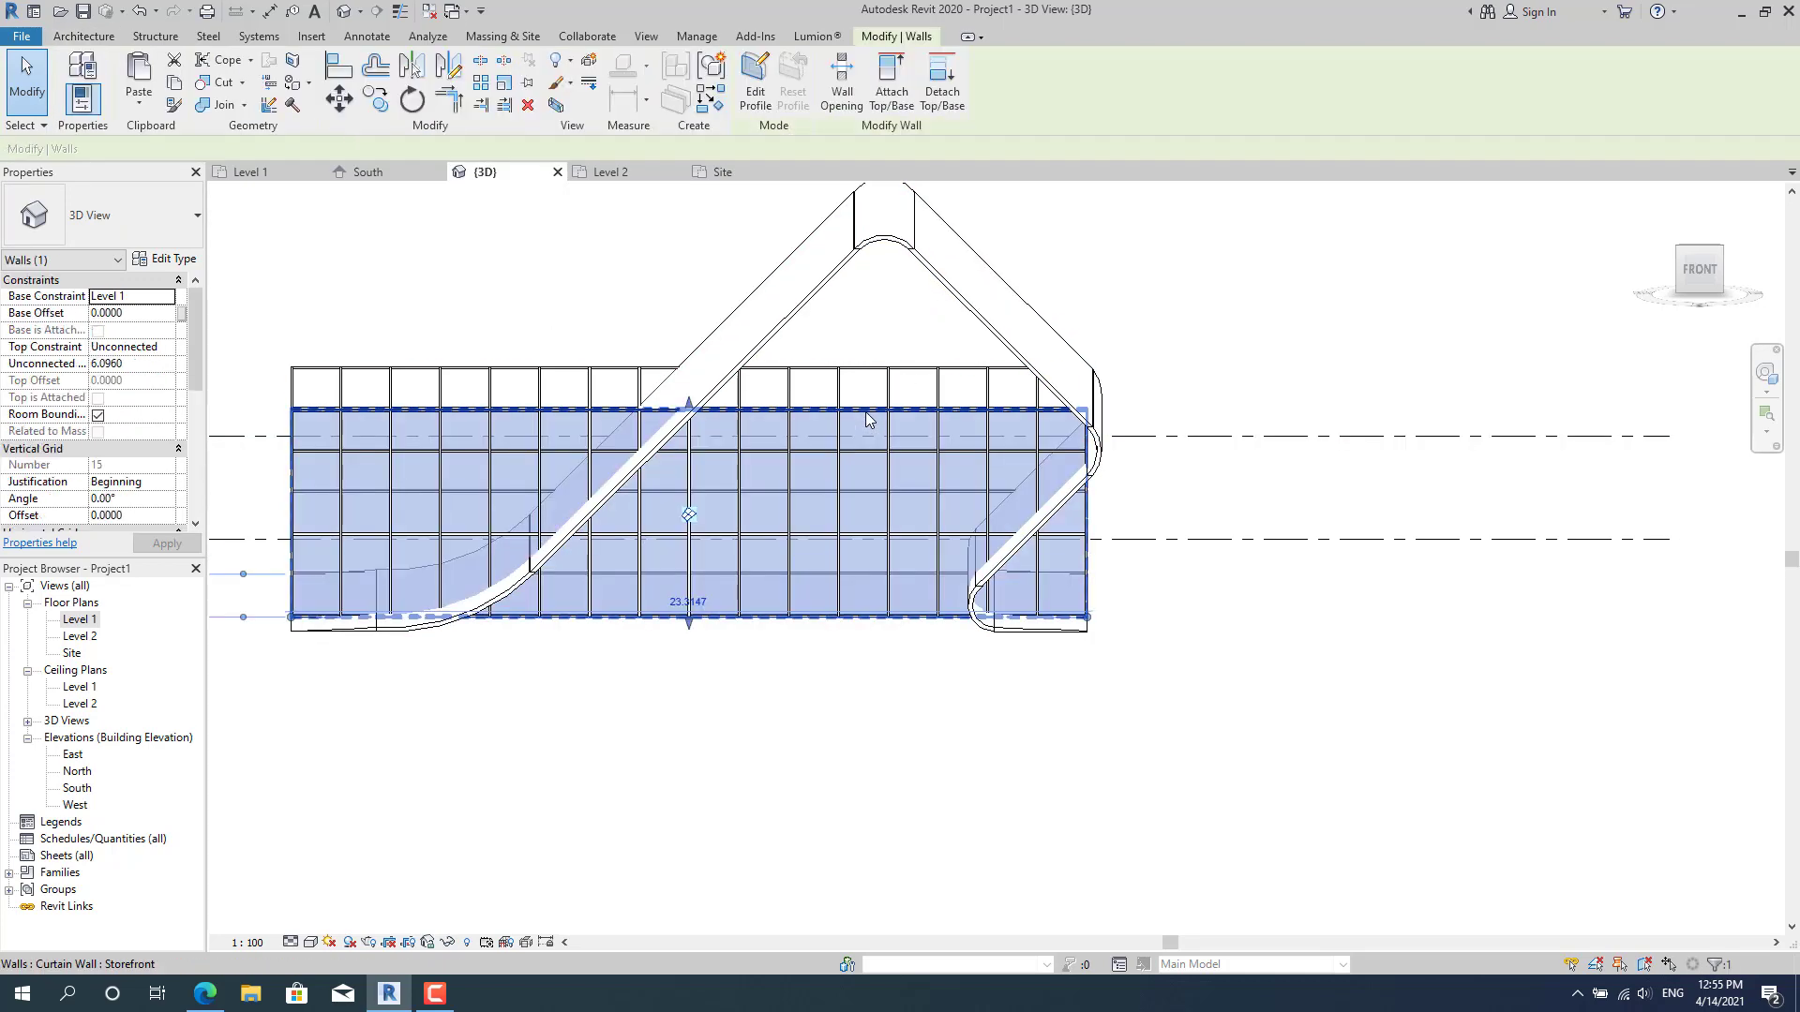
left_click(893, 94)
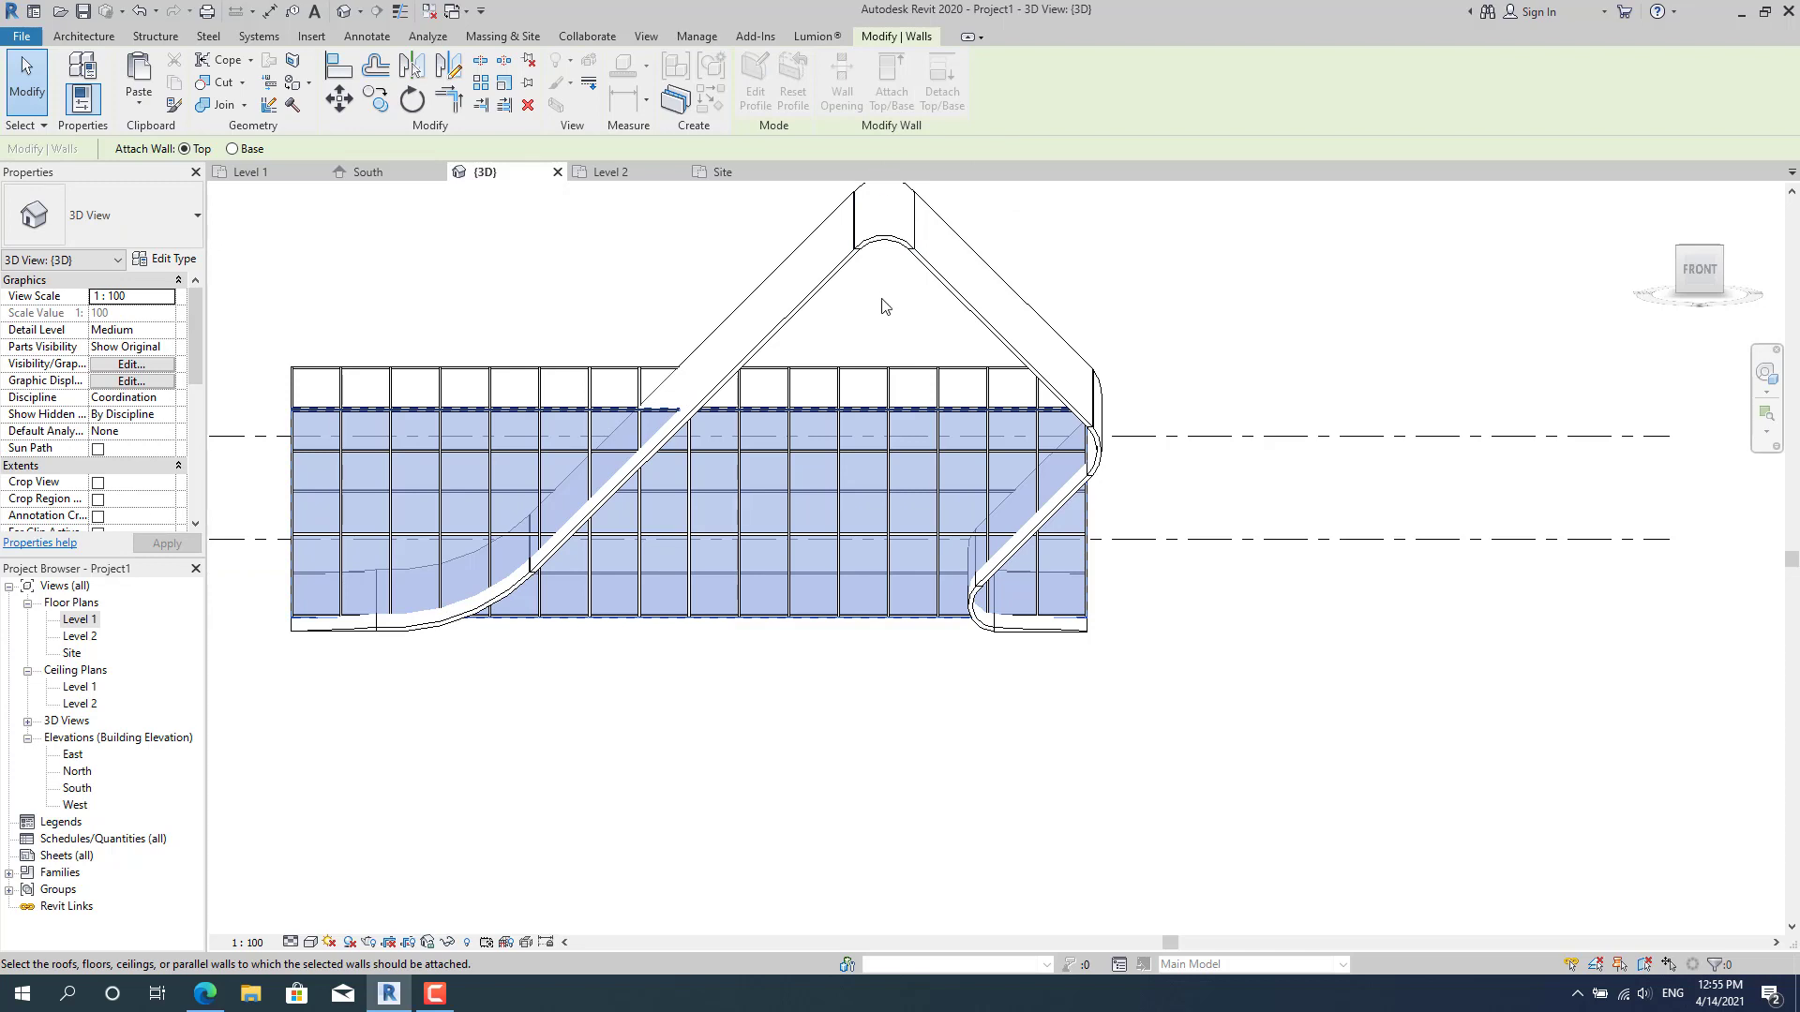
key("Escape")
key("Escape")
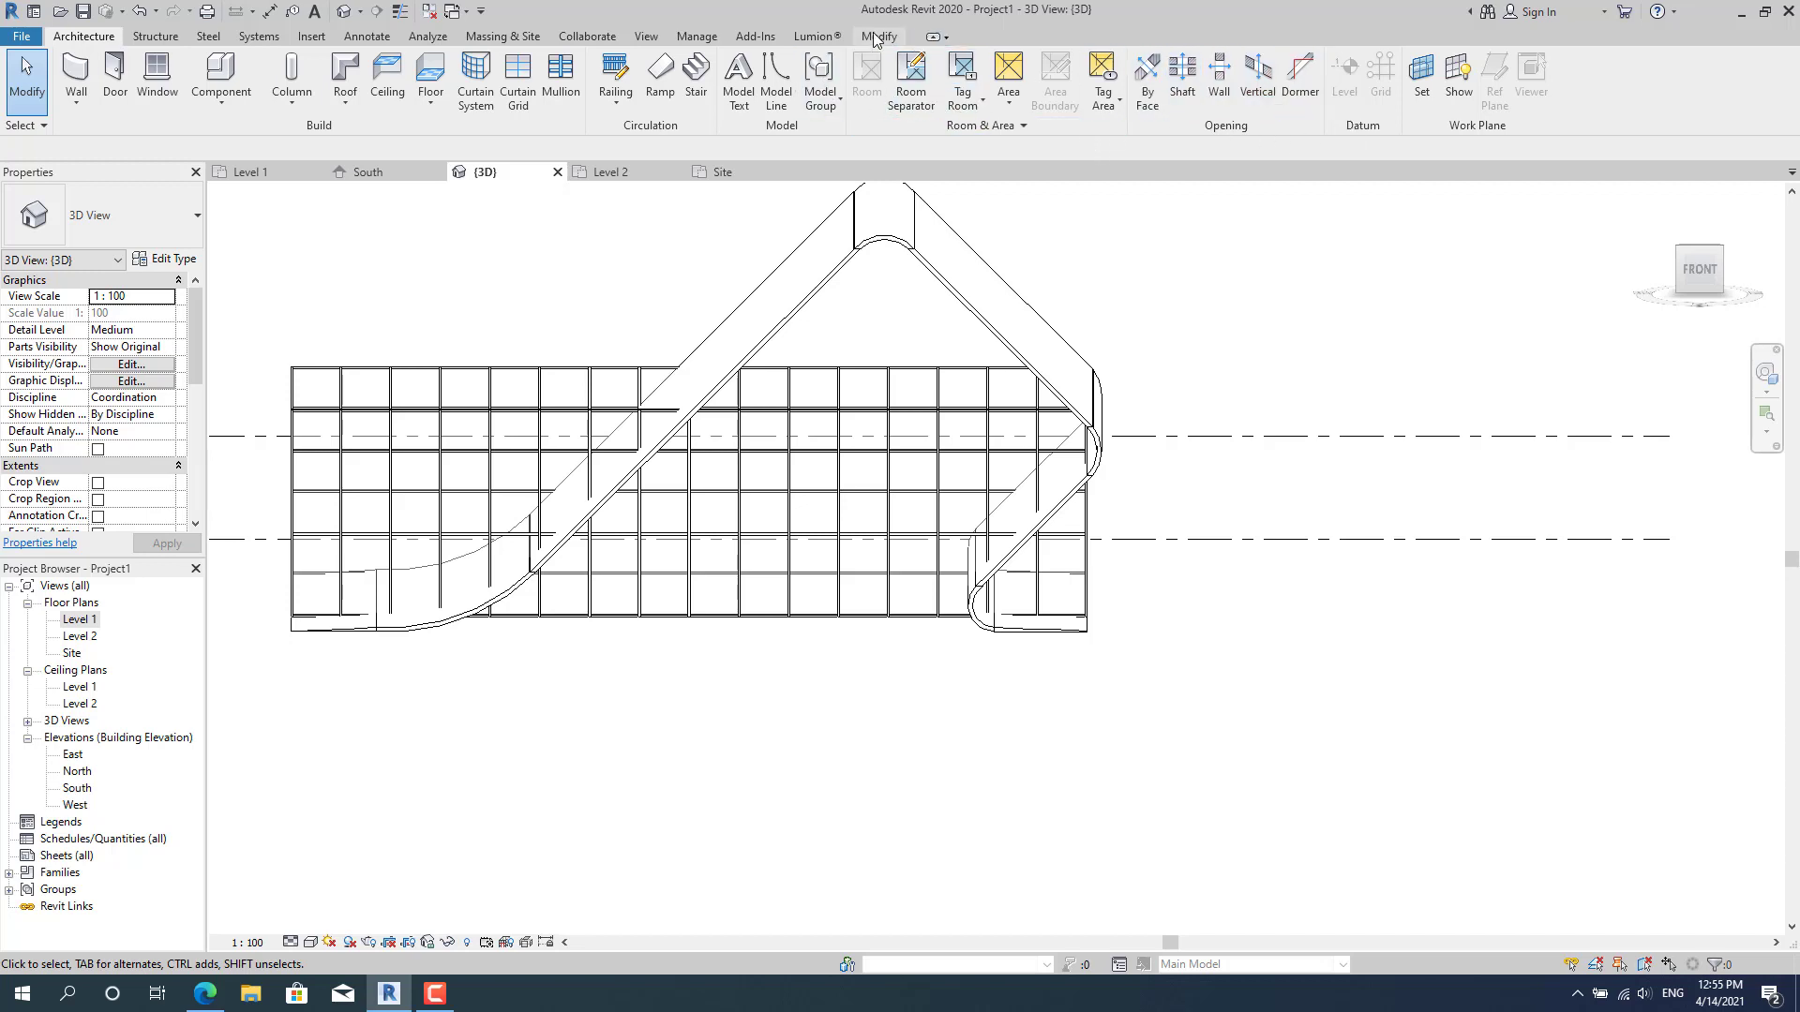
Try to detach the front Storefront wall from the ribbon's eastern sloping wall.
left_click(925, 448)
left_click(942, 94)
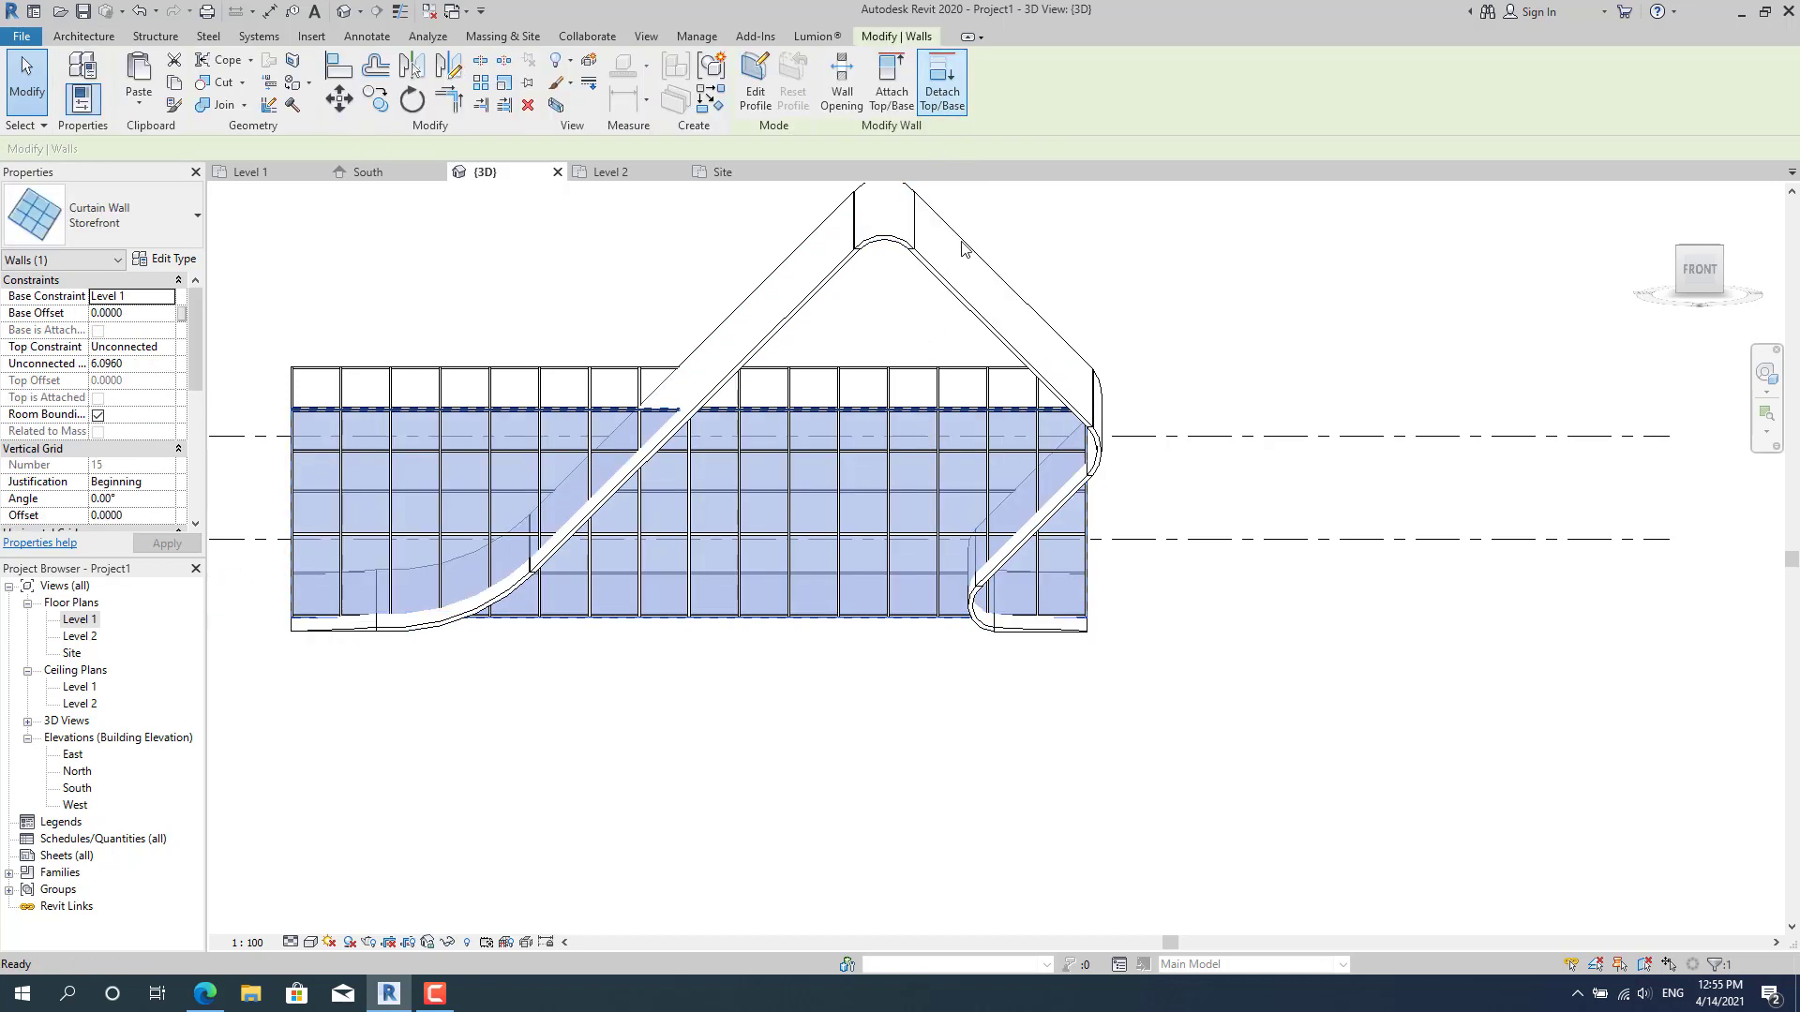
left_click(957, 300)
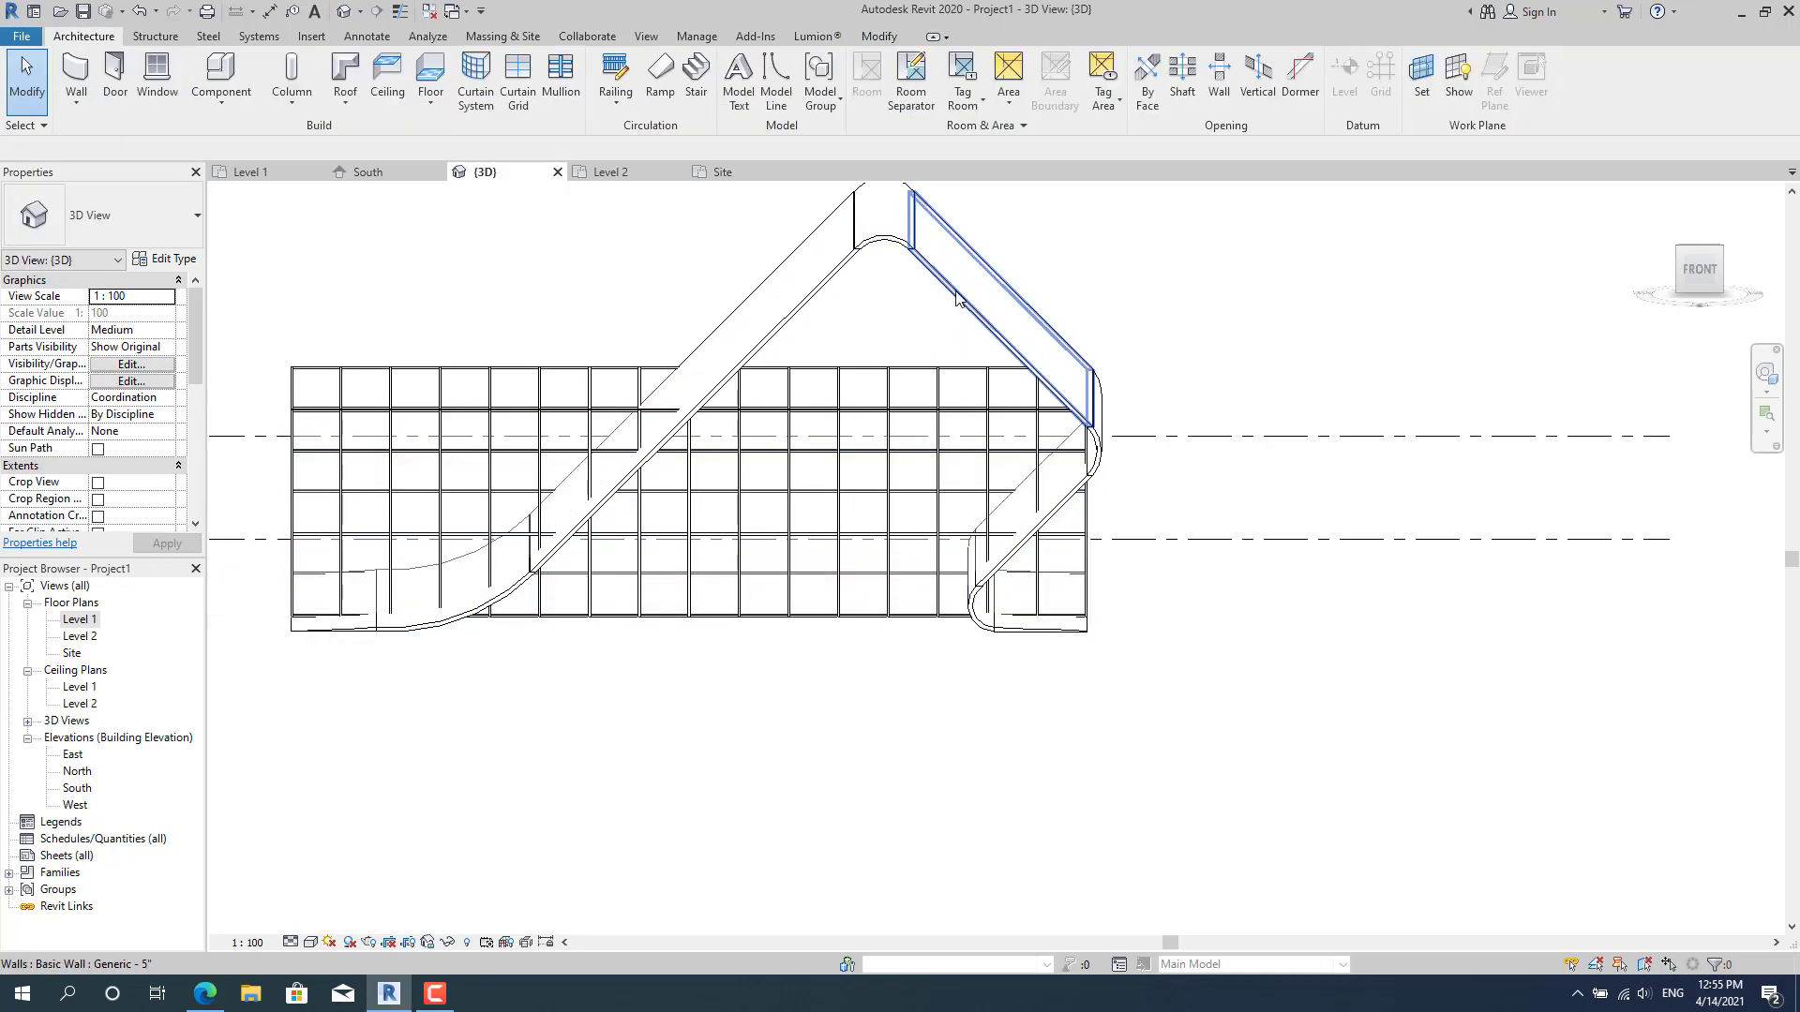
left_click(925, 317)
left_click(926, 336)
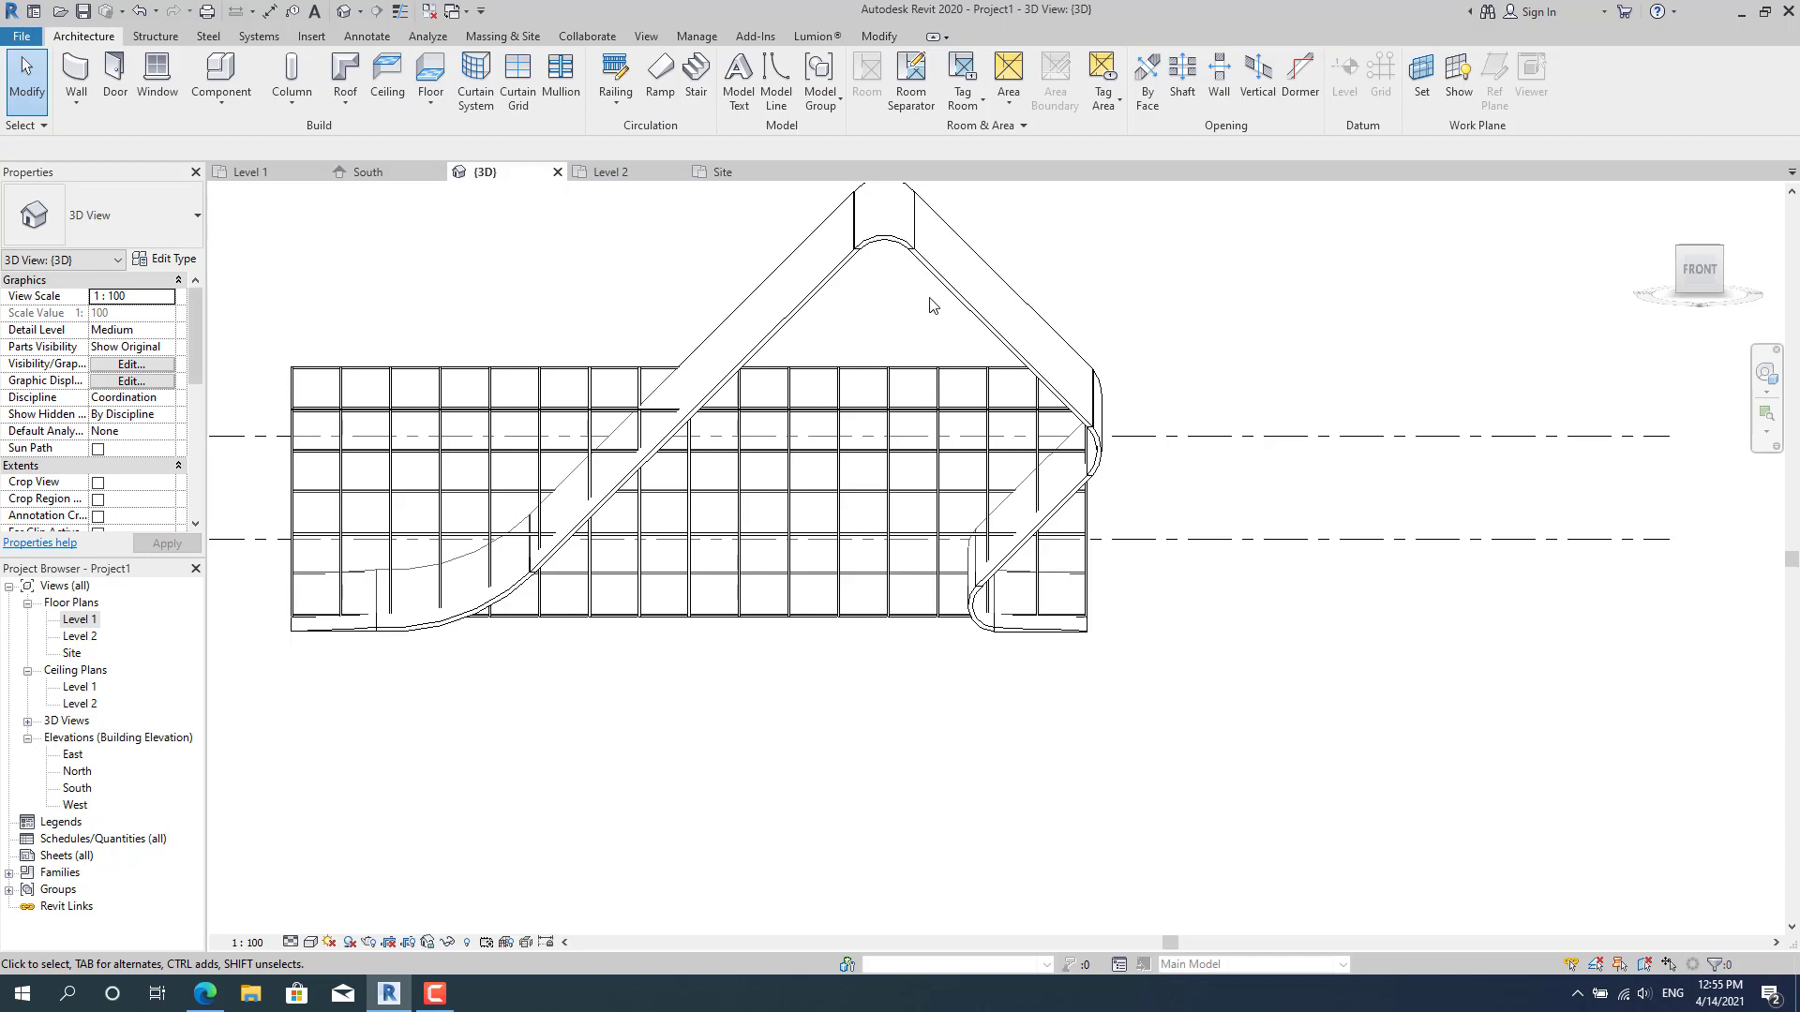
left_click(937, 307)
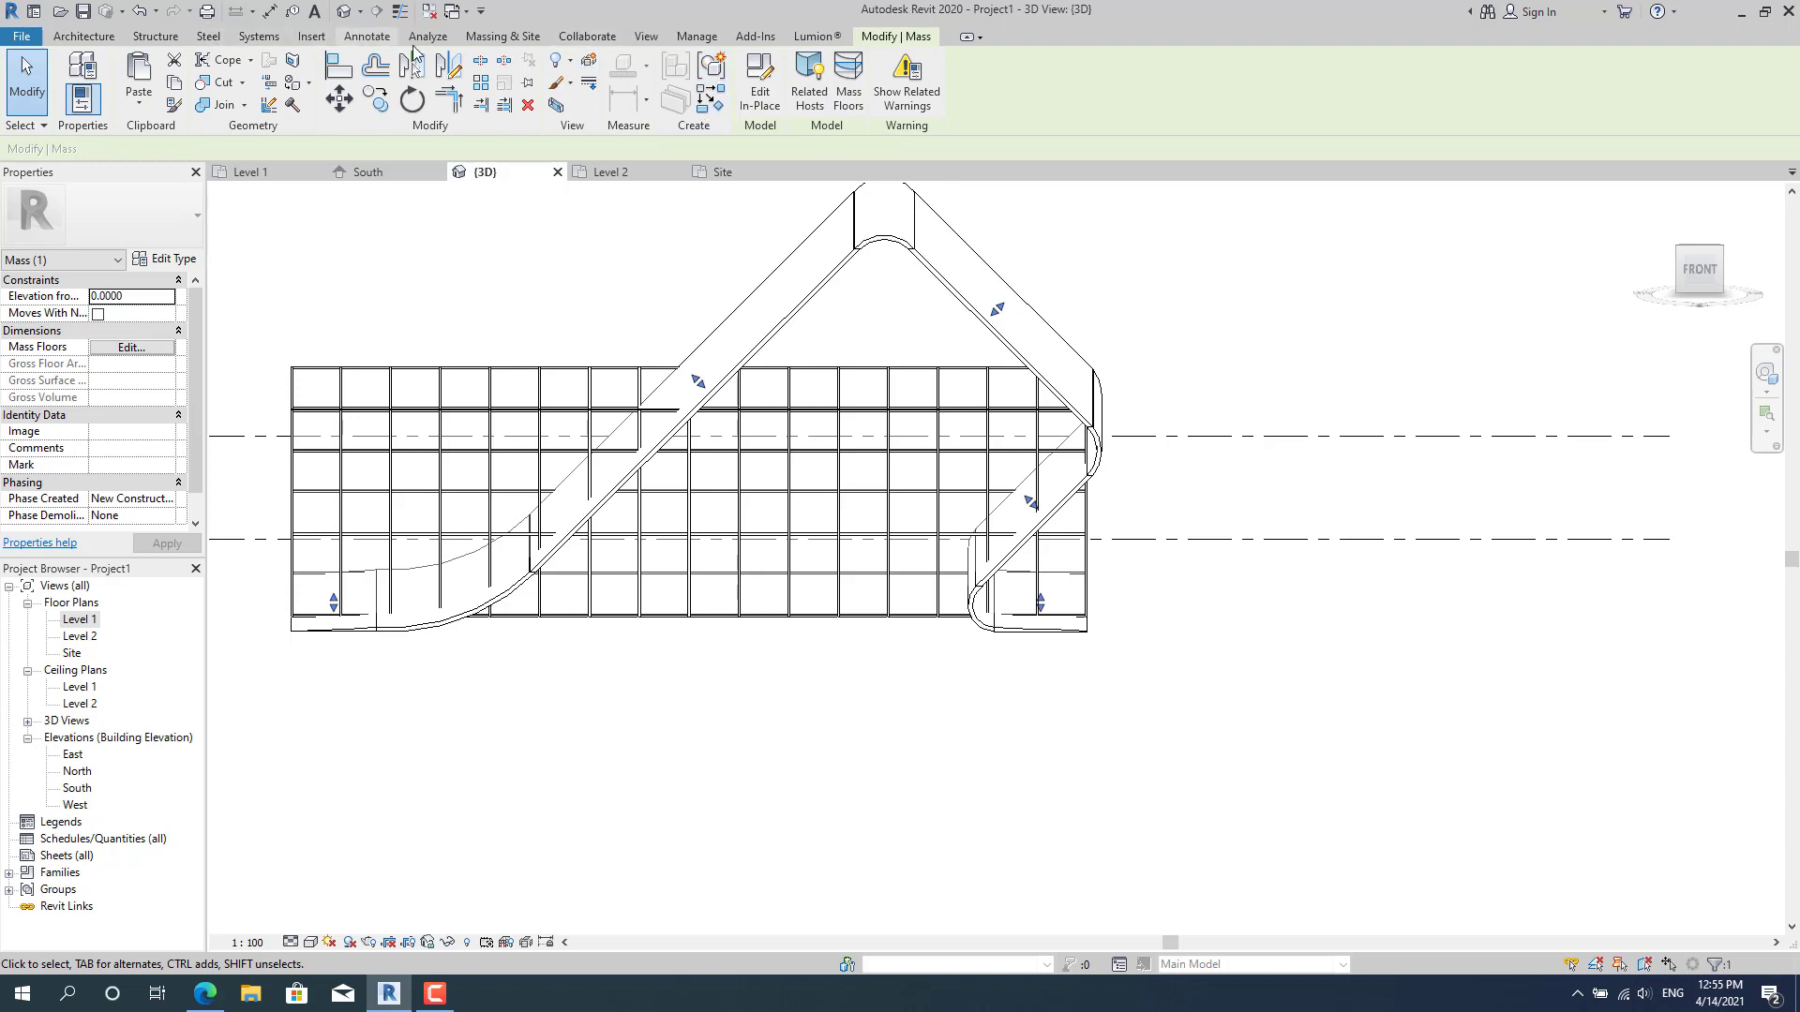
left_click(760, 82)
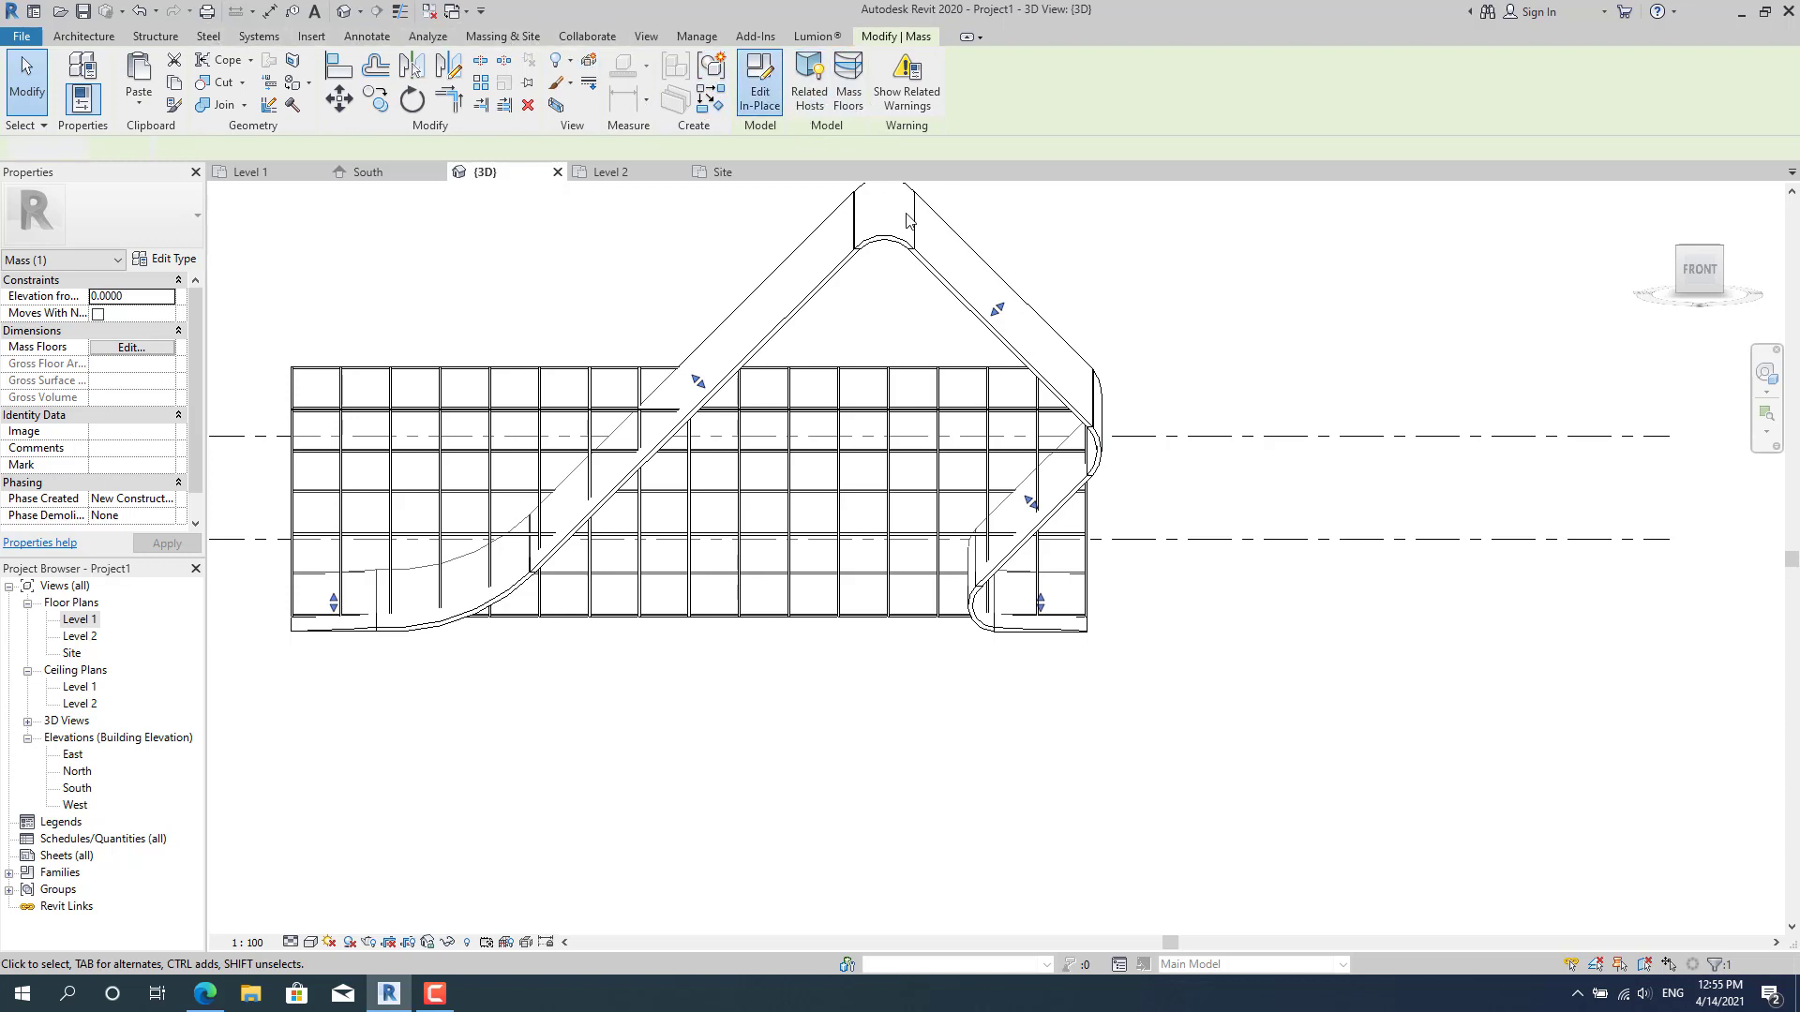
left_click(951, 296)
left_click(1058, 238)
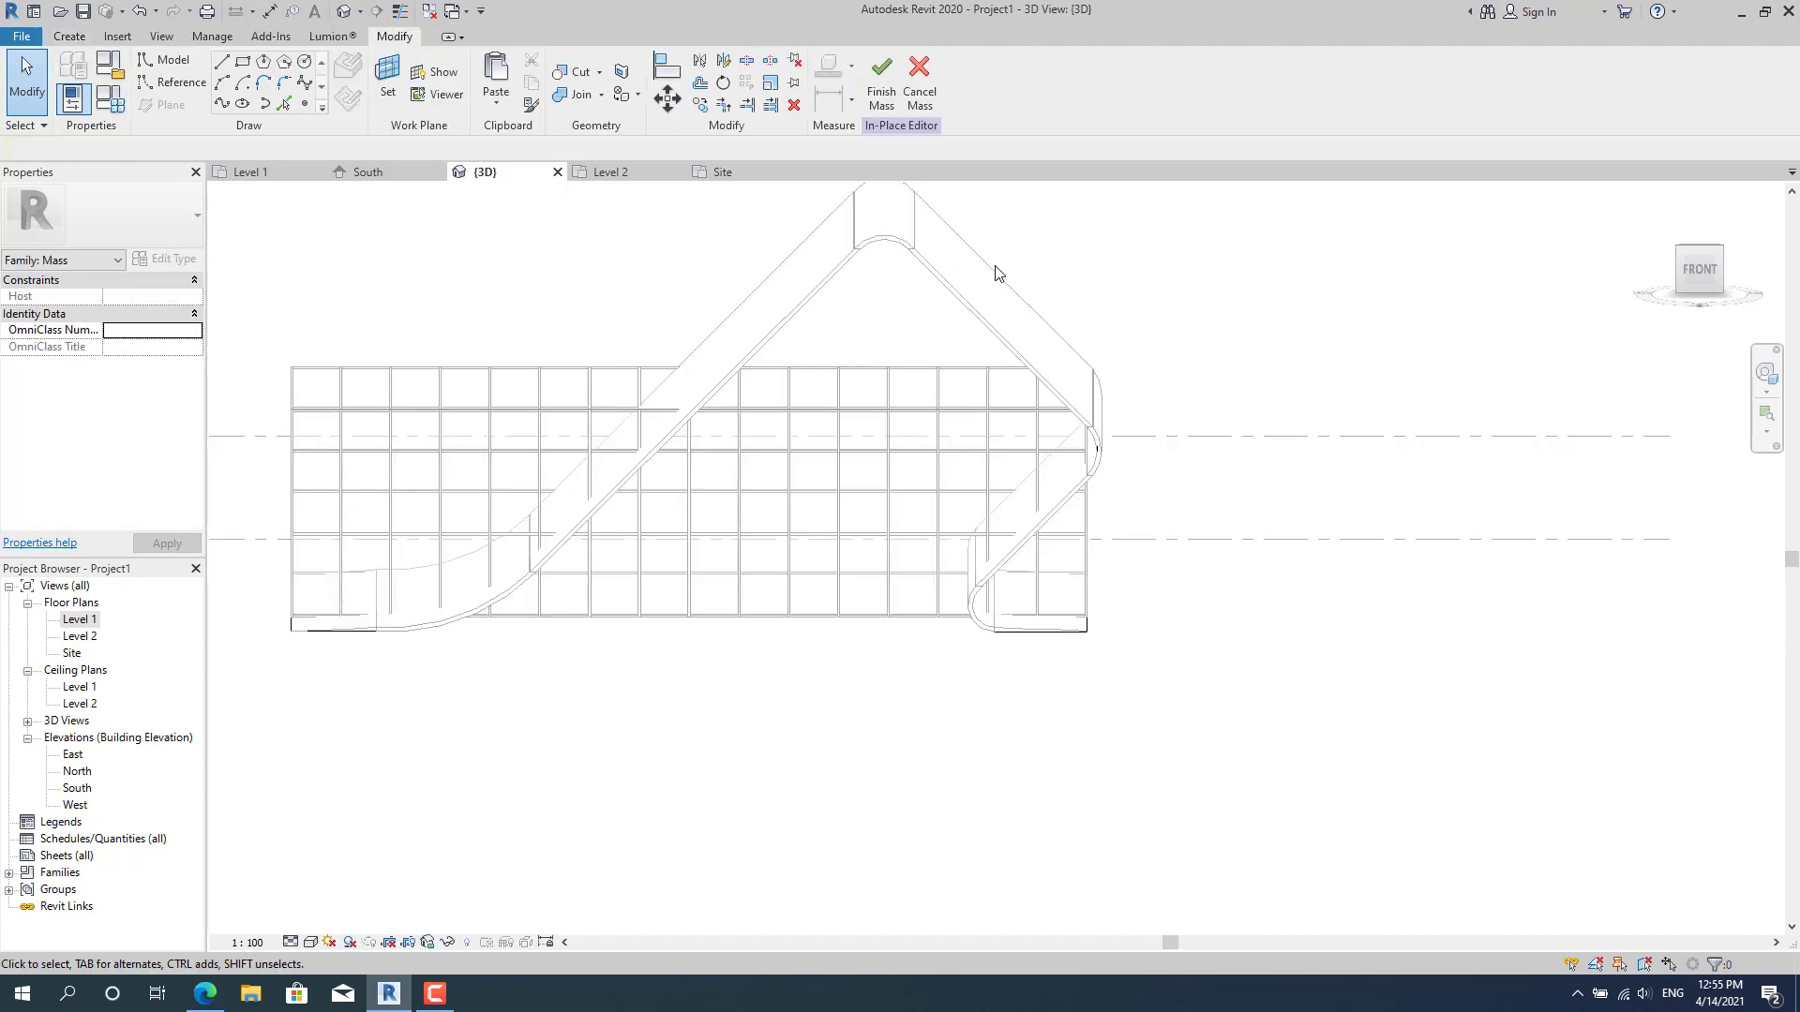
left_click(911, 84)
left_click(491, 43)
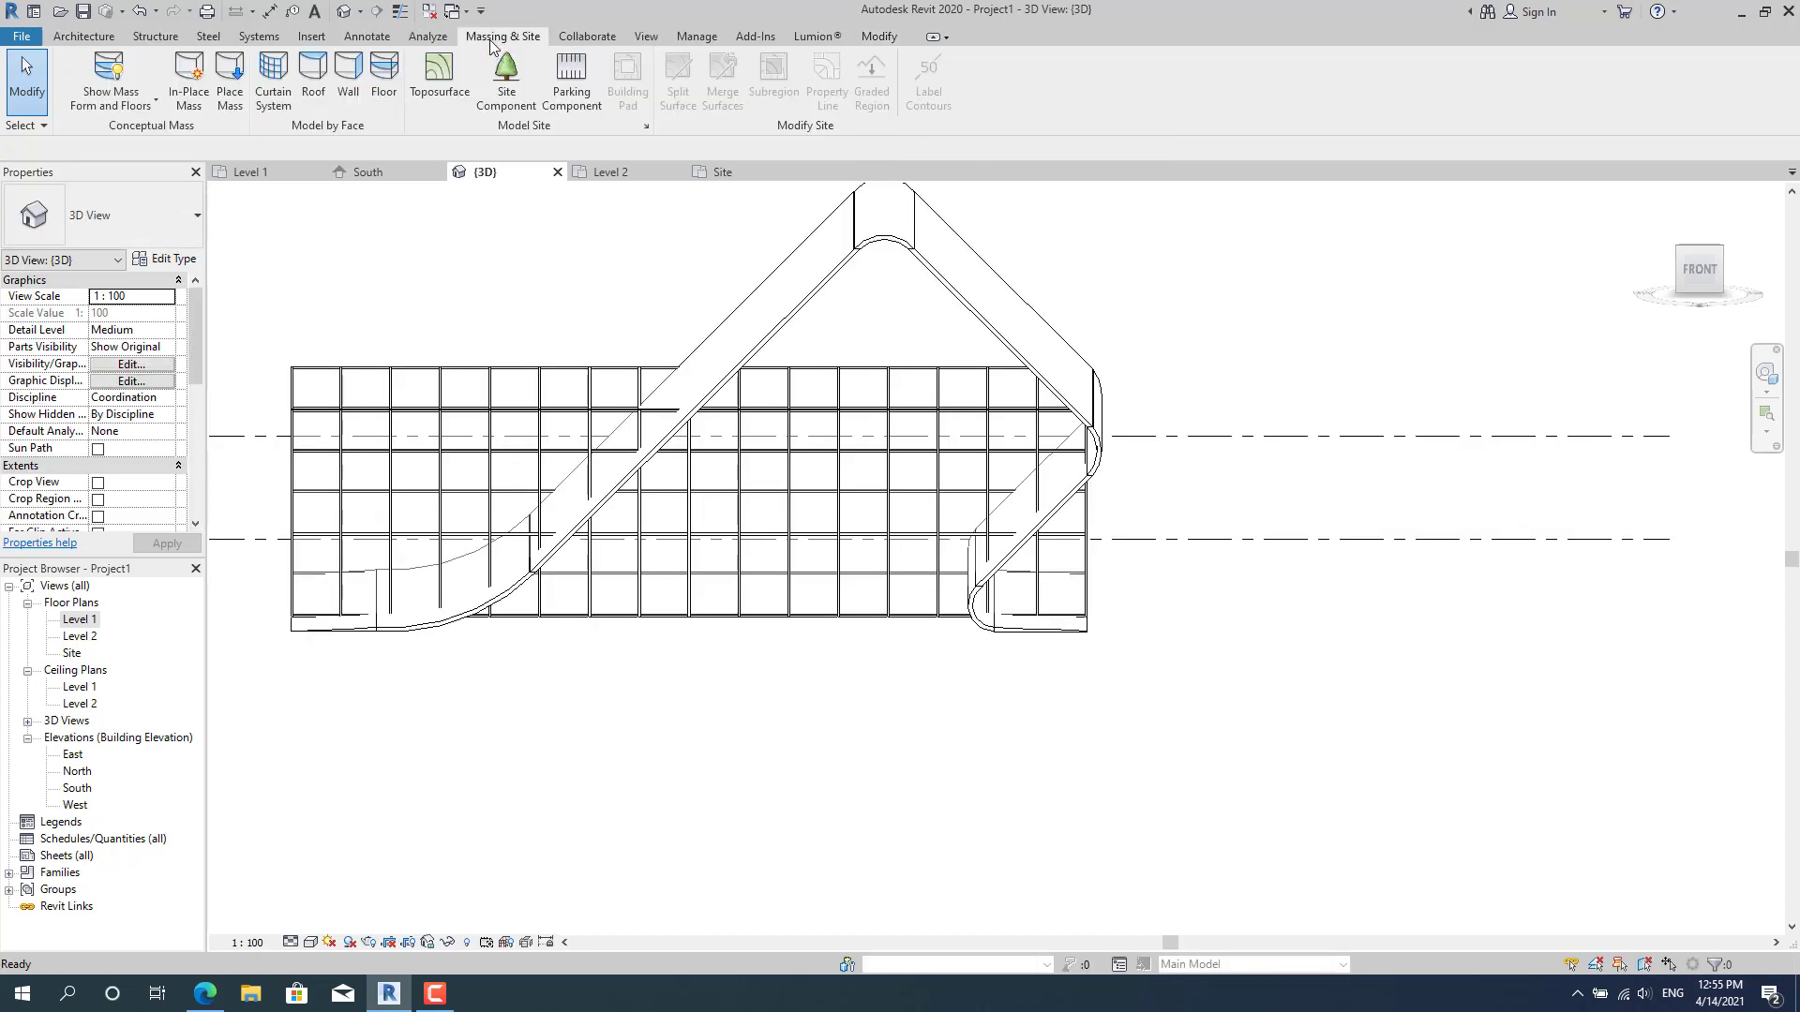
left_click(316, 75)
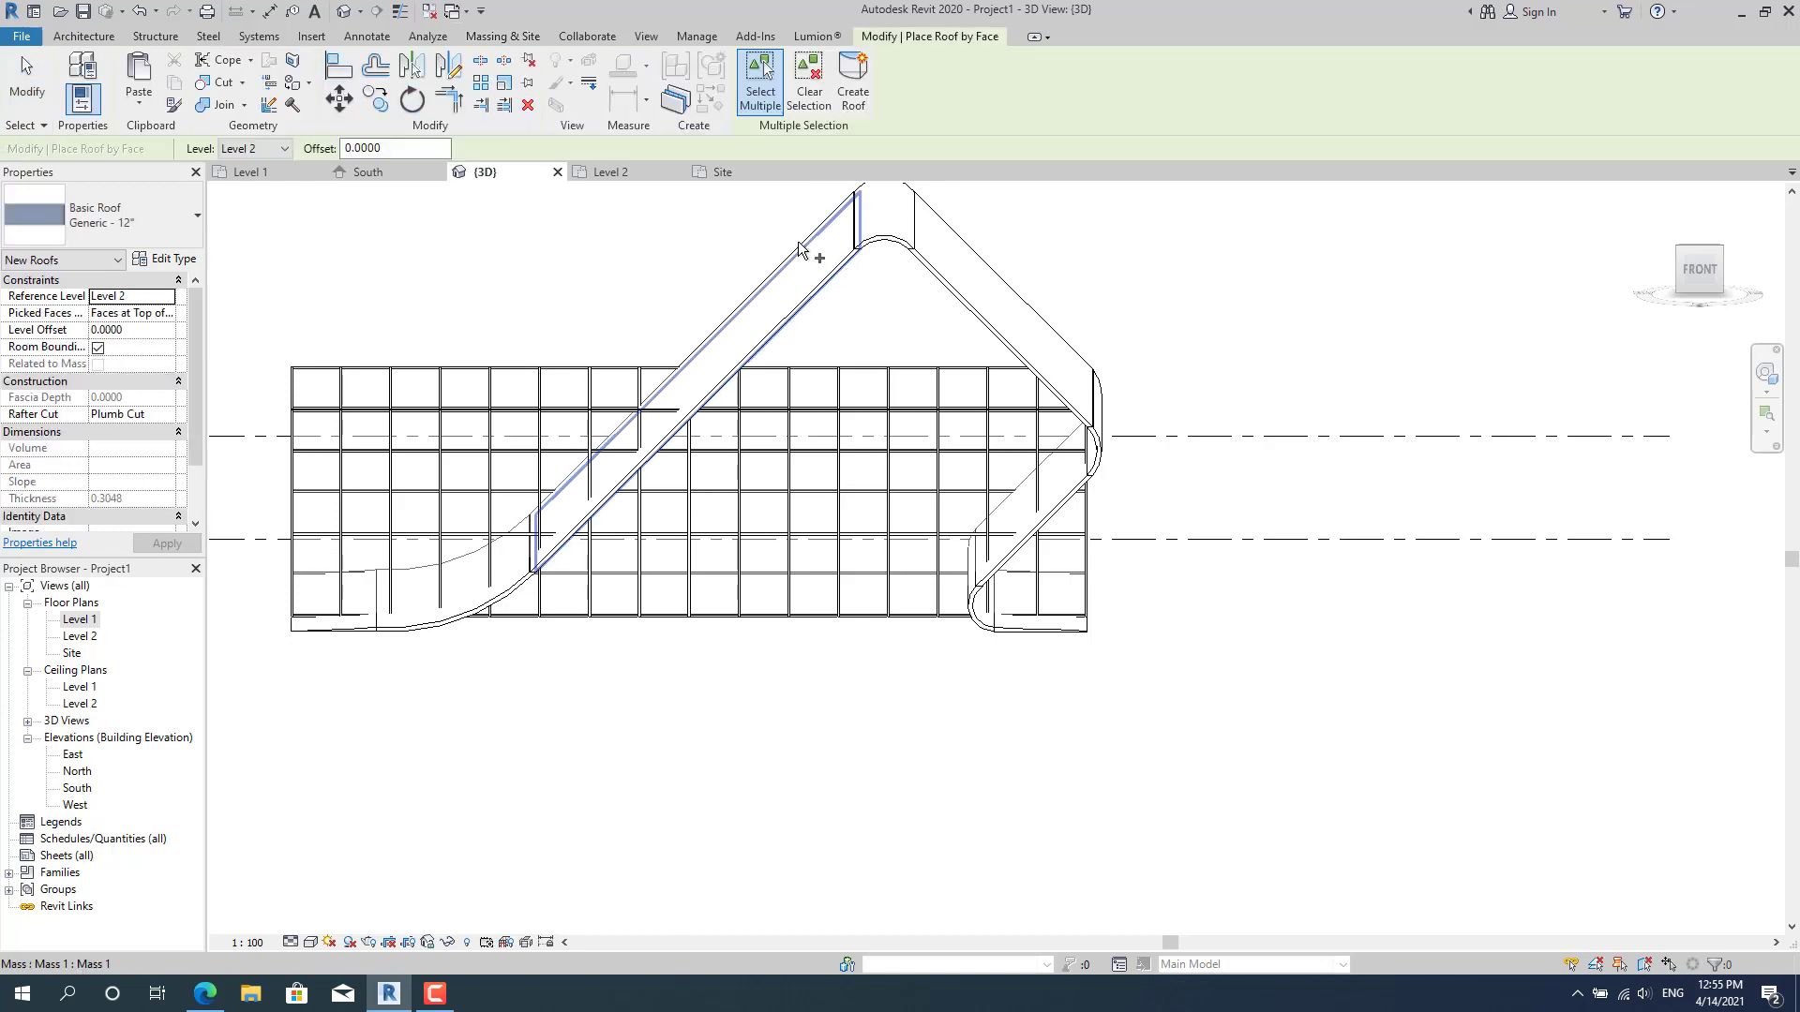
key("Escape")
Delete the Generic - 5" walls from the ribbon's inclined faces, peak and rounded bends, including the western ground curve.
left_click(821, 285)
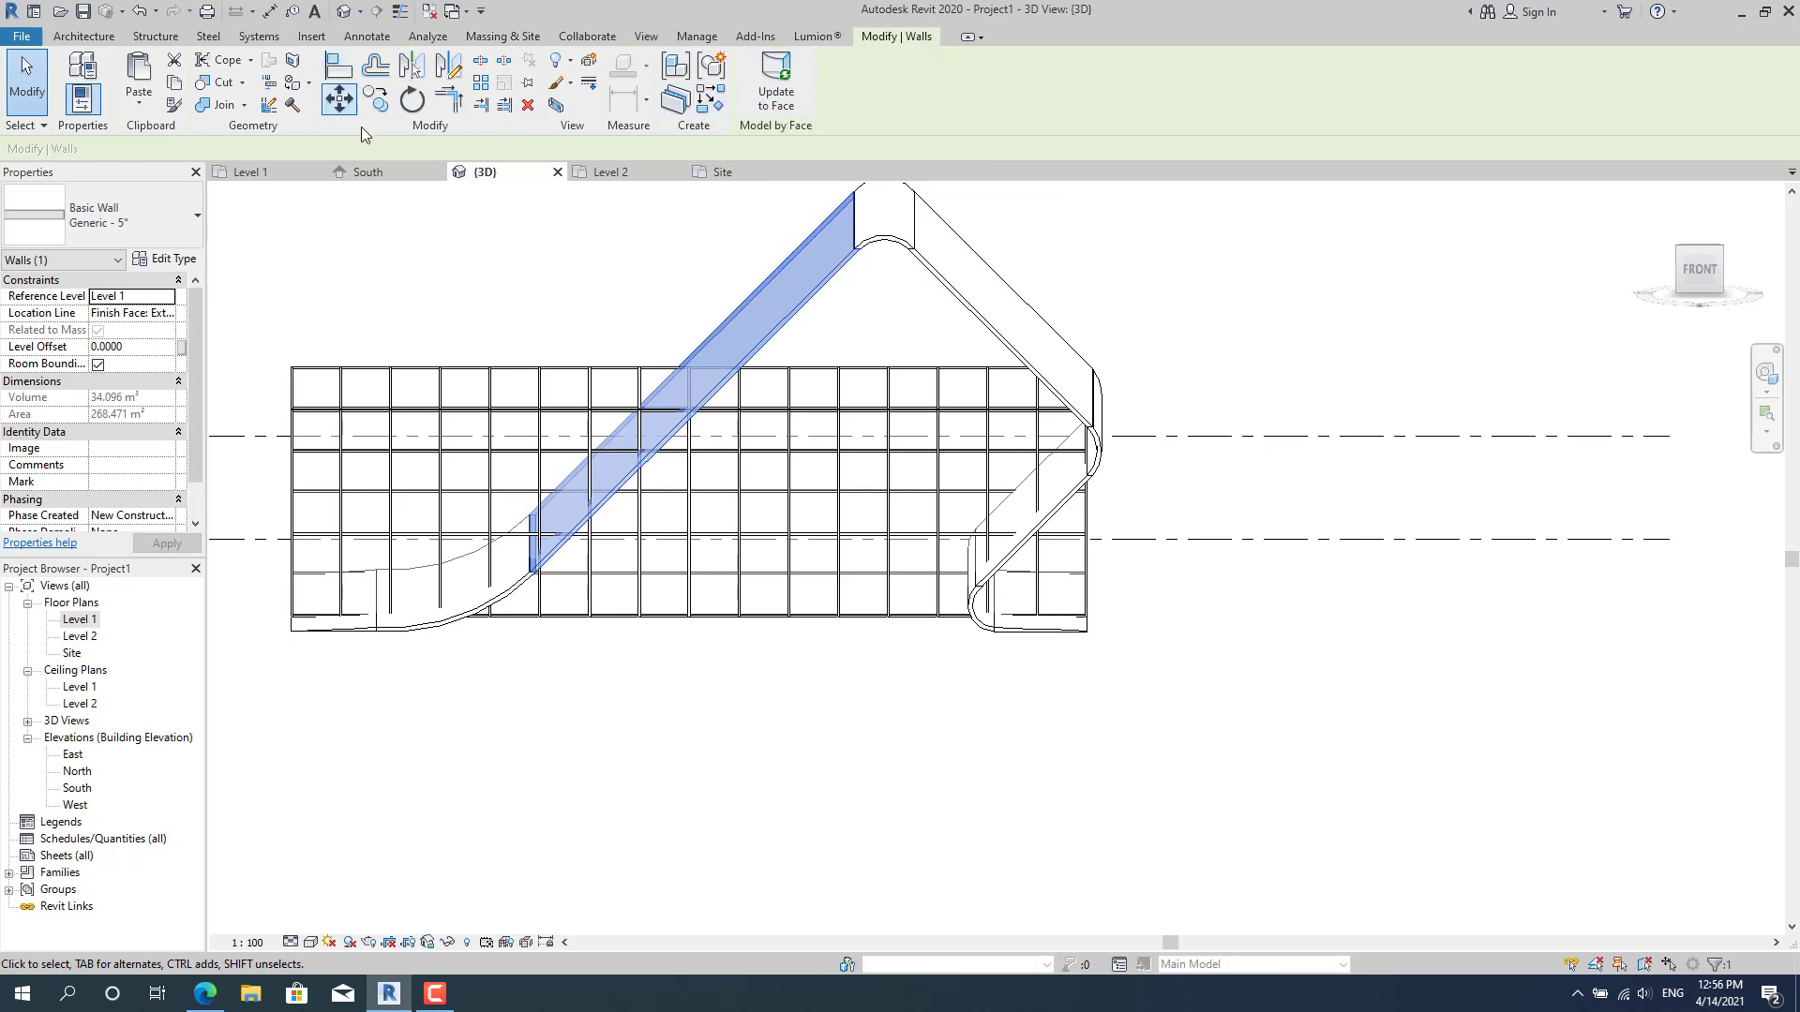
left_click(83, 35)
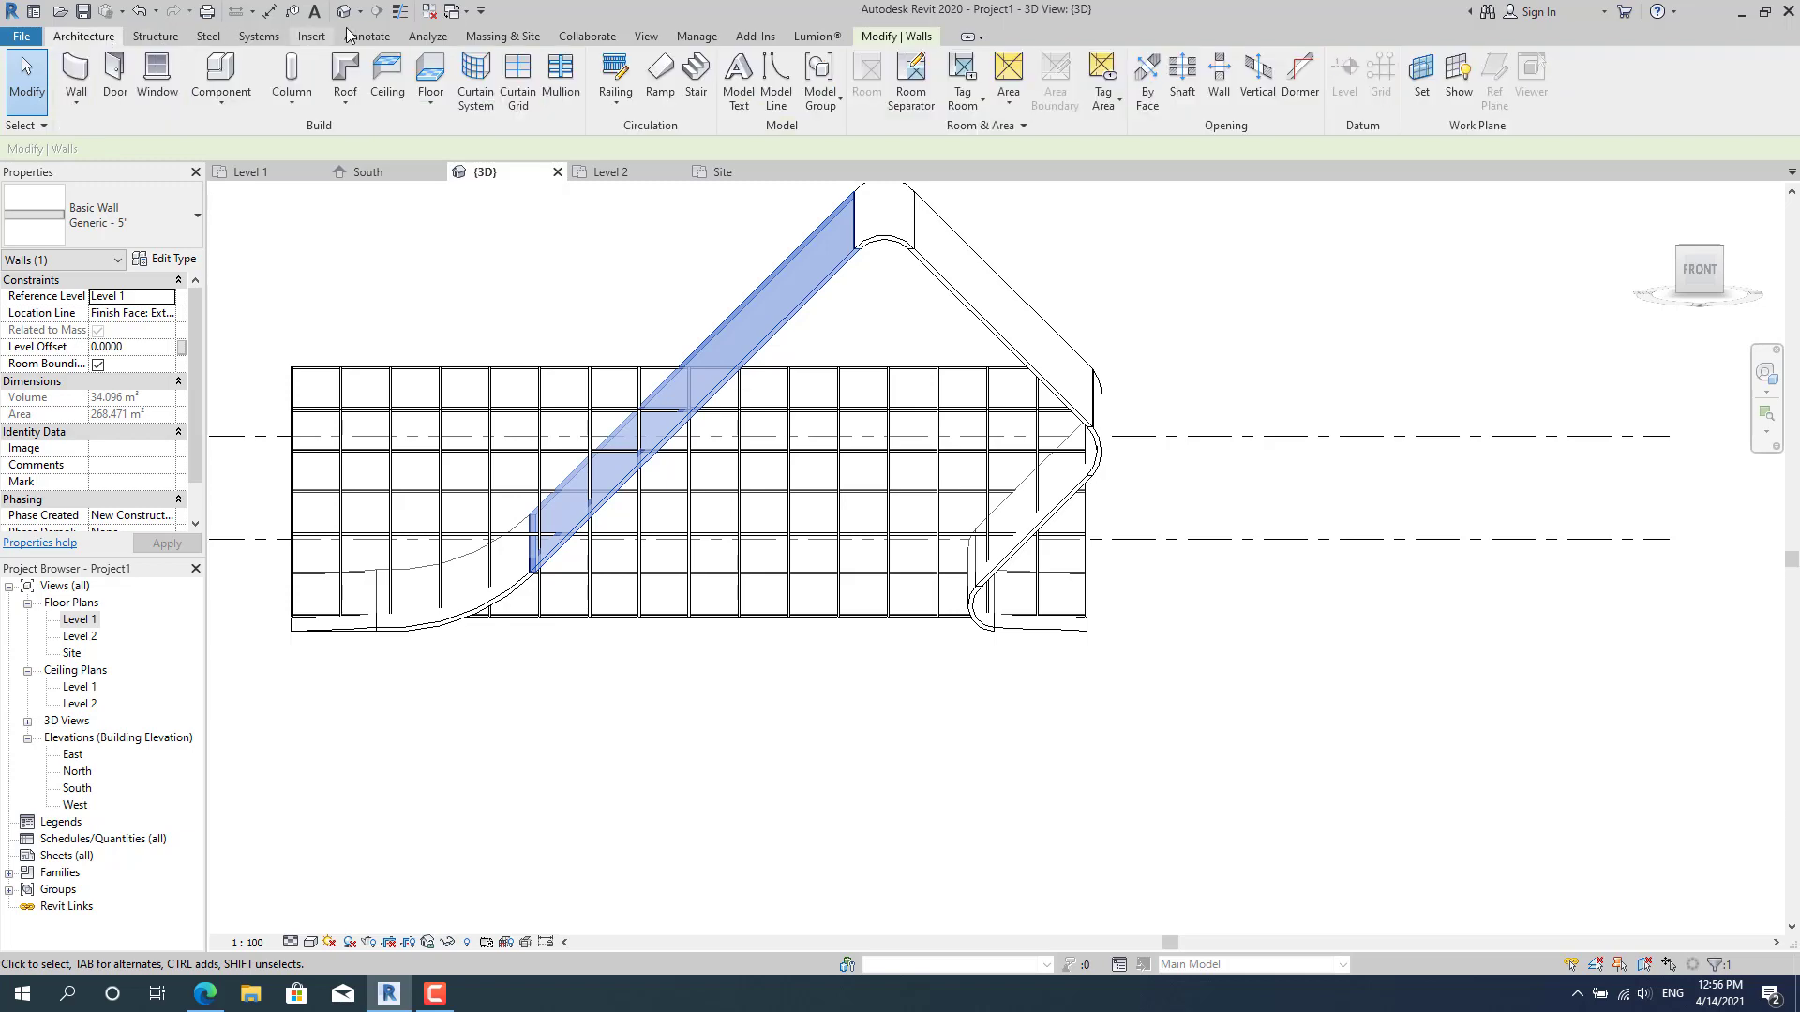
left_click(691, 302)
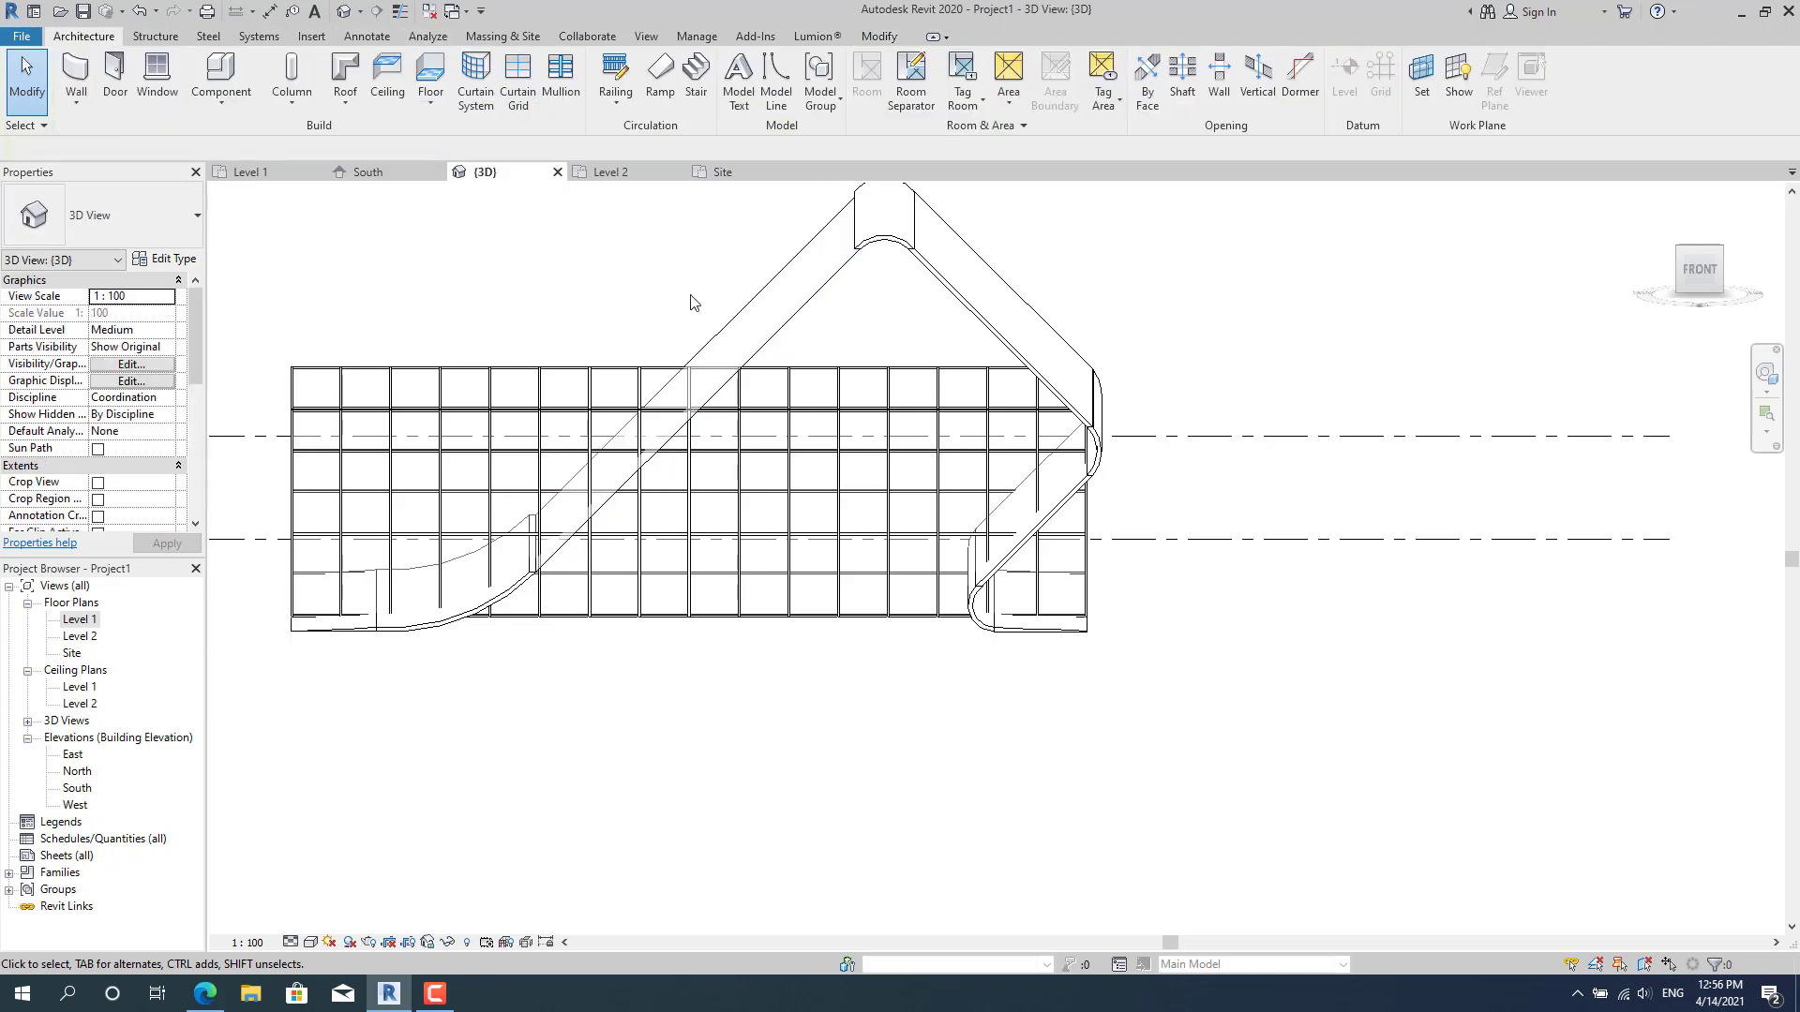
left_click(942, 278)
key("Delete")
left_click(1100, 459)
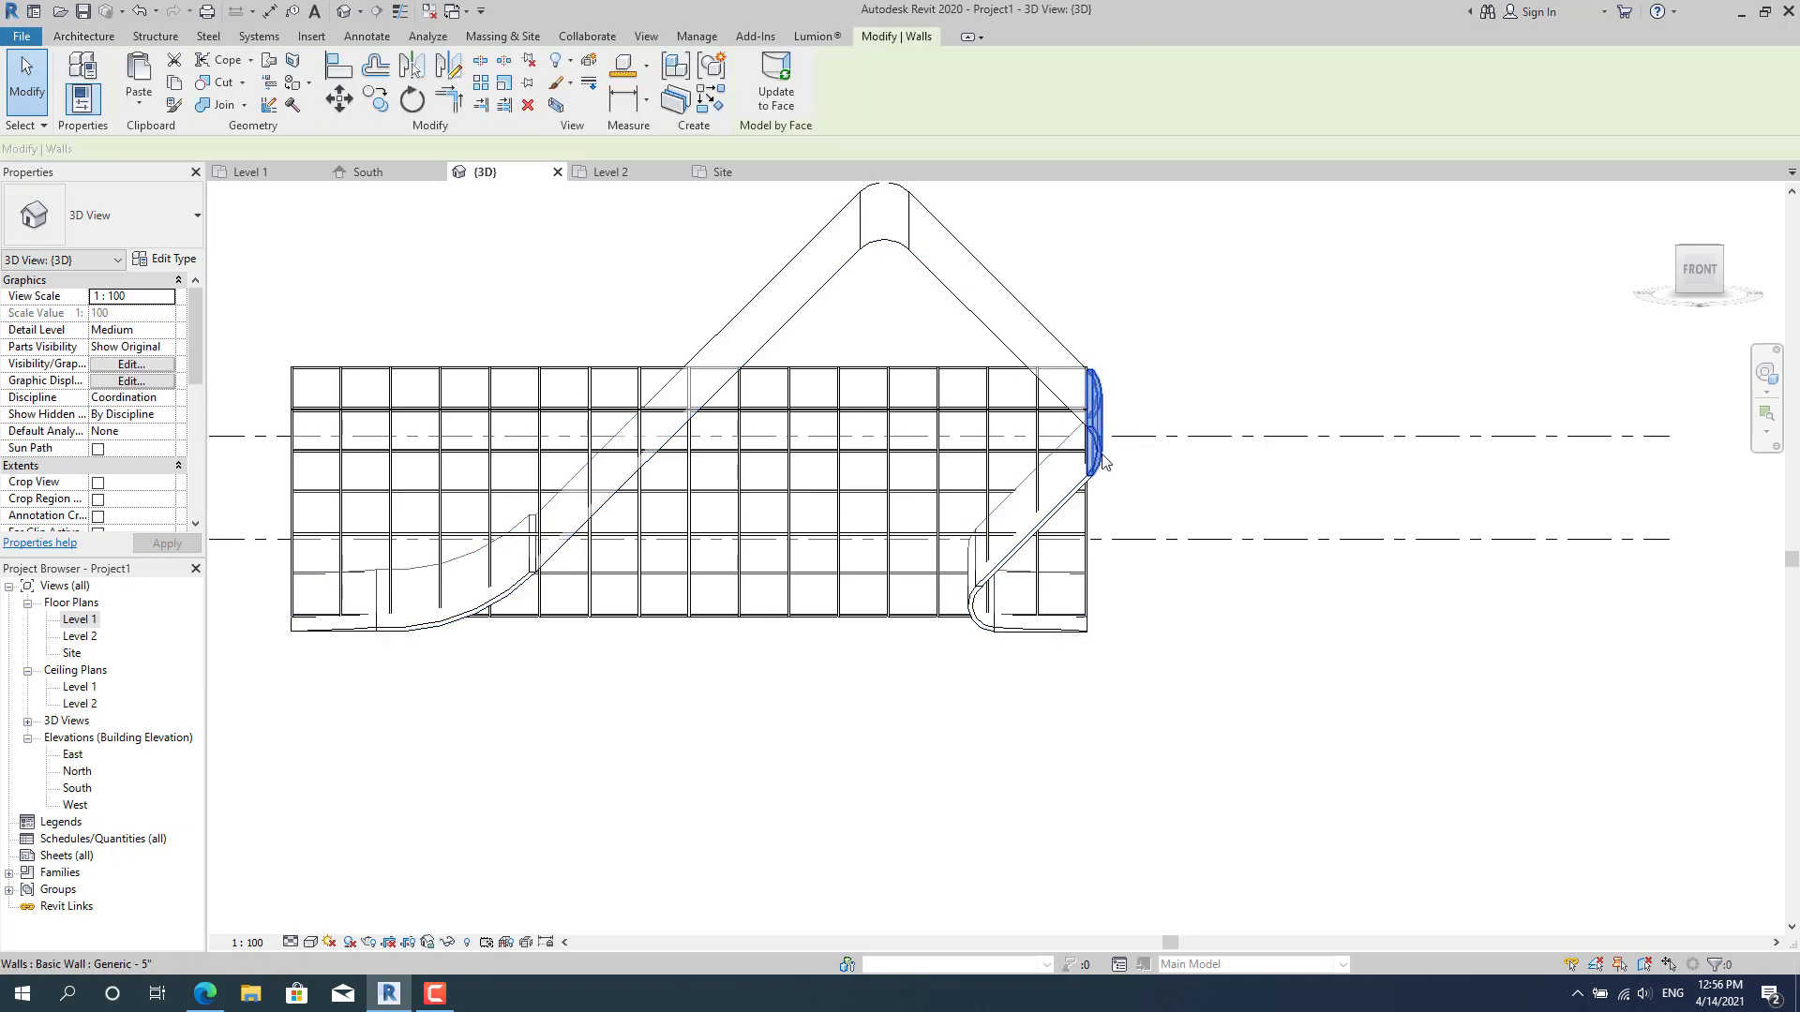
key("Delete")
left_click(1061, 511)
key("Delete")
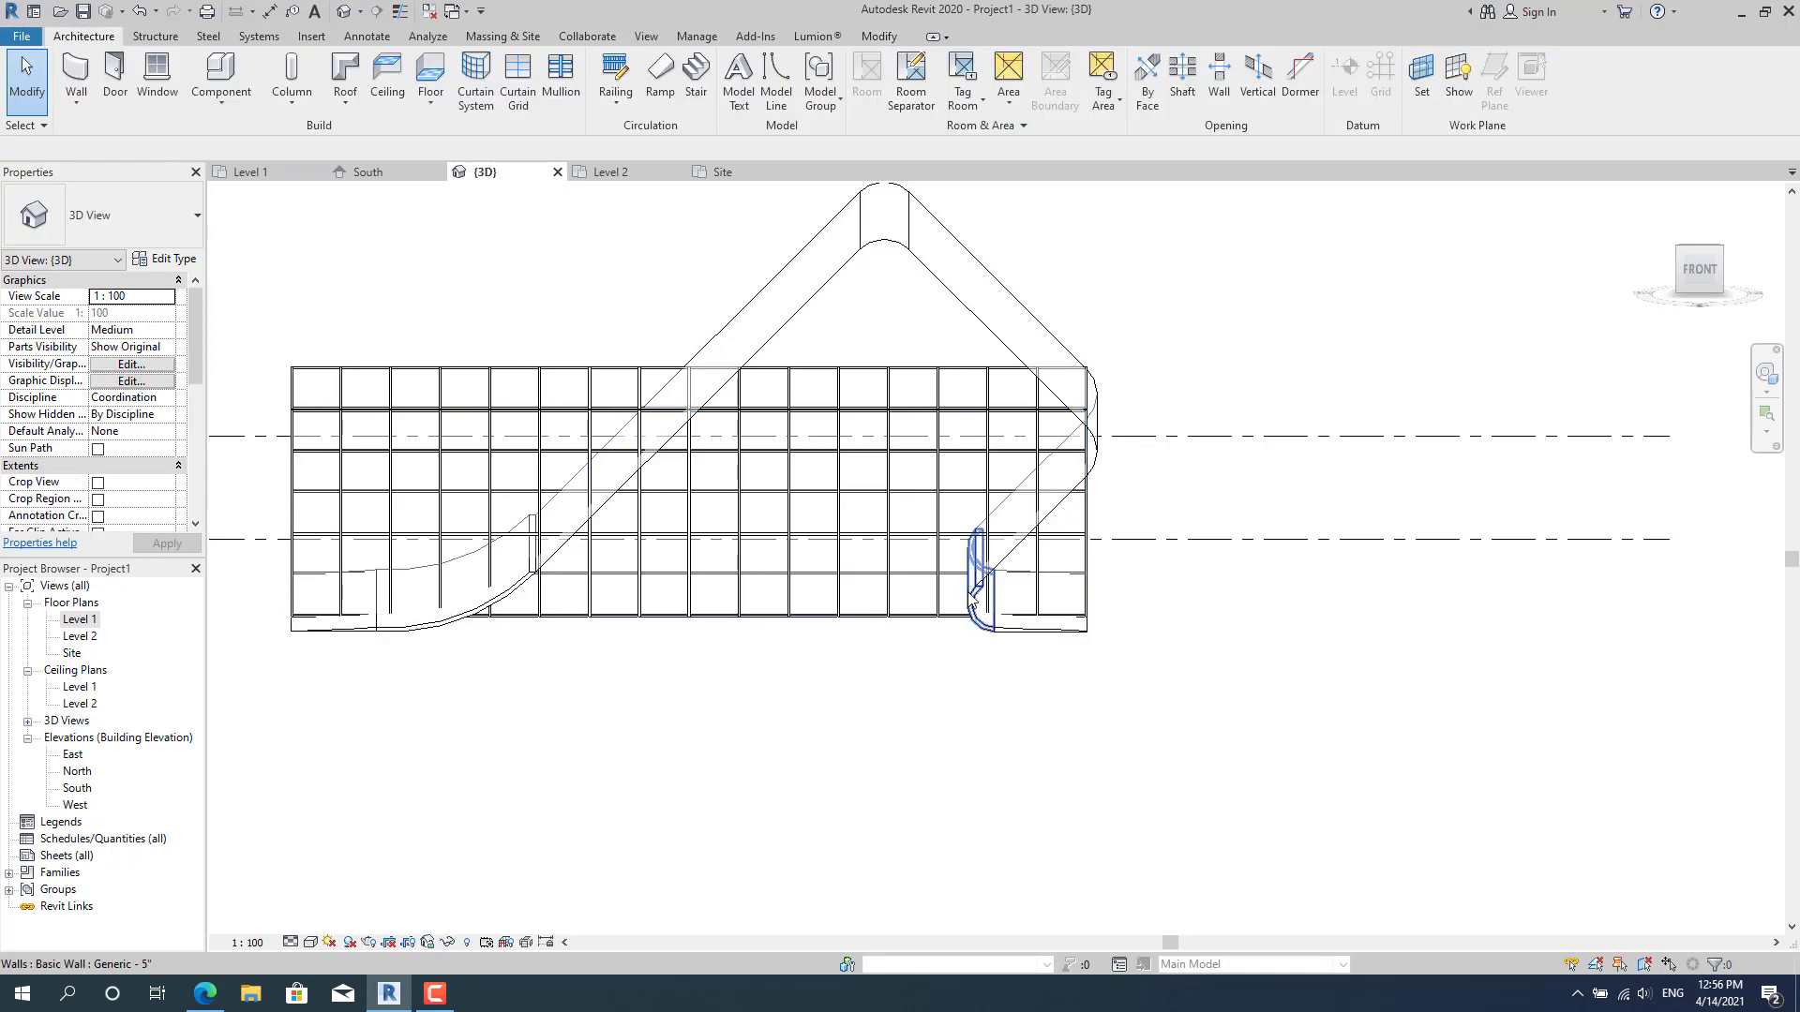
left_click(487, 605)
key("Delete")
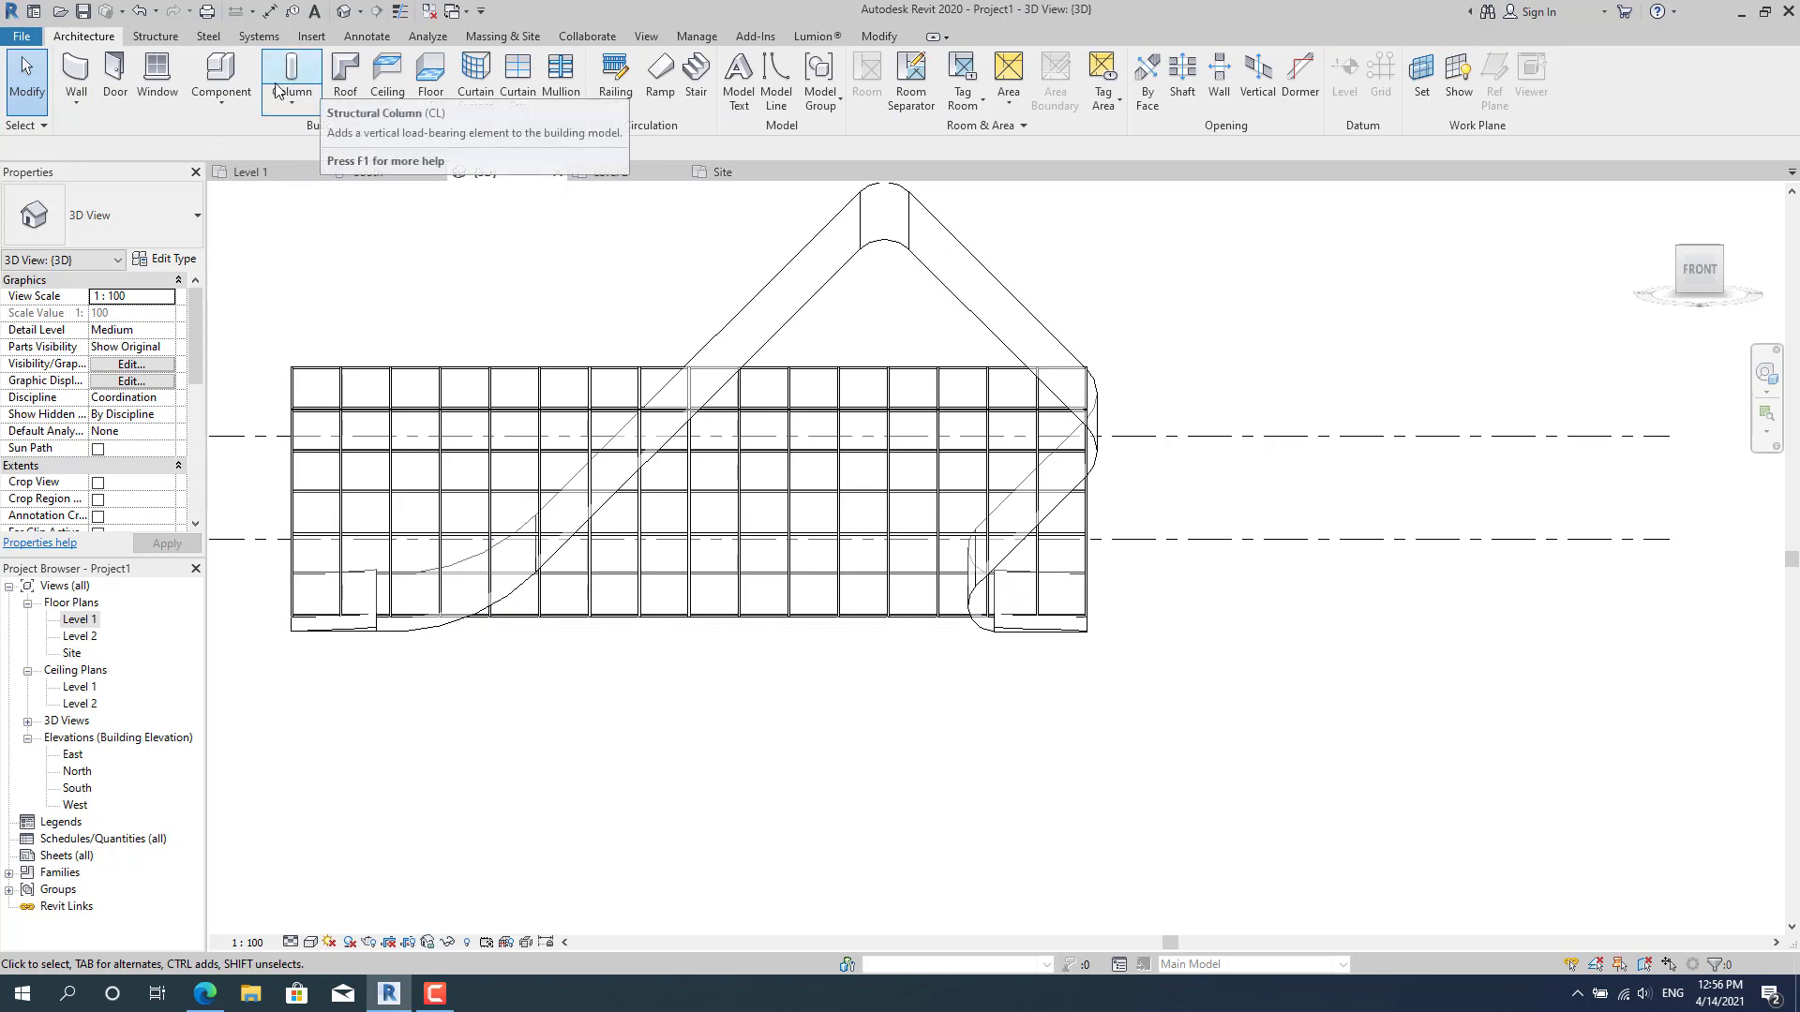
Start a roof by face with the Generic - 9" type and set its structure layer thickness to 0.2.
left_click(525, 36)
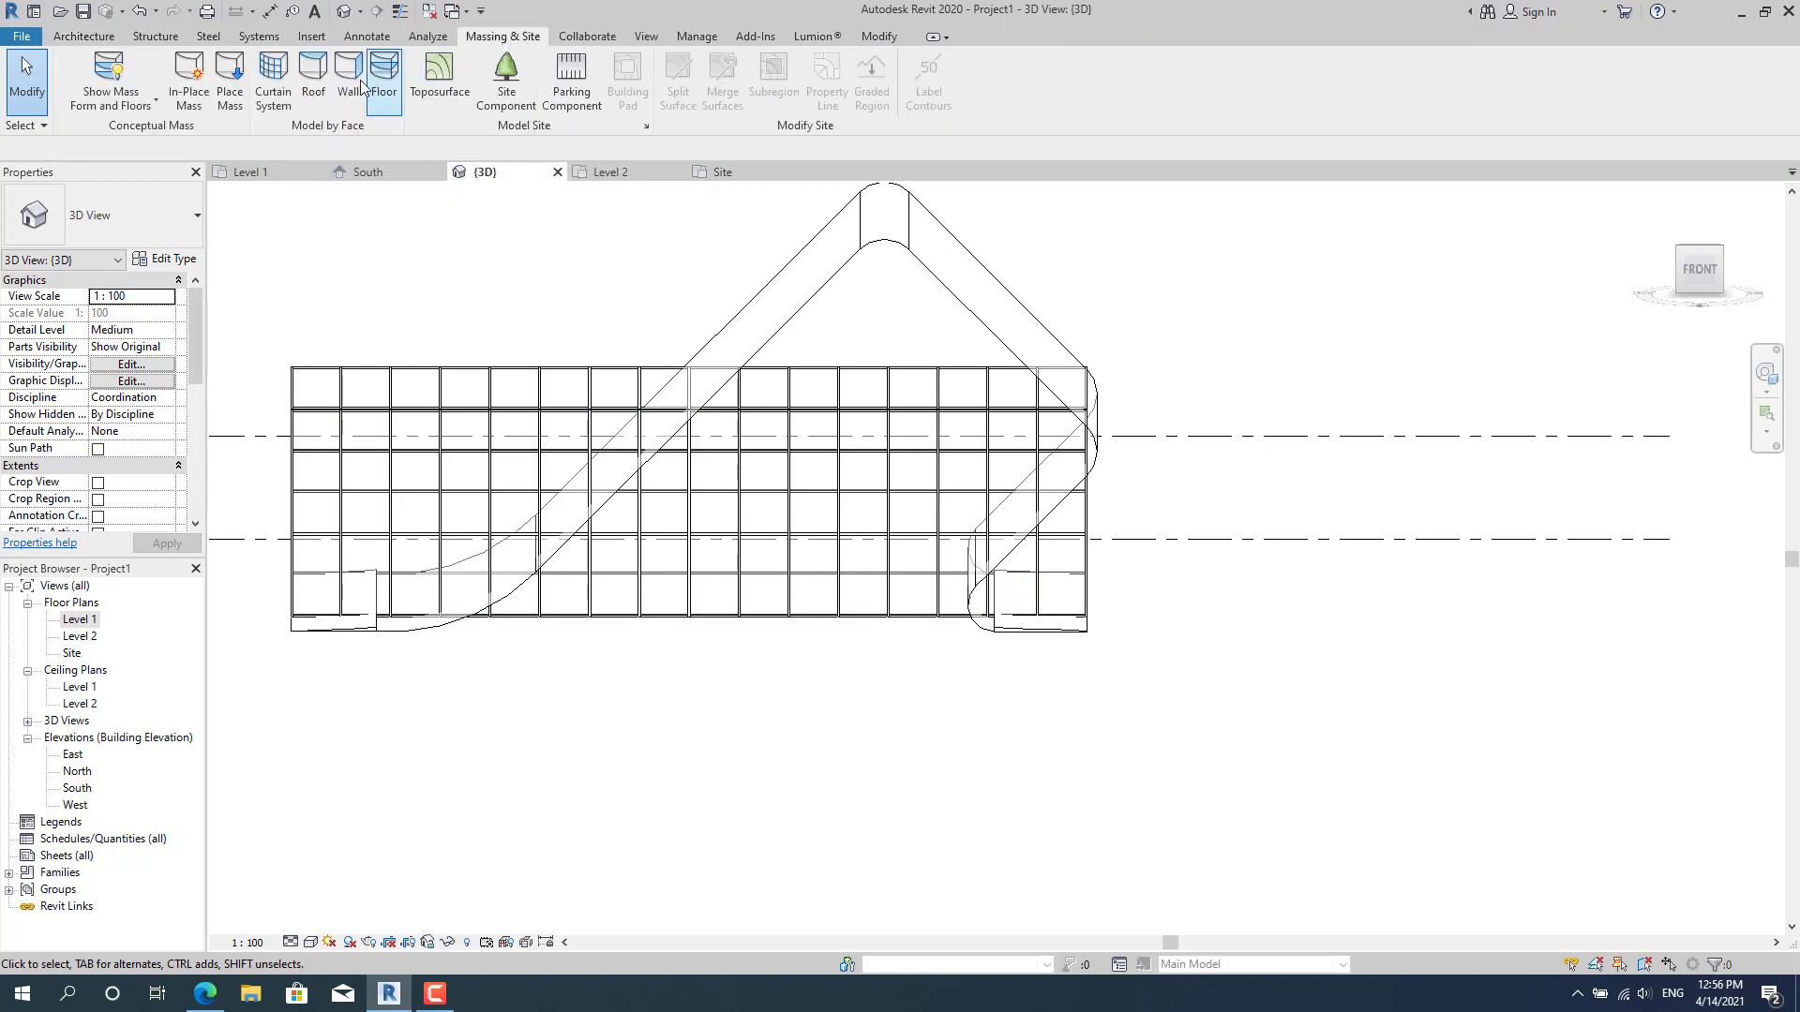
left_click(319, 82)
left_click(150, 220)
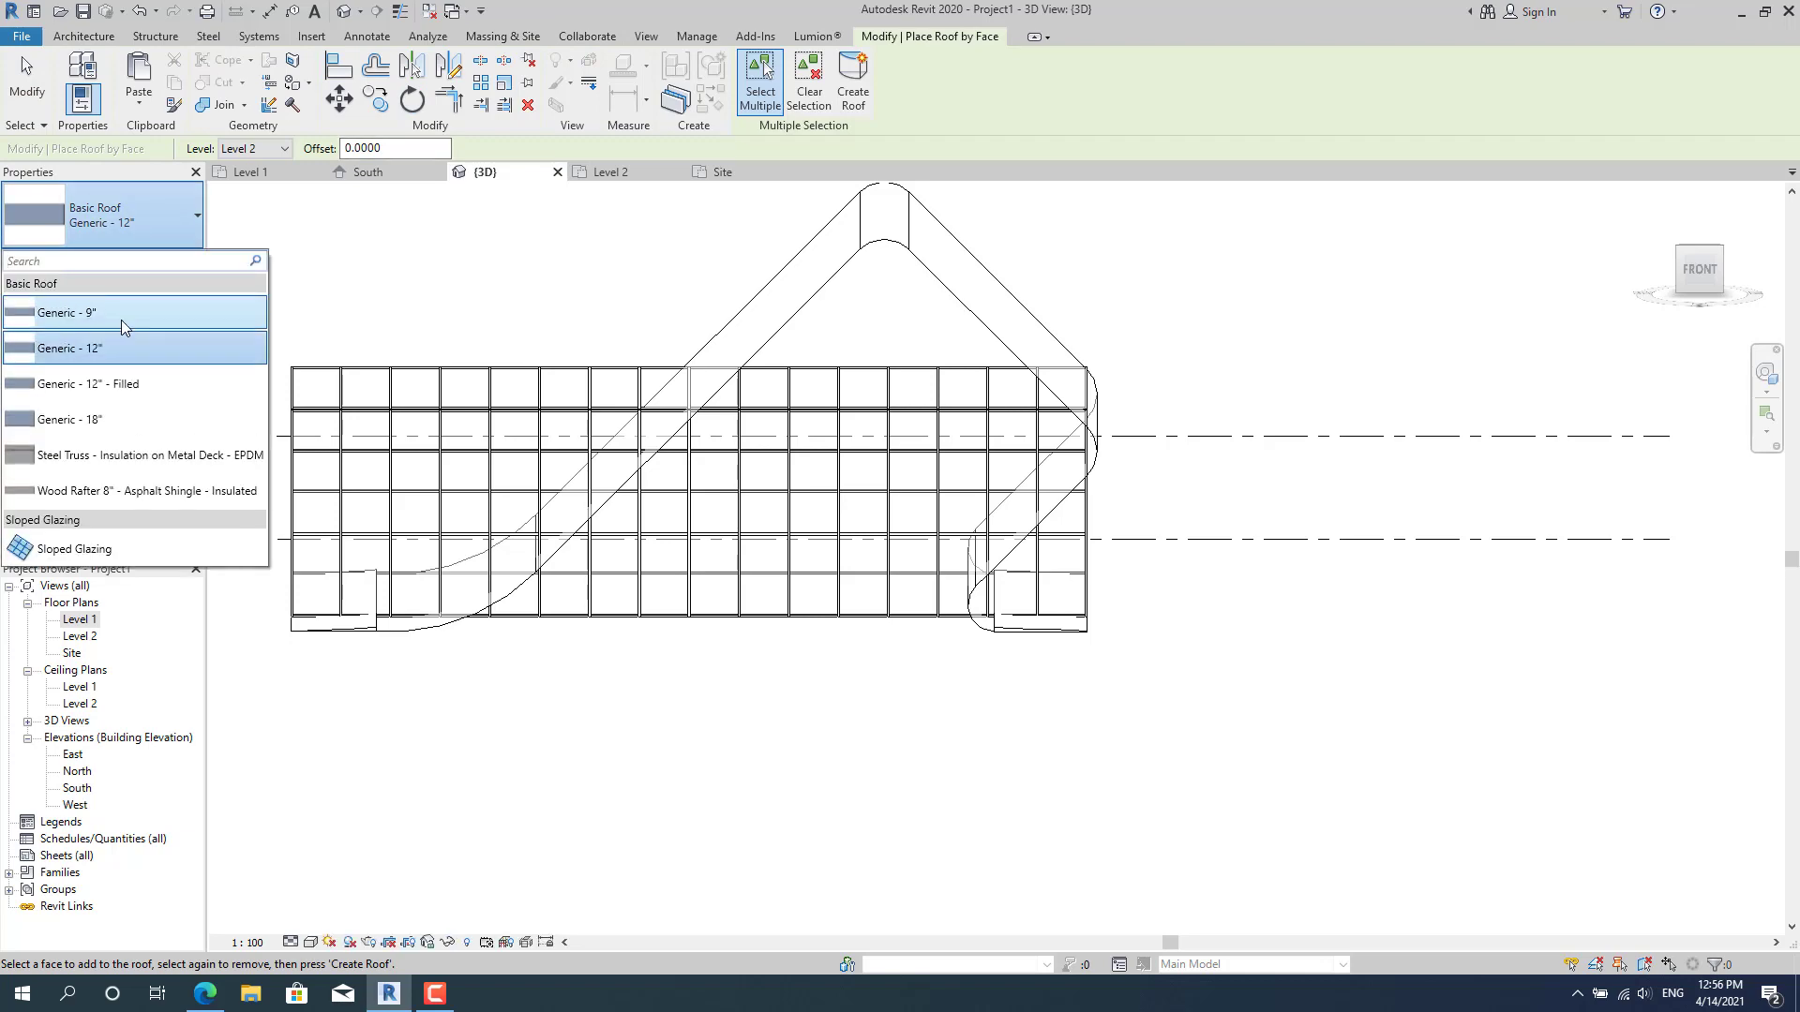
left_click(121, 318)
left_click(165, 261)
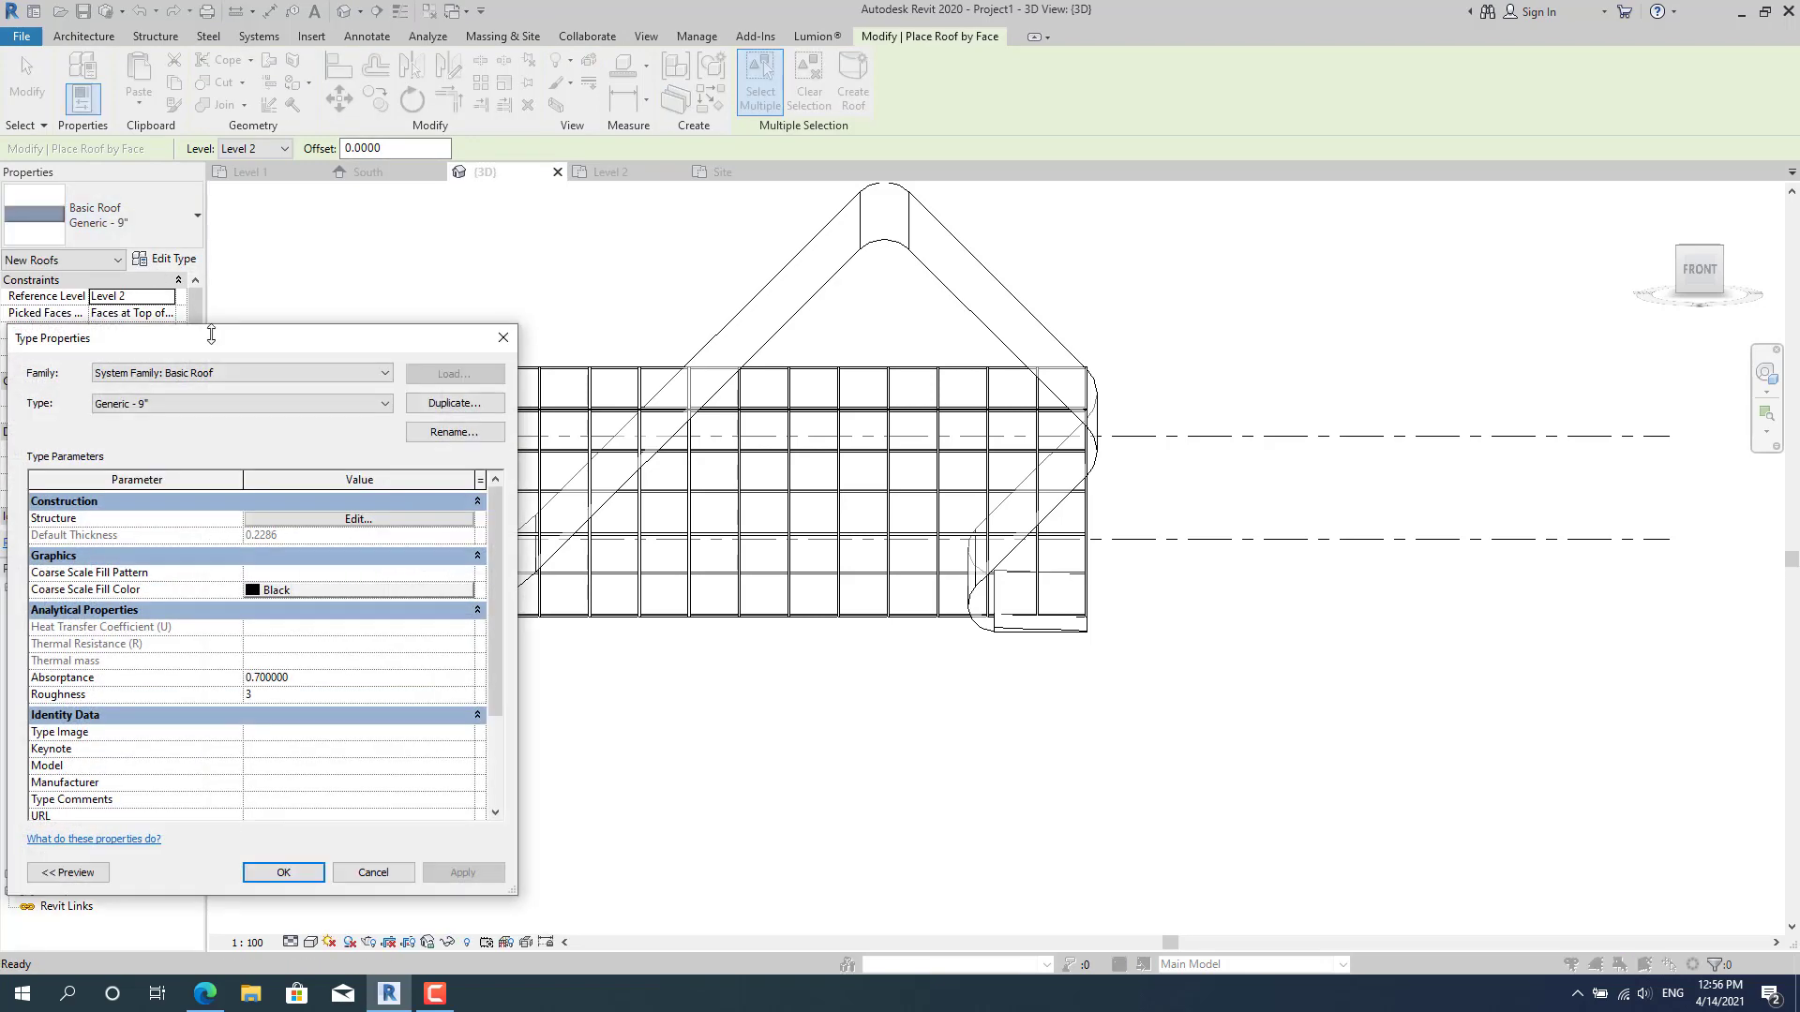
left_click(190, 412)
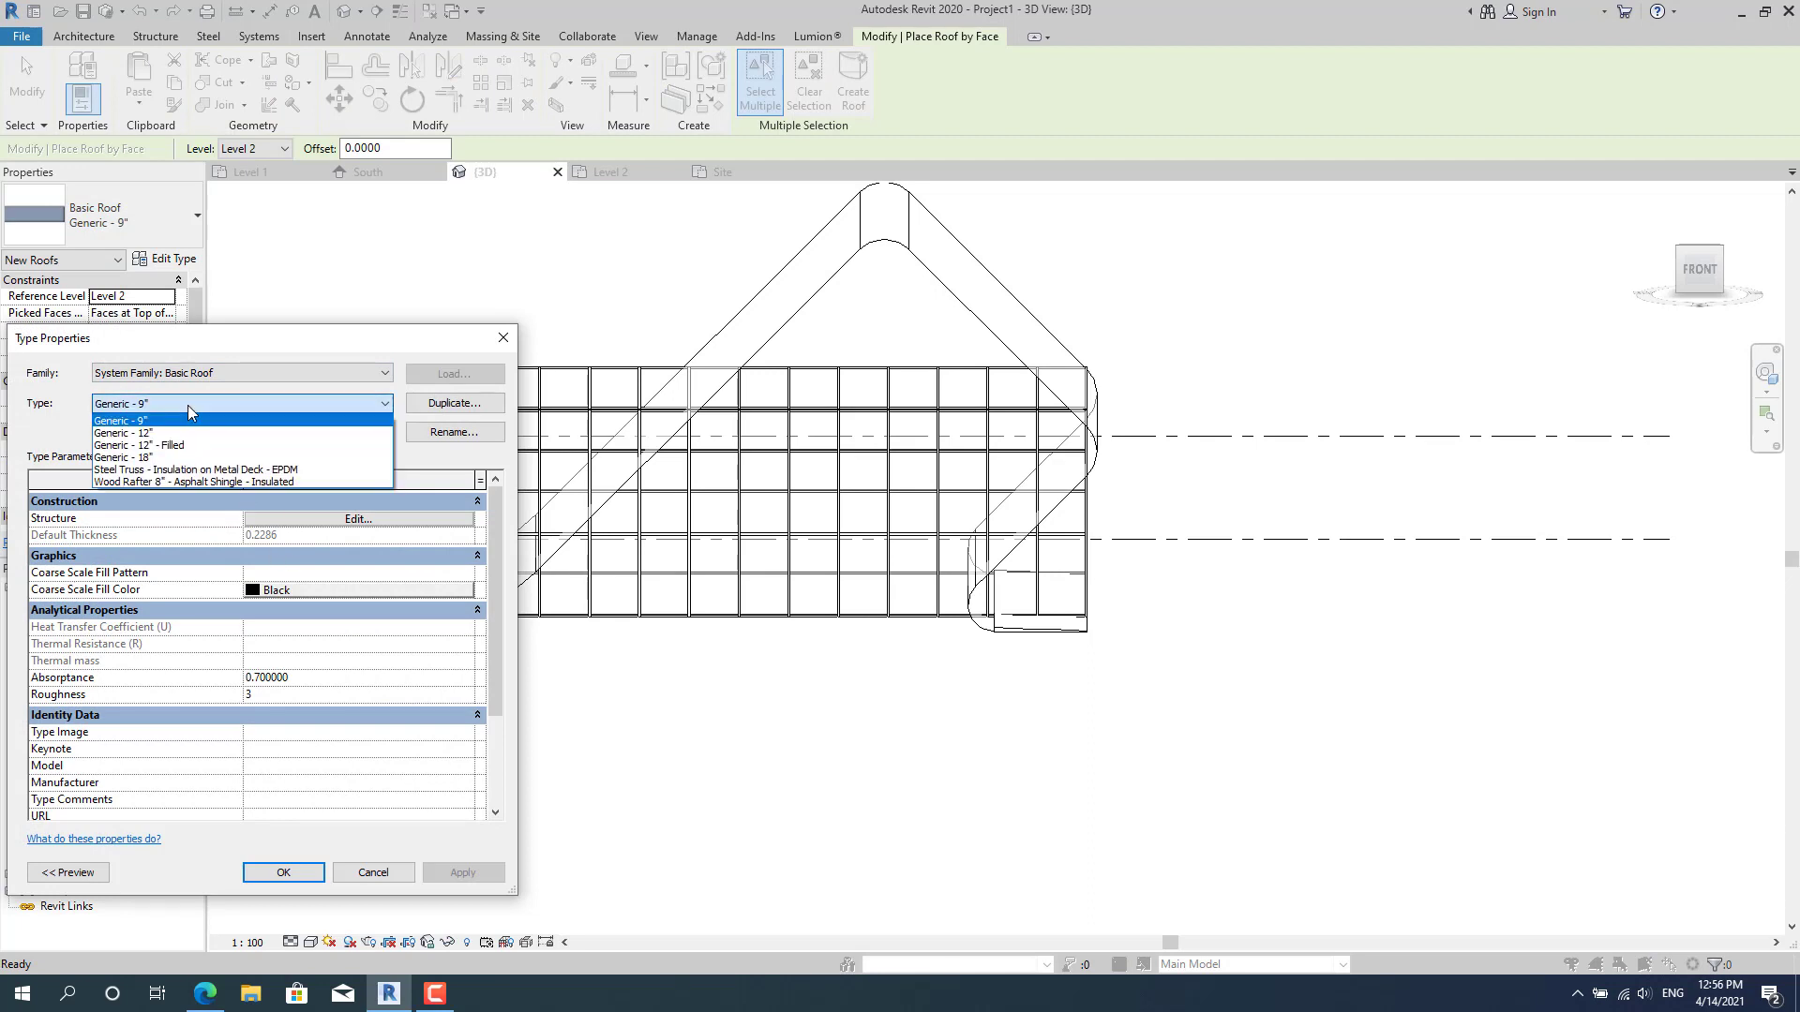
left_click(187, 405)
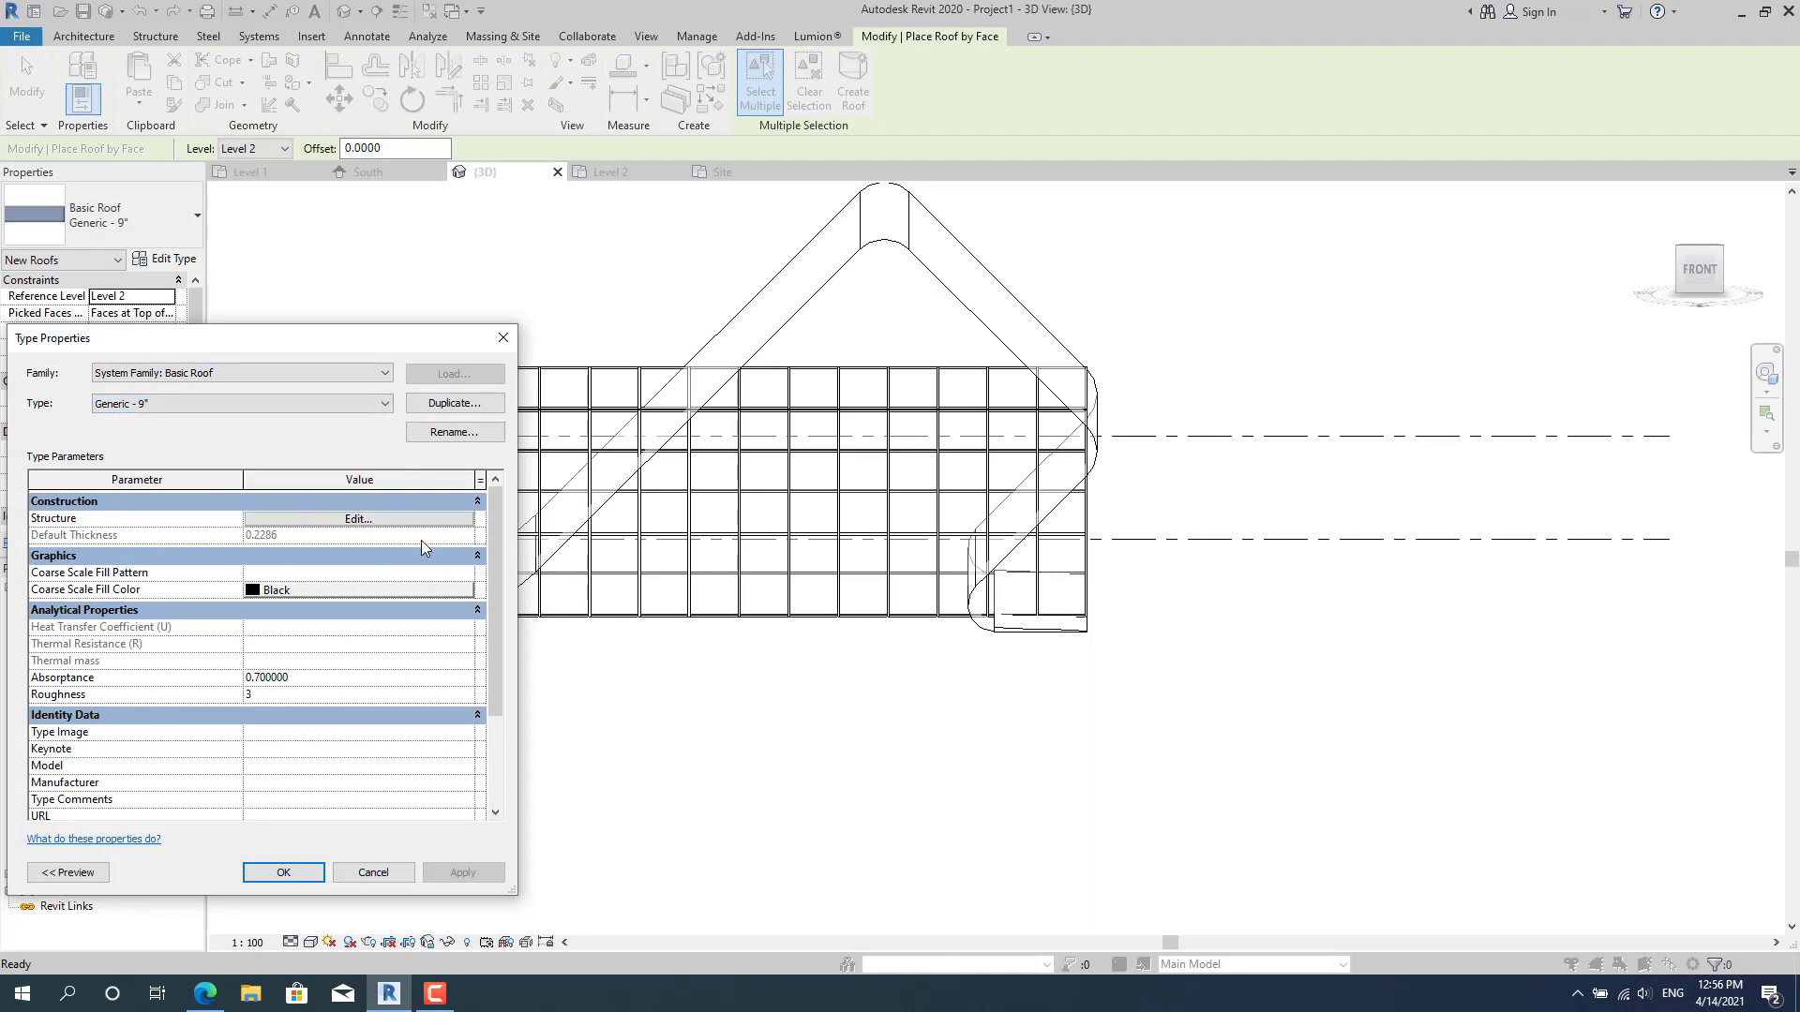
mouse_move(491, 537)
left_mouse_down()
mouse_move(492, 624)
mouse_move(478, 539)
left_mouse_up()
left_click(375, 518)
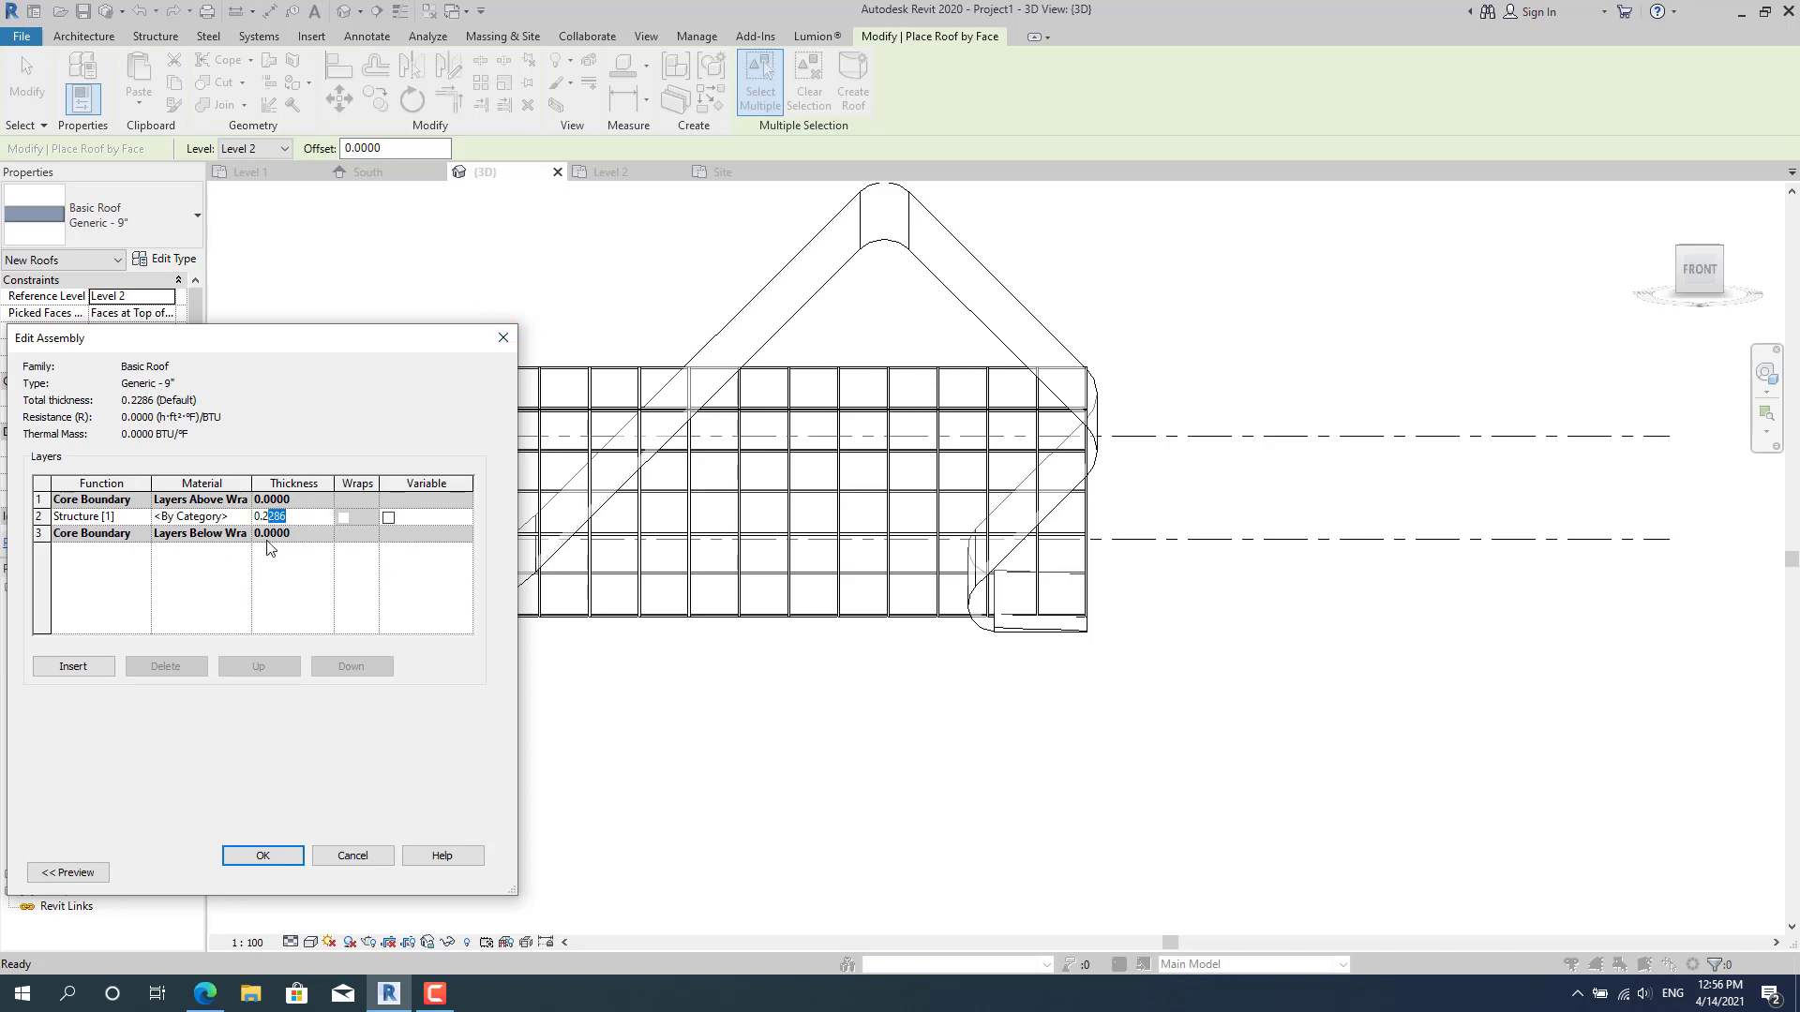
left_click(293, 859)
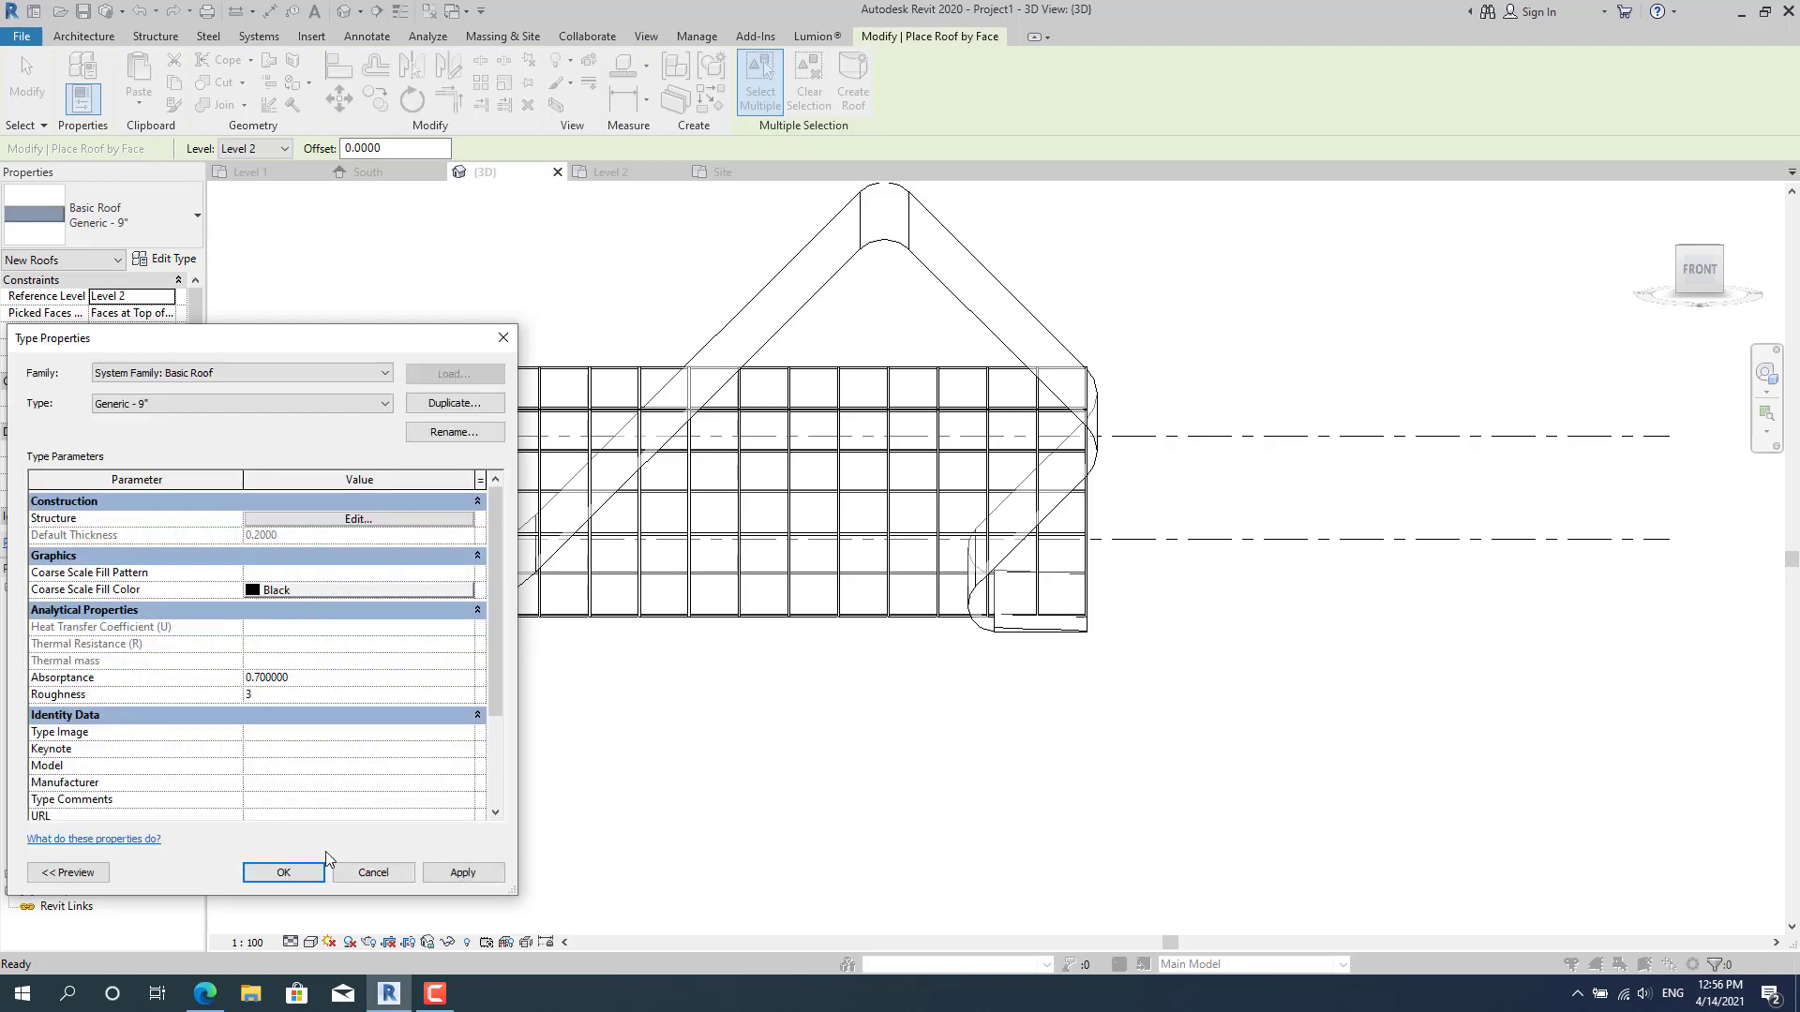
left_click(283, 873)
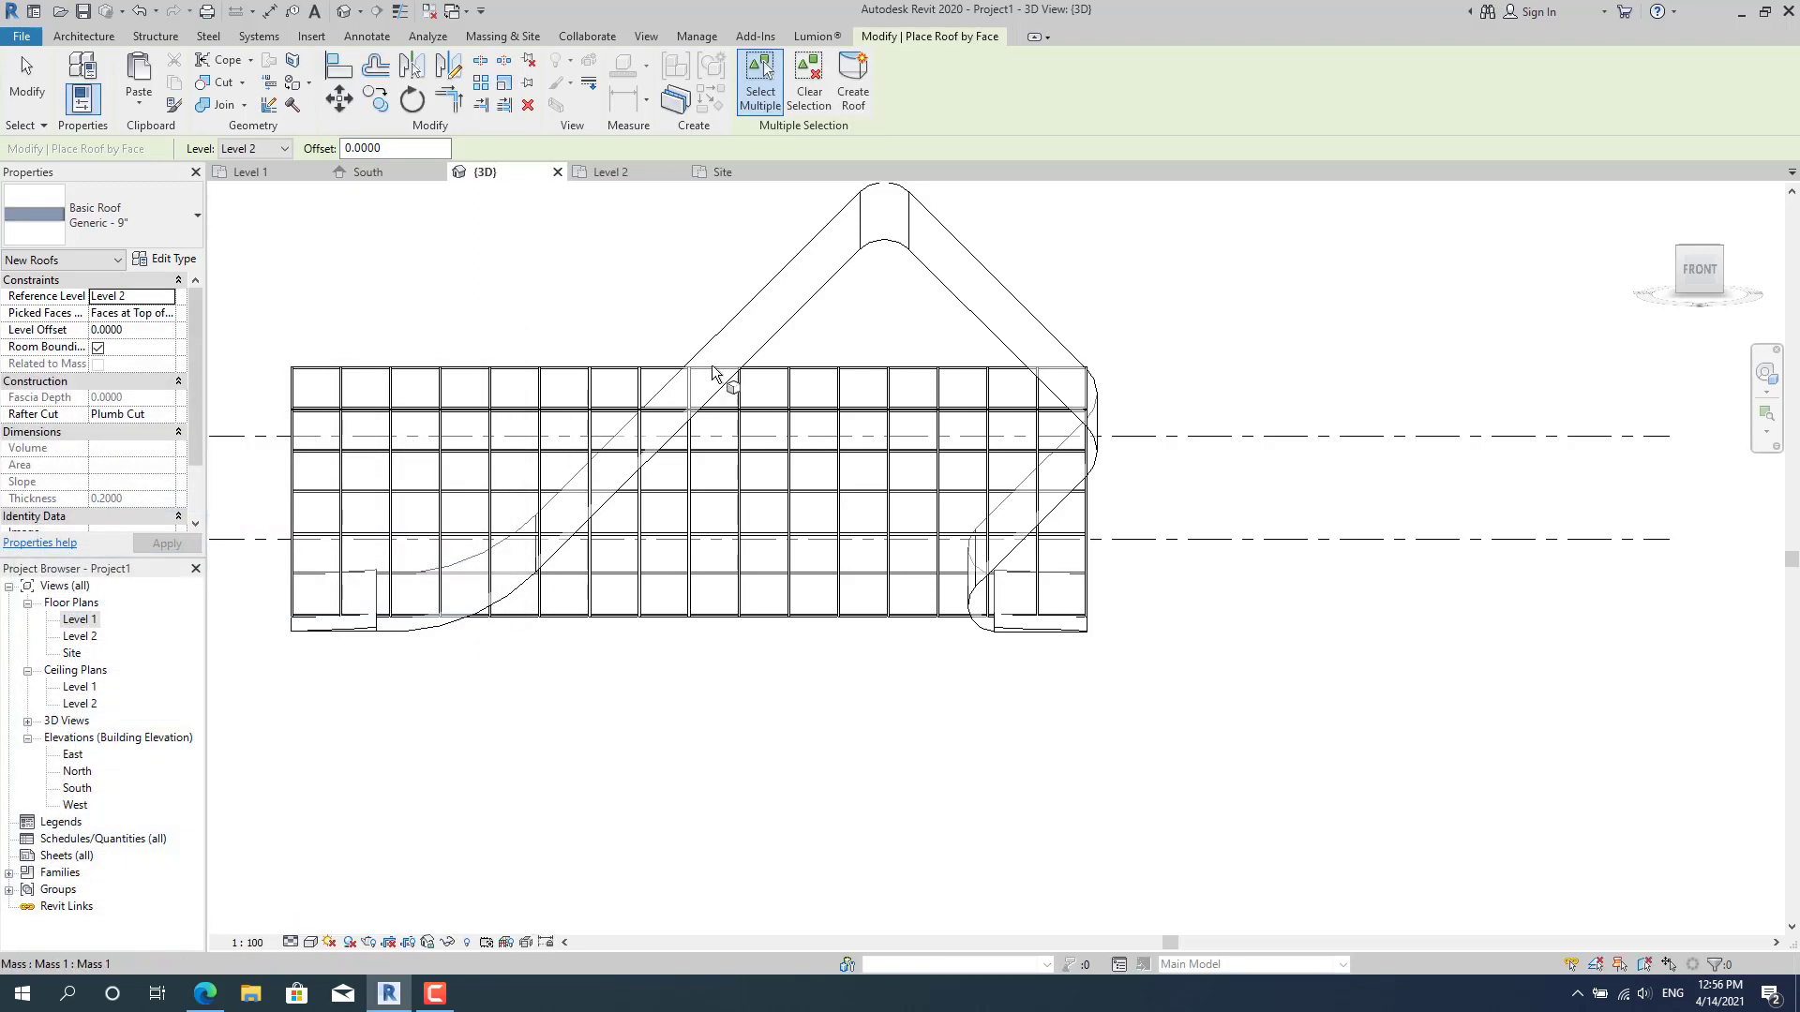
Try to pick all the ribbon's inclined and curved faces, including the rounded eastern bend, for one roof by face.
left_click(748, 357)
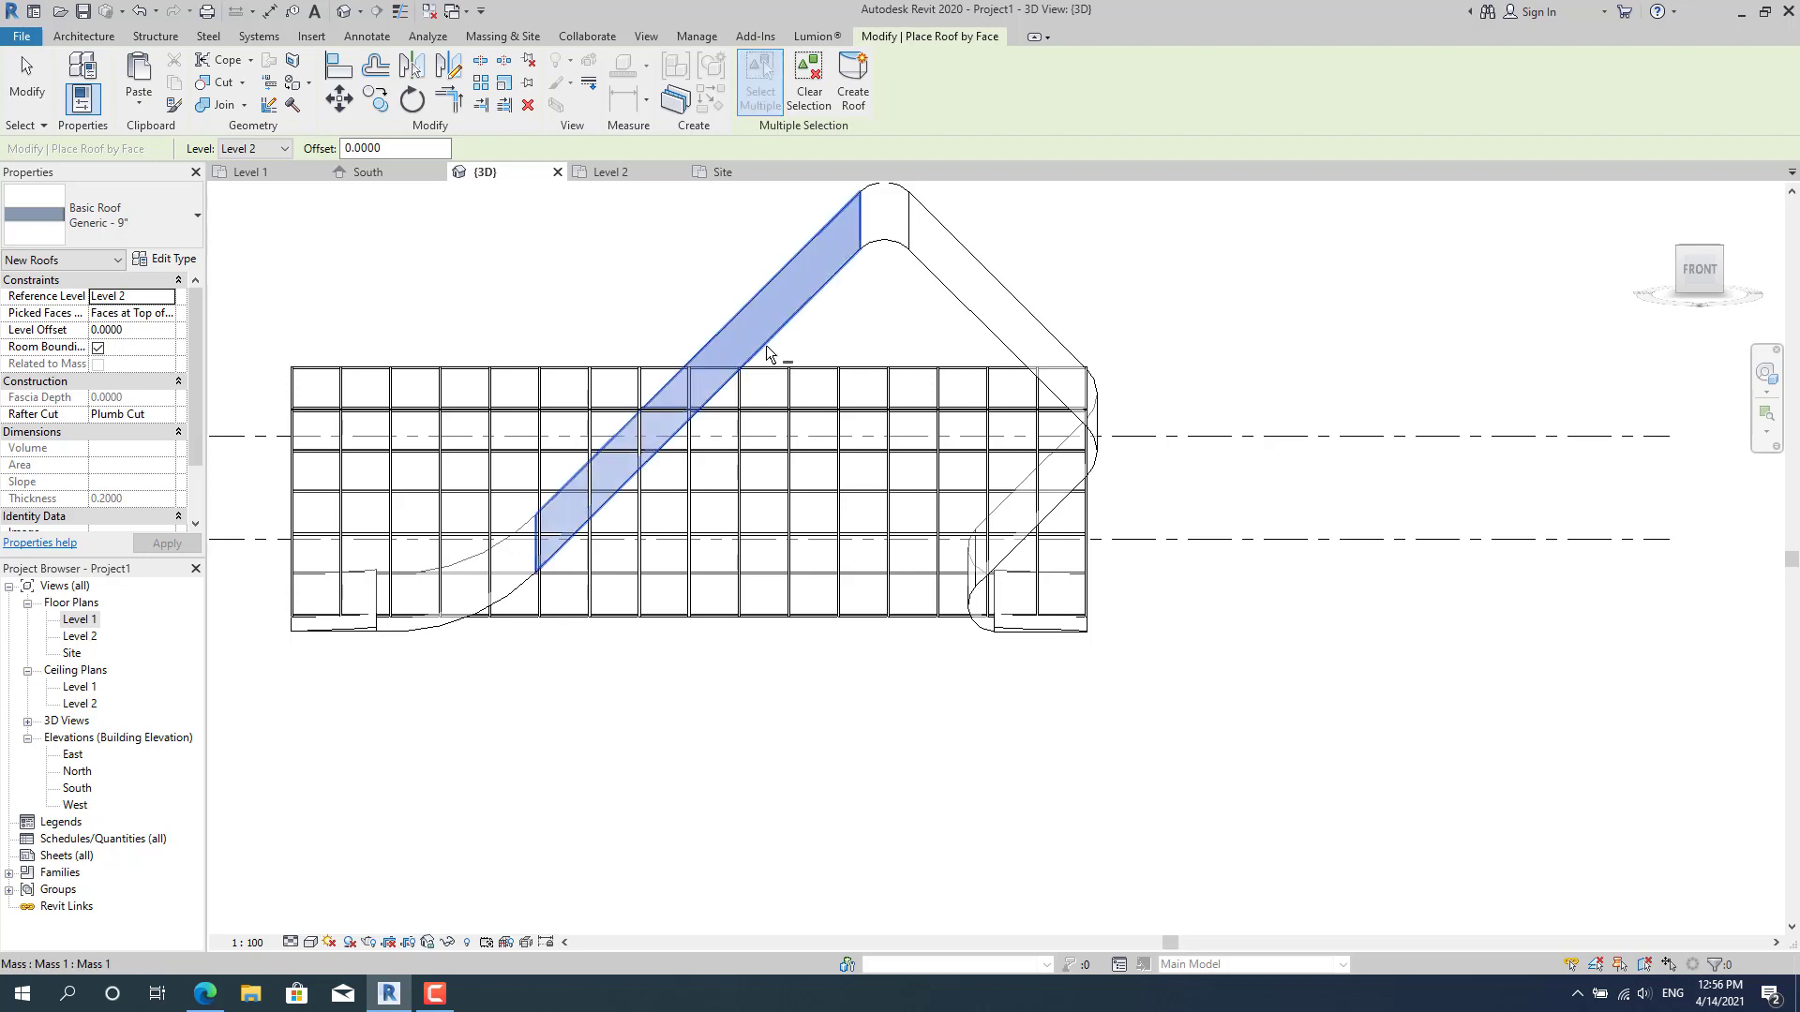
left_click(503, 604)
left_click(898, 232)
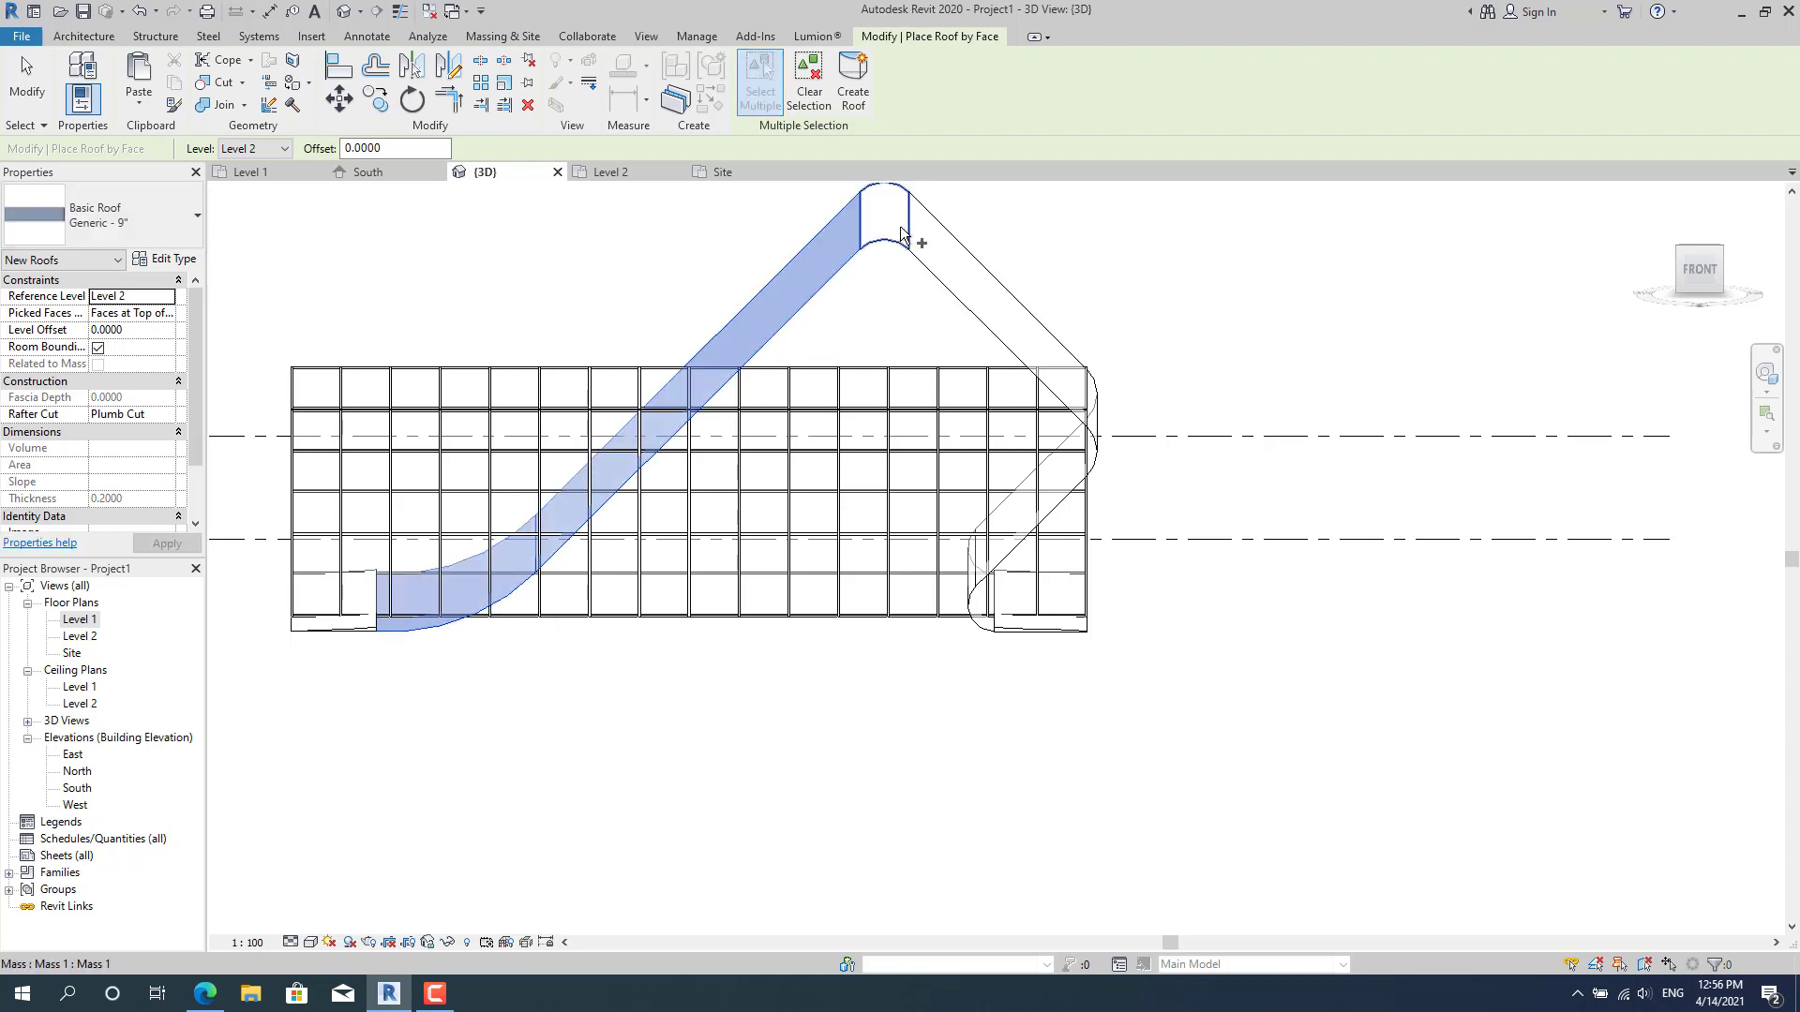
left_click(965, 282)
left_click(1097, 441)
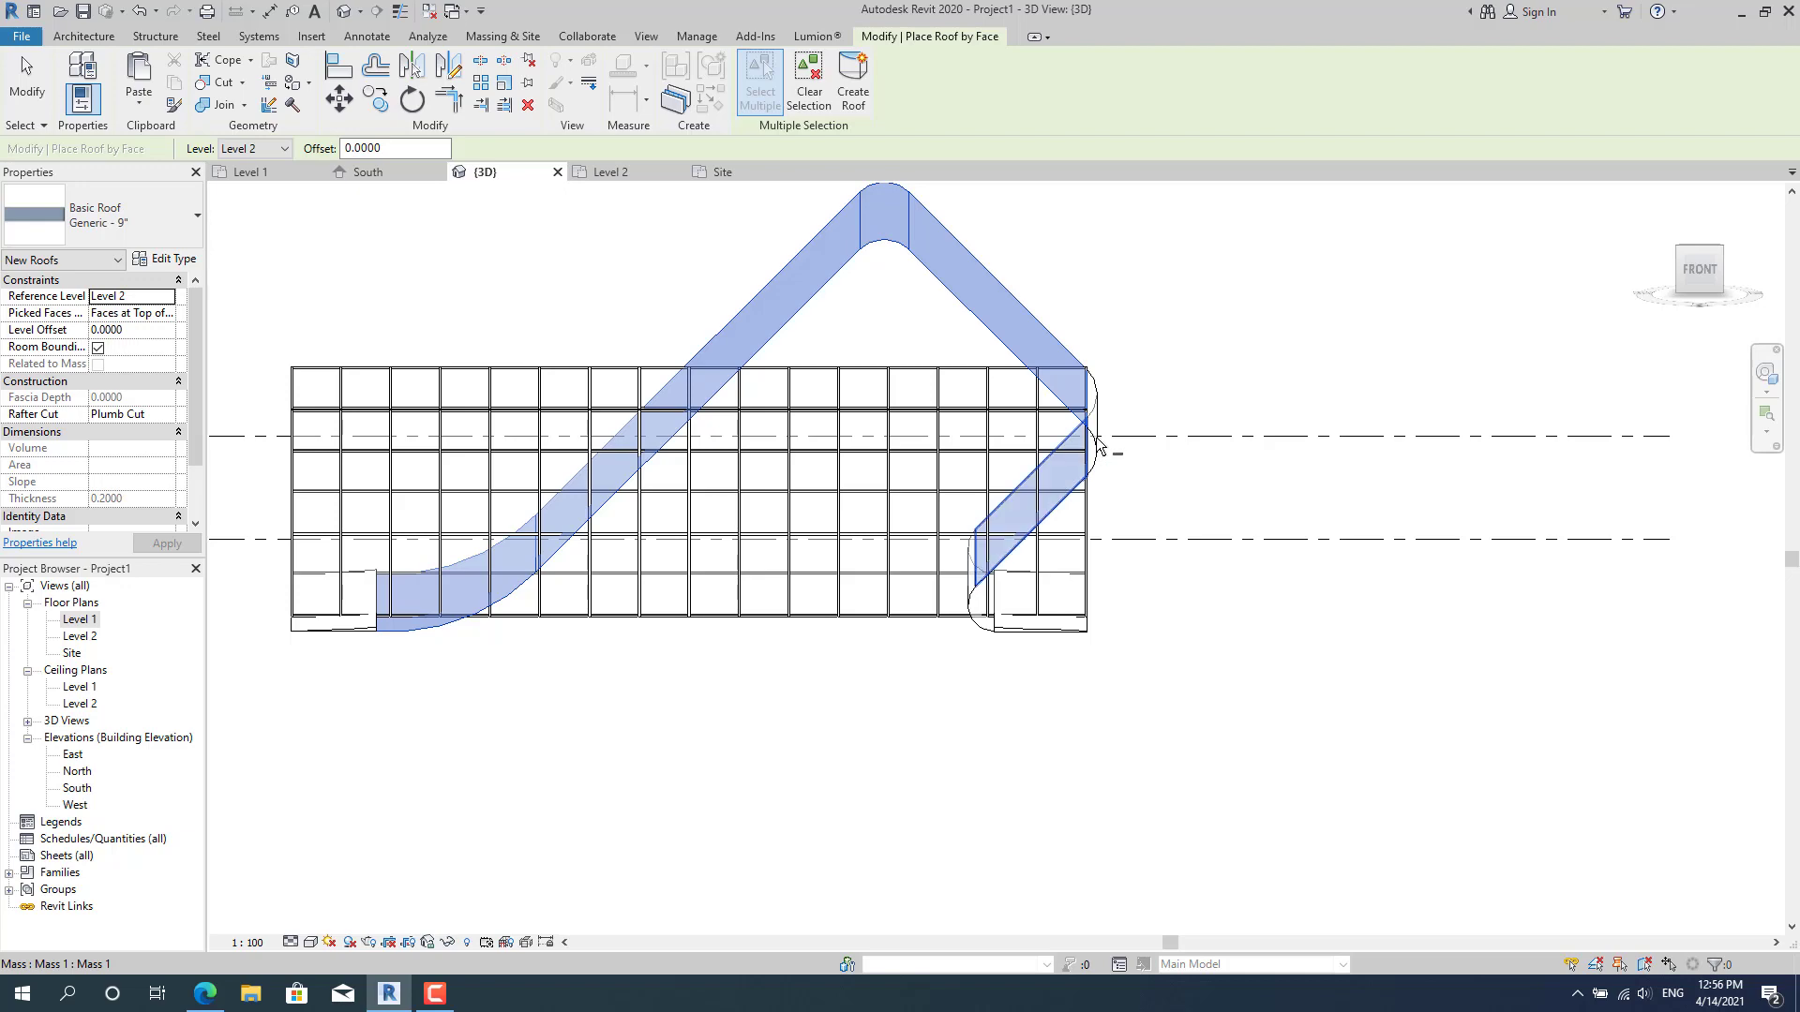
scroll(1101, 447, "up", 1)
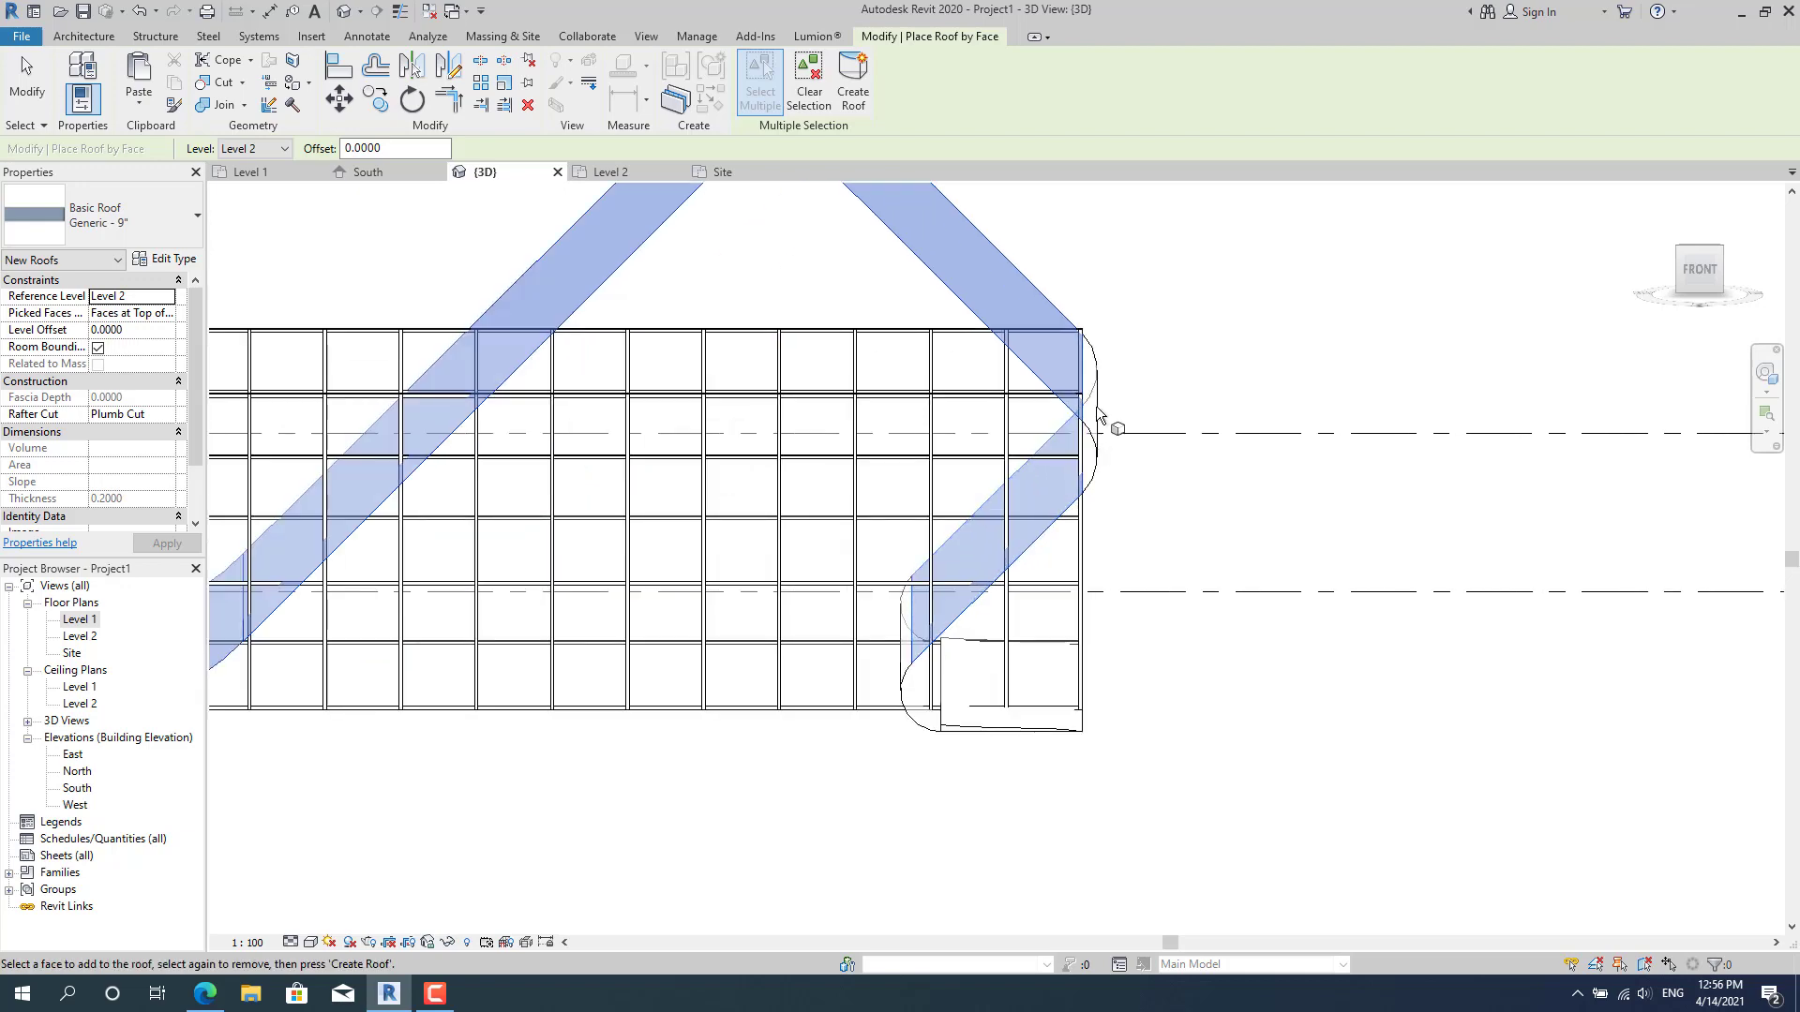
scroll(1097, 404, "down", 3)
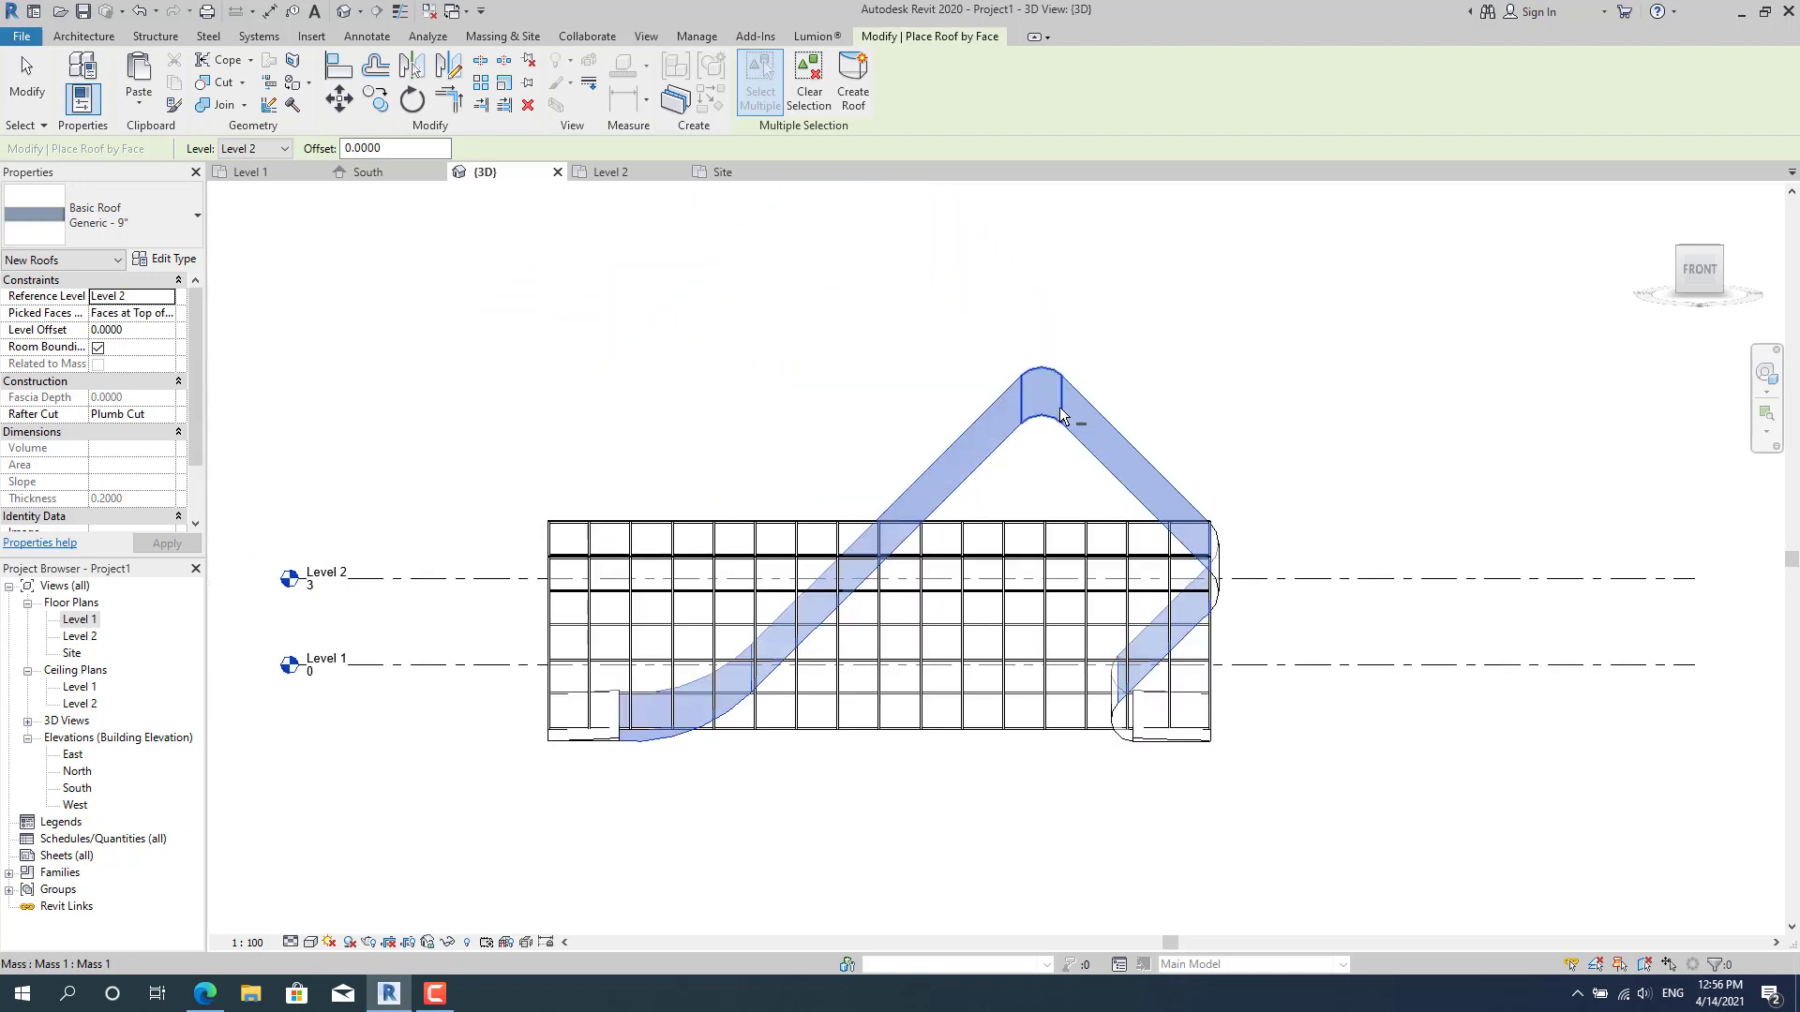
middle_click_drag(1141, 506, 1183, 551, "shift")
scroll(1183, 551, "up", 1)
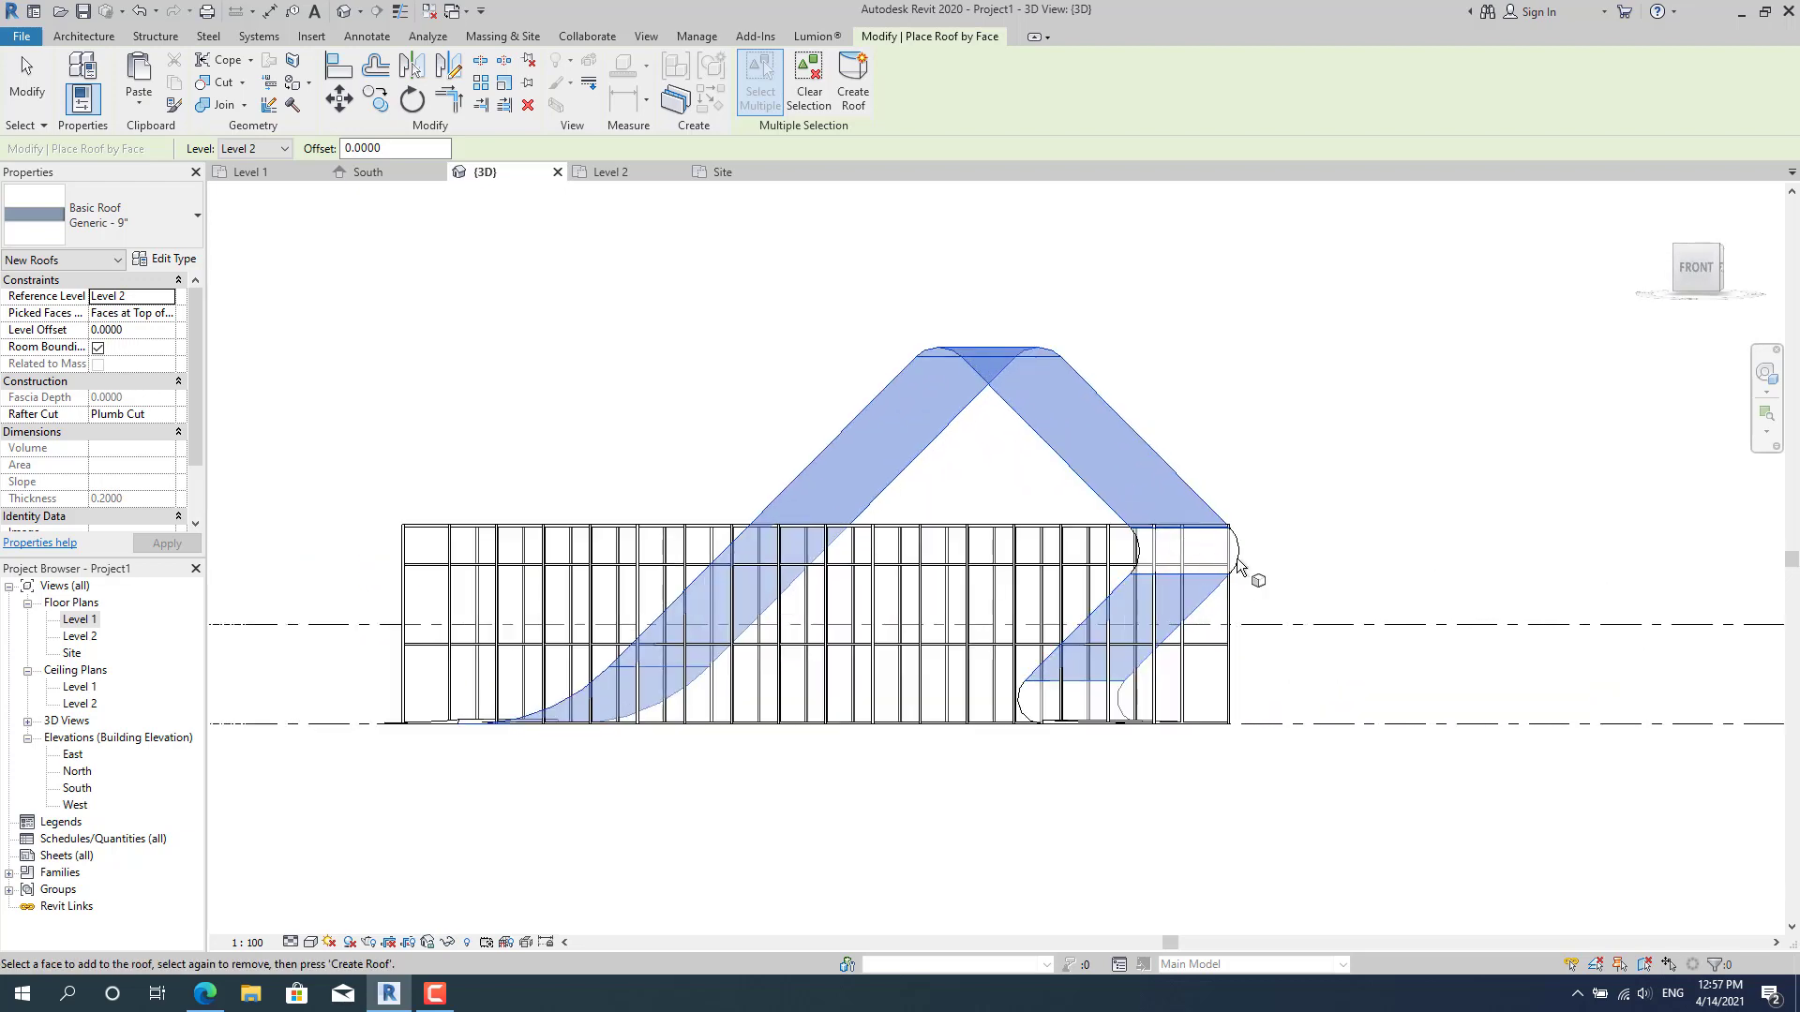
left_click(1141, 560)
left_click(1142, 560)
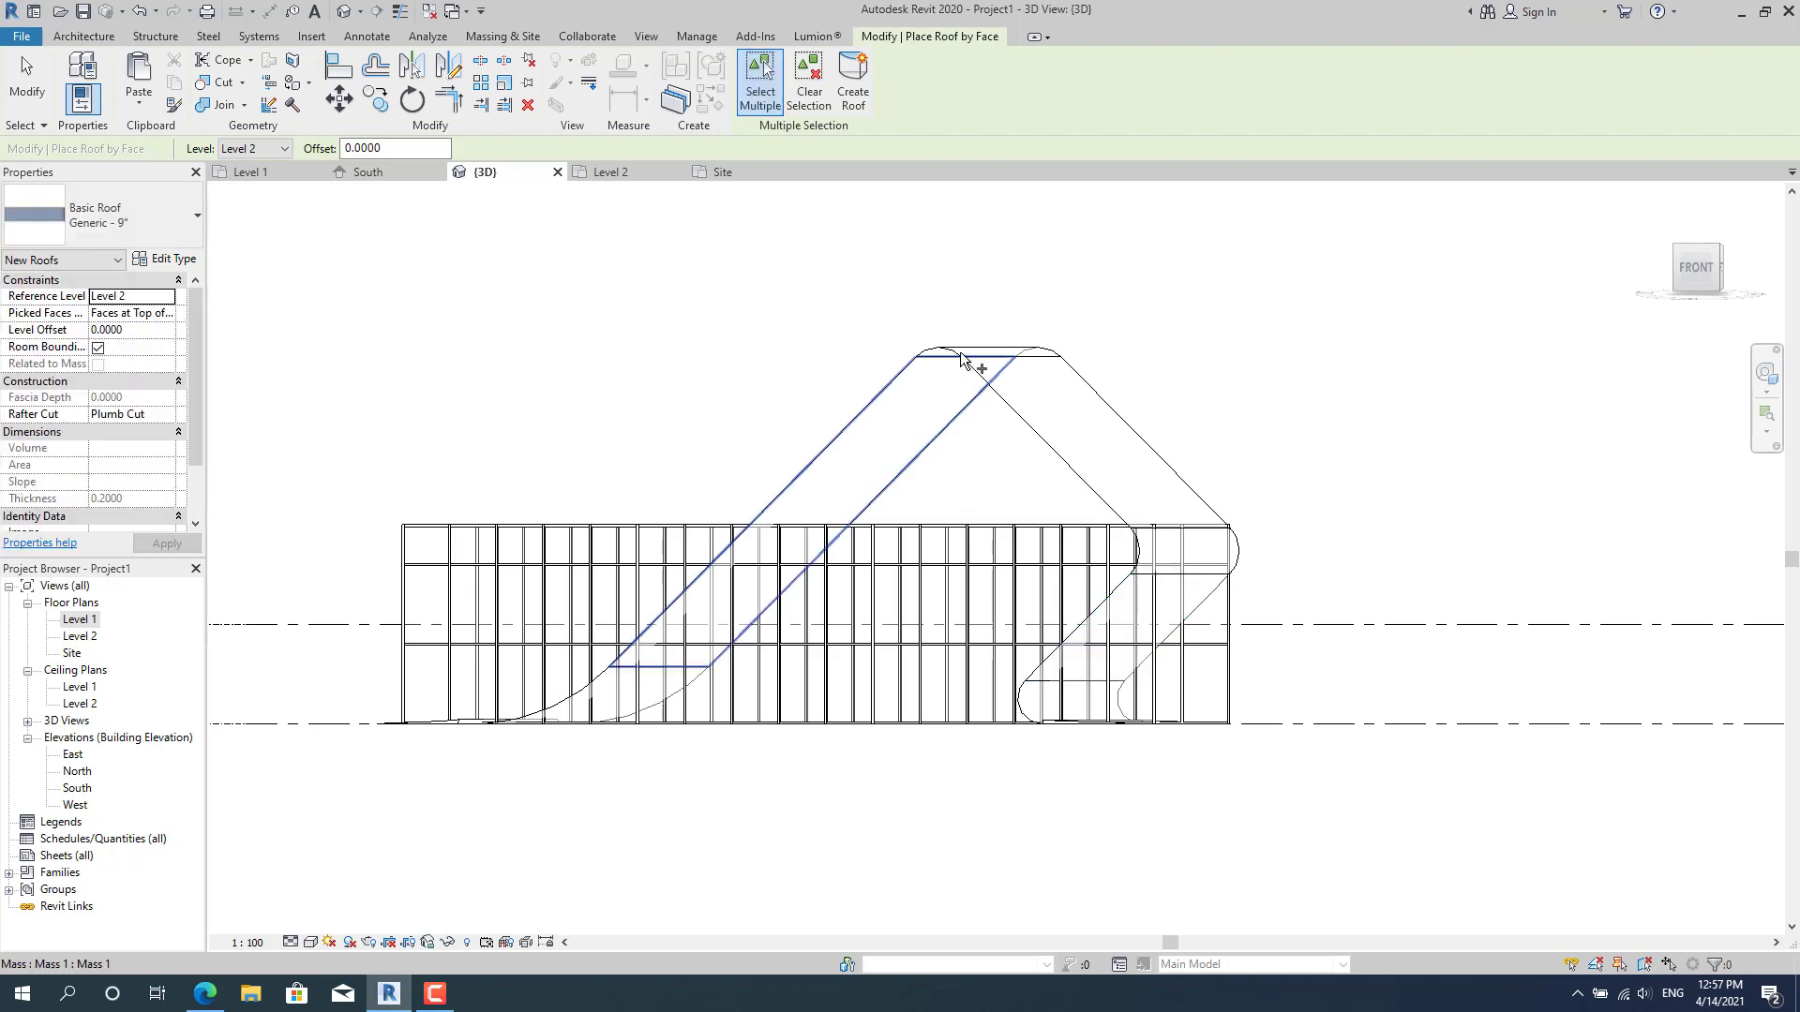
Pick the ribbon's upper faces together with the lower inclined face under the eastern bend and create a roof from them.
left_click(1040, 413)
left_click(926, 459)
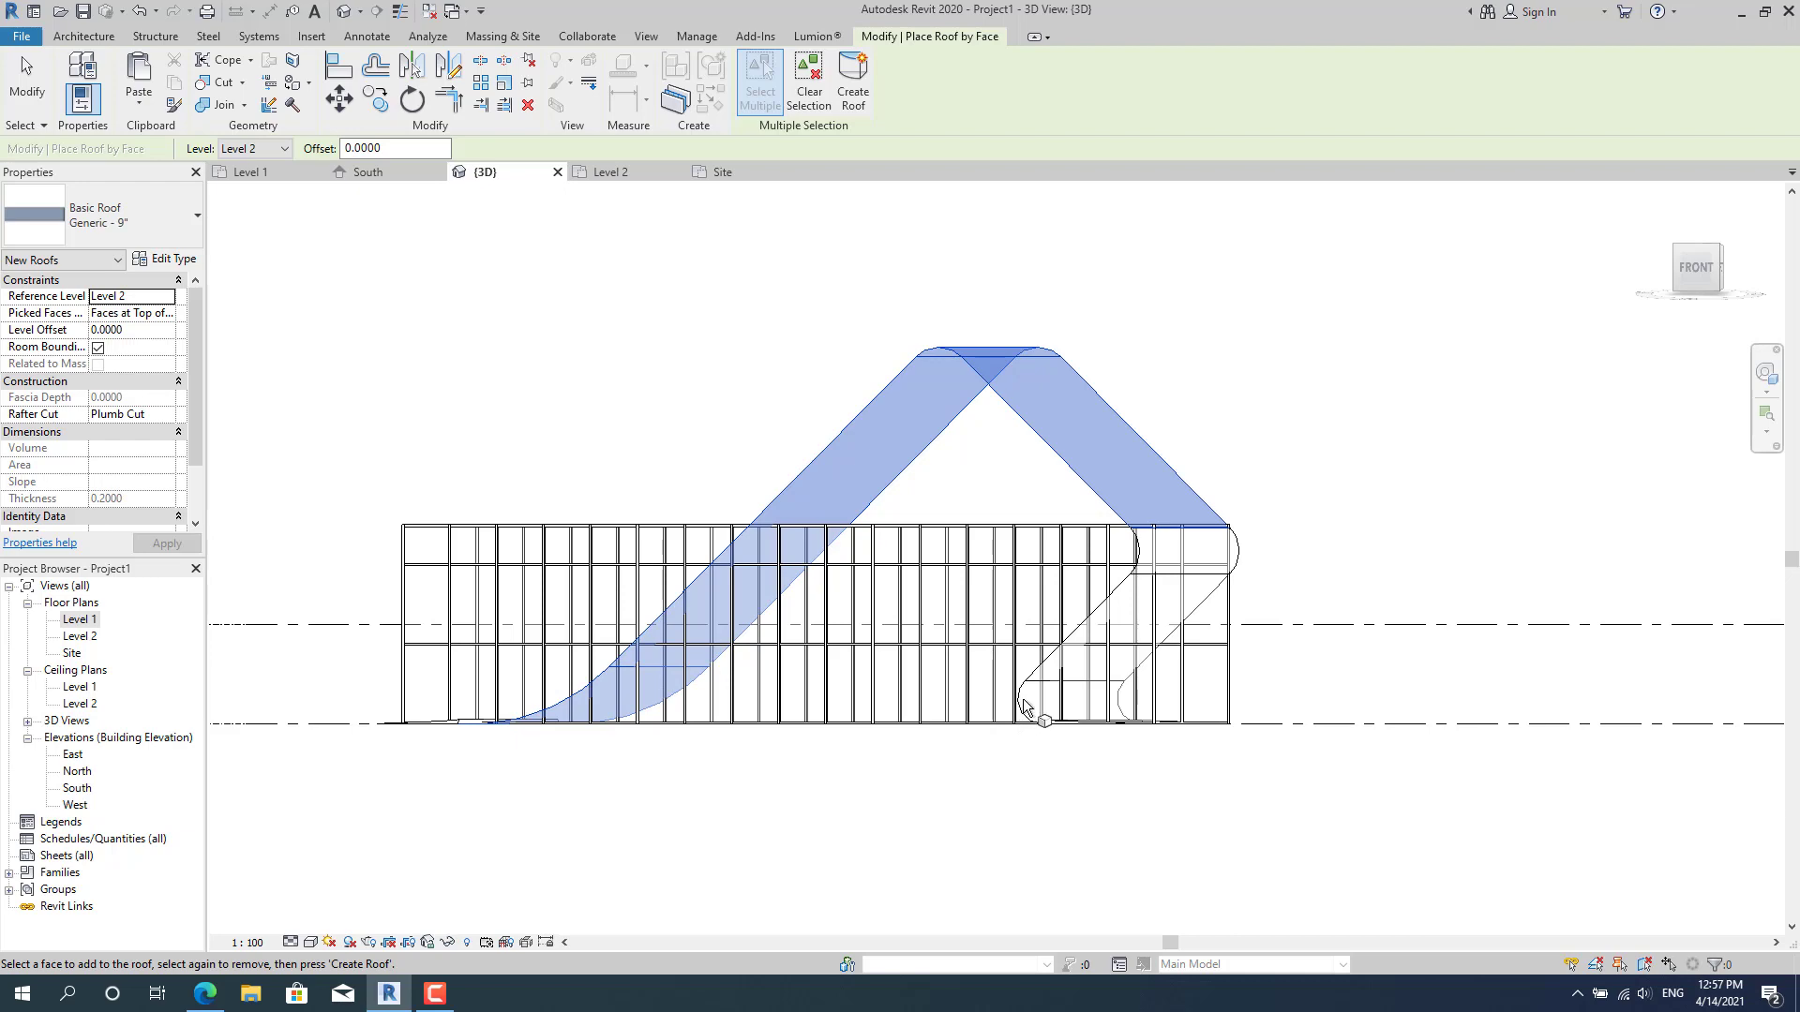
scroll(1028, 717, "up", 5)
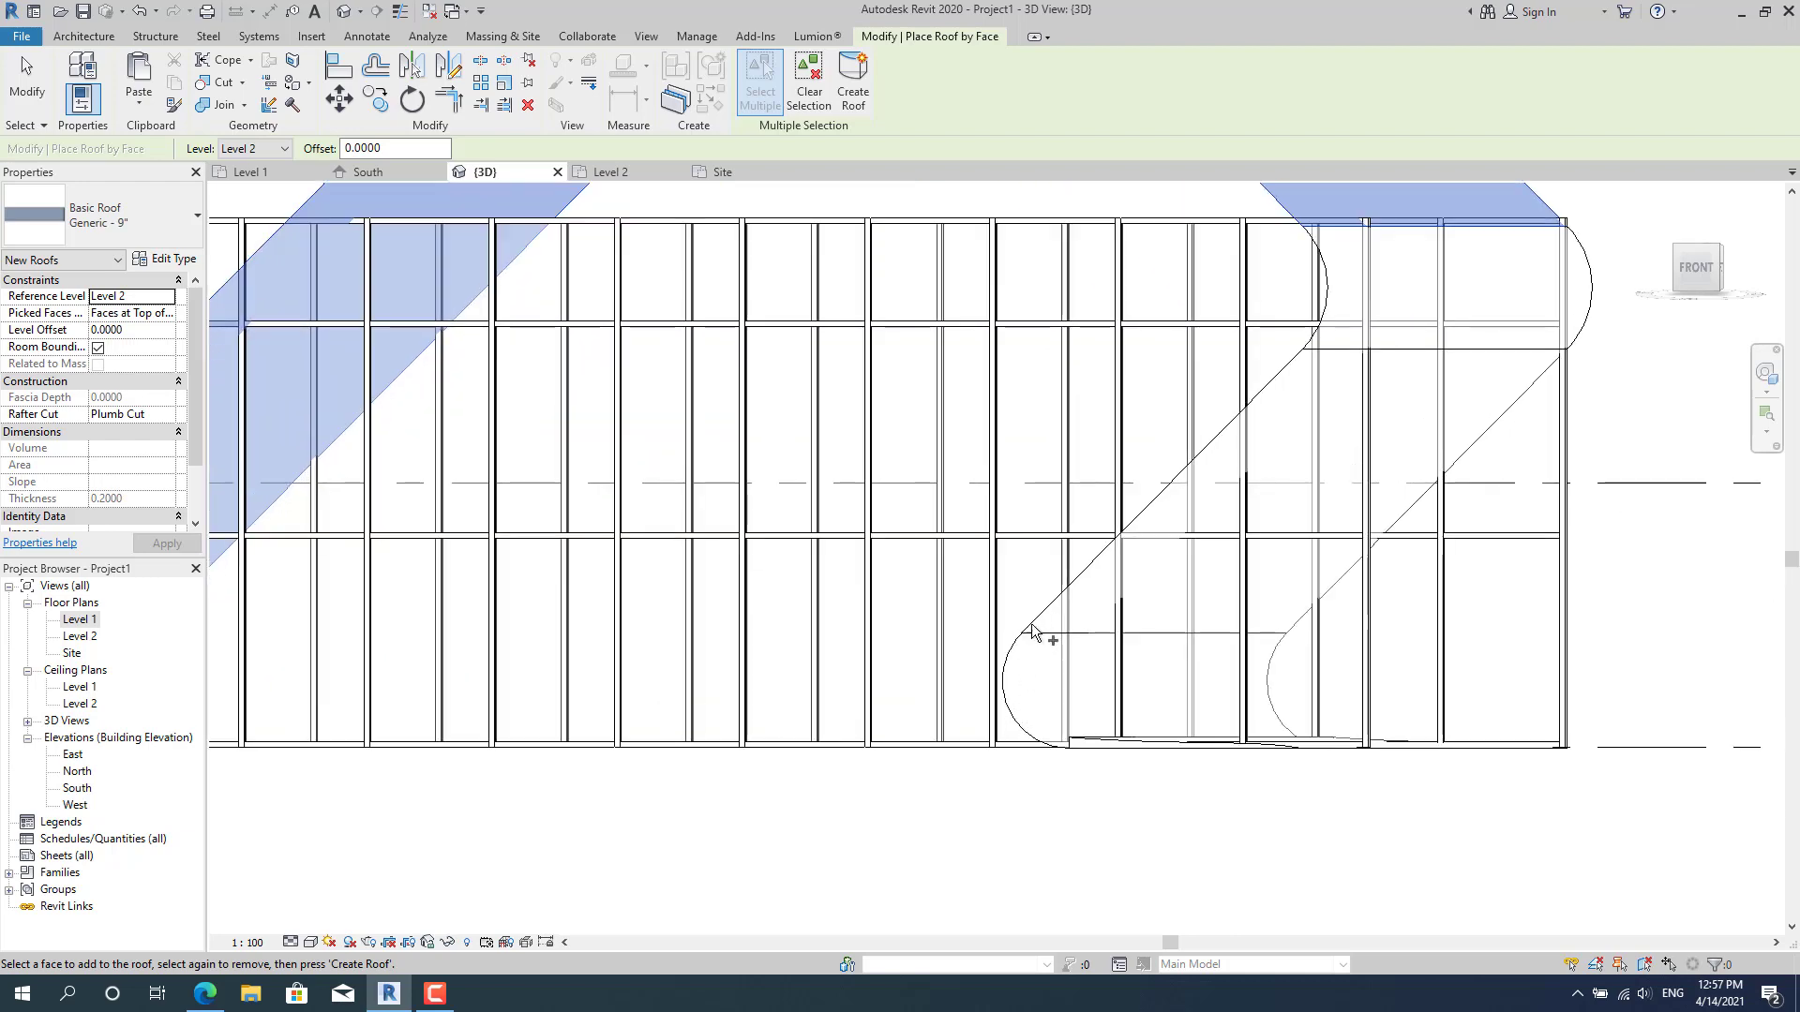
left_click(1032, 631)
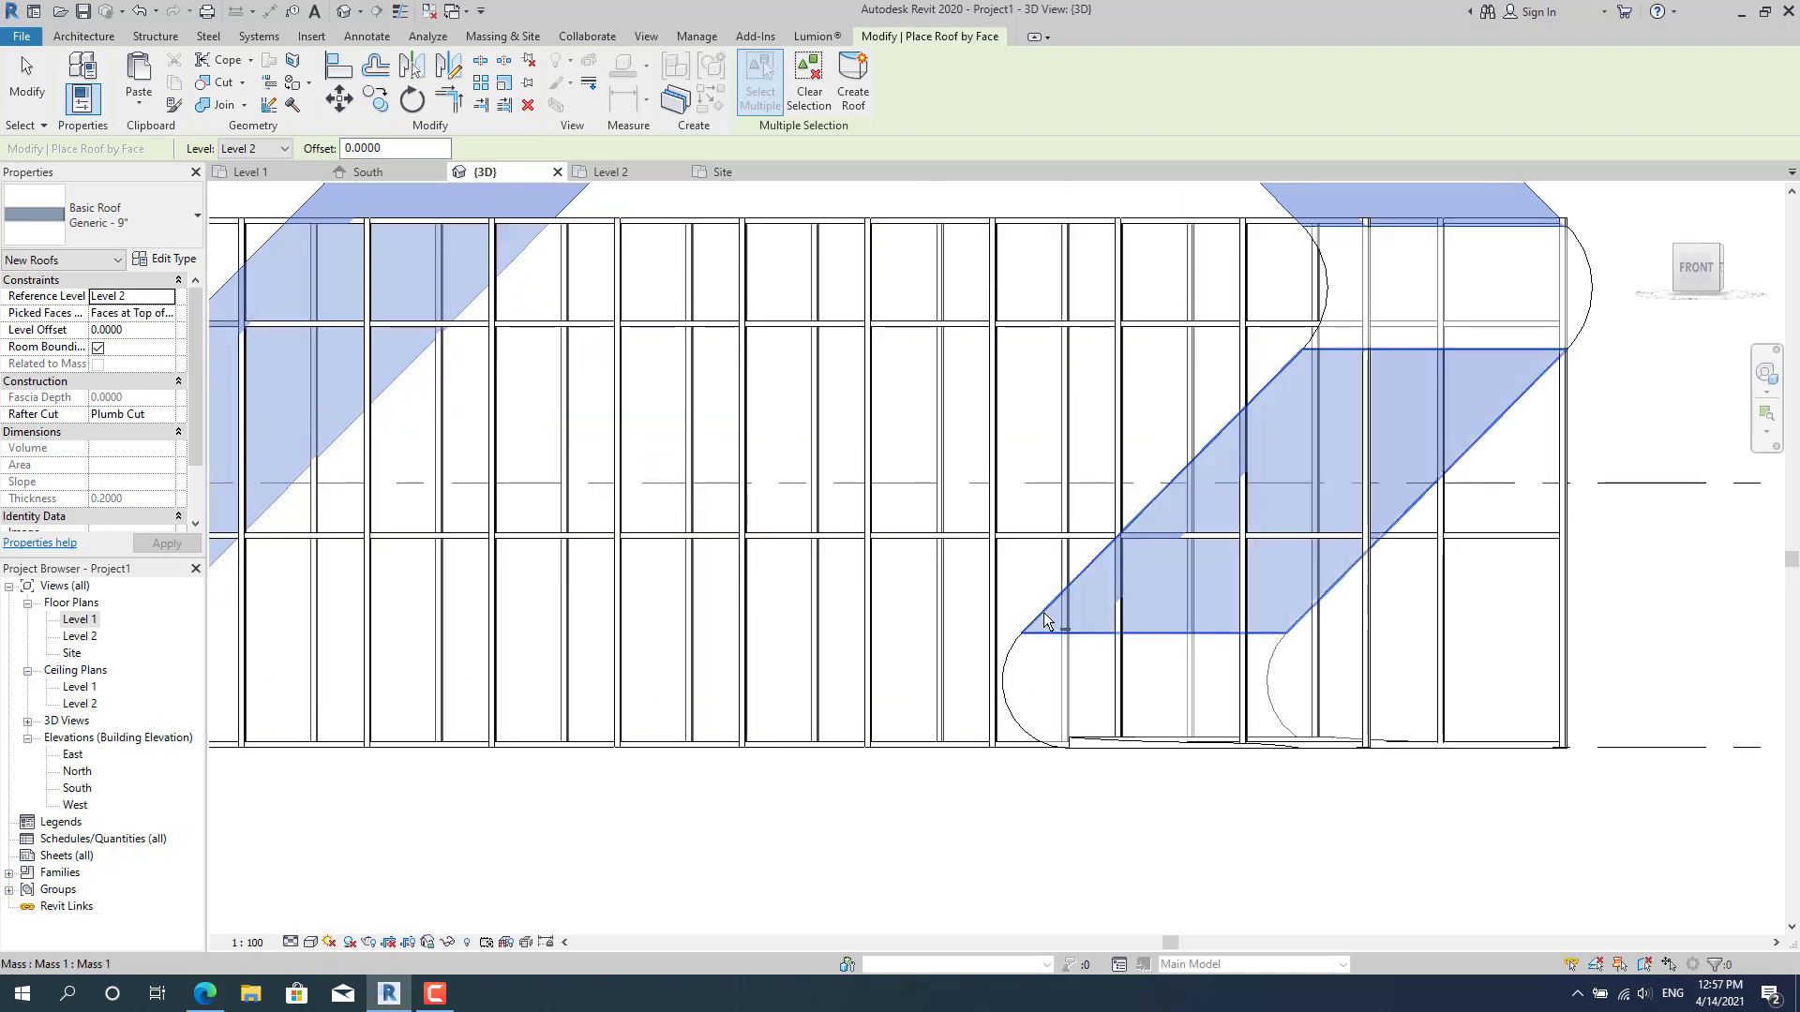
left_click(846, 86)
Create a roof by face over the western ground curve, the long western slope, the rounded peak and the eastern slope.
scroll(1087, 581, "down", 6)
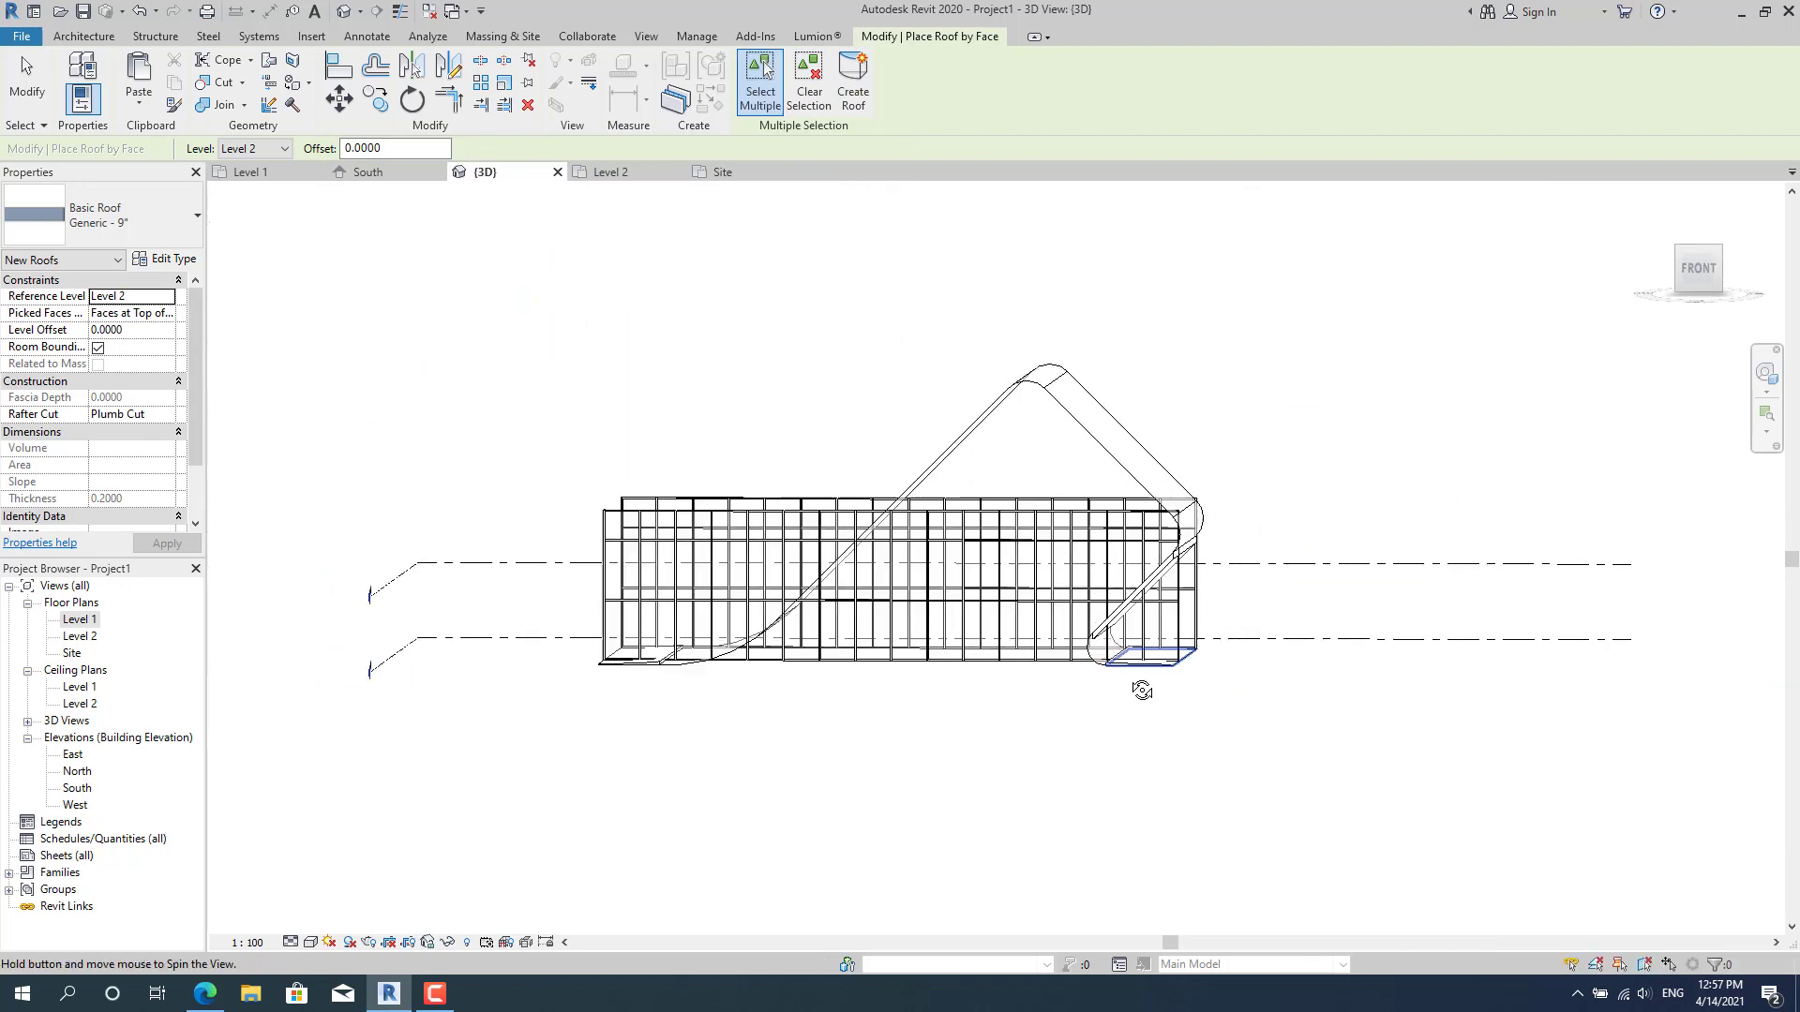
middle_click_drag(1142, 690, 1116, 683, "shift")
scroll(1057, 455, "up", 3)
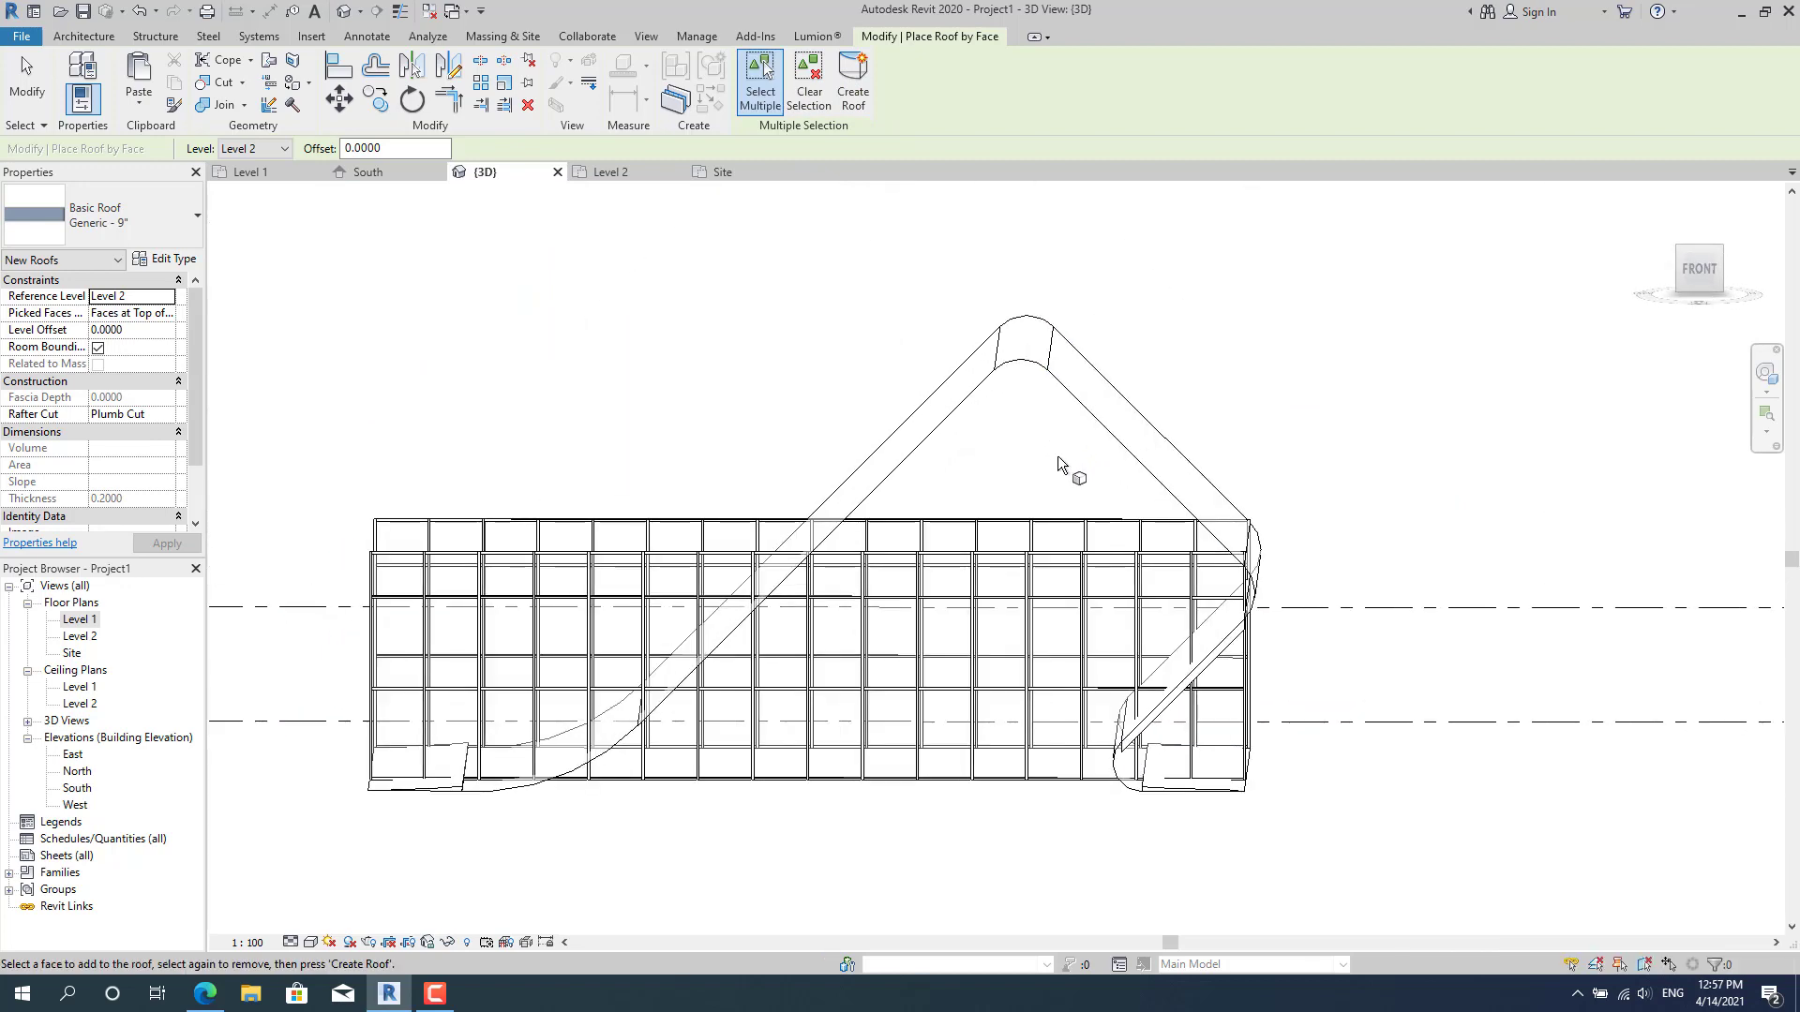
left_click(947, 415)
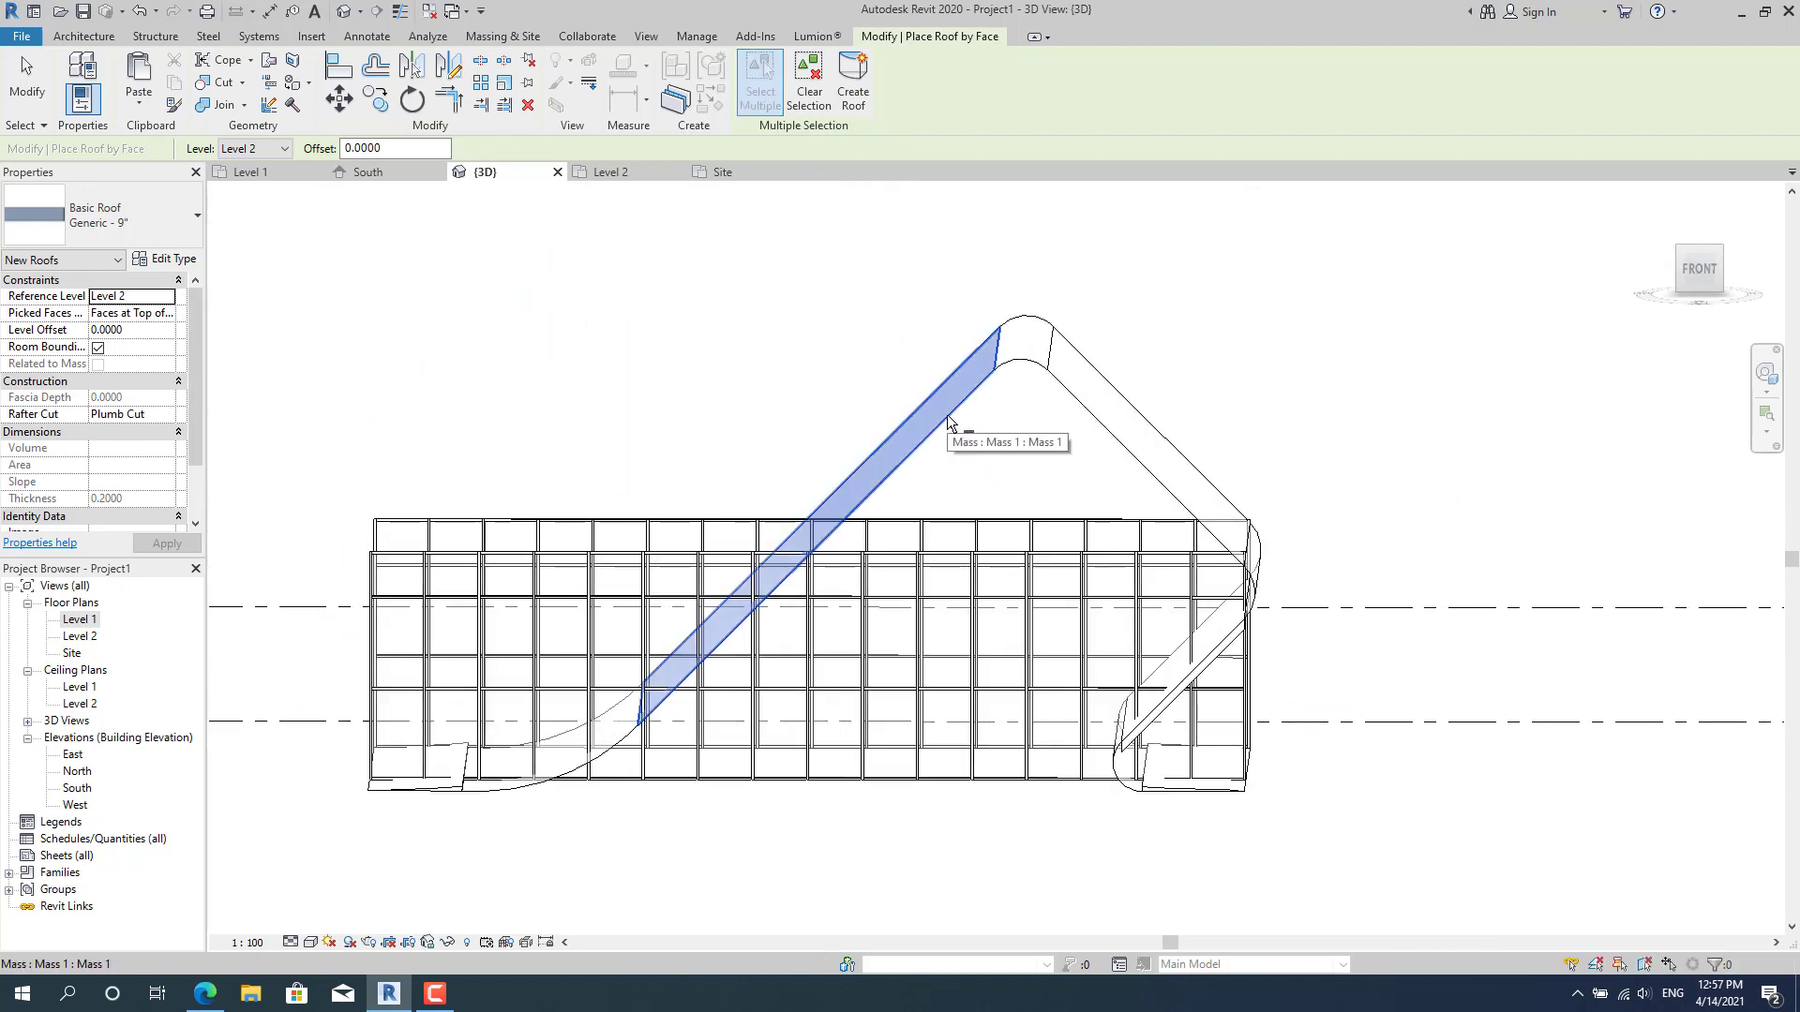
left_click(1106, 419)
left_click(1039, 367)
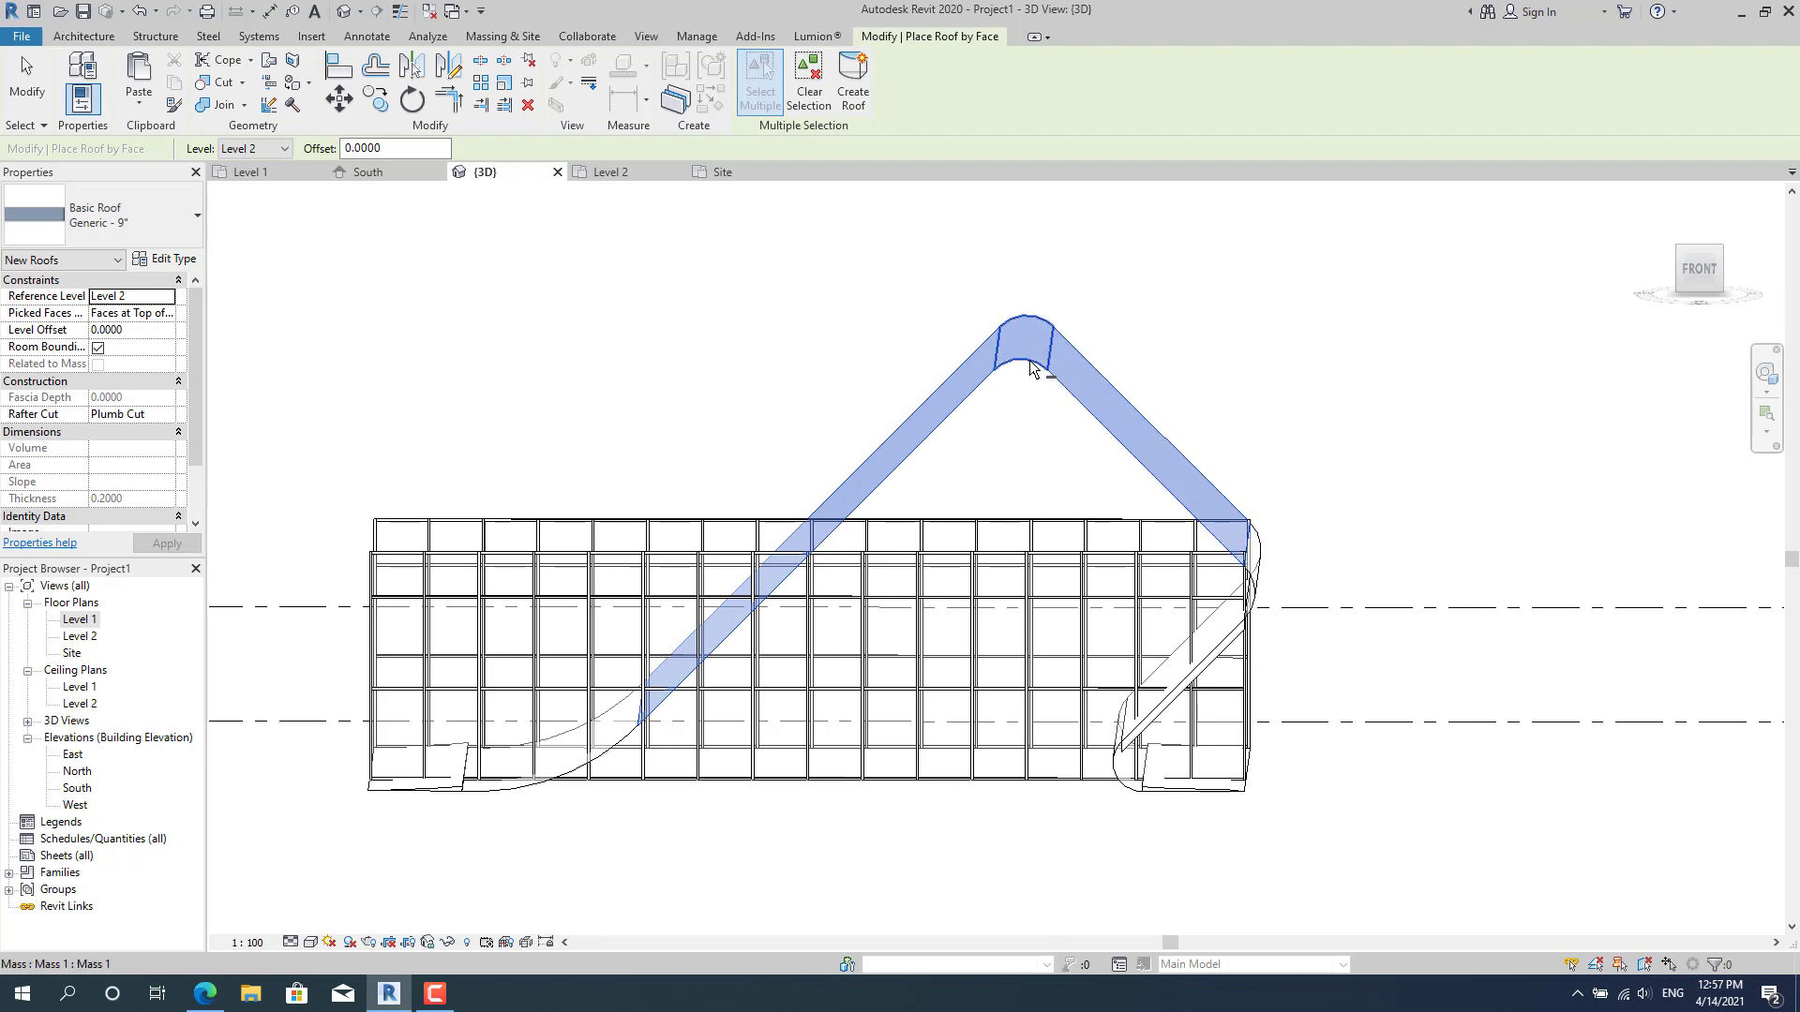
left_click(628, 754)
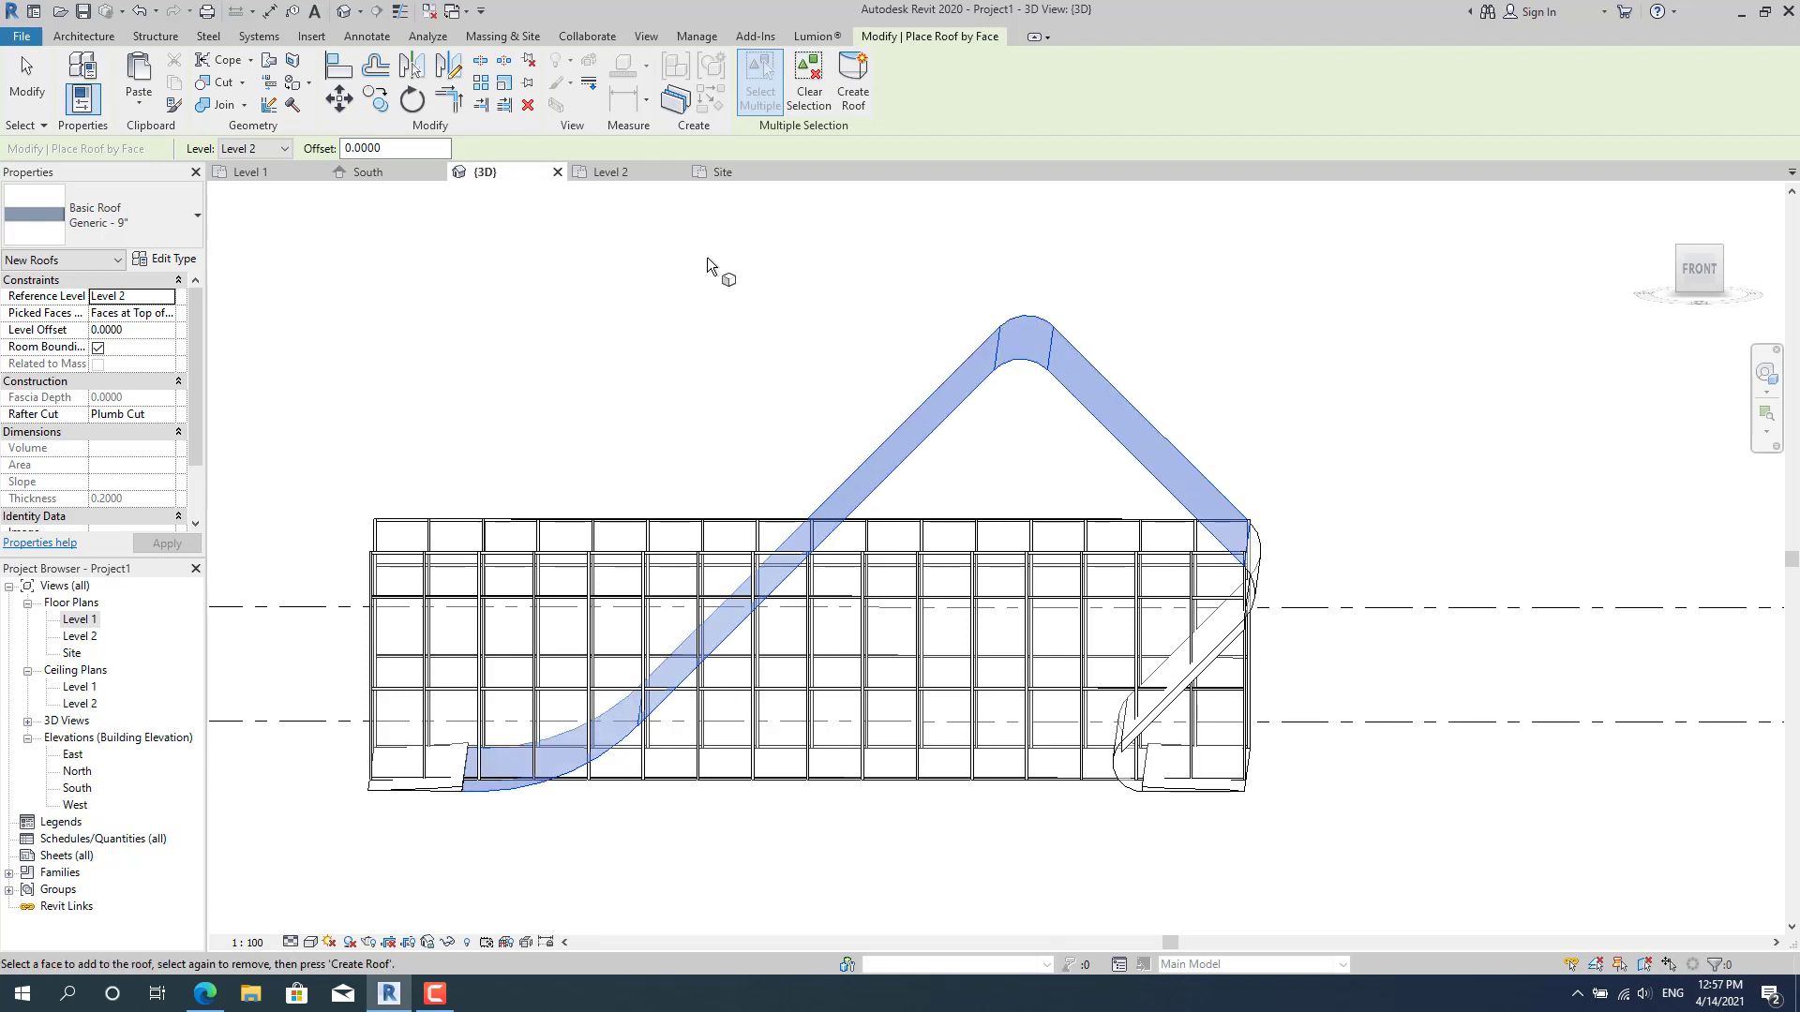
left_click(853, 82)
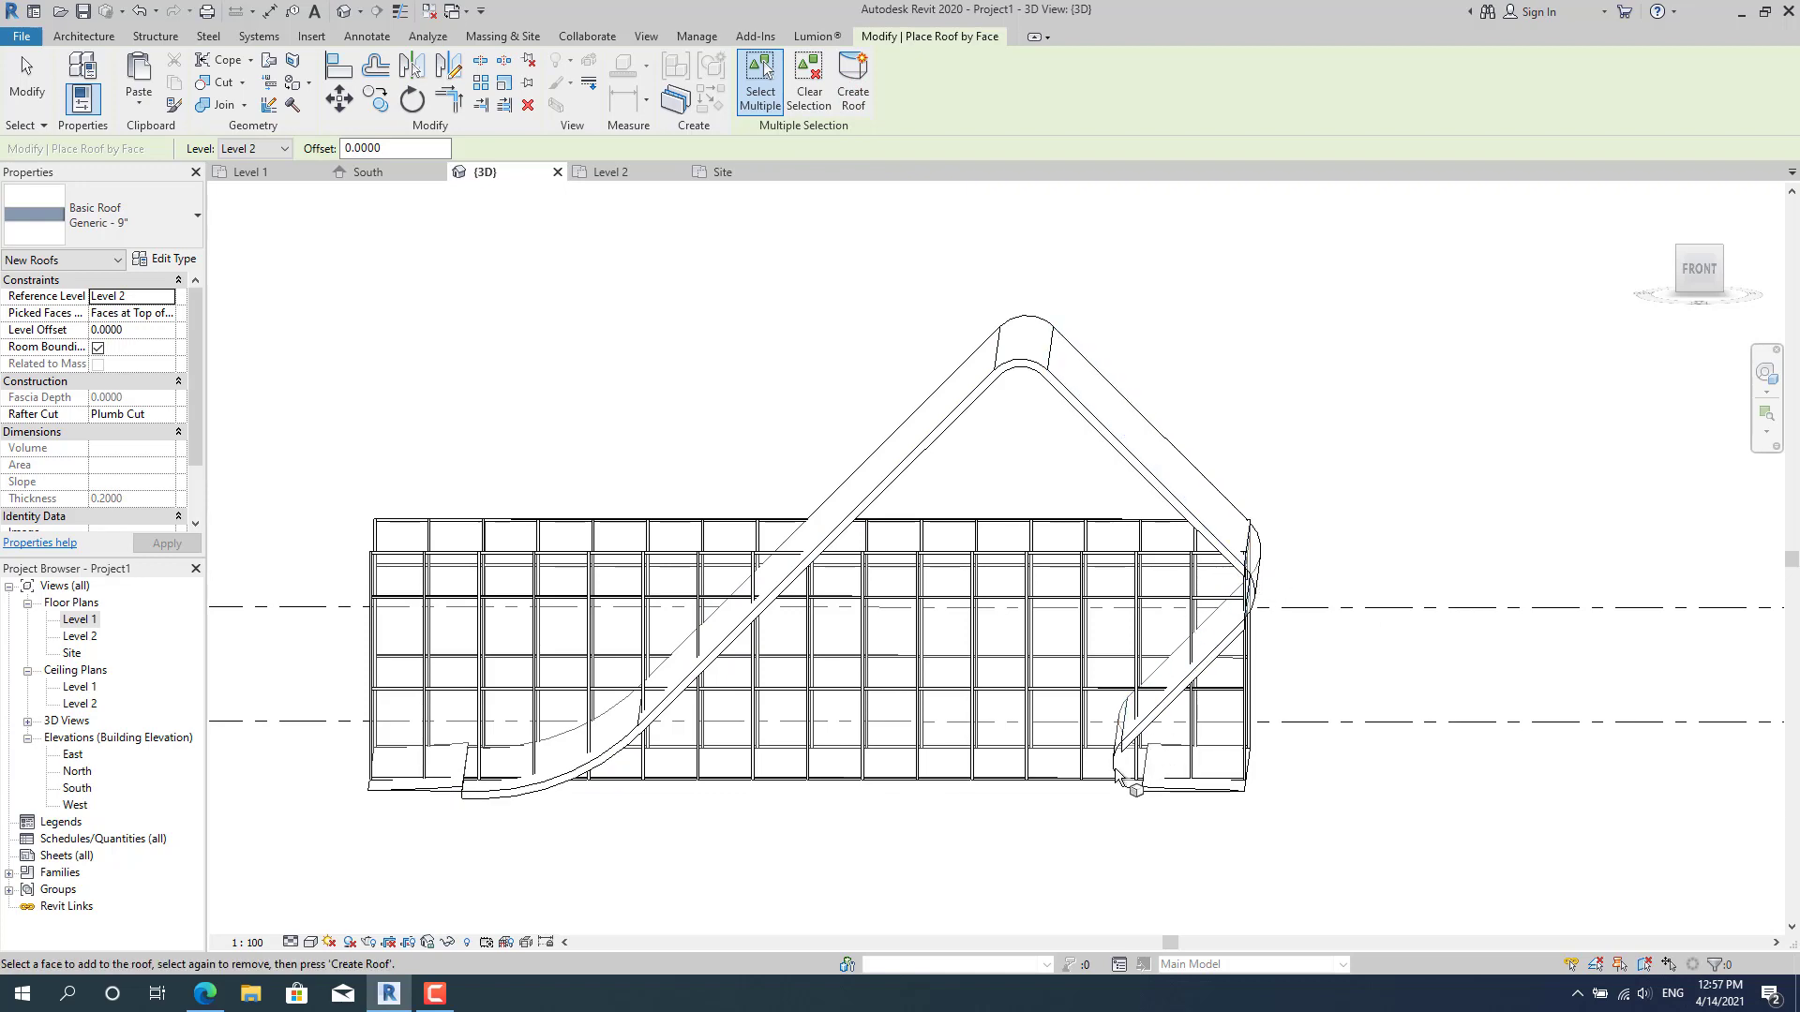
key("Escape")
scroll(1116, 790, "up", 1)
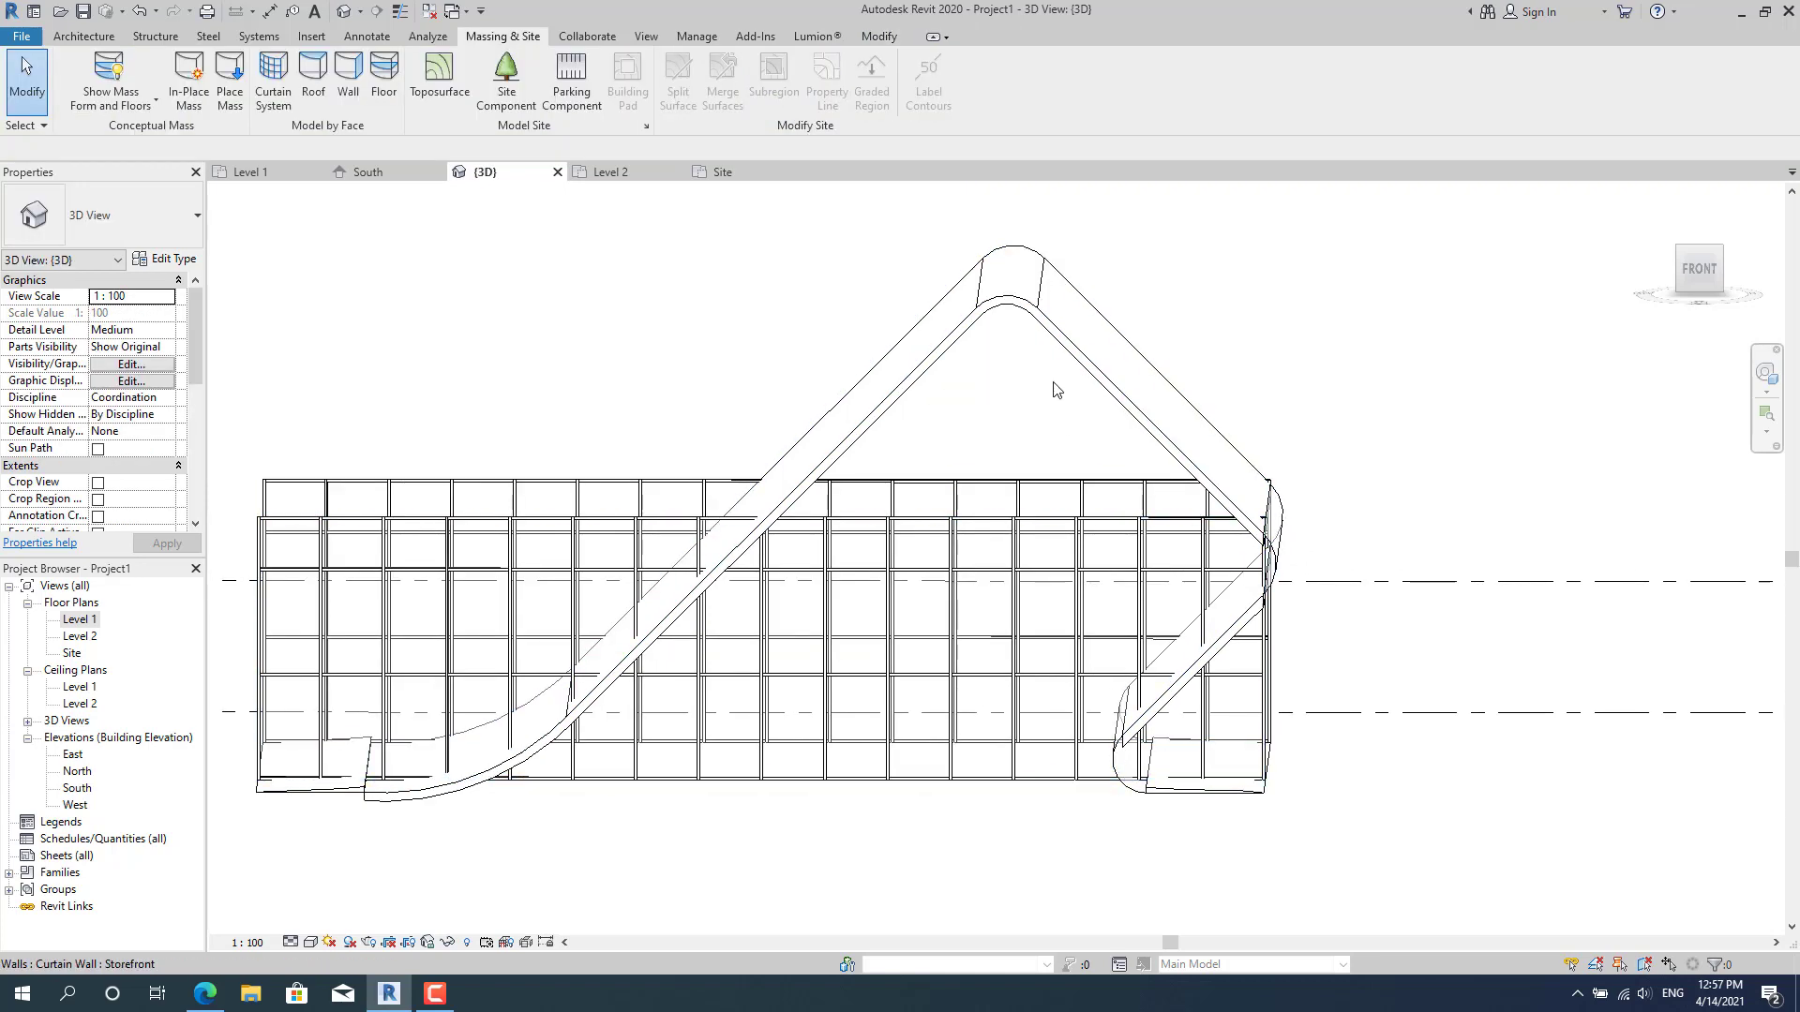
double_click(1122, 784)
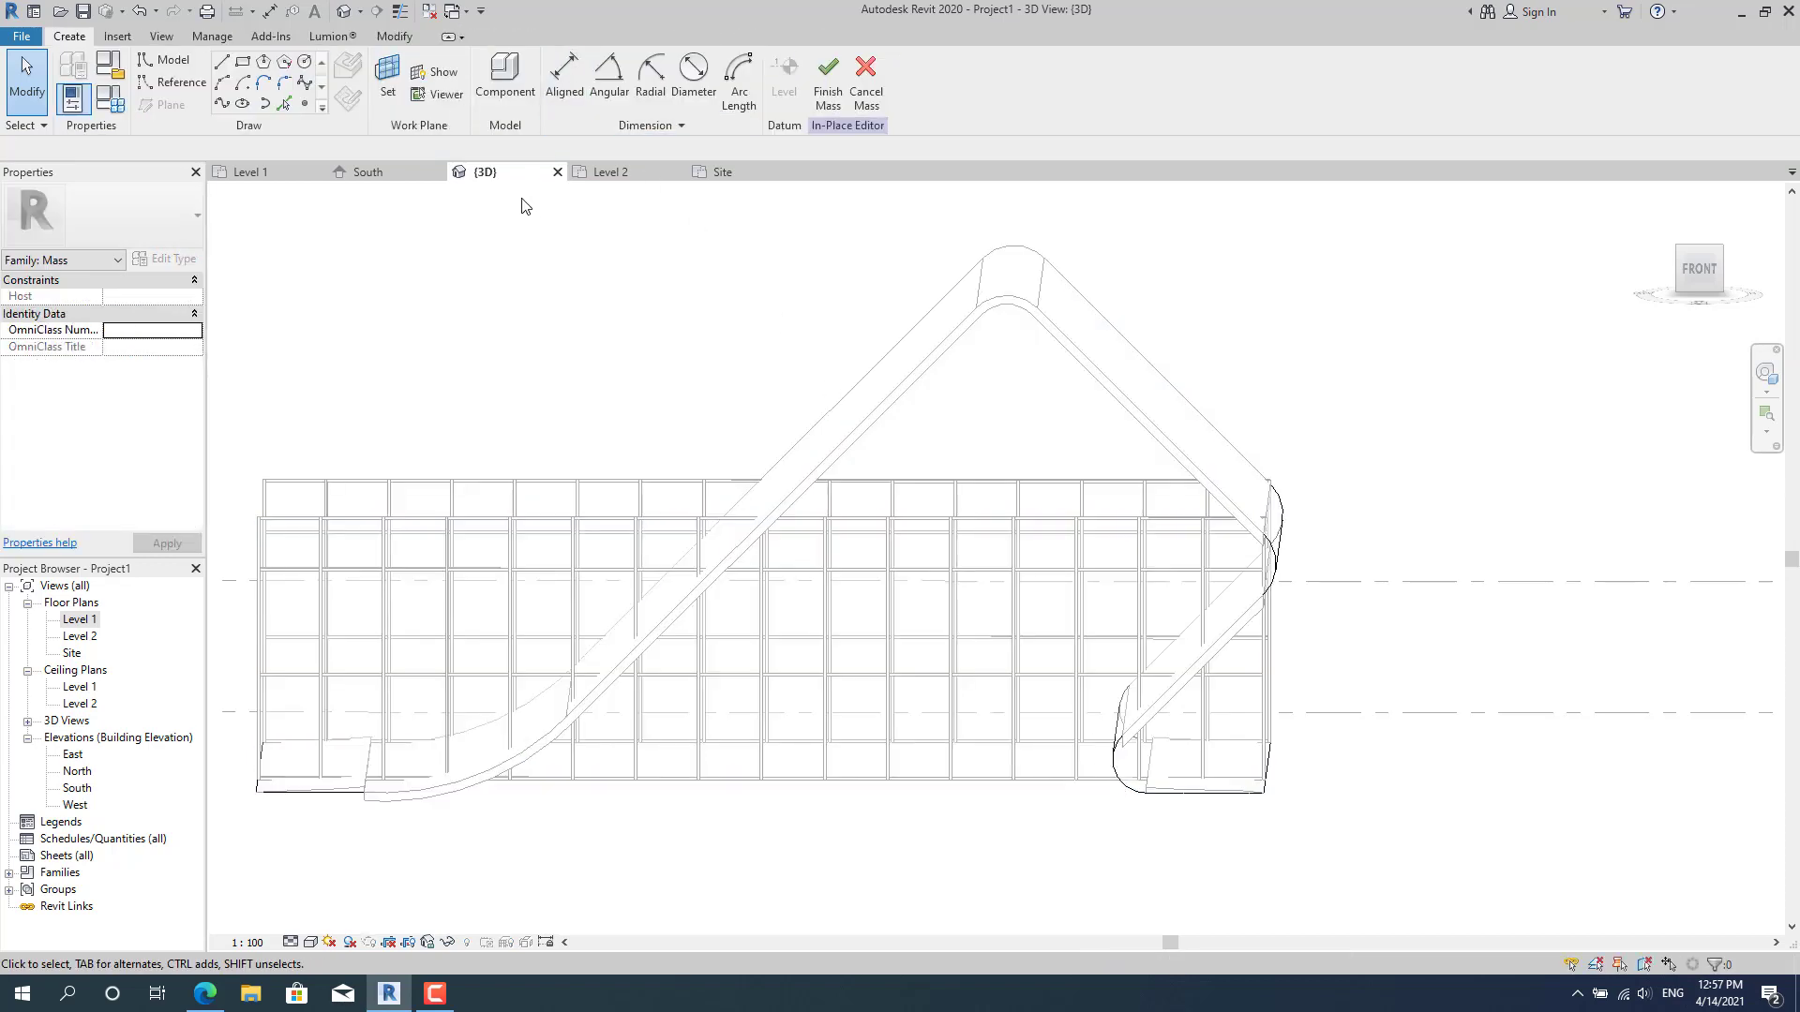
left_click(866, 80)
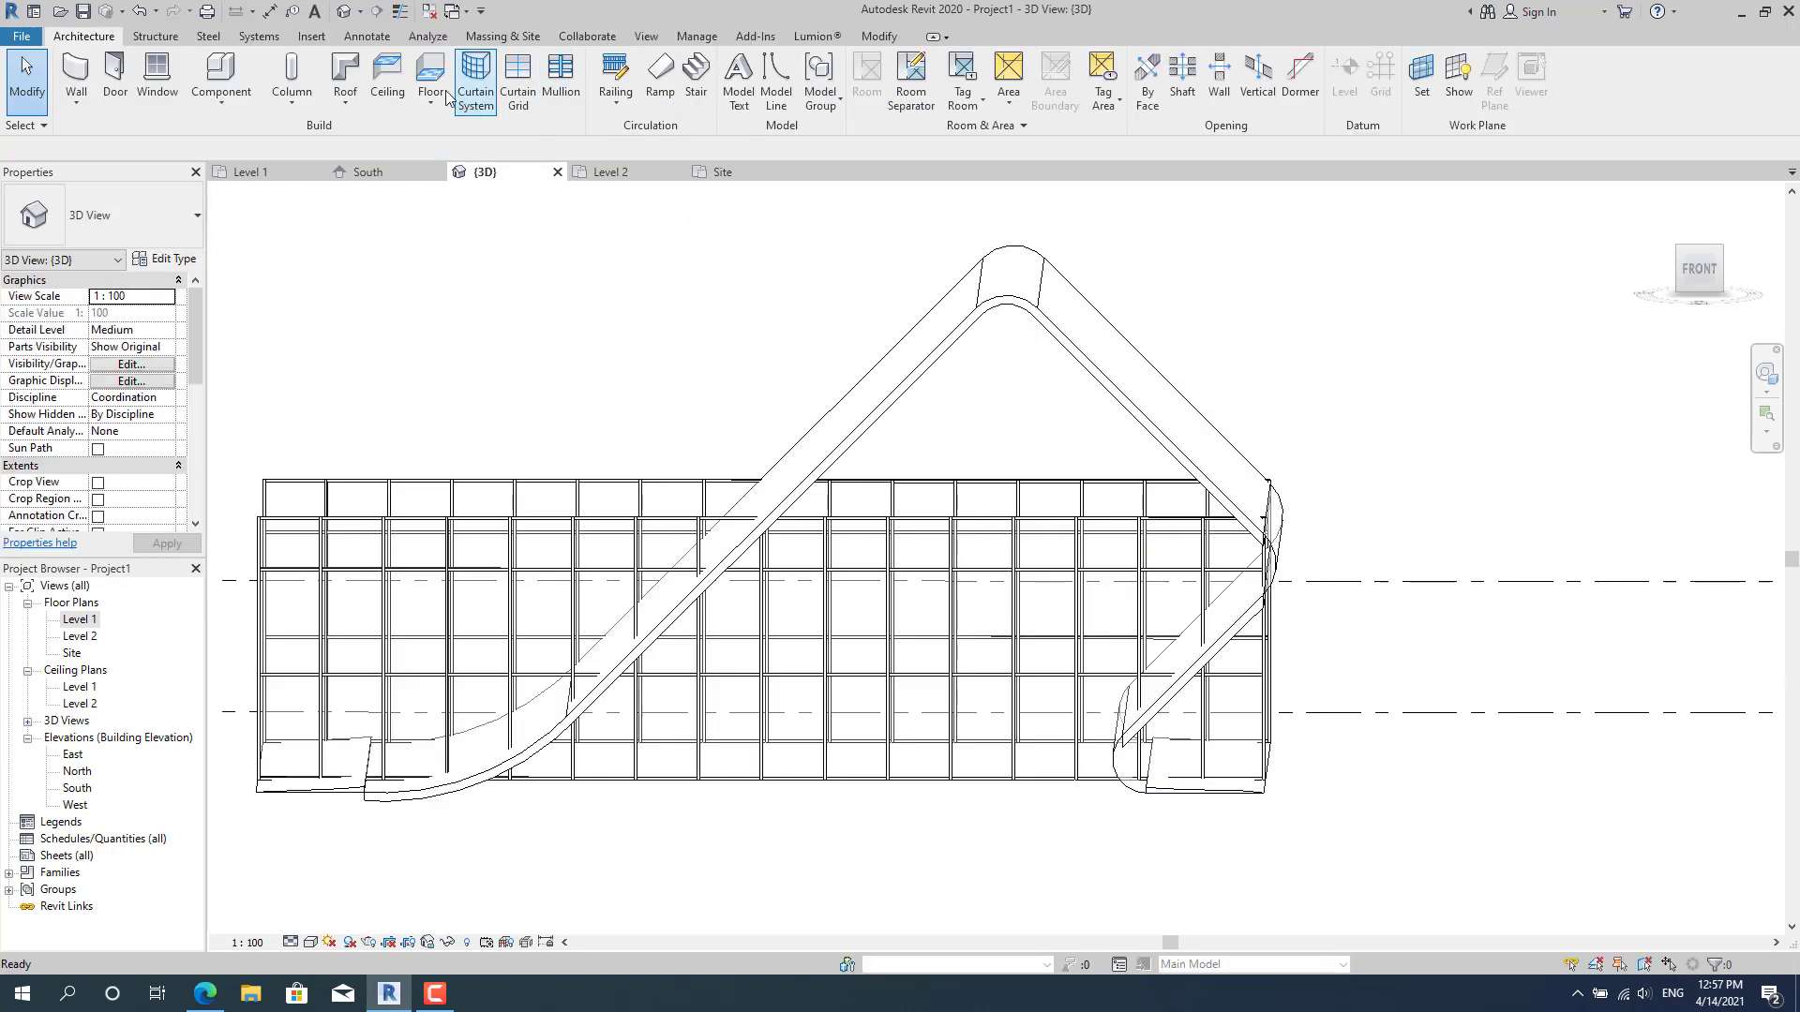
Try to create a wall by face on the ribbon's rounded eastern bend with the Storefront type.
left_click(478, 39)
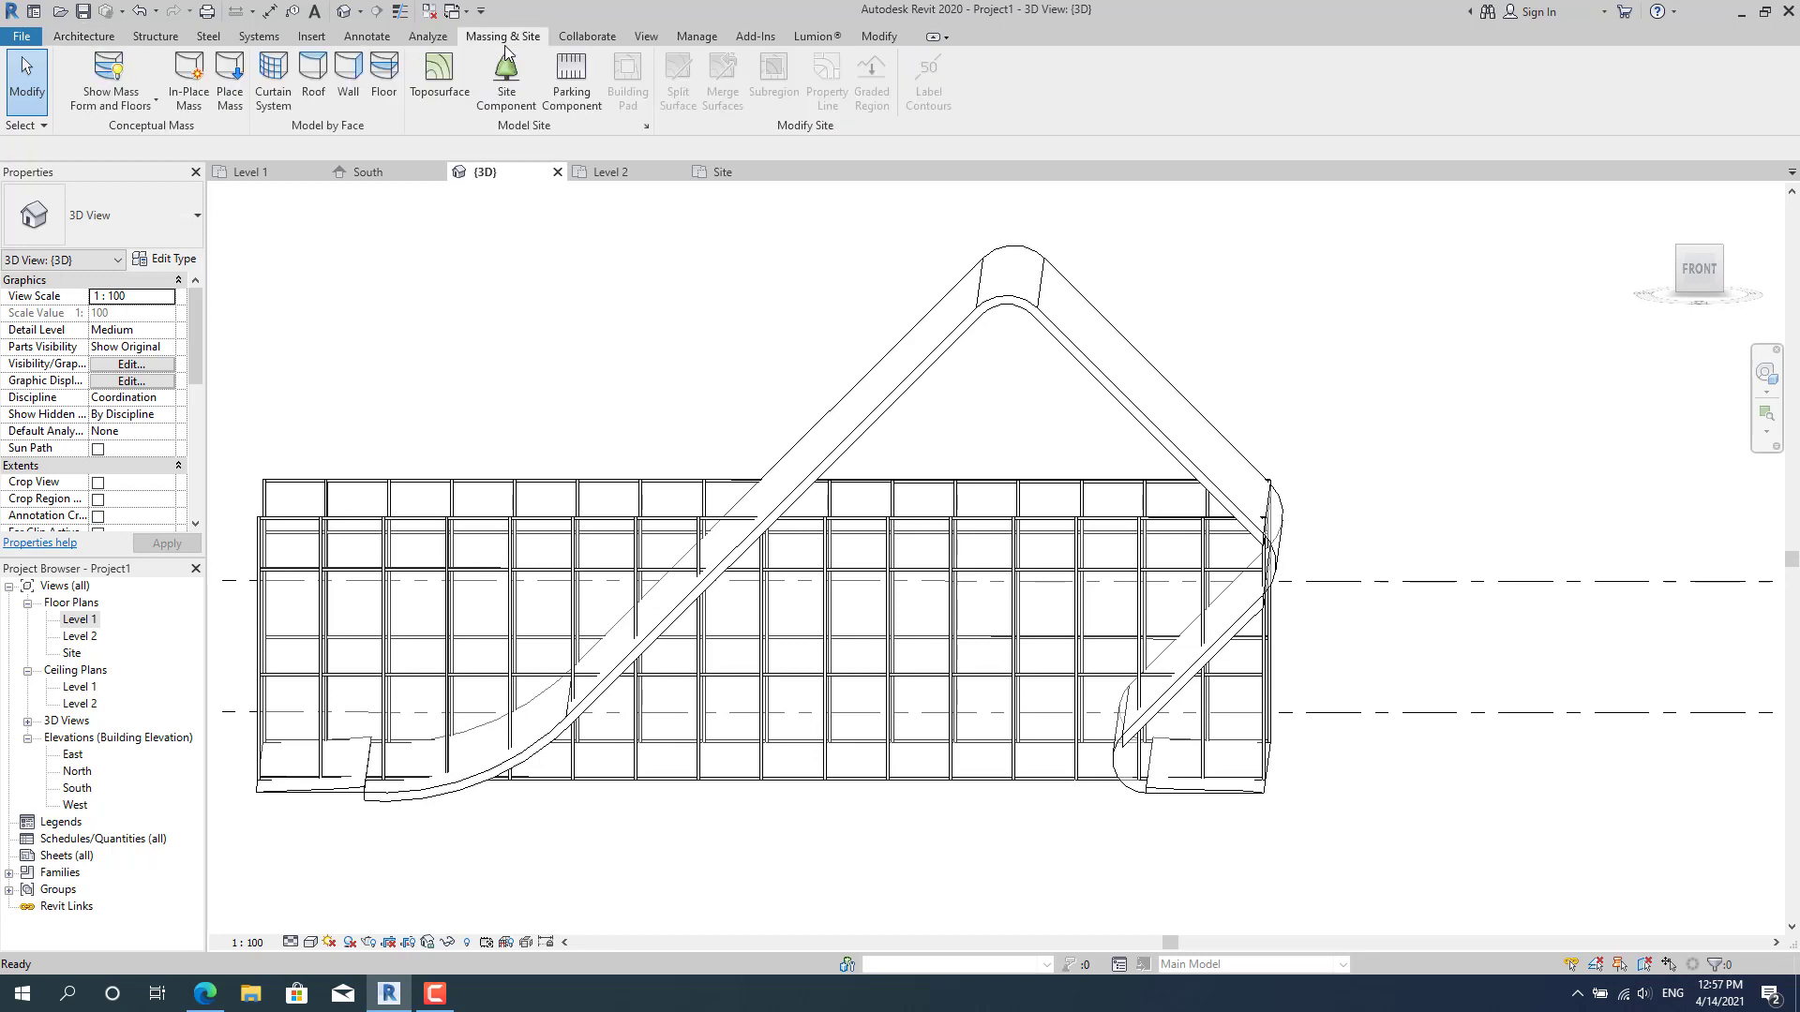
left_click(361, 87)
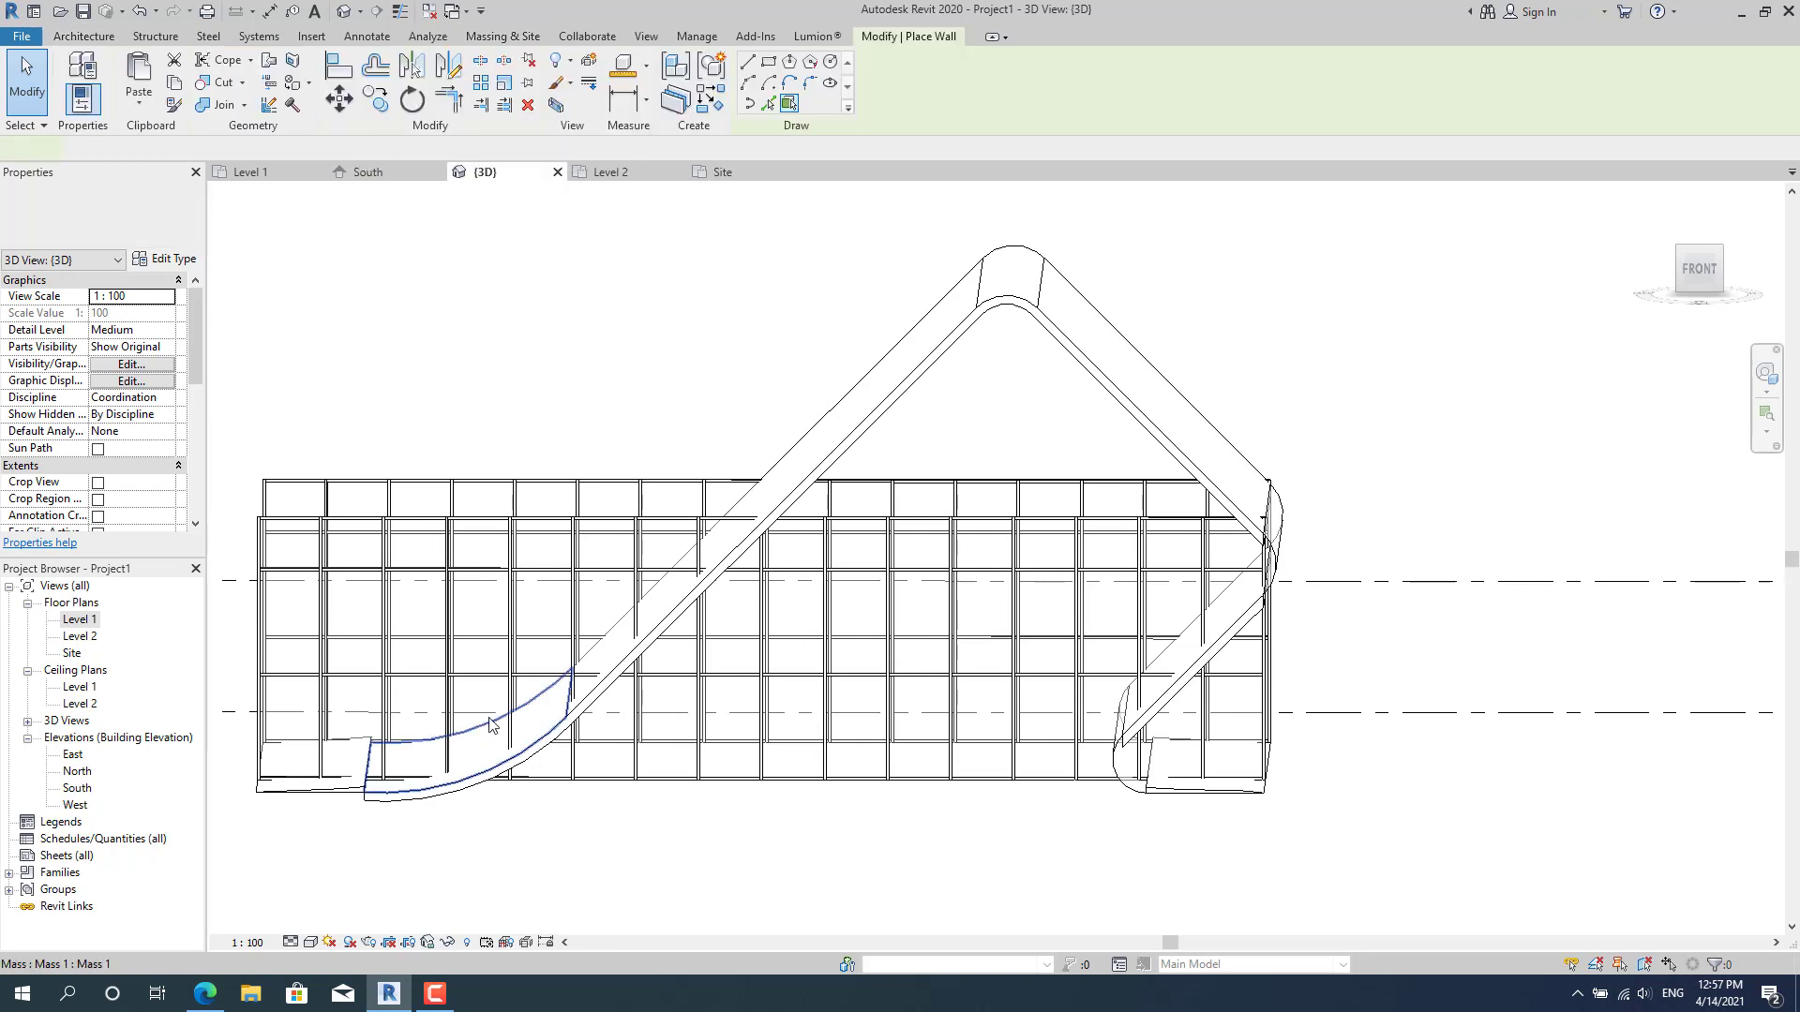
left_click(1284, 529)
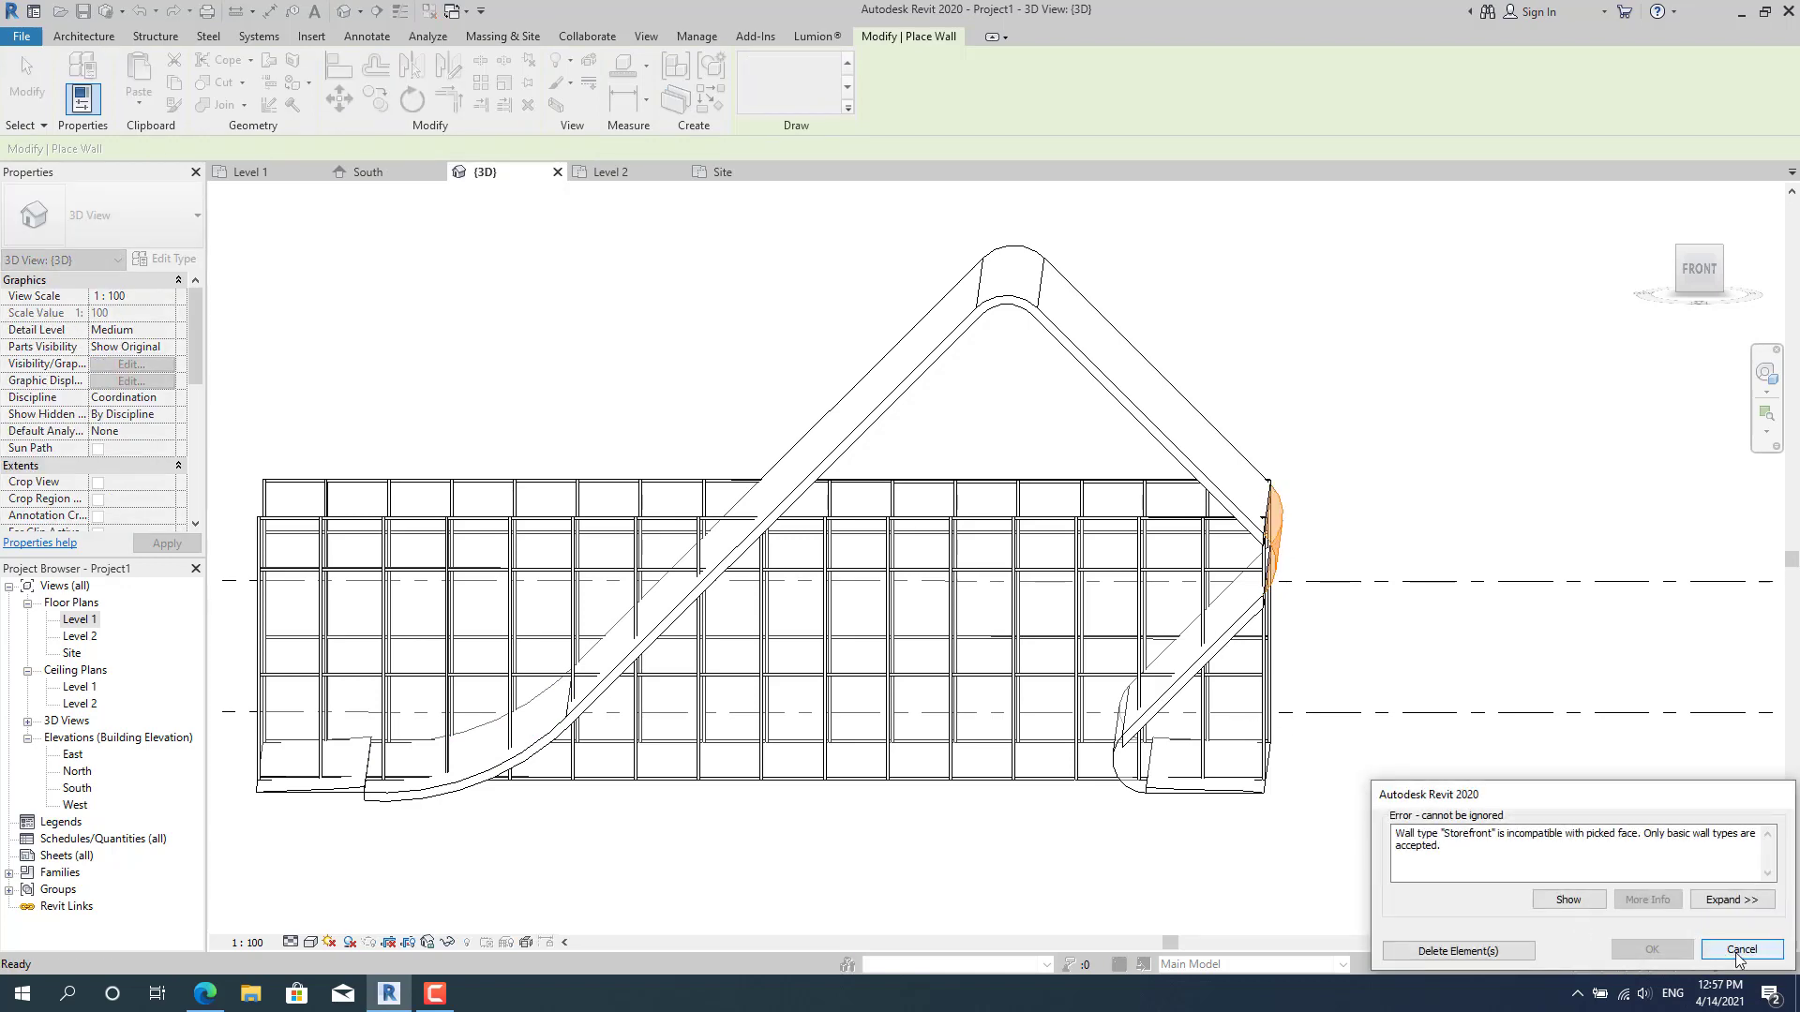
left_click(1741, 949)
key("Escape")
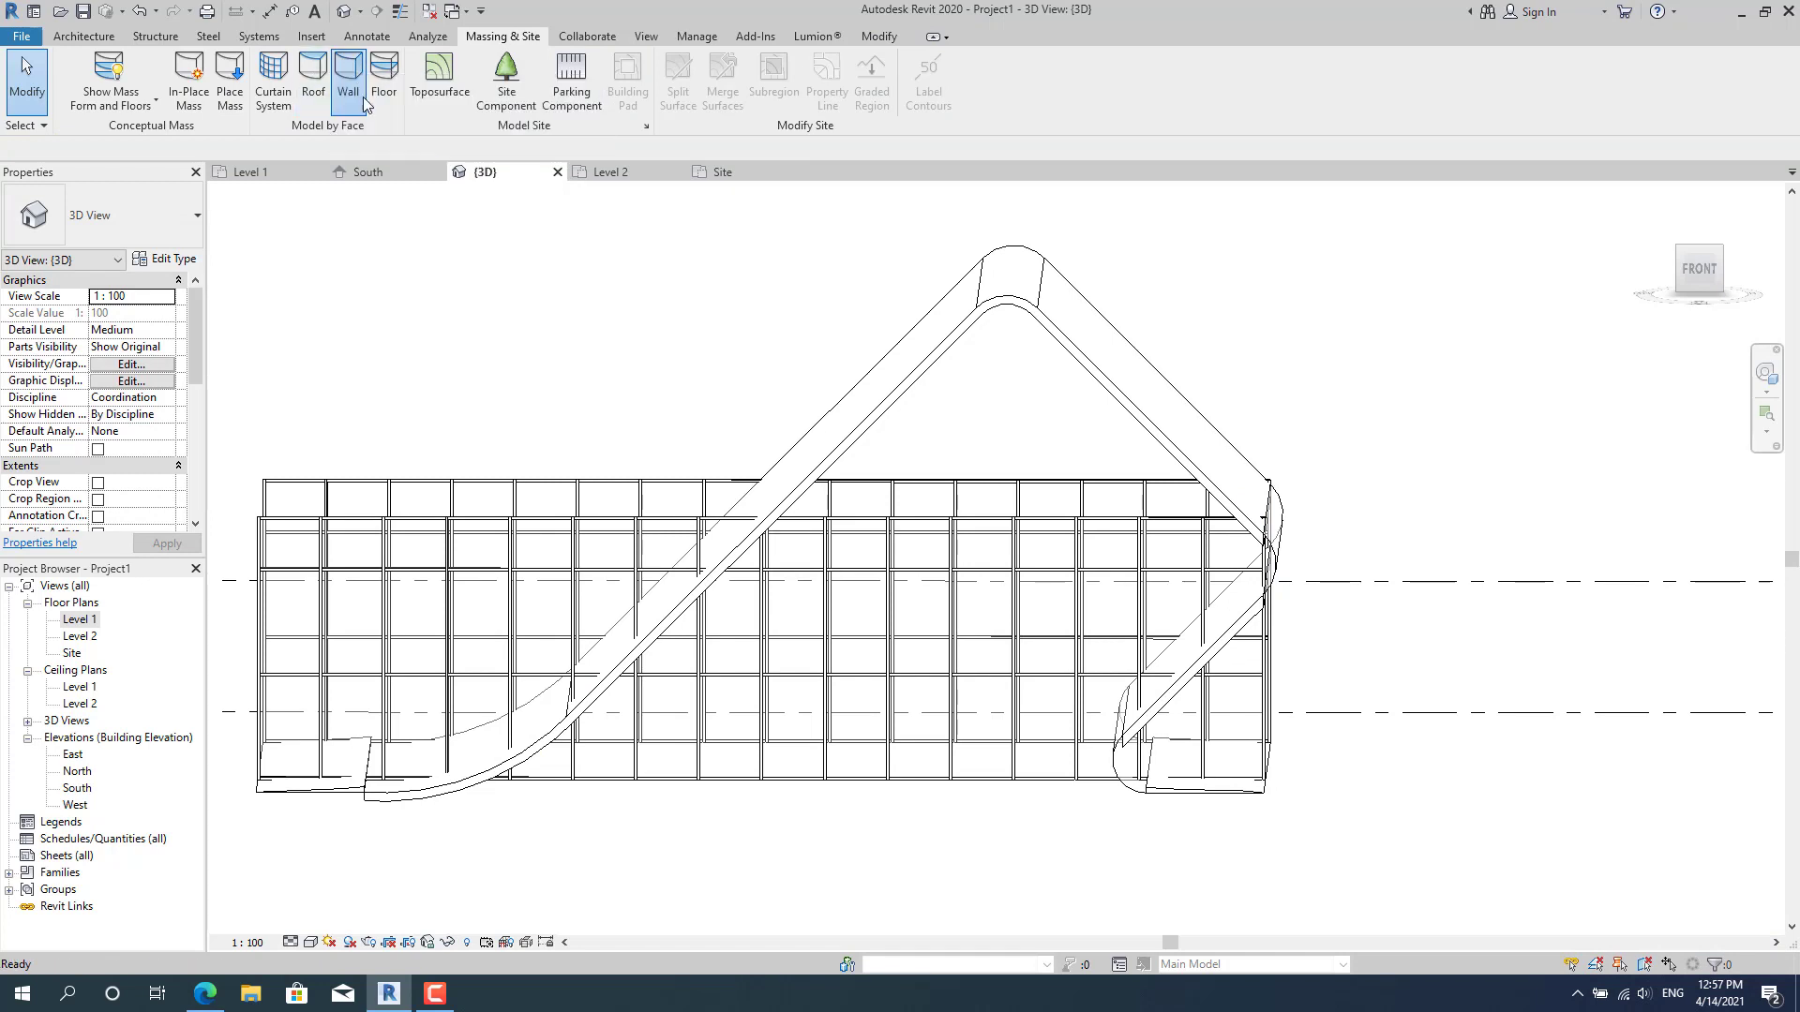
left_click(365, 103)
left_click(1285, 549)
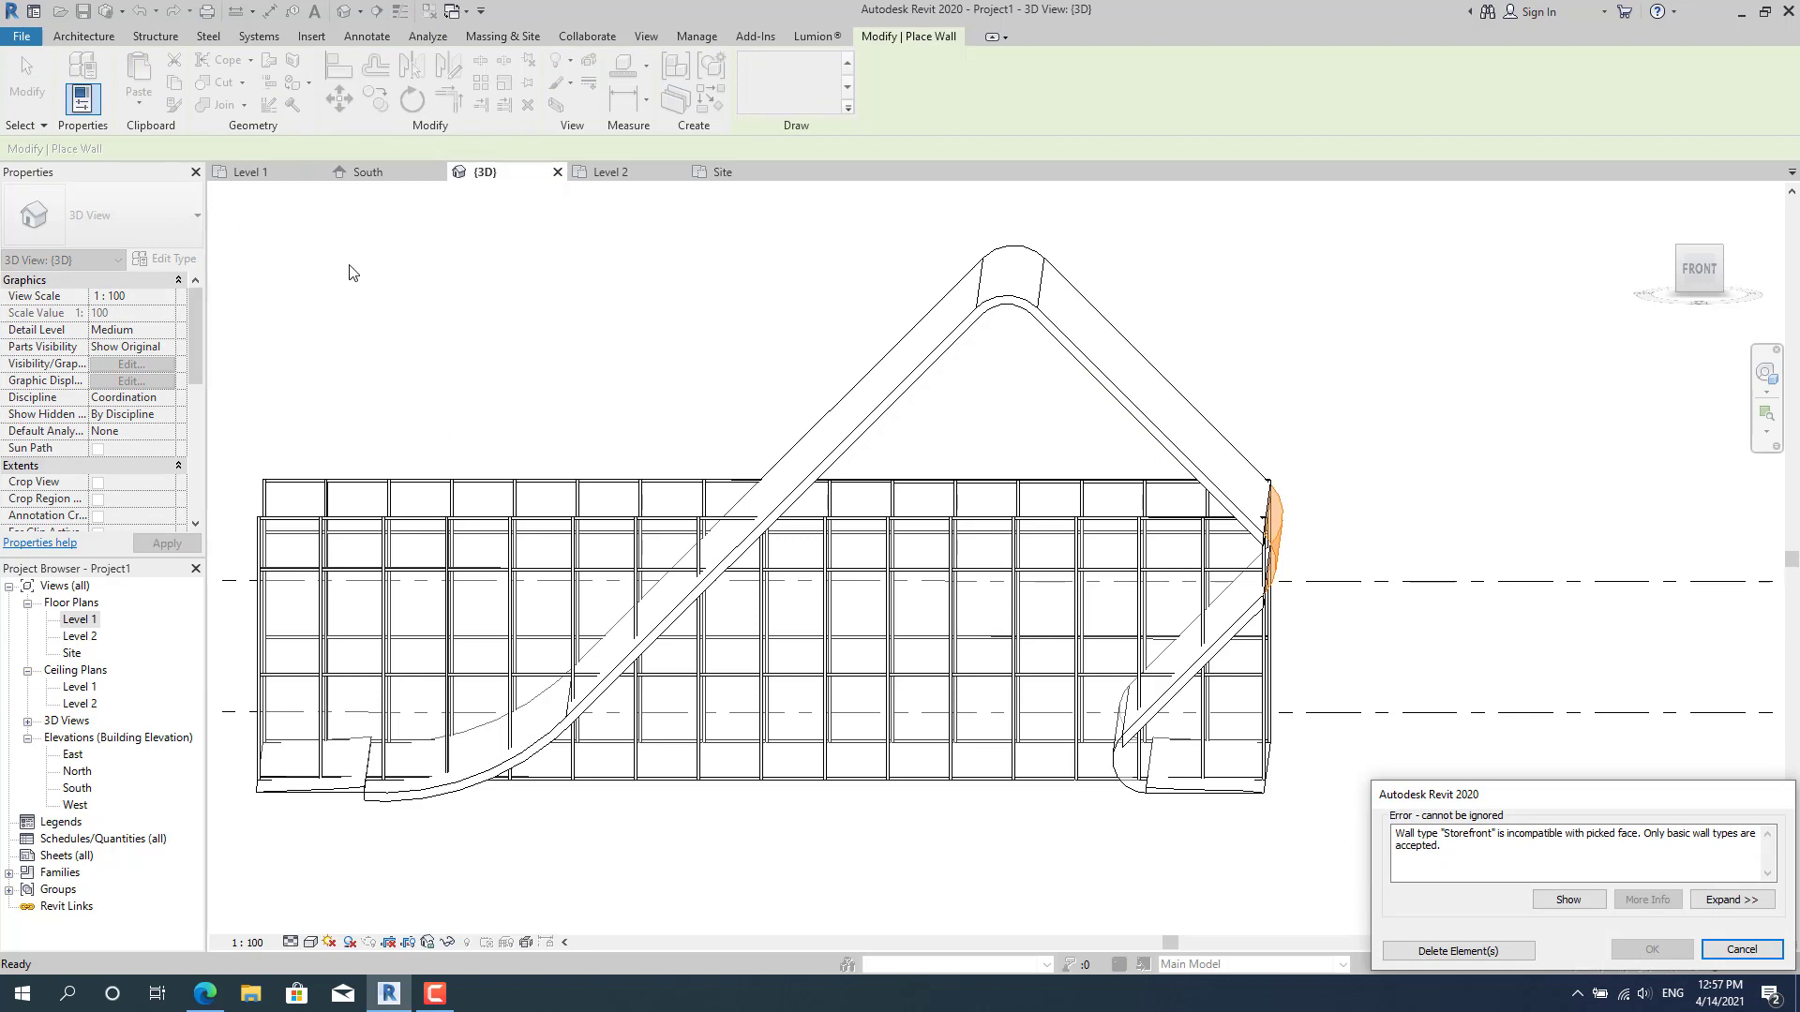
left_click(1742, 949)
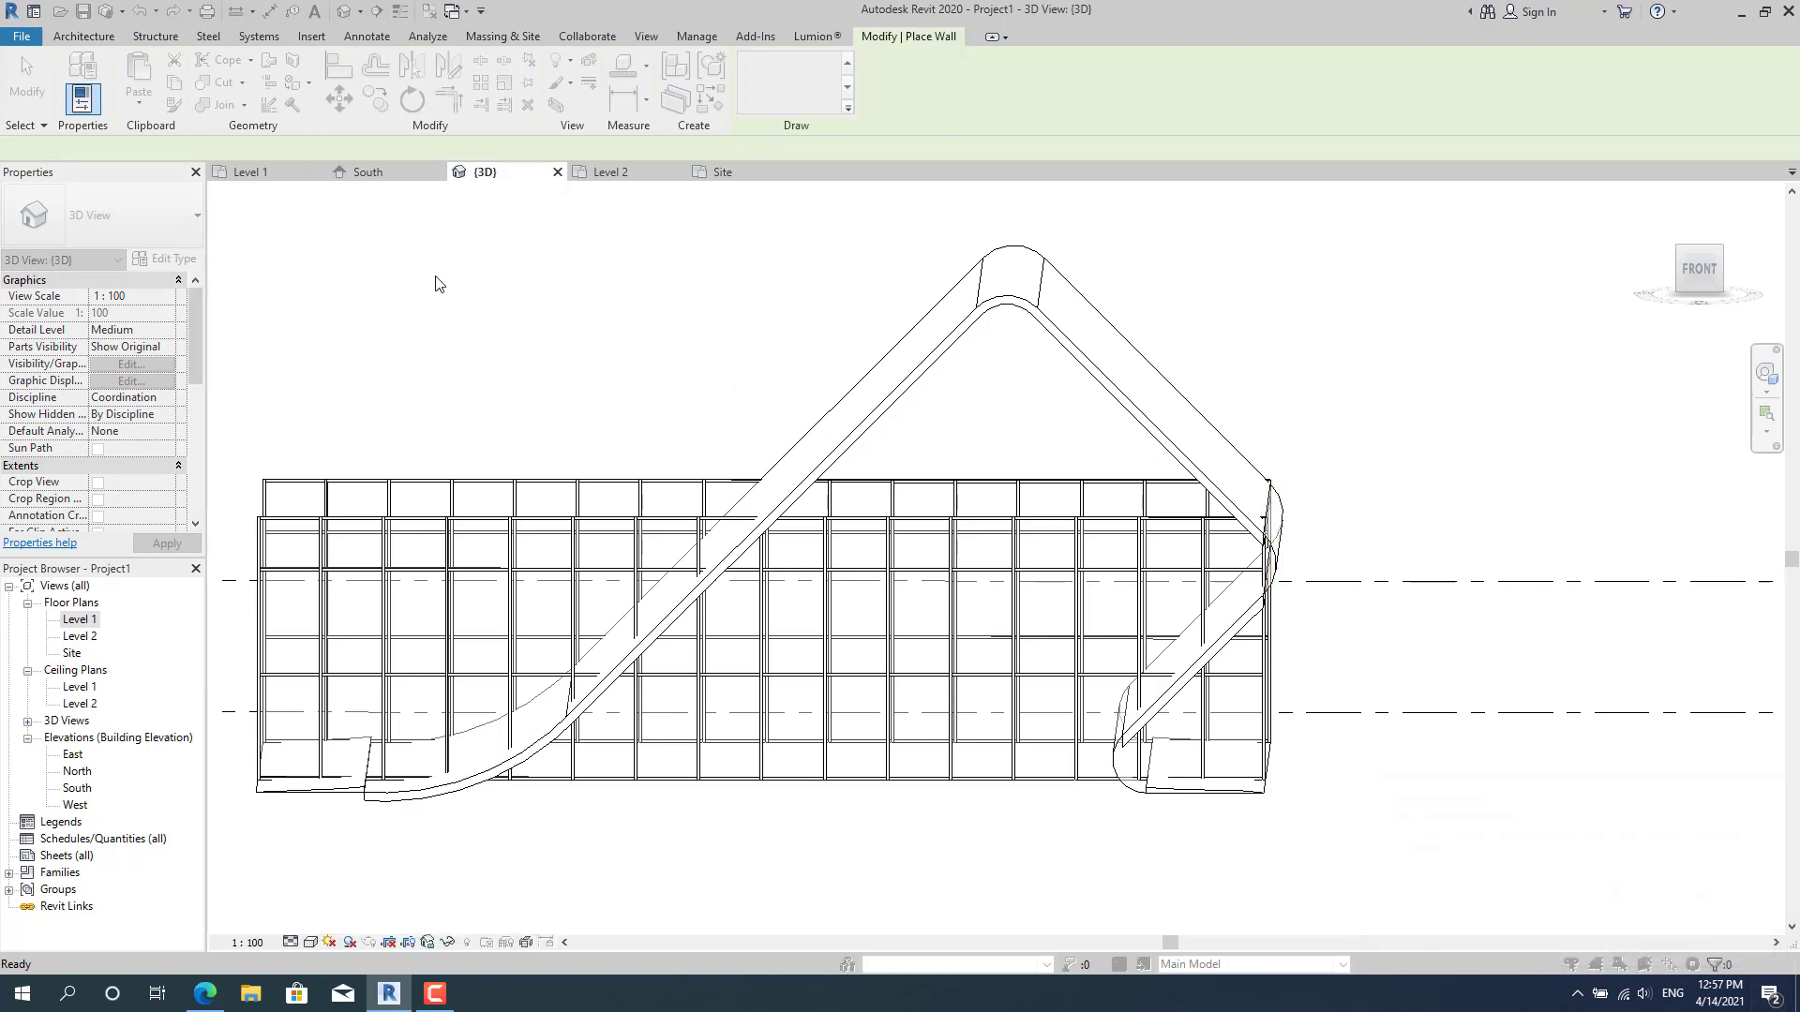
key("Escape")
left_click(113, 225)
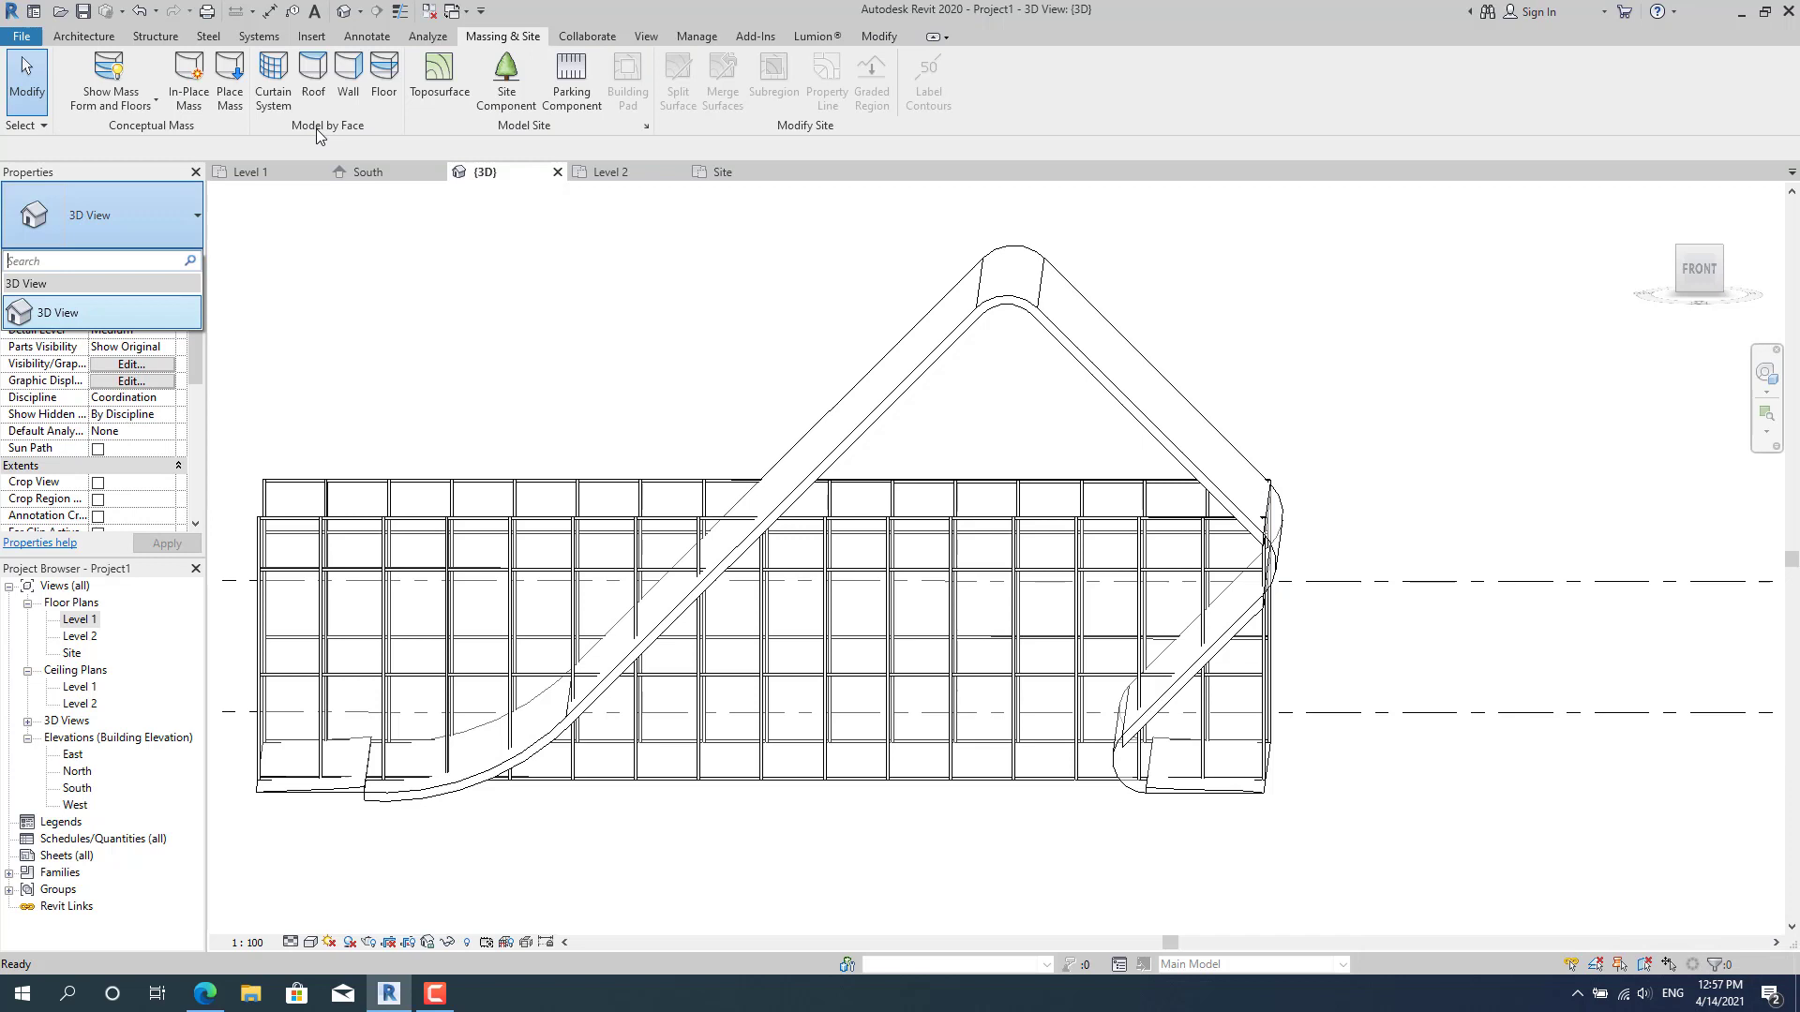
Create Generic - 8" walls by face on the rounded eastern bend and the lower curve beneath the inclined roof.
left_click(343, 89)
left_click(112, 215)
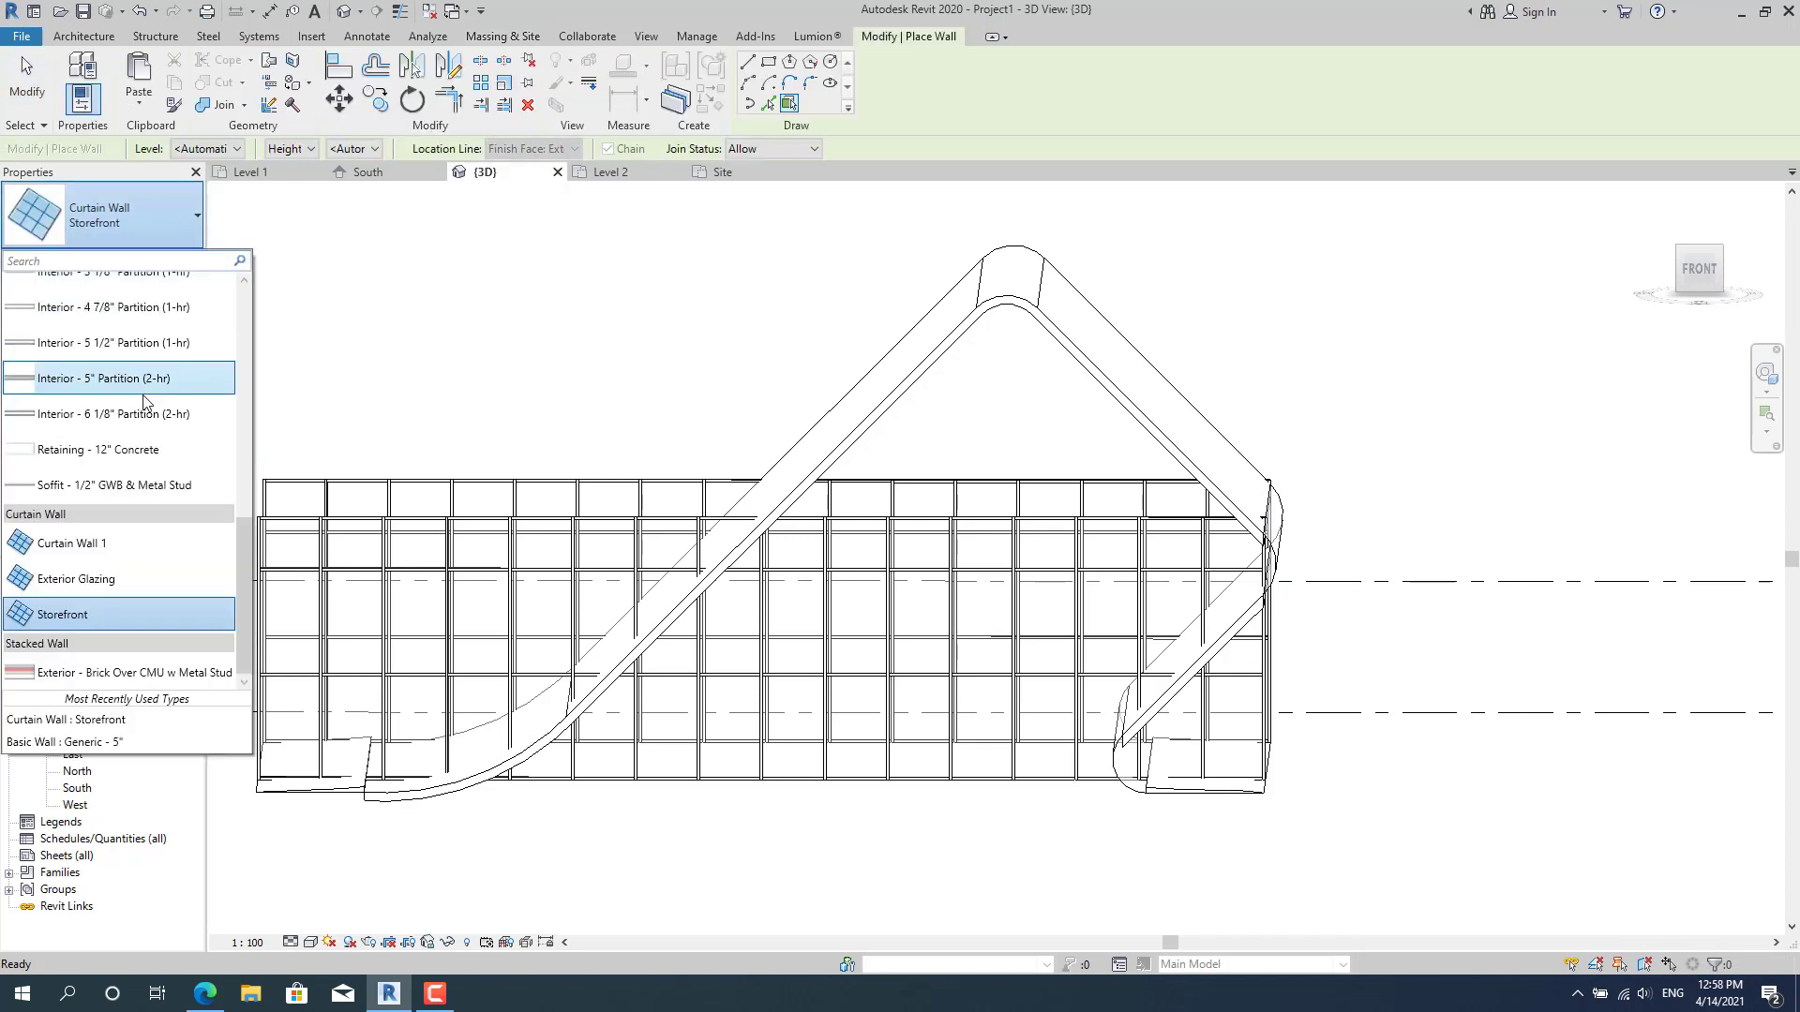
scroll(145, 401, "up", 3)
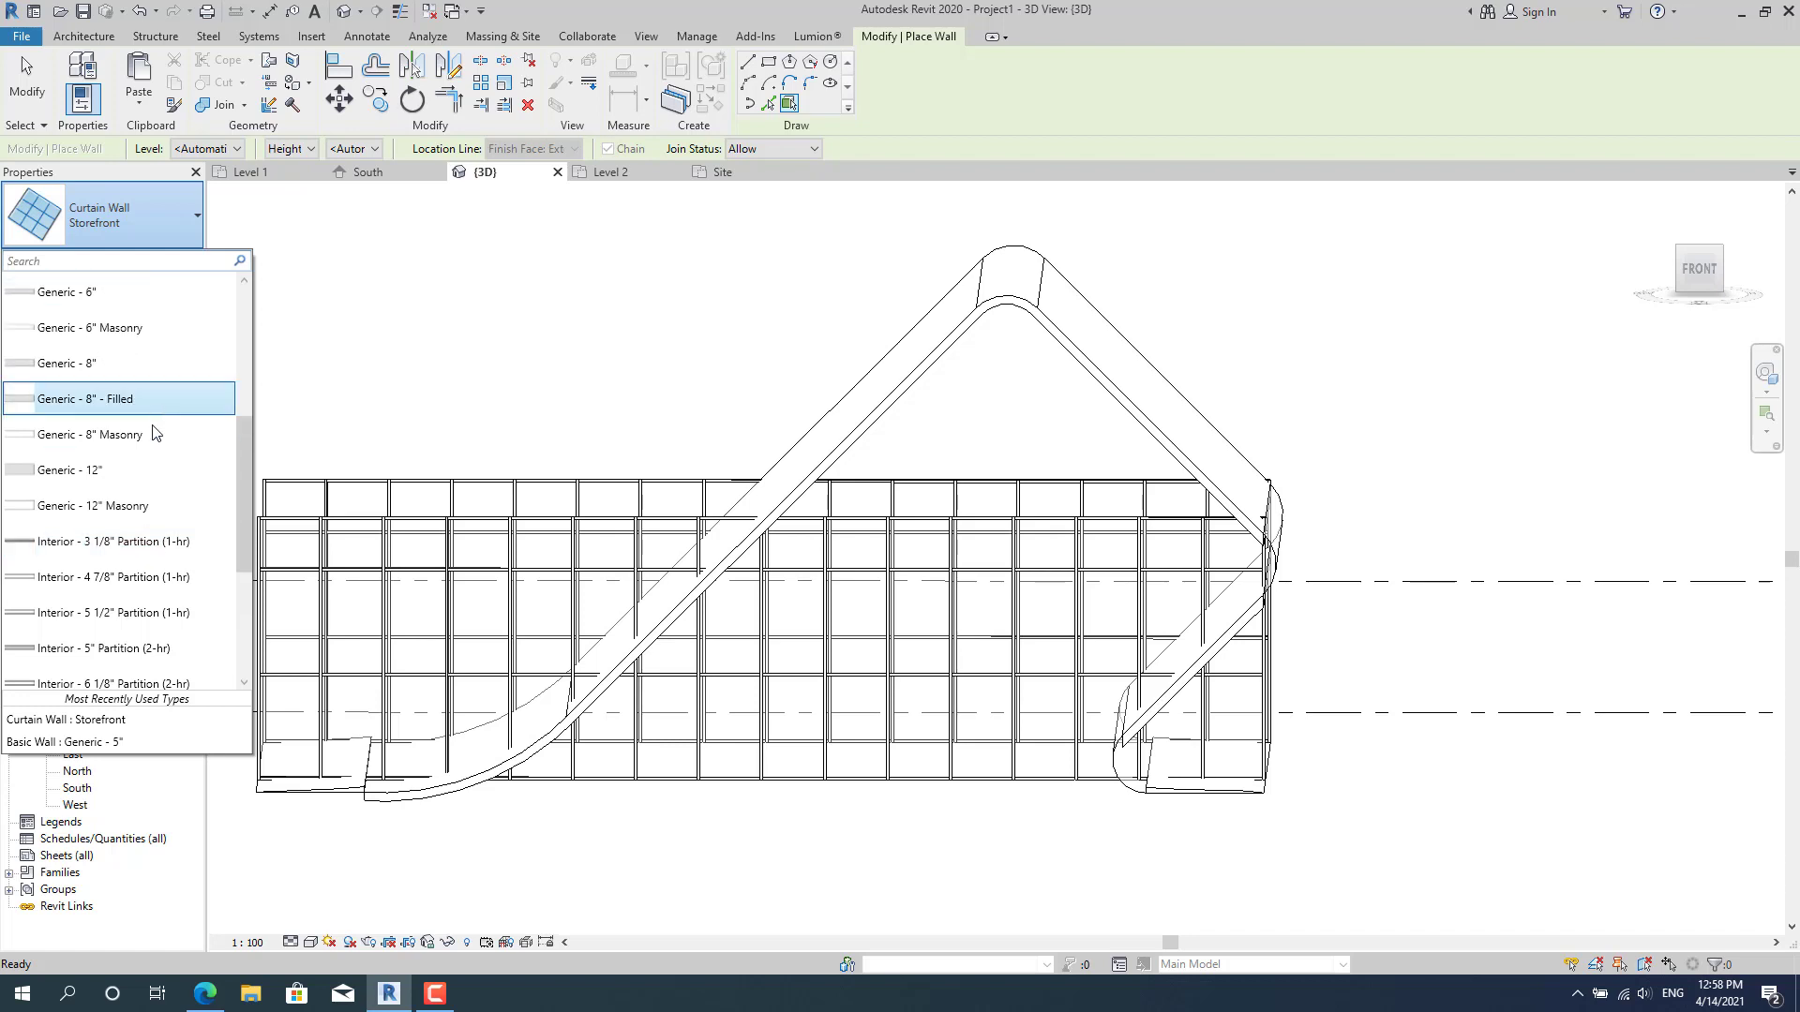
scroll(156, 432, "up", 1)
left_click(150, 453)
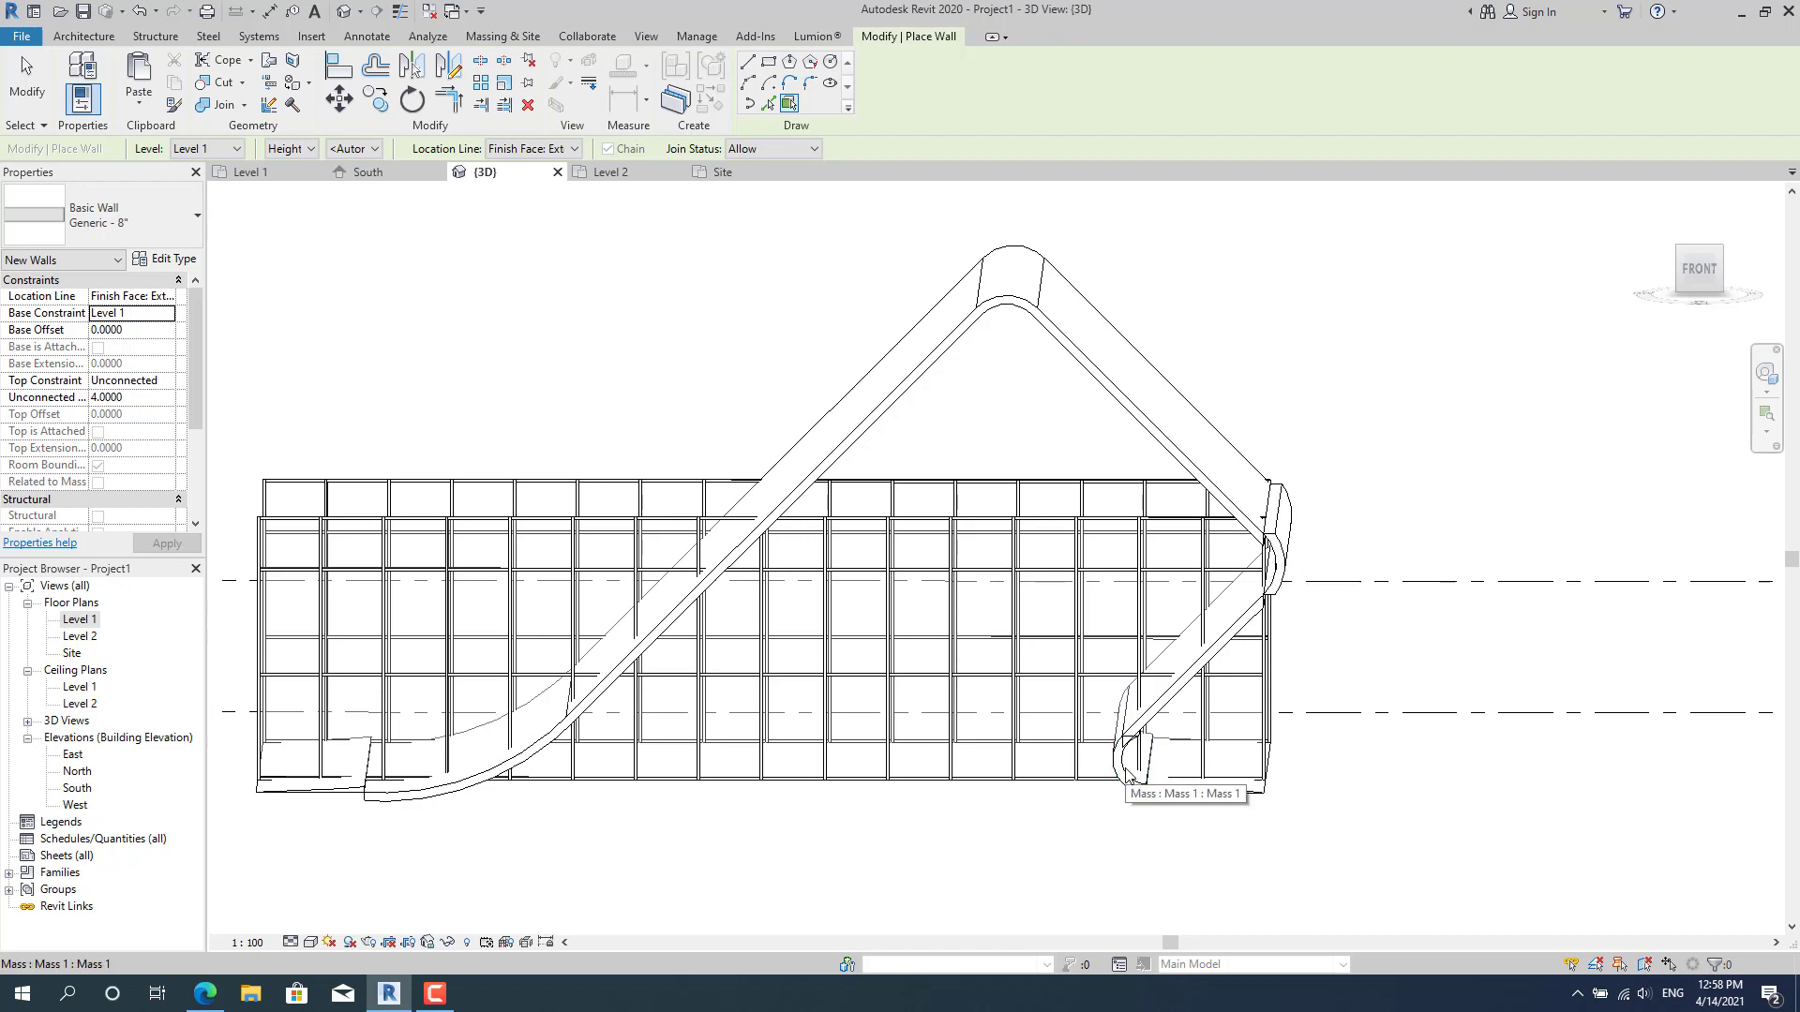
scroll(1145, 755, "up", 3)
middle_click_drag(1151, 758, 1137, 715, "shift")
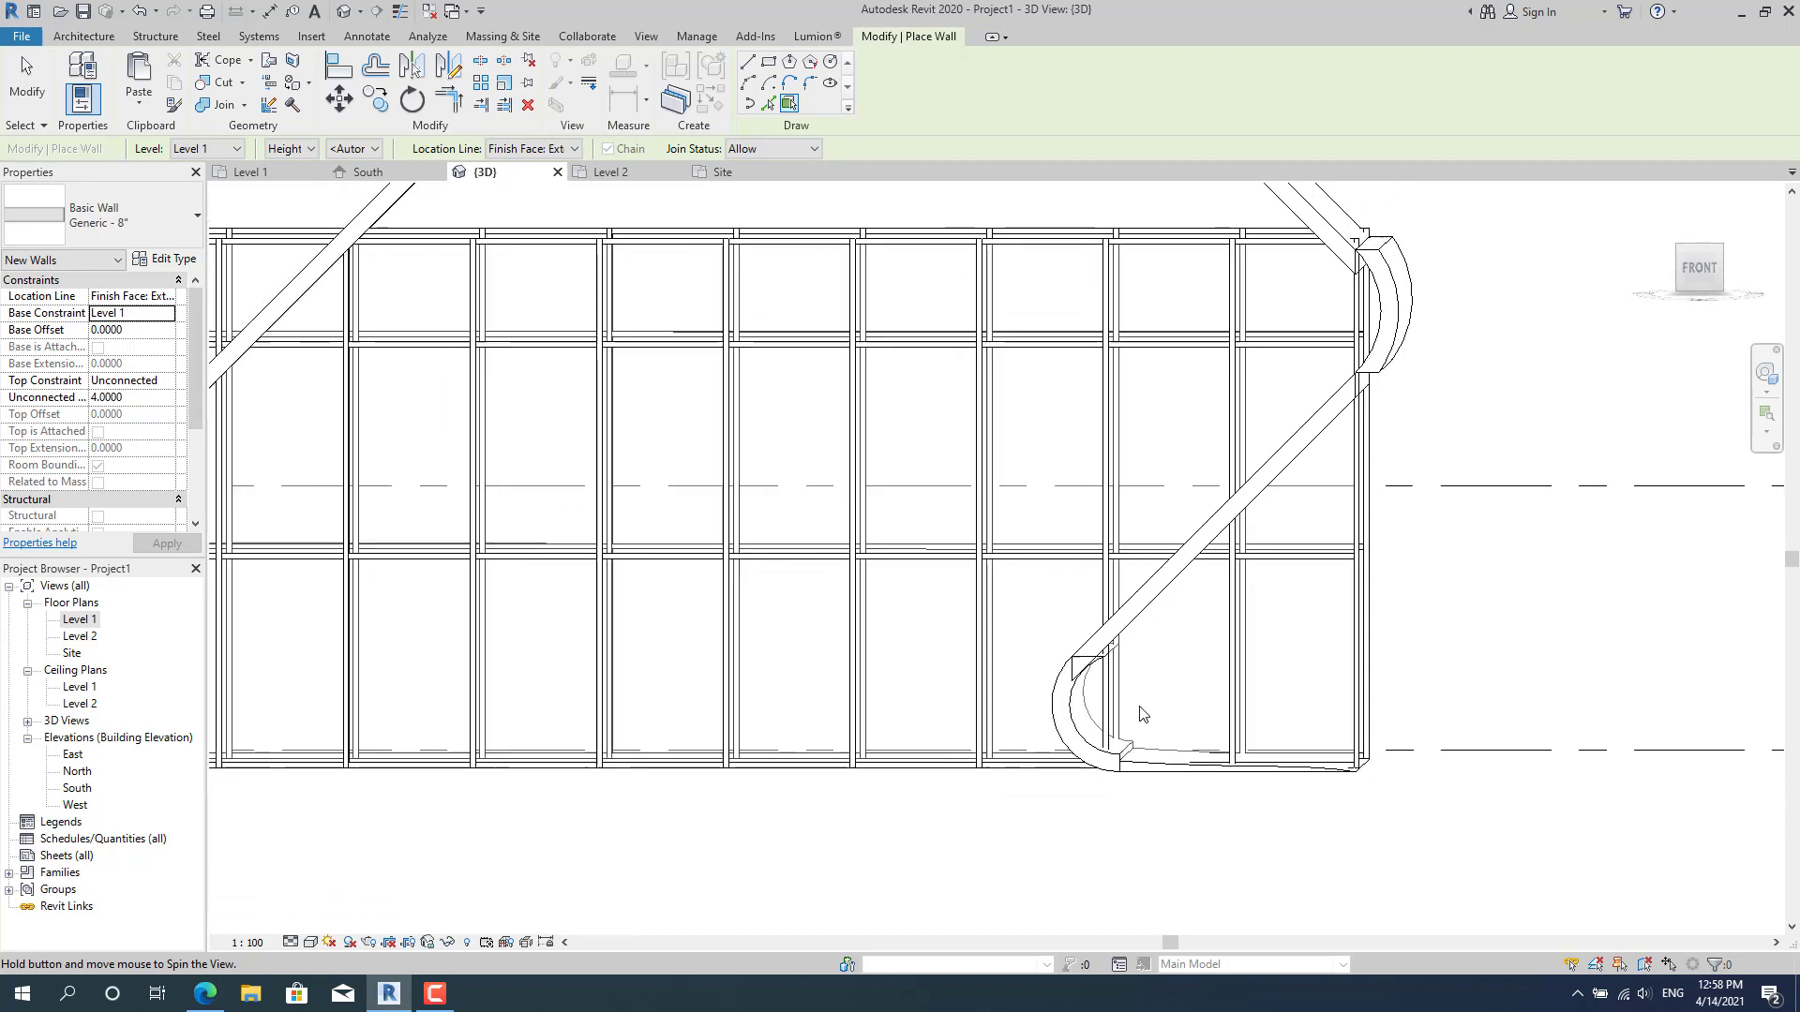
key("Escape")
key("Escape")
Examine the new curved walls at the ribbon's lower curve and eastern bend.
left_click(1078, 720)
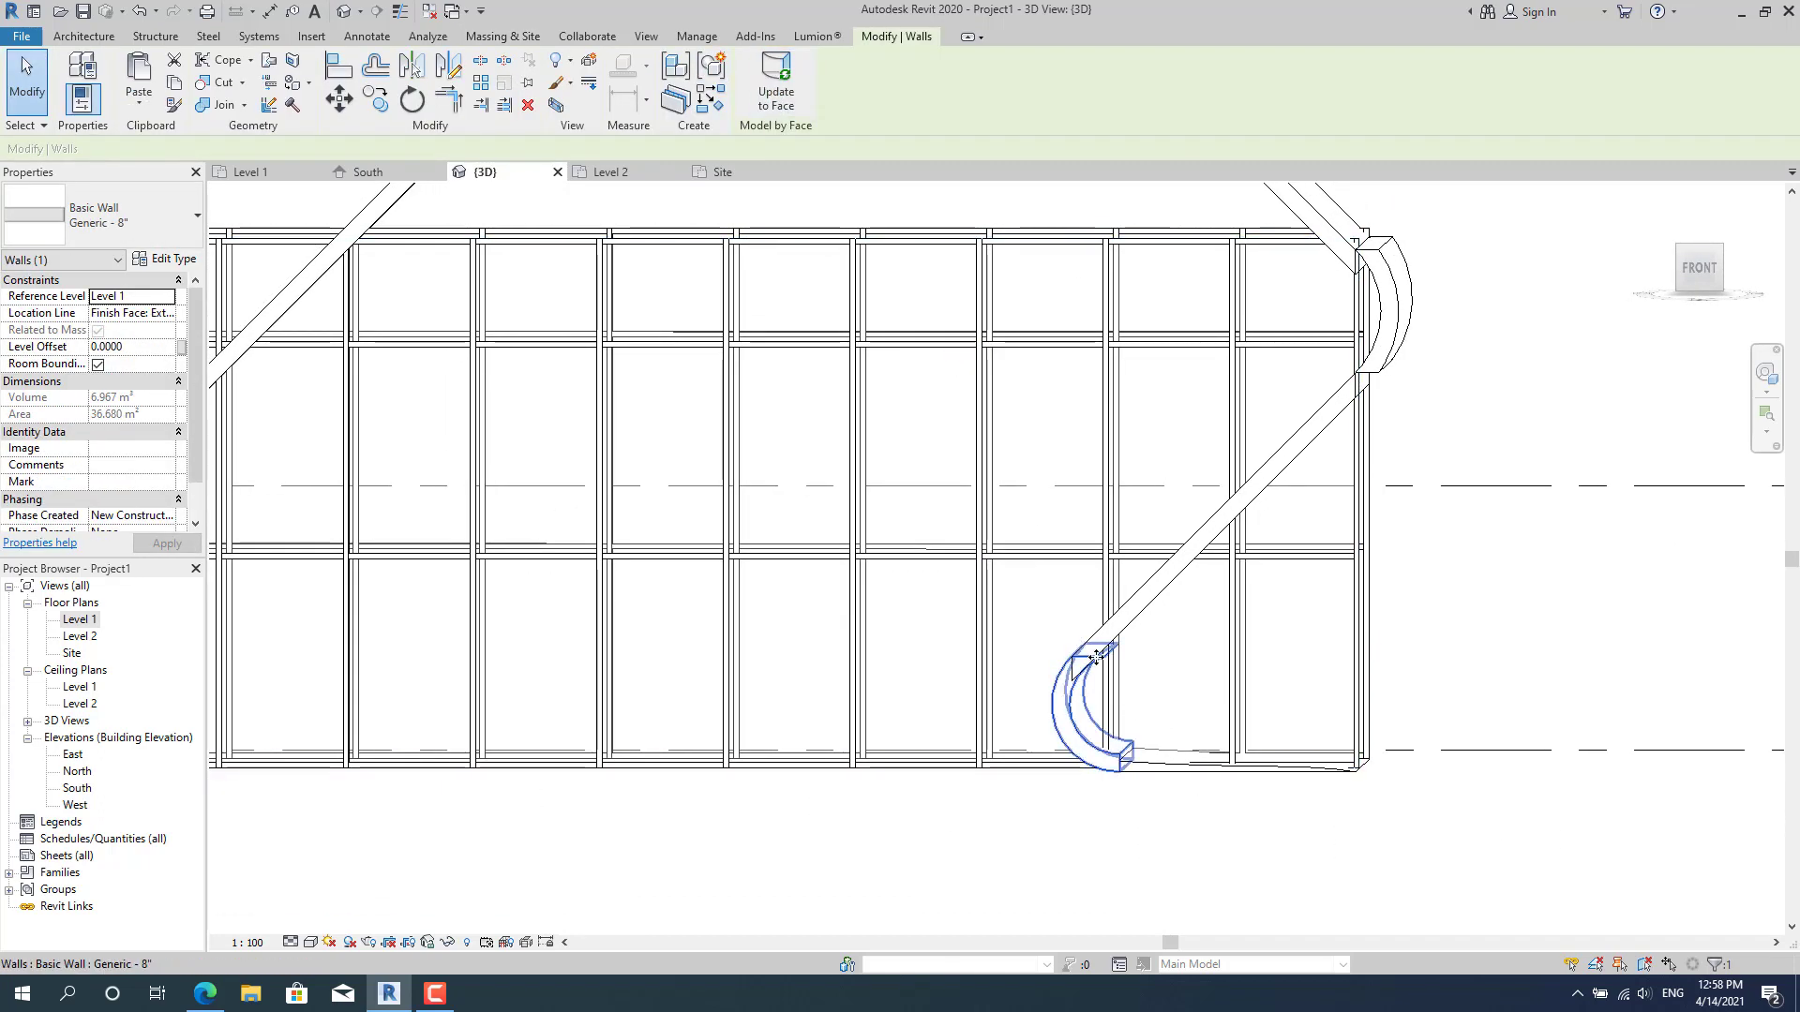
key("Escape")
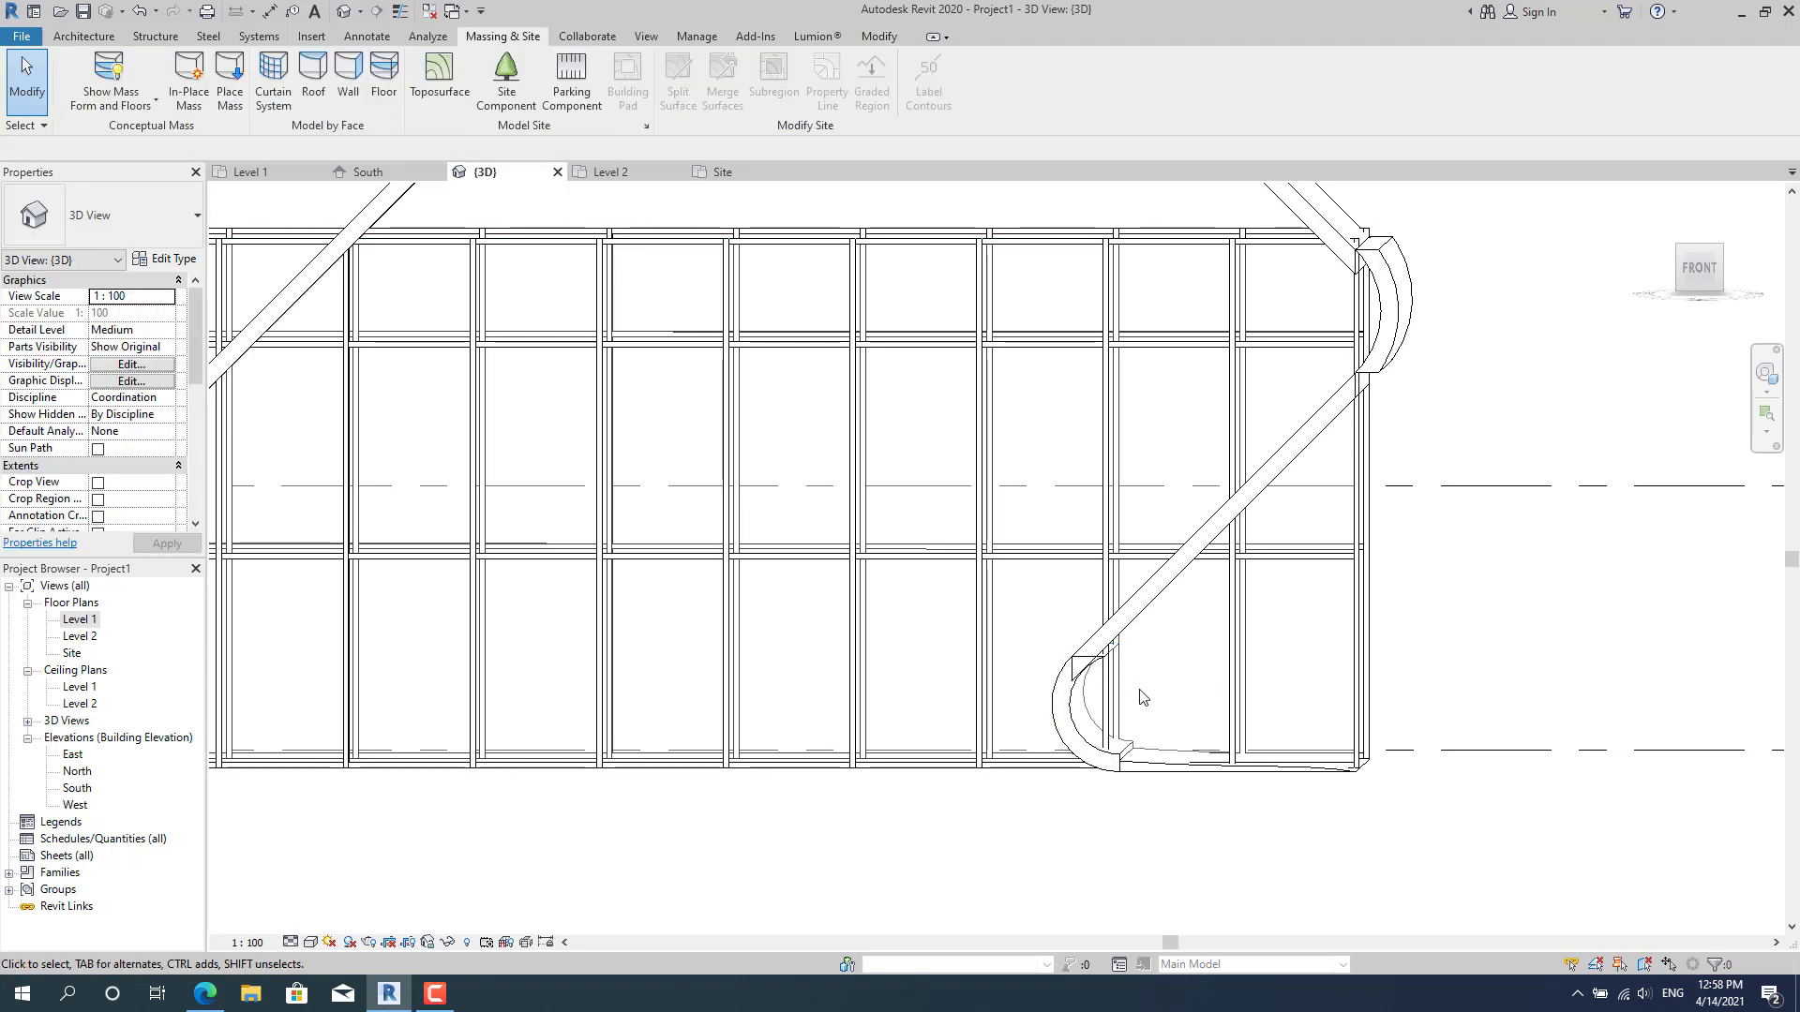
scroll(1142, 697, "down", 3)
left_click(1296, 462)
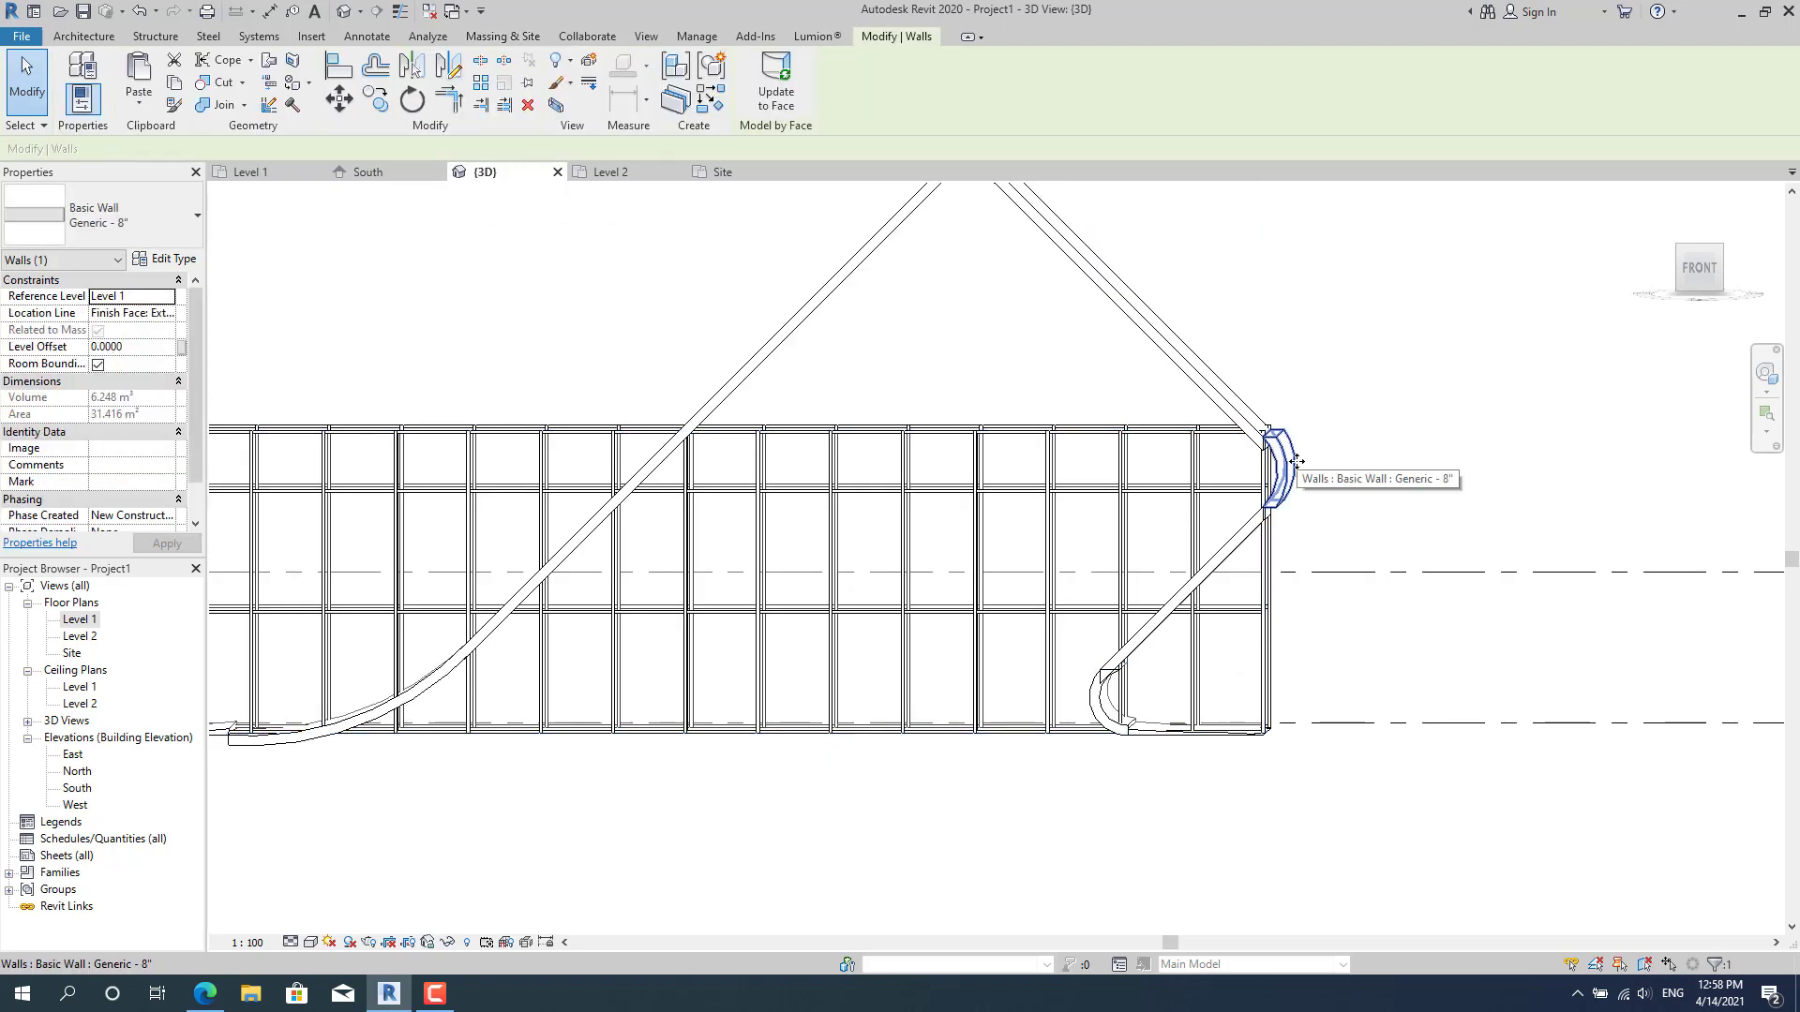
key("Escape")
scroll(1298, 478, "up", 2)
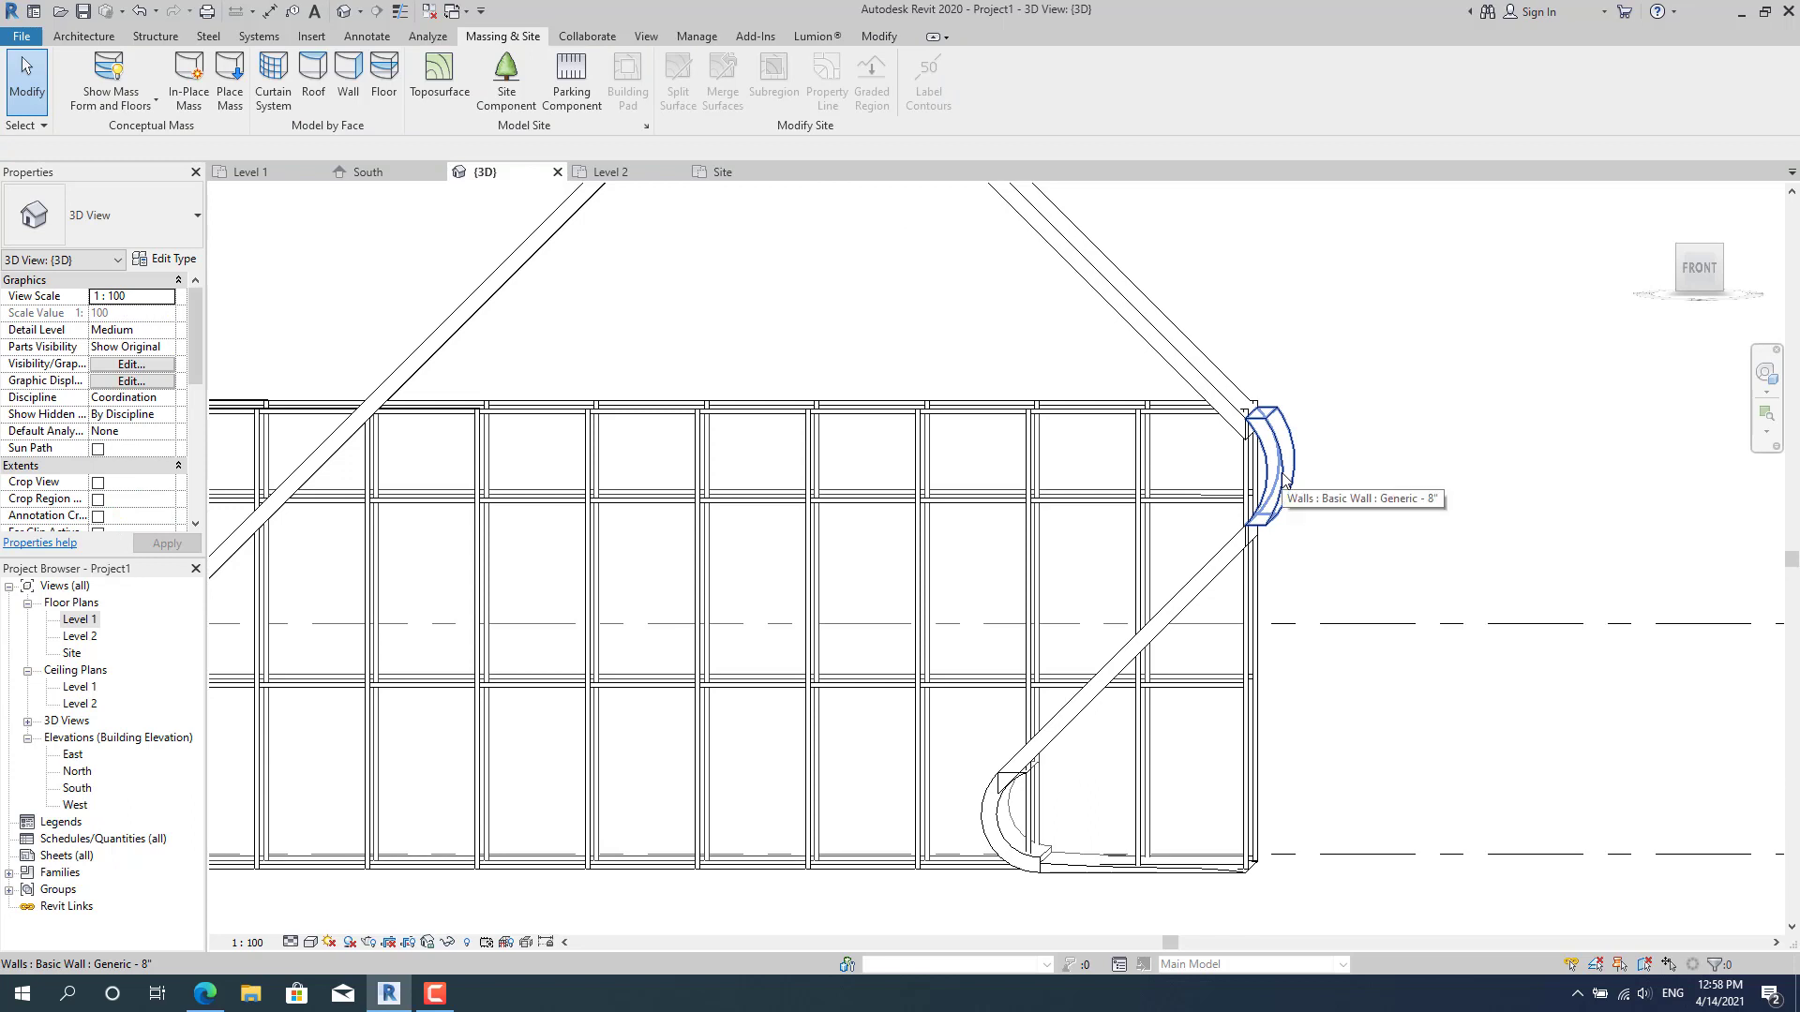
key("Delete")
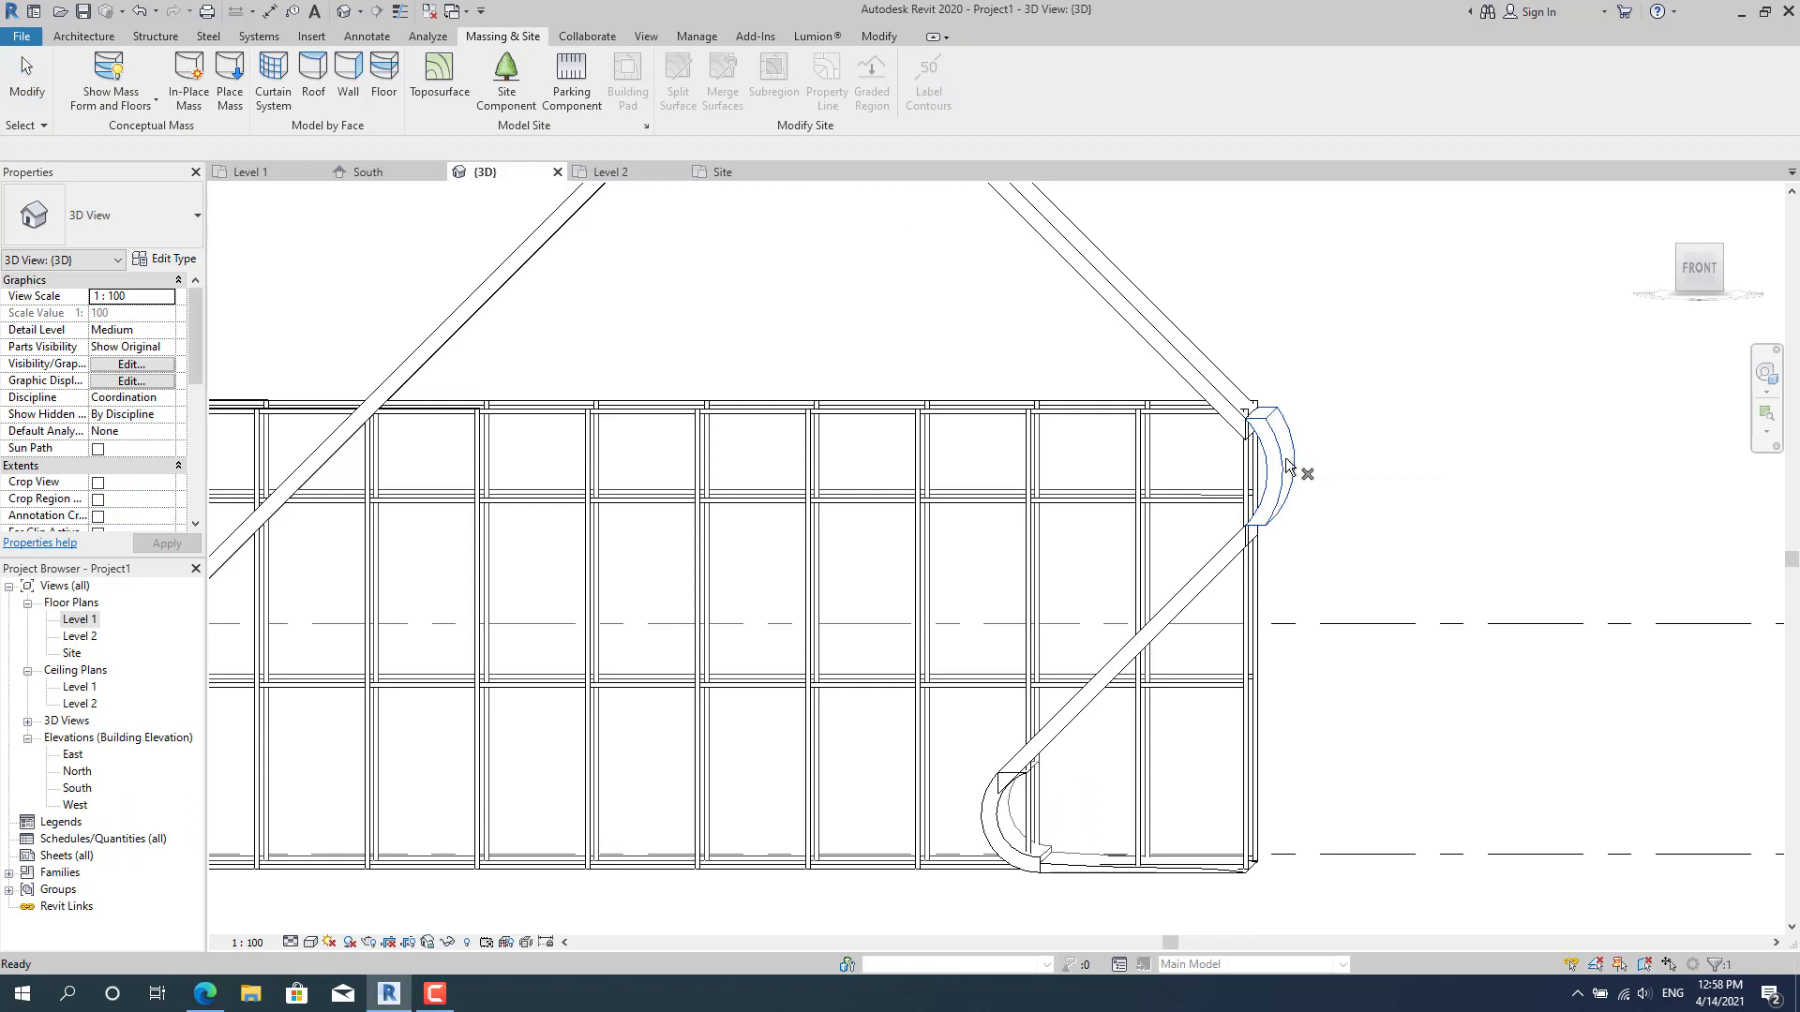
key("Escape")
Set the eastern bend wall's location line to Finish Face: Interior.
left_click(1292, 467)
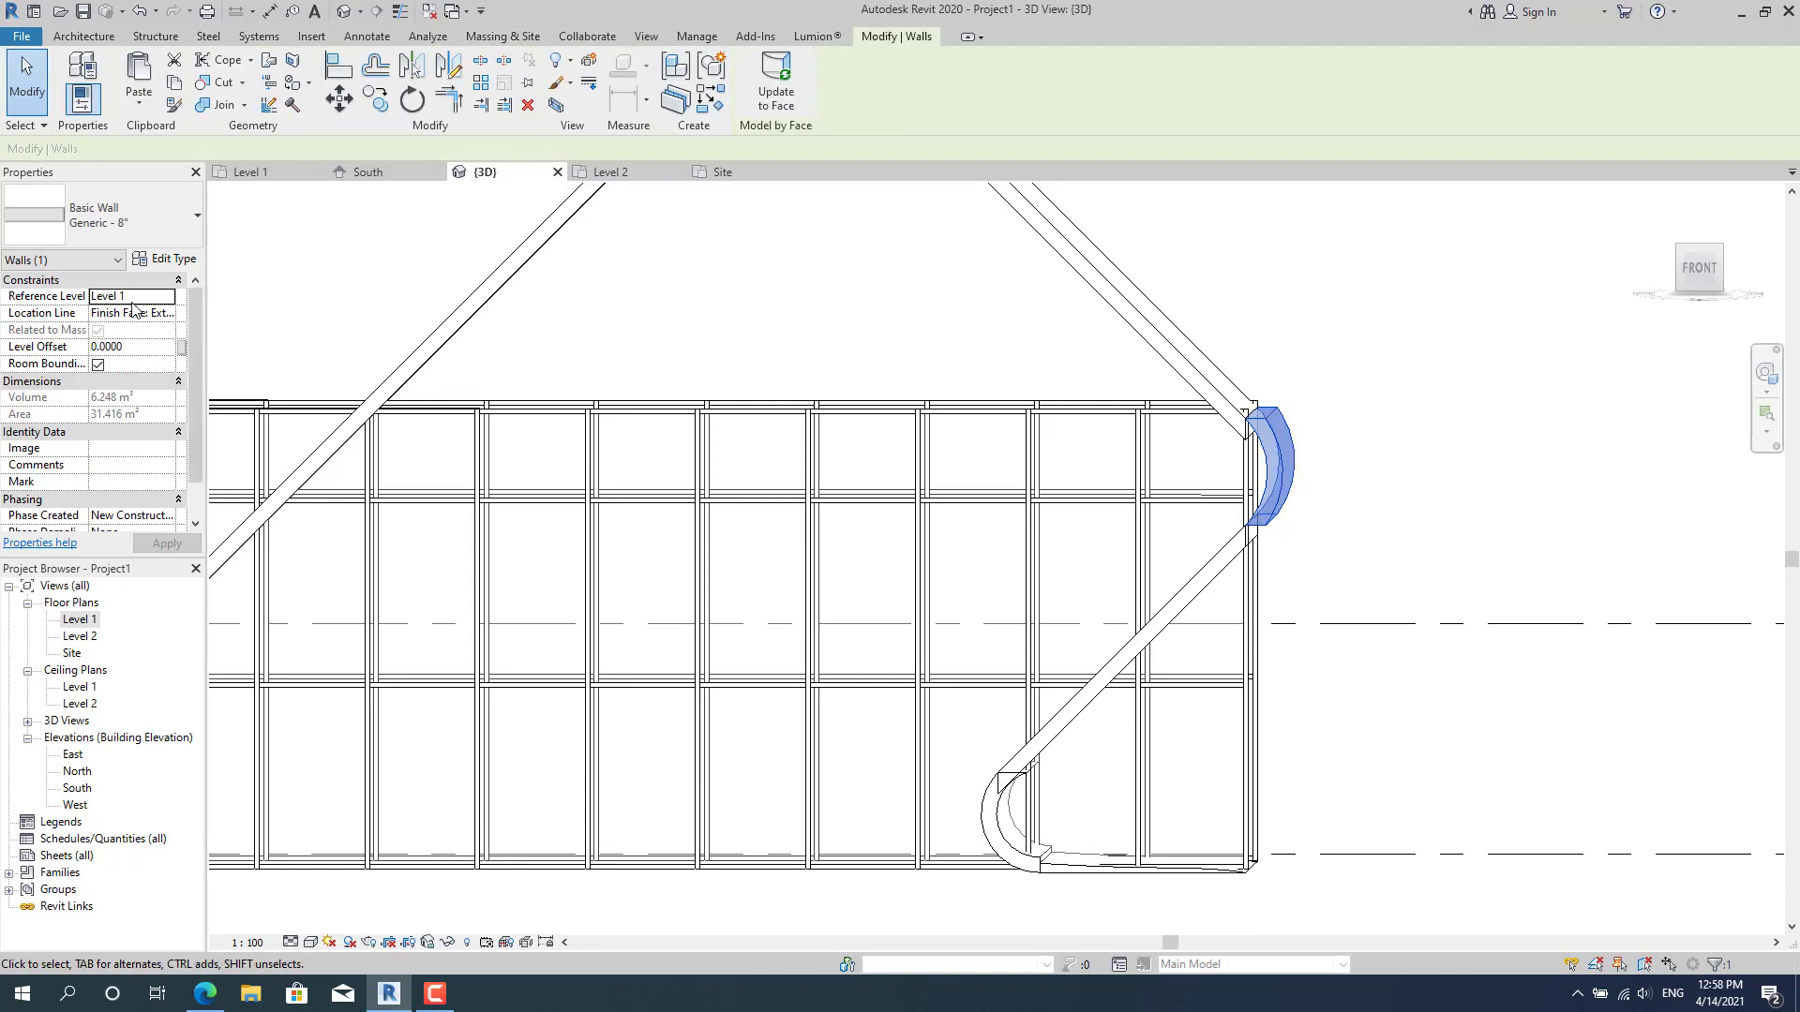
left_click(167, 315)
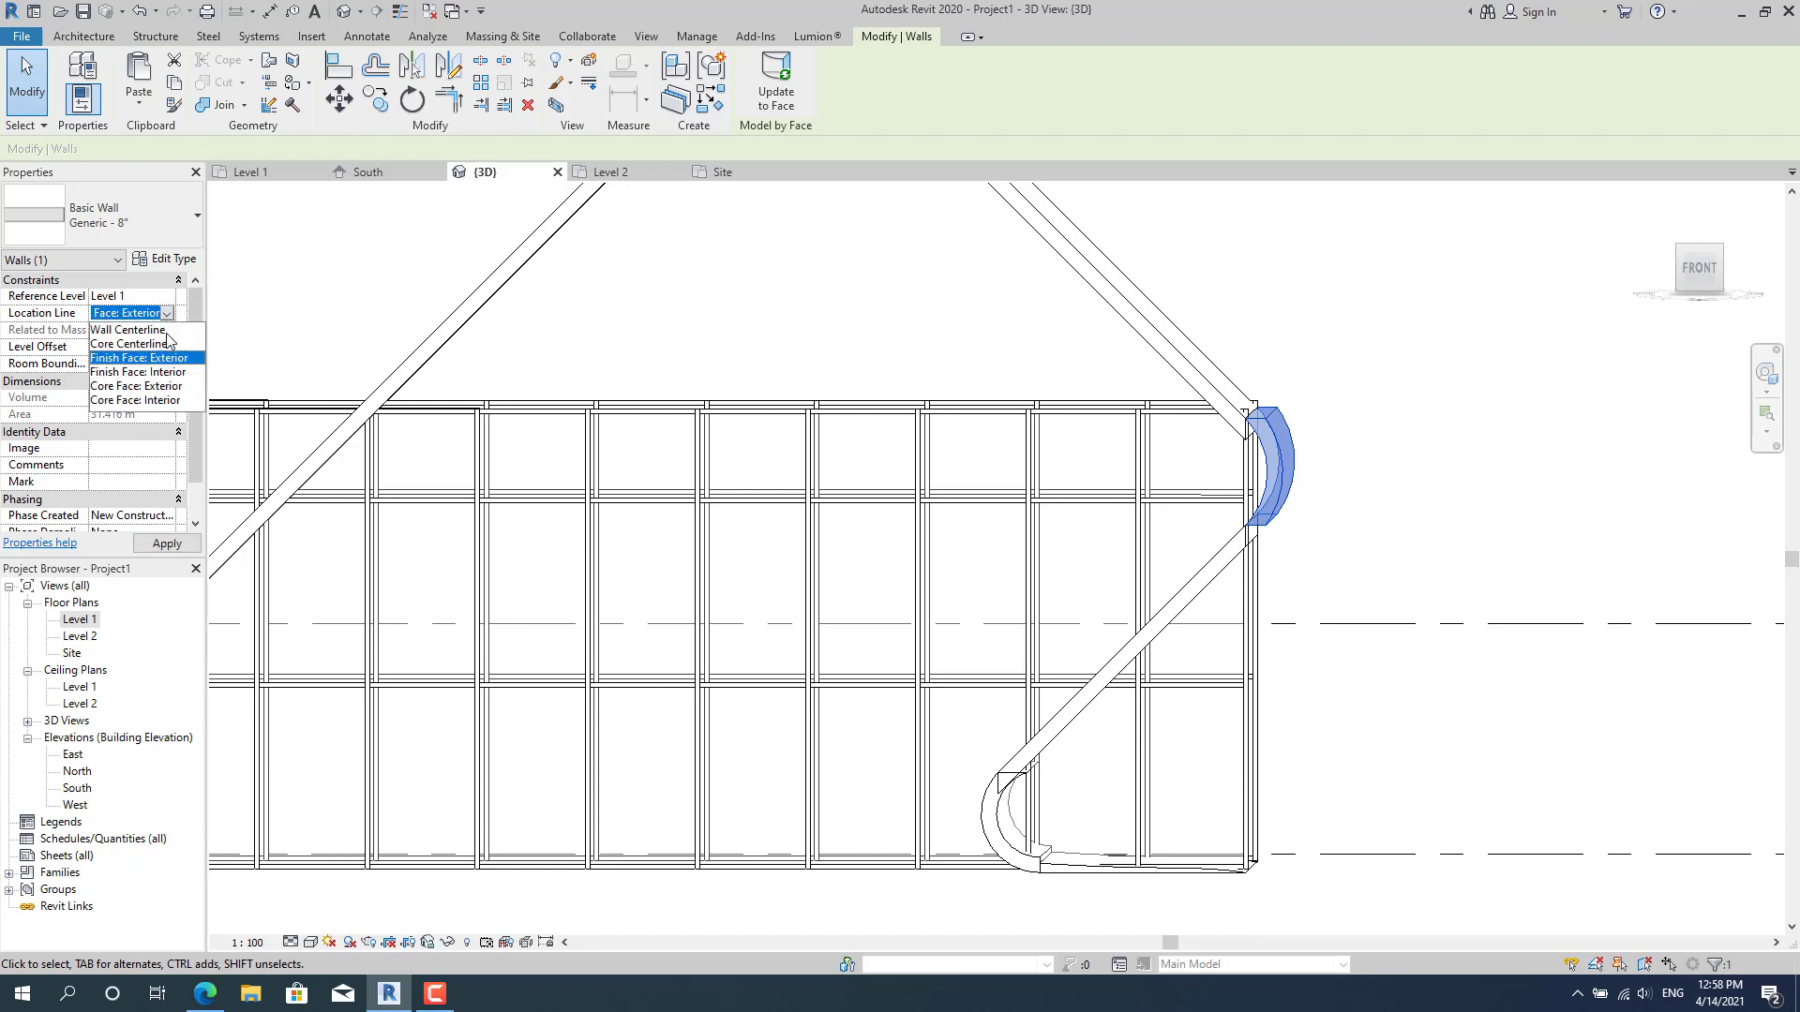
left_click(173, 374)
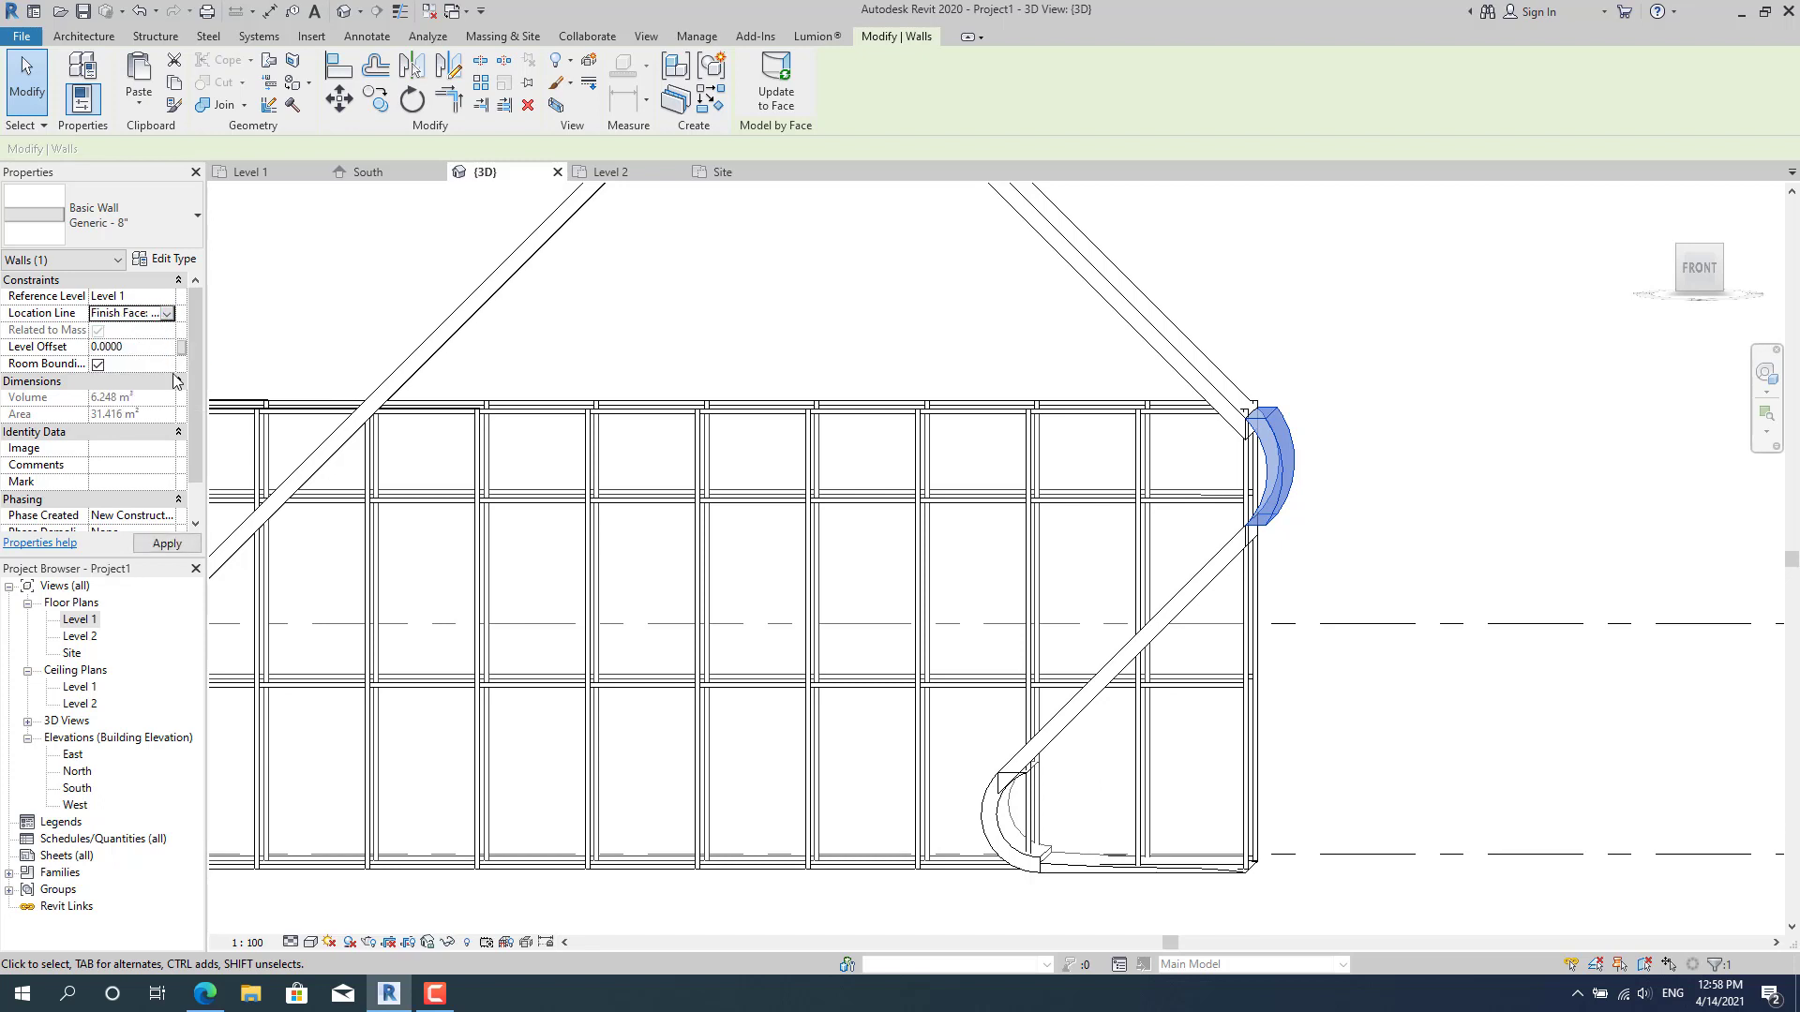
left_click(167, 543)
key("Escape")
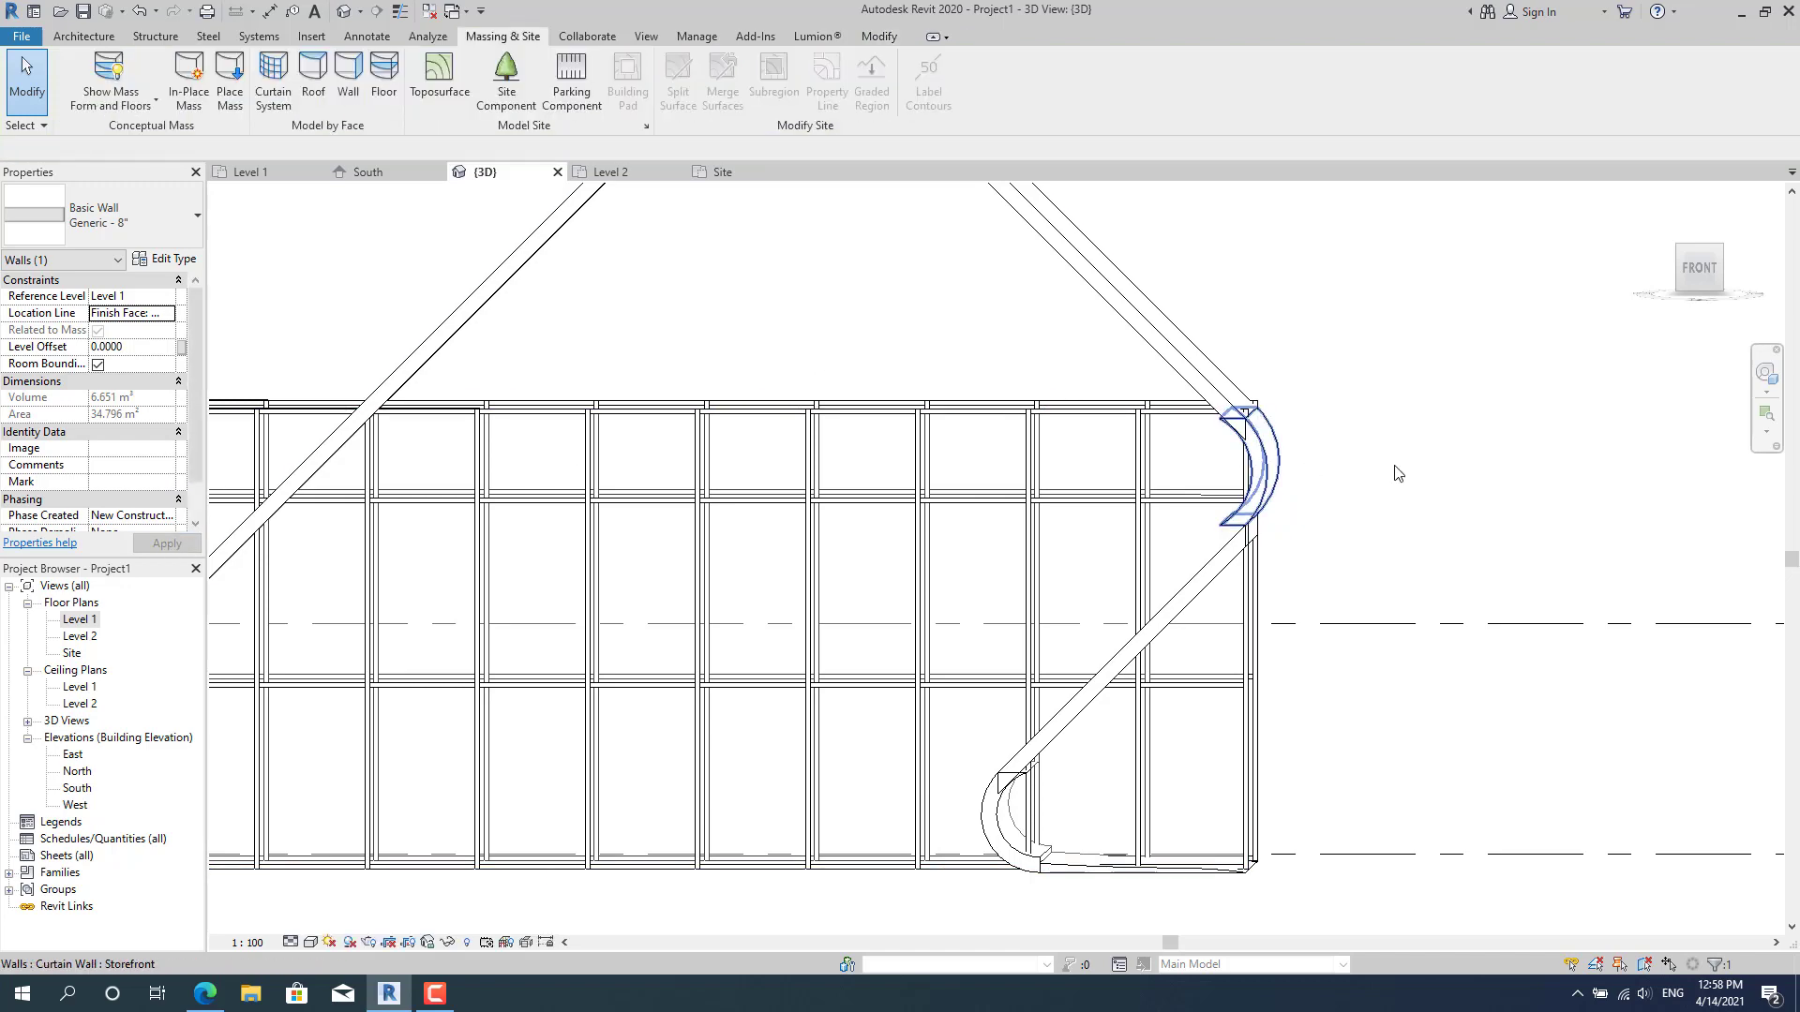
left_click(1279, 444)
scroll(1279, 444, "up", 3)
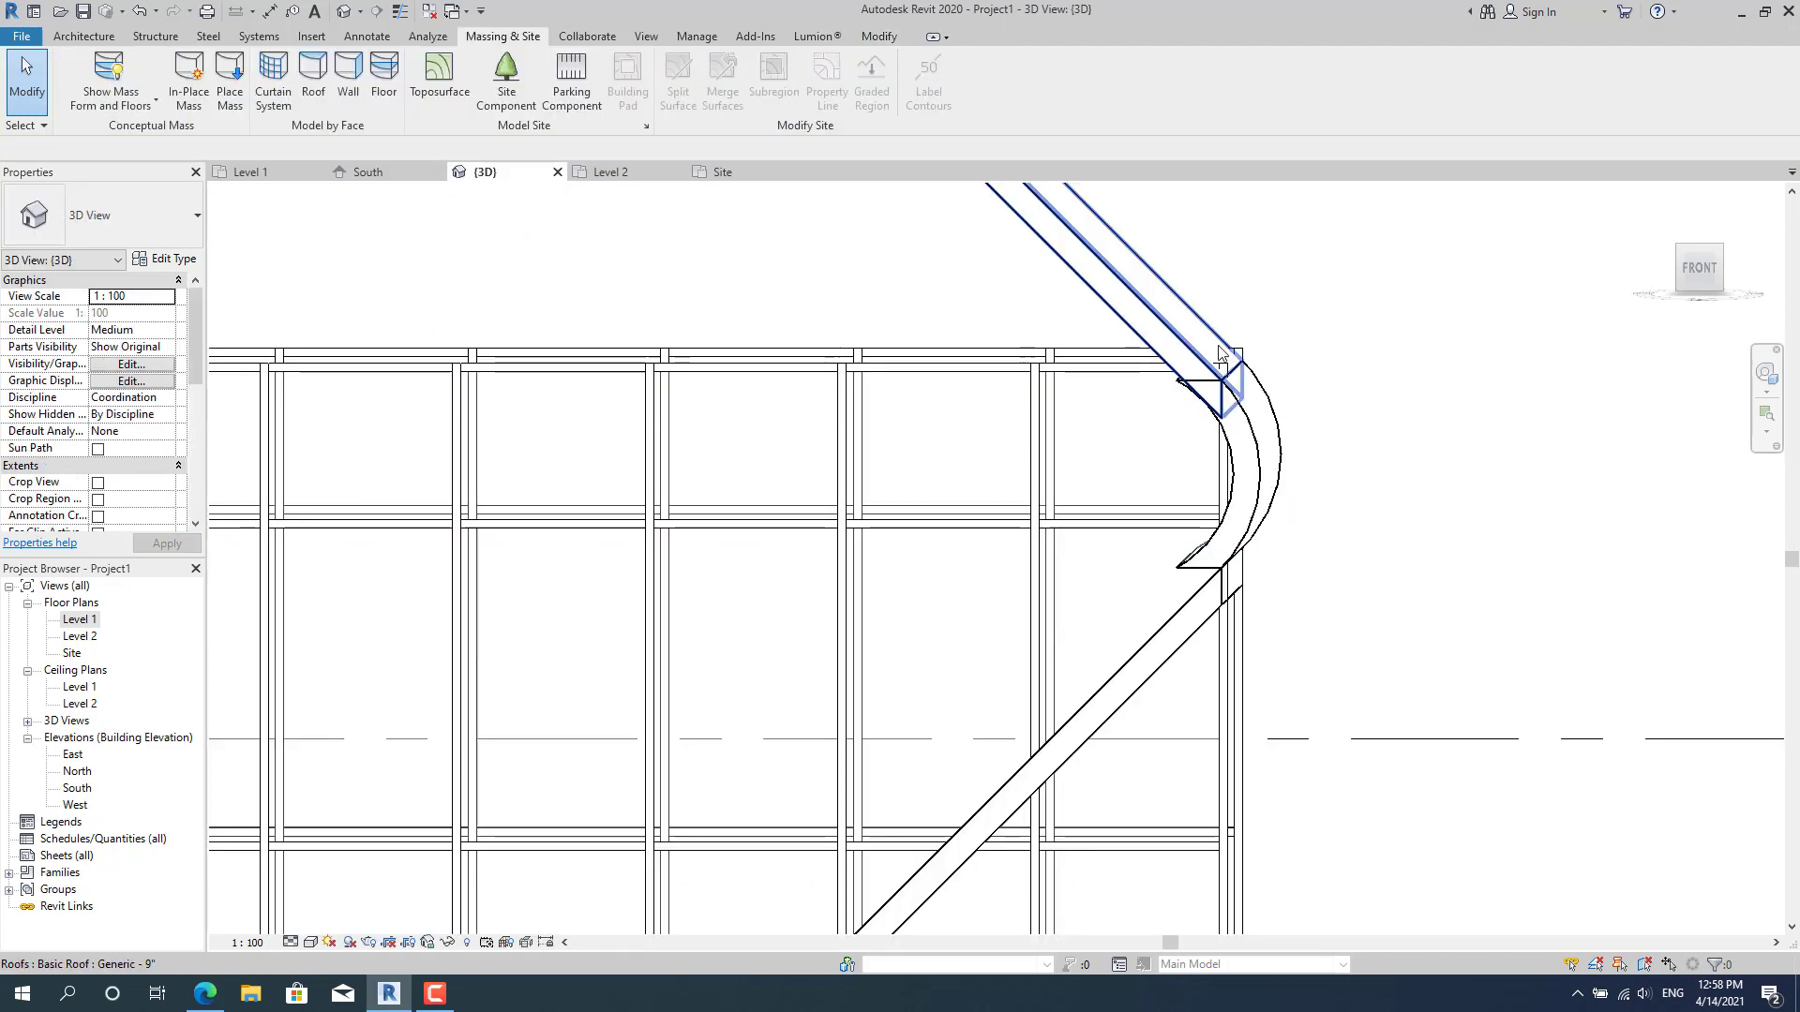
Set the picked faces location of the lower inclined roof to Faces at Bottom.
left_click(1200, 595)
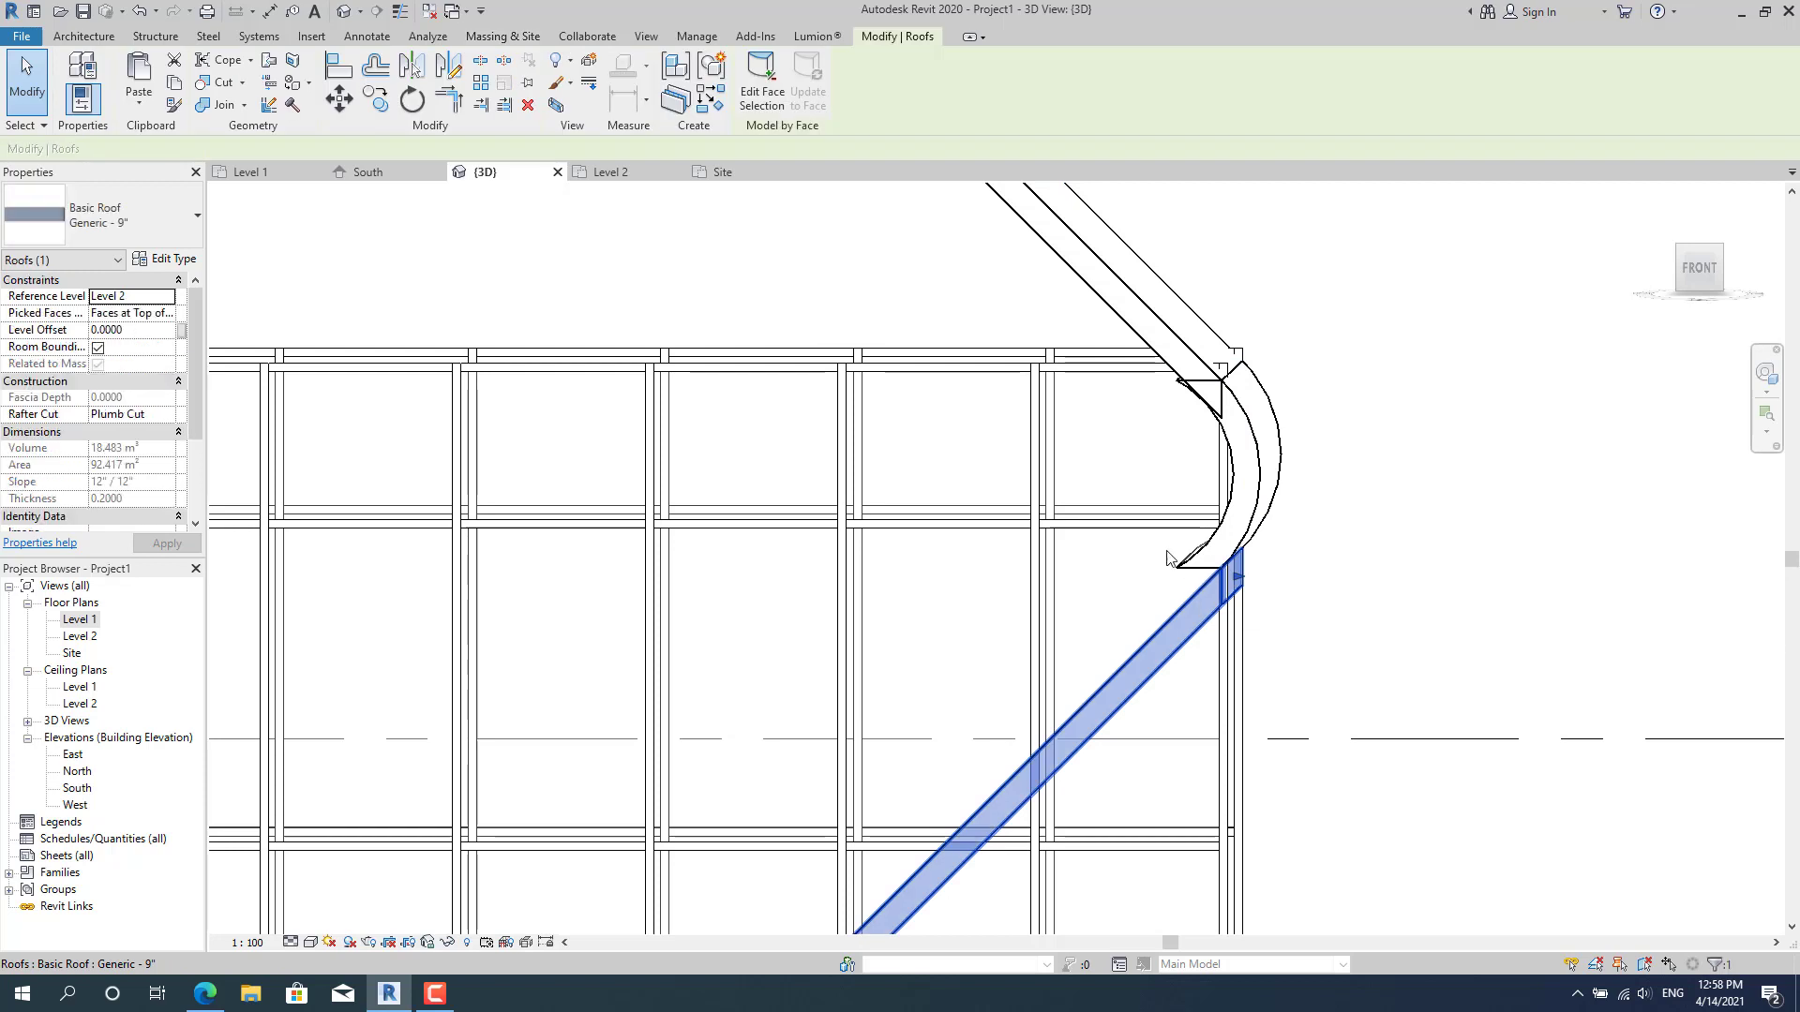
scroll(1121, 482, "down", 2)
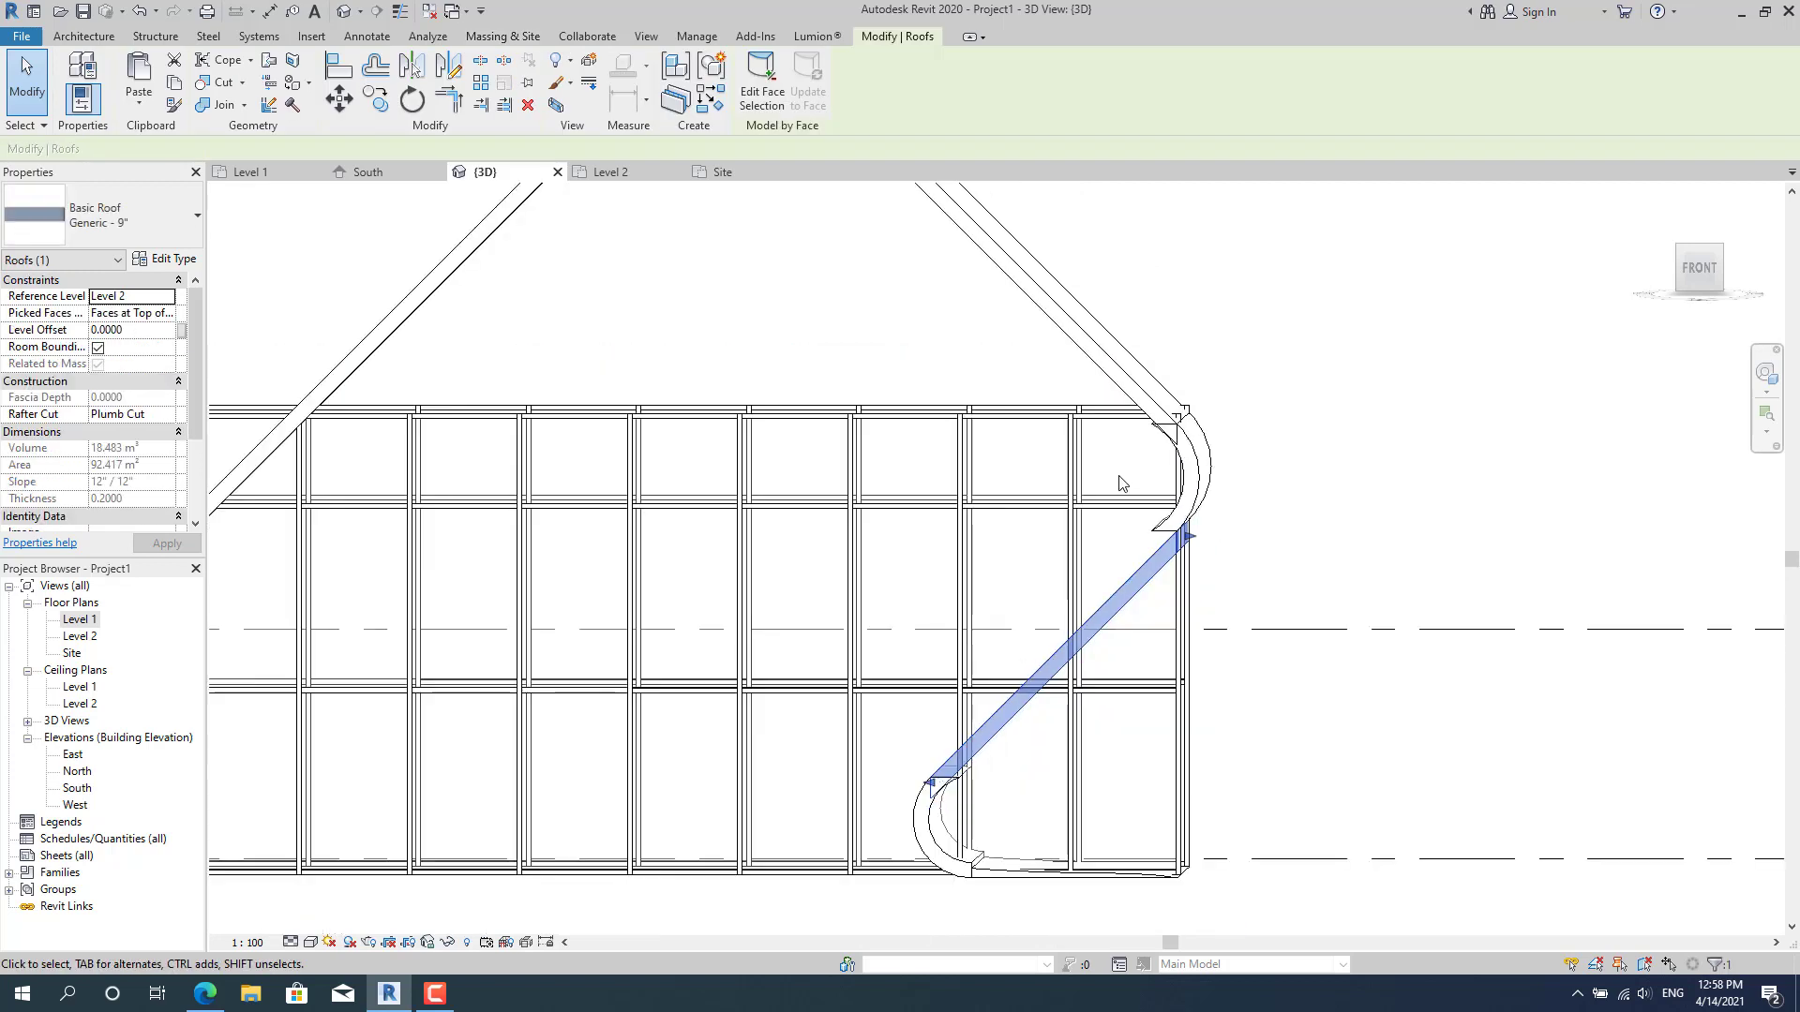
left_click(167, 313)
left_click(173, 344)
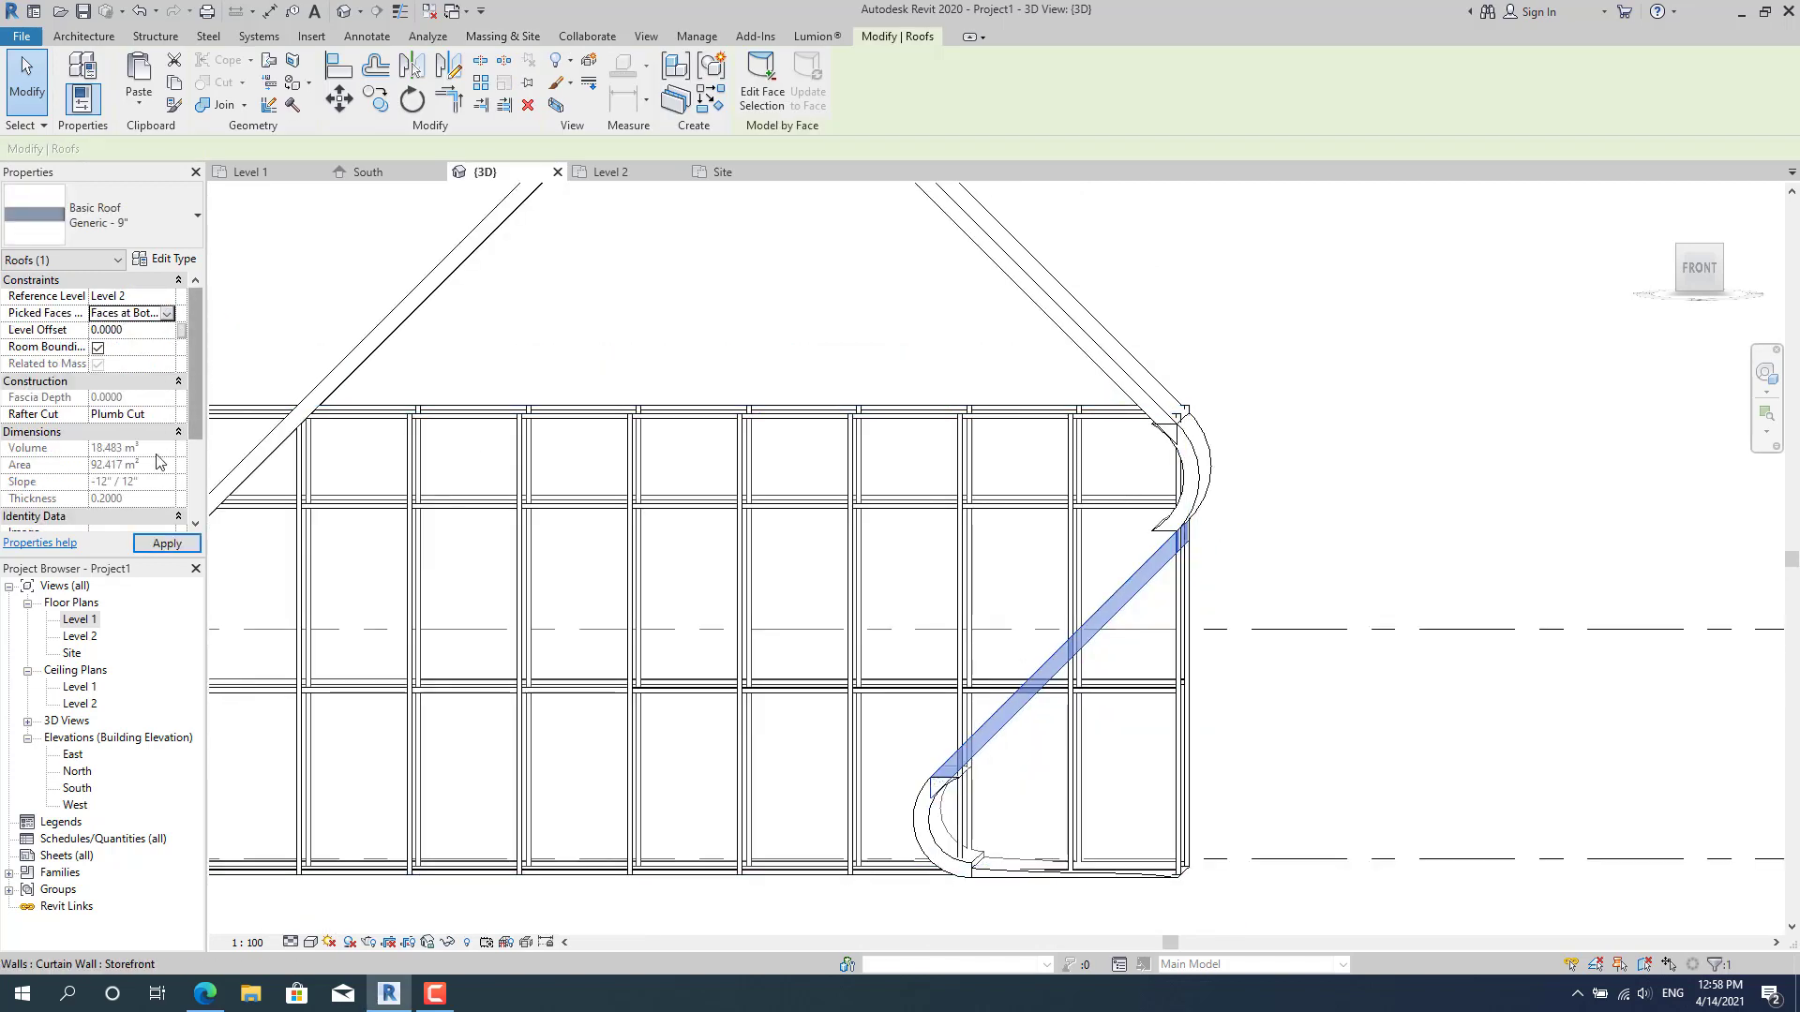
left_click(167, 544)
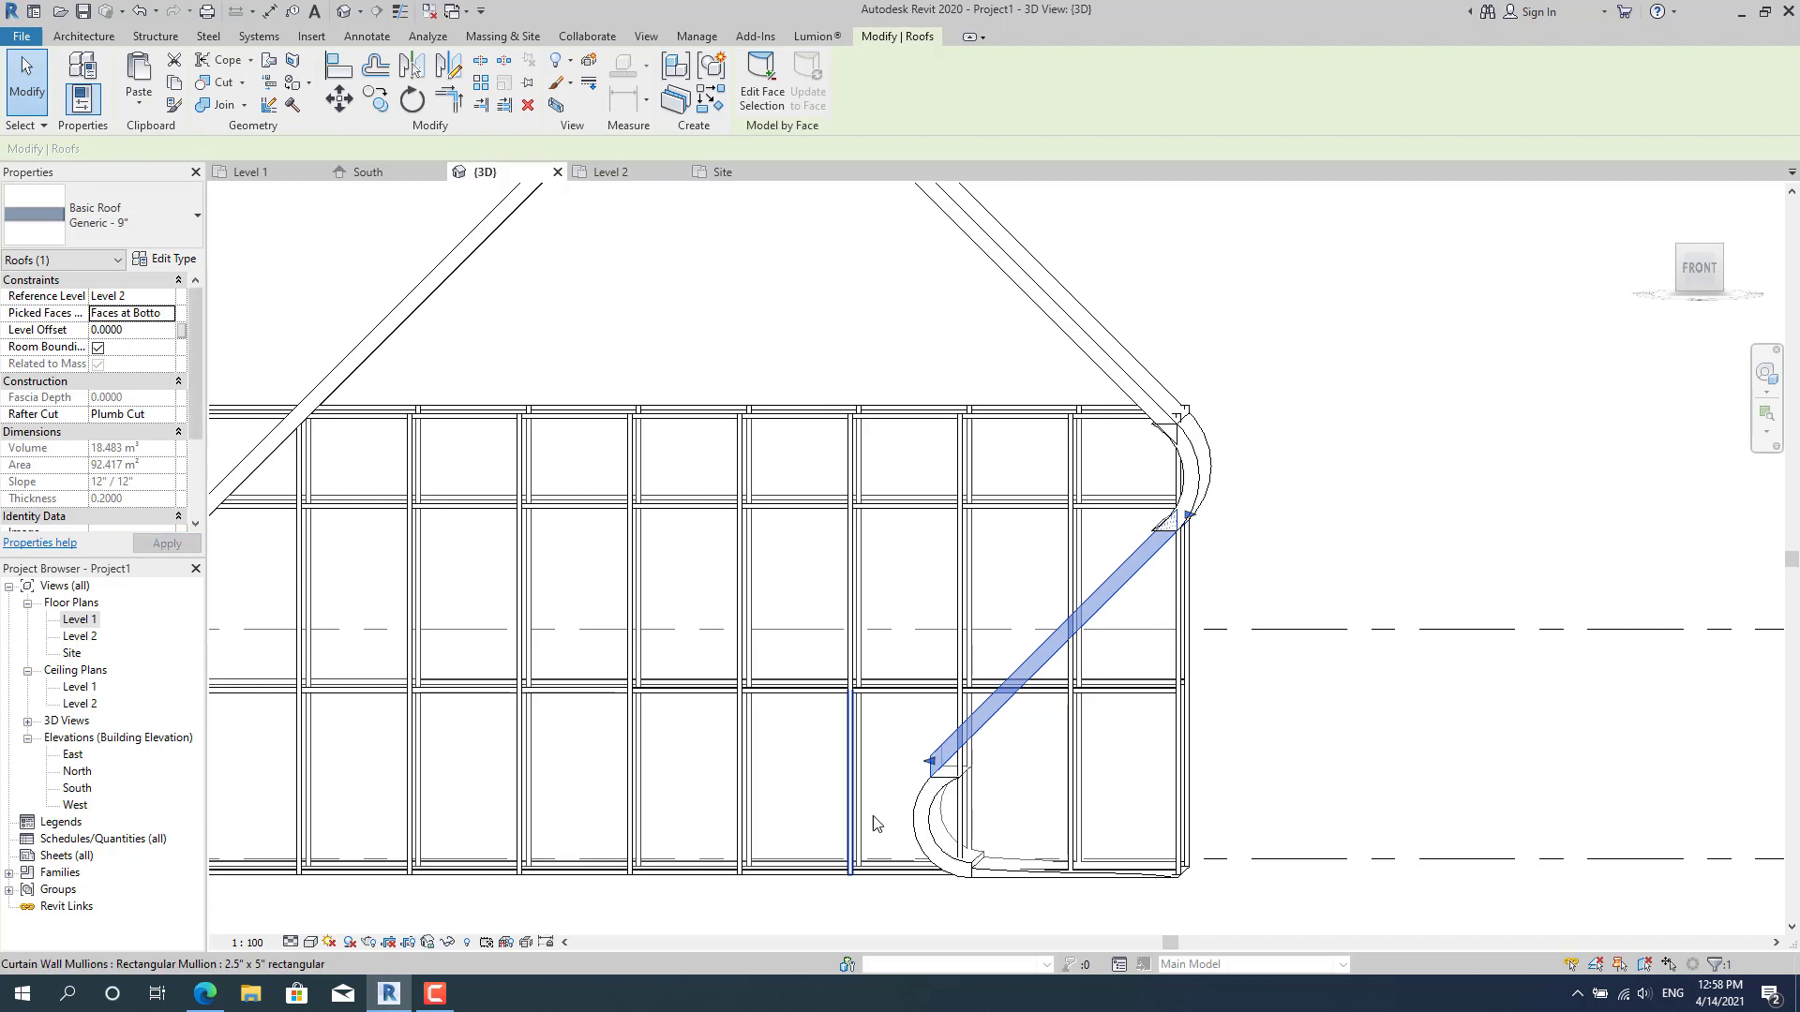
Set the location line of the curved wall at the lower bend to Finish Face: Interior.
left_click(929, 825)
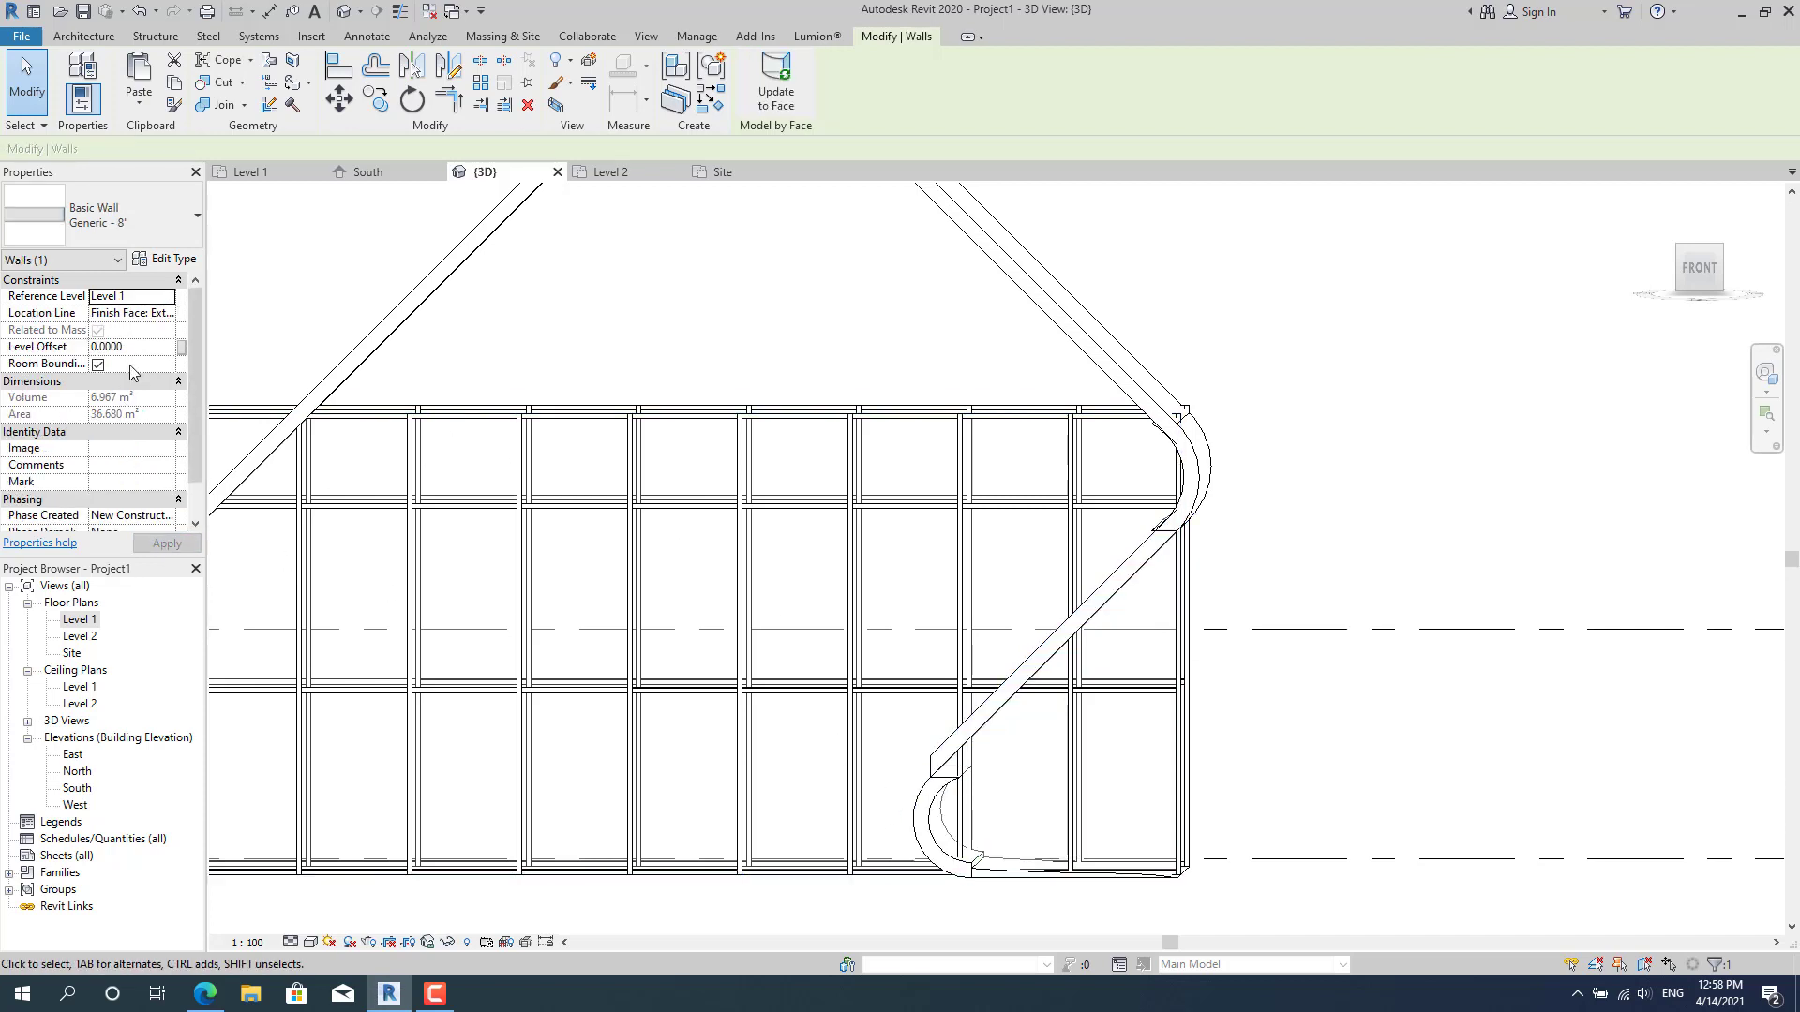
left_click(166, 303)
left_click(165, 310)
left_click(169, 314)
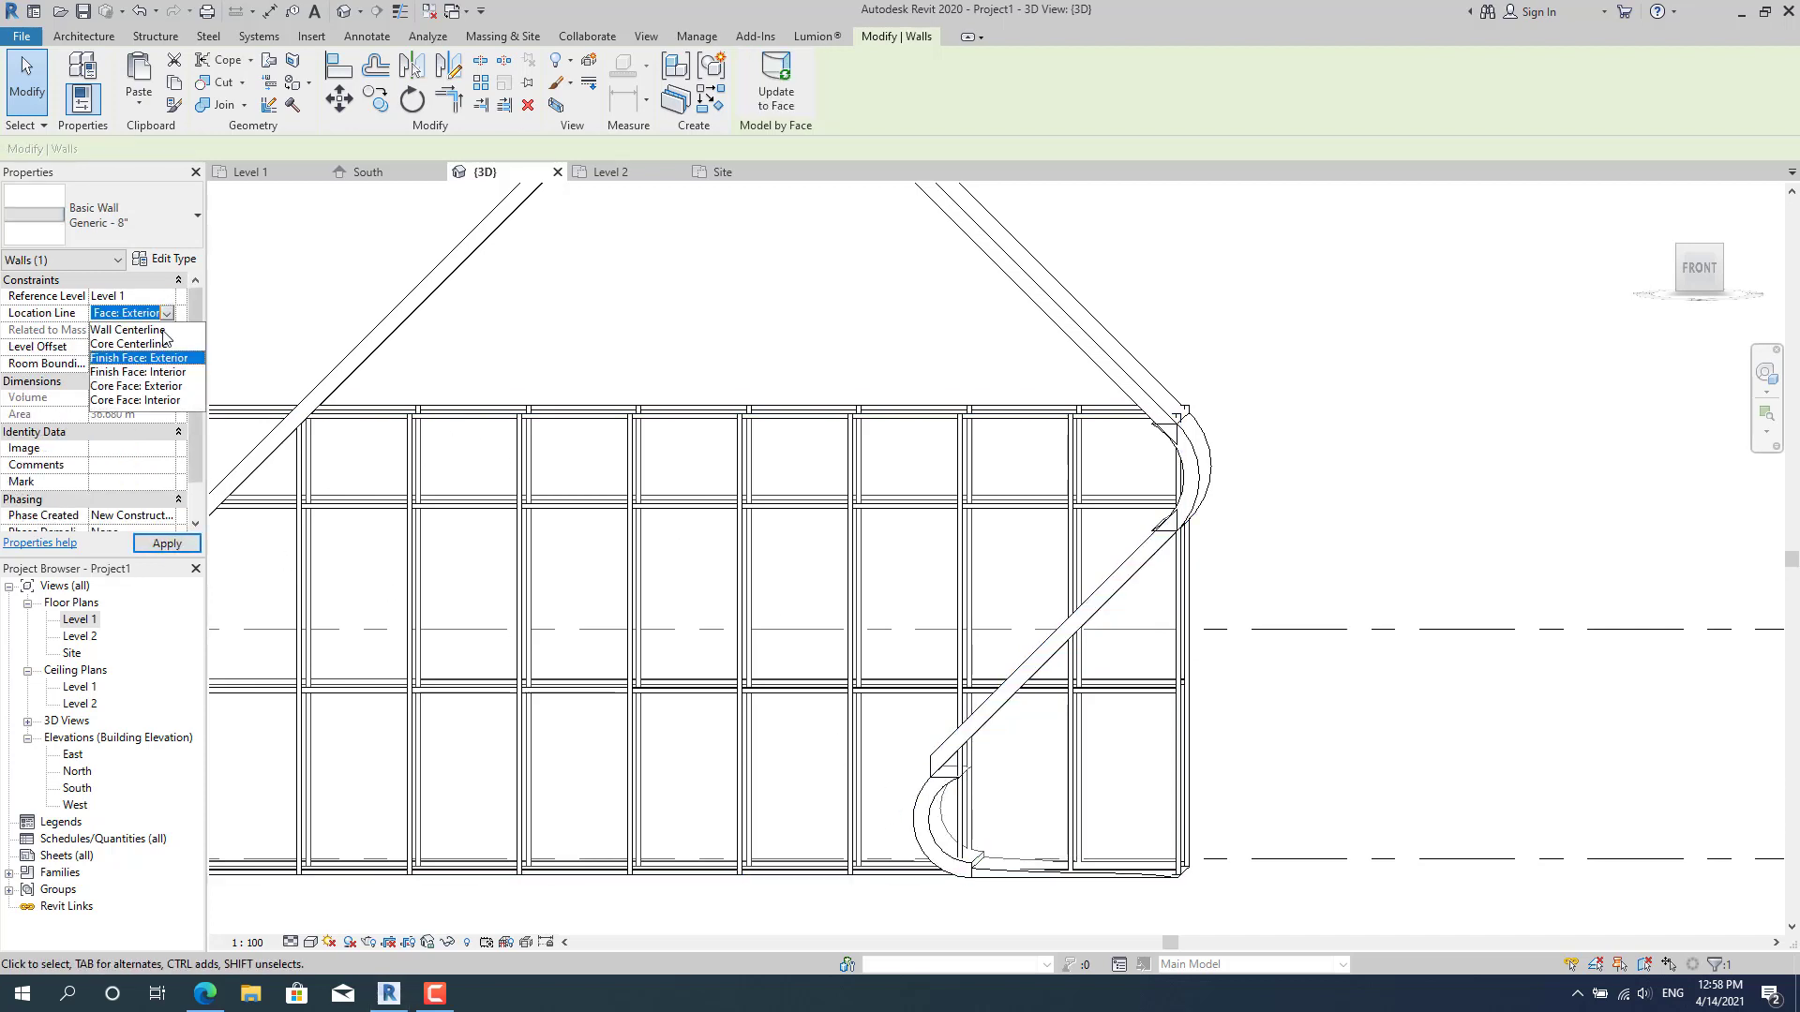
left_click(165, 371)
left_click(169, 545)
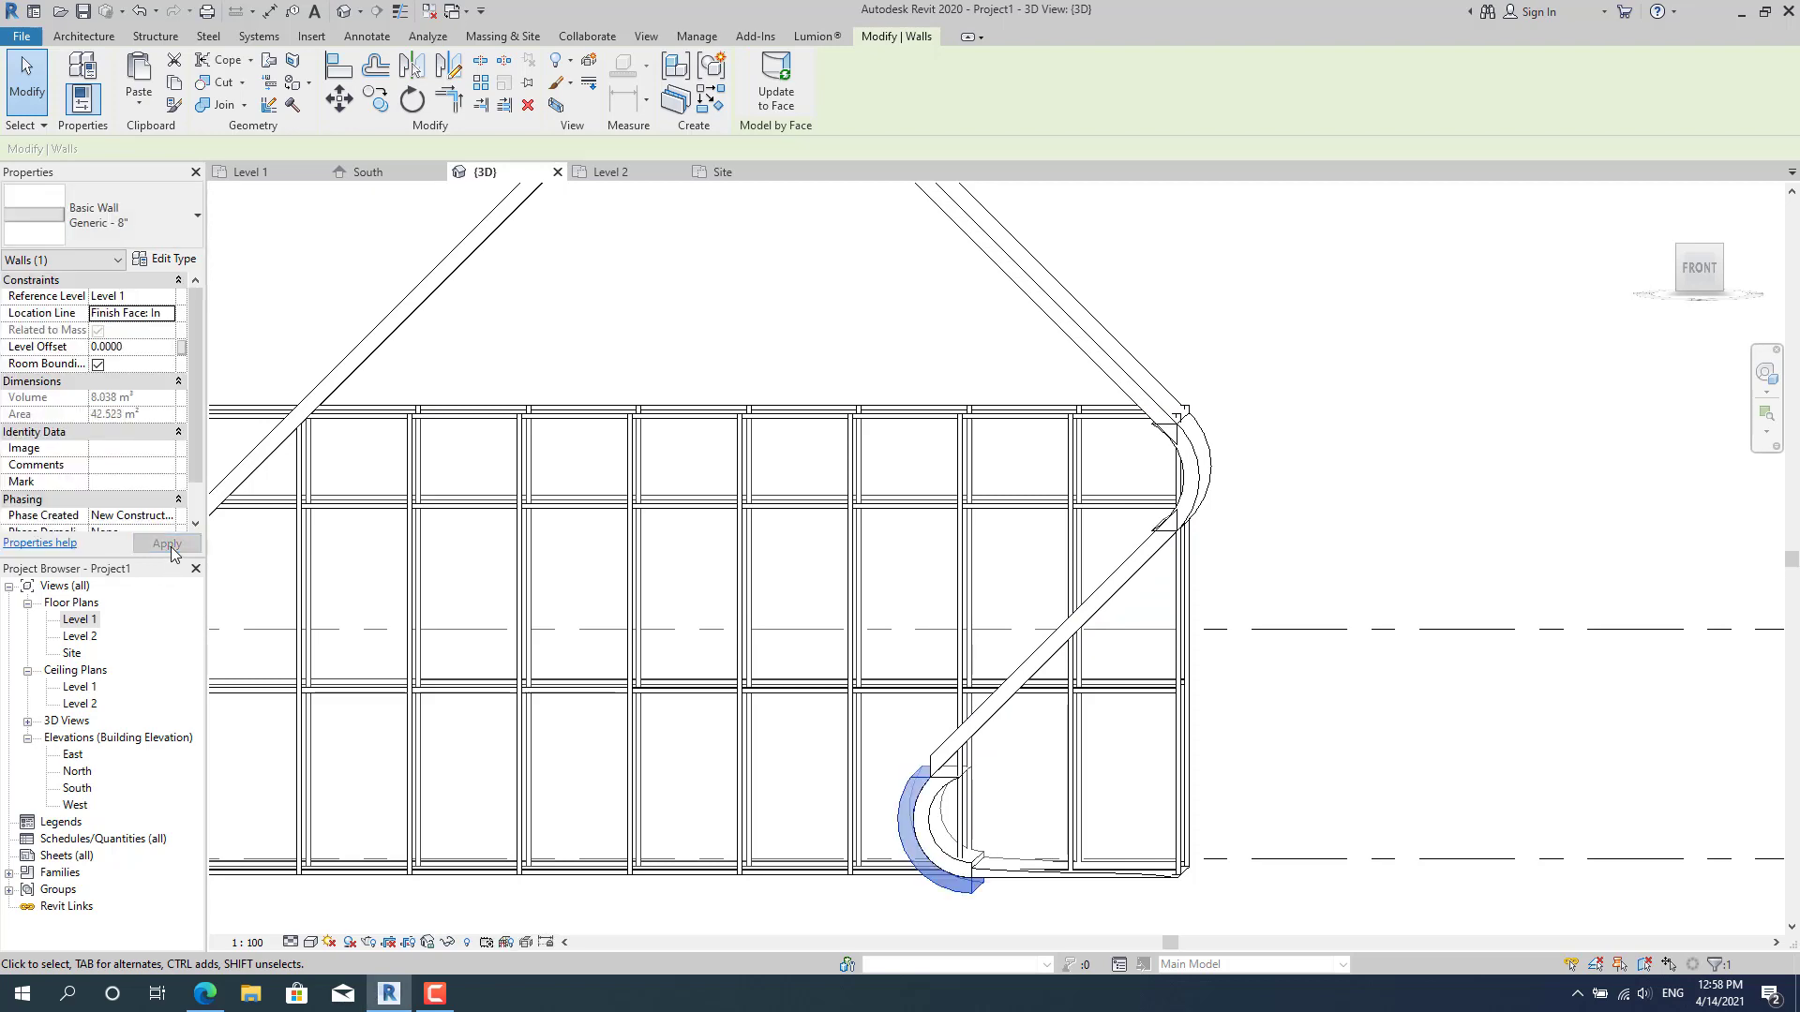
Undo the location line changes on both curved walls and the picked faces change on the lower inclined roof.
key("ctrl+z")
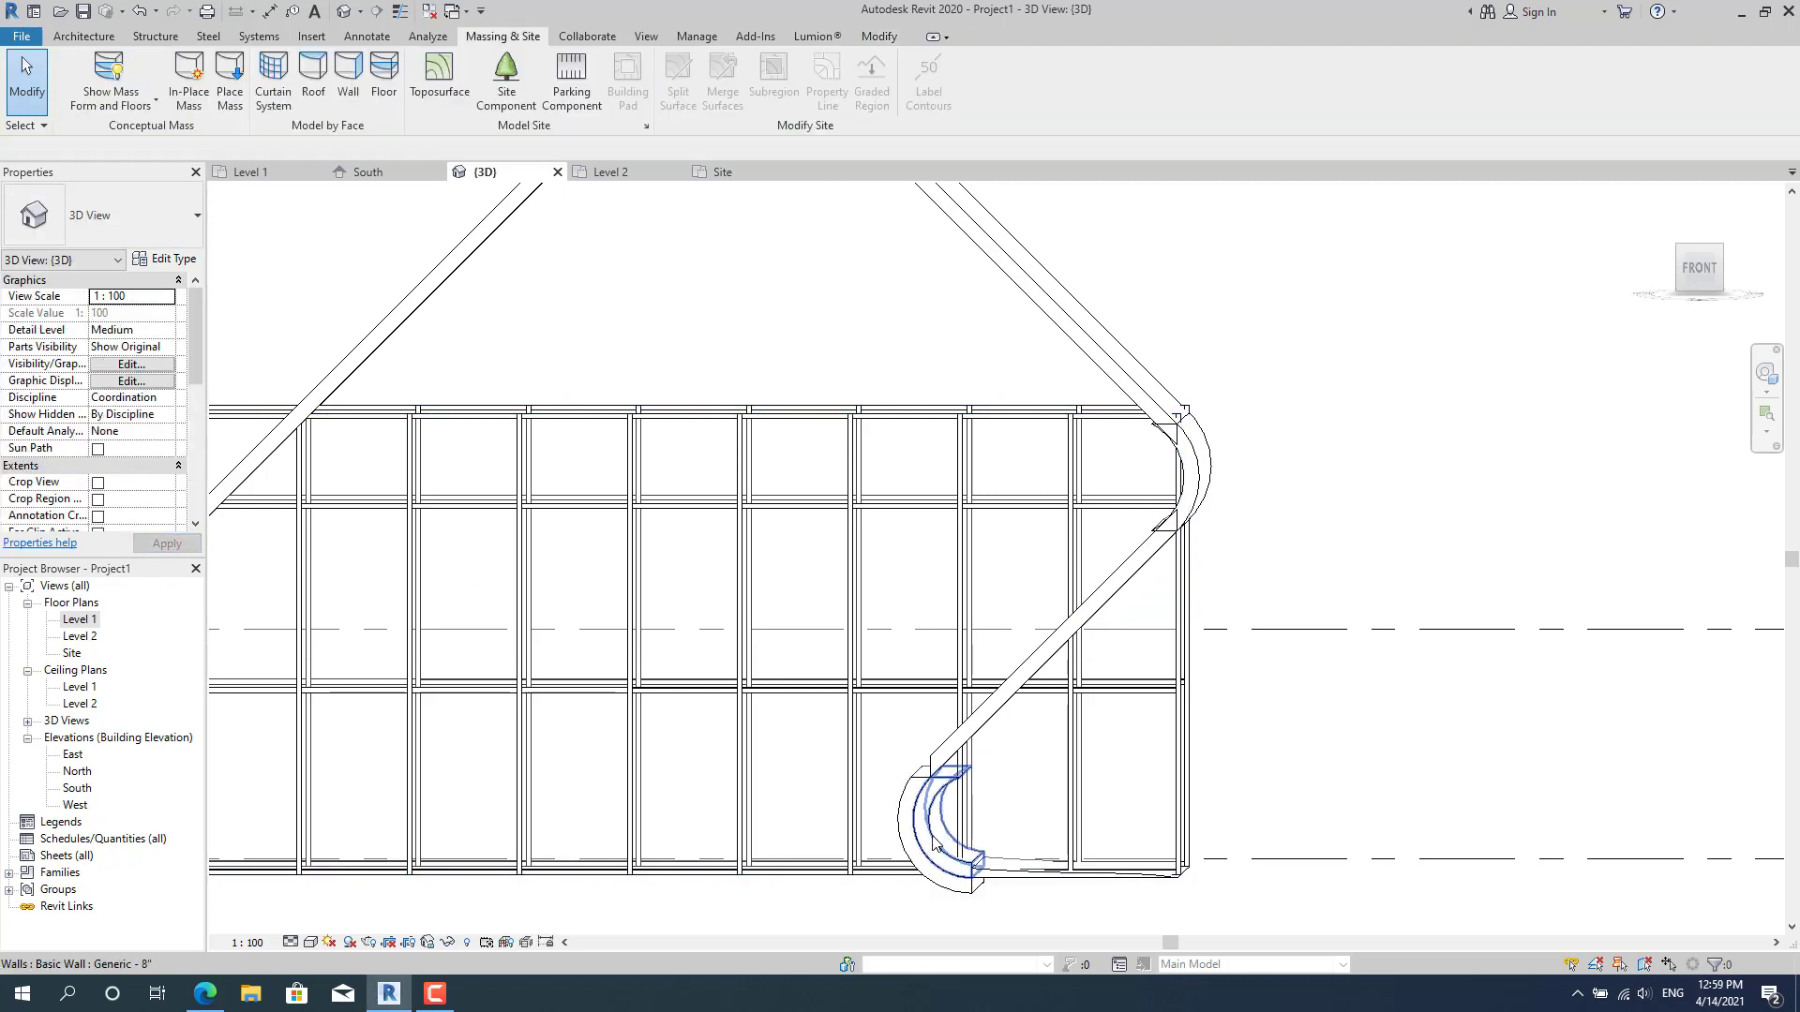
left_click(931, 834)
key("Escape")
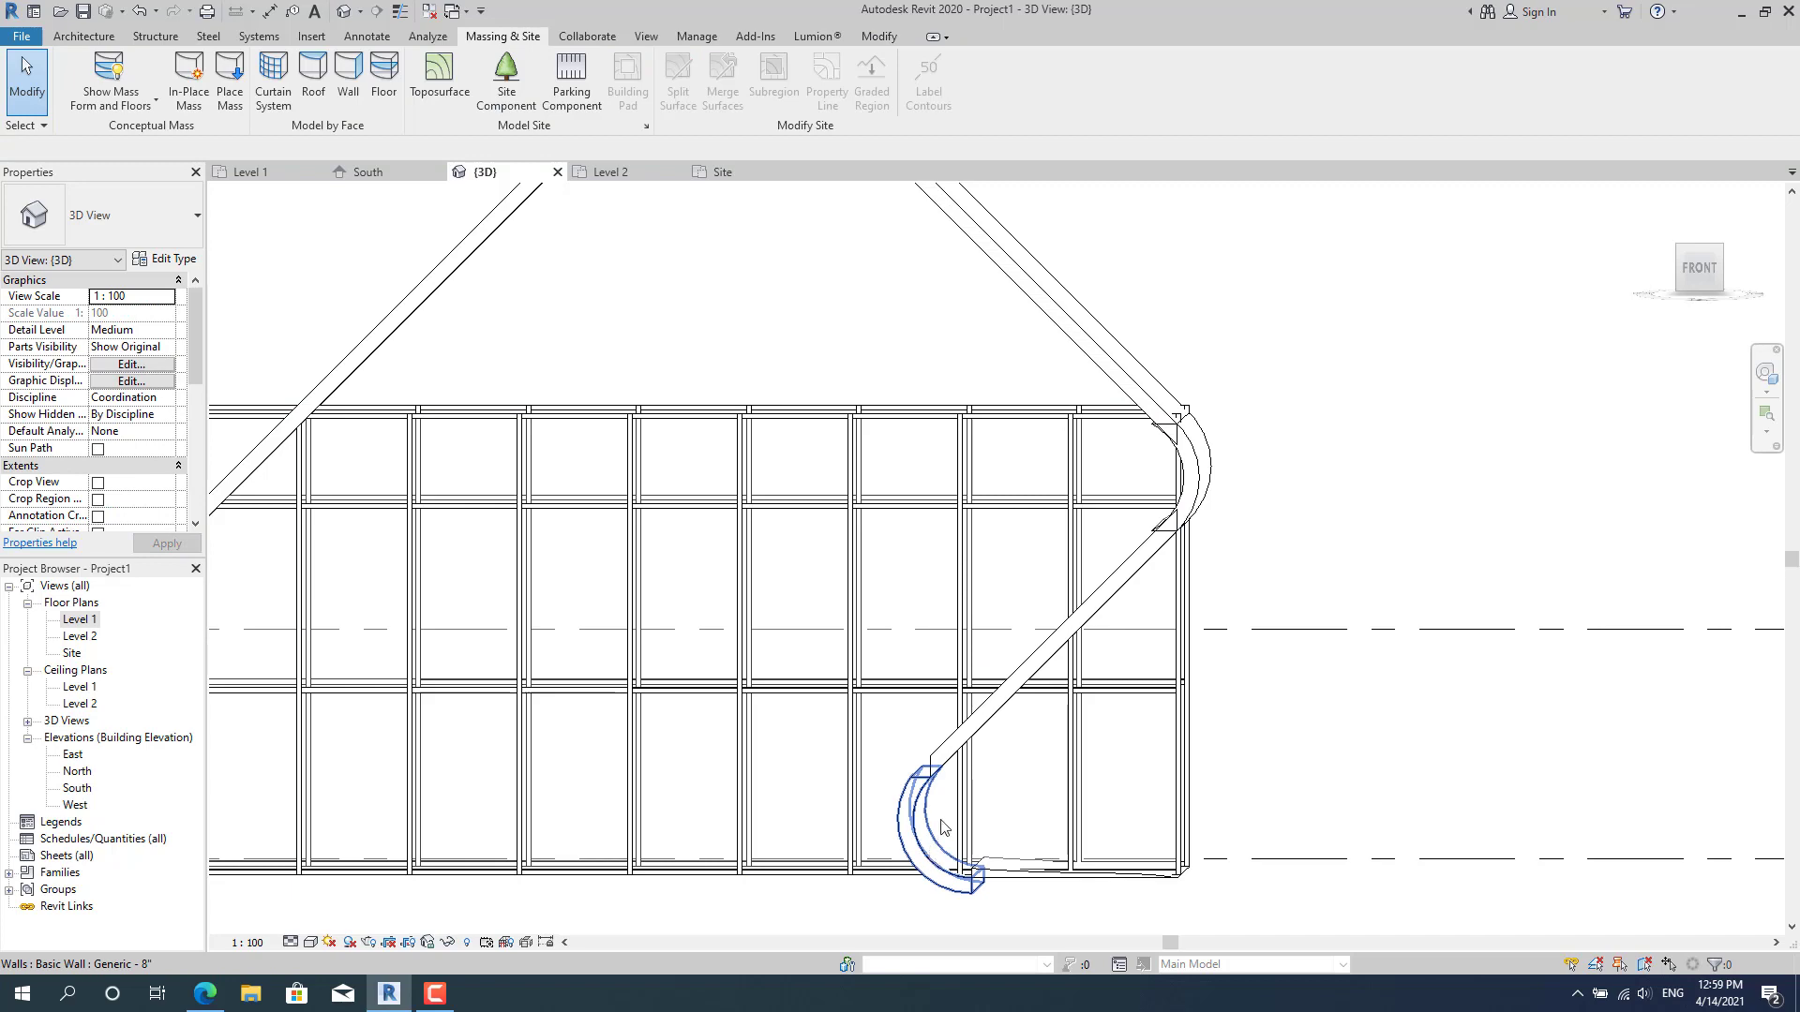
scroll(961, 900, "up", 3)
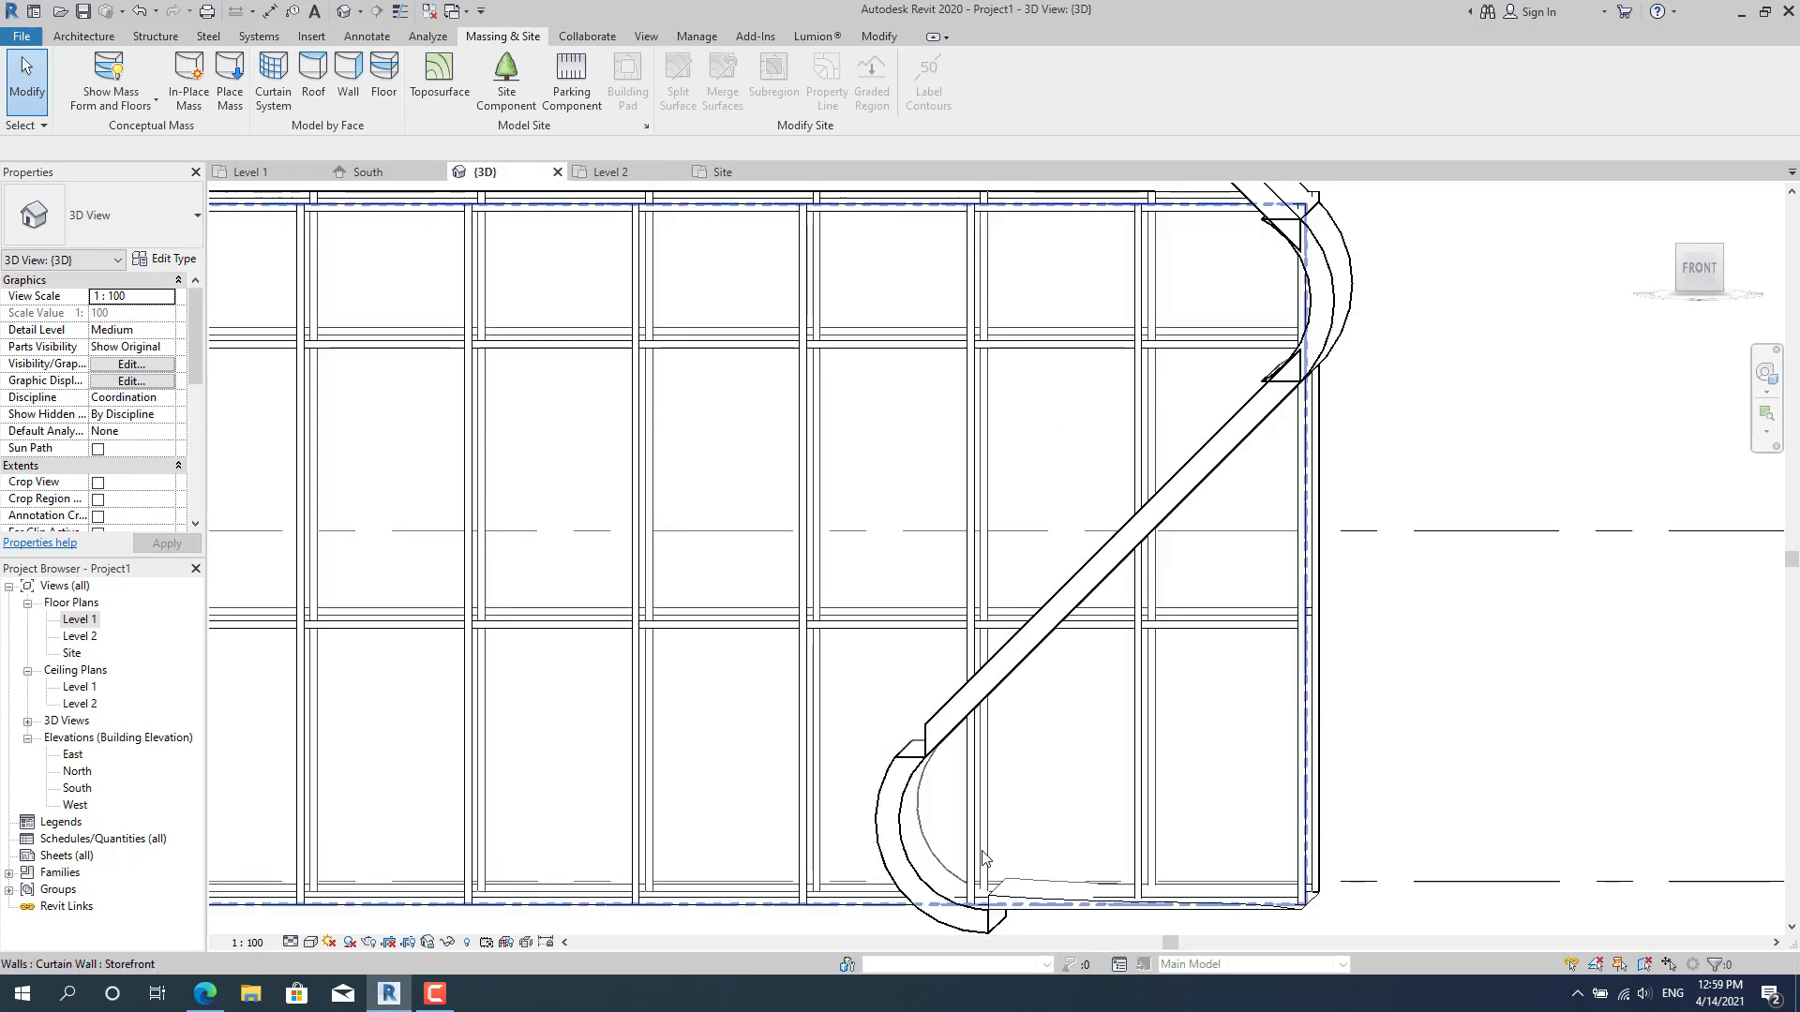
scroll(983, 858, "down", 4)
scroll(985, 855, "up", 2)
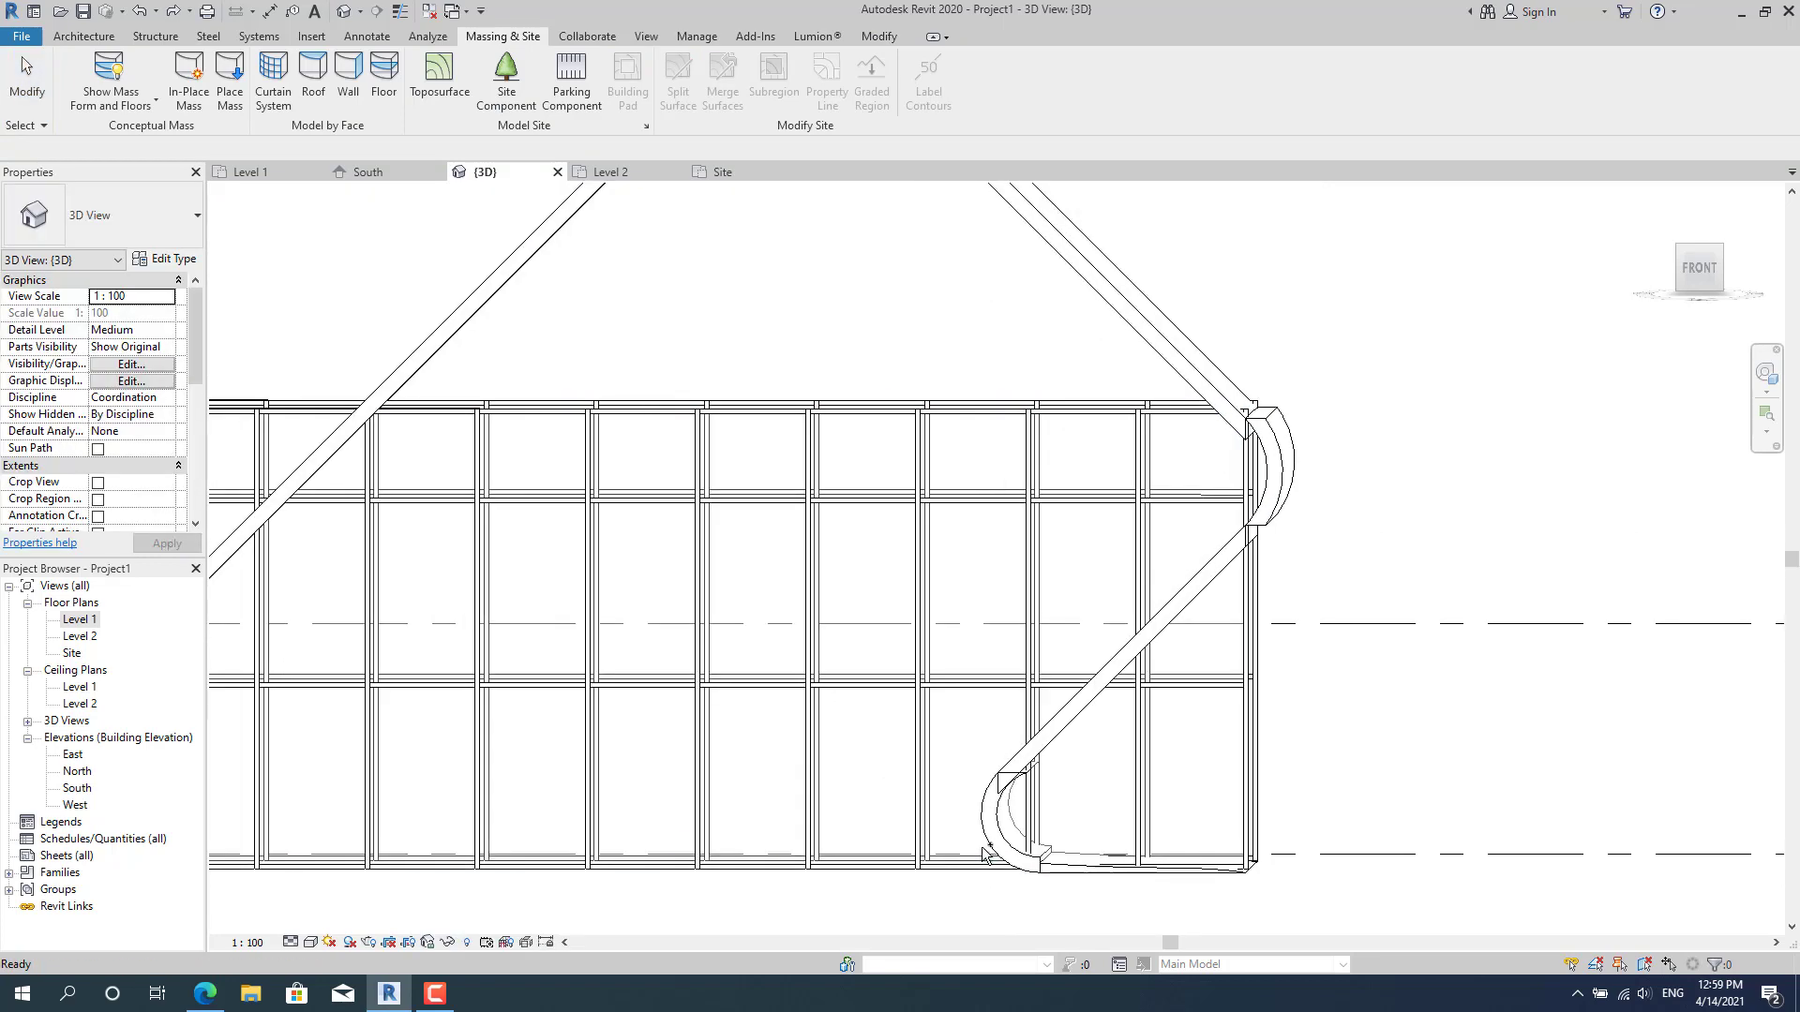
scroll(985, 848, "down", 2)
scroll(1130, 514, "down", 2)
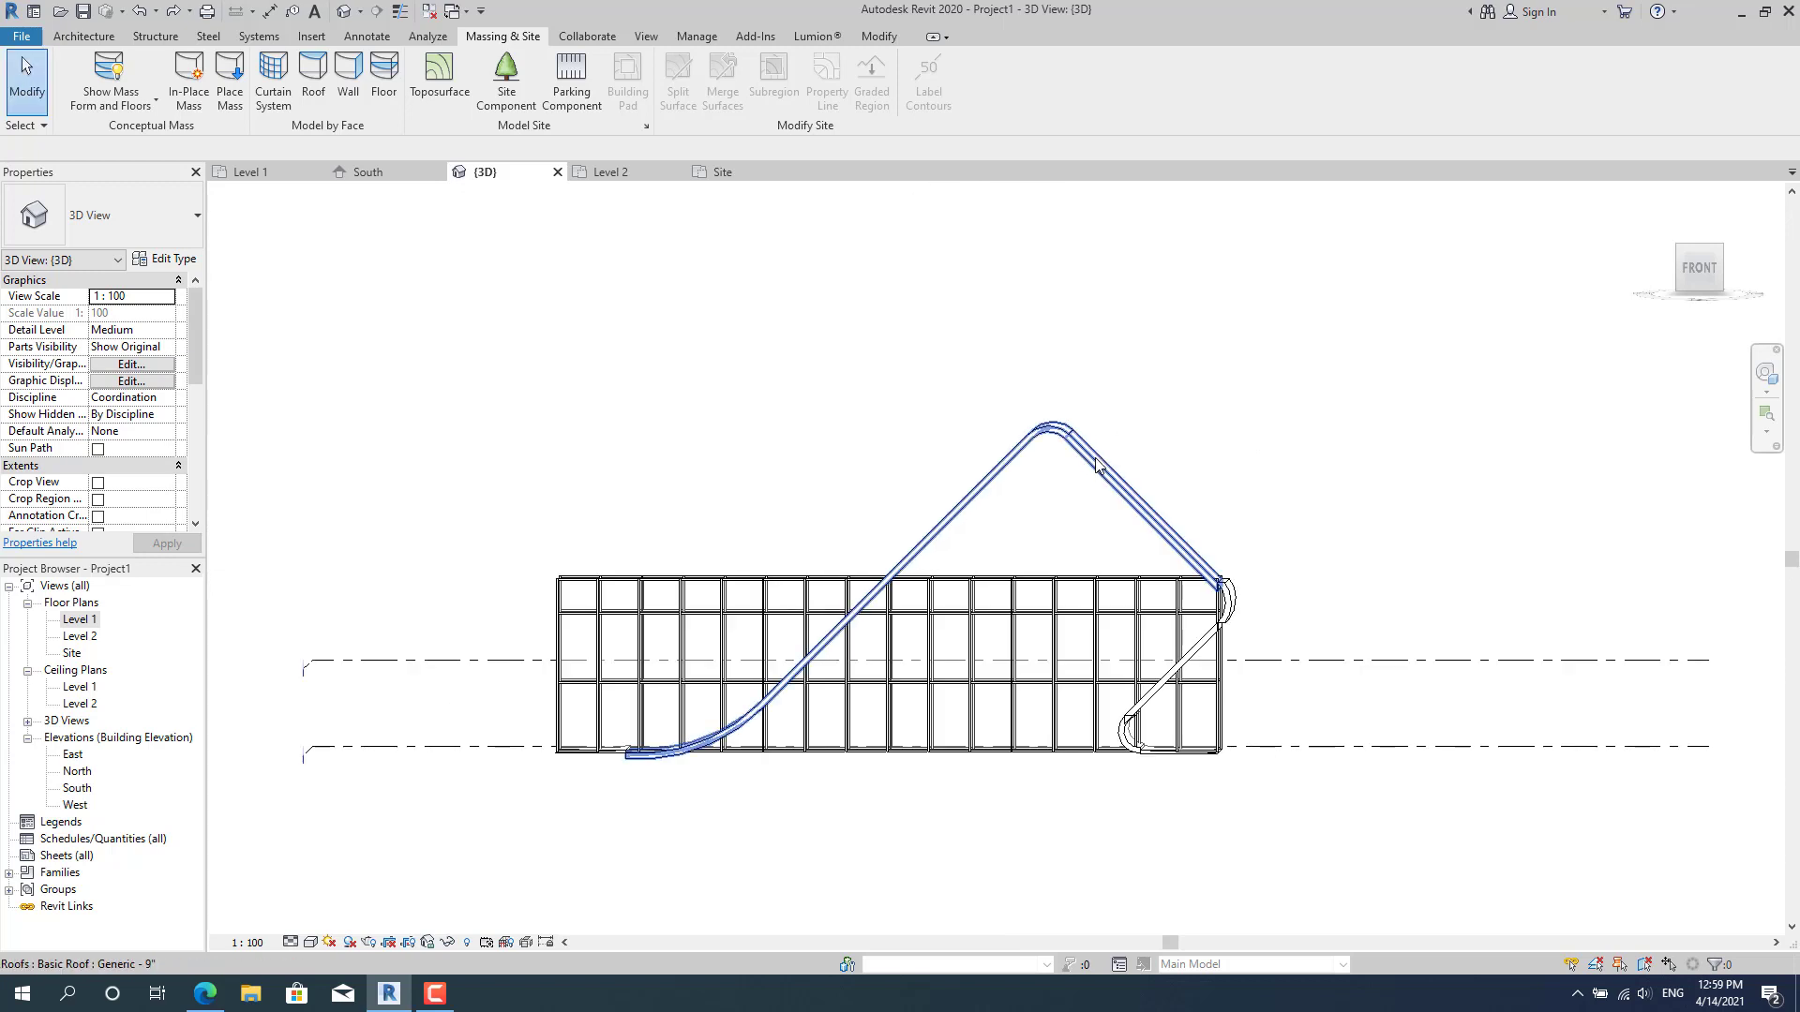
Attach the top of the front Storefront curtain wall to the folded roof, deleting the mullions that cannot be created.
left_click(1013, 572)
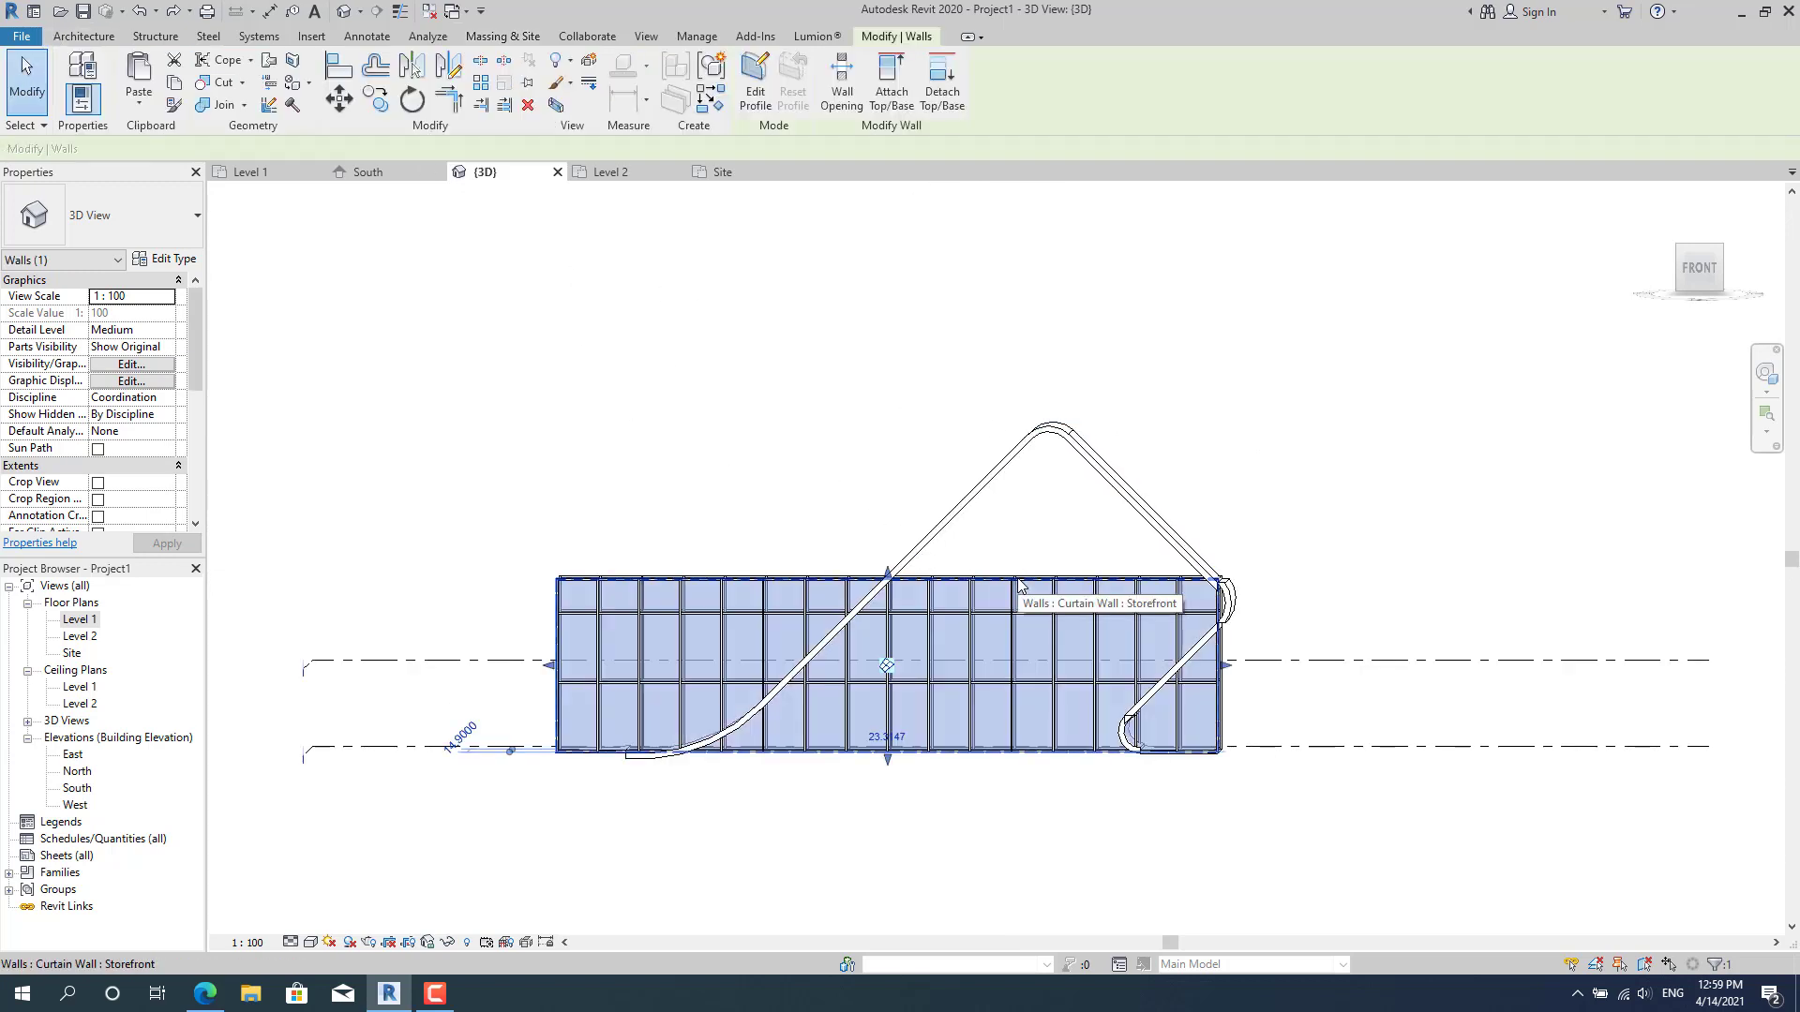
left_click(893, 98)
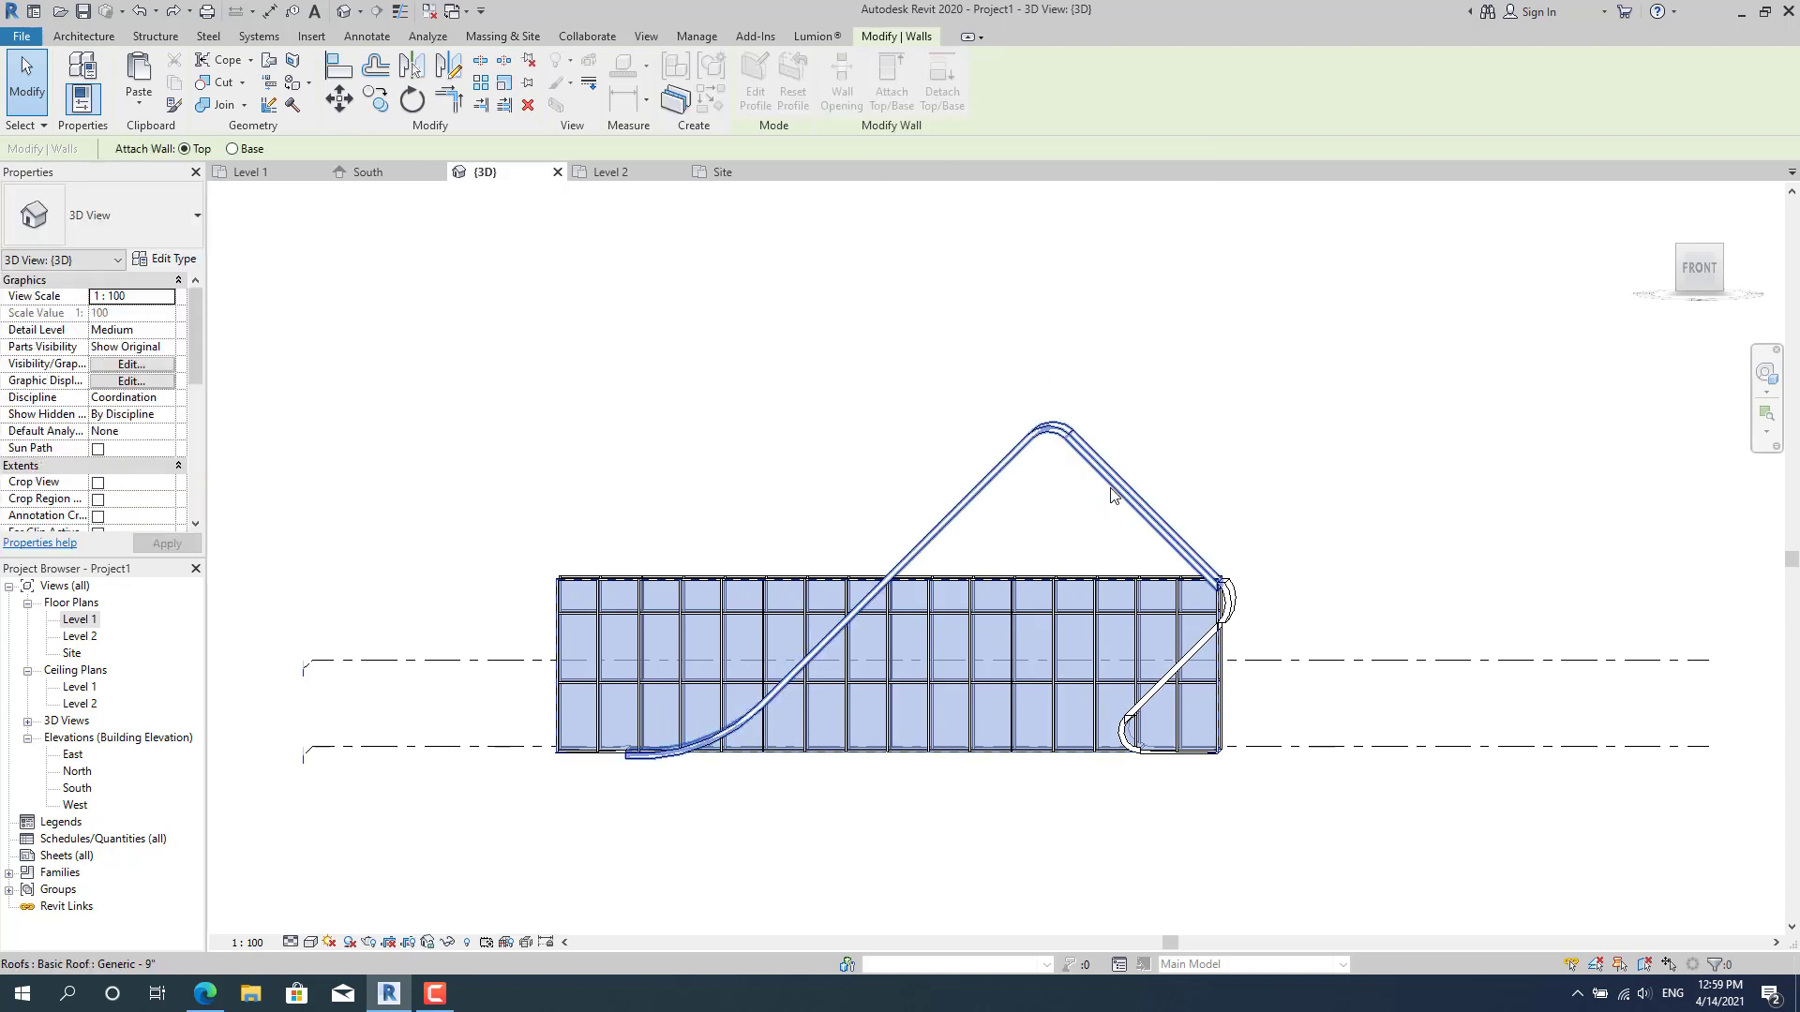
left_click(1097, 546)
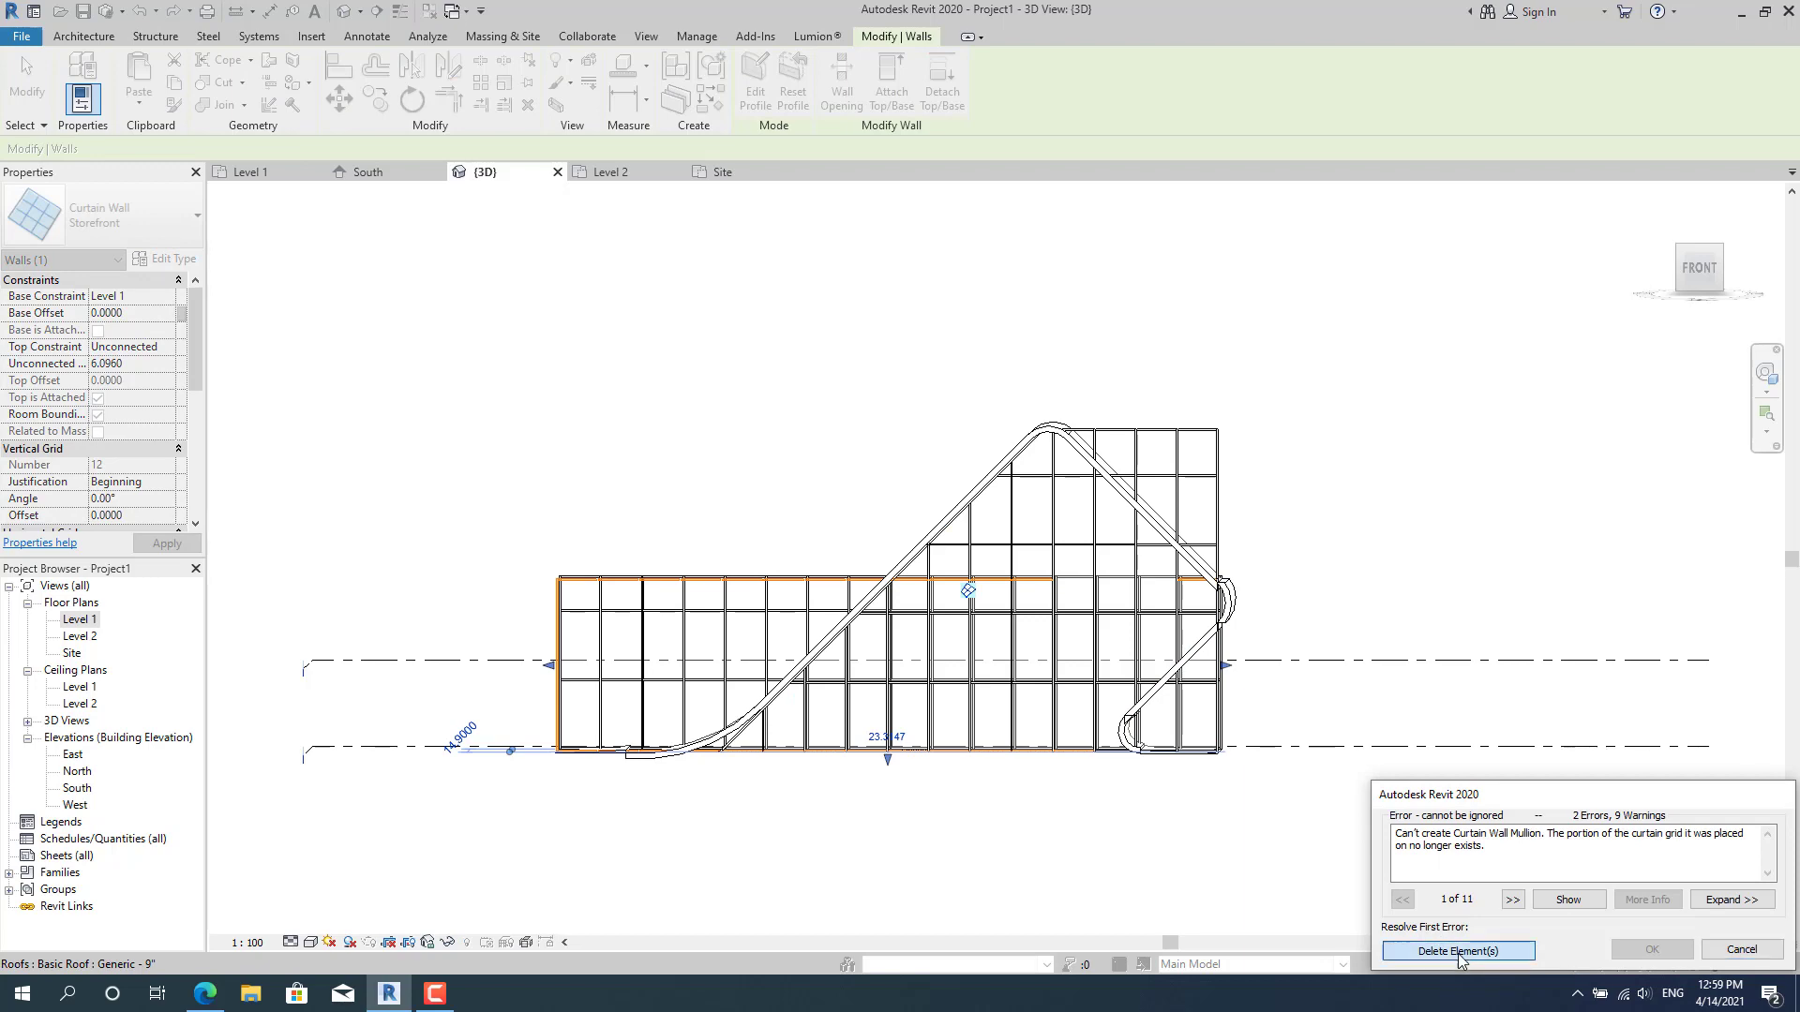
left_click(1459, 952)
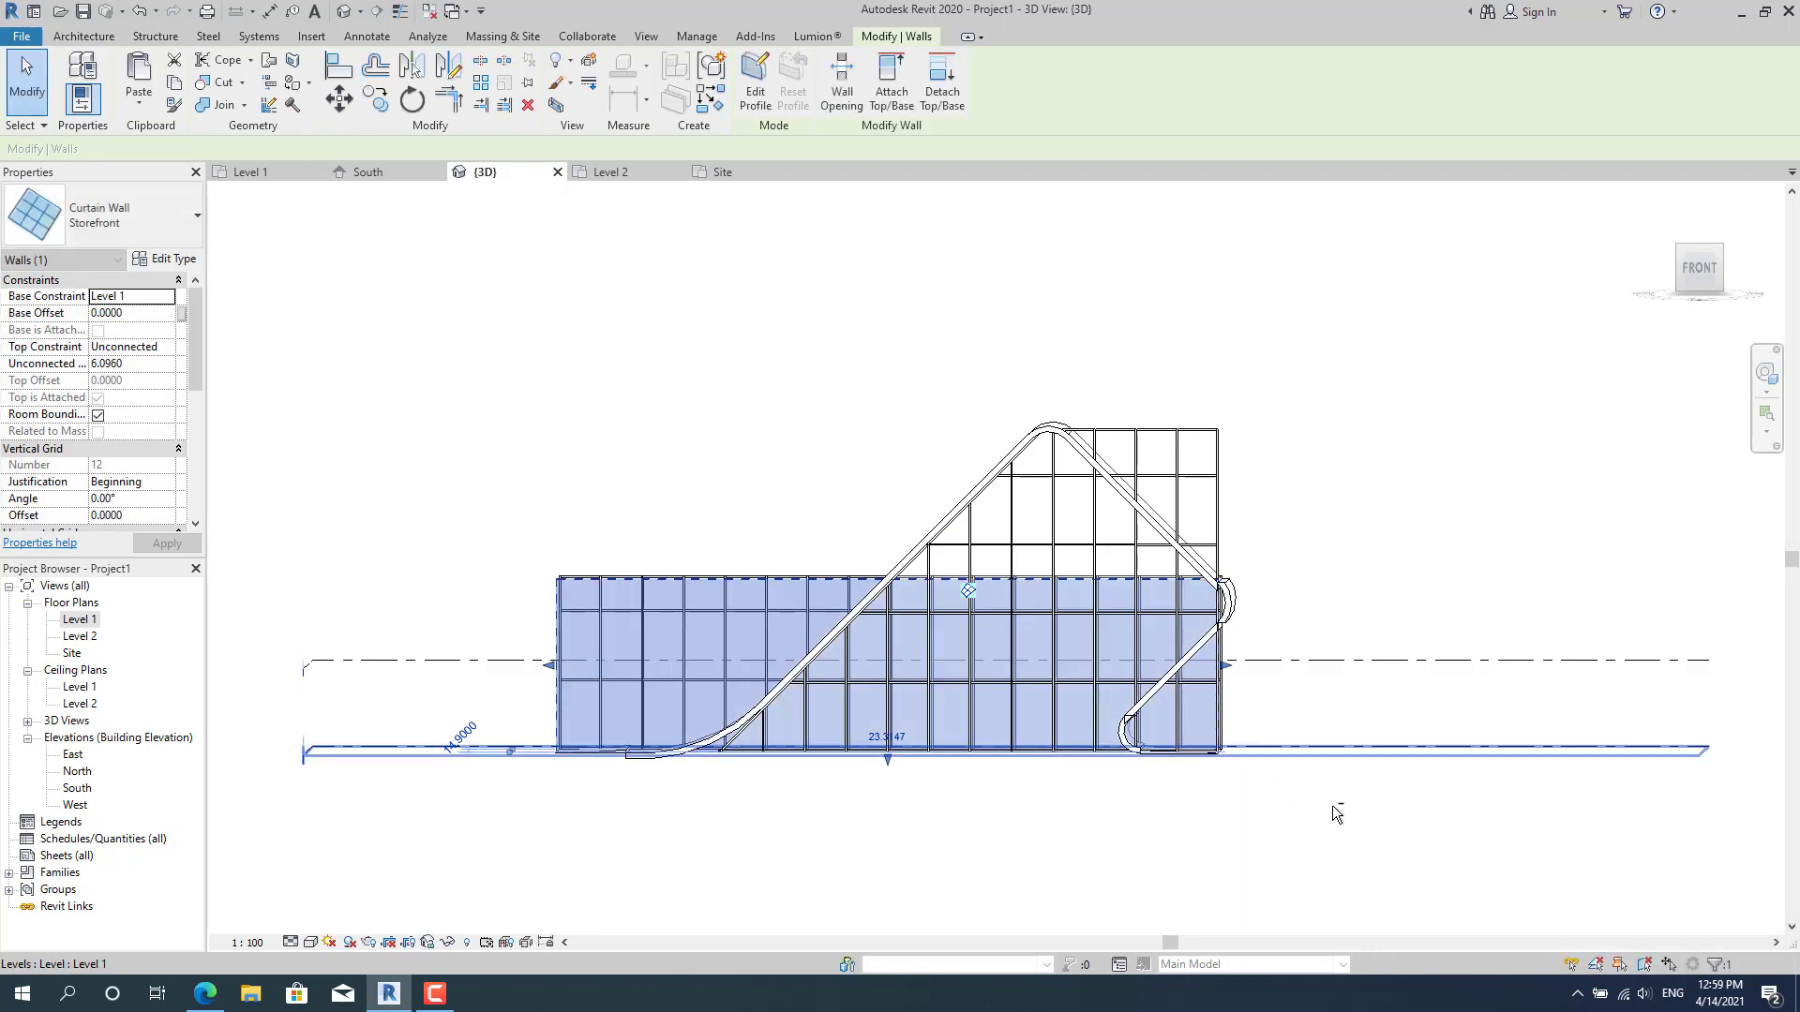
middle_click_drag(1346, 610, 1293, 735, "shift")
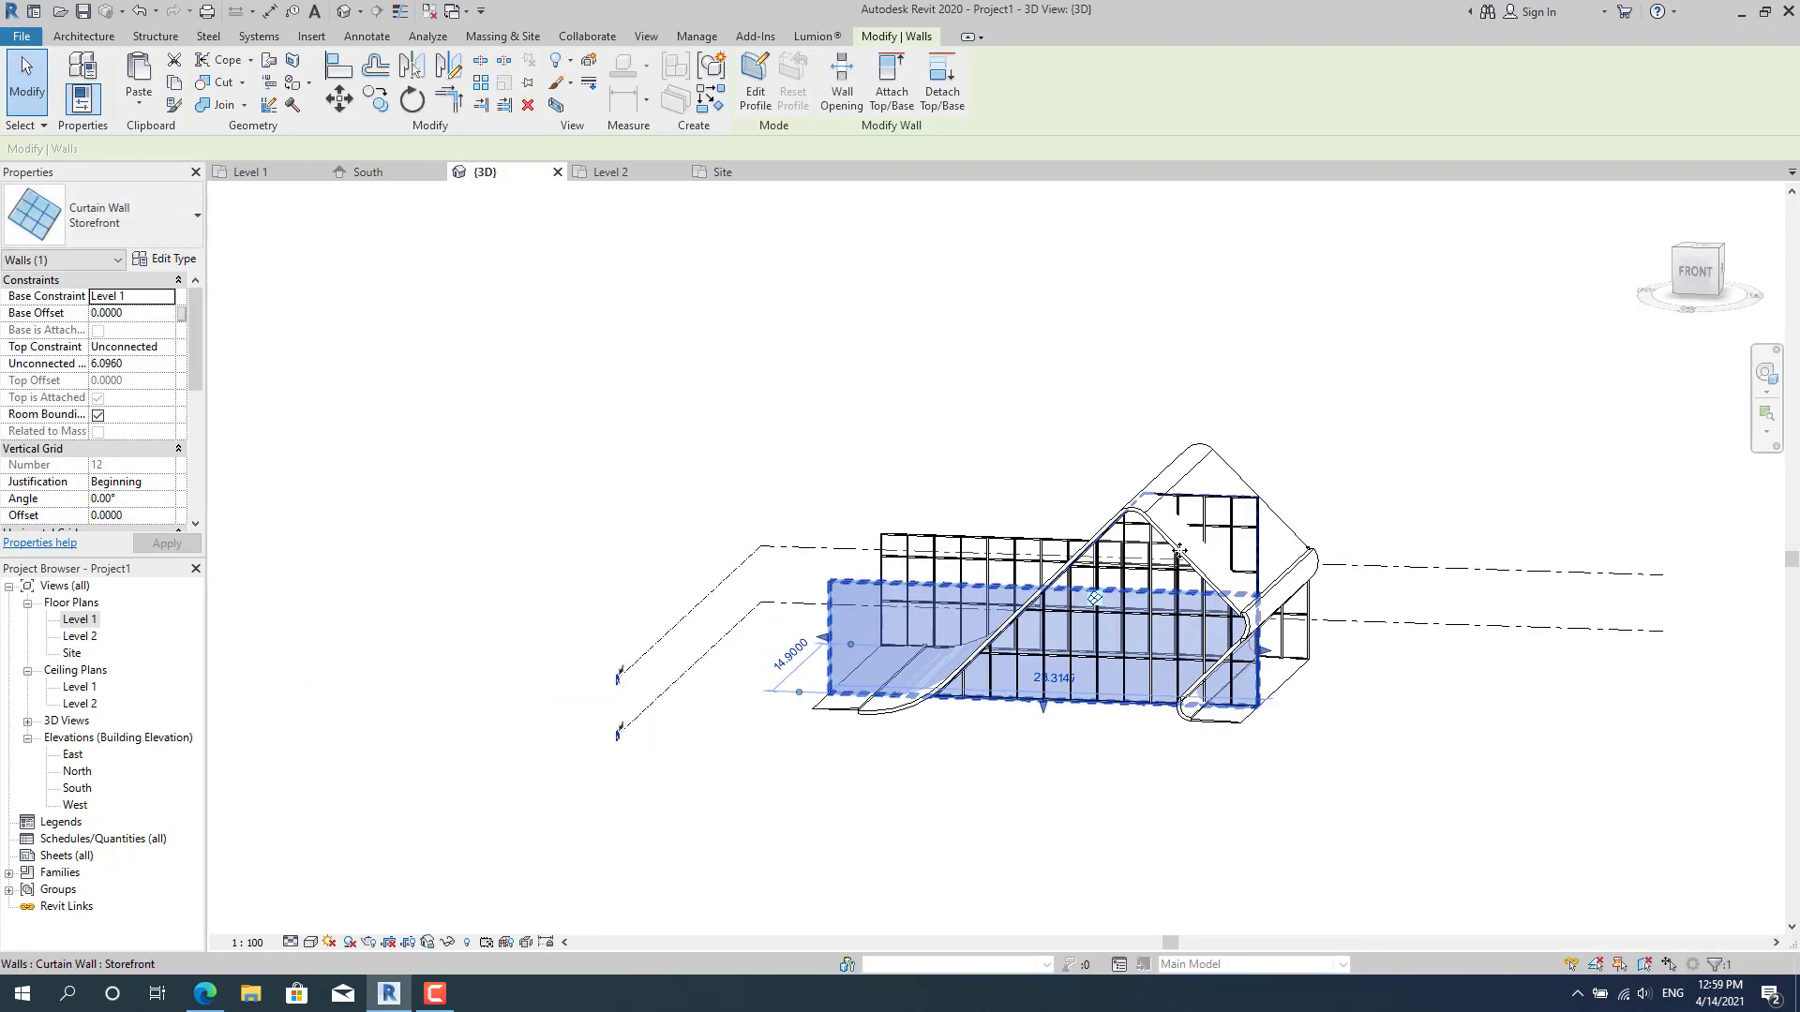
scroll(1210, 609, "up", 5)
middle_click_drag(1217, 618, 1254, 572, "shift")
key("Escape")
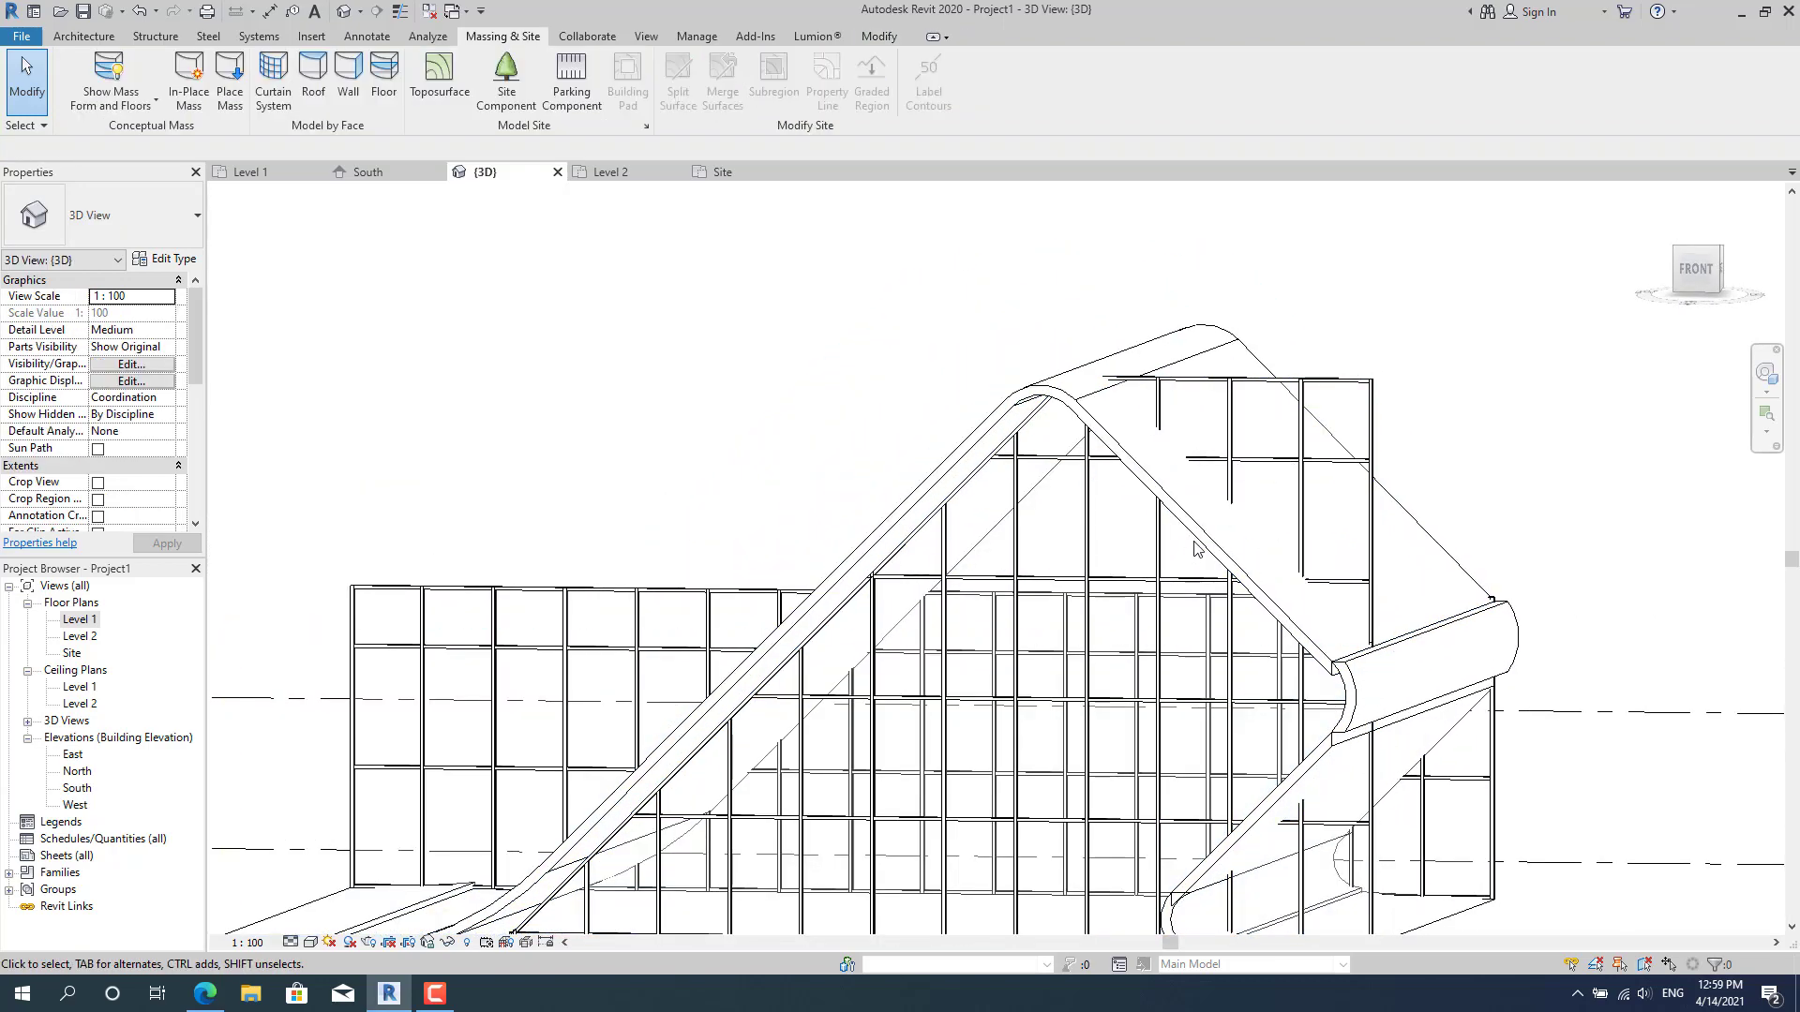
Try to attach the front curtain wall's top again, picking the roof's descending slope on the east side.
left_click(1202, 536)
key("Escape")
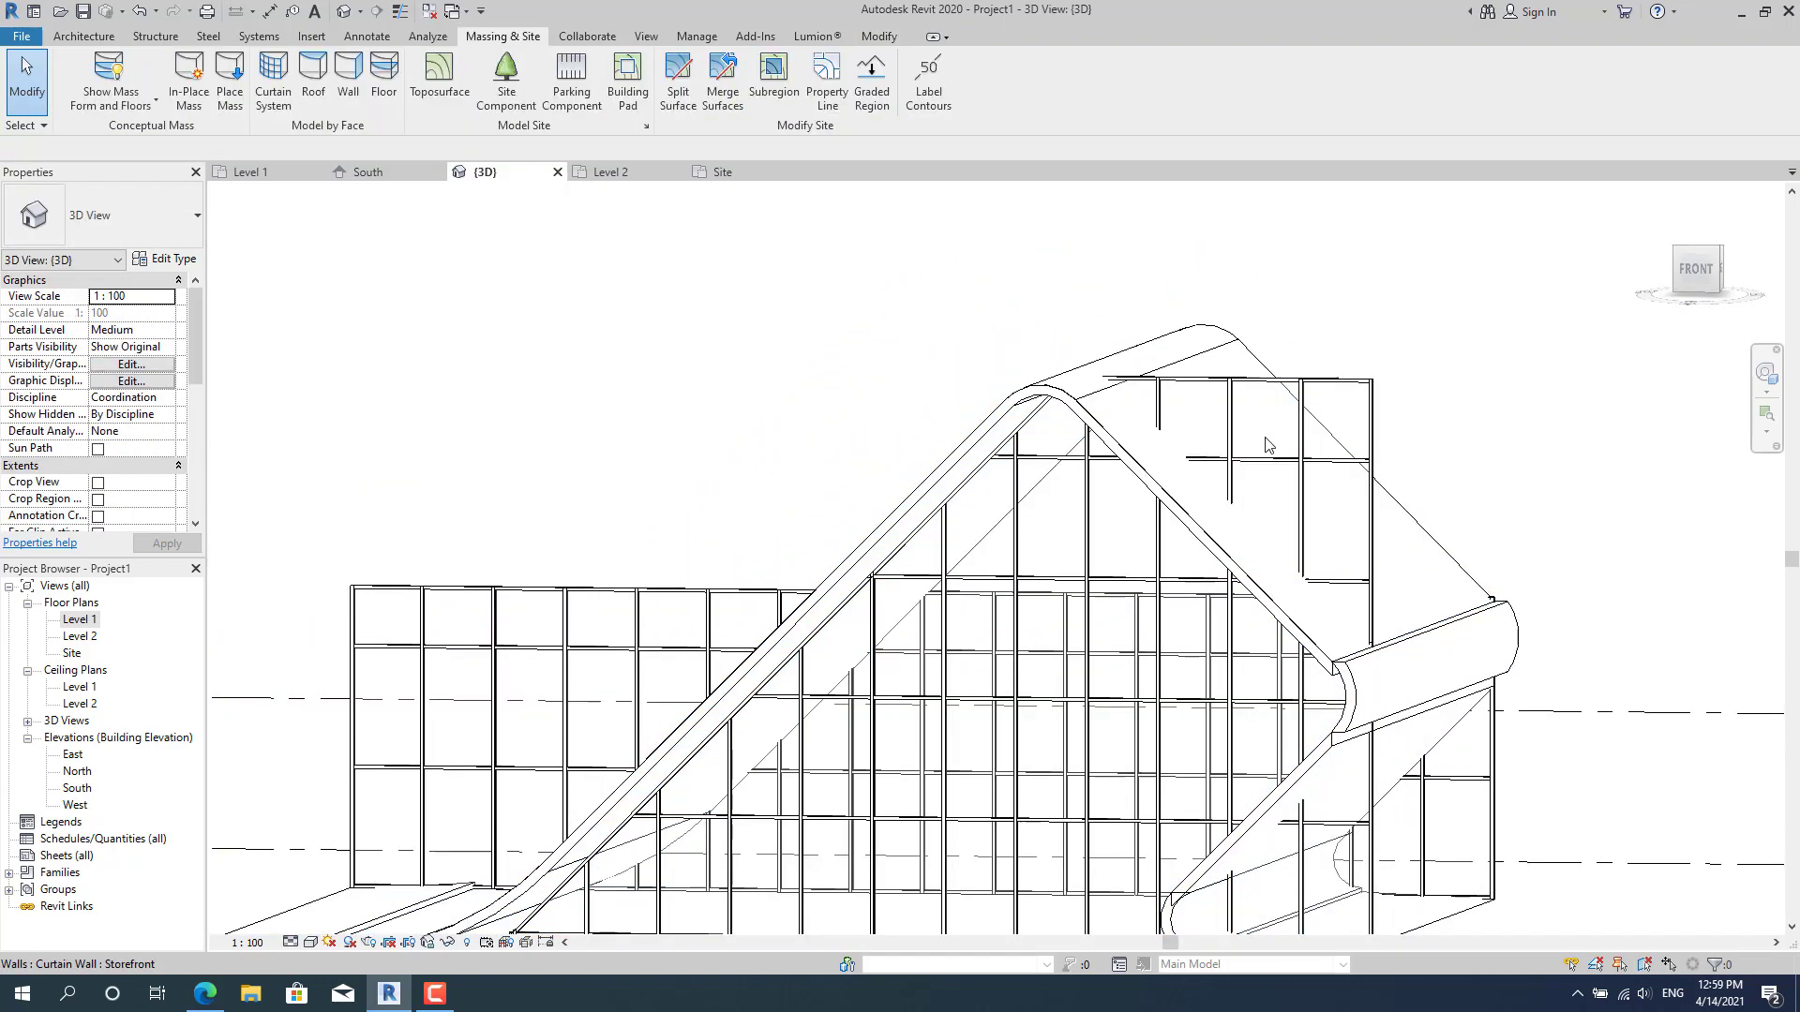
left_click(1342, 395)
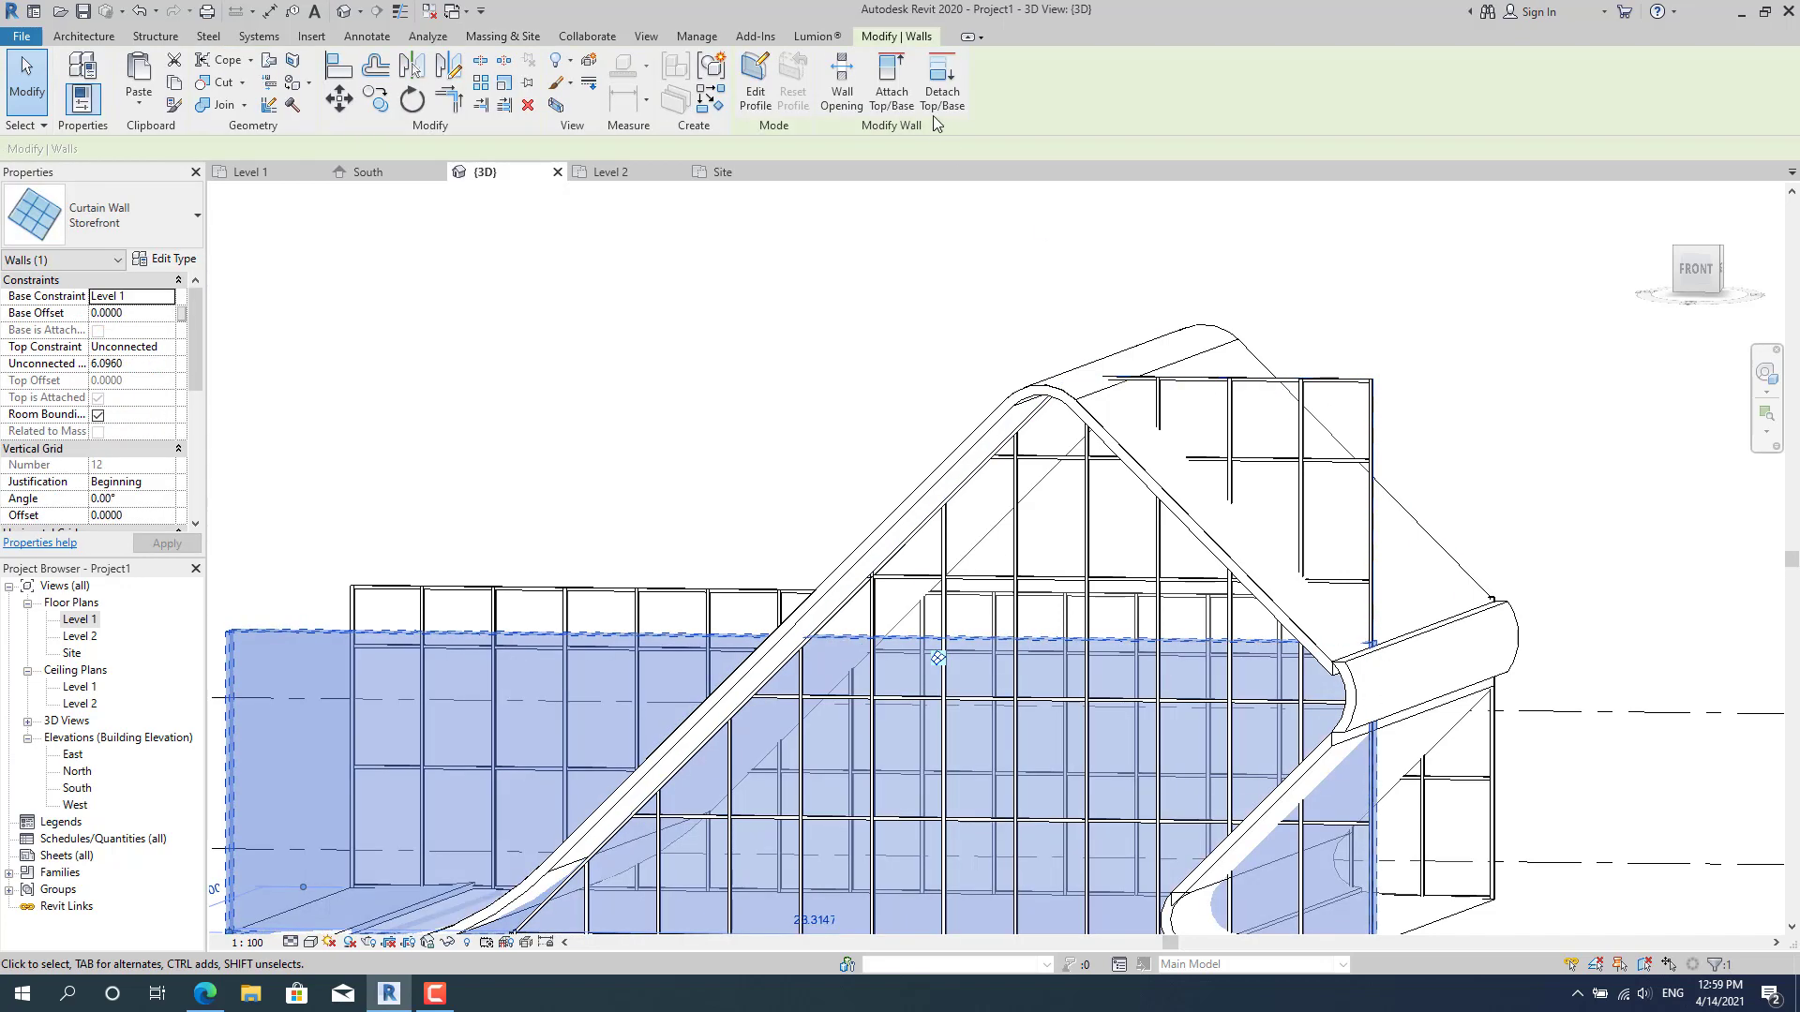
left_click(891, 84)
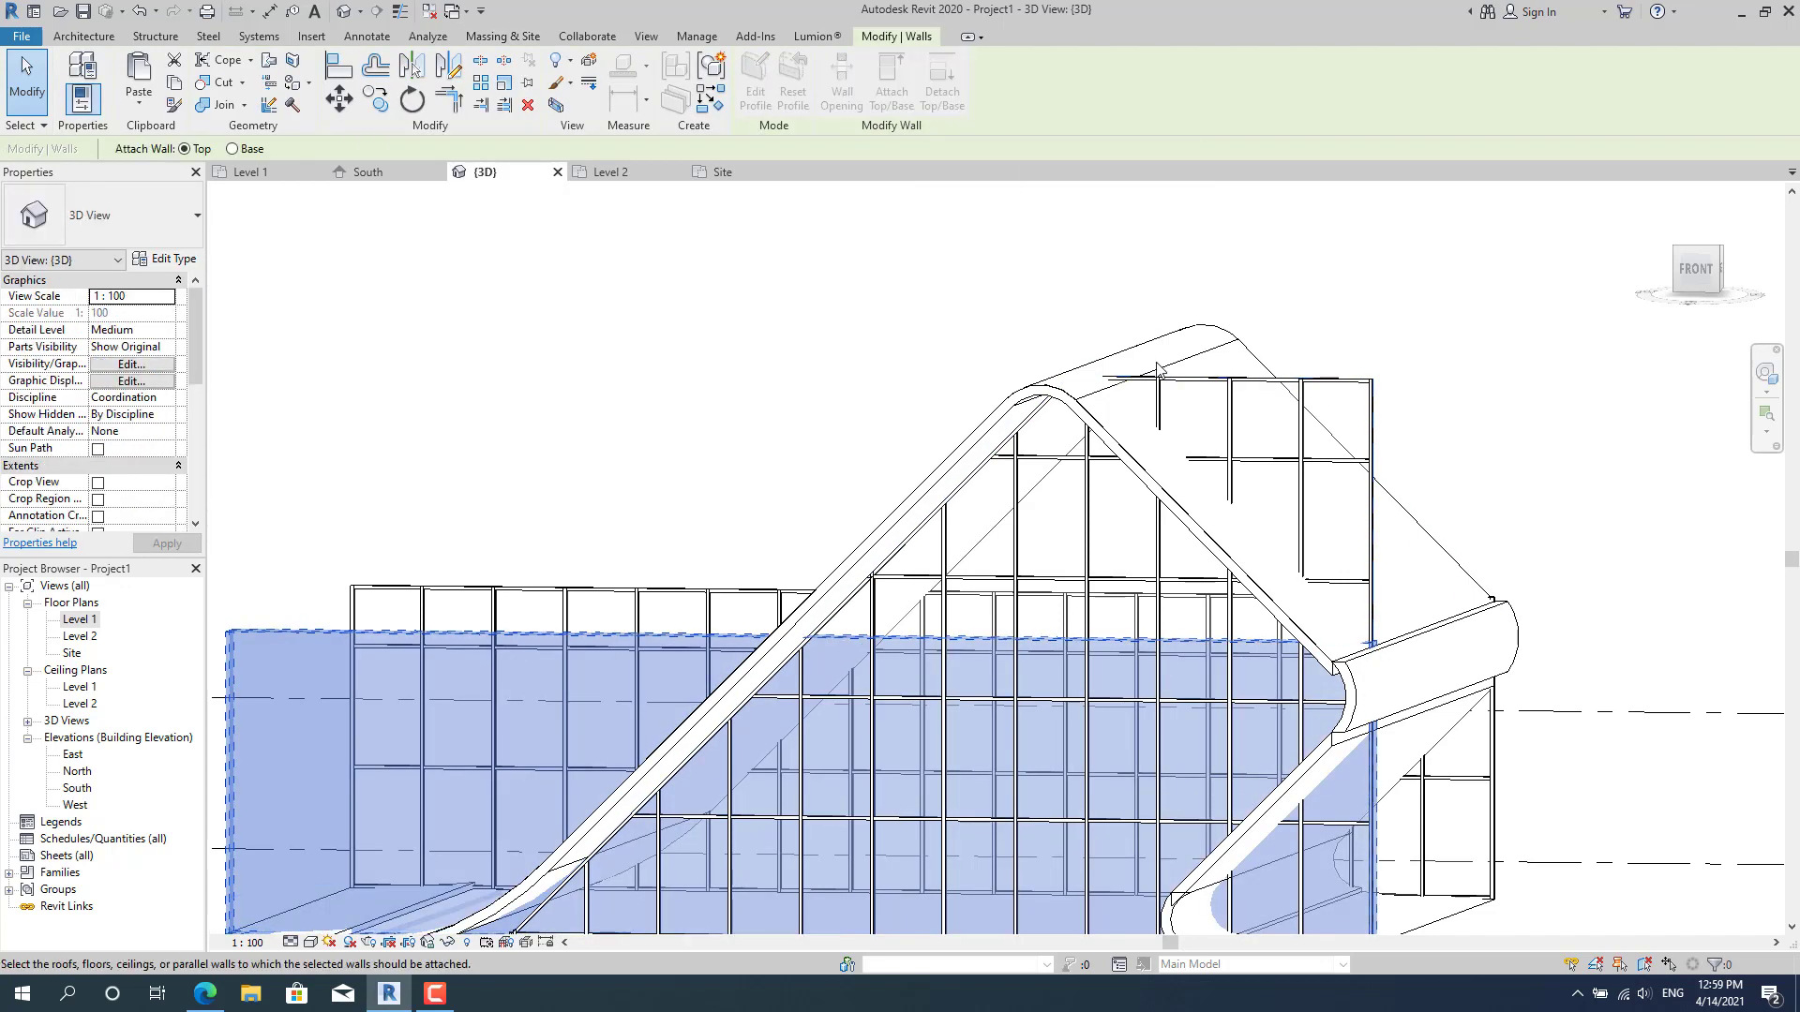
left_click(1168, 507)
key("Escape")
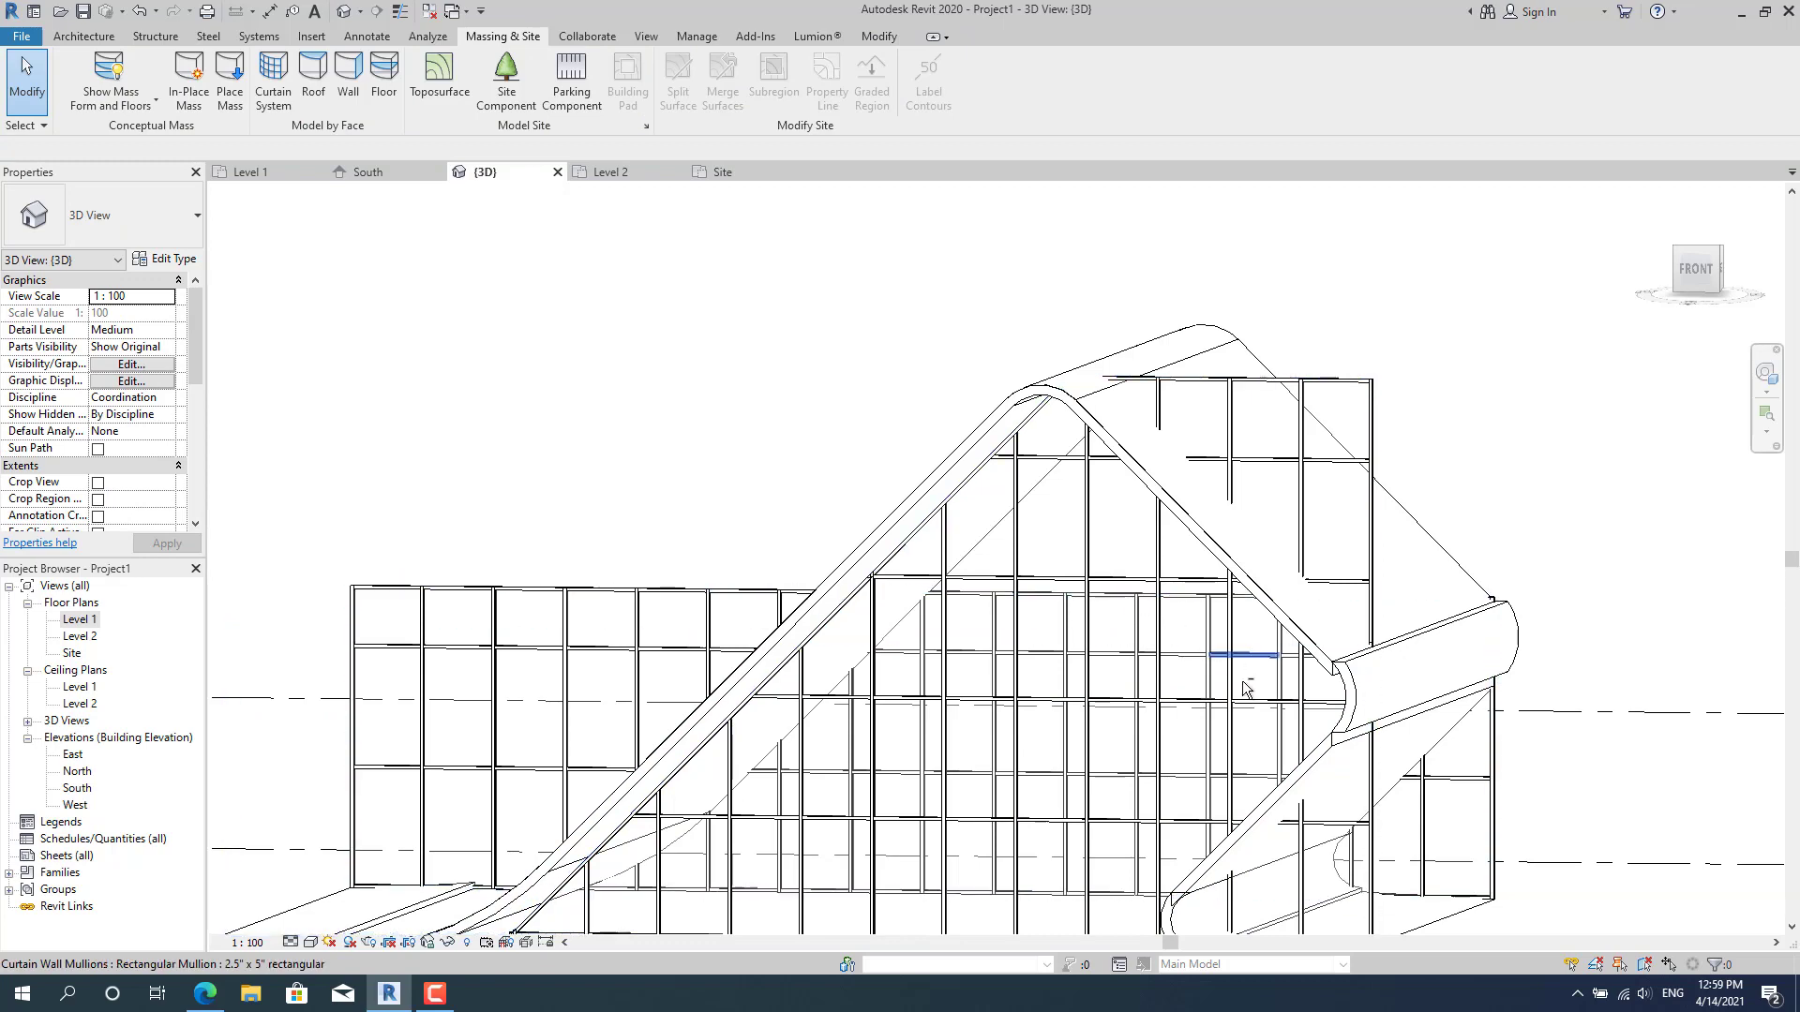
Delete the rear Storefront curtain wall, leaving the one attached to the roof.
scroll(1093, 521, "down", 5)
middle_click_drag(1233, 714, 1318, 787, "shift")
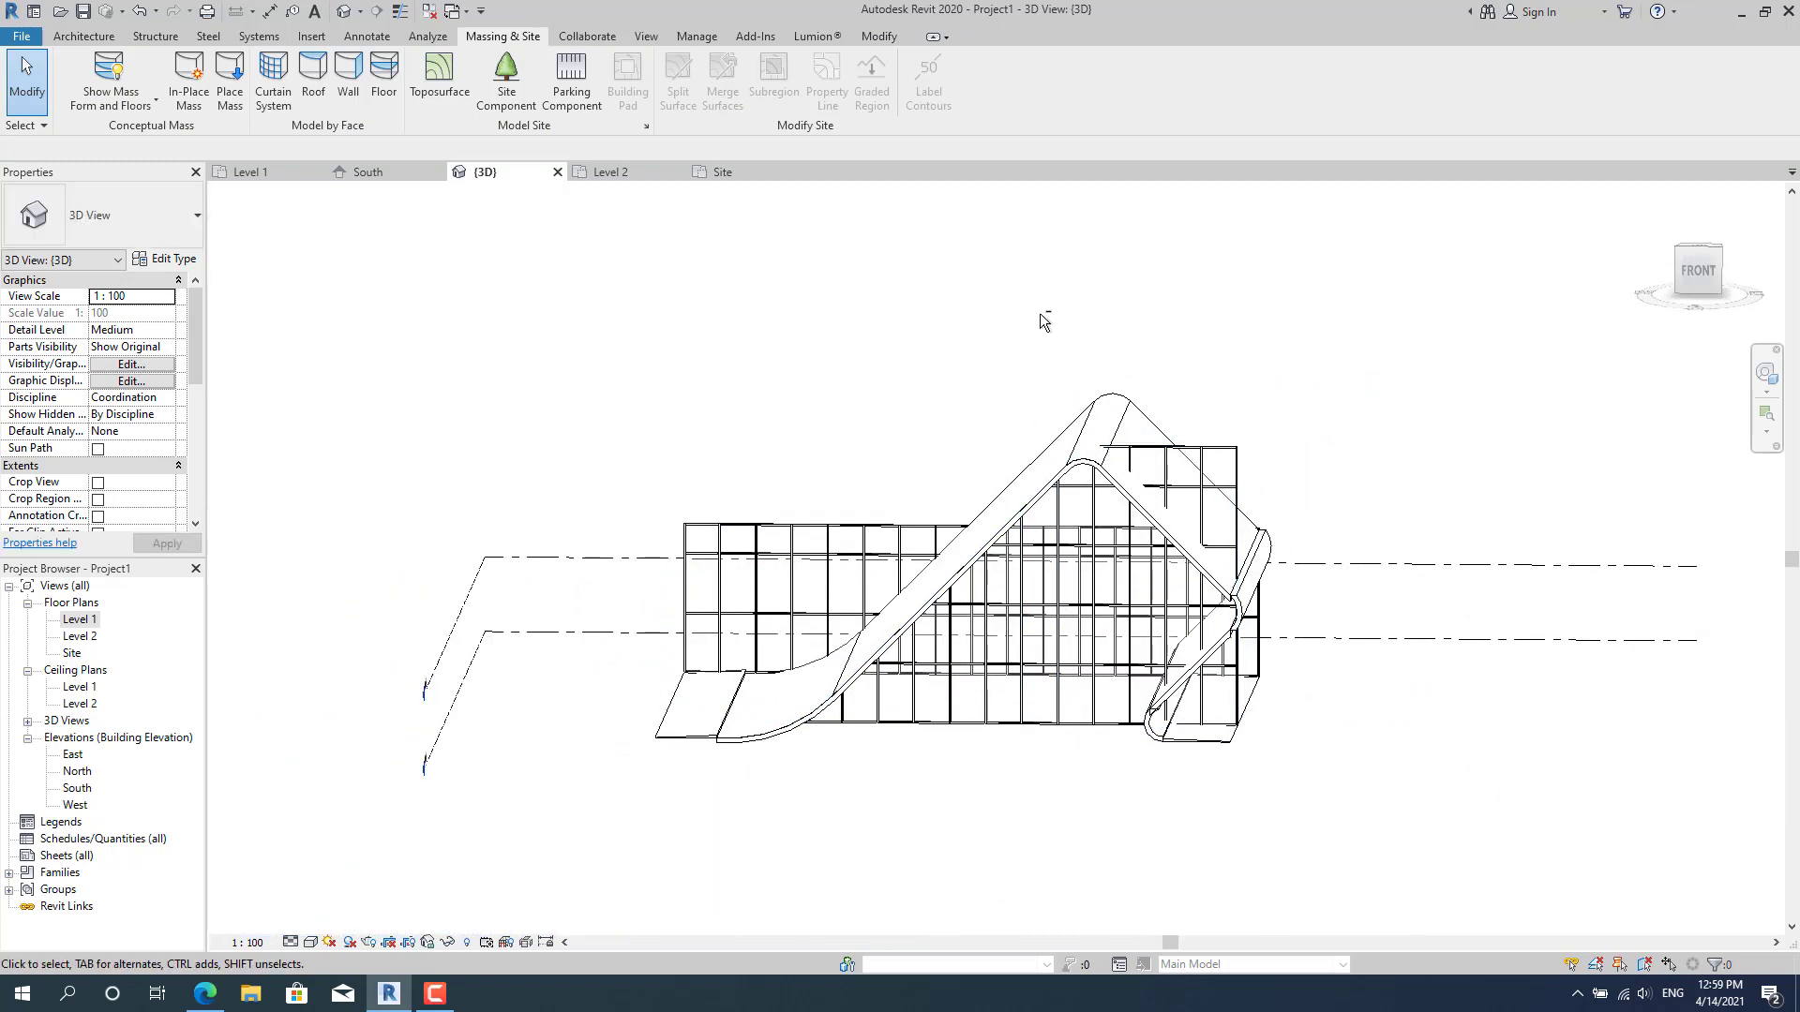
scroll(1139, 409, "down", 2)
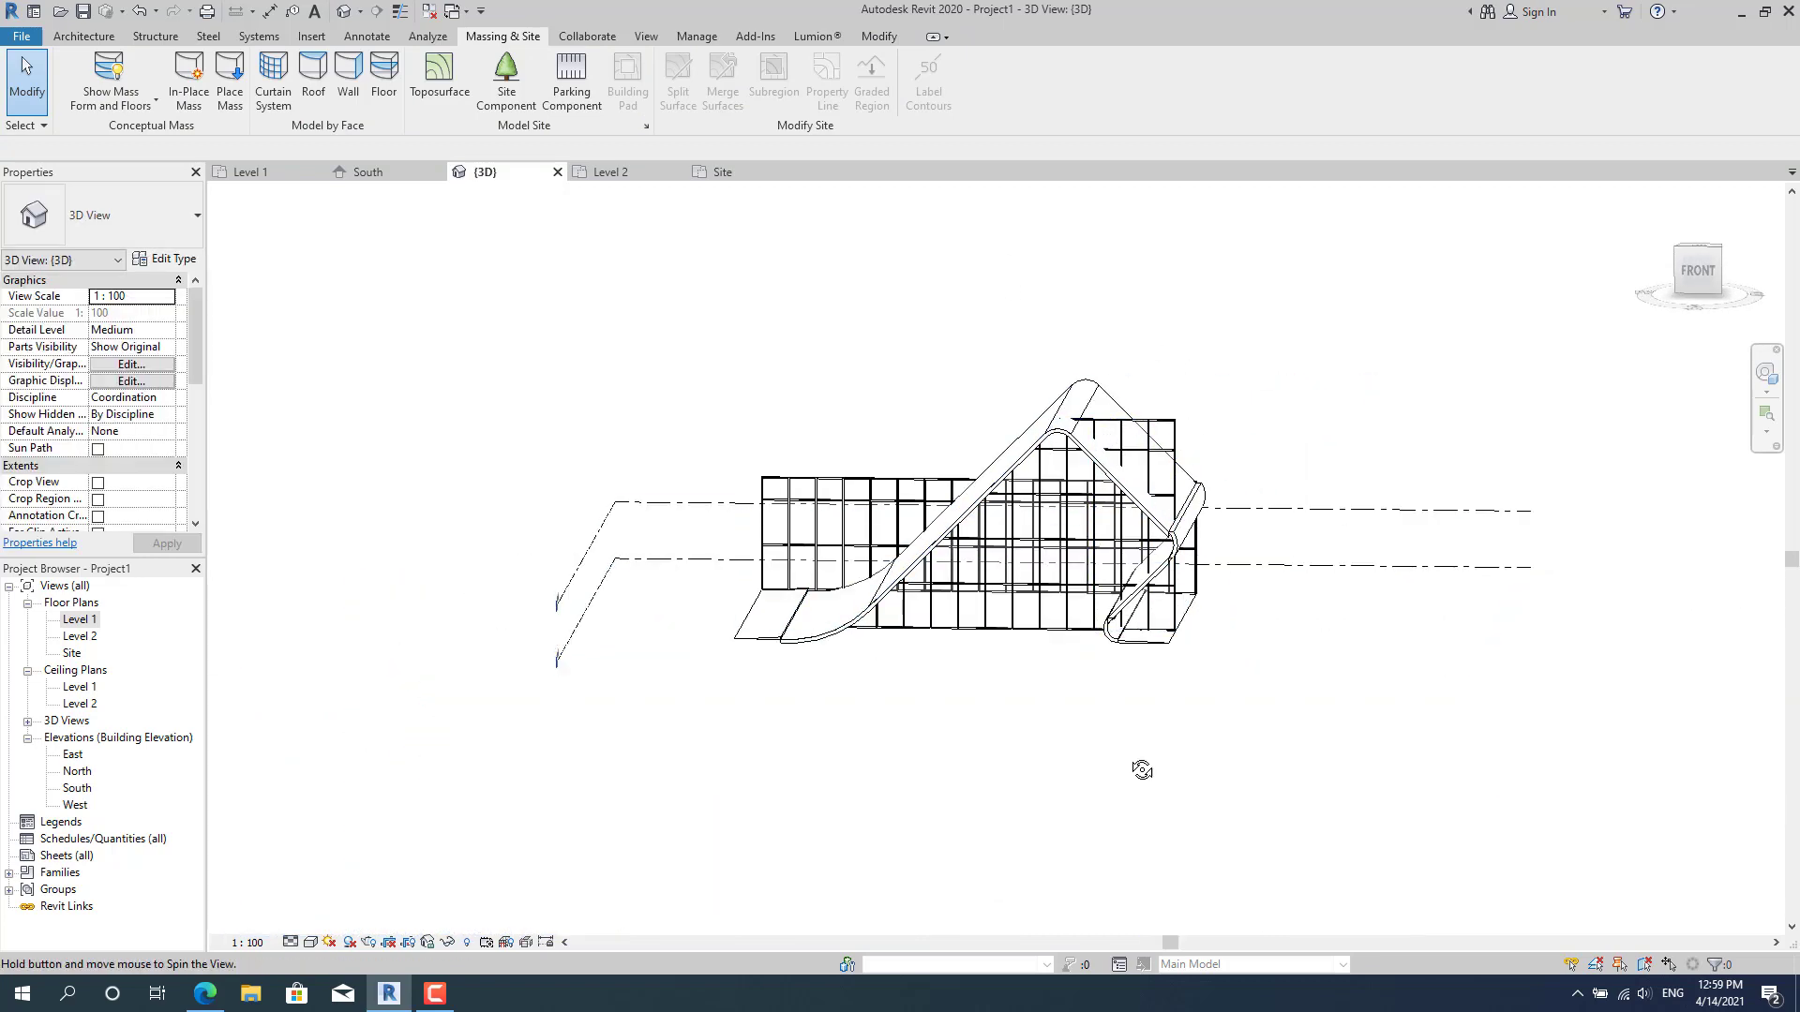
middle_click_drag(1142, 770, 1150, 748, "shift")
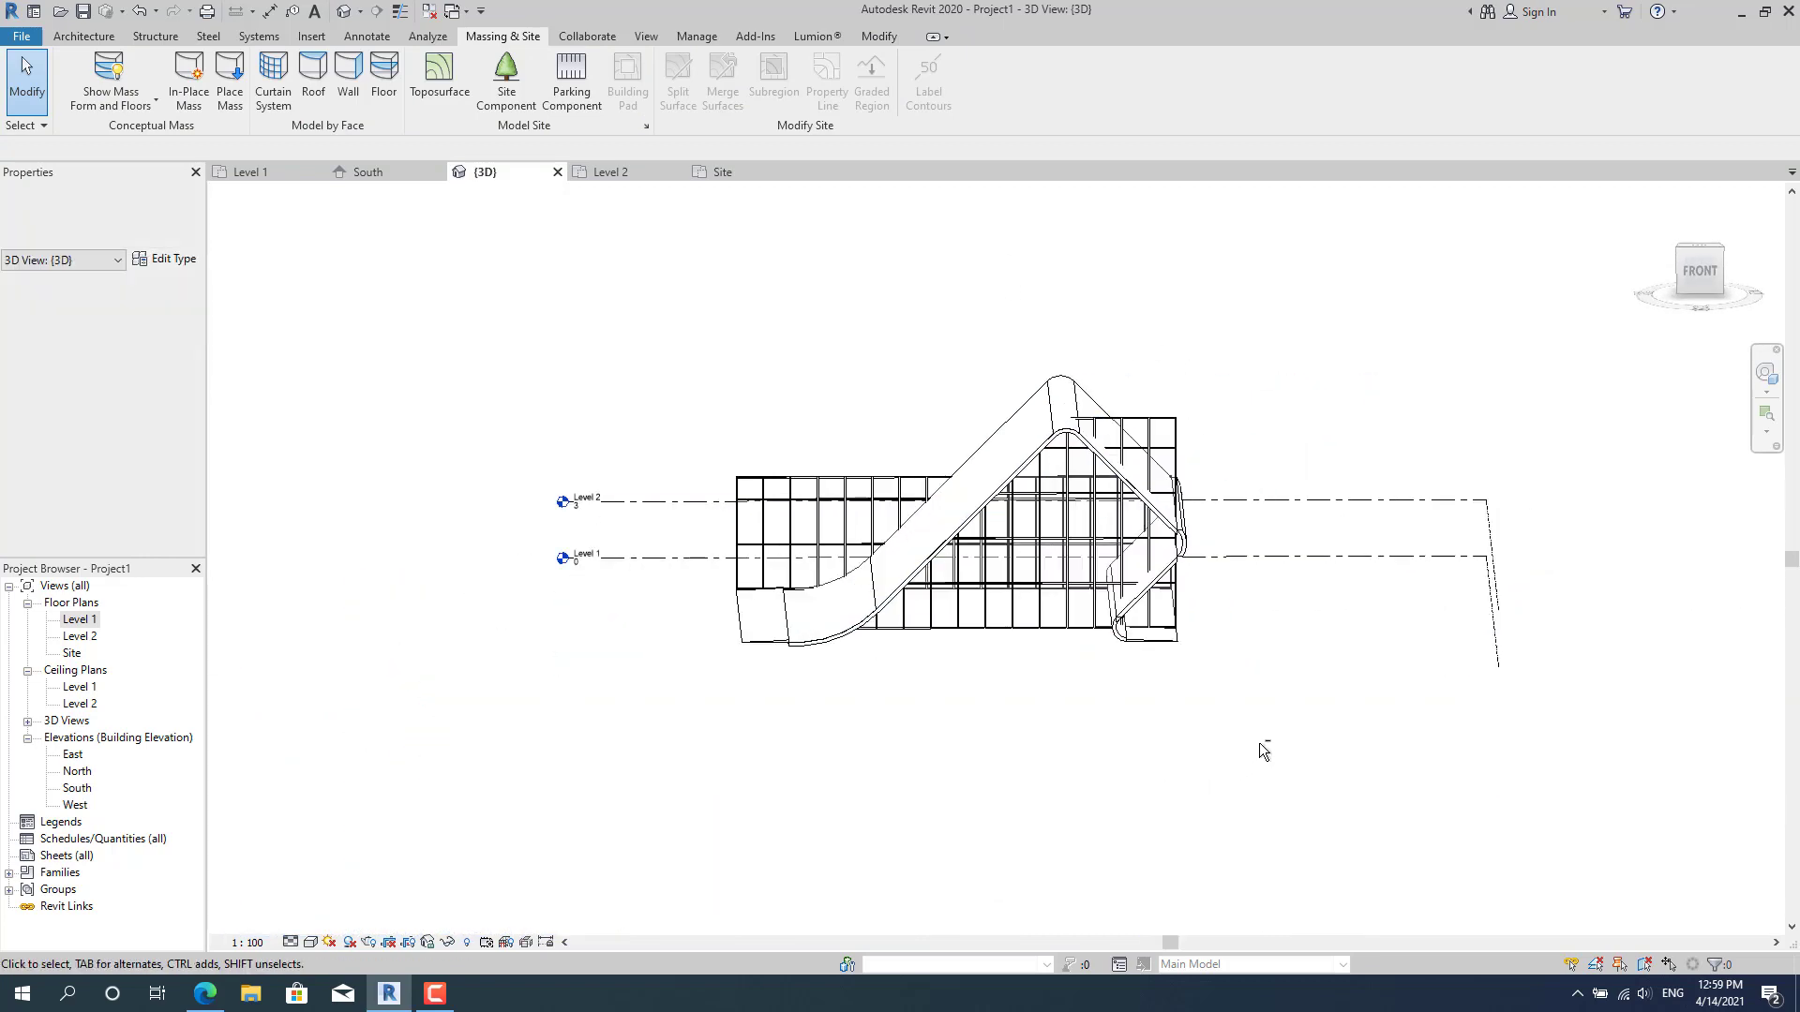
left_click(806, 485)
key("Delete")
middle_click_drag(1129, 667, 1219, 582, "shift")
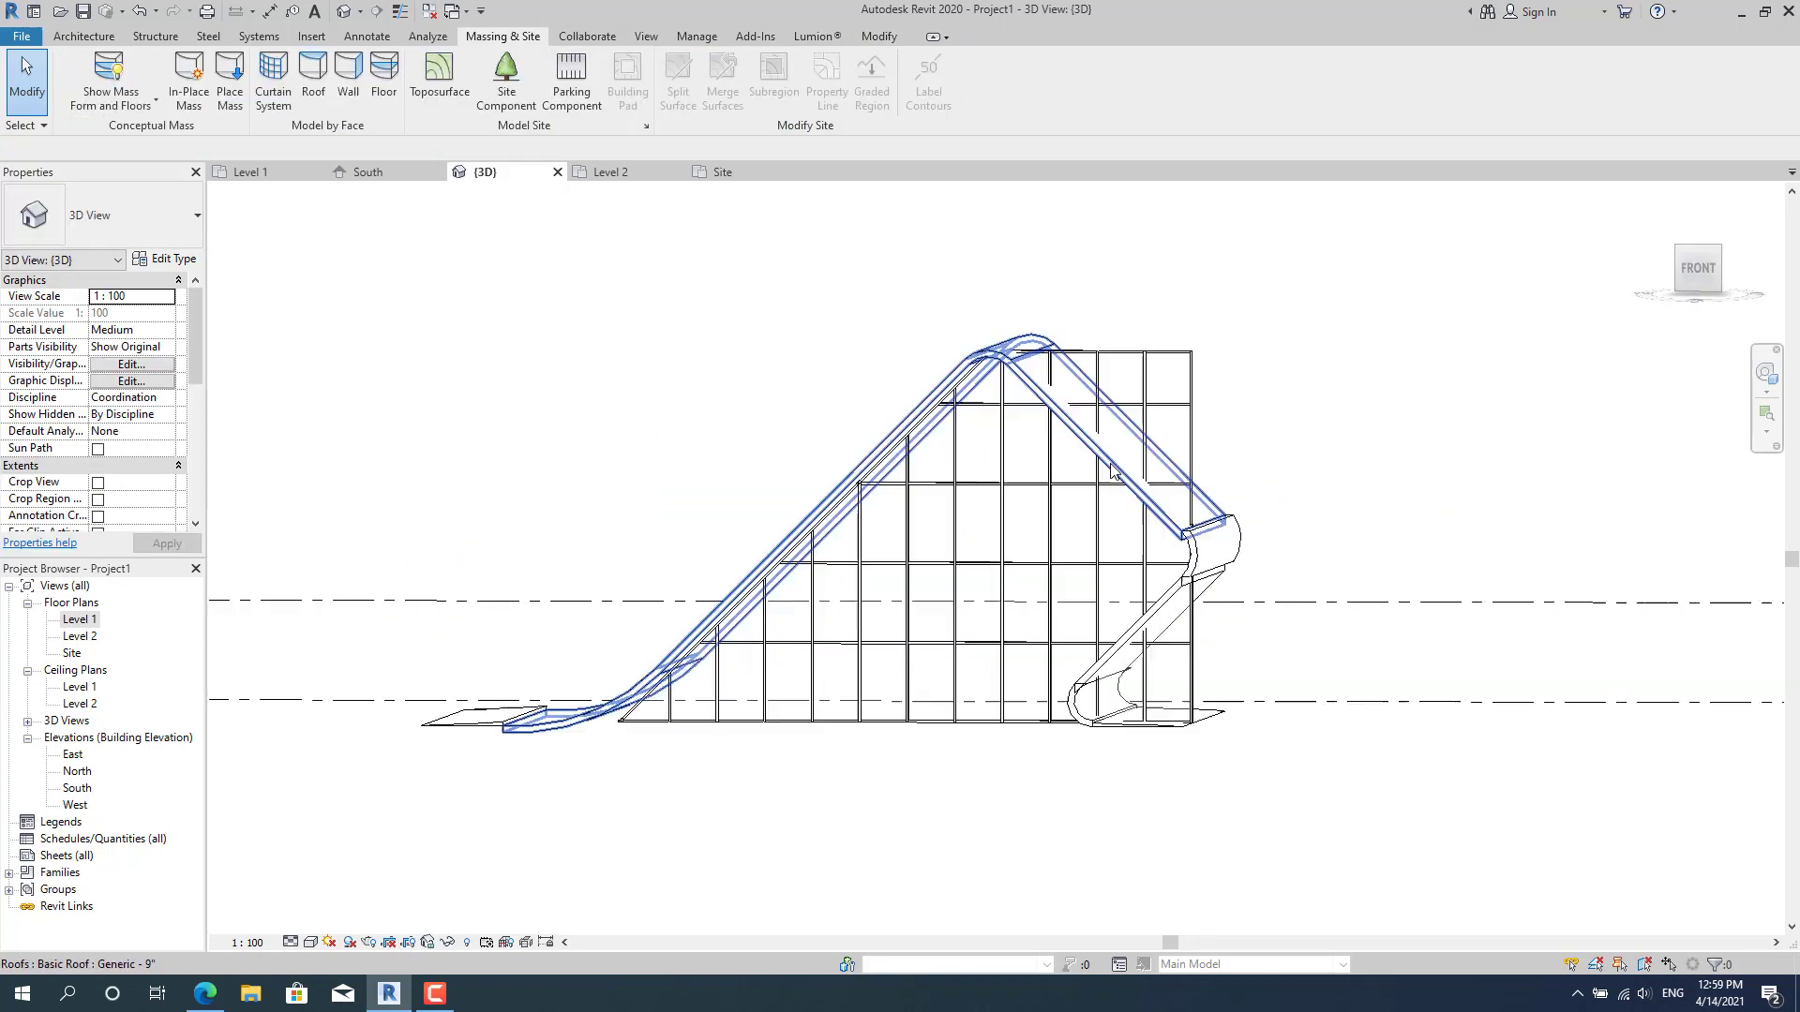
left_click(1194, 375)
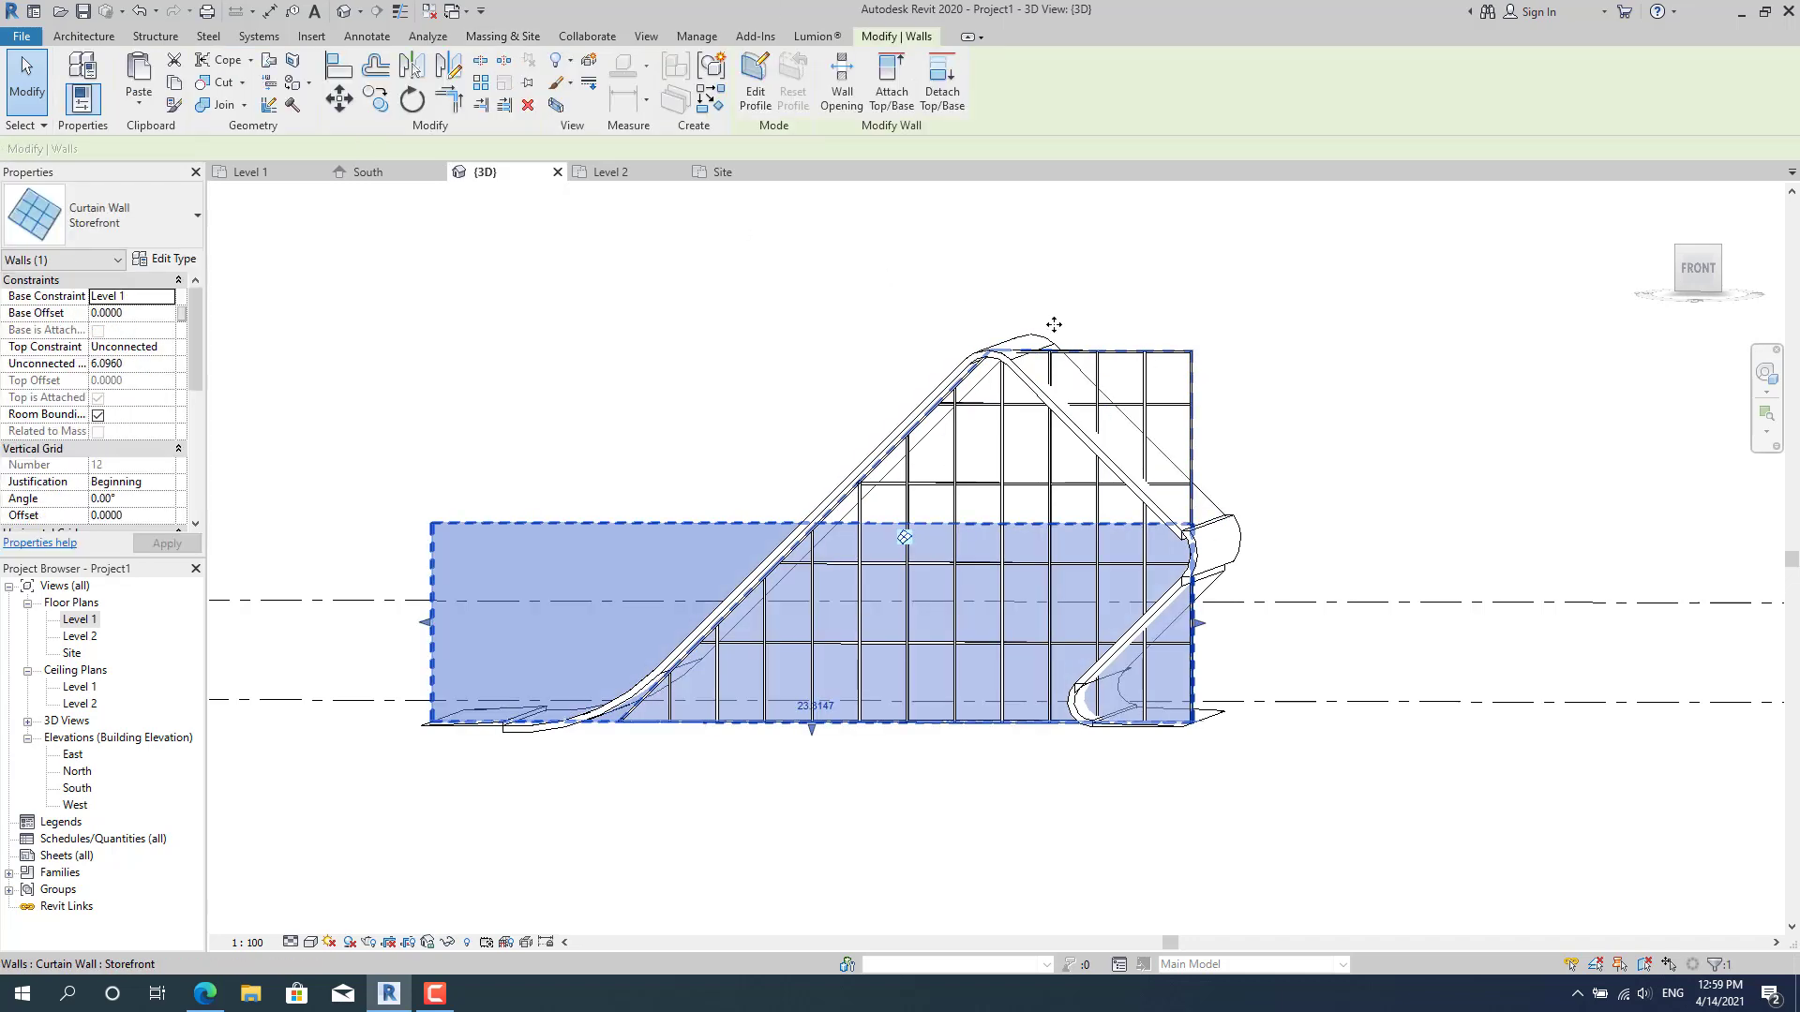
left_click(844, 97)
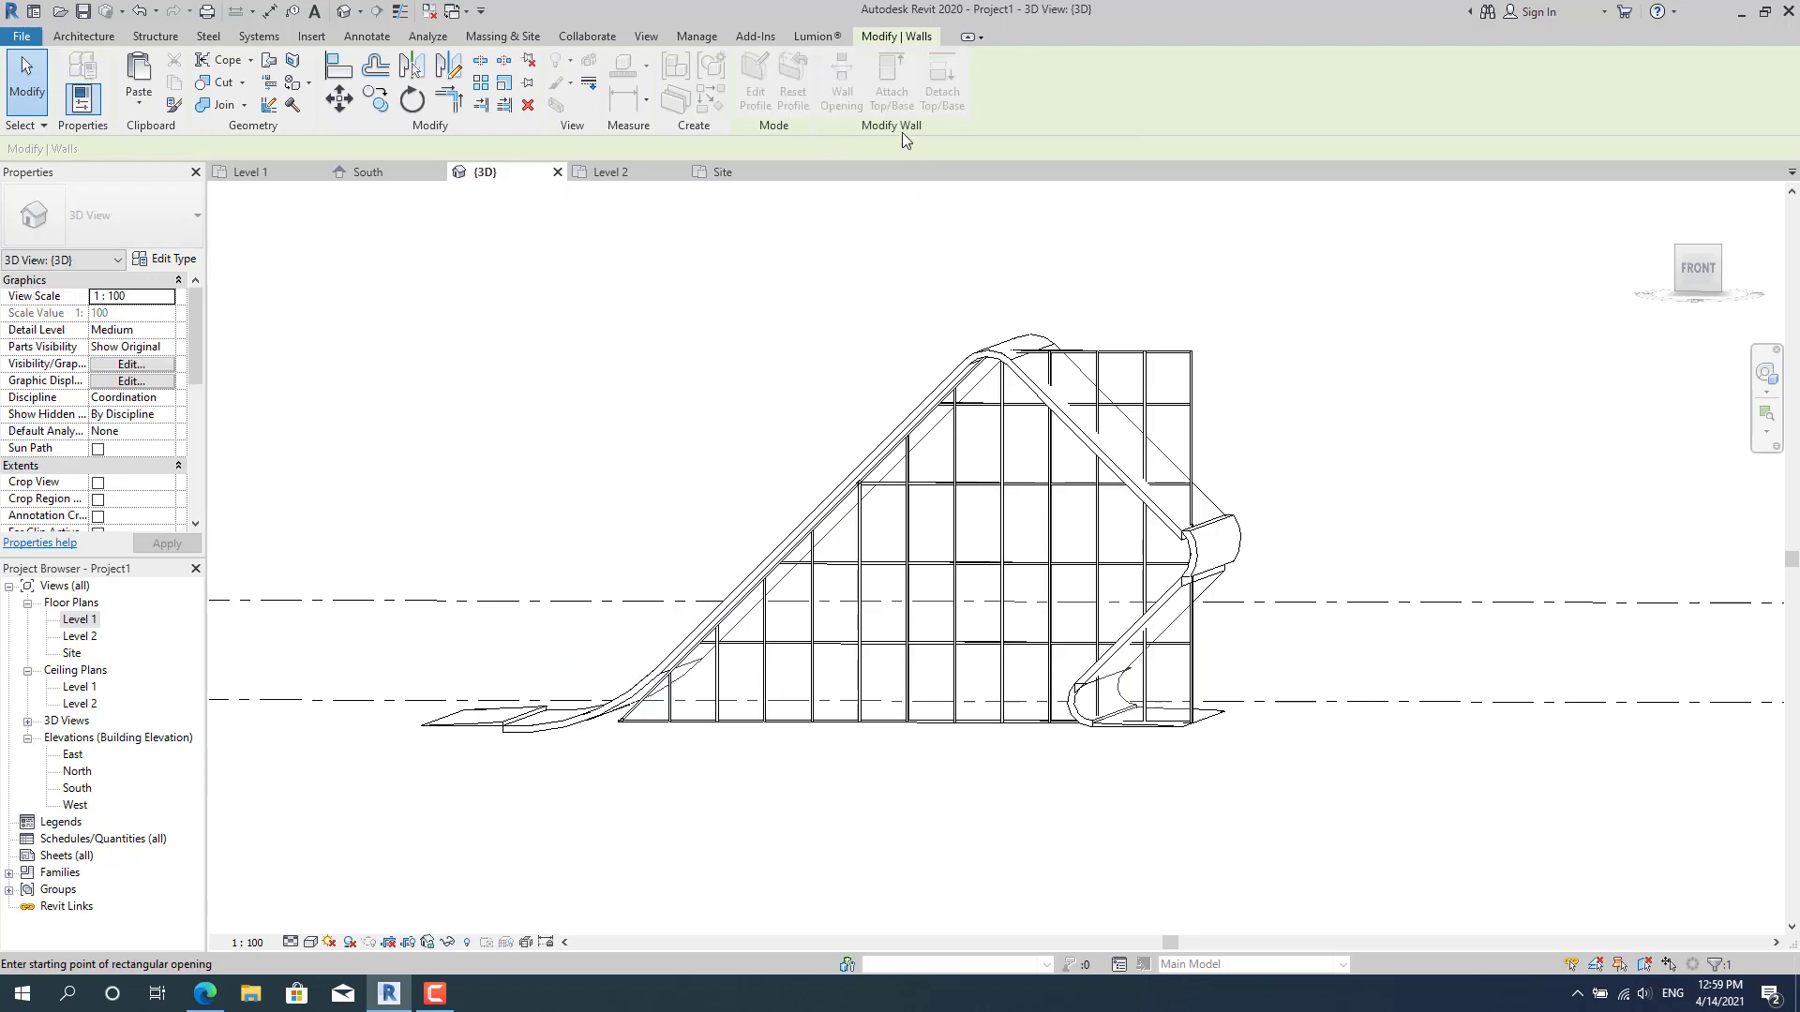
key("Escape")
left_click(1139, 352)
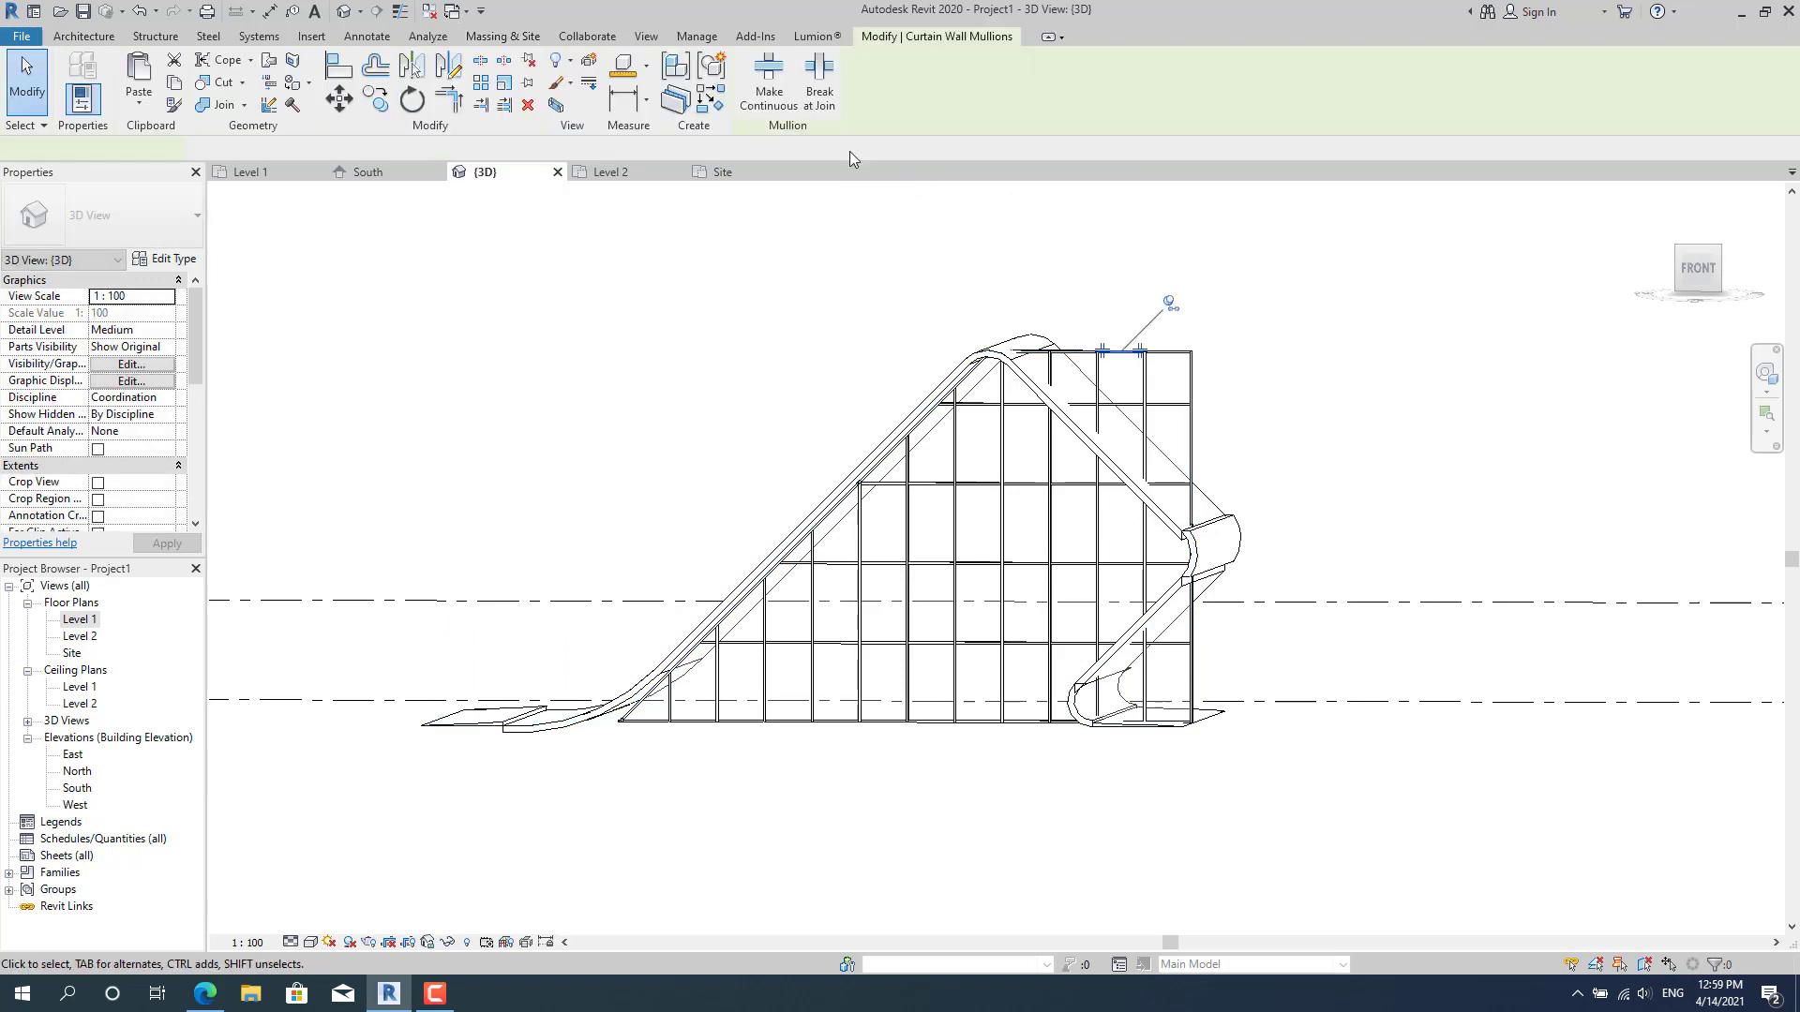
left_click(819, 101)
key("Escape")
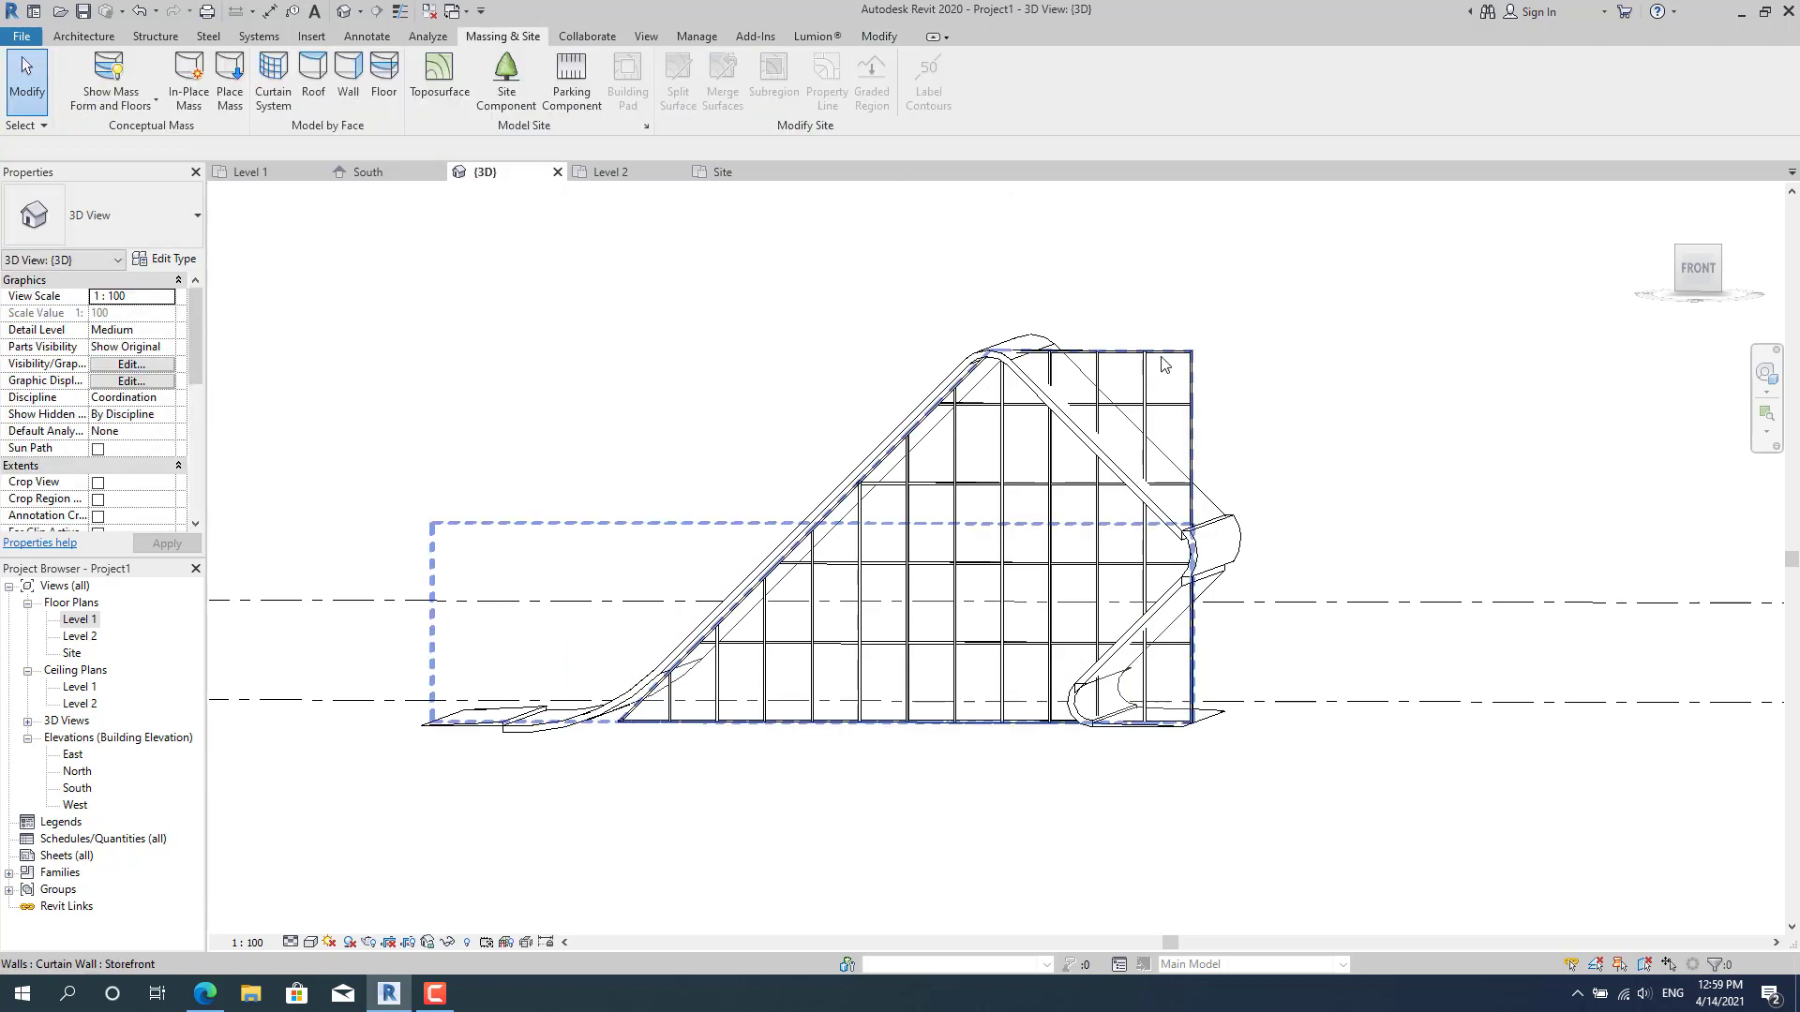
Retry attaching the remaining Storefront curtain wall's top to the eastern slope of the folded roof.
left_click(1163, 365)
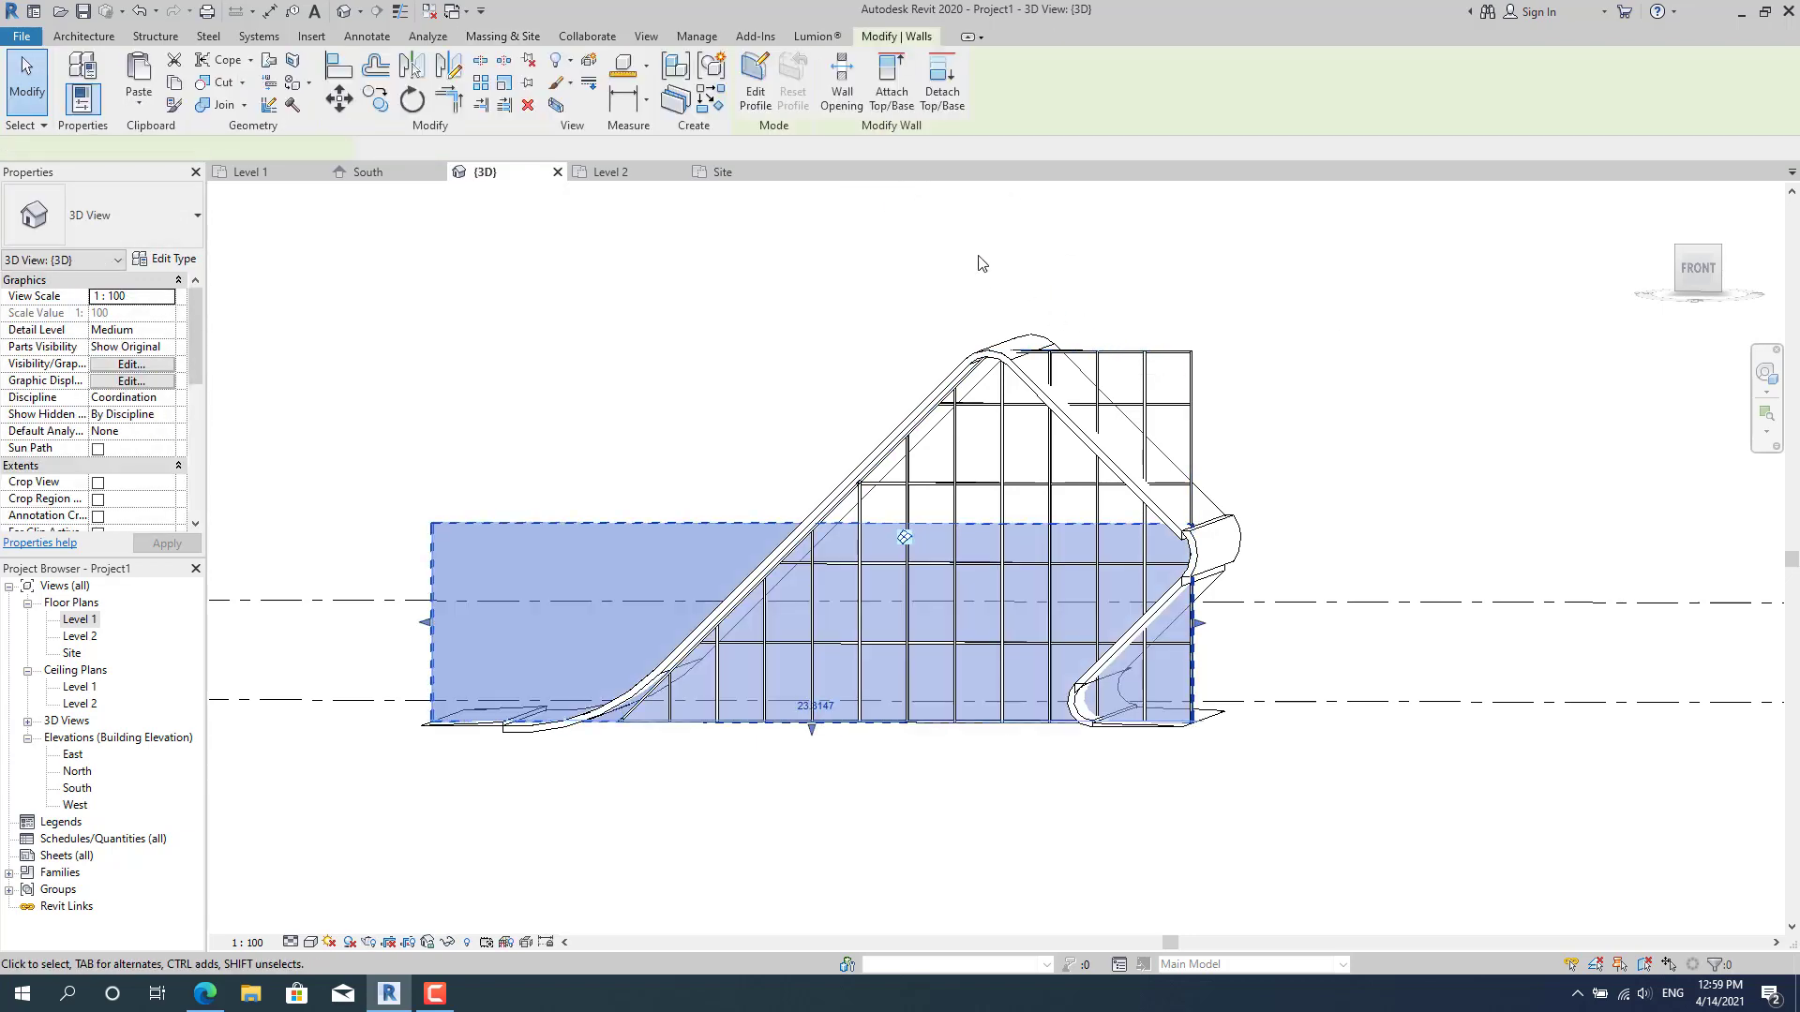
left_click(881, 97)
left_click(1102, 450)
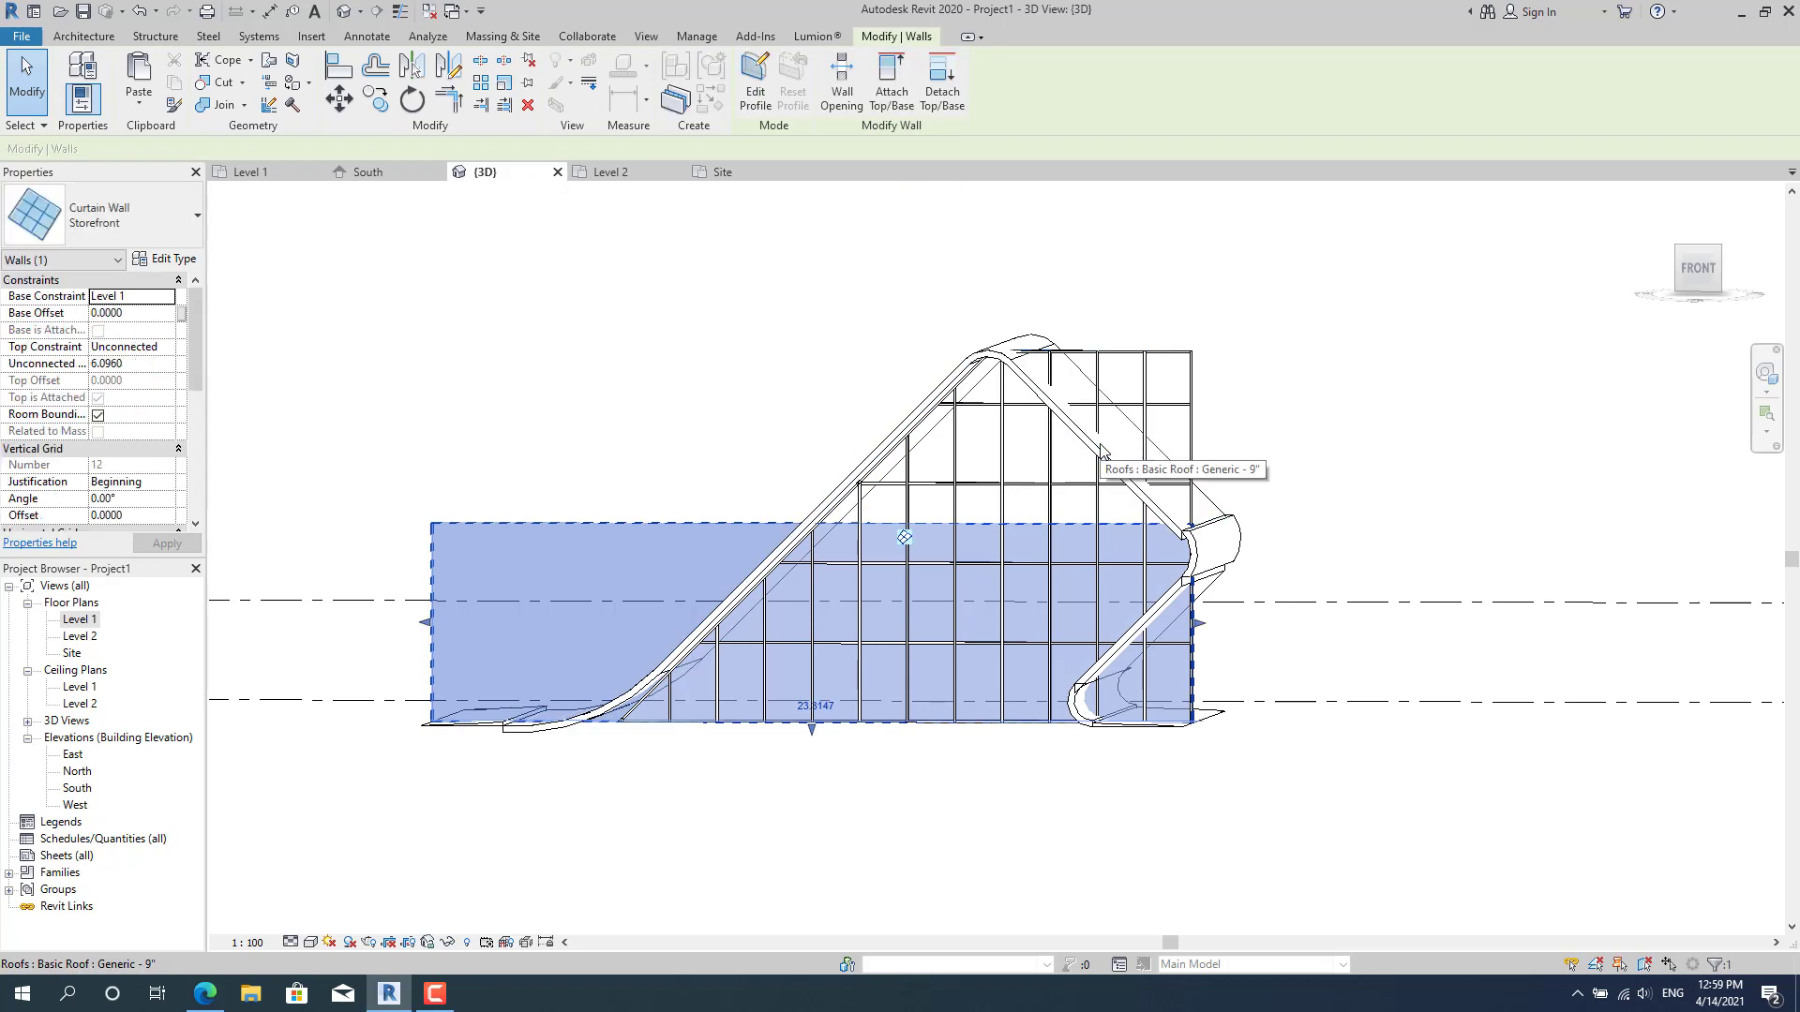
left_click(1222, 434)
Undo the curtain wall attachment and deletion, continuing back through earlier edits to a previous version of the ribbon's roofs and curved walls.
scroll(1223, 435, "down", 2)
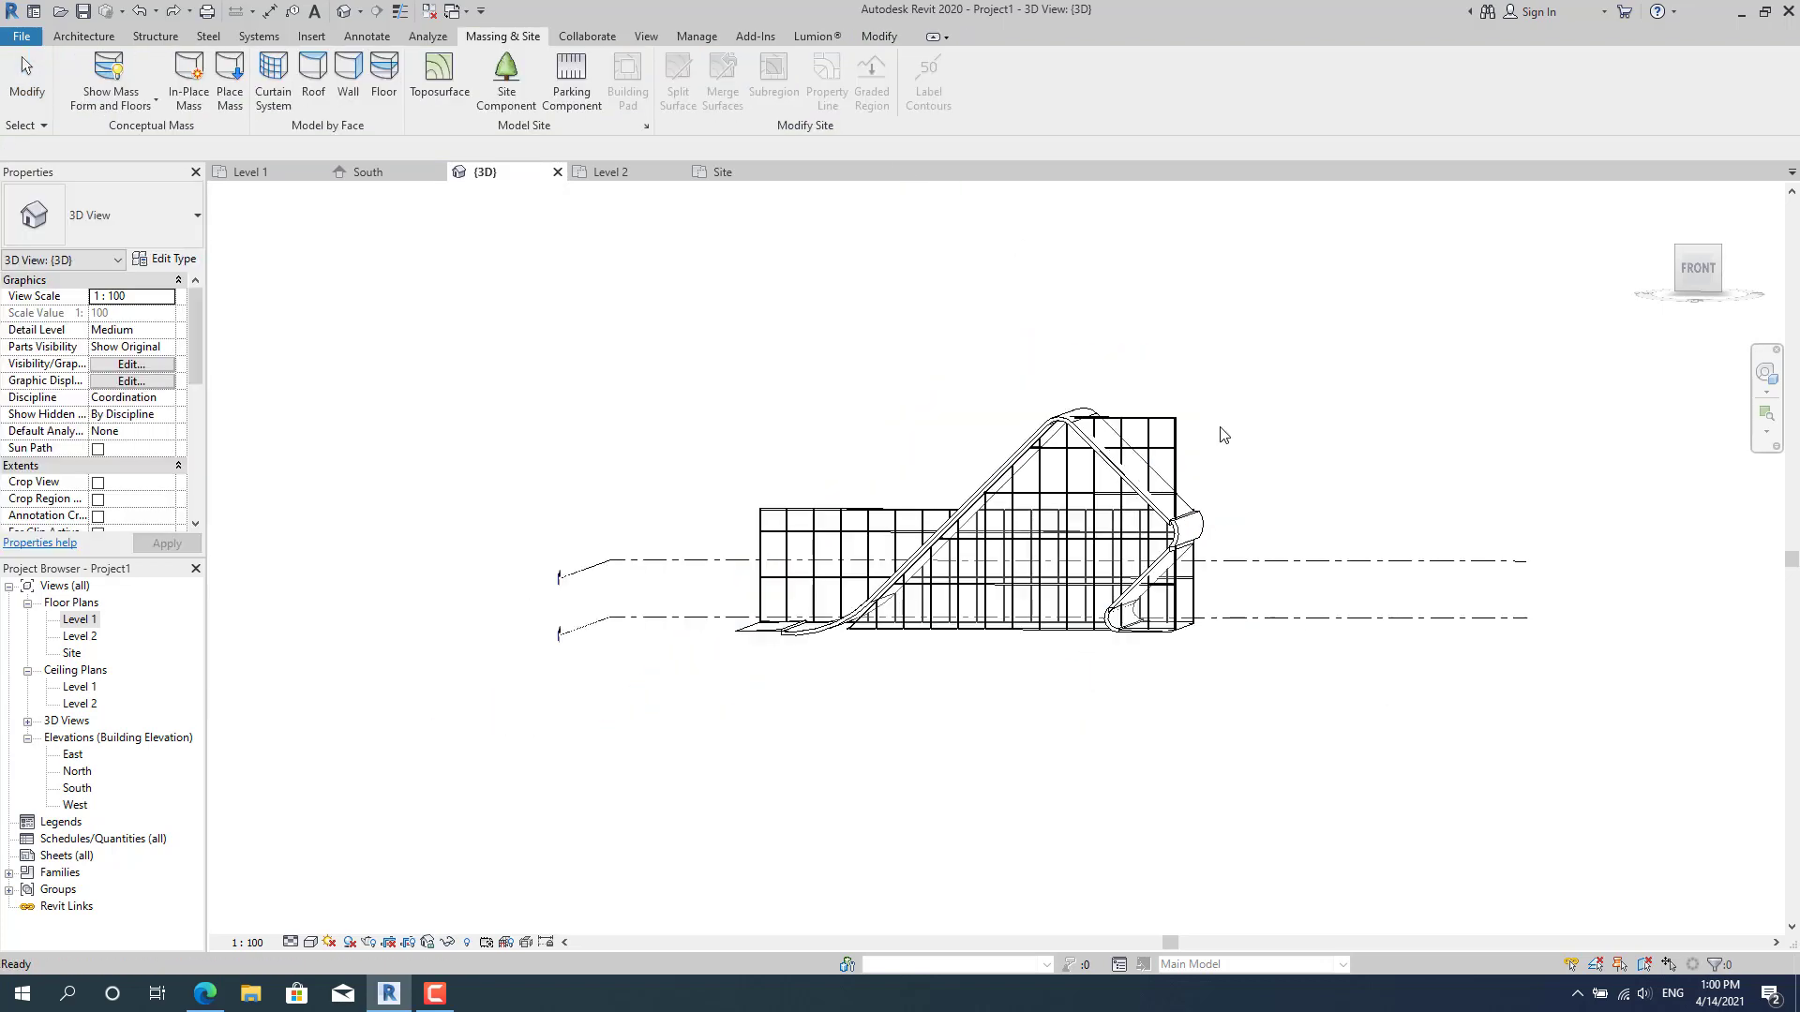
scroll(1222, 434, "up", 2)
scroll(1223, 434, "up", 2)
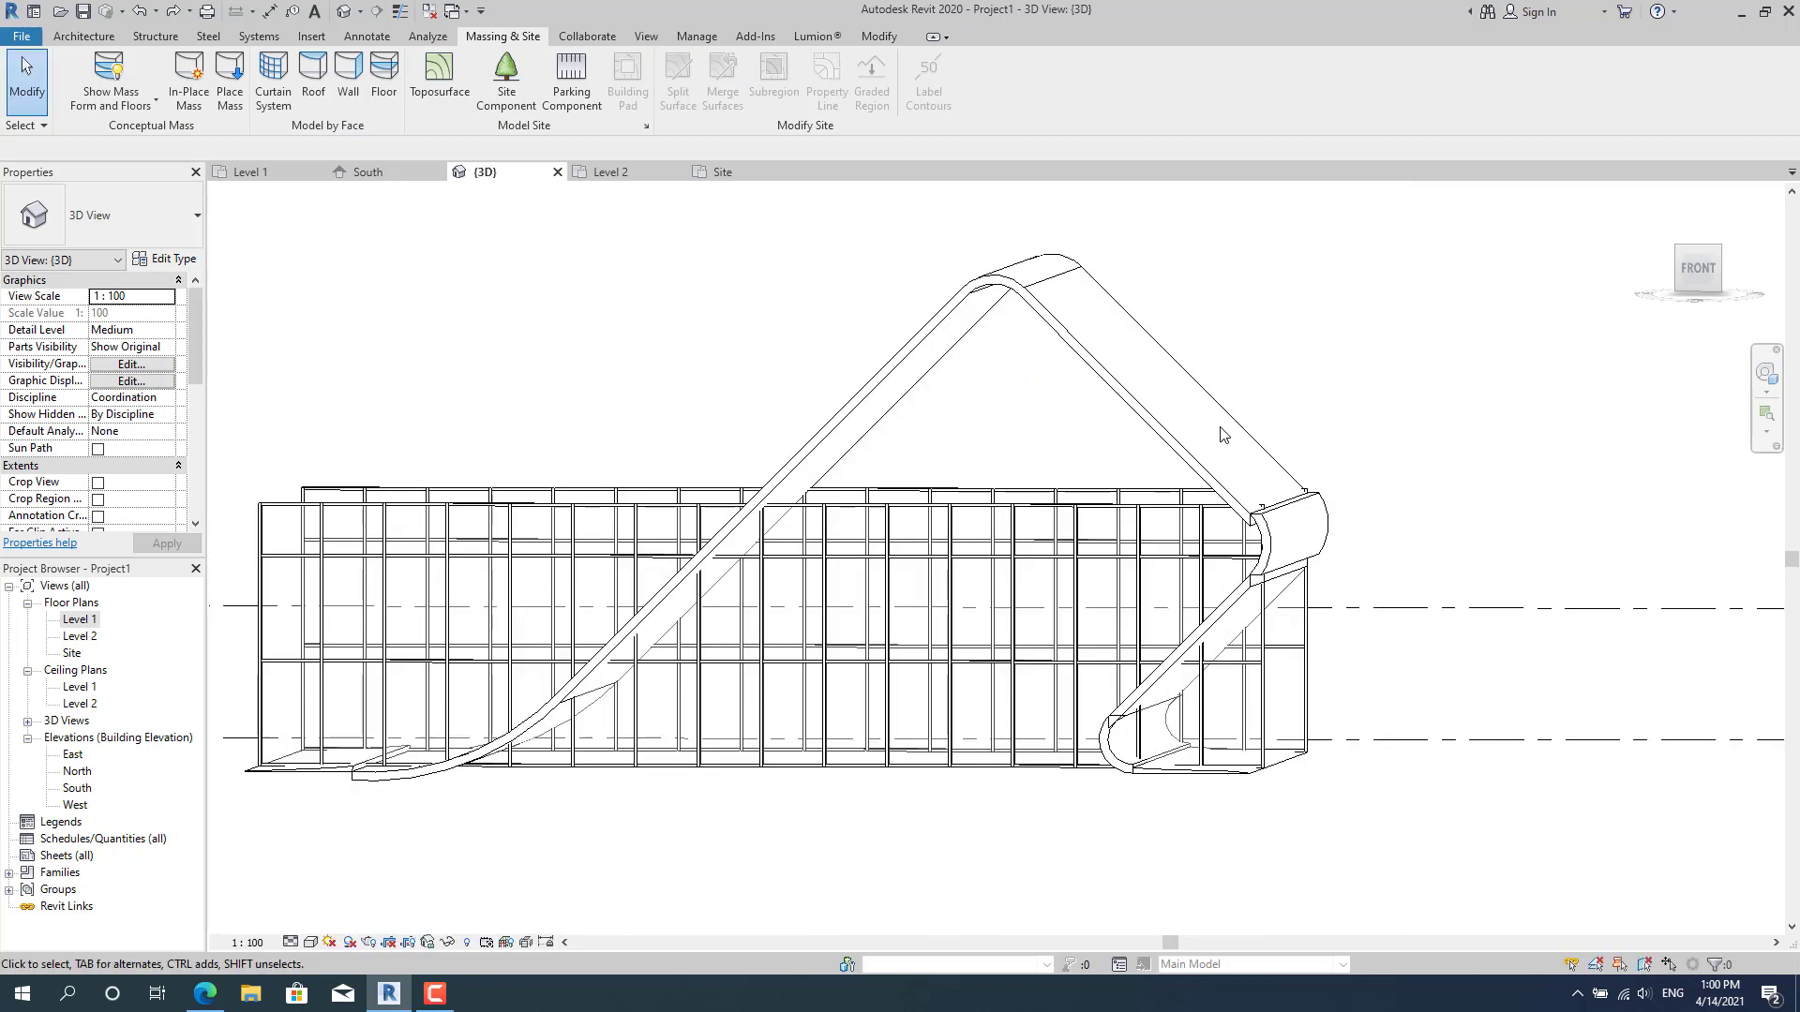
scroll(1221, 434, "down", 1)
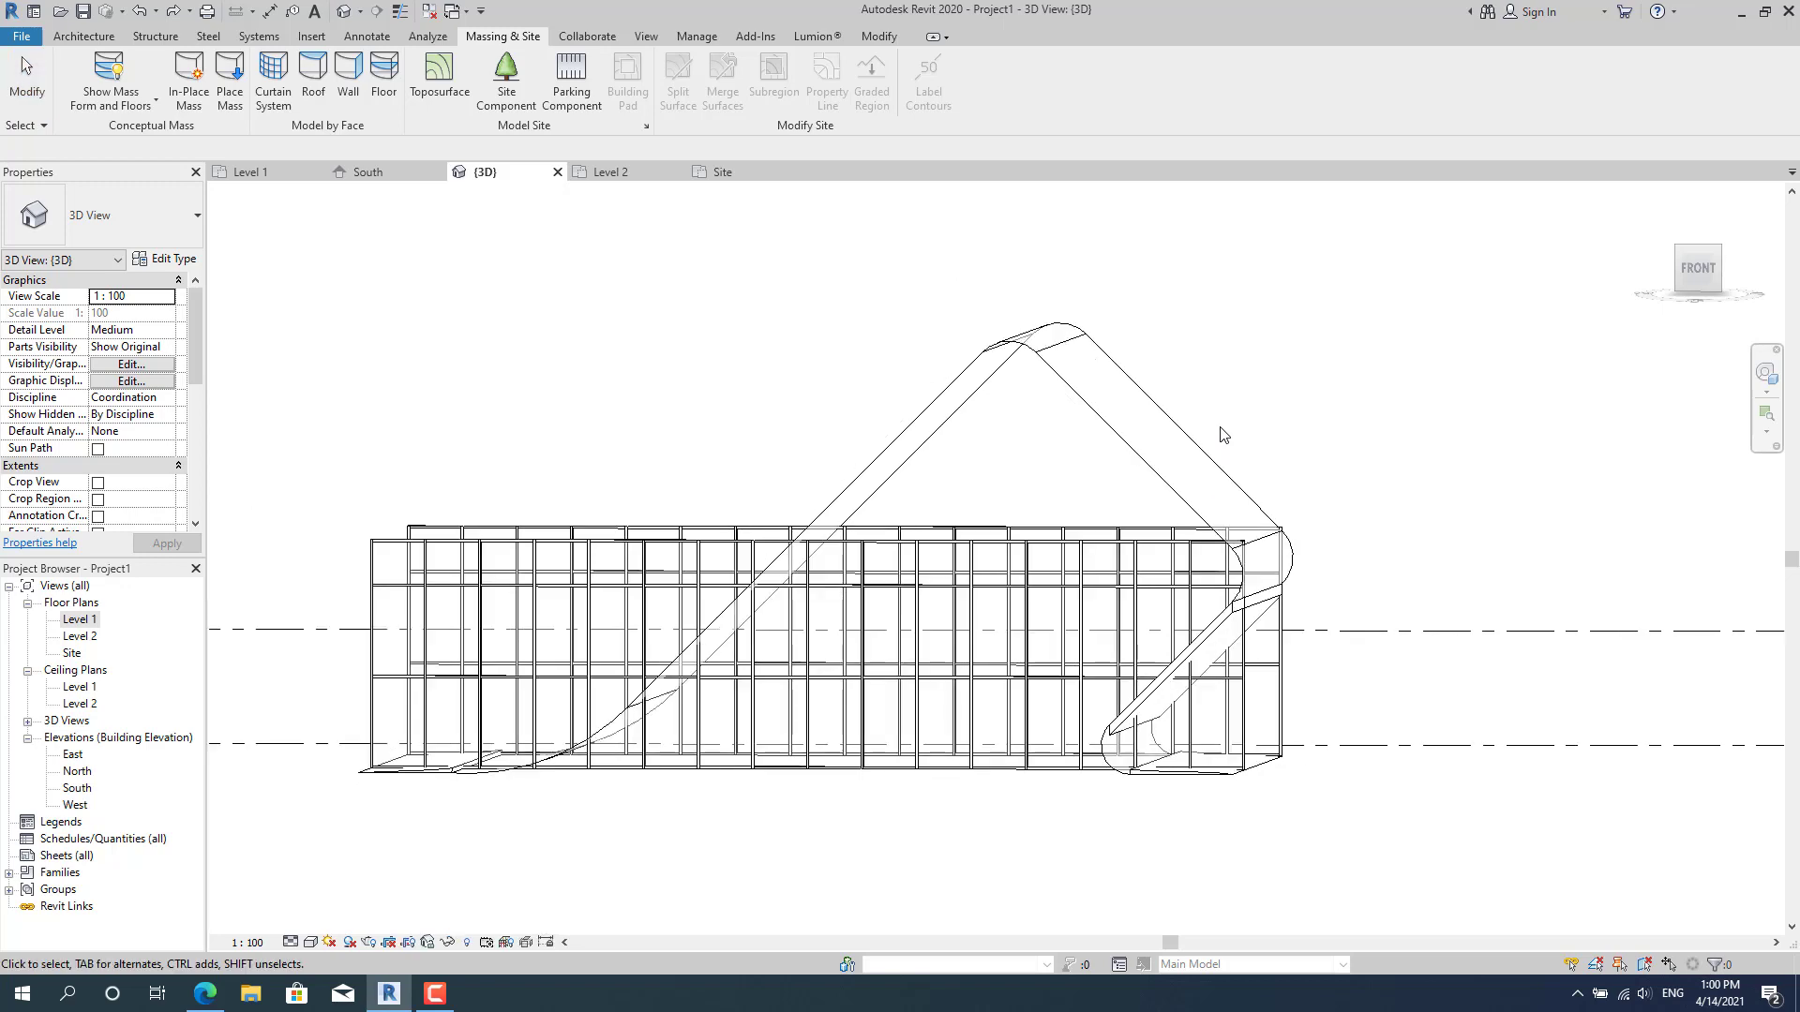
left_click(141, 13)
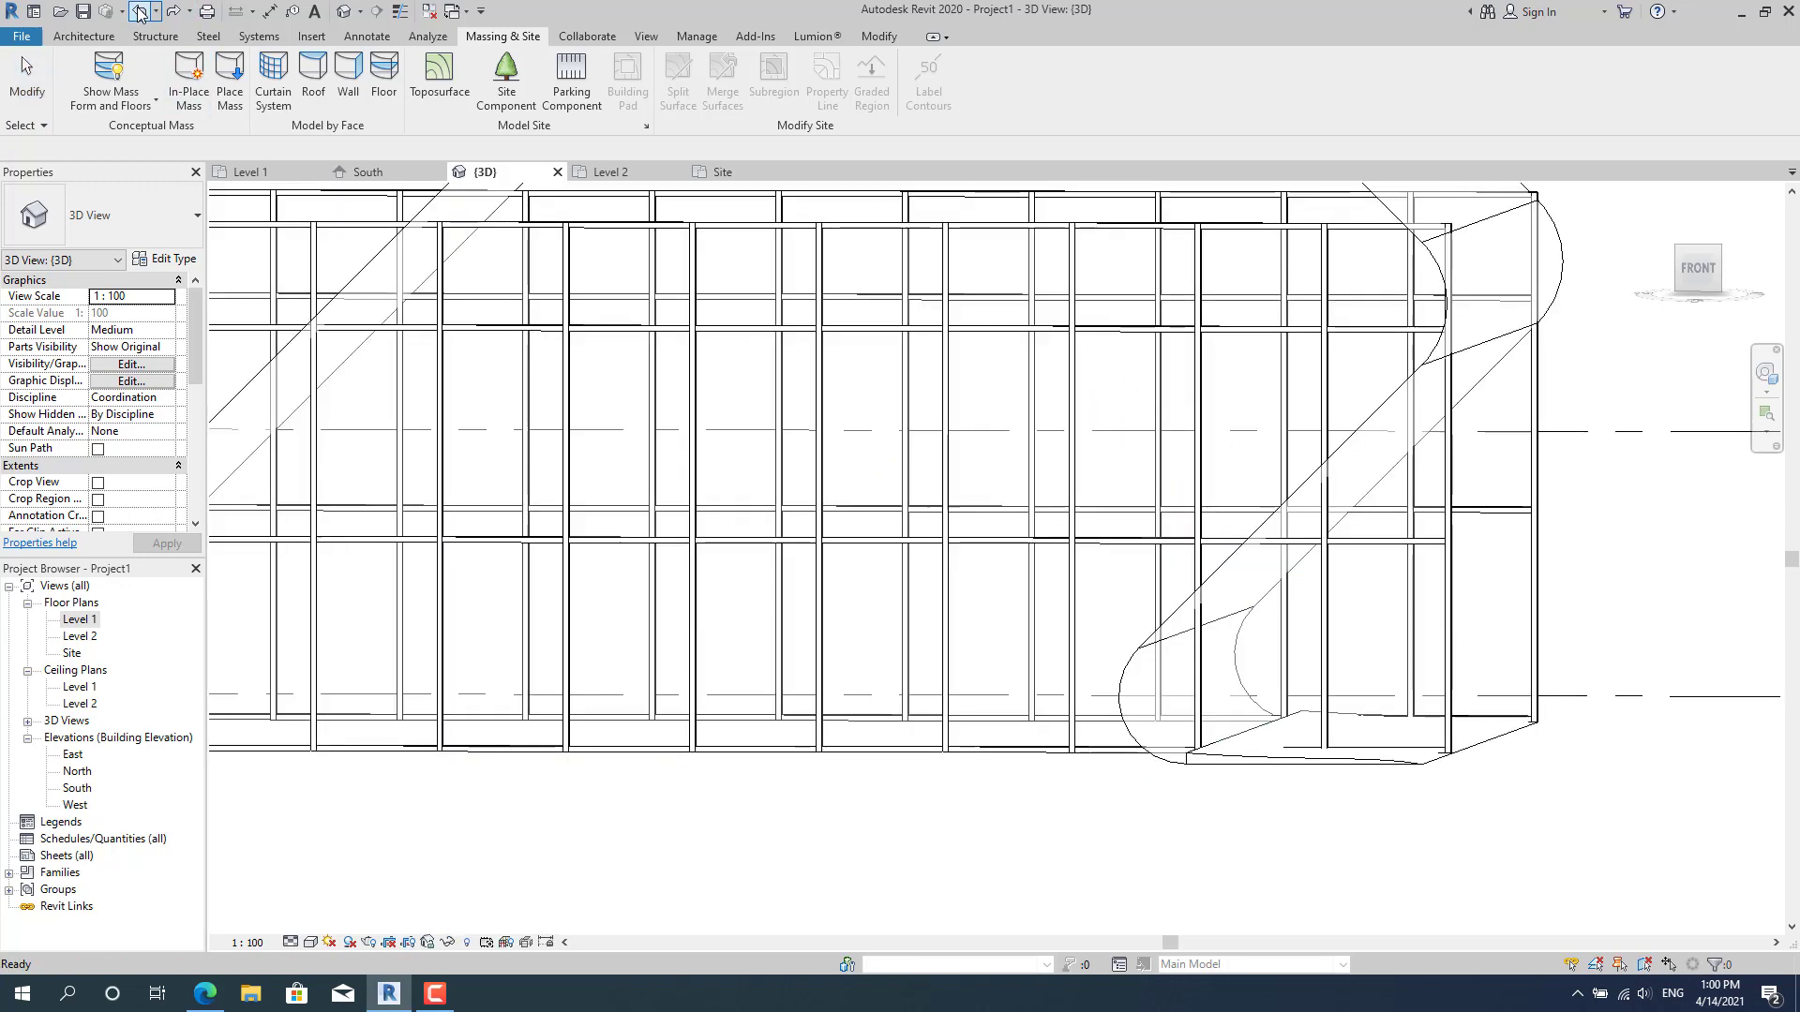
left_click(141, 13)
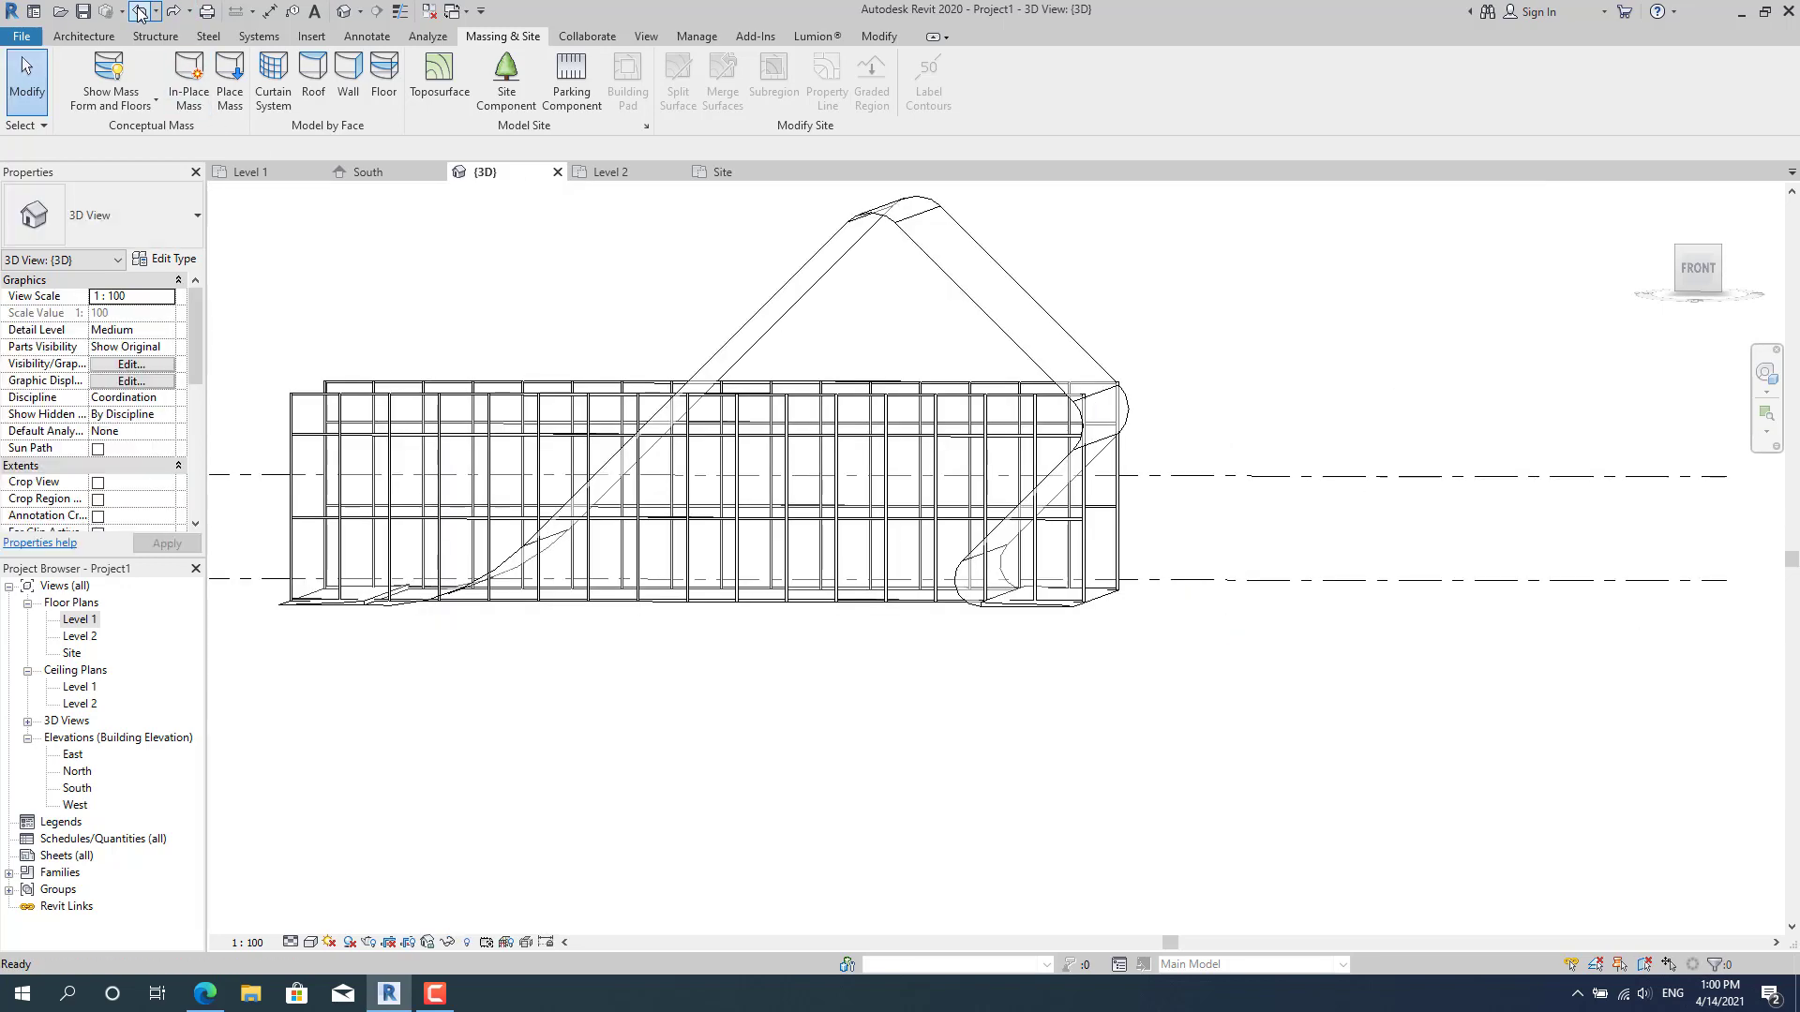
left_click(140, 13)
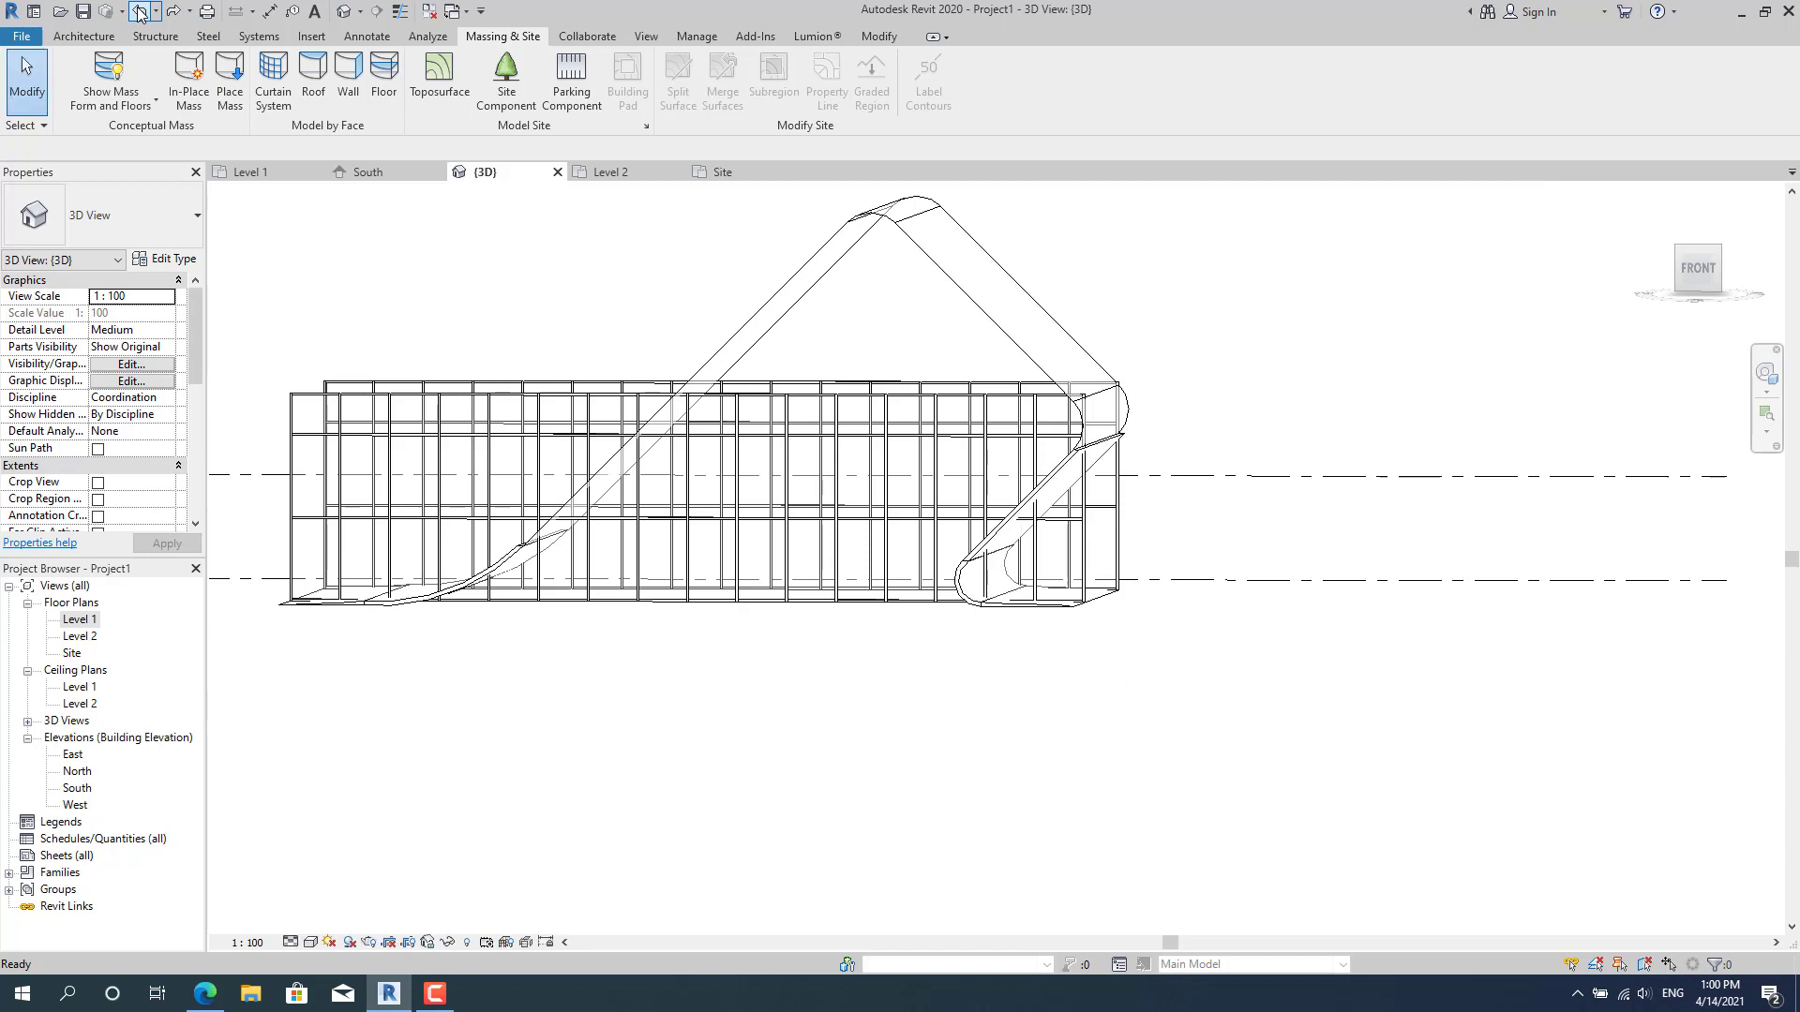
left_click(140, 13)
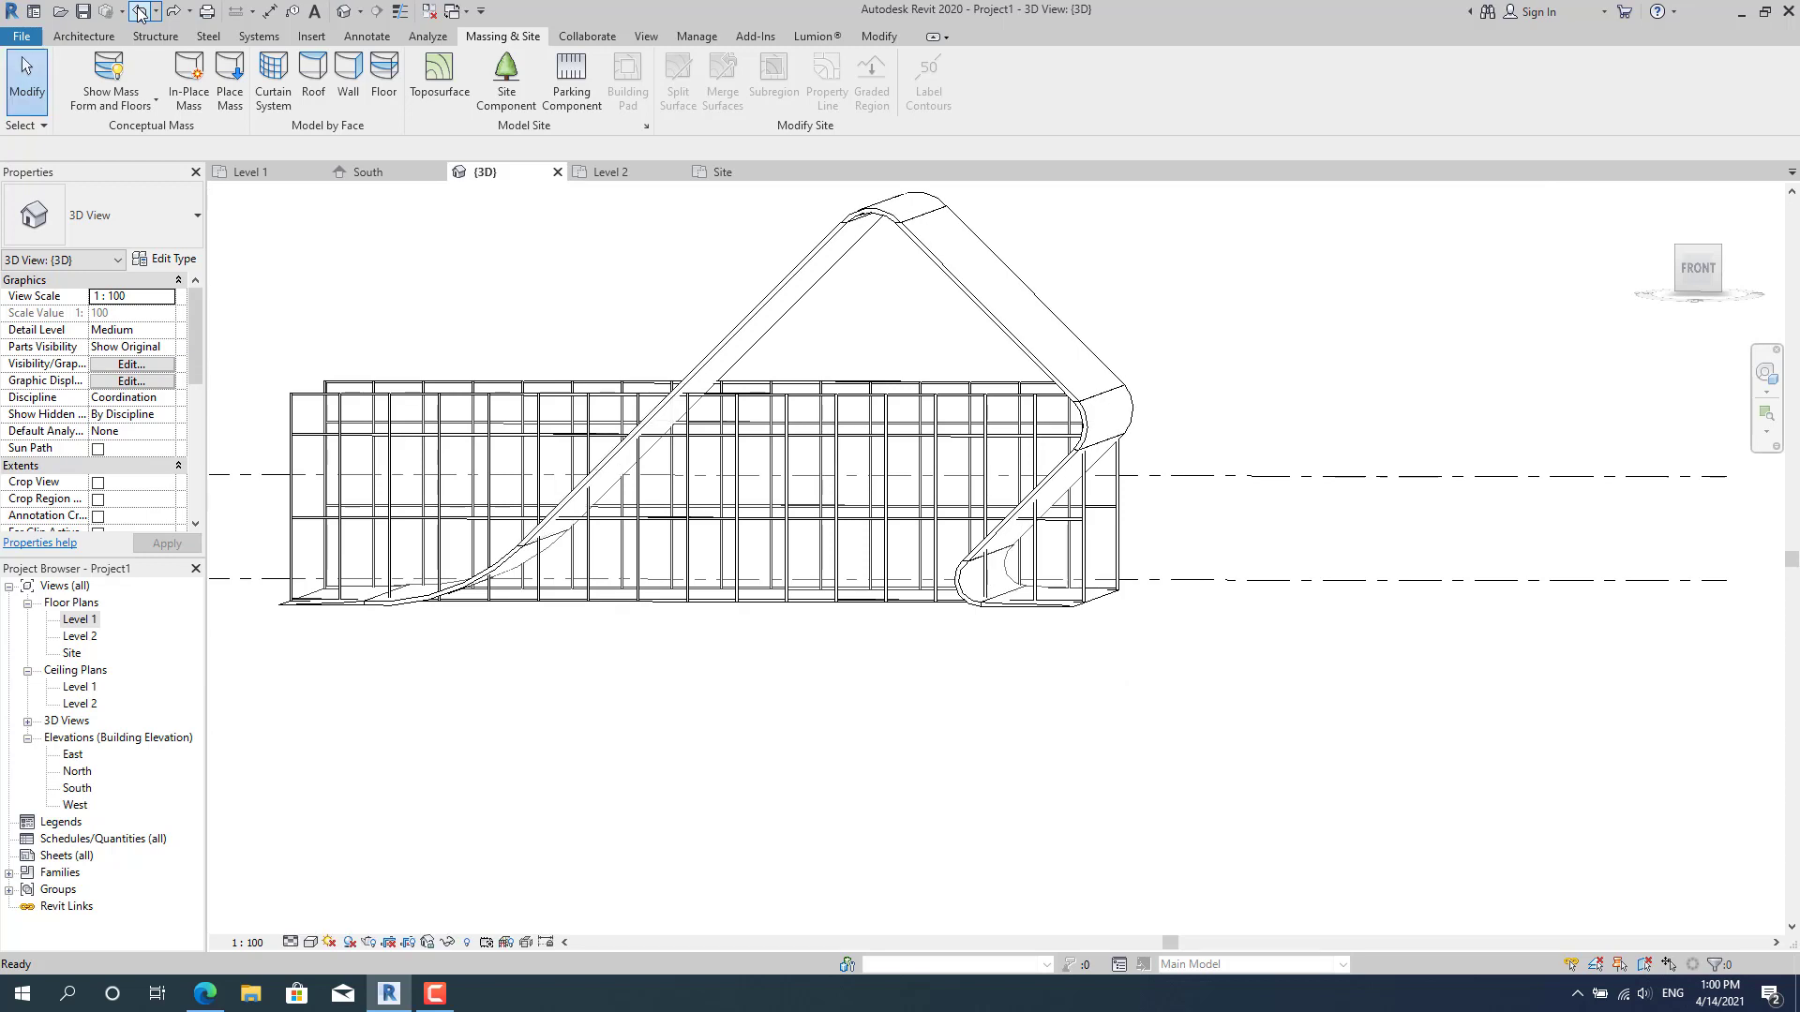
left_click(140, 13)
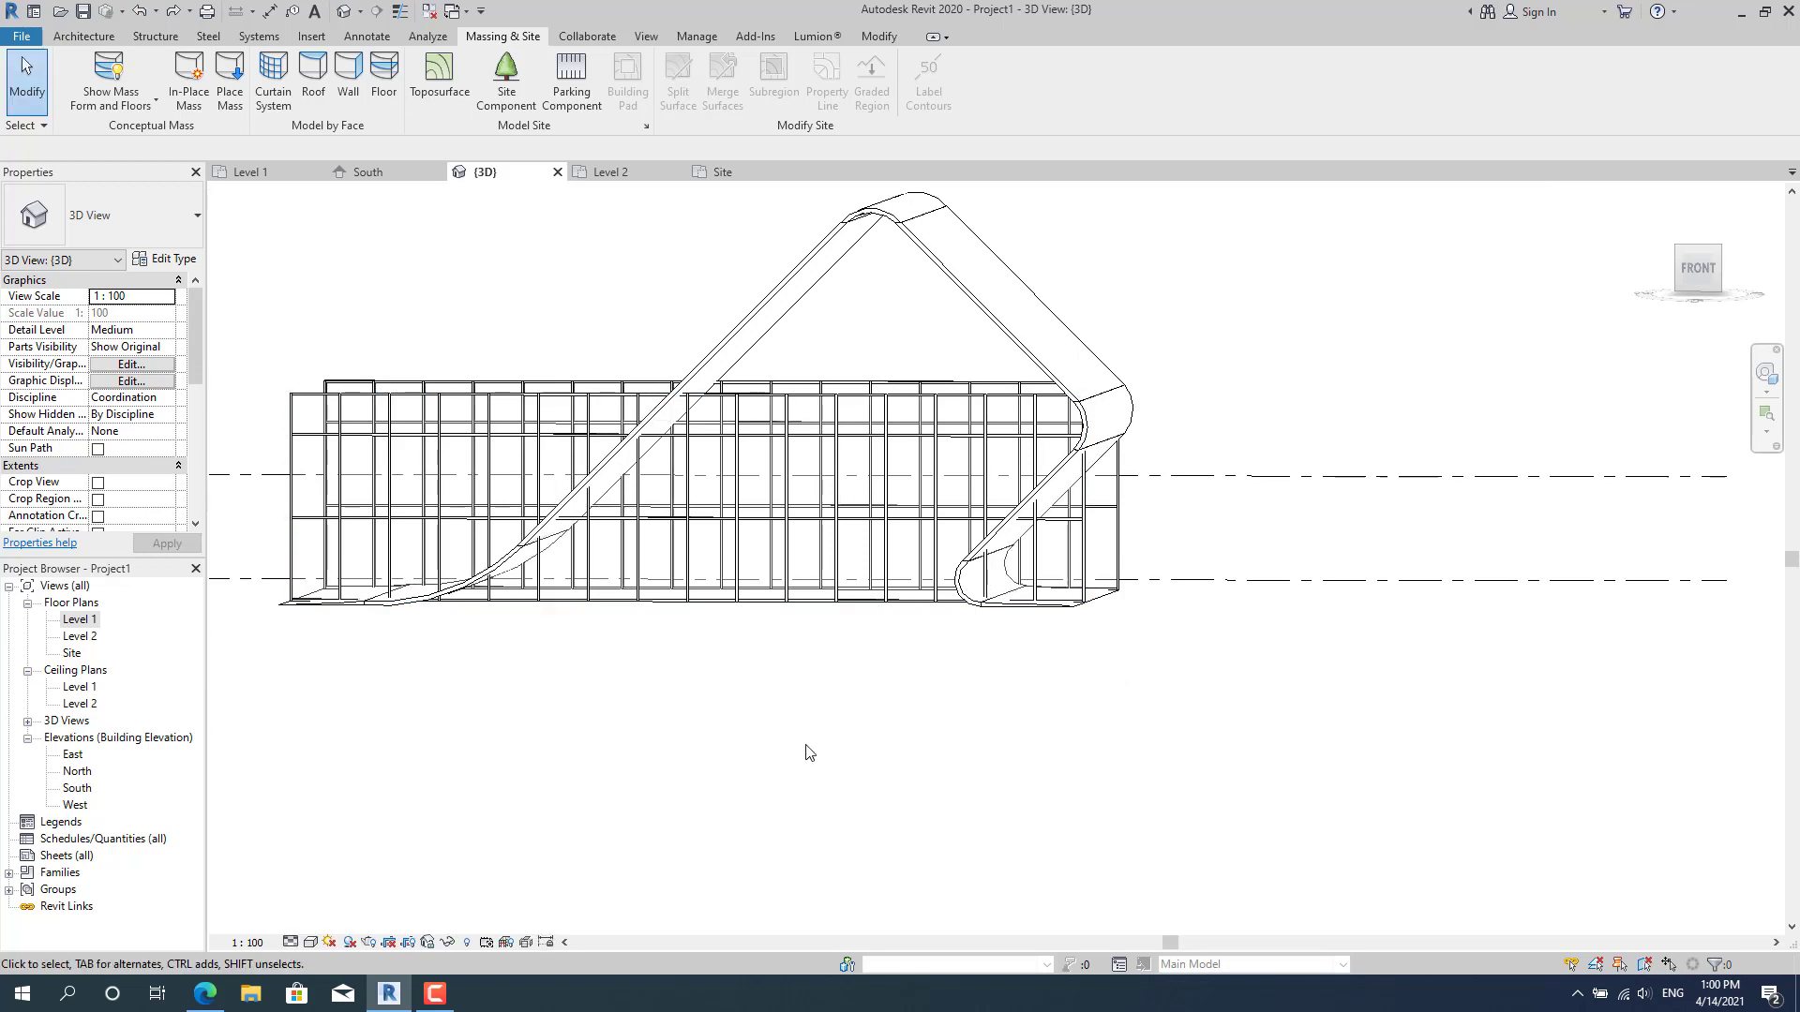
Delete the rear Storefront curtain wall, keeping the one at the front edge of the ribbon.
mouse_move(831, 684)
middle_mouse_down("shift")
mouse_move(919, 700)
mouse_move(932, 719)
mouse_move(859, 690)
middle_mouse_up("shift")
scroll(1206, 394, "up", 2)
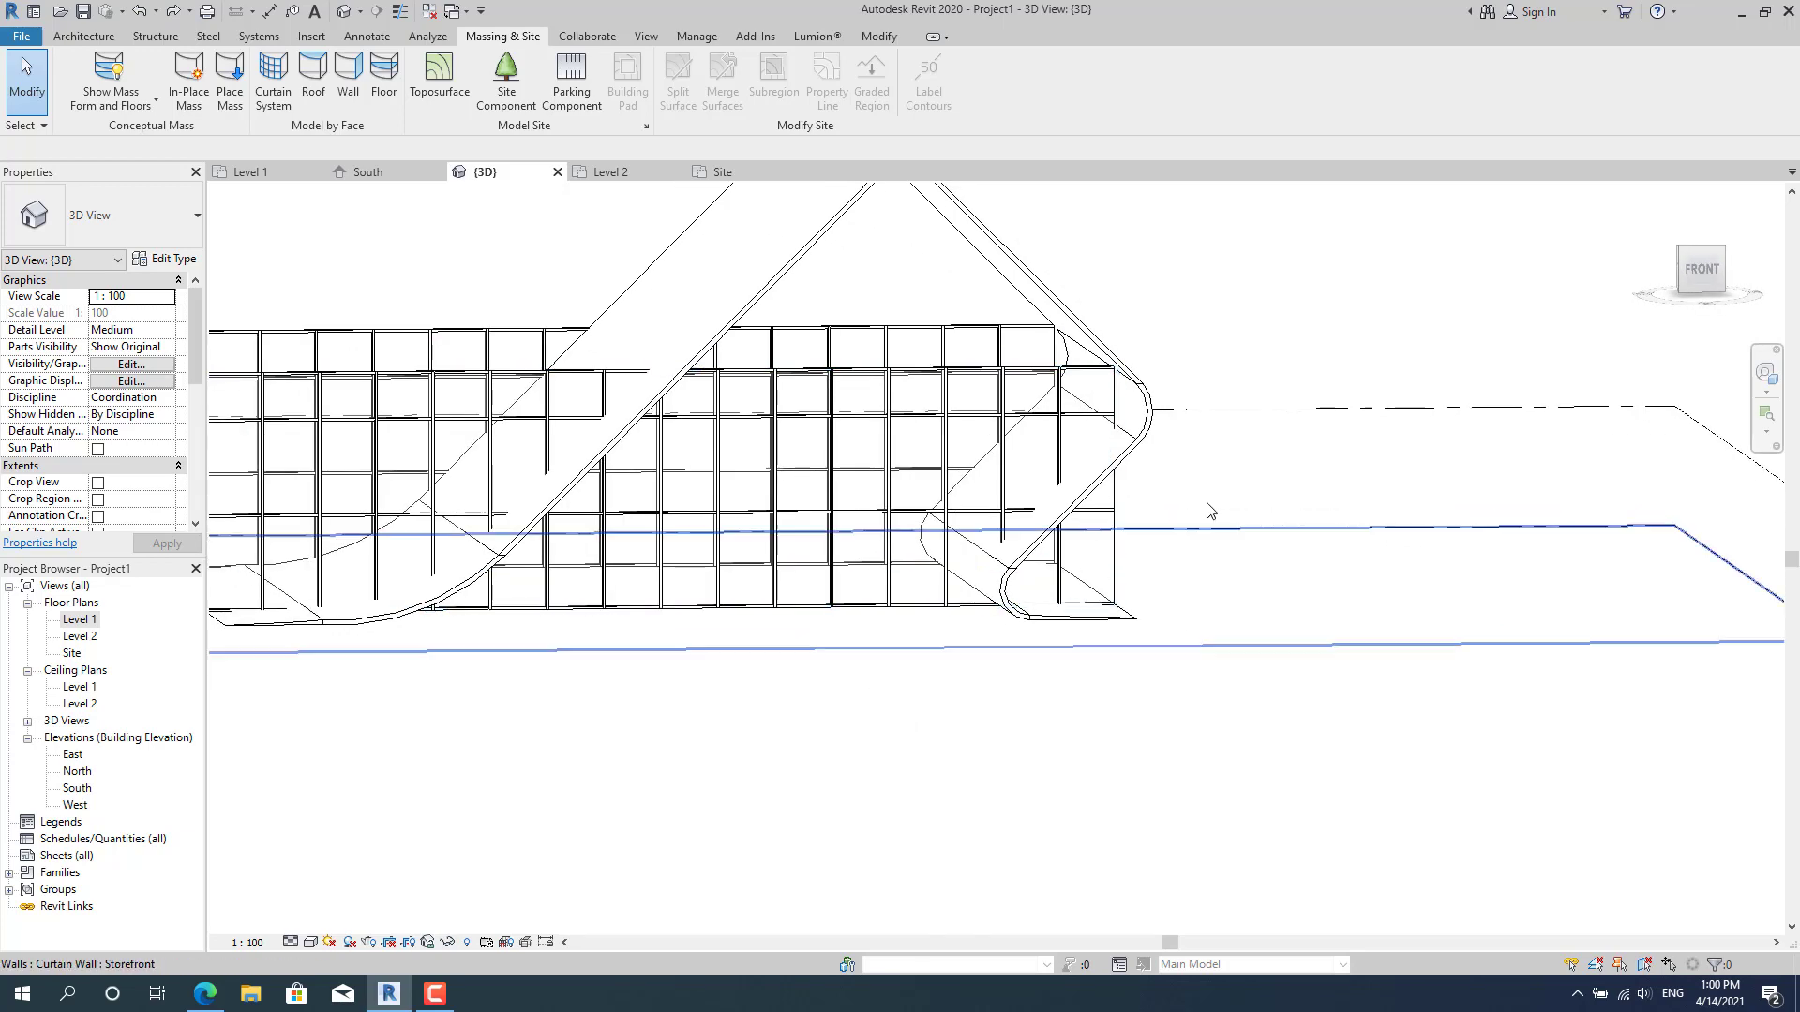
left_click(960, 378)
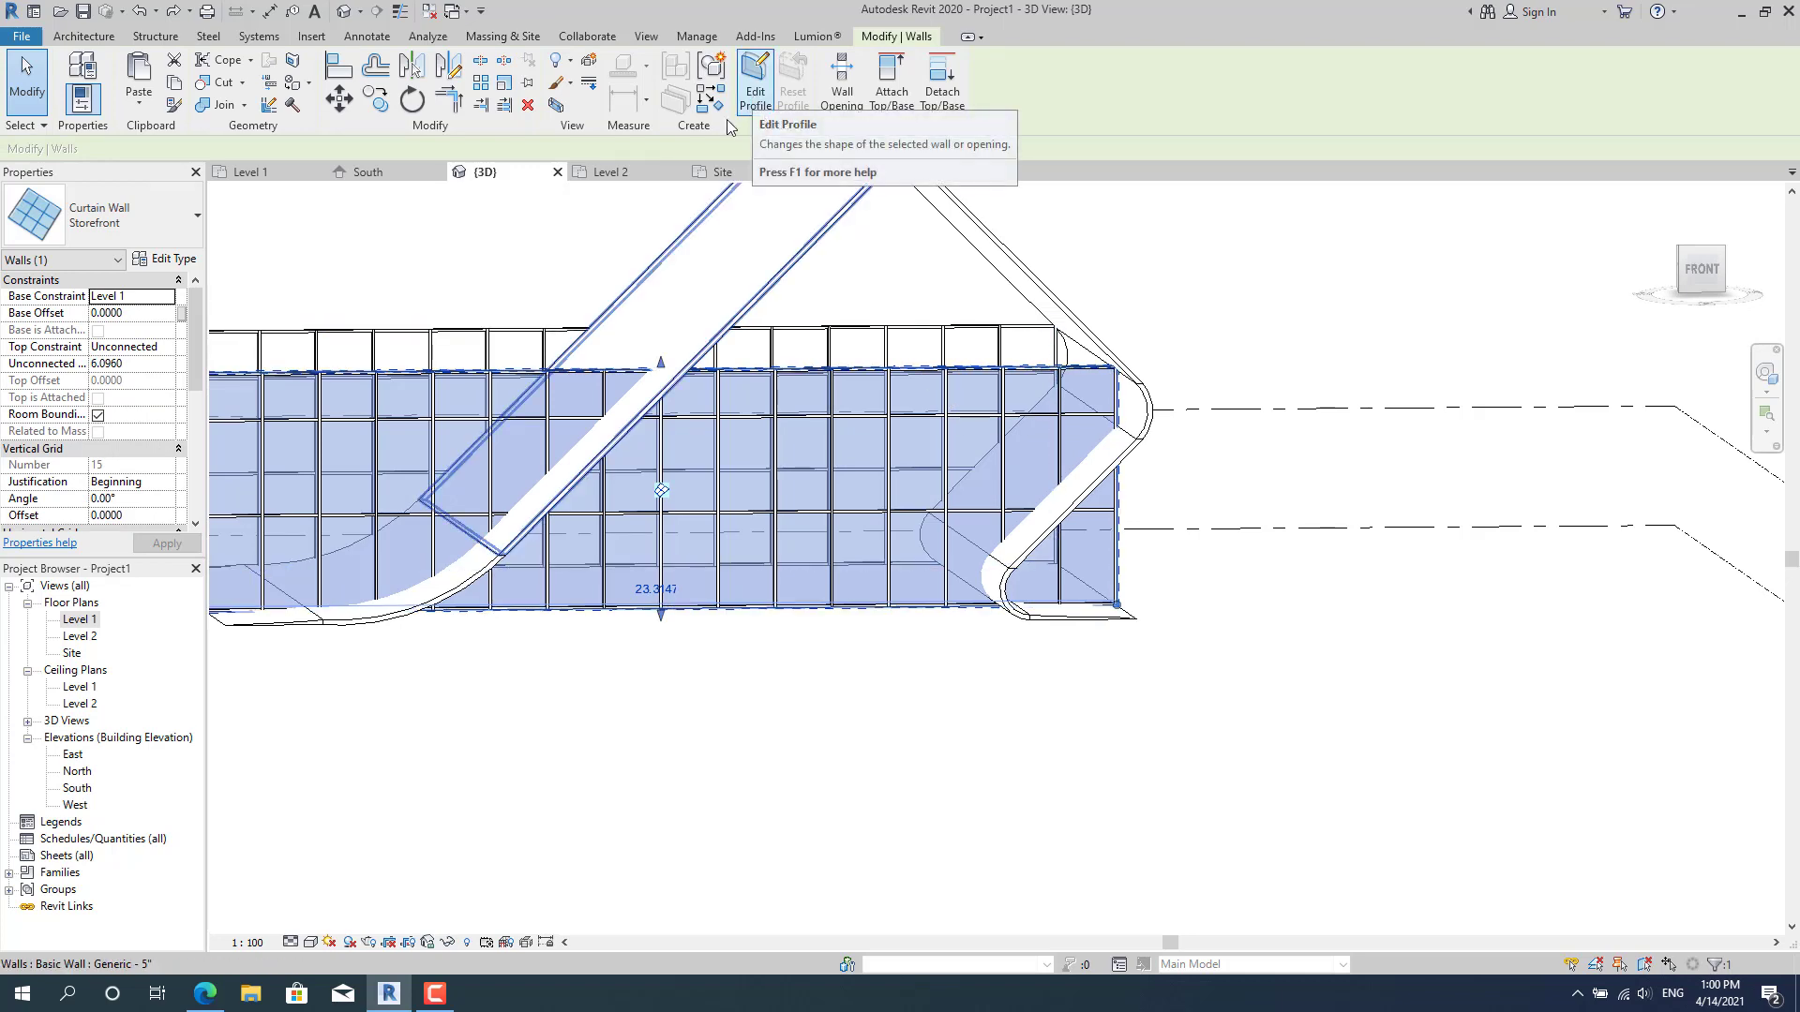
left_click(547, 271)
left_click(499, 330)
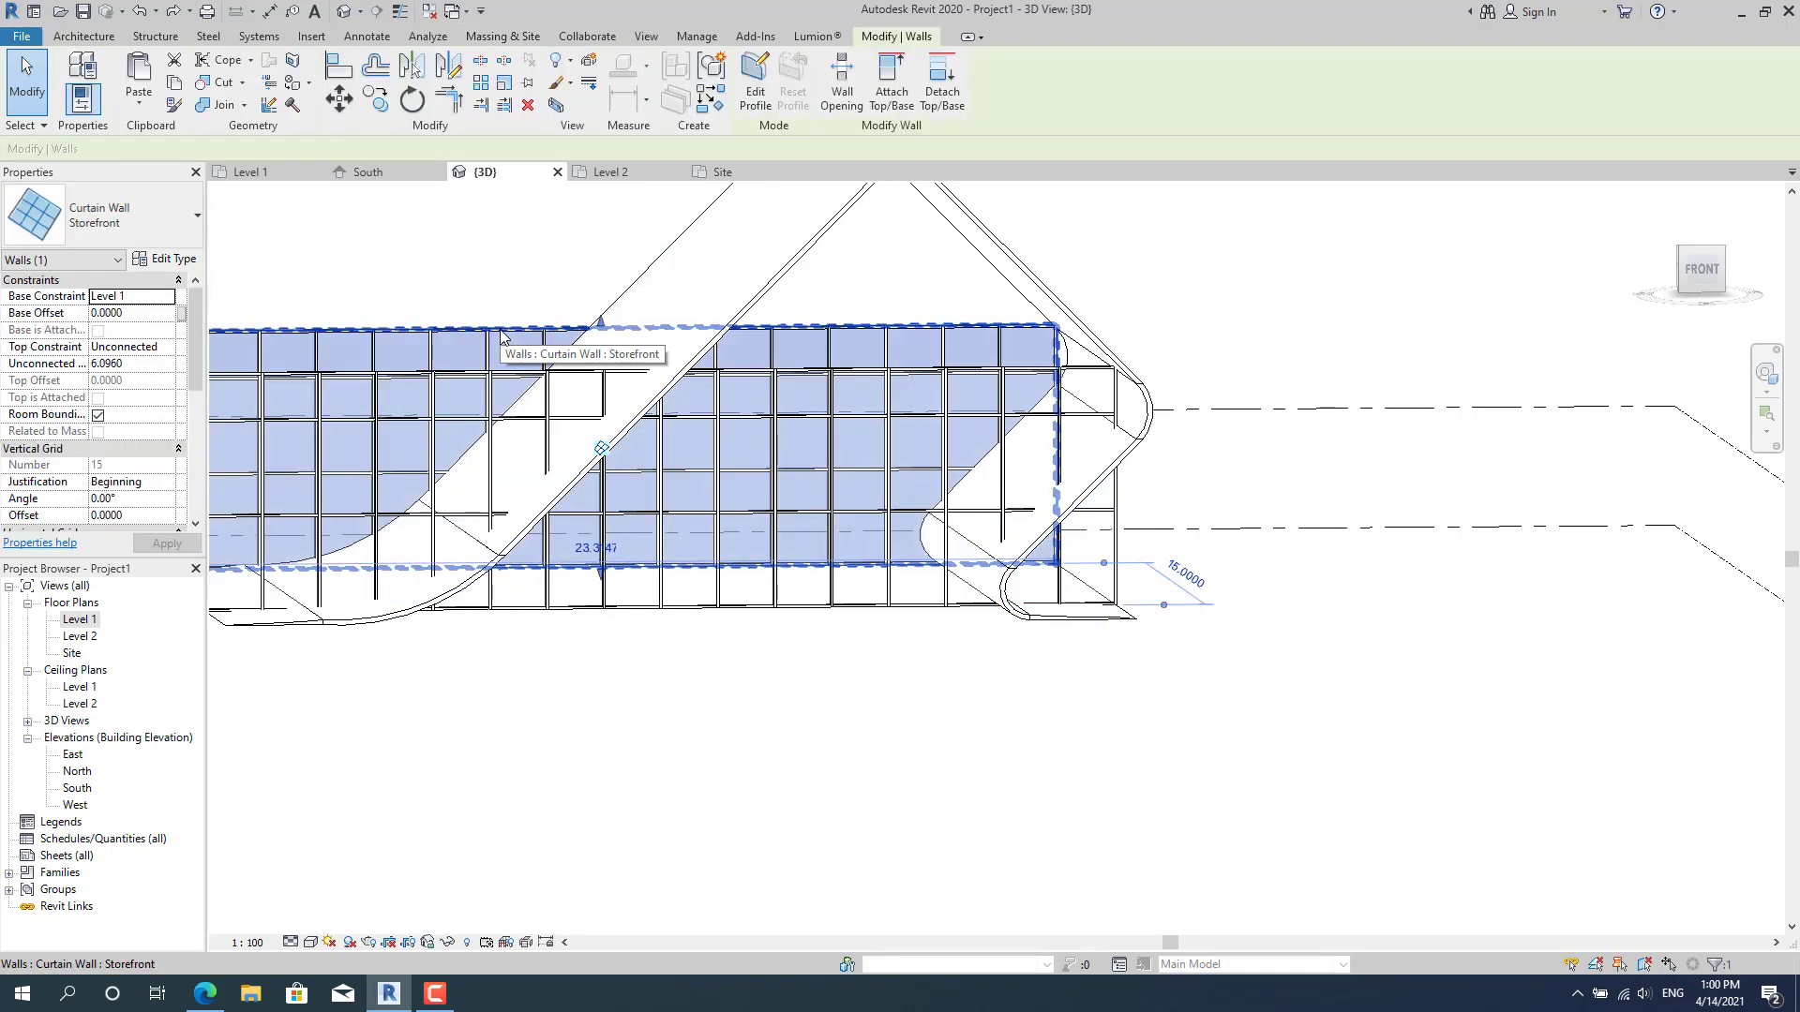
key("Delete")
Edit the front Storefront curtain wall's profile facing the front view, tracing the ribbon's eastern curves and slopes into the sketch.
left_click(973, 369)
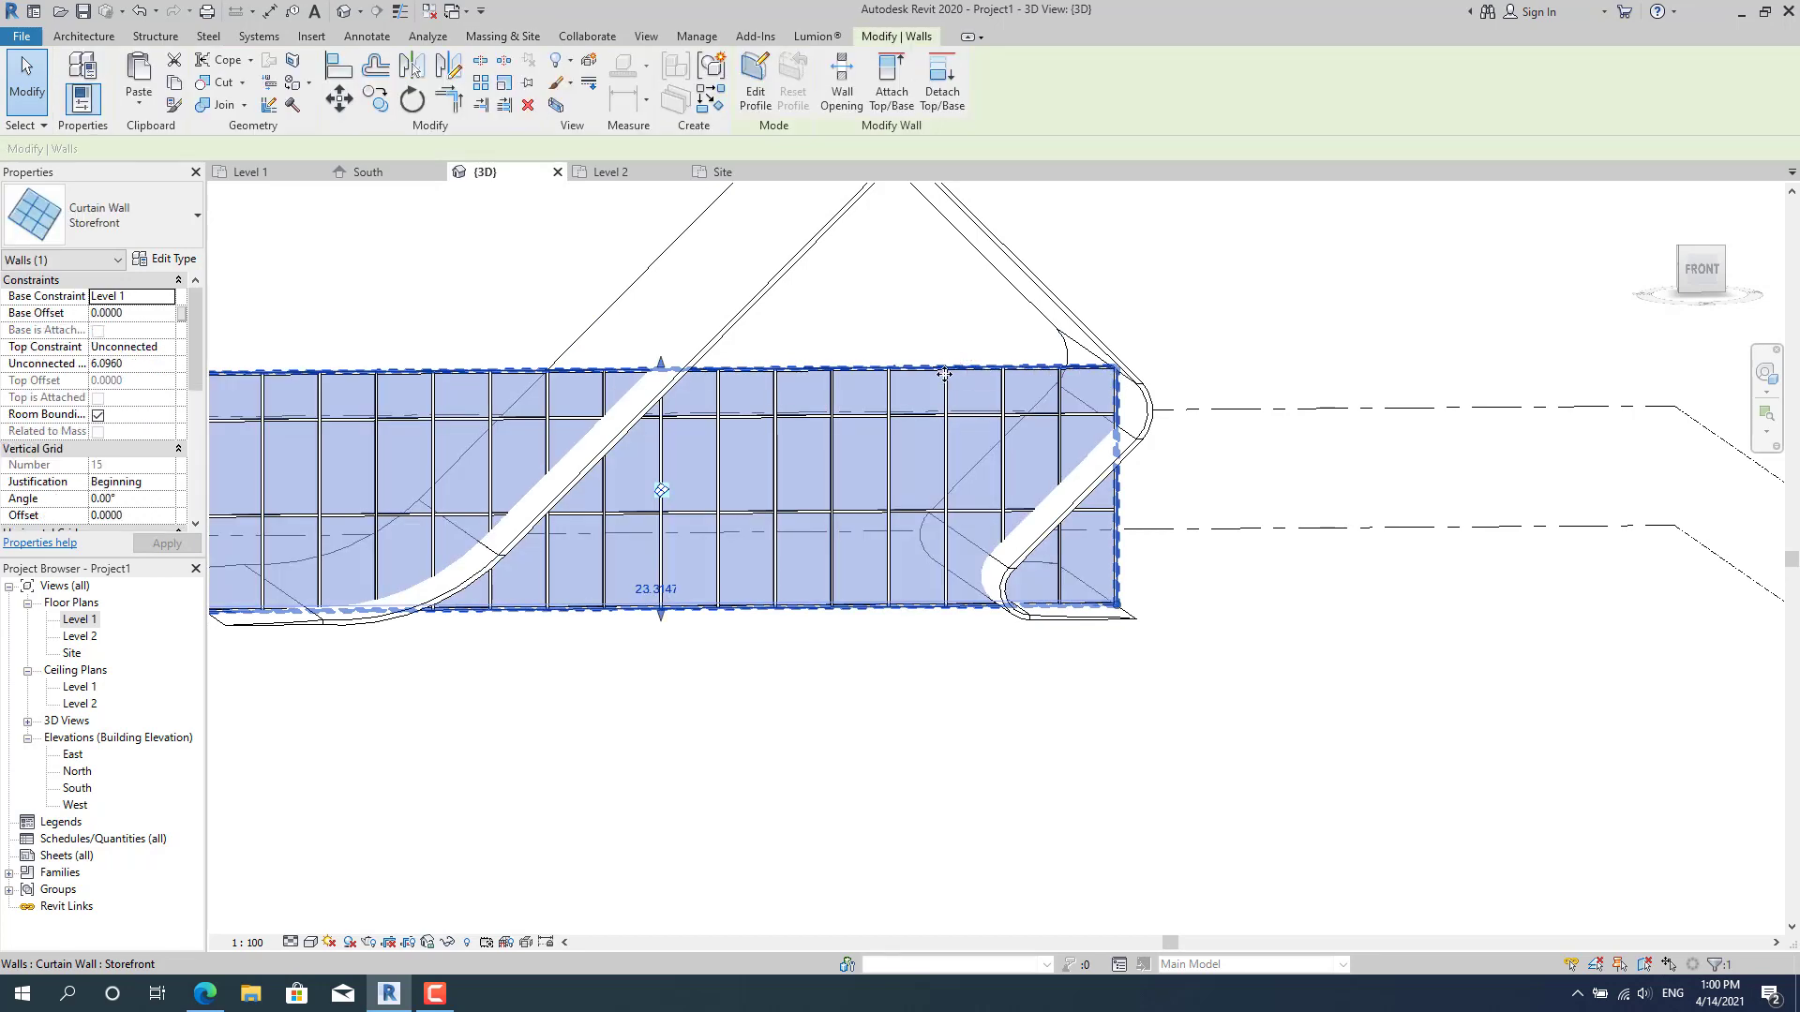
left_click(761, 84)
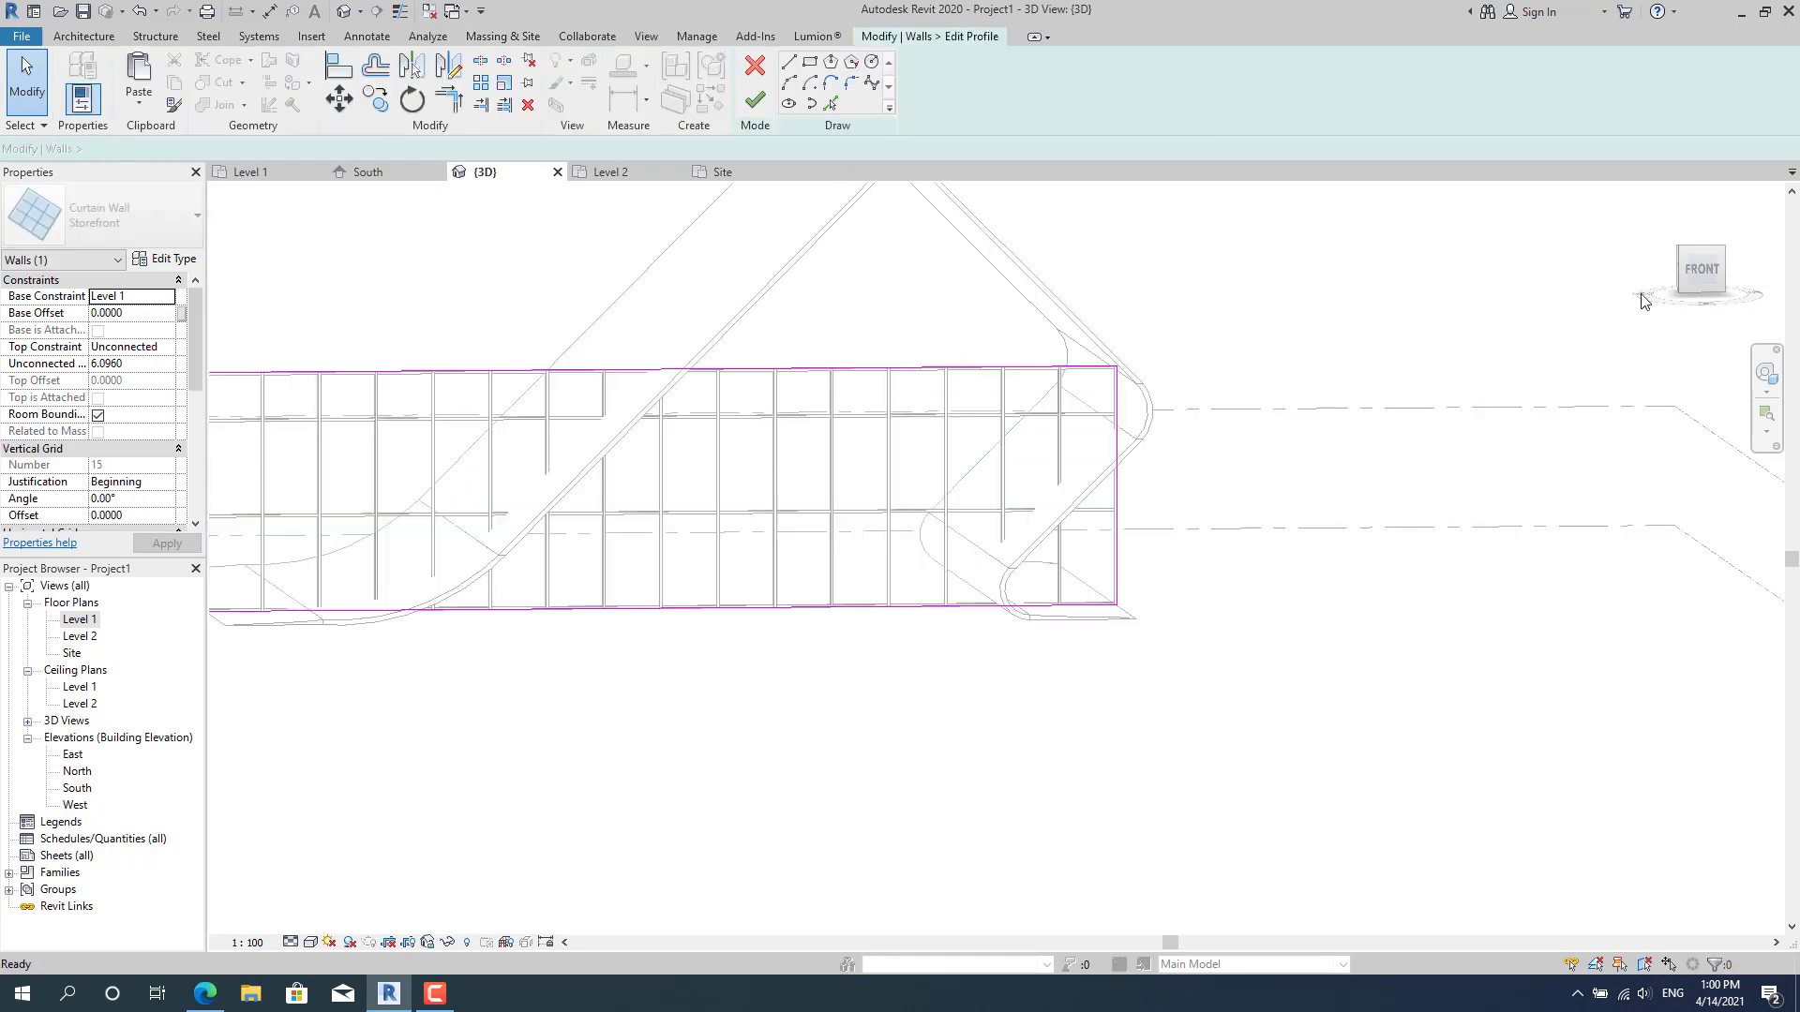
left_click(1698, 272)
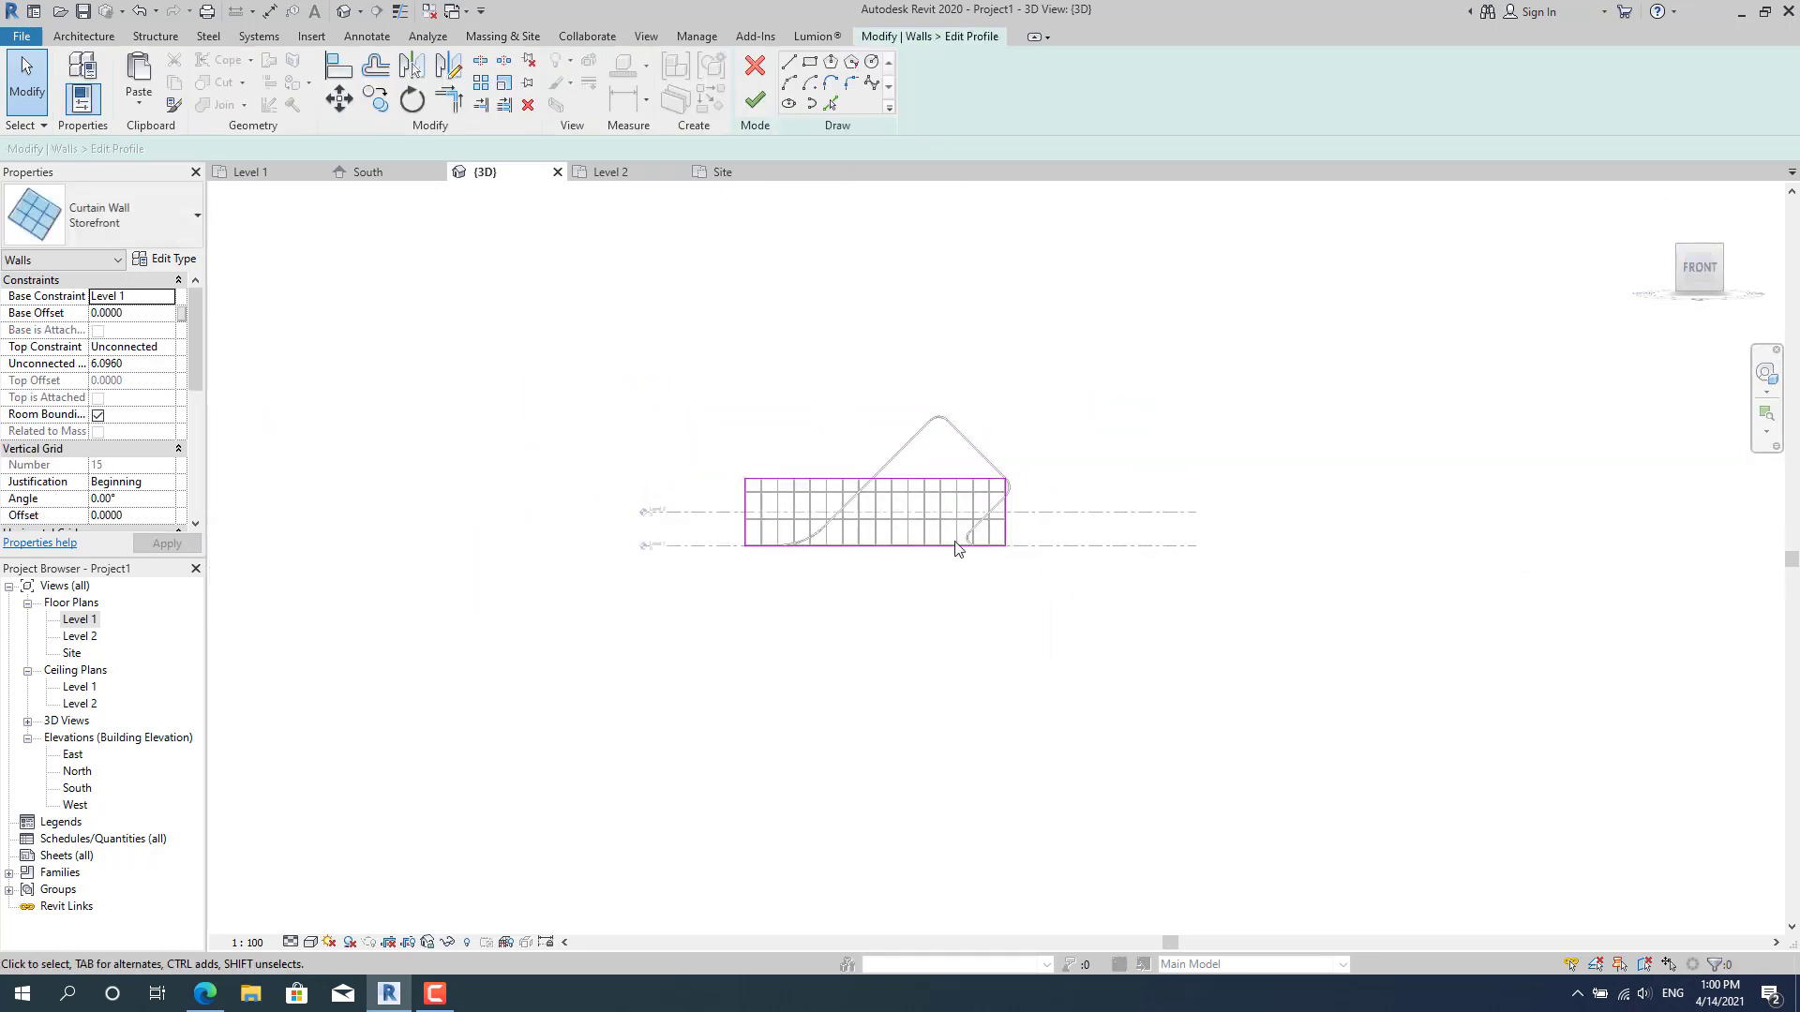
scroll(1162, 717, "up", 4)
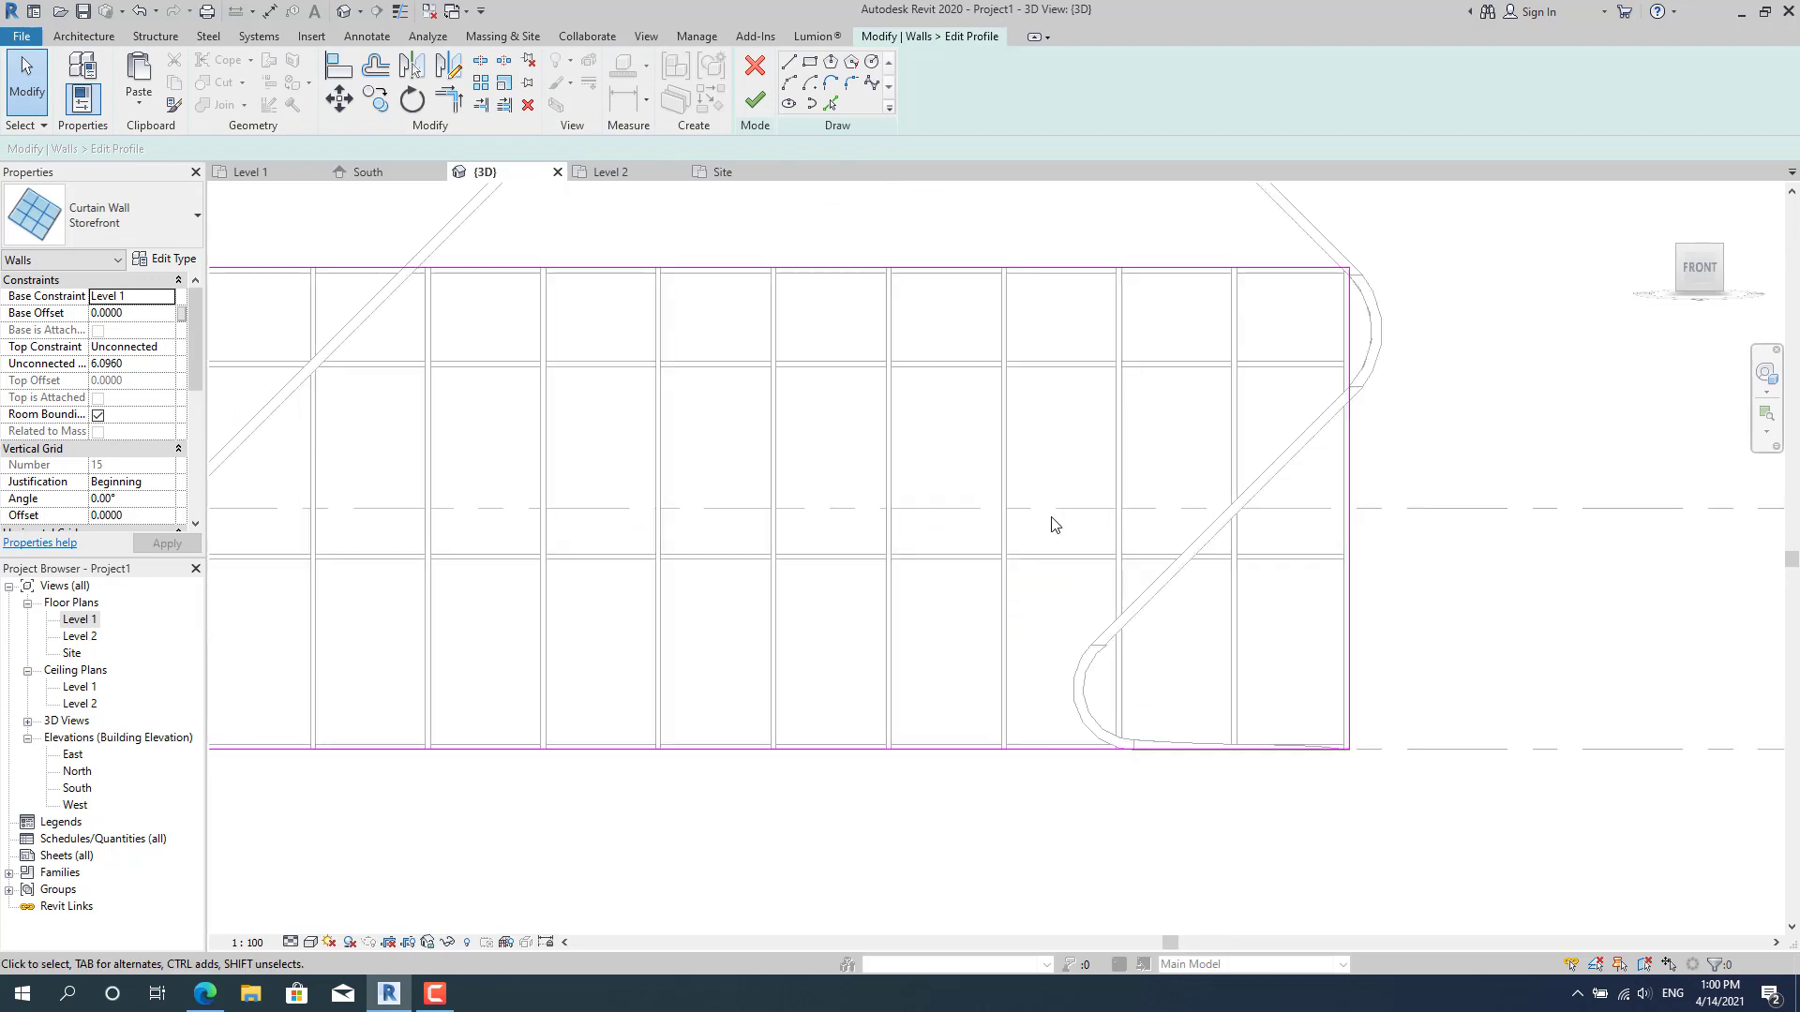
left_click(831, 104)
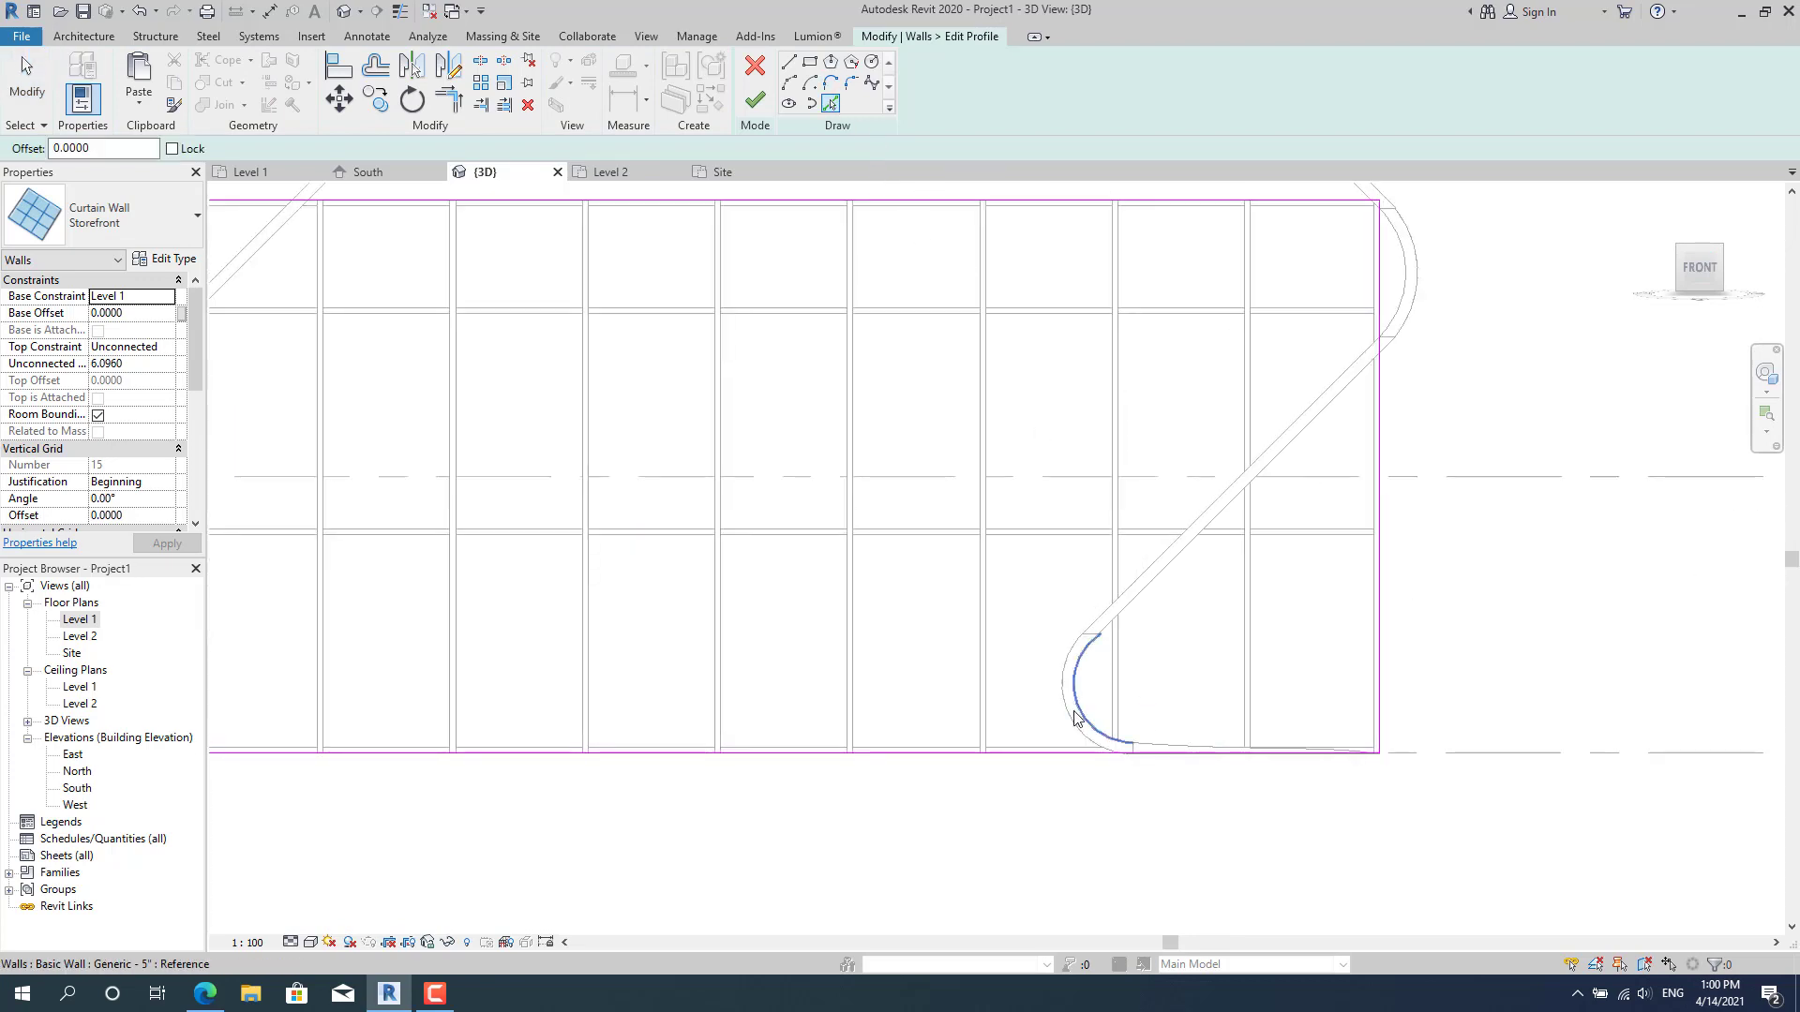
left_click(1137, 587)
left_click(1410, 286)
scroll(1406, 484, "down", 3)
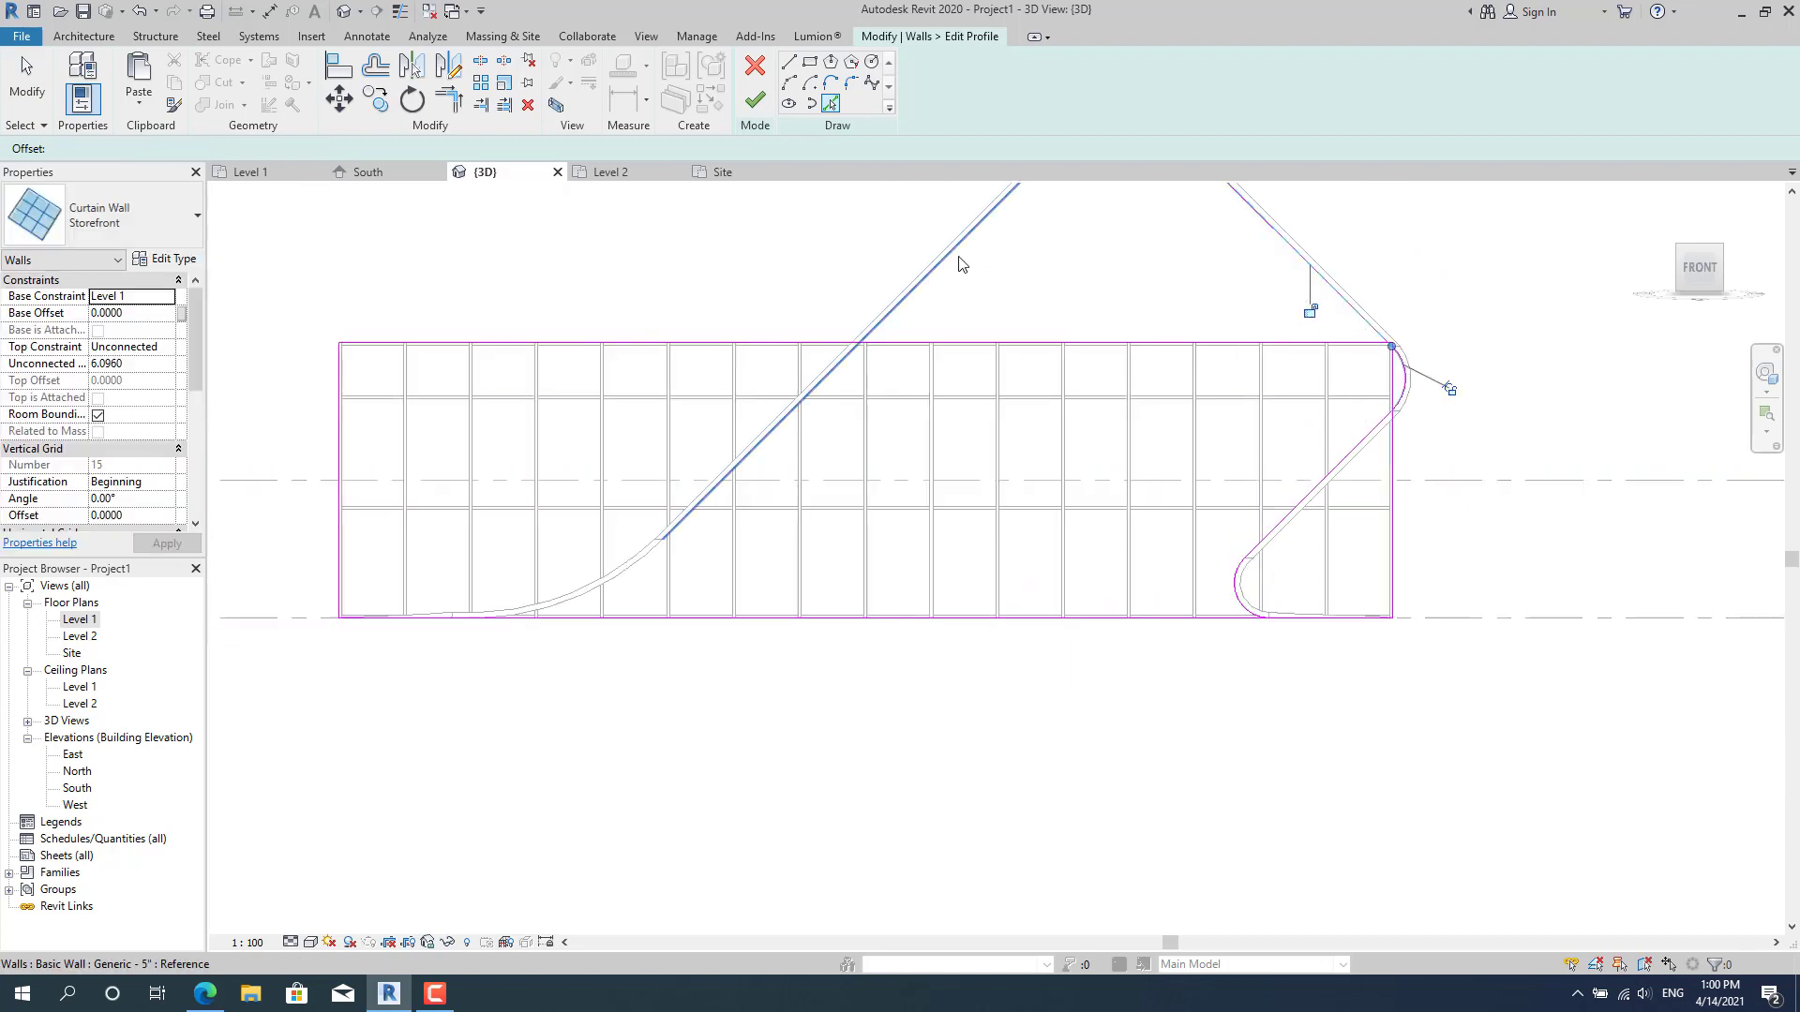
Trace the ribbon's long western slope, its lower western curve and the rounded peak into the curtain wall profile.
left_click(960, 265)
scroll(558, 619, "up", 1)
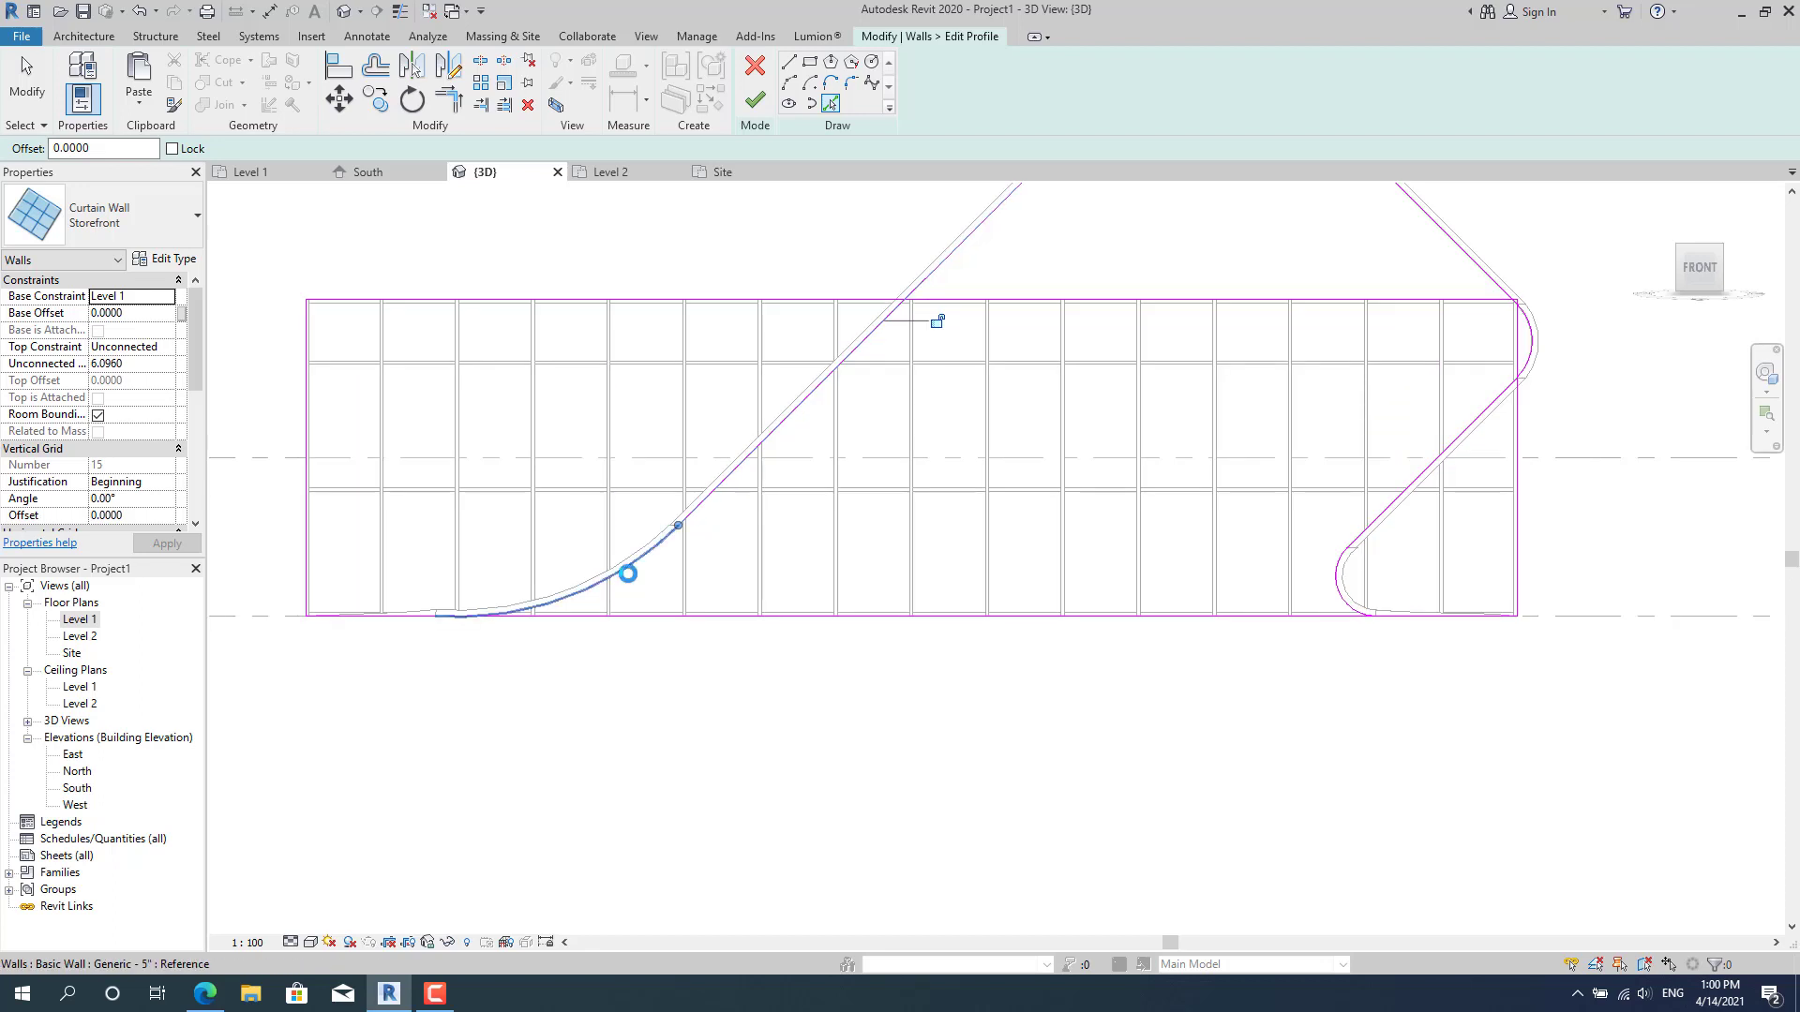
left_click(628, 574)
scroll(885, 515, "down", 3)
scroll(886, 466, "up", 5)
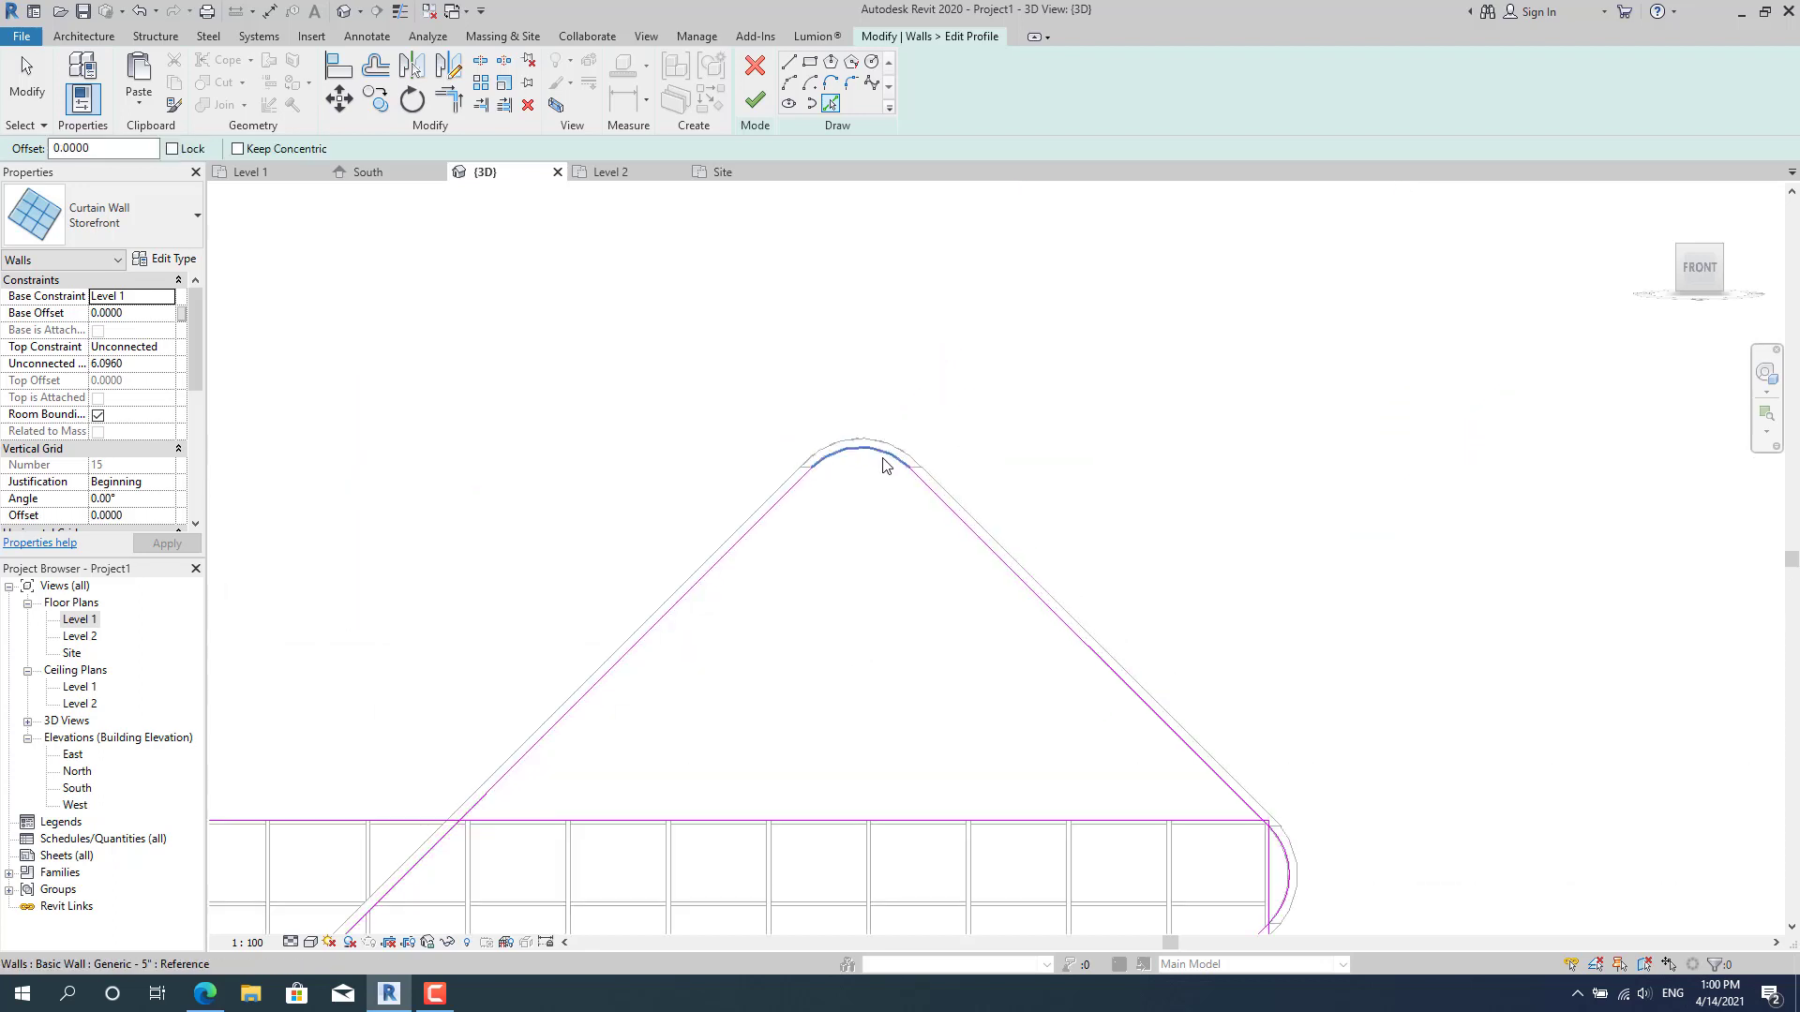
left_click(882, 458)
scroll(902, 539, "down", 3)
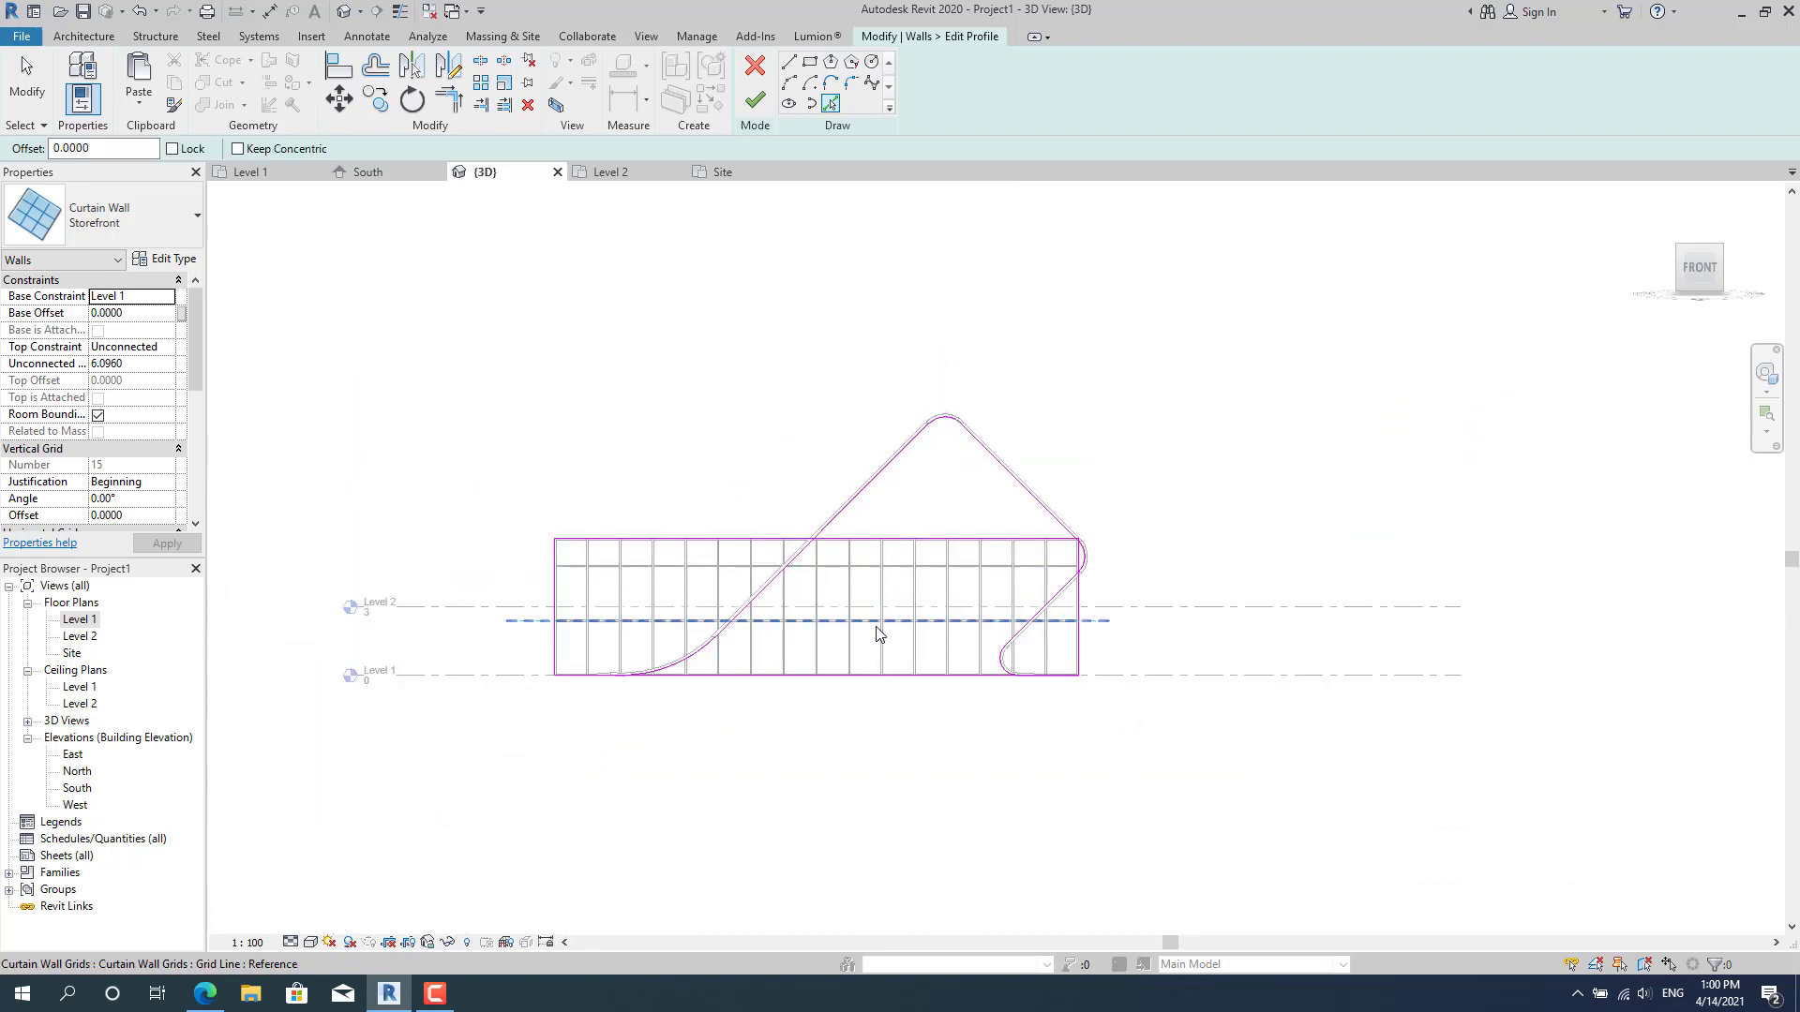
Delete the original rectangle's top edge and western vertical edge from the profile sketch.
scroll(878, 635, "up", 2)
key("Escape")
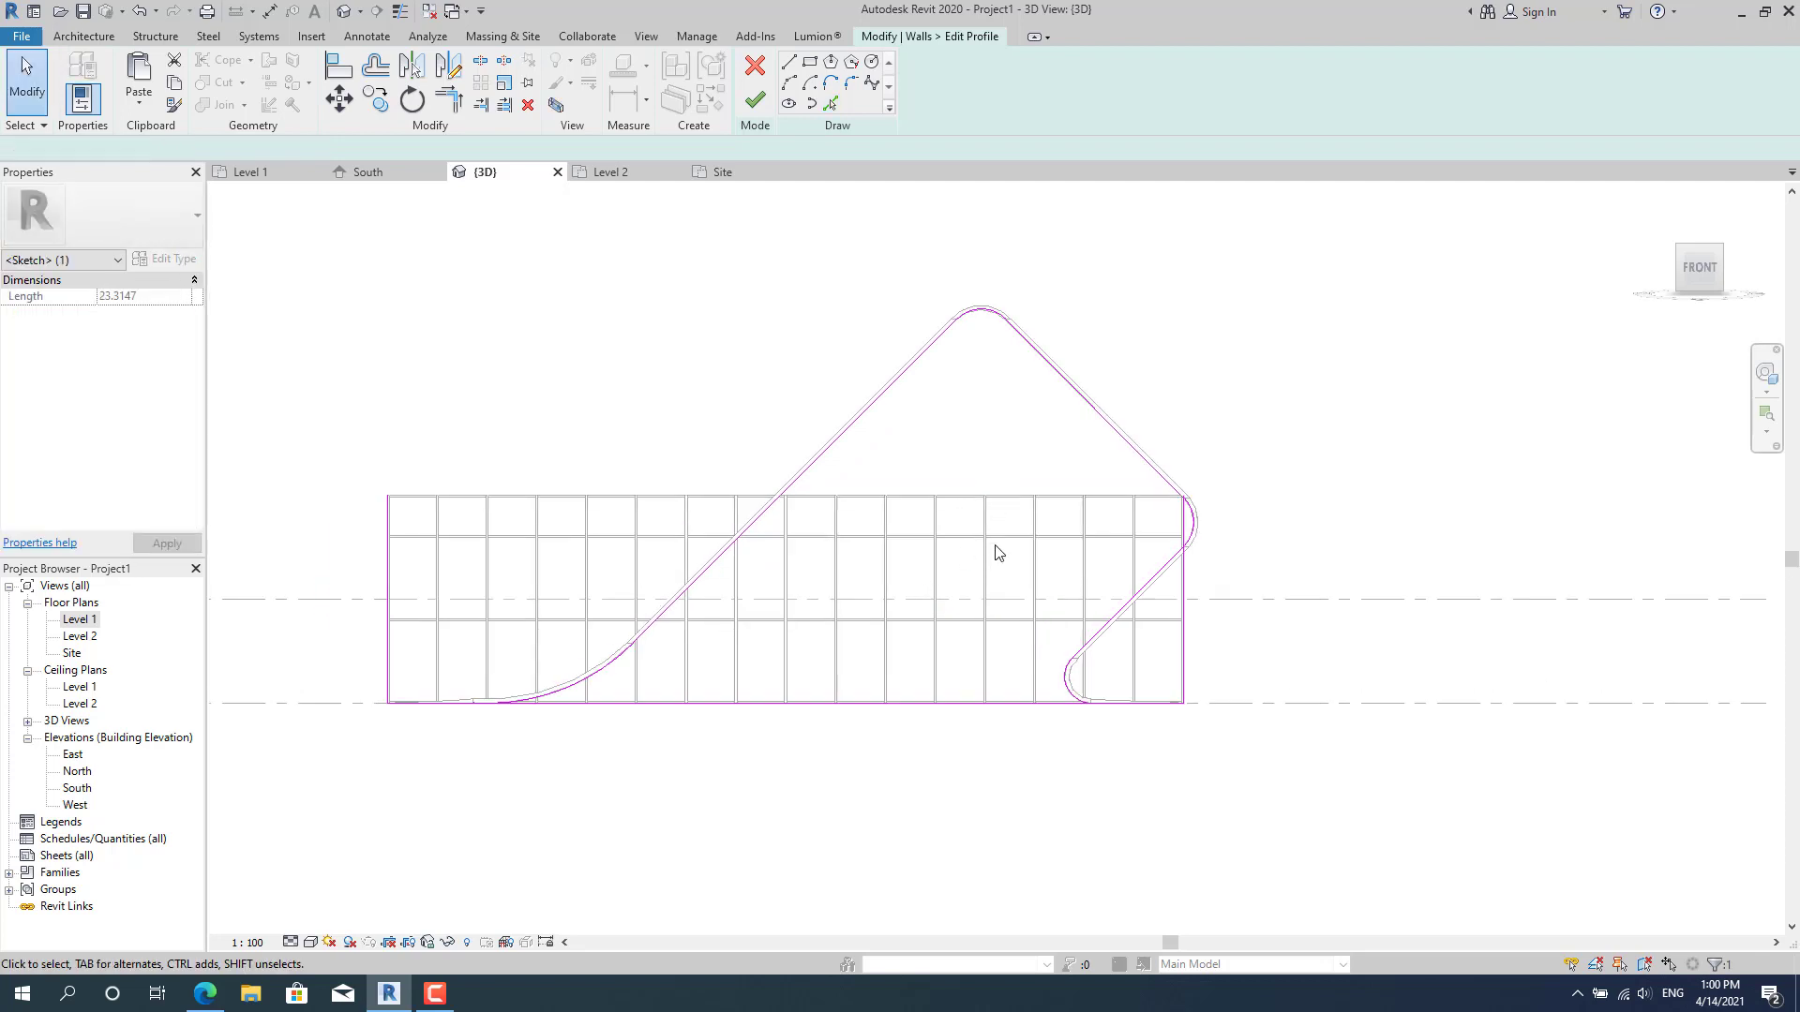
scroll(832, 704, "up", 2)
left_click_drag(327, 594, 189, 689)
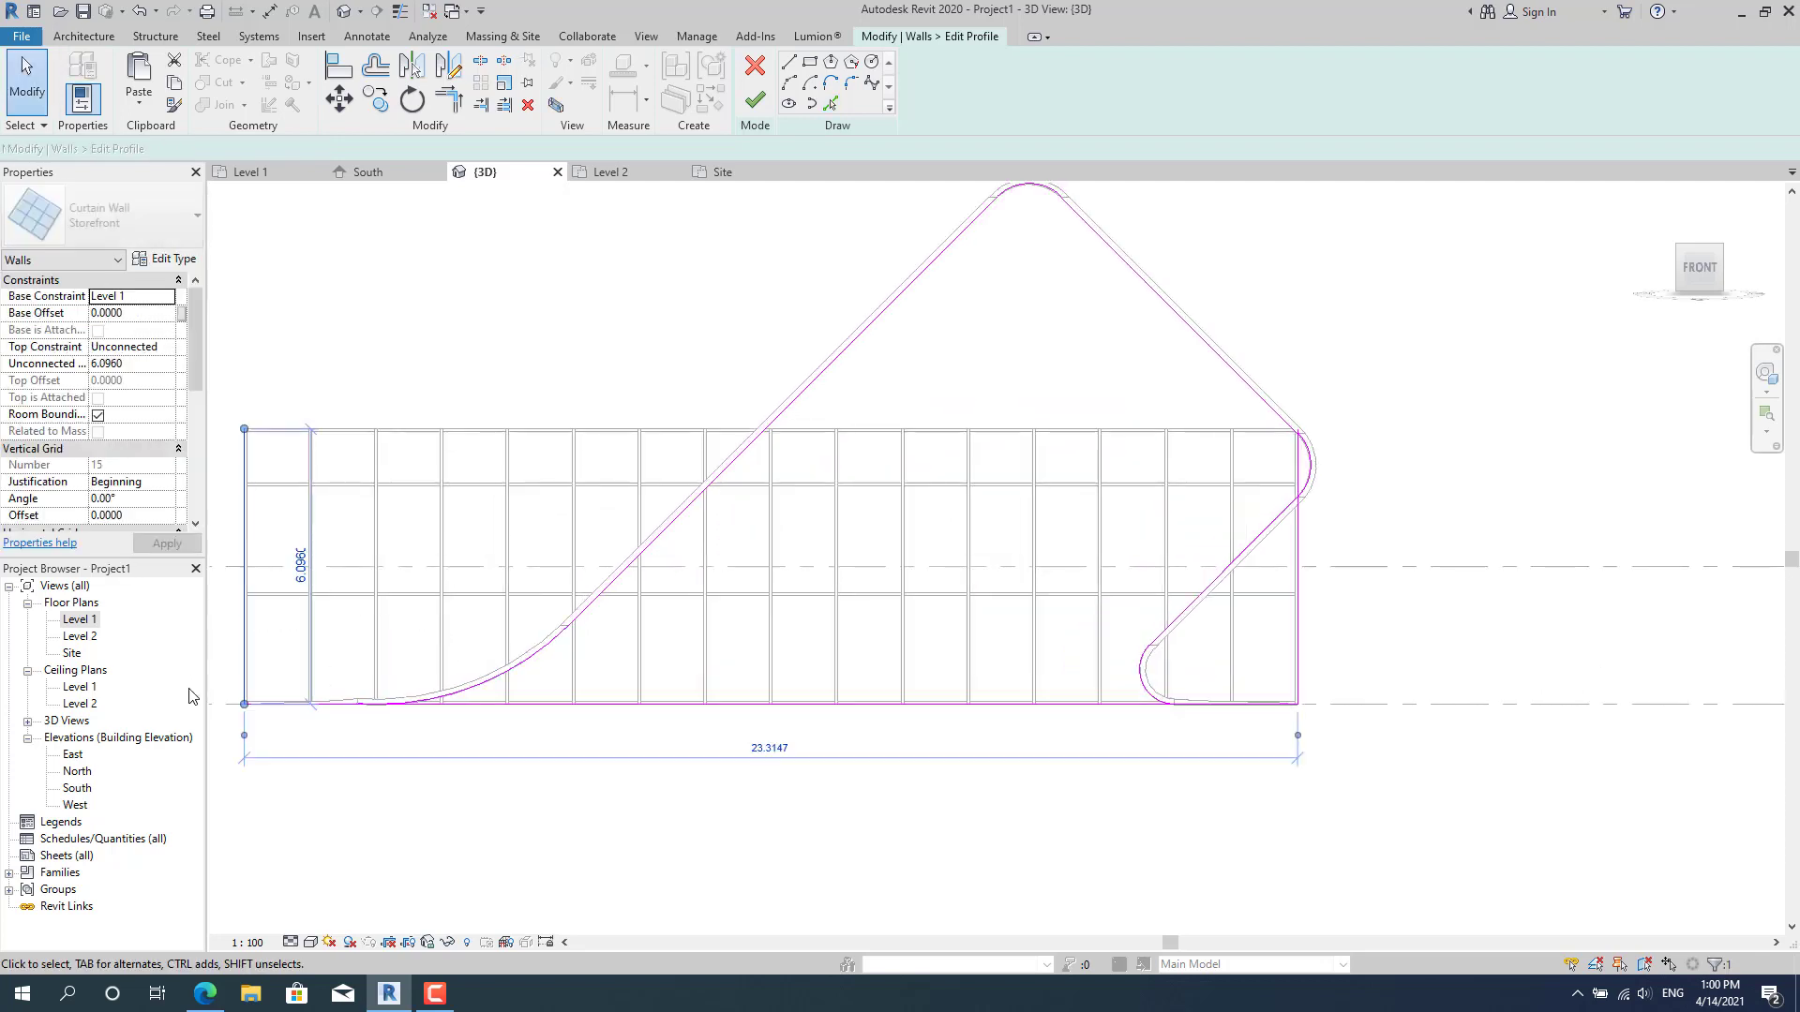
key("Delete")
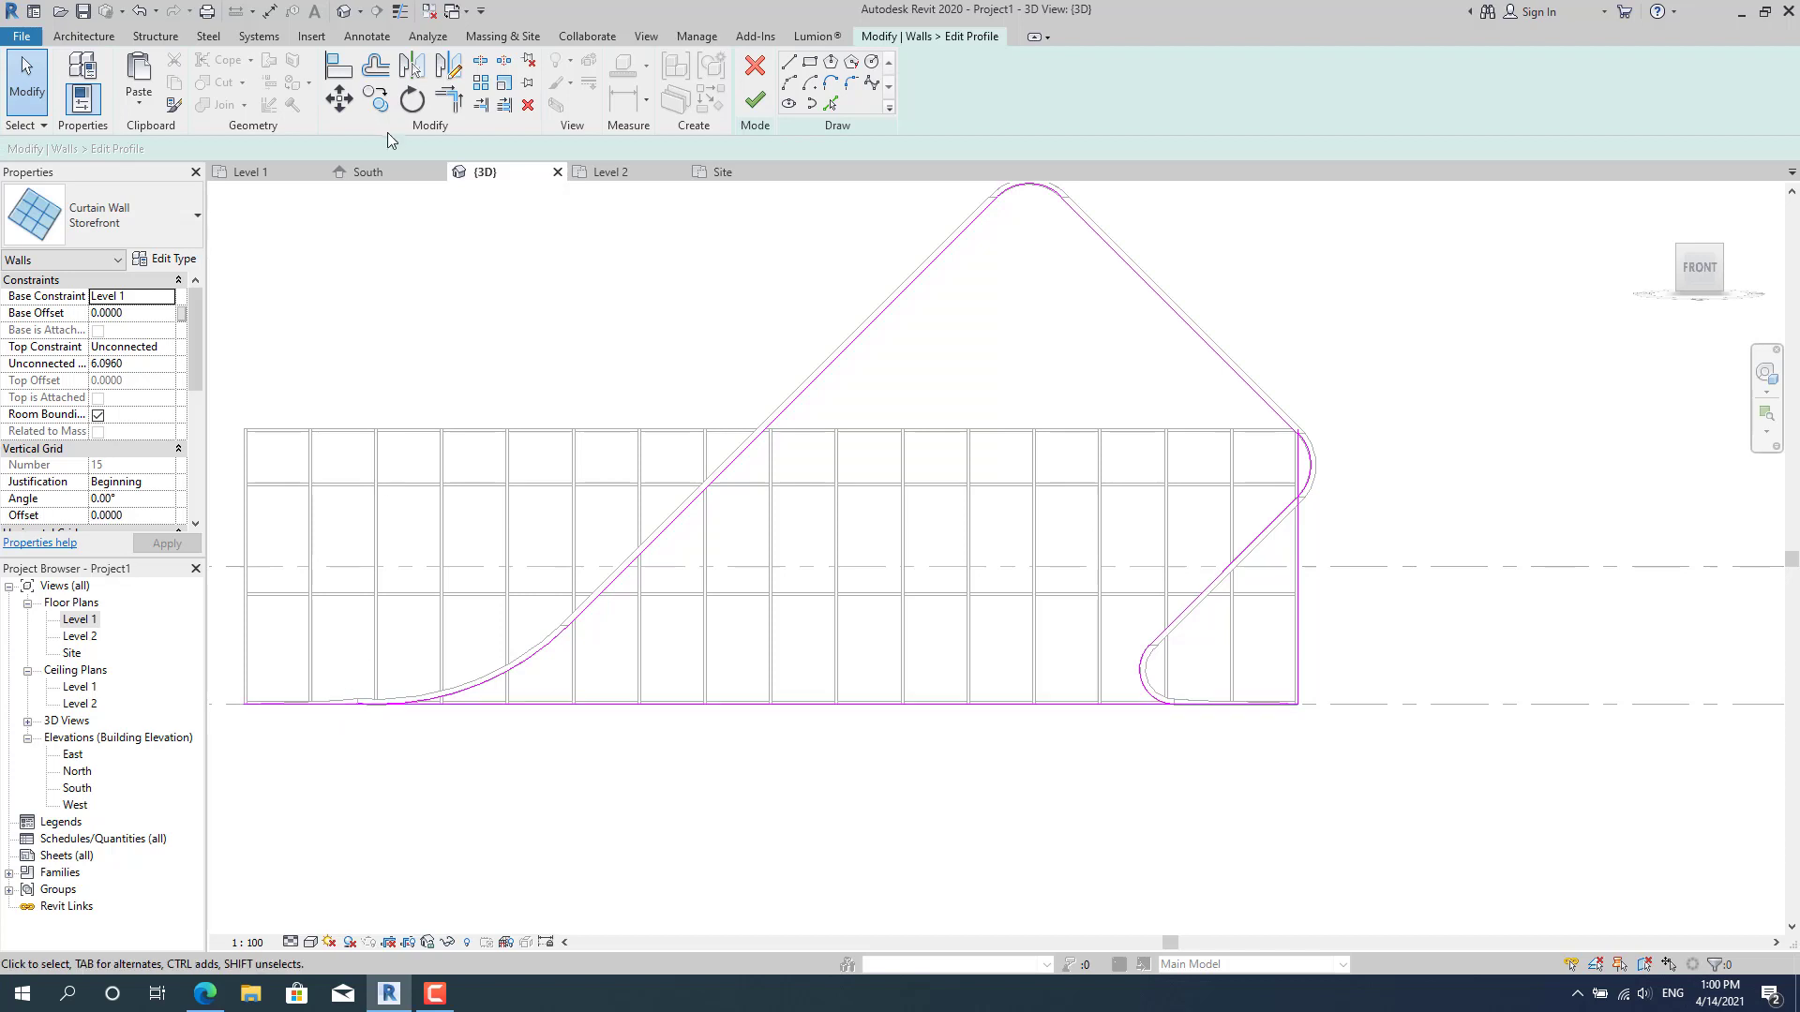
Trim the profile's base line to the ribbon's lower western curve and lower eastern curve.
left_click(449, 99)
left_click(440, 704)
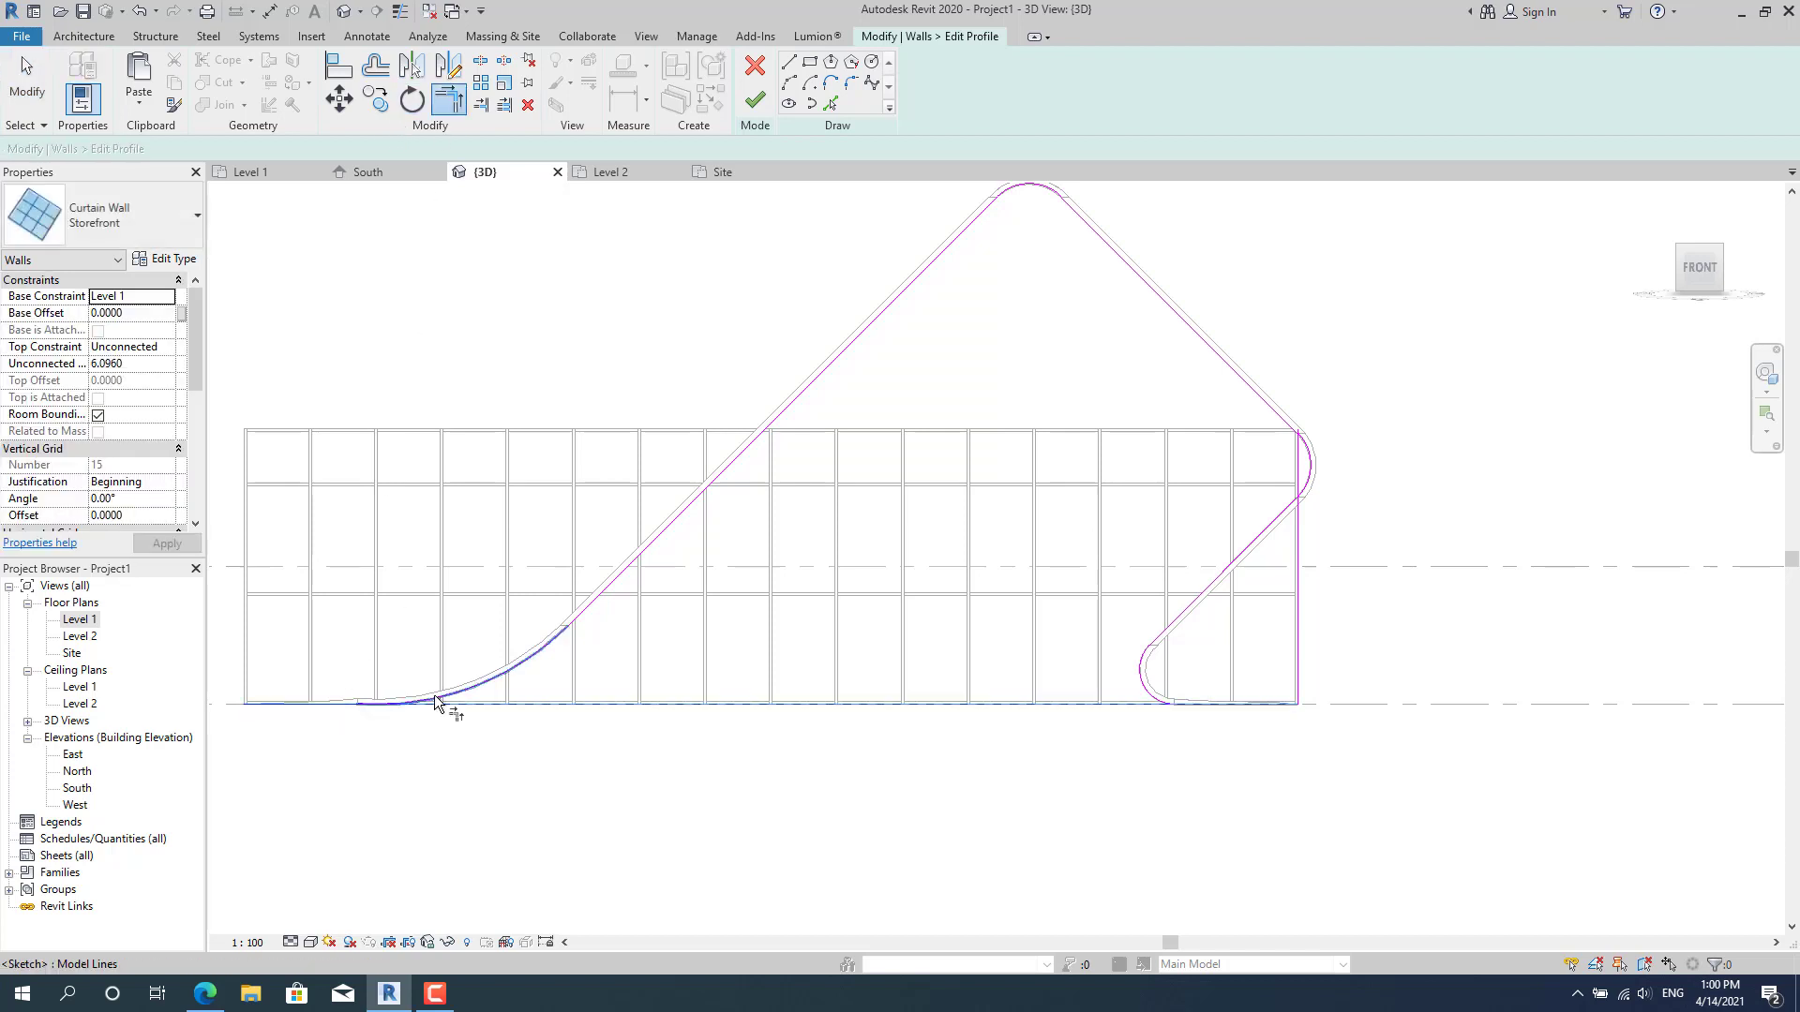
left_click(595, 705)
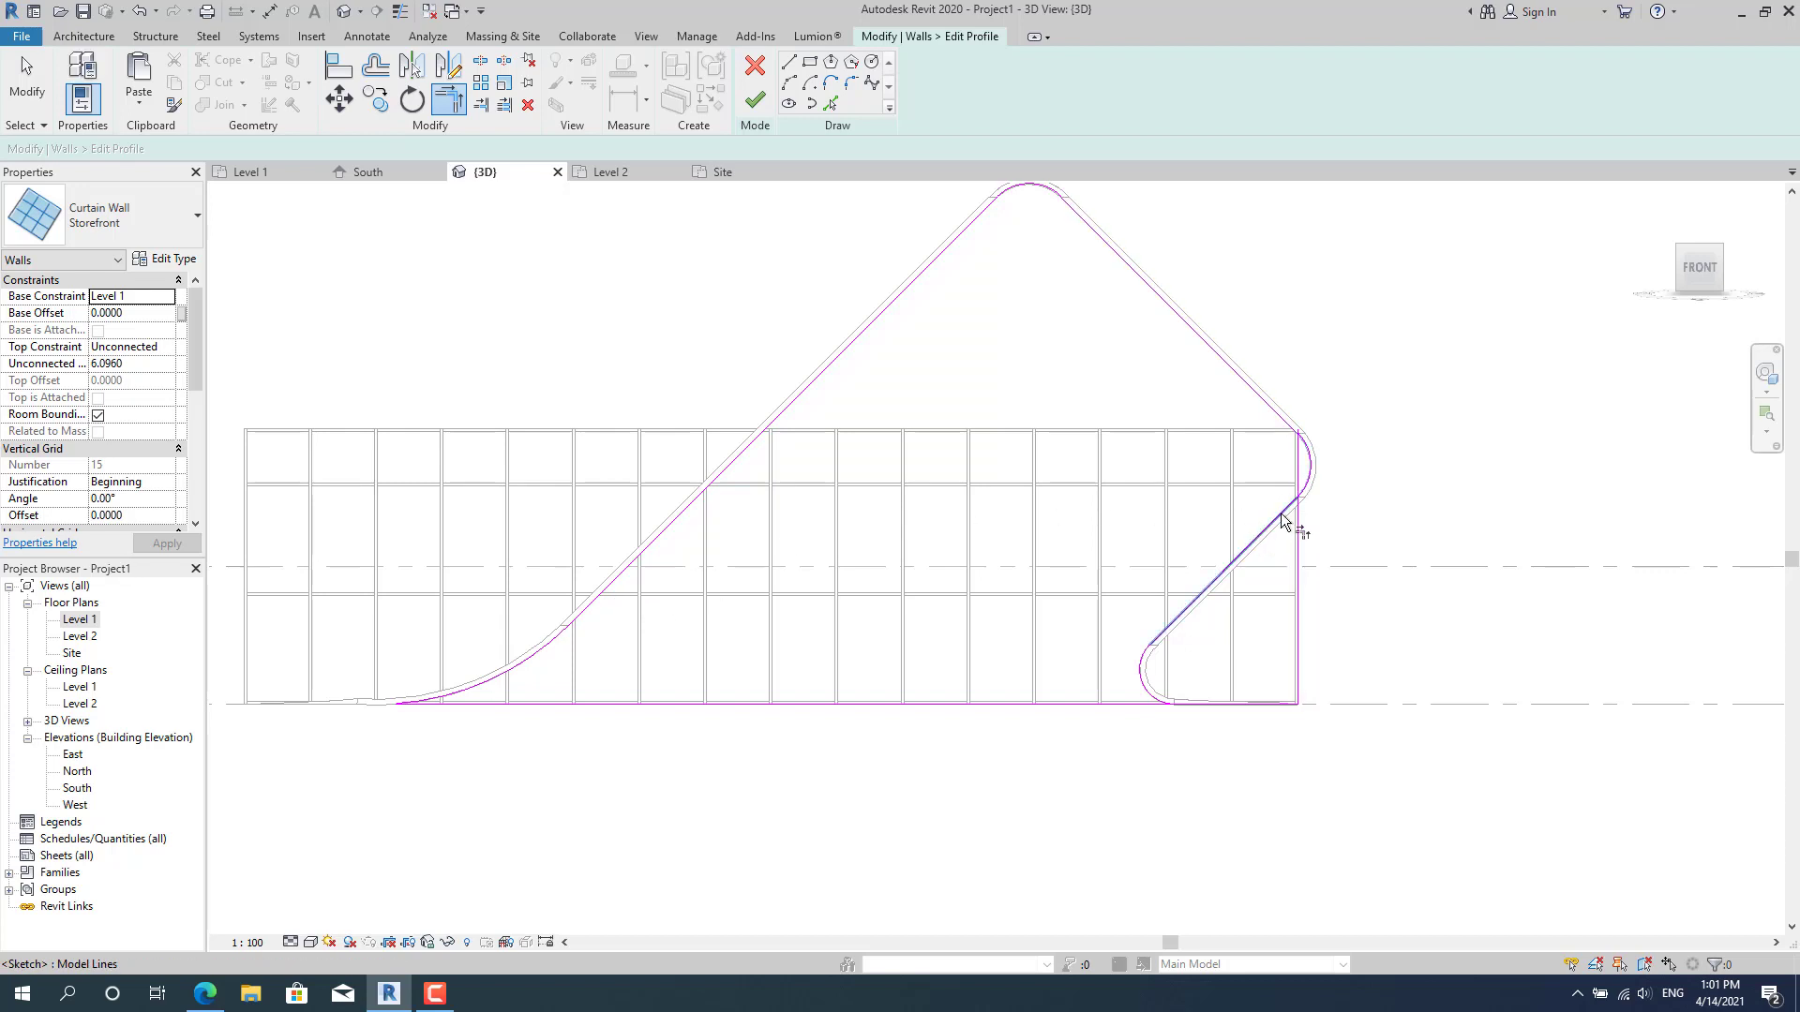
left_click(1155, 694)
left_click(1137, 705)
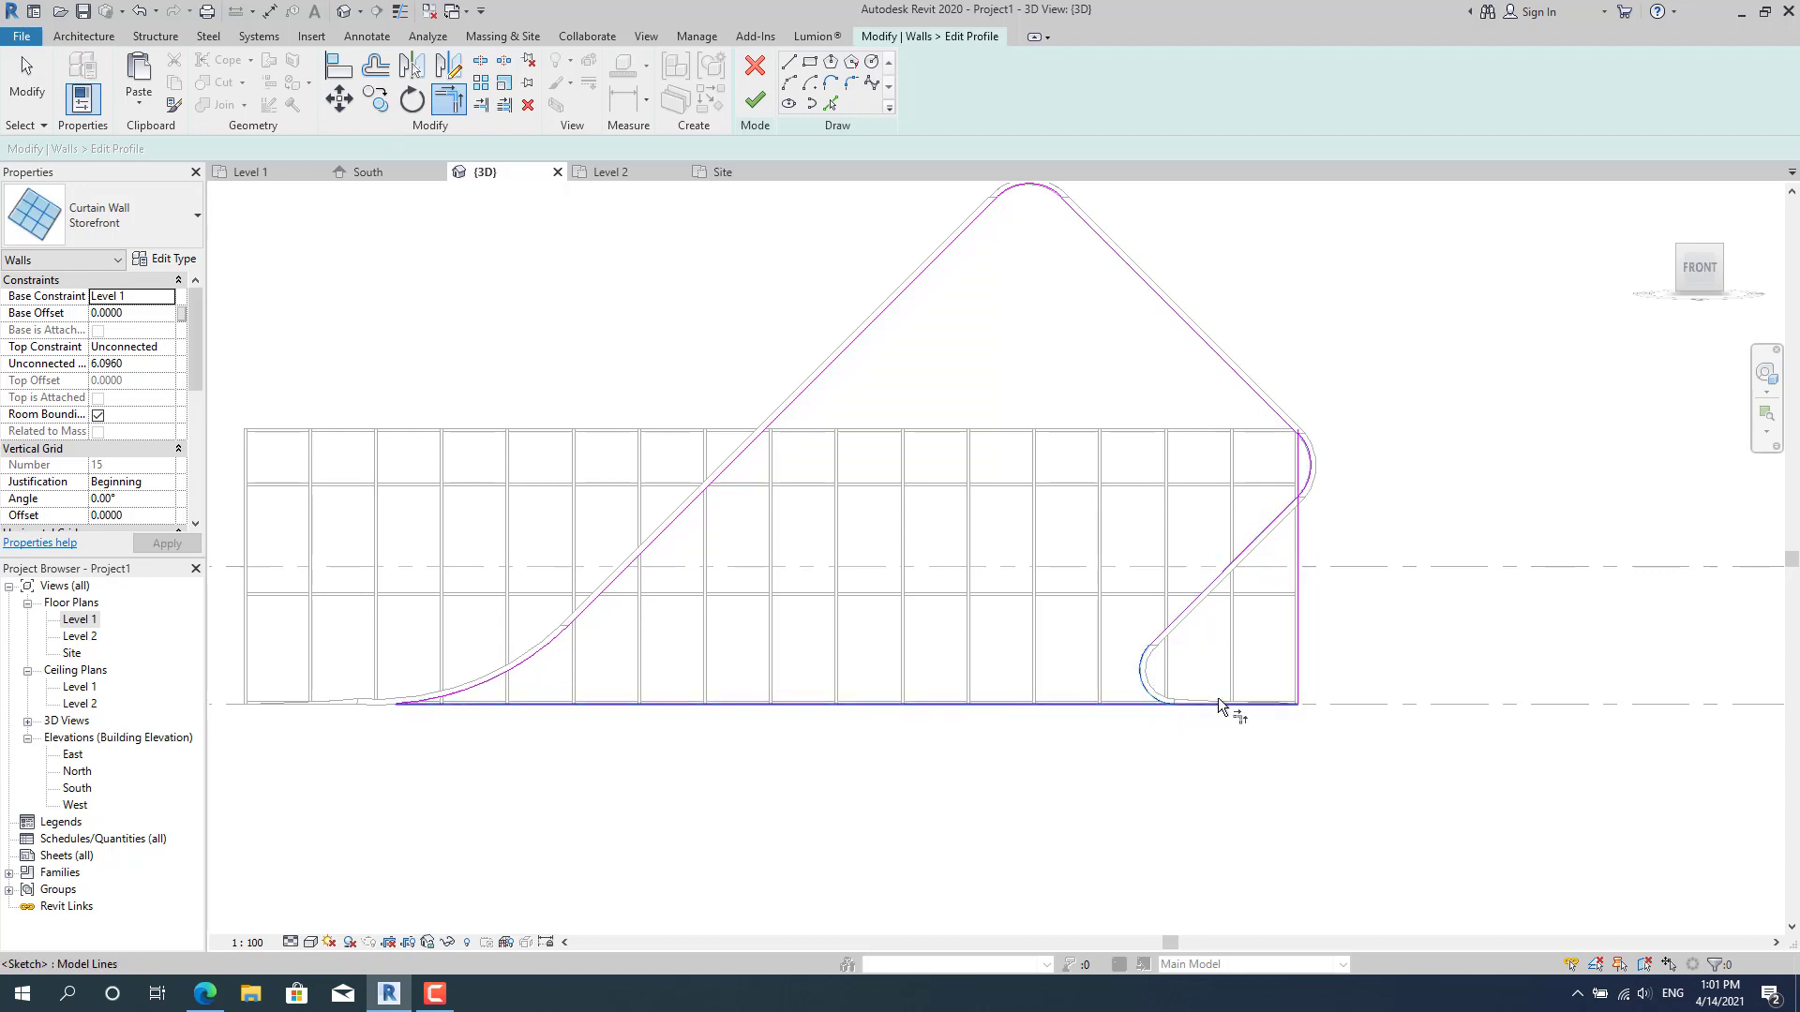
scroll(1153, 717, "up", 3)
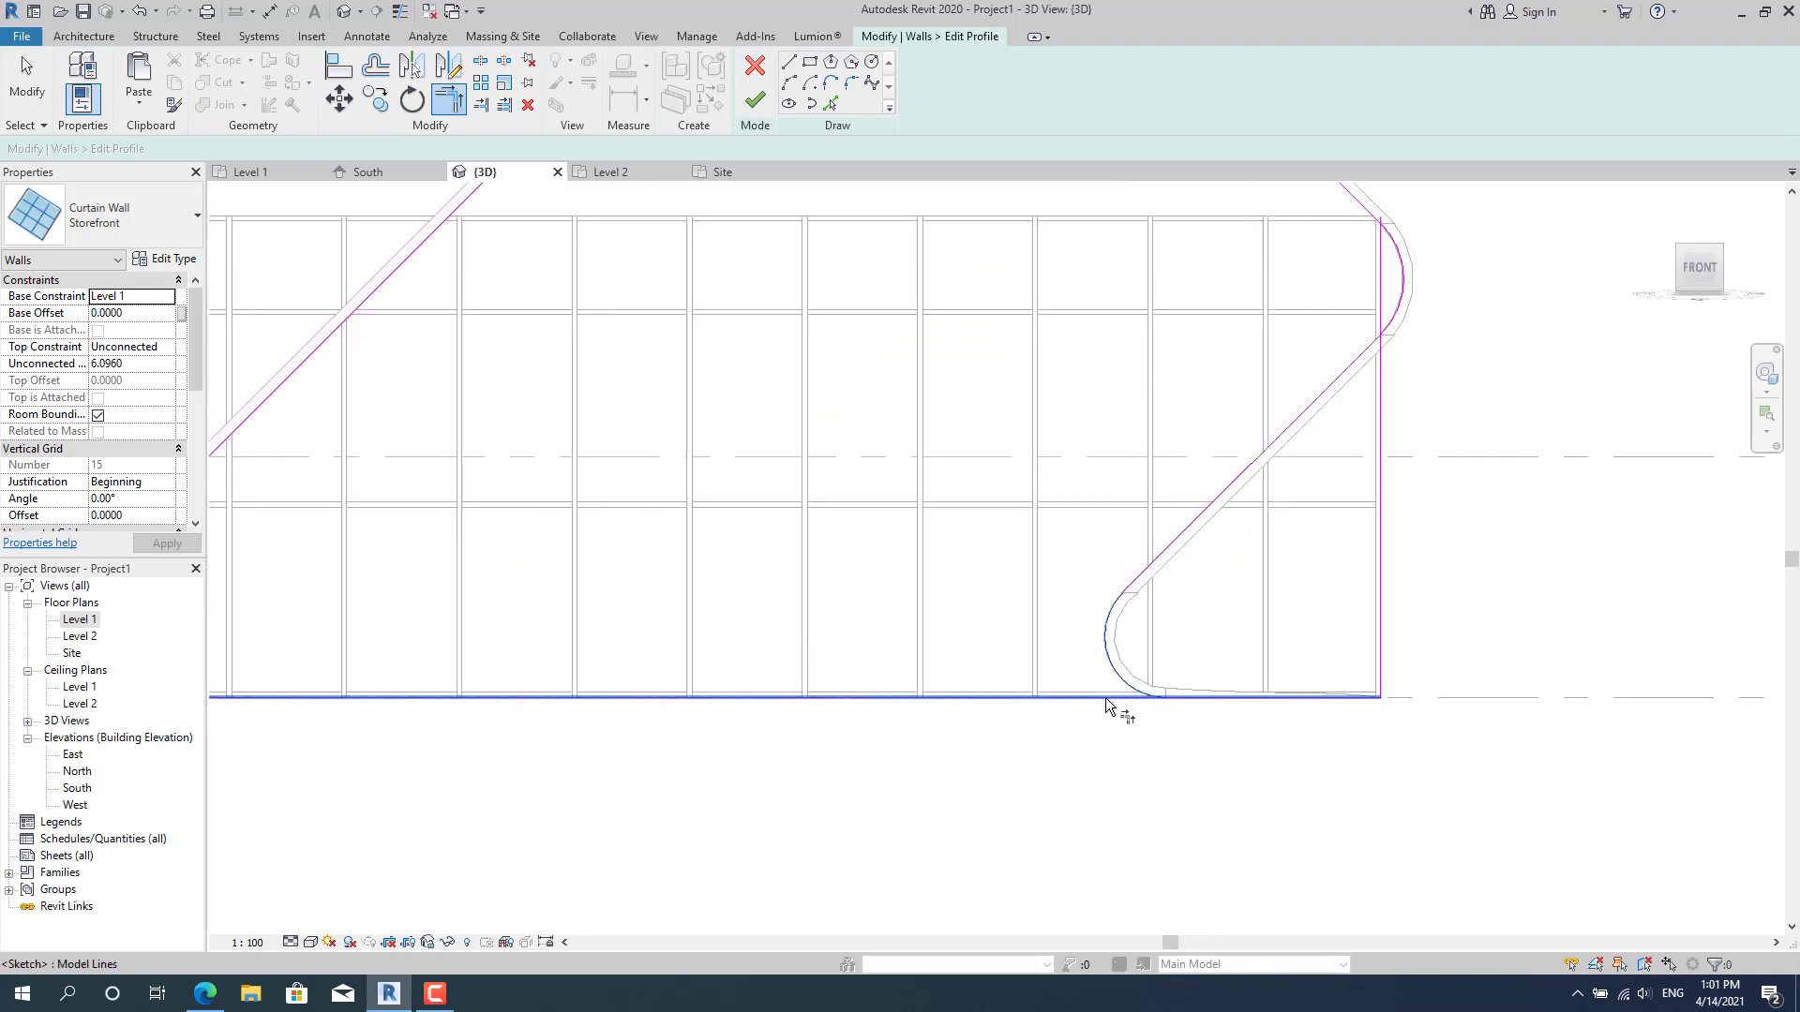
Delete the original rectangle's remaining eastern vertical edge so the profile follows only the ribbon outline.
key("Escape")
left_click(1382, 589)
key("Delete")
scroll(1373, 642, "down", 4)
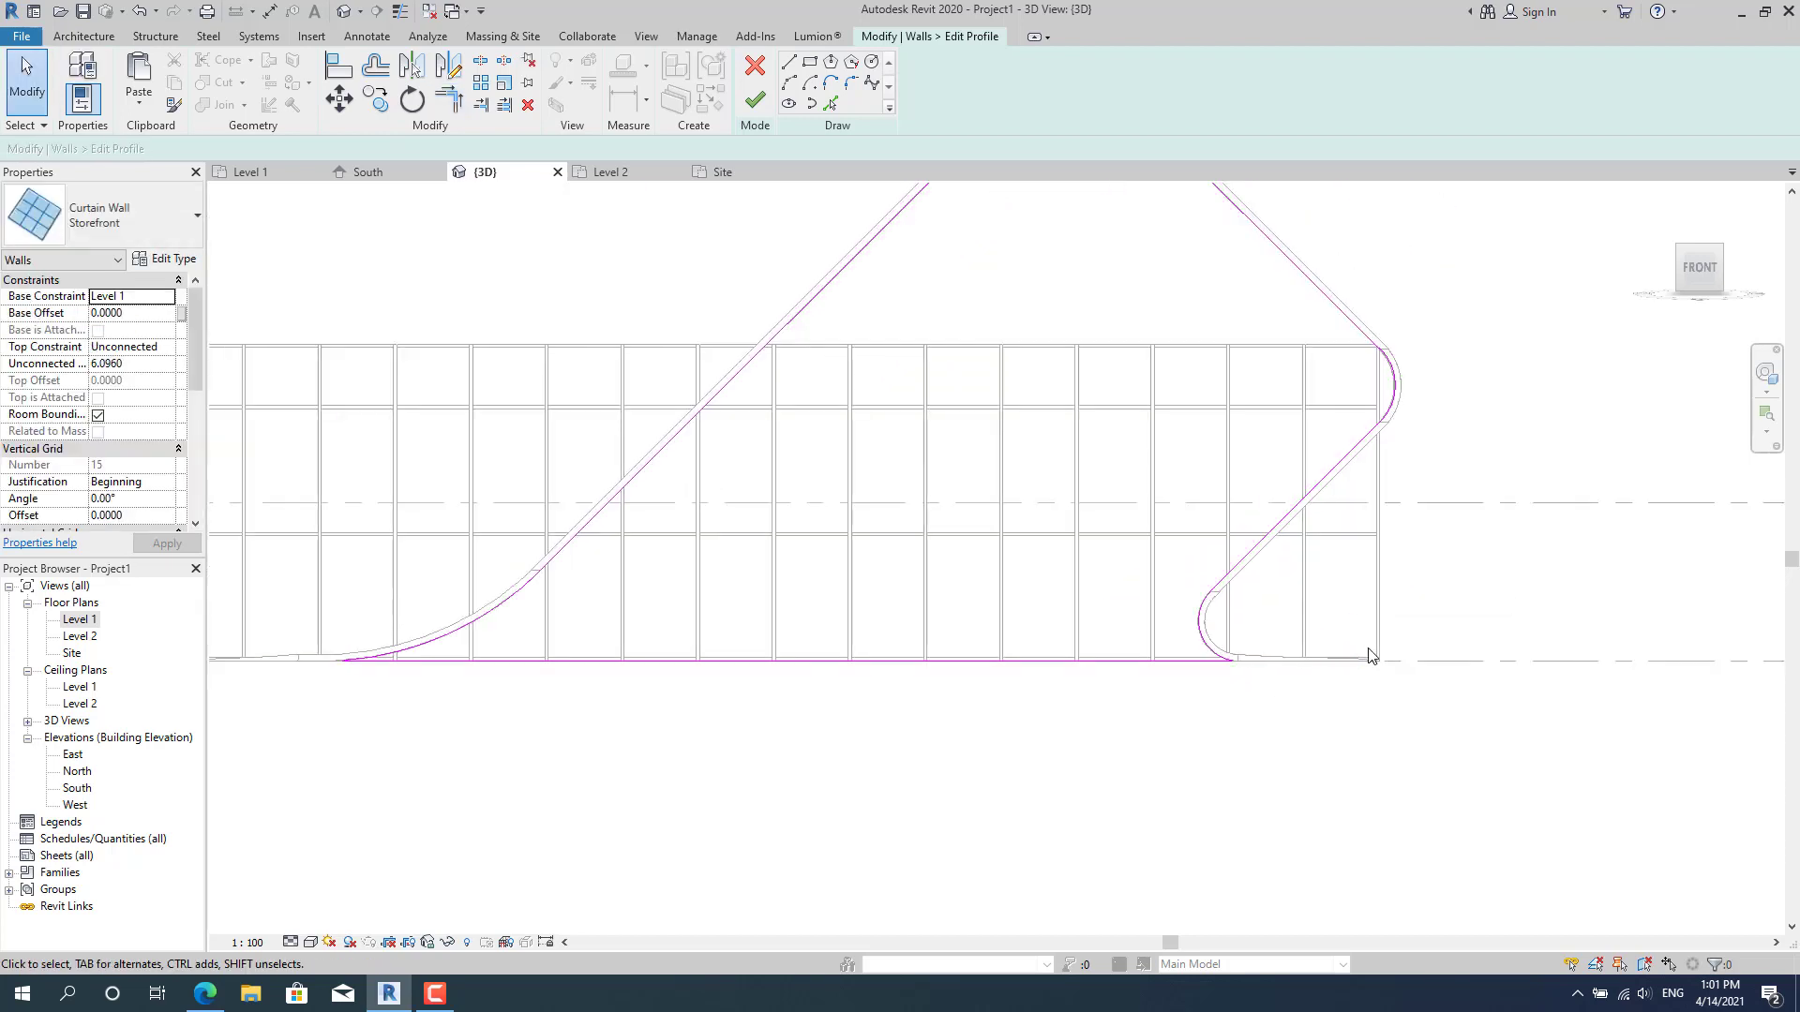
Finish the curtain wall's profile edit, deleting the mullions that no longer lie on the grid.
left_click(757, 100)
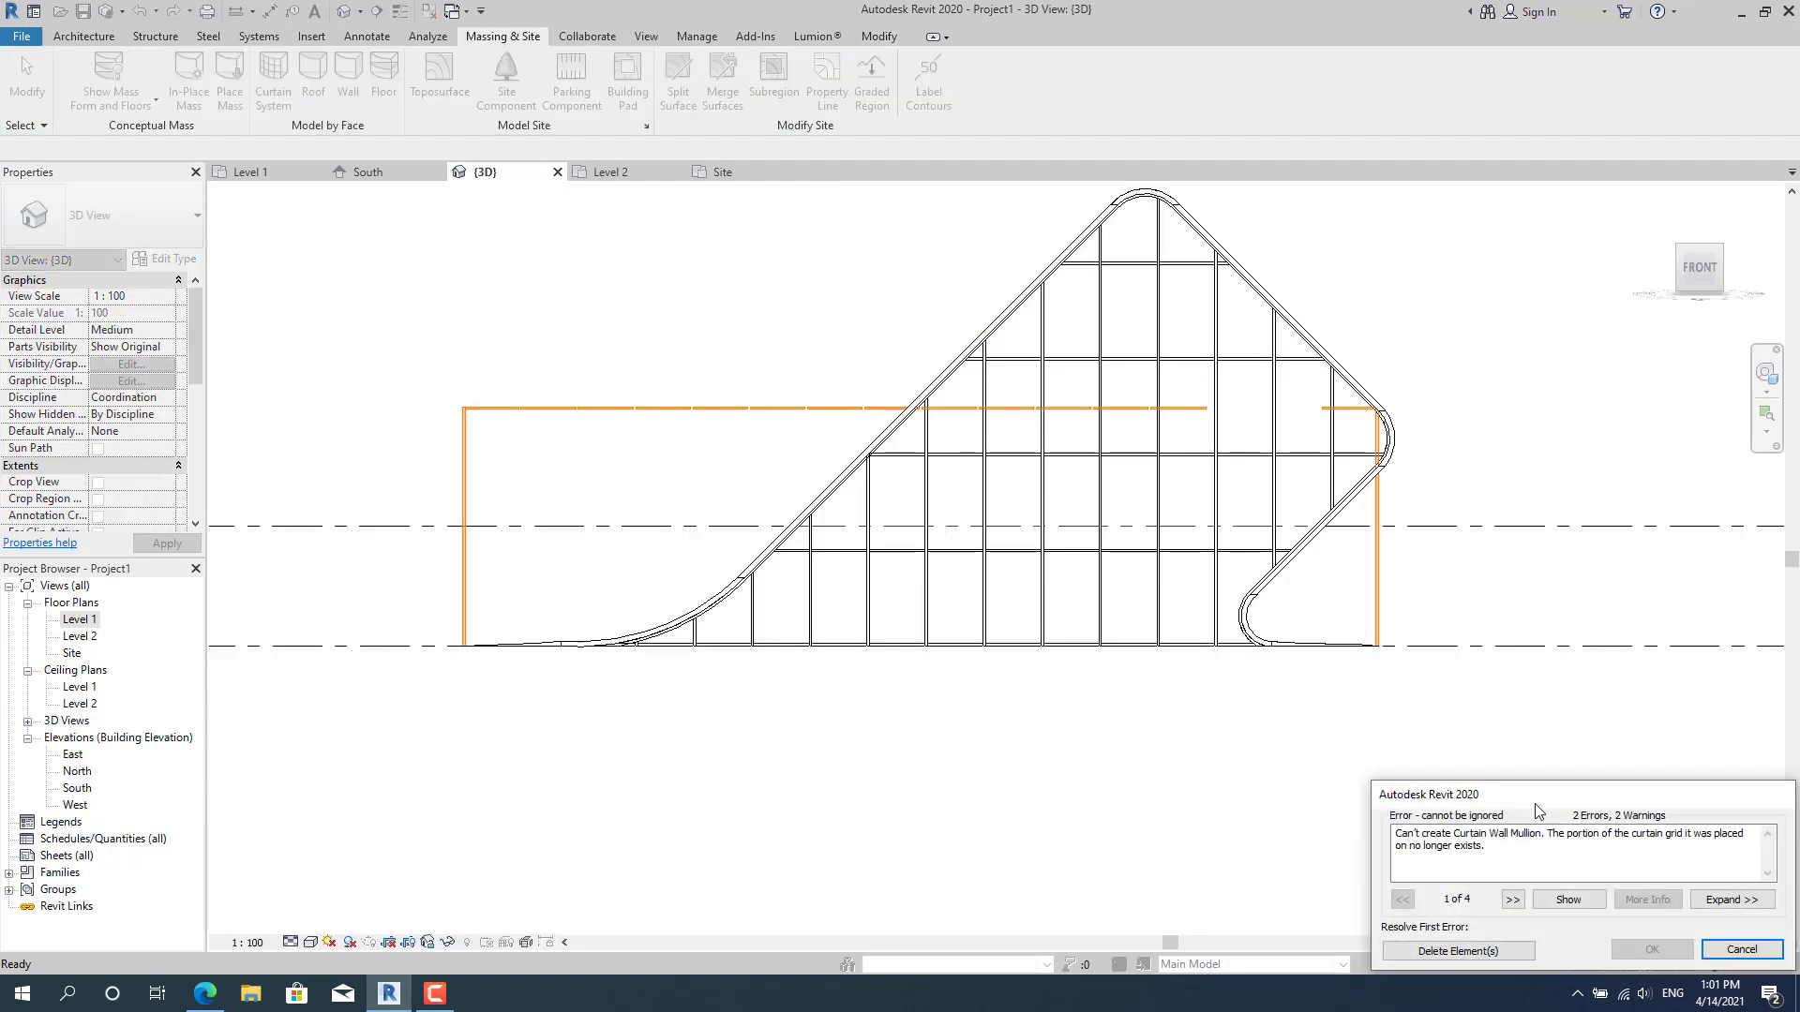
left_click(1464, 953)
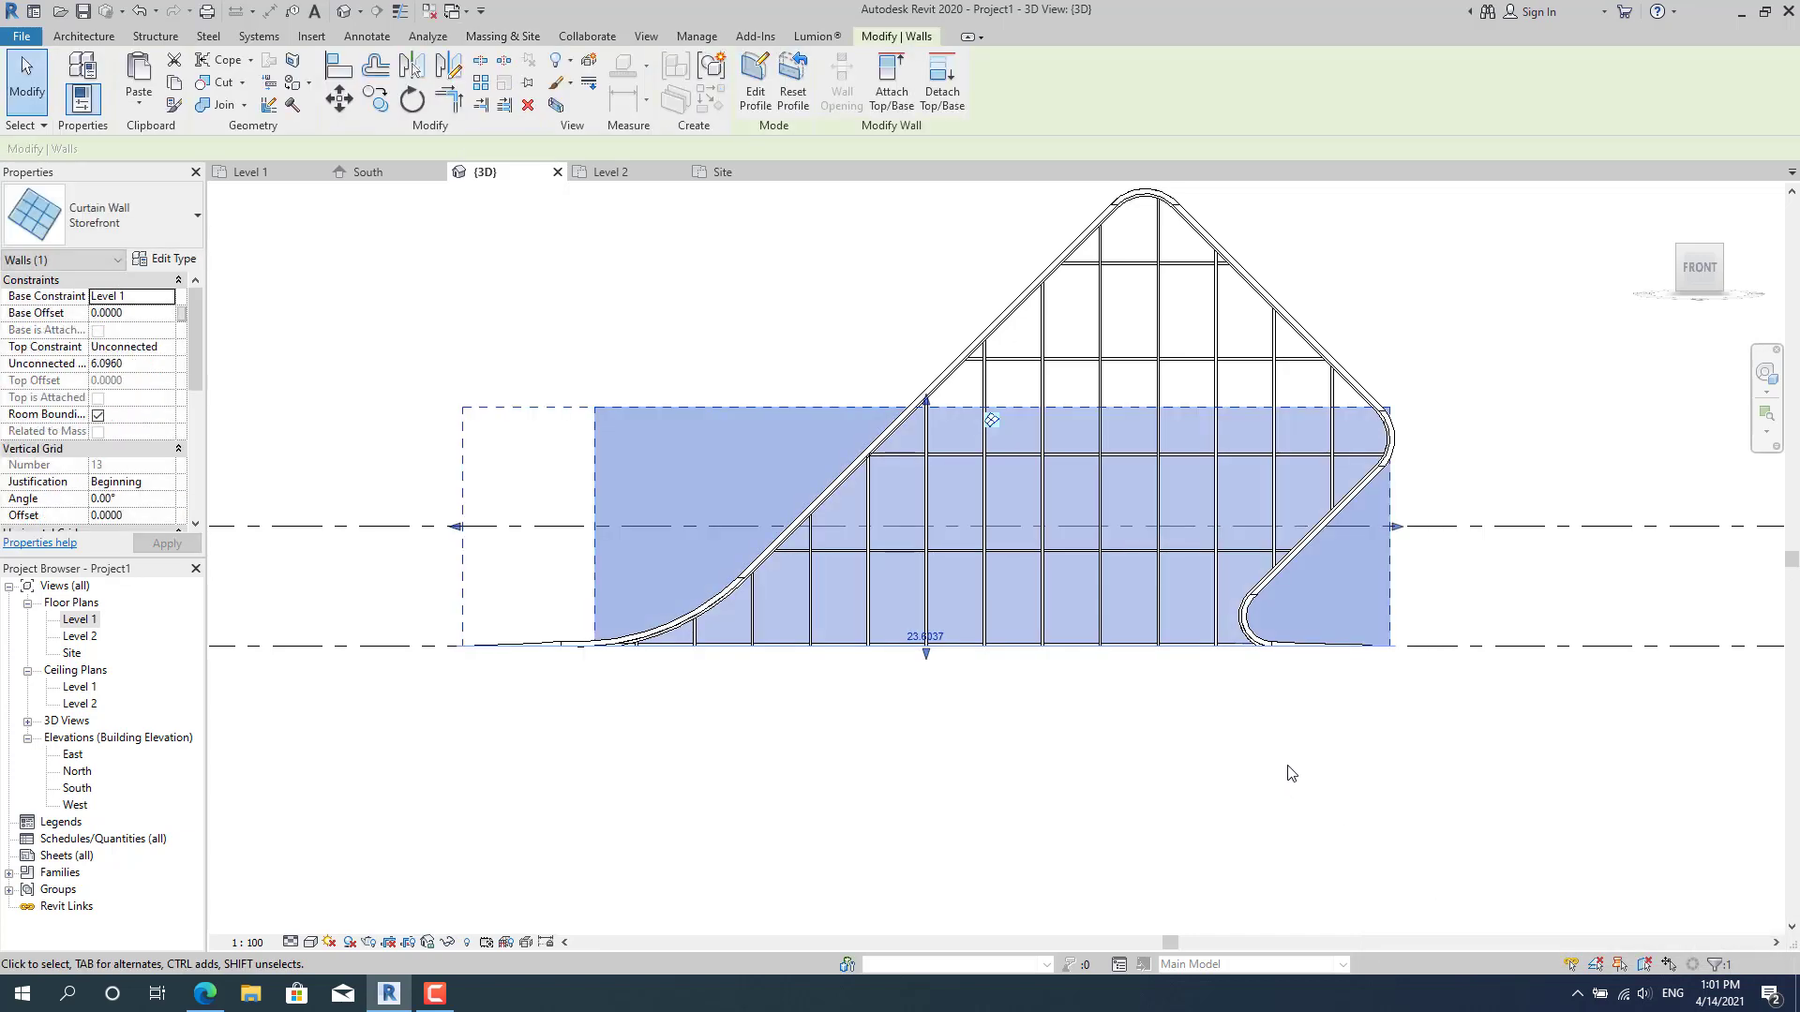
left_click(1264, 730)
scroll(1281, 699, "down", 2)
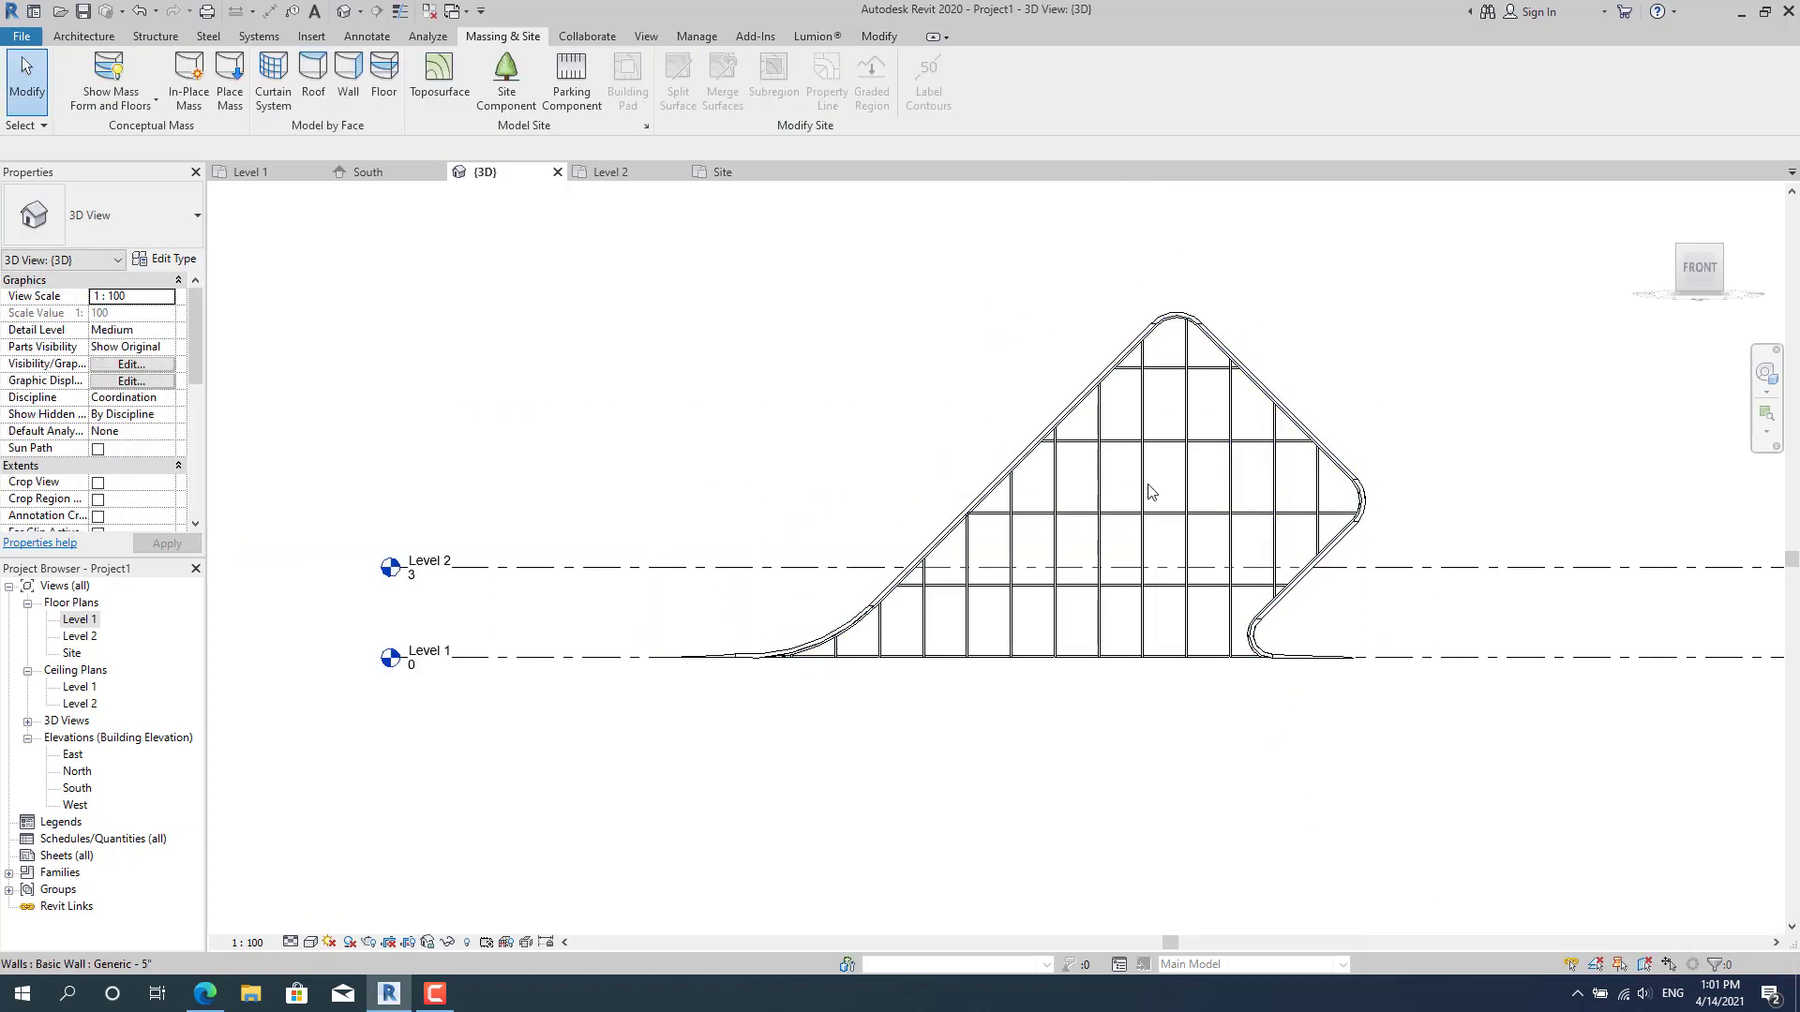
scroll(1162, 610, "up", 1)
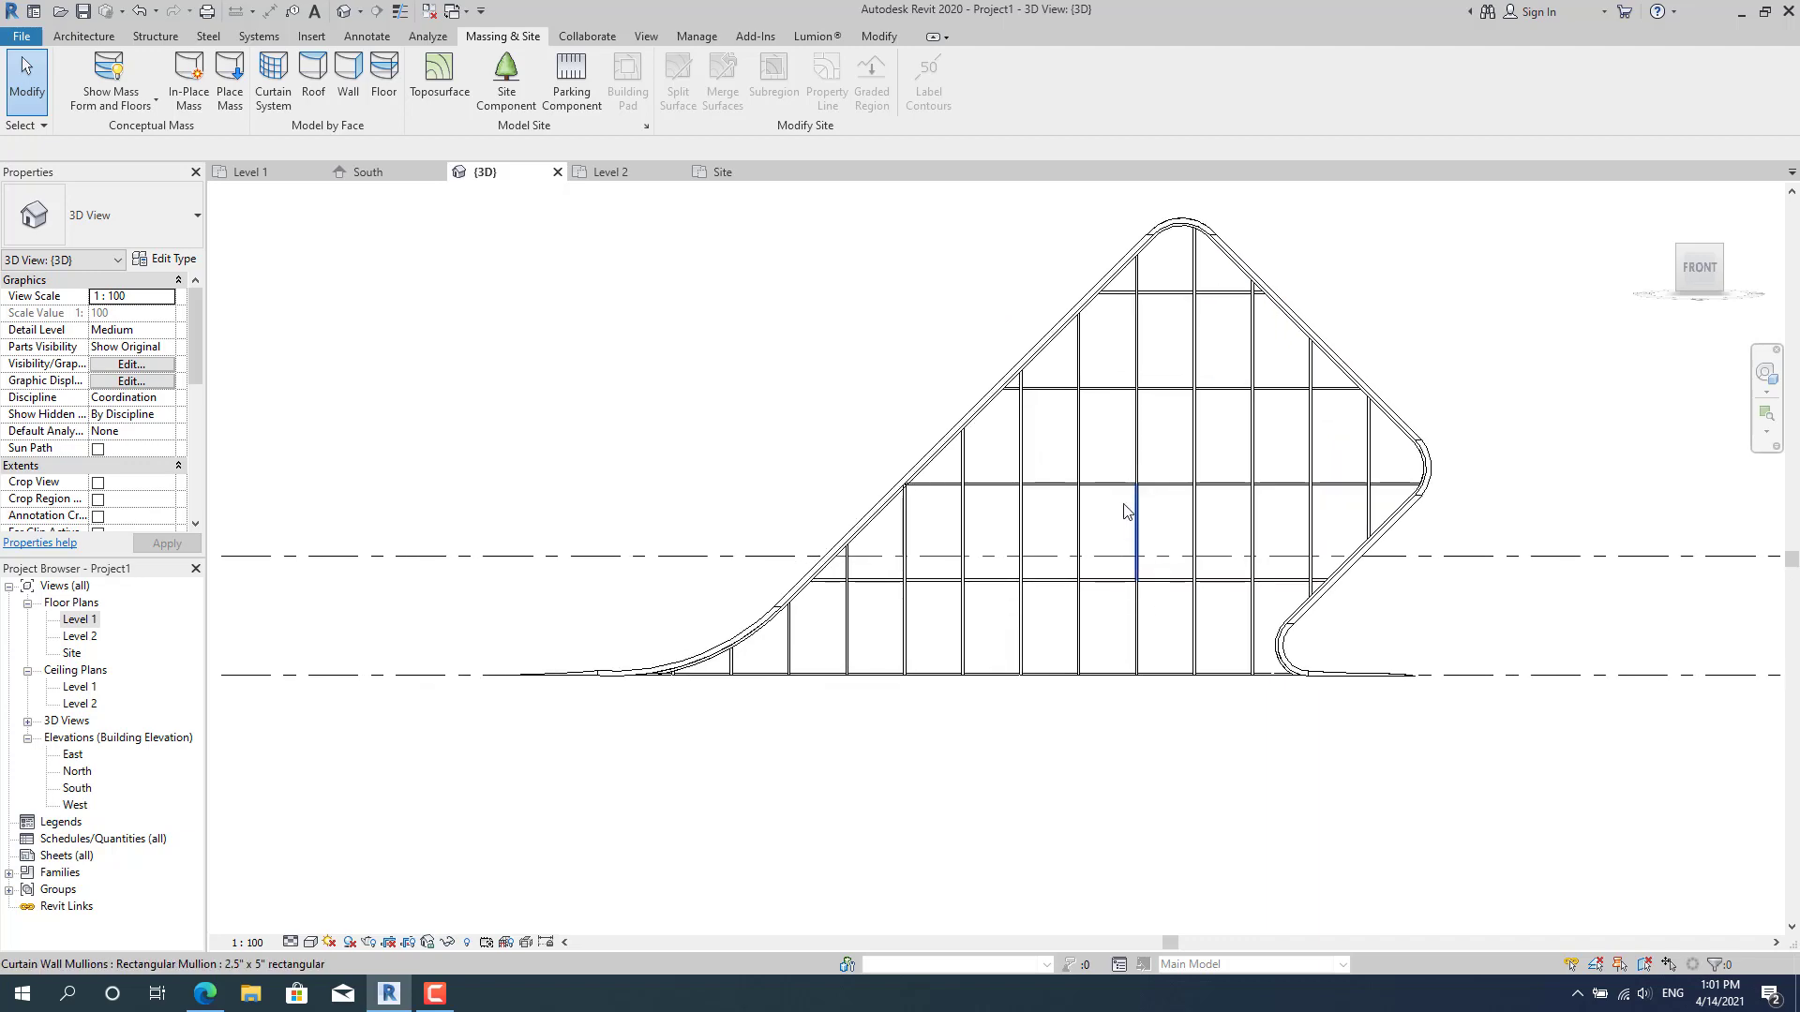
scroll(1126, 512, "up", 1)
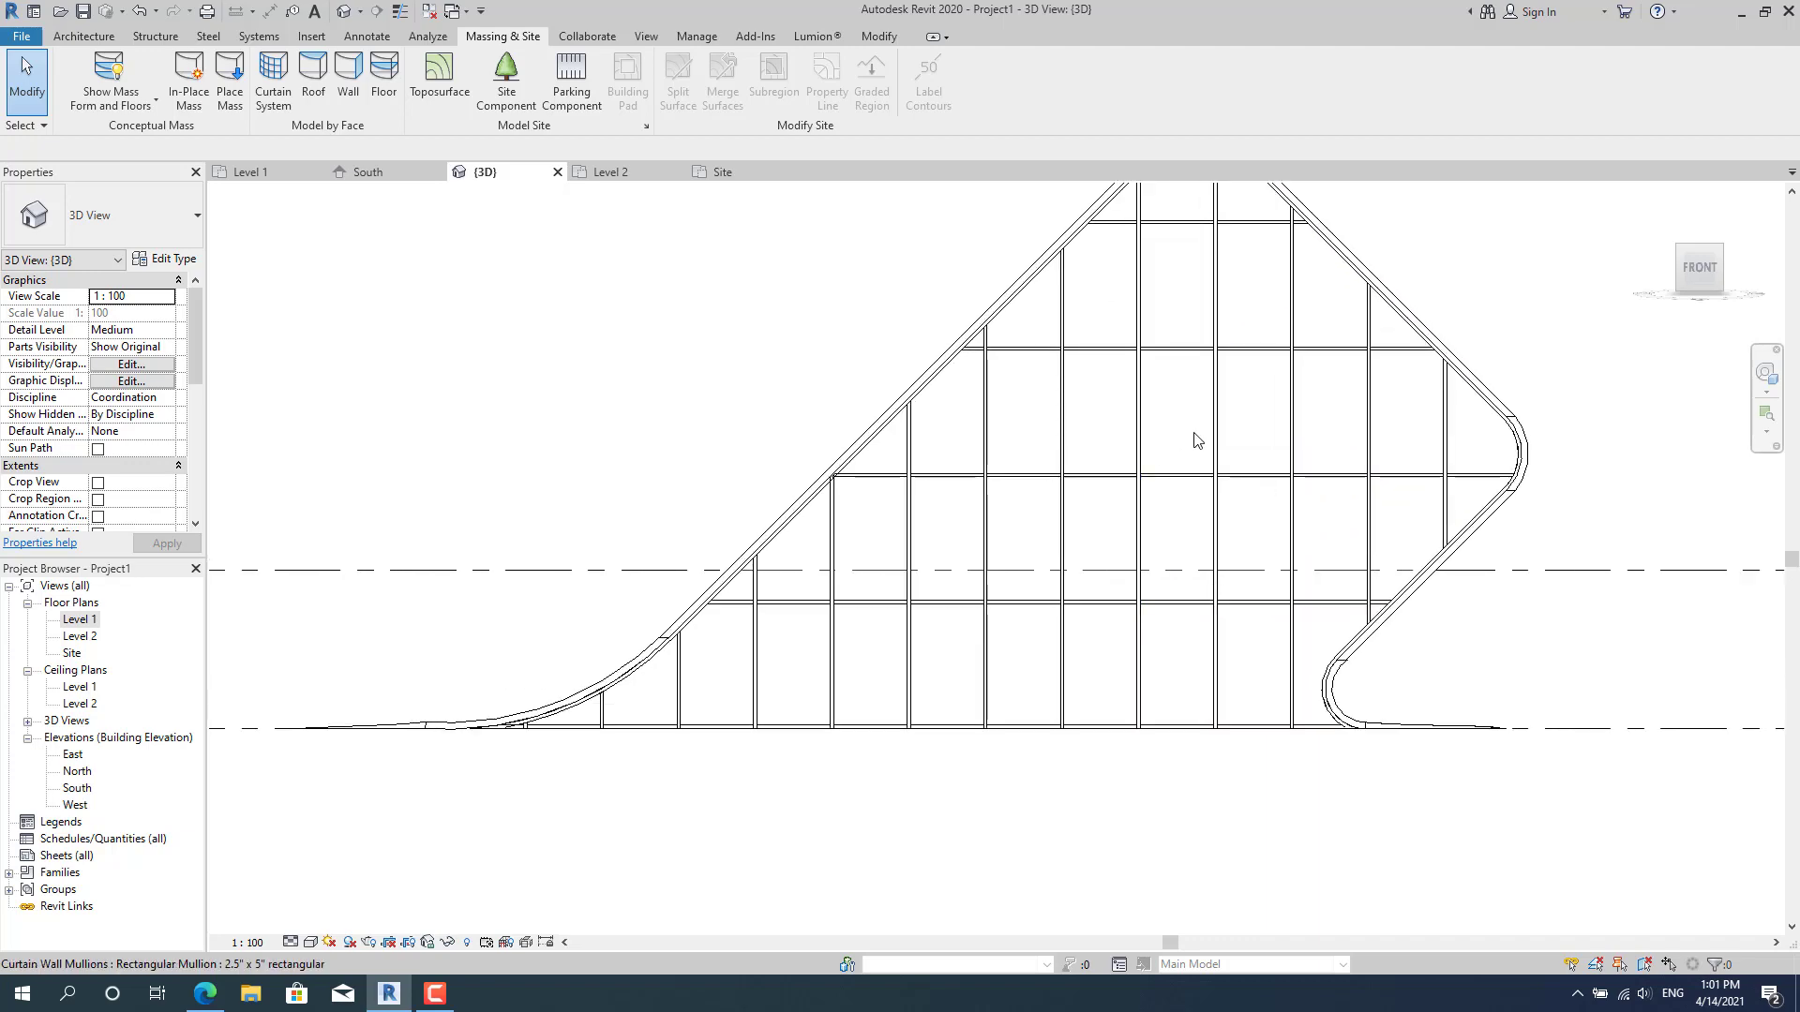
Set the curtain wall's vertical grid justification to Center.
left_click(791, 427)
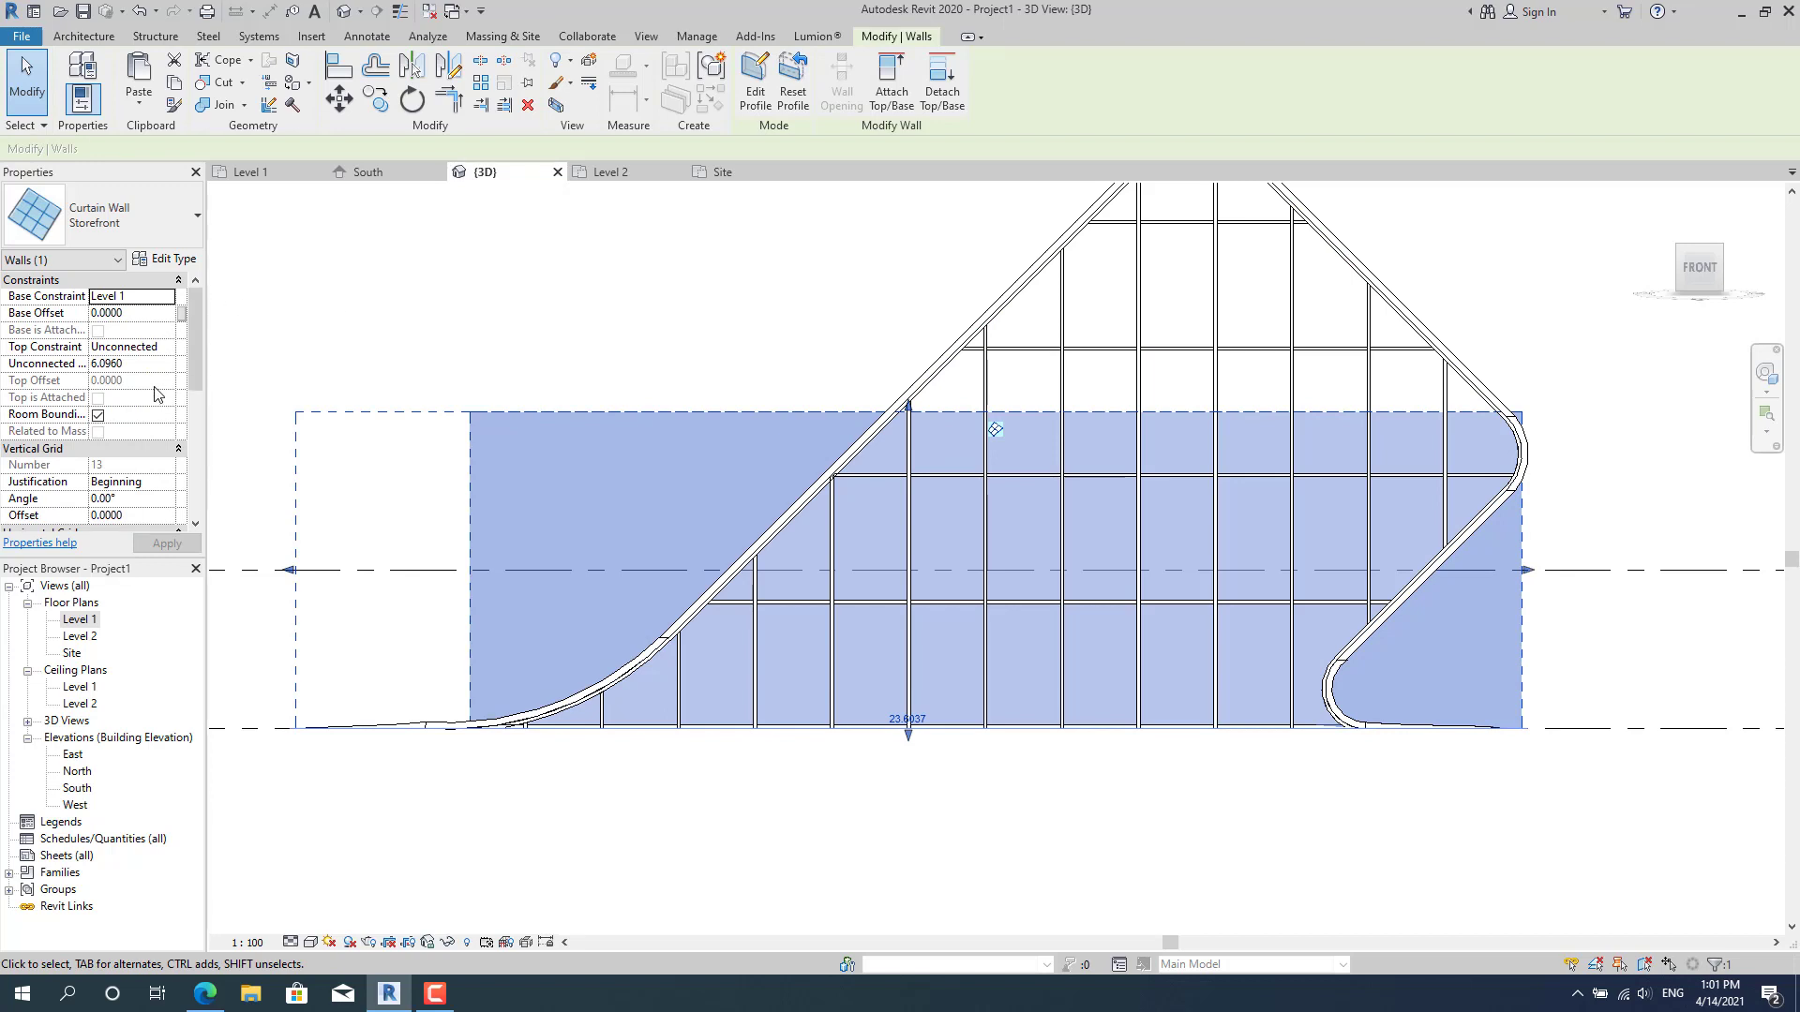
left_click(165, 483)
left_click(174, 482)
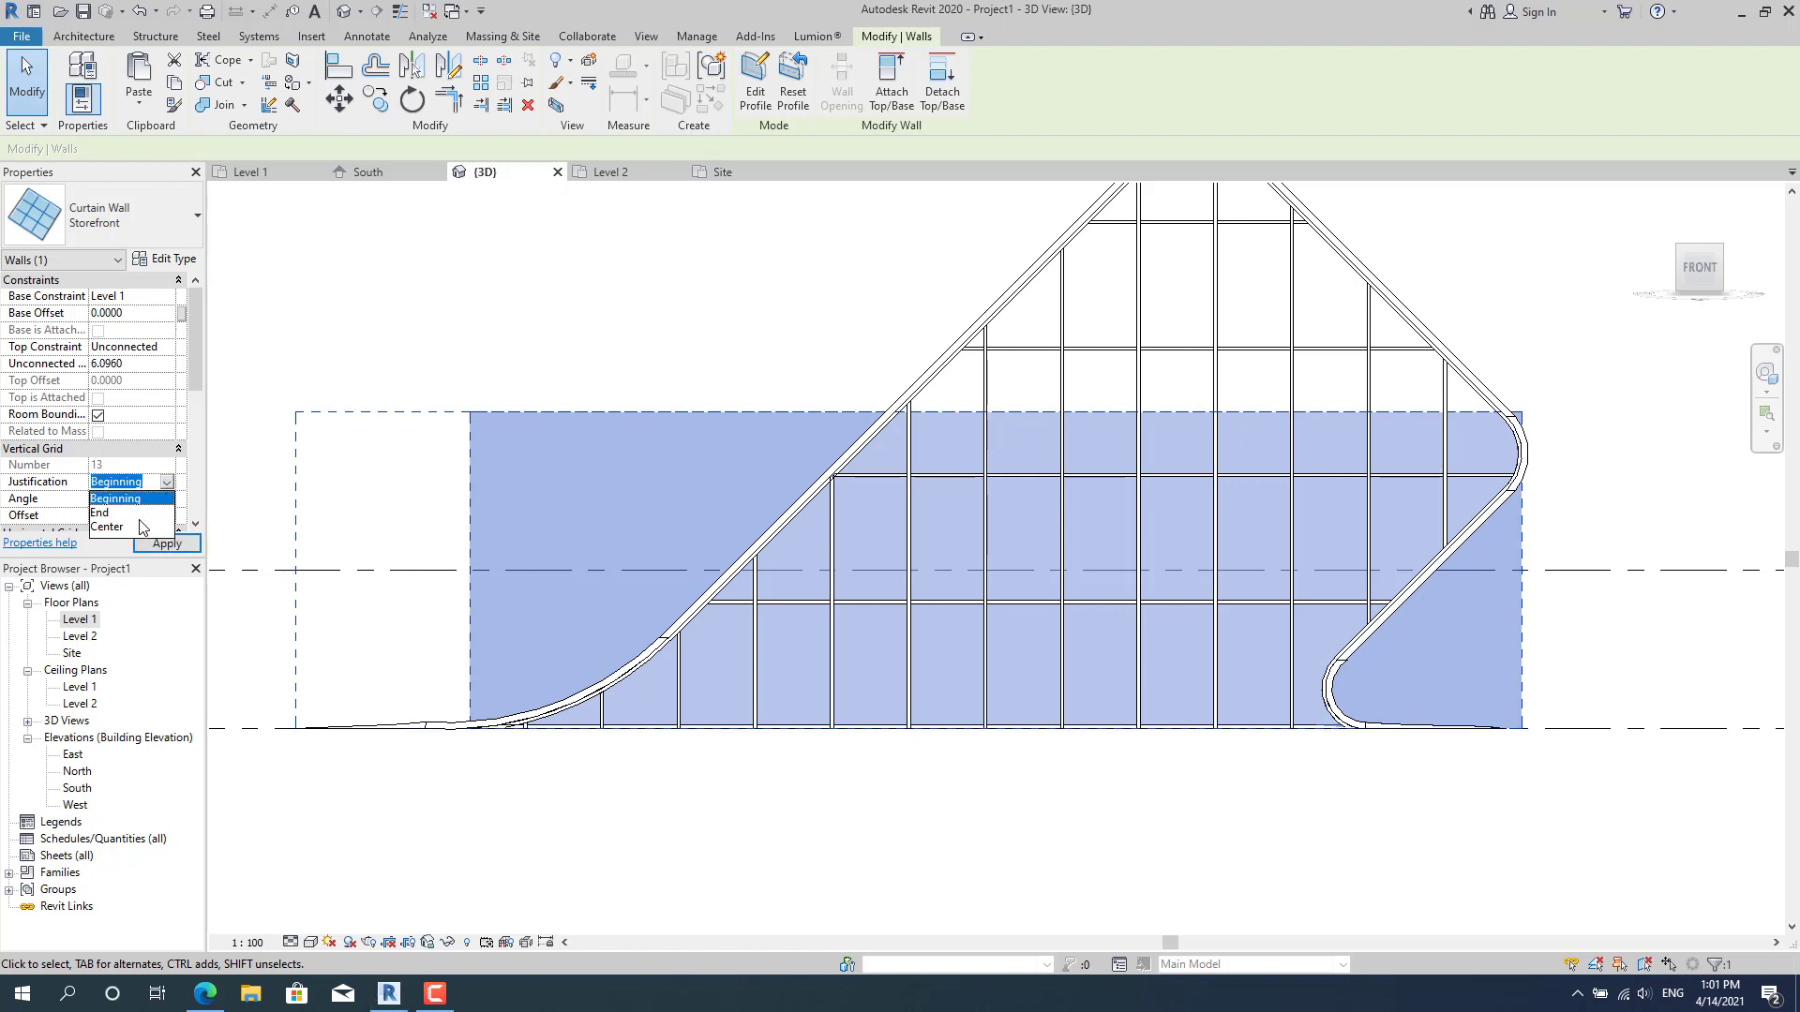
left_click(138, 523)
left_click(163, 544)
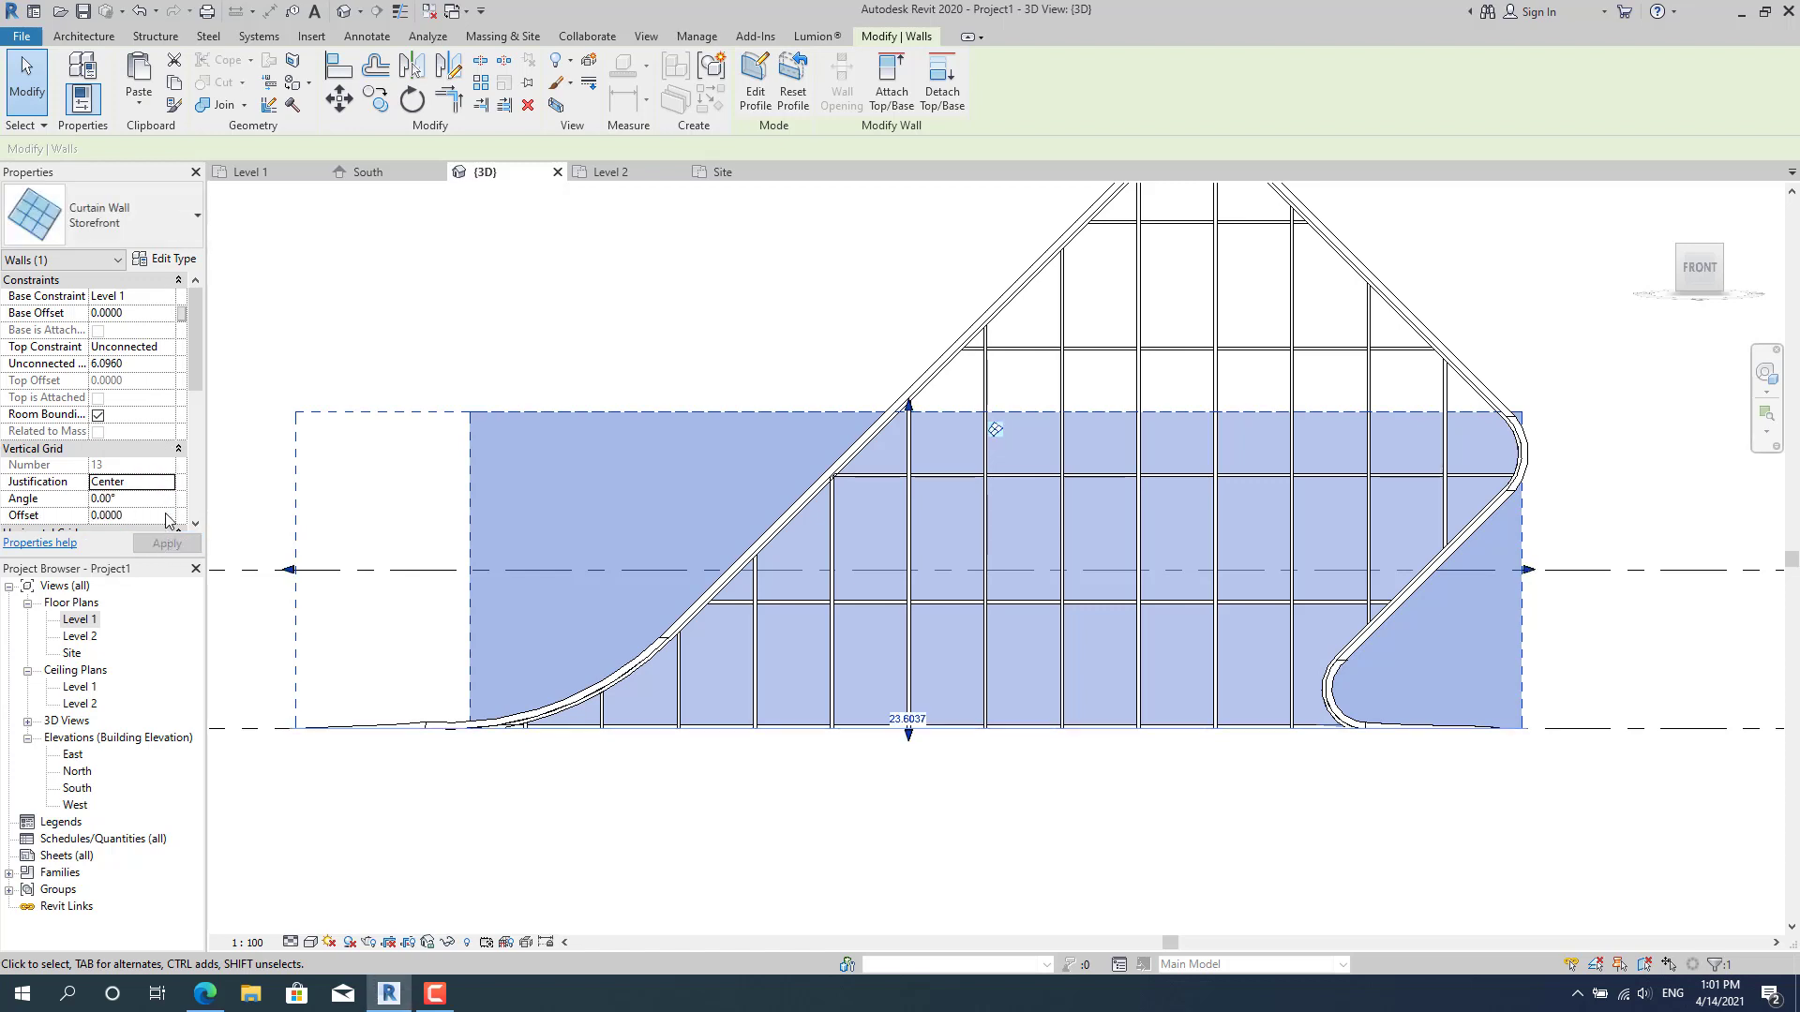
Set the curtain wall's horizontal grid justification to Center.
scroll(172, 418, "down", 5)
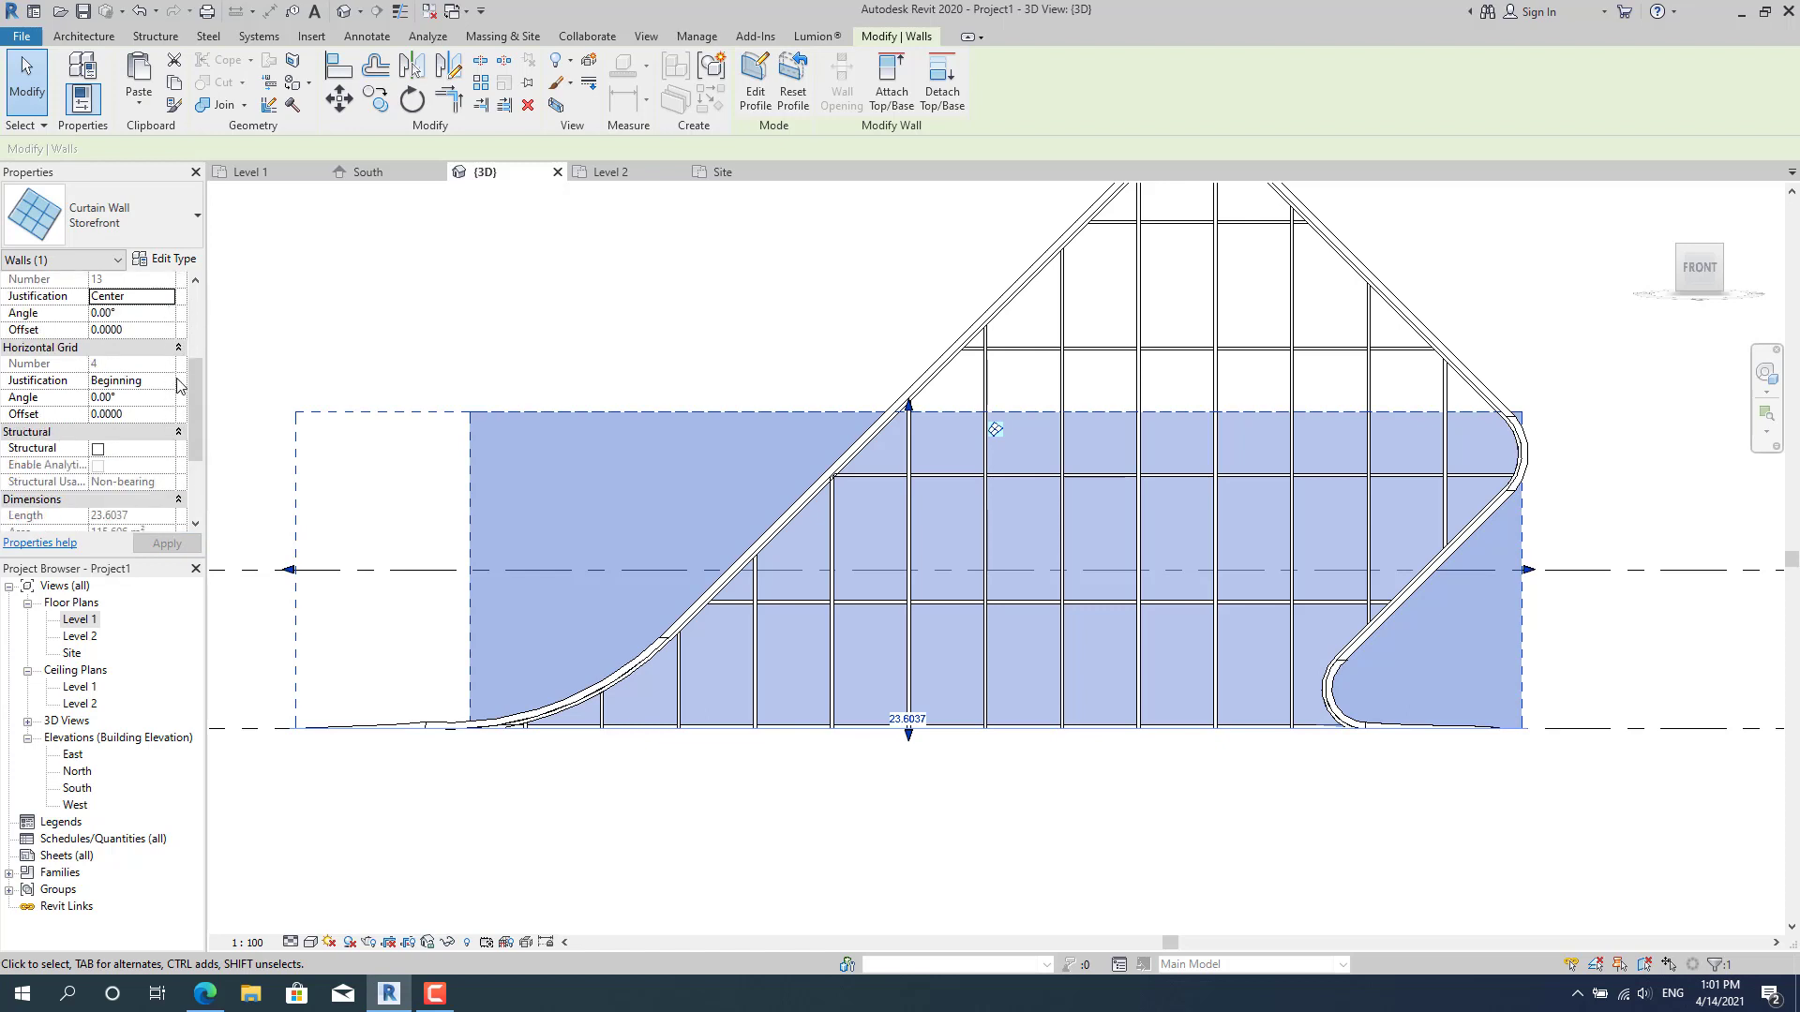
left_click(170, 384)
left_click(167, 382)
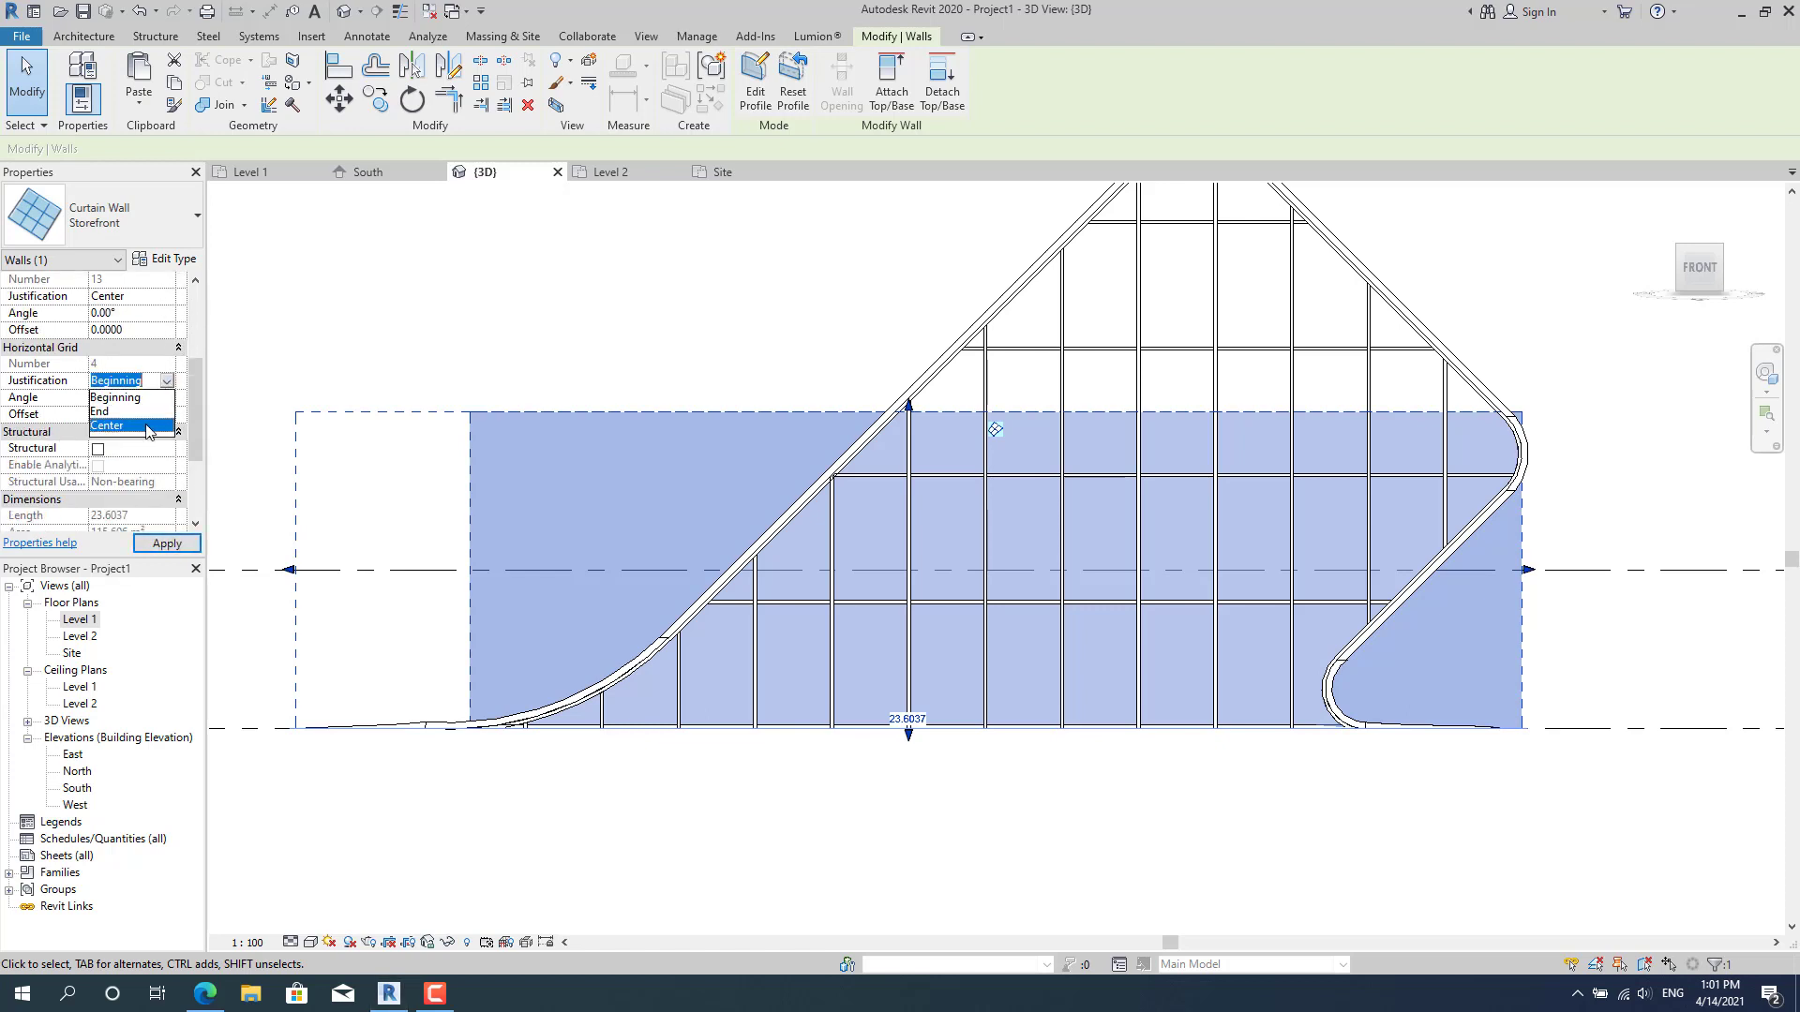
left_click(141, 427)
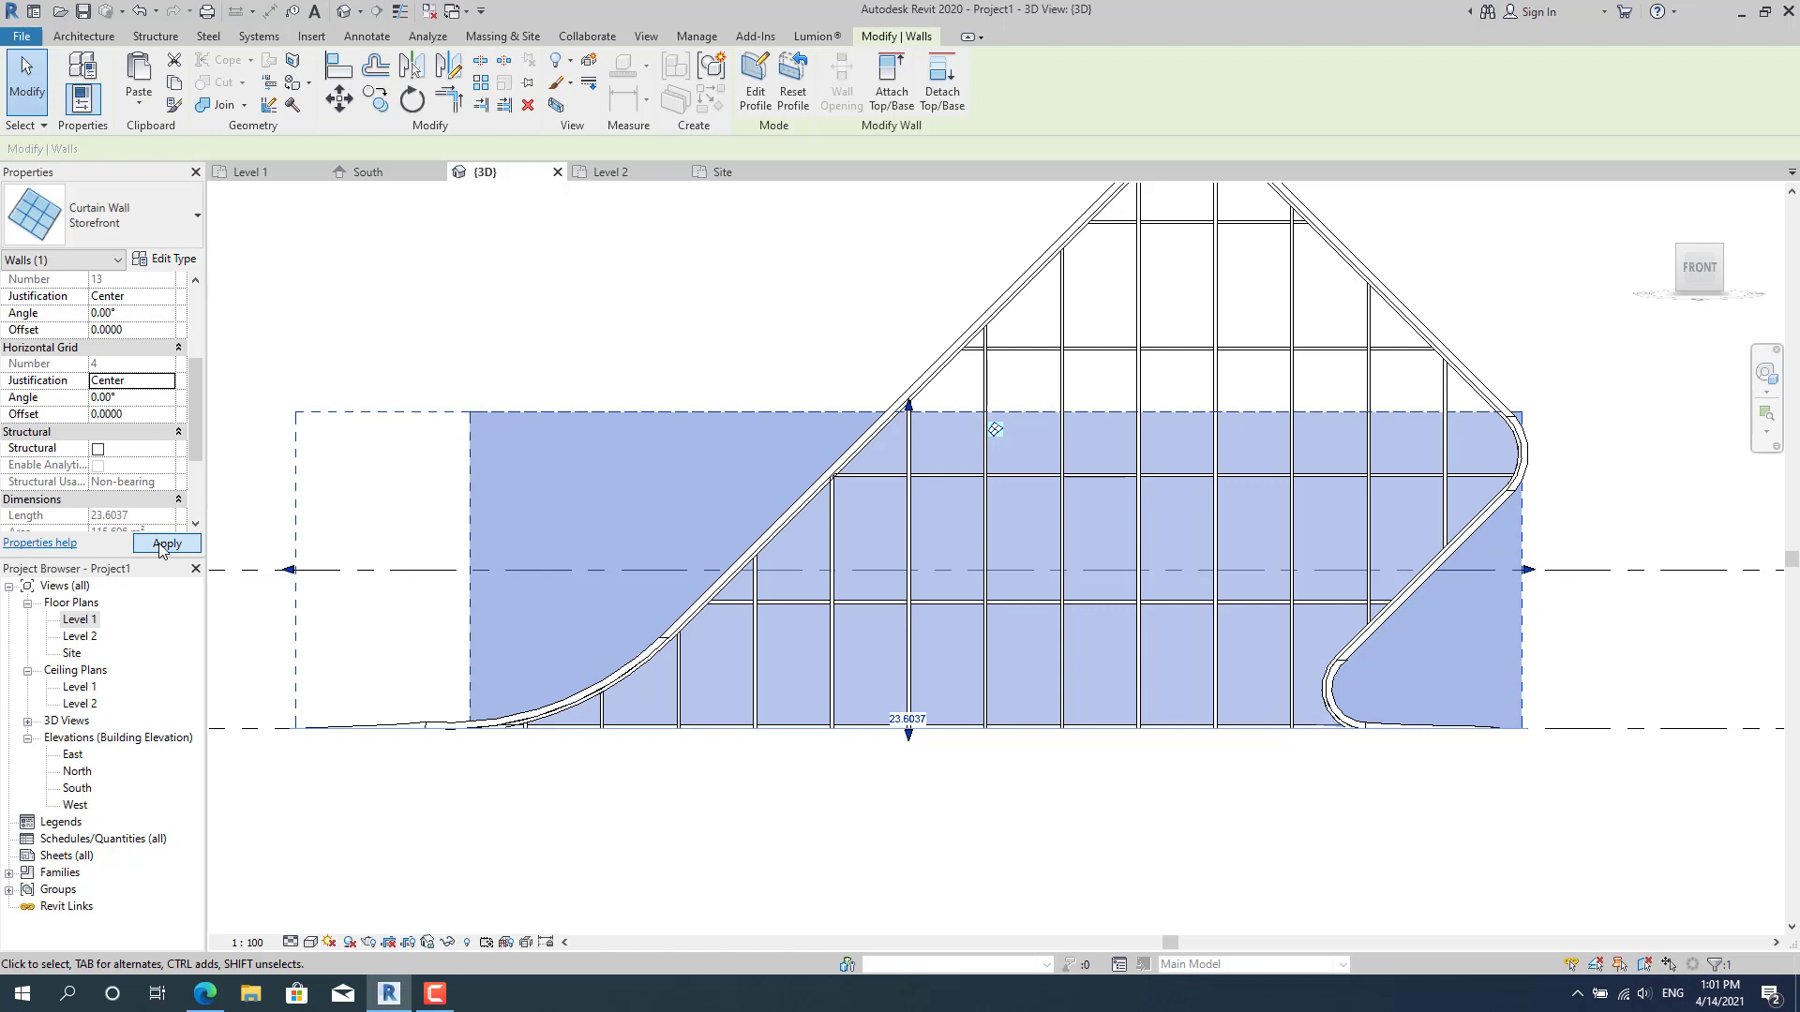
left_click(163, 546)
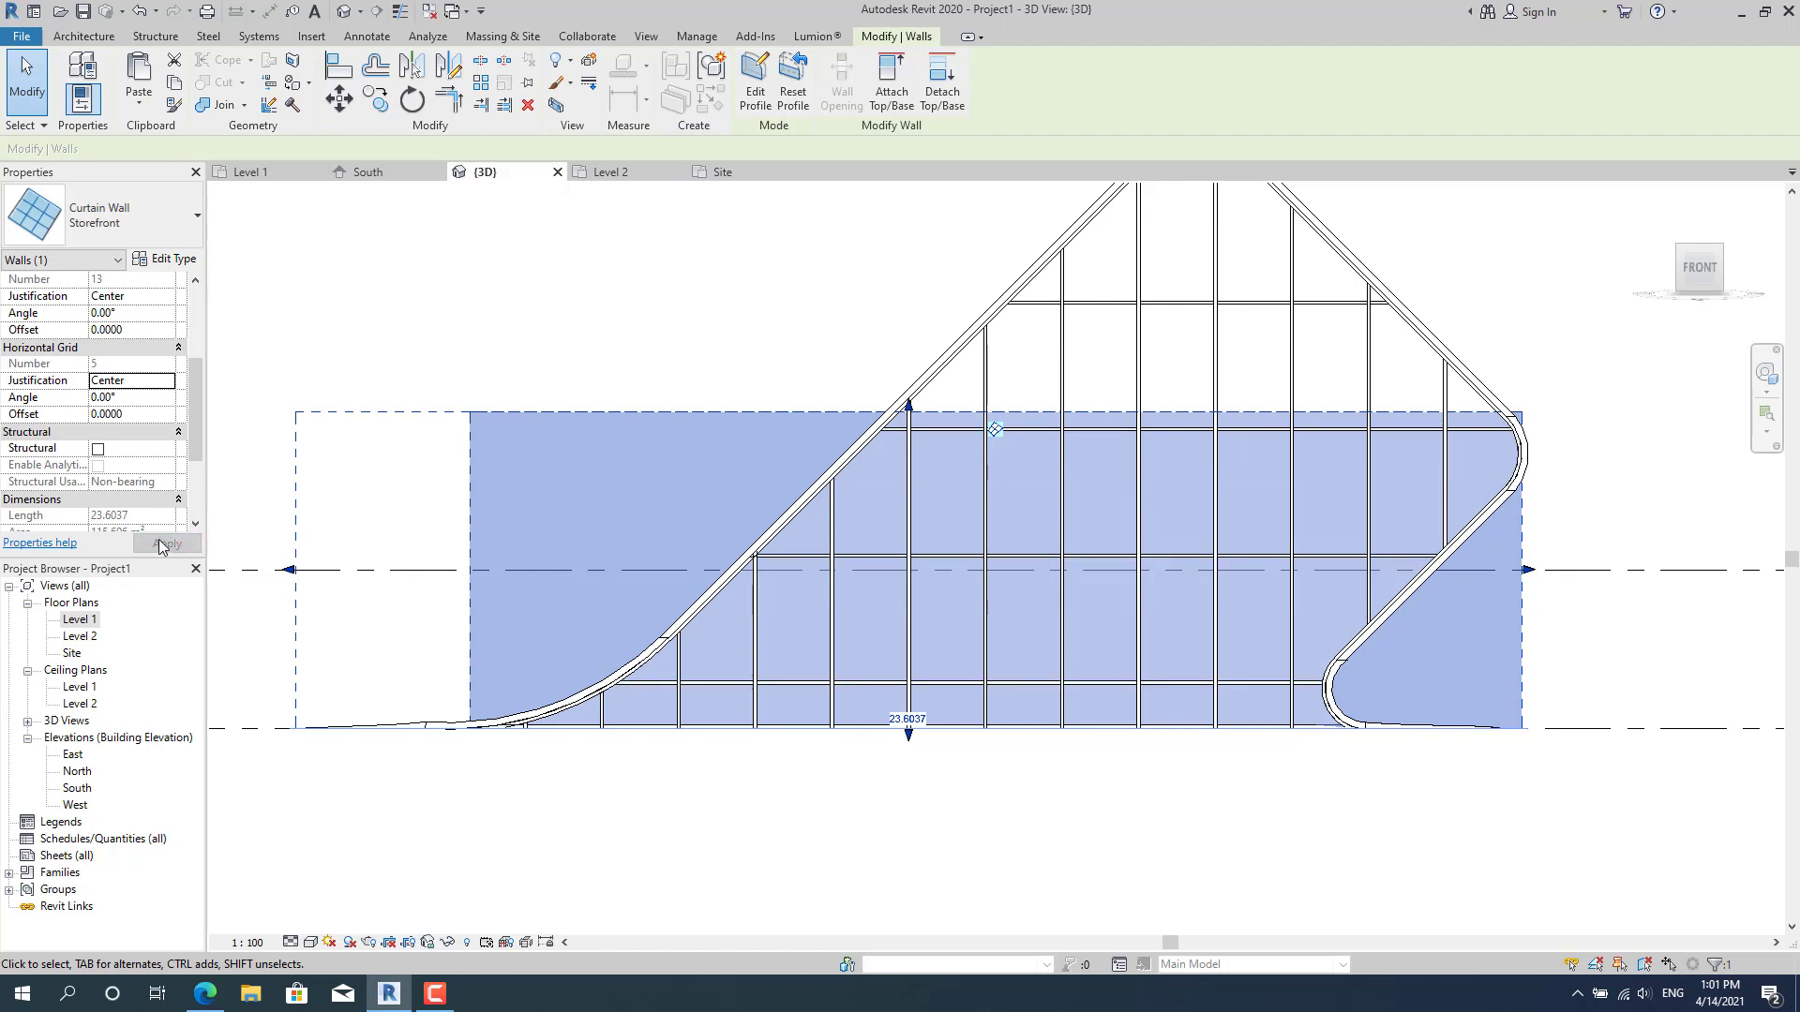
scroll(523, 574, "down", 2)
scroll(520, 574, "up", 2)
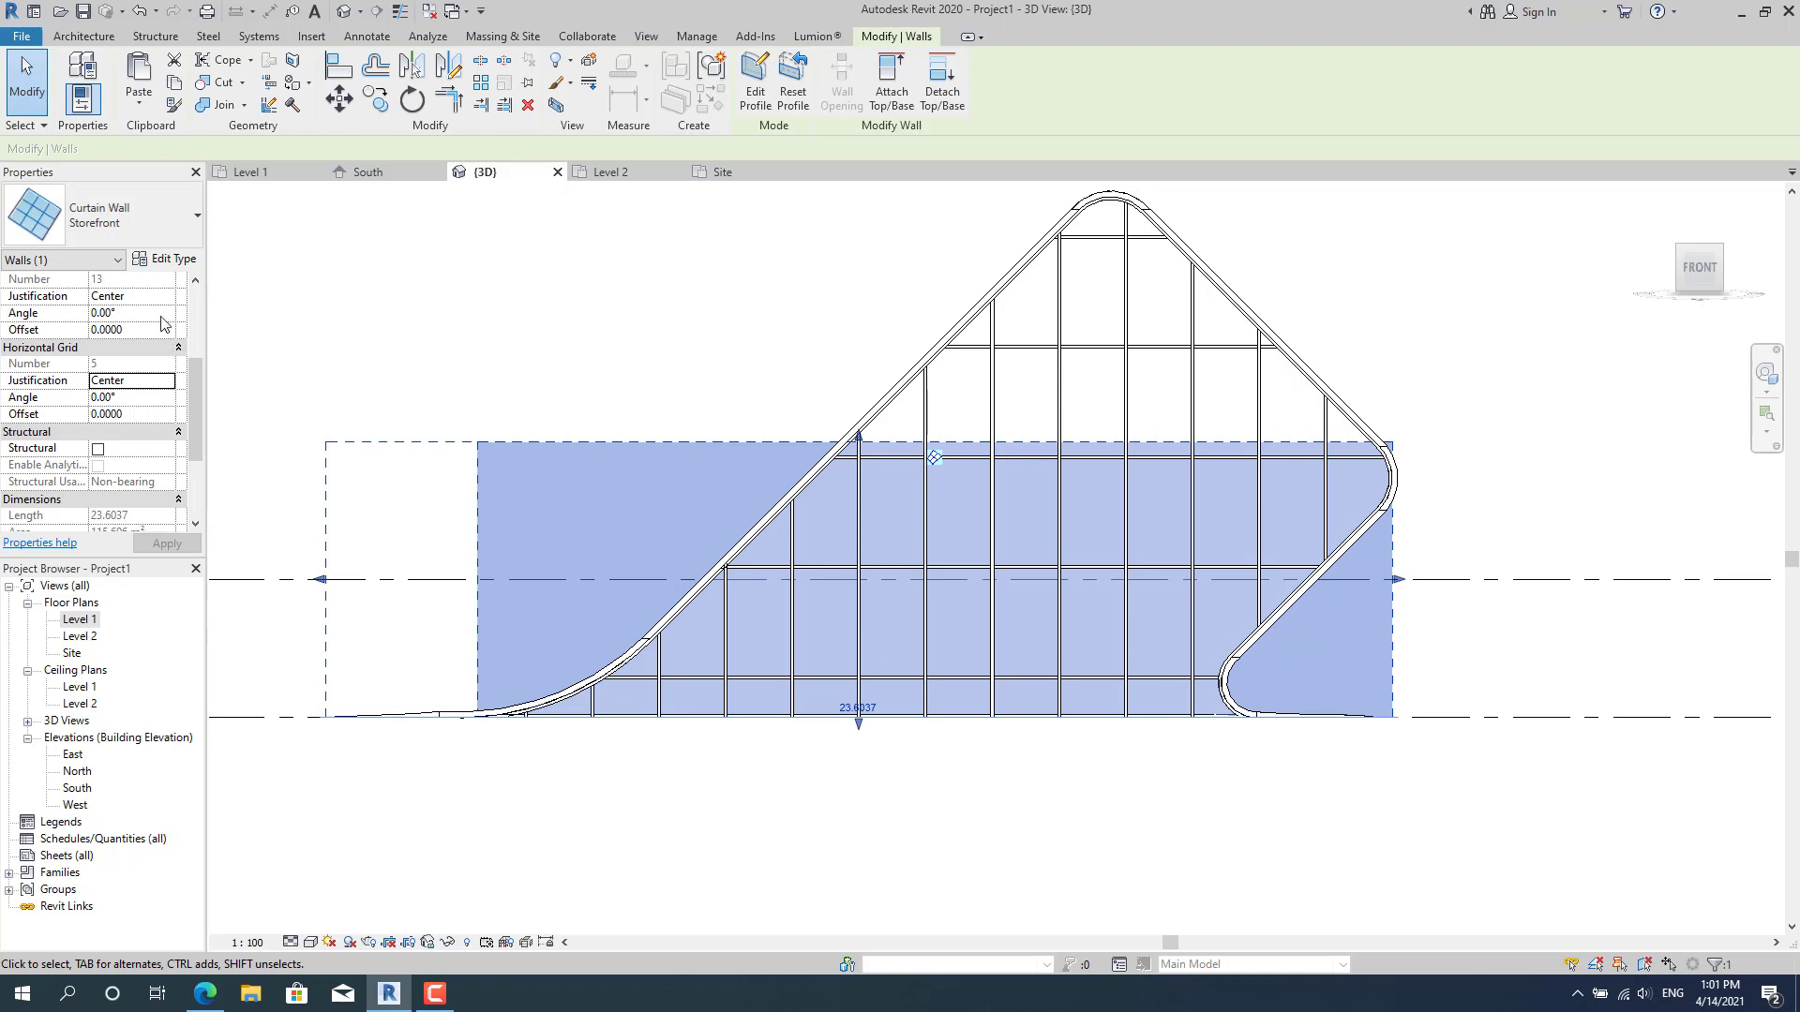
Set the horizontal grid layout in the Storefront type properties to Fixed Number.
left_click(166, 259)
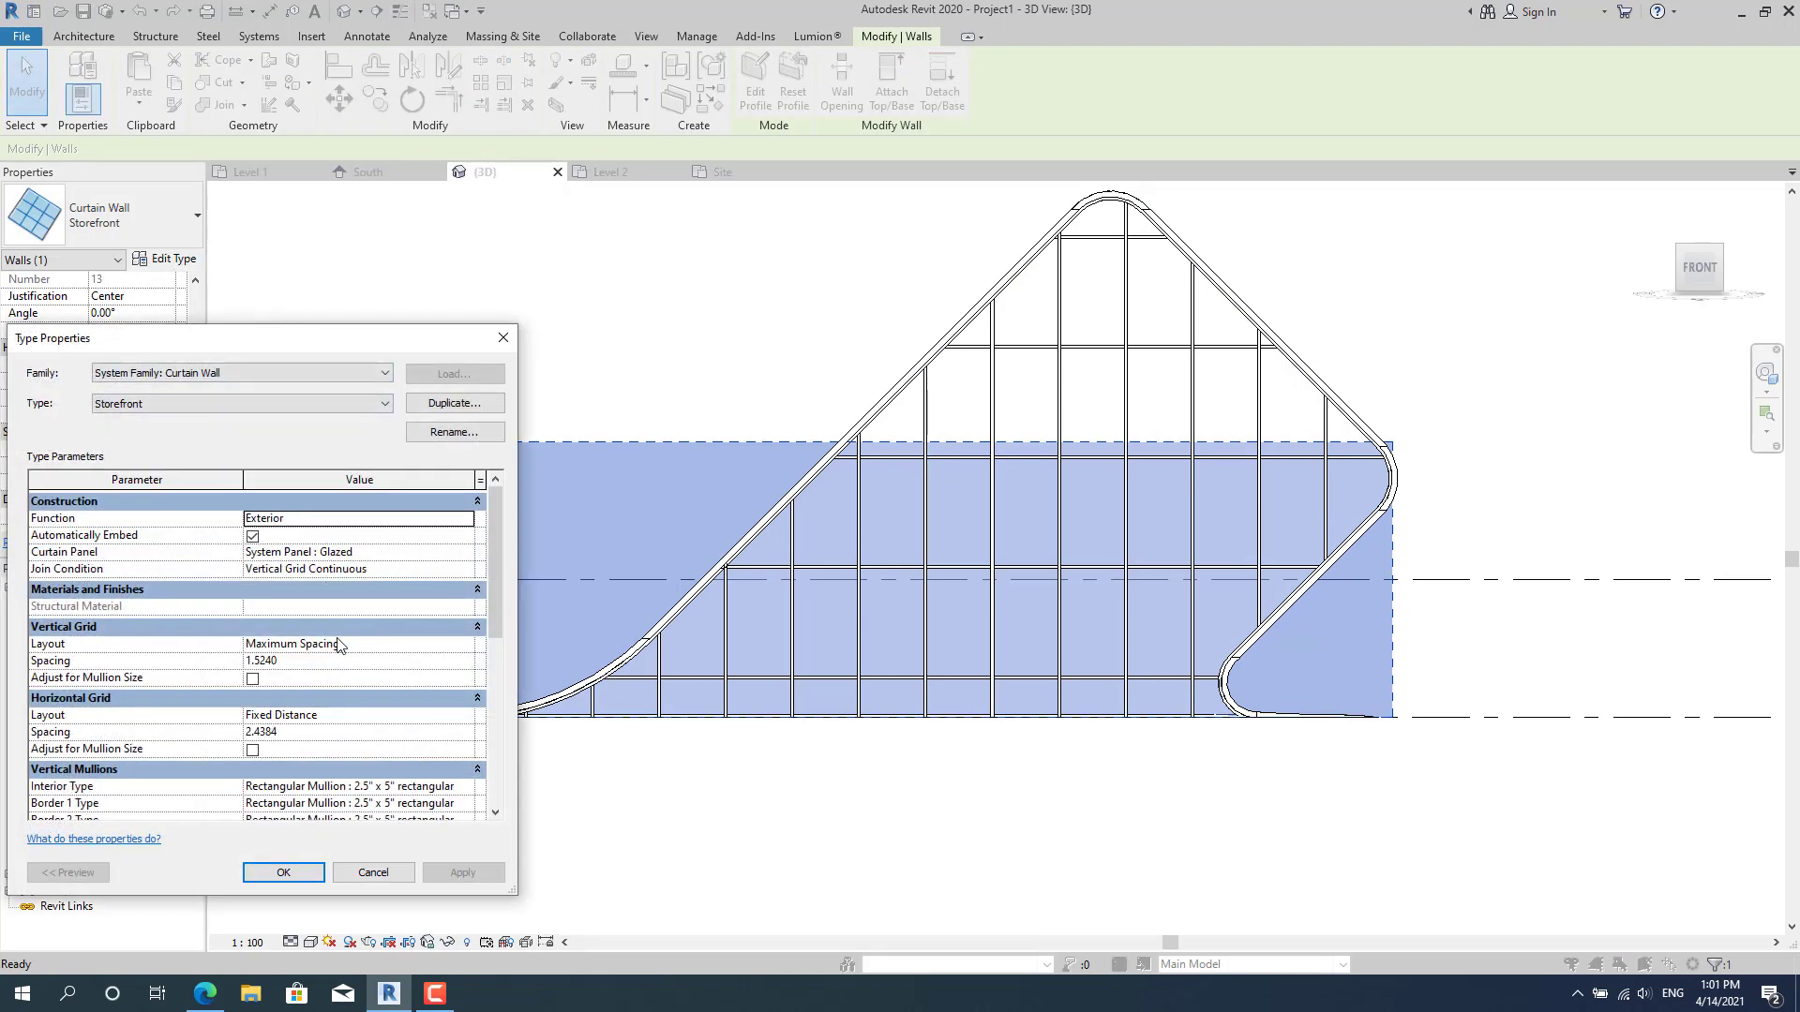
scroll(338, 645, "down", 5)
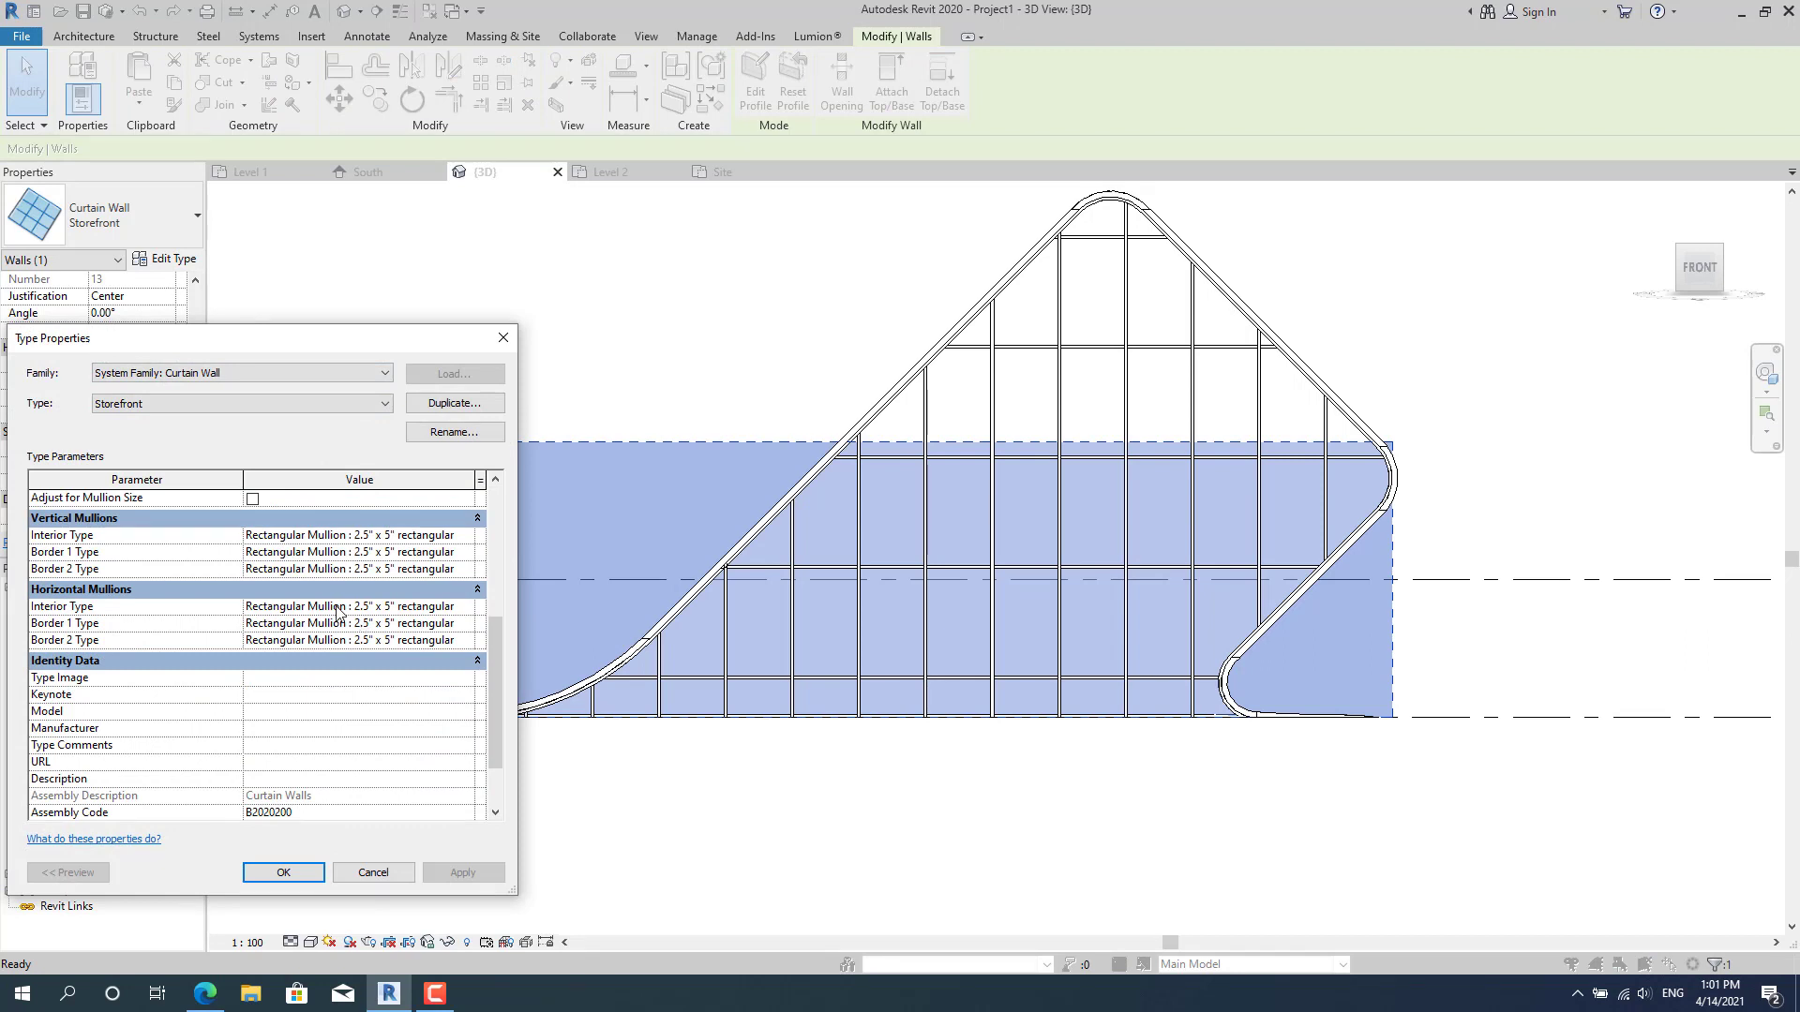
scroll(338, 611, "down", 1)
scroll(336, 611, "up", 4)
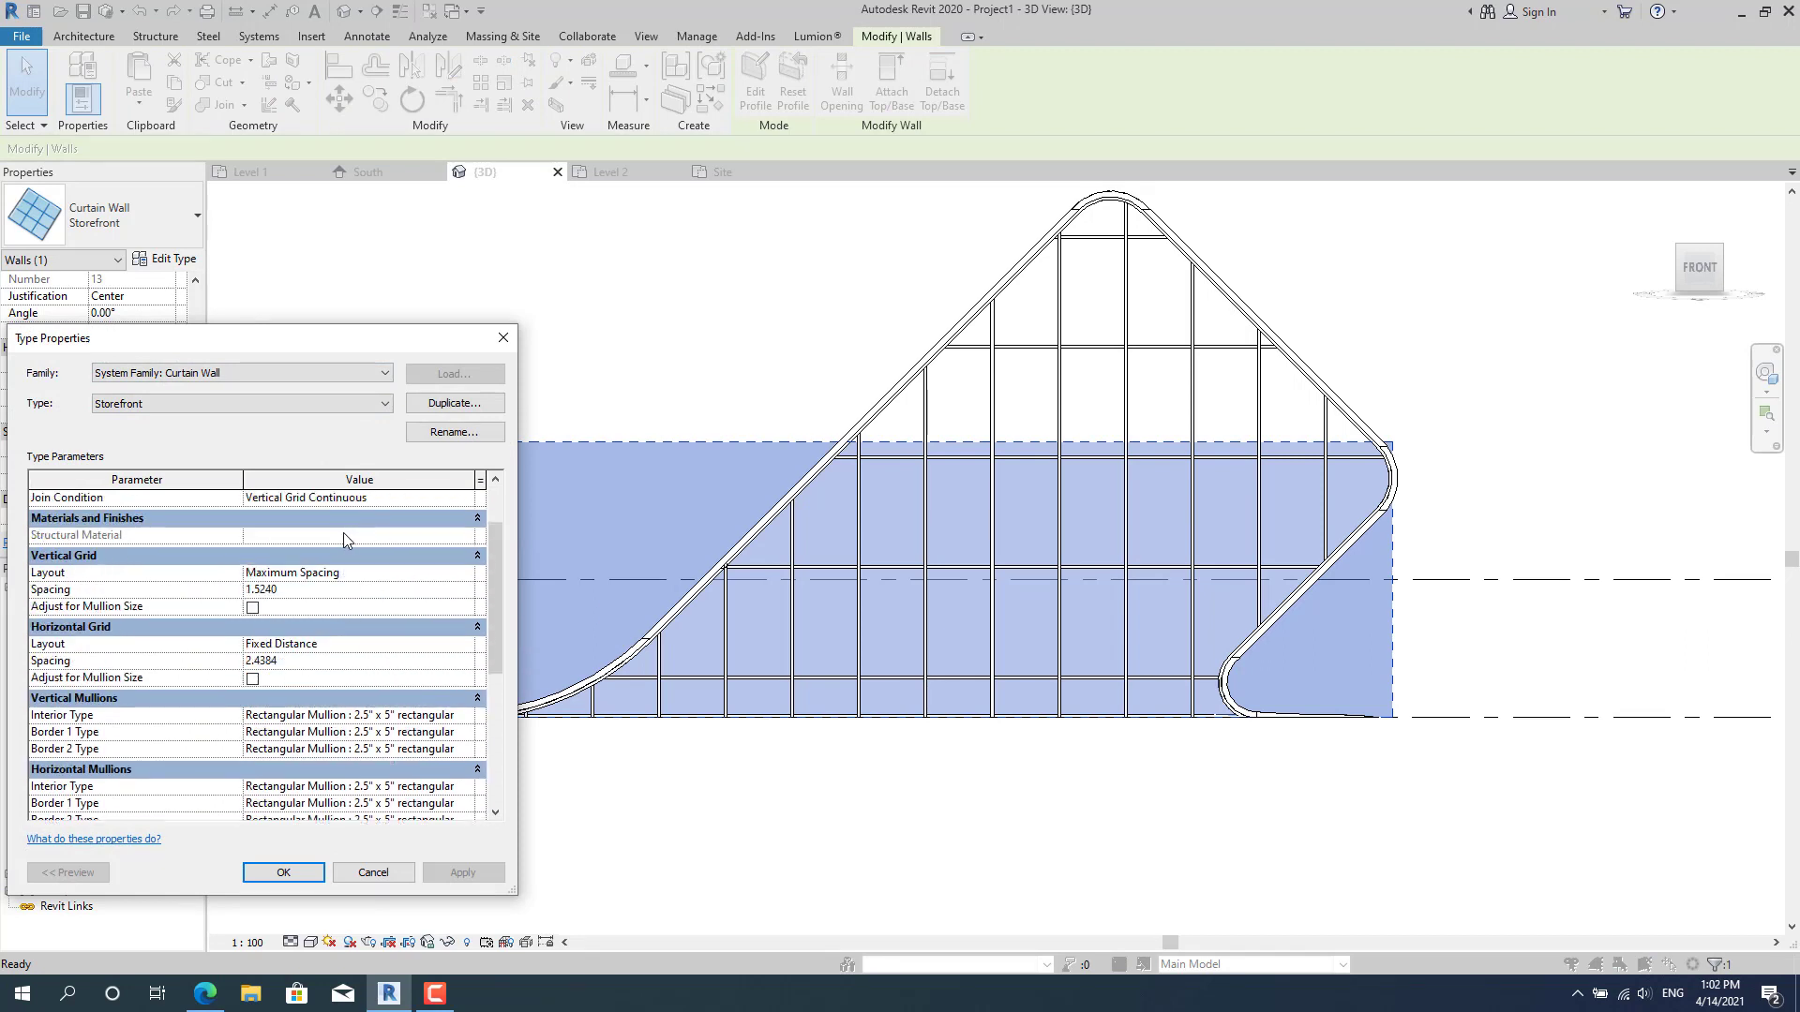
scroll(353, 690, "up", 1)
scroll(397, 722, "down", 1)
left_click(460, 645)
left_click(465, 644)
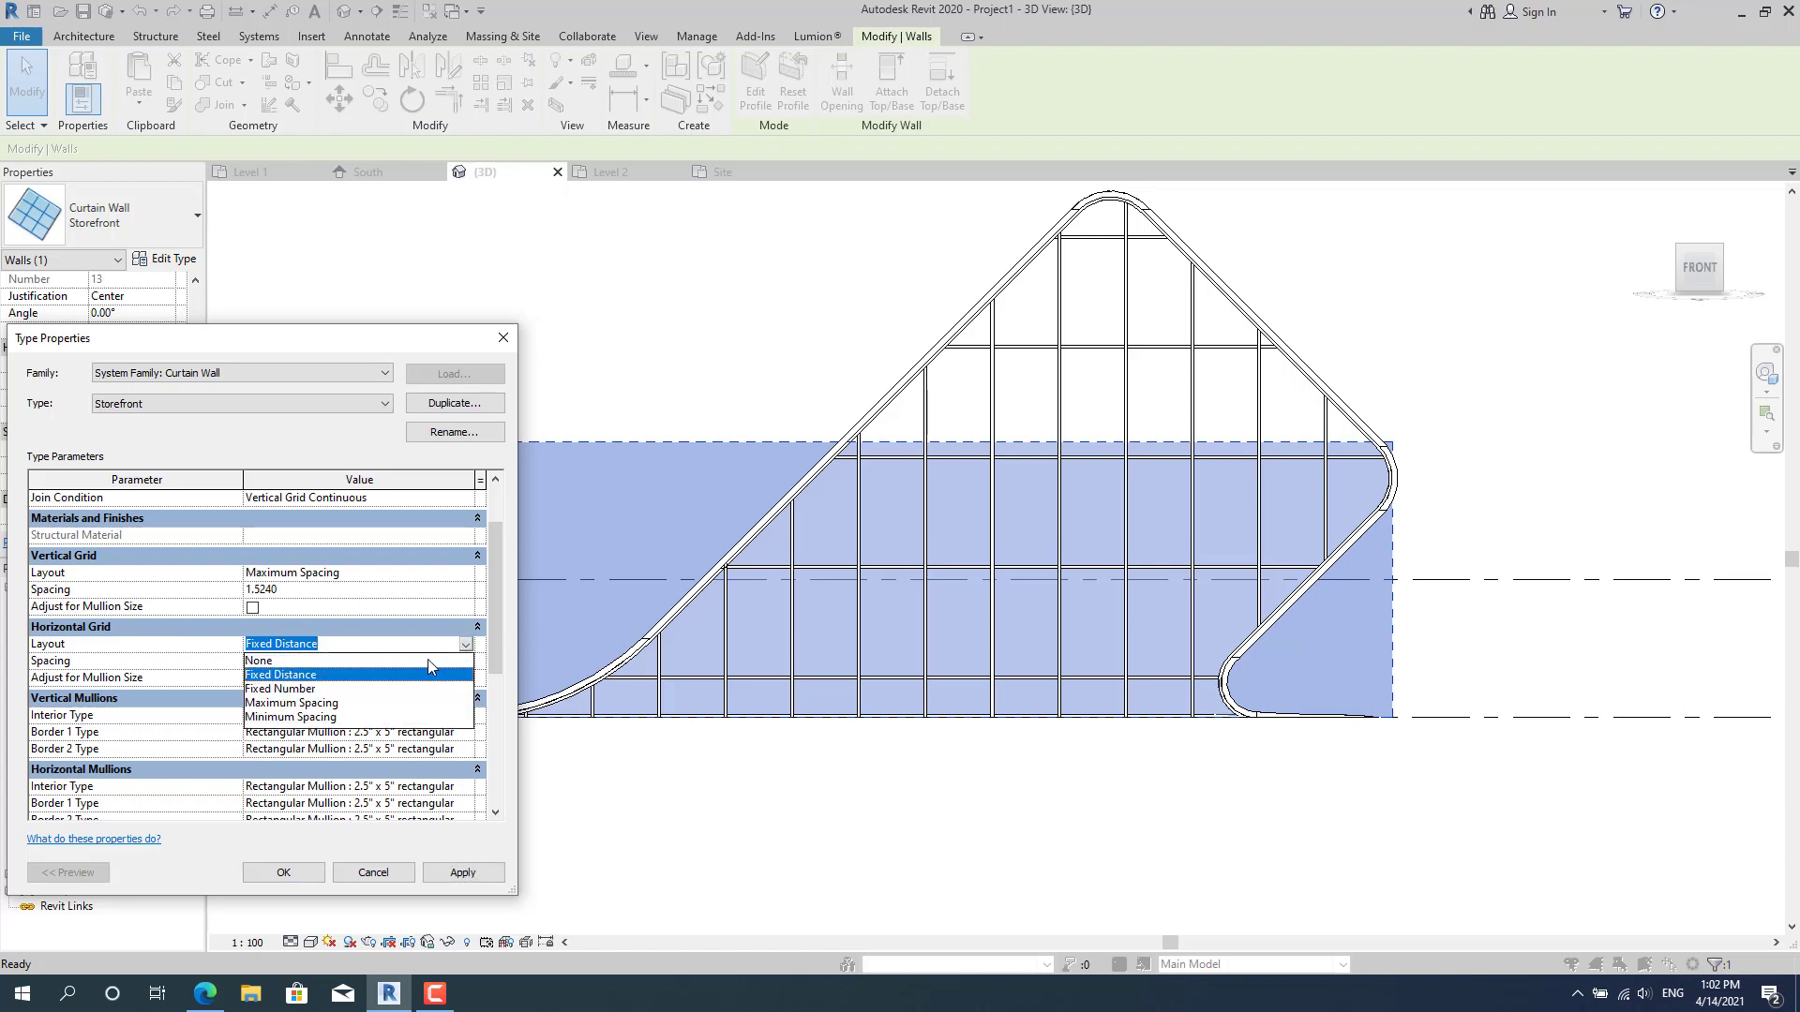
left_click(321, 692)
Set the Storefront type's vertical grid layout to Fixed Number and apply the type changes.
left_click(459, 574)
left_click(465, 572)
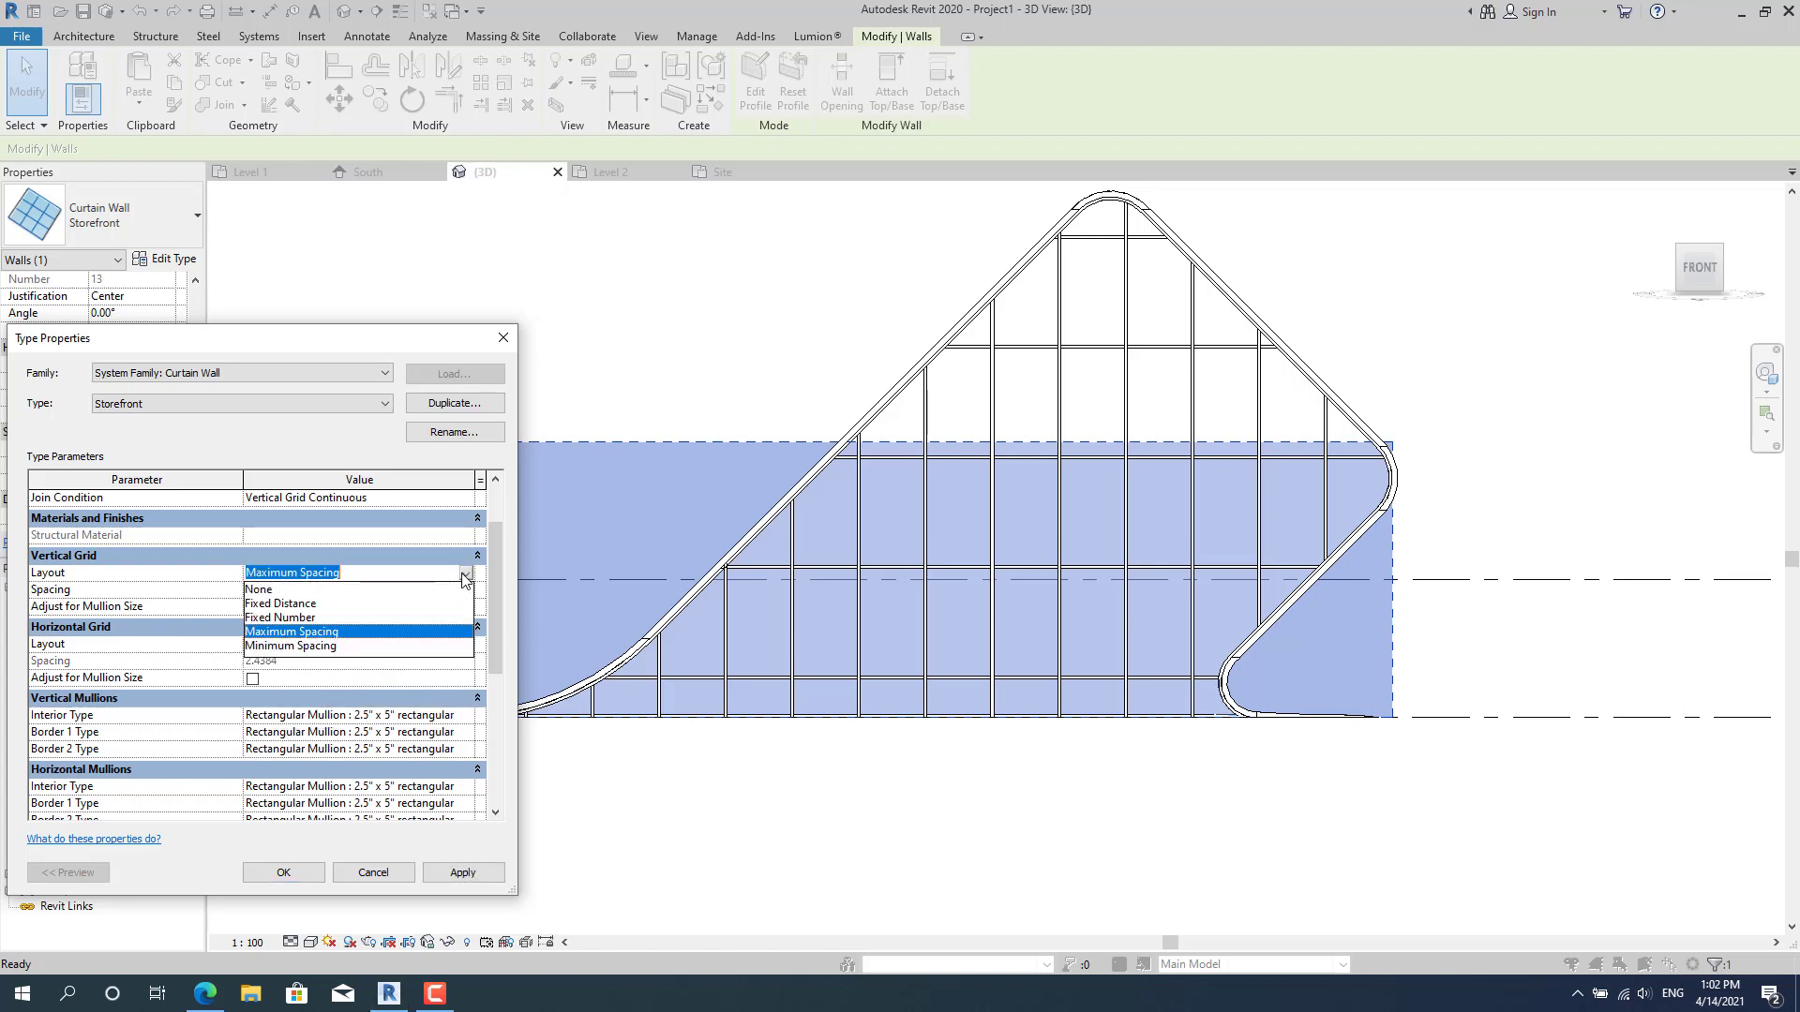
left_click(306, 618)
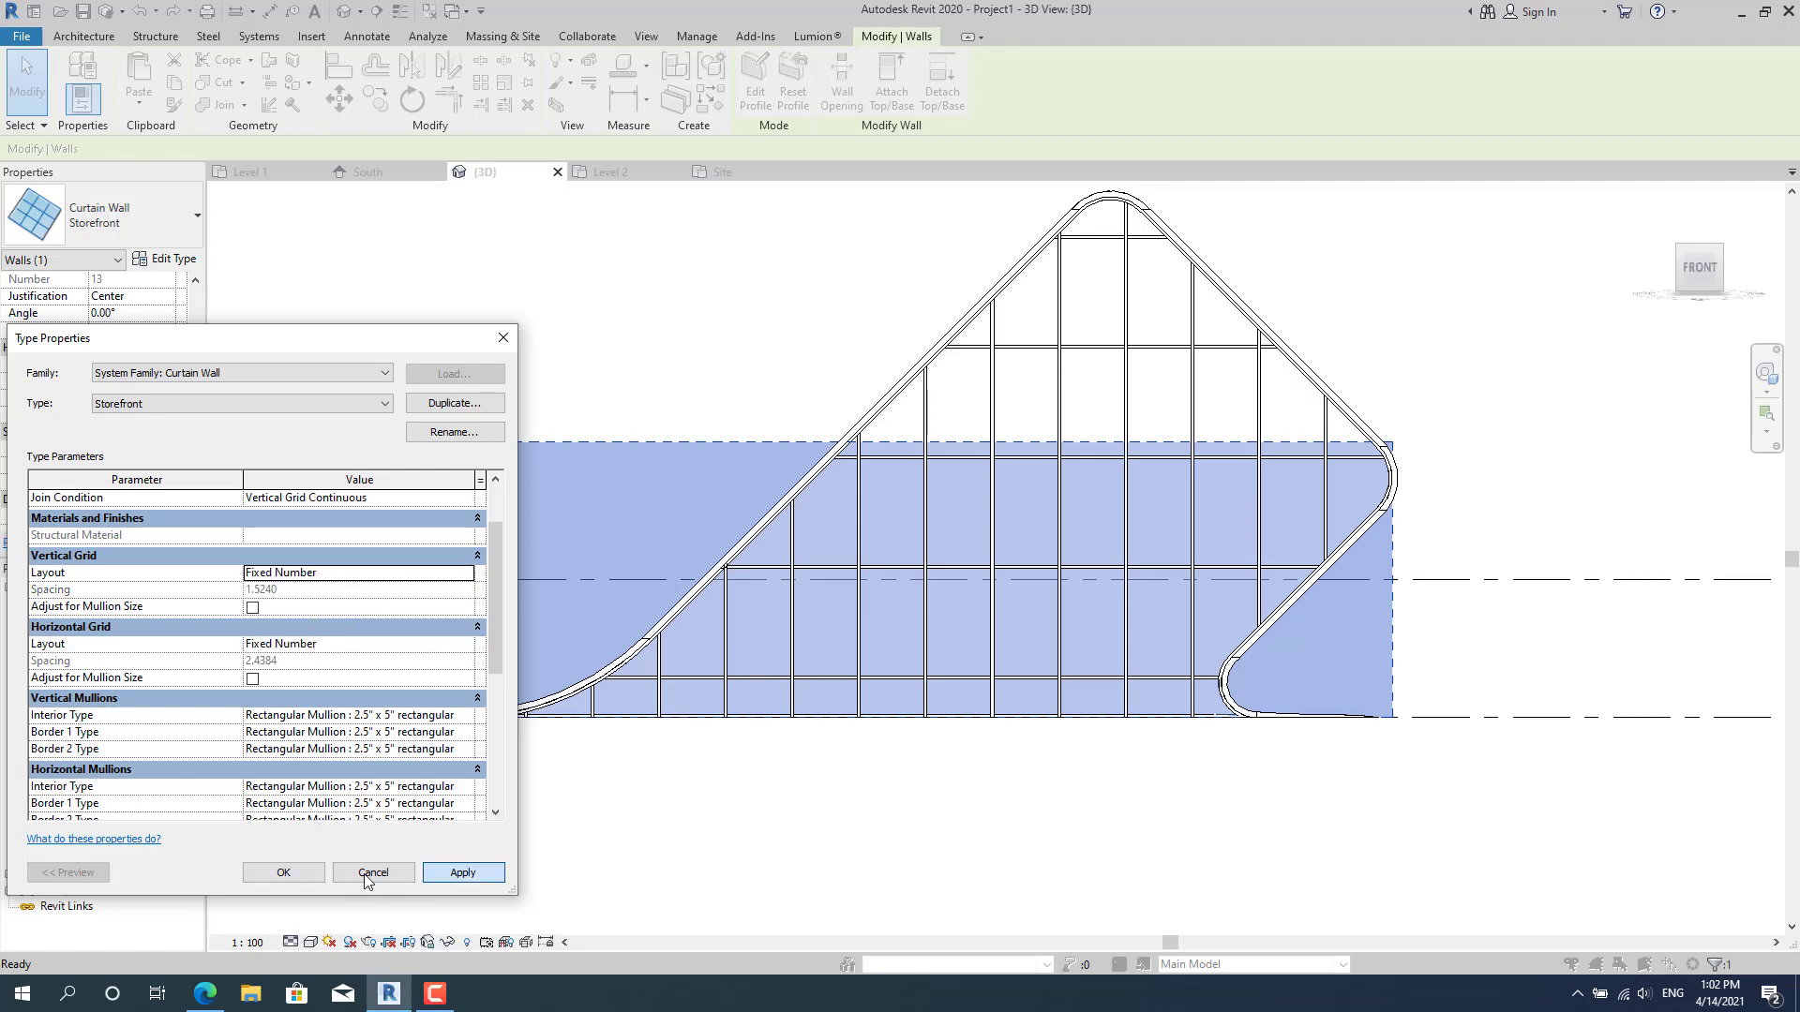
left_click(303, 881)
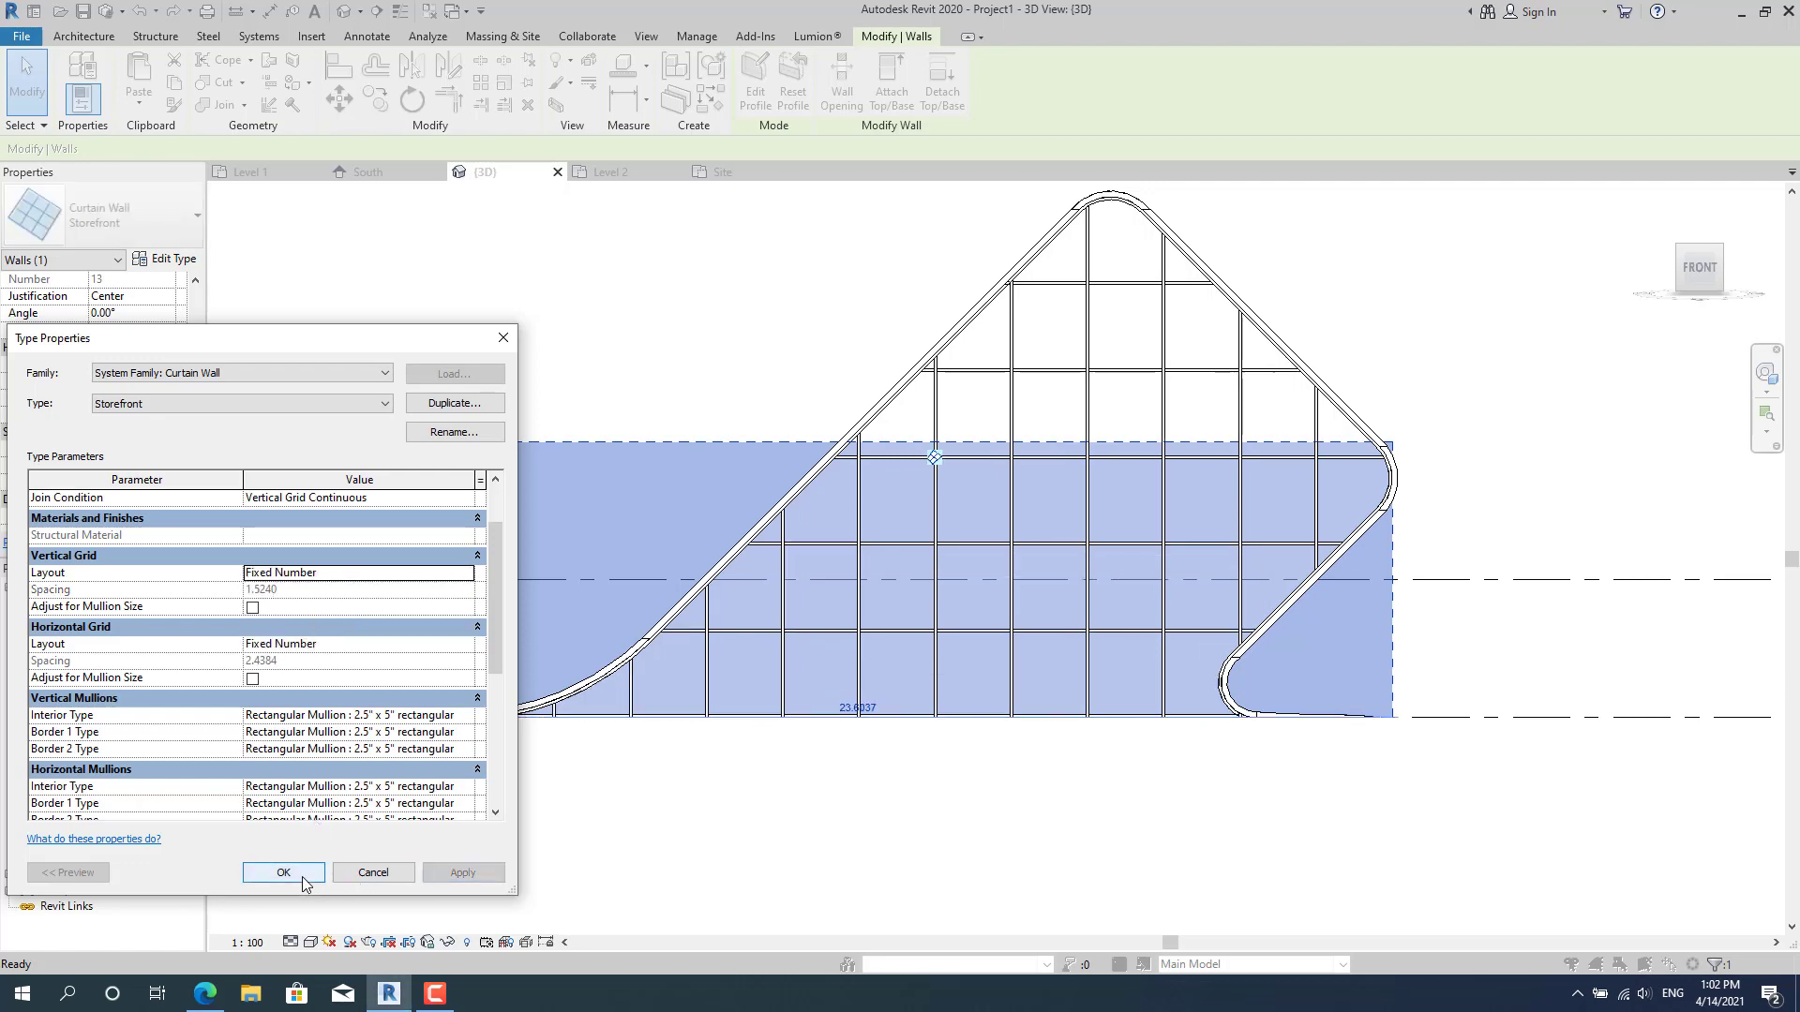